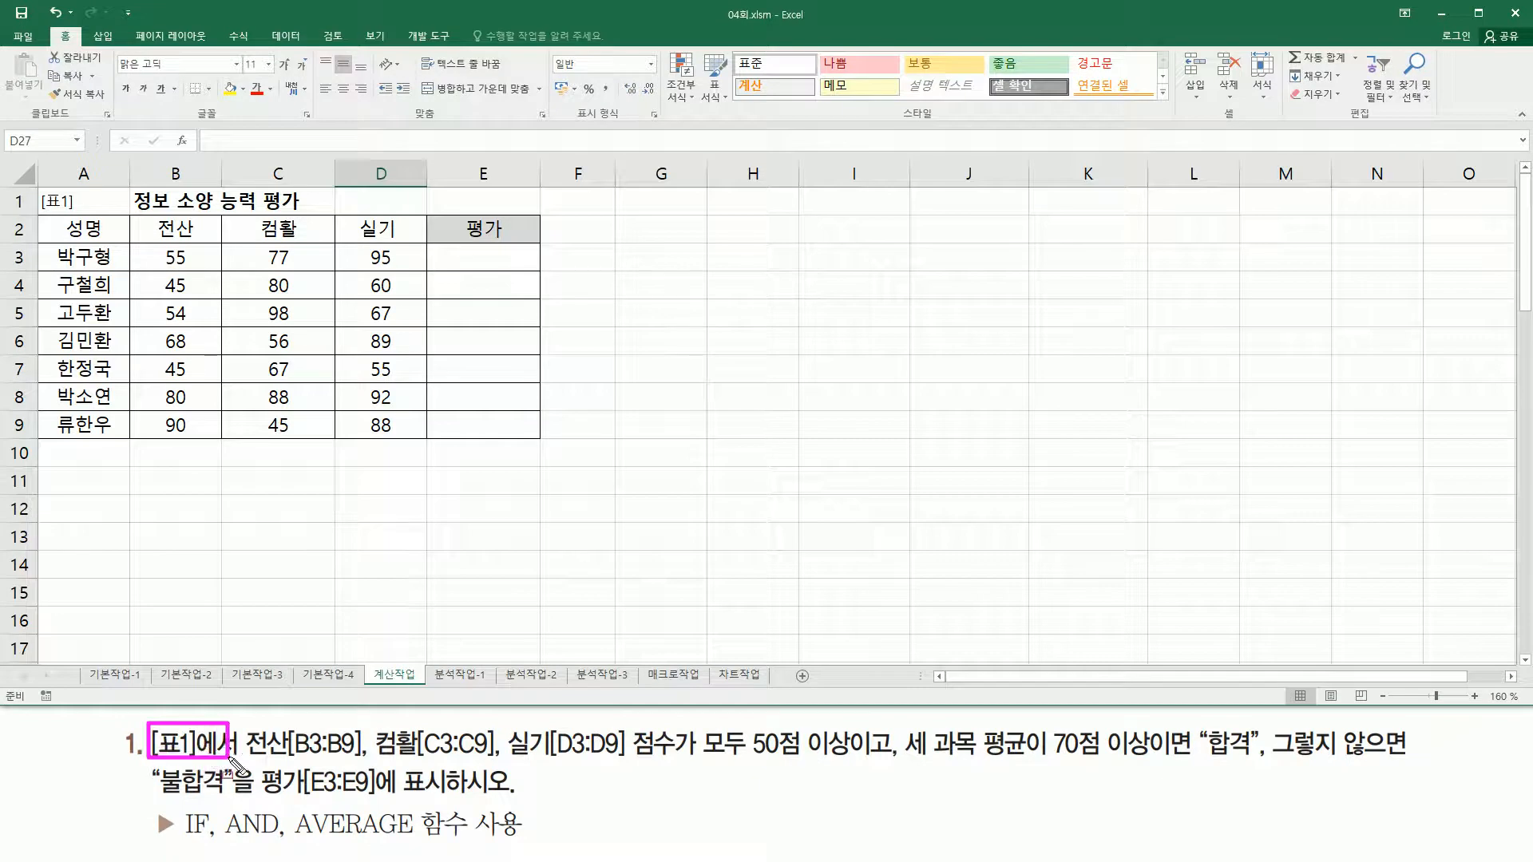
pyautogui.moveTo(35, 188)
pyautogui.mouseDown()
pyautogui.moveTo(94, 339)
pyautogui.moveTo(553, 446)
pyautogui.mouseUp()
pyautogui.moveTo(247, 757); pyautogui.dragTo(670, 758)
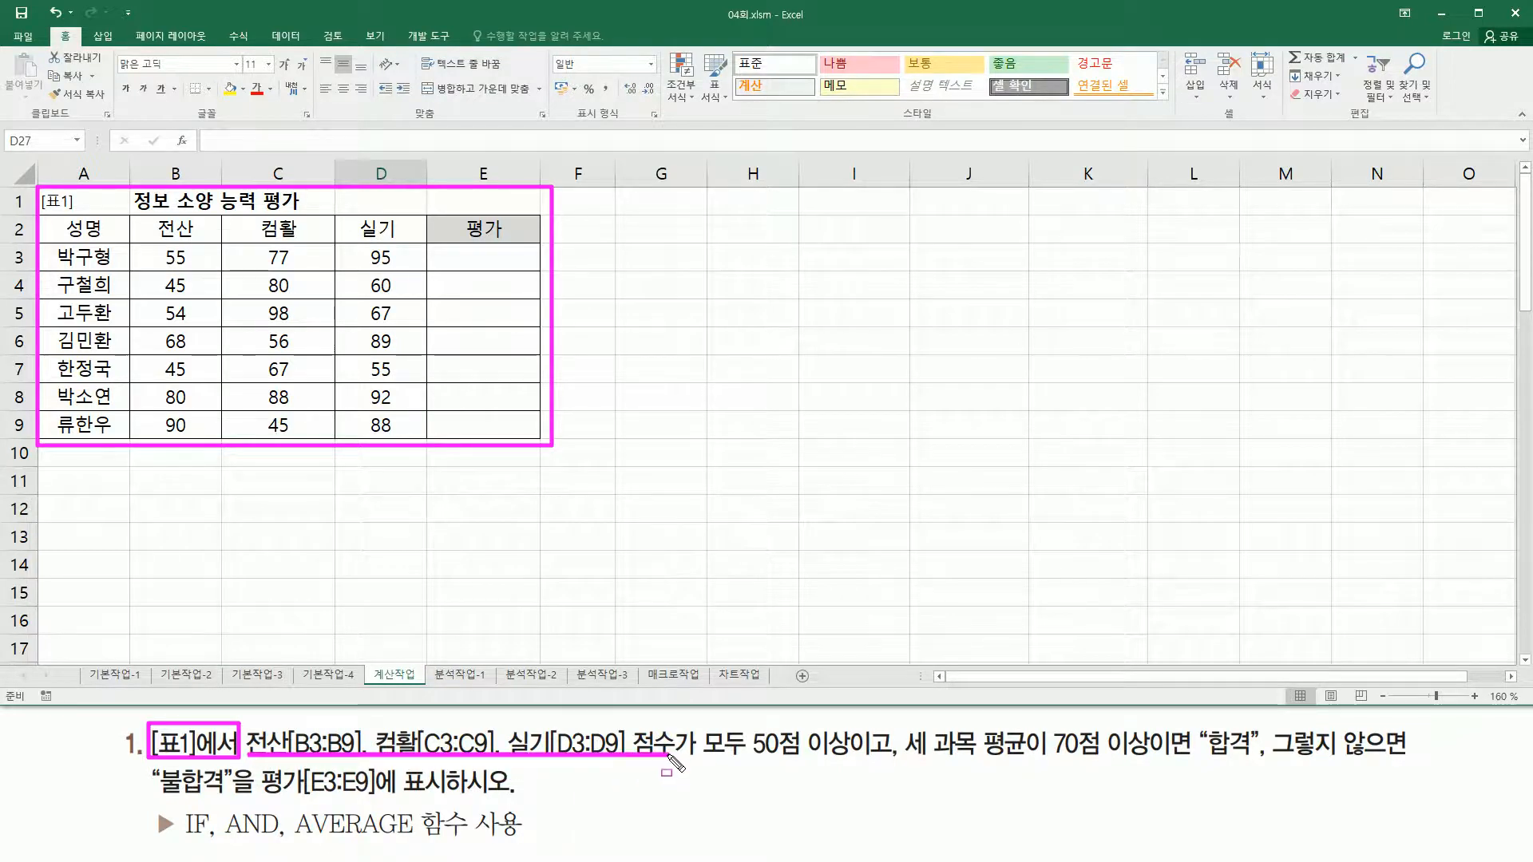
pyautogui.moveTo(144, 214)
pyautogui.mouseDown()
pyautogui.moveTo(177, 233)
pyautogui.moveTo(423, 239)
pyautogui.moveTo(405, 238)
pyautogui.mouseUp()
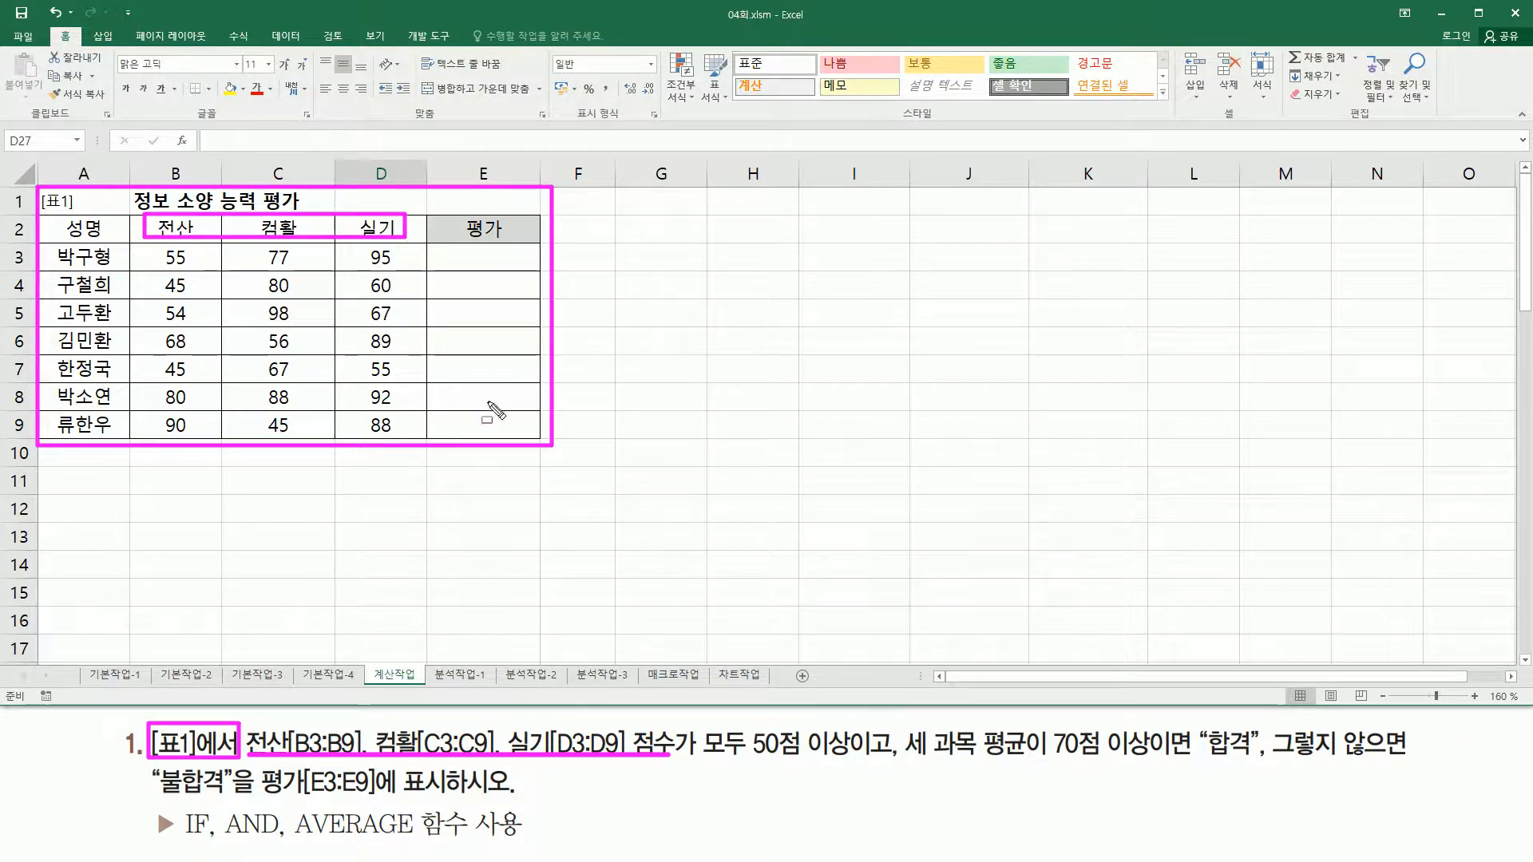
pyautogui.moveTo(701, 723)
pyautogui.mouseDown()
pyautogui.moveTo(835, 791)
pyautogui.moveTo(1031, 760)
pyautogui.moveTo(1255, 765)
pyautogui.mouseUp()
pyautogui.moveTo(156, 793); pyautogui.dragTo(234, 793)
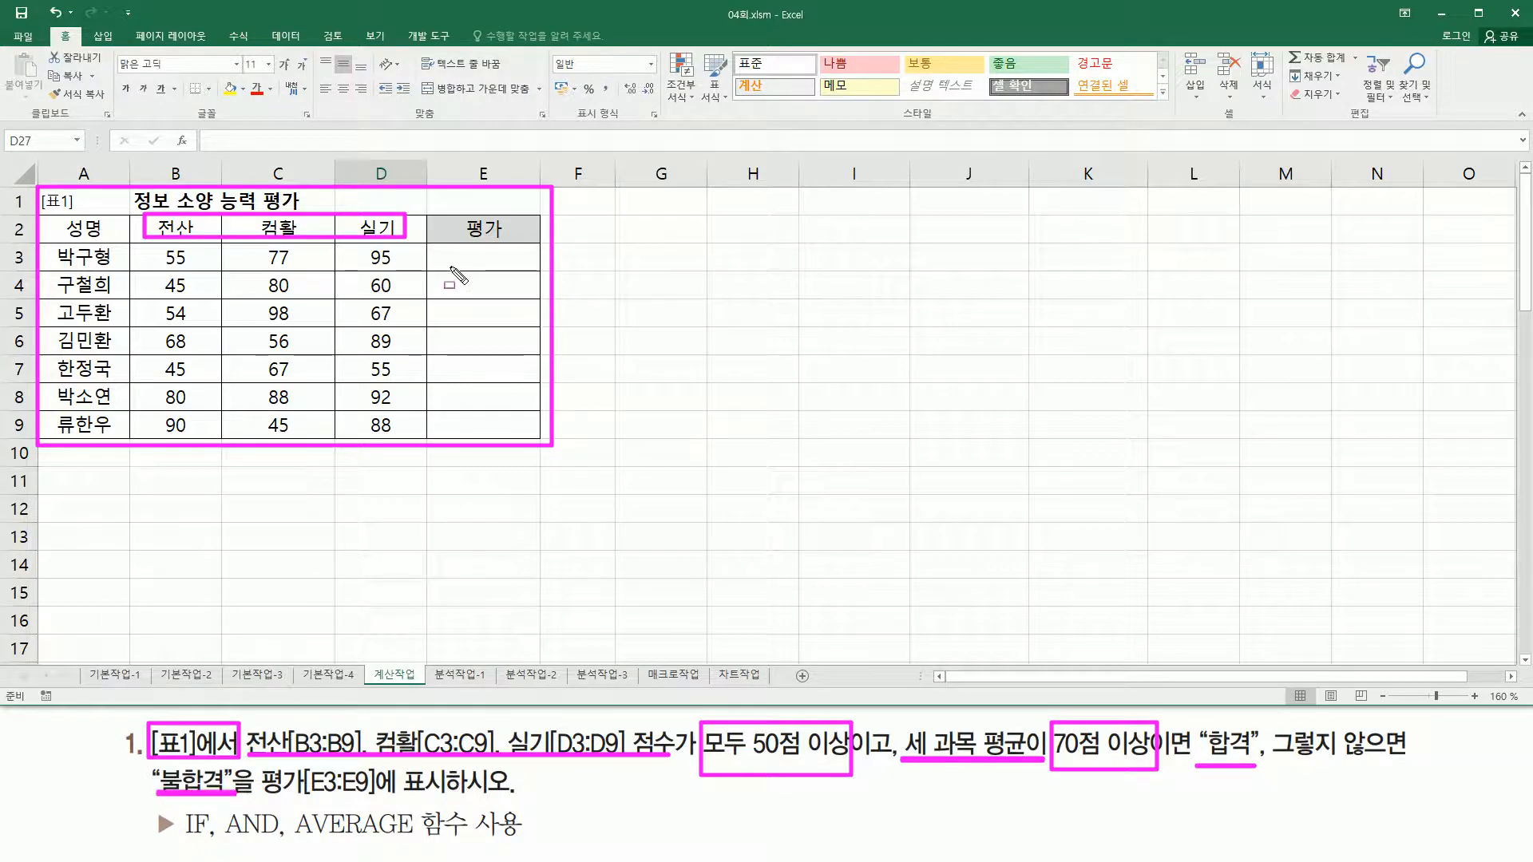
pyautogui.moveTo(451, 257); pyautogui.dragTo(520, 432)
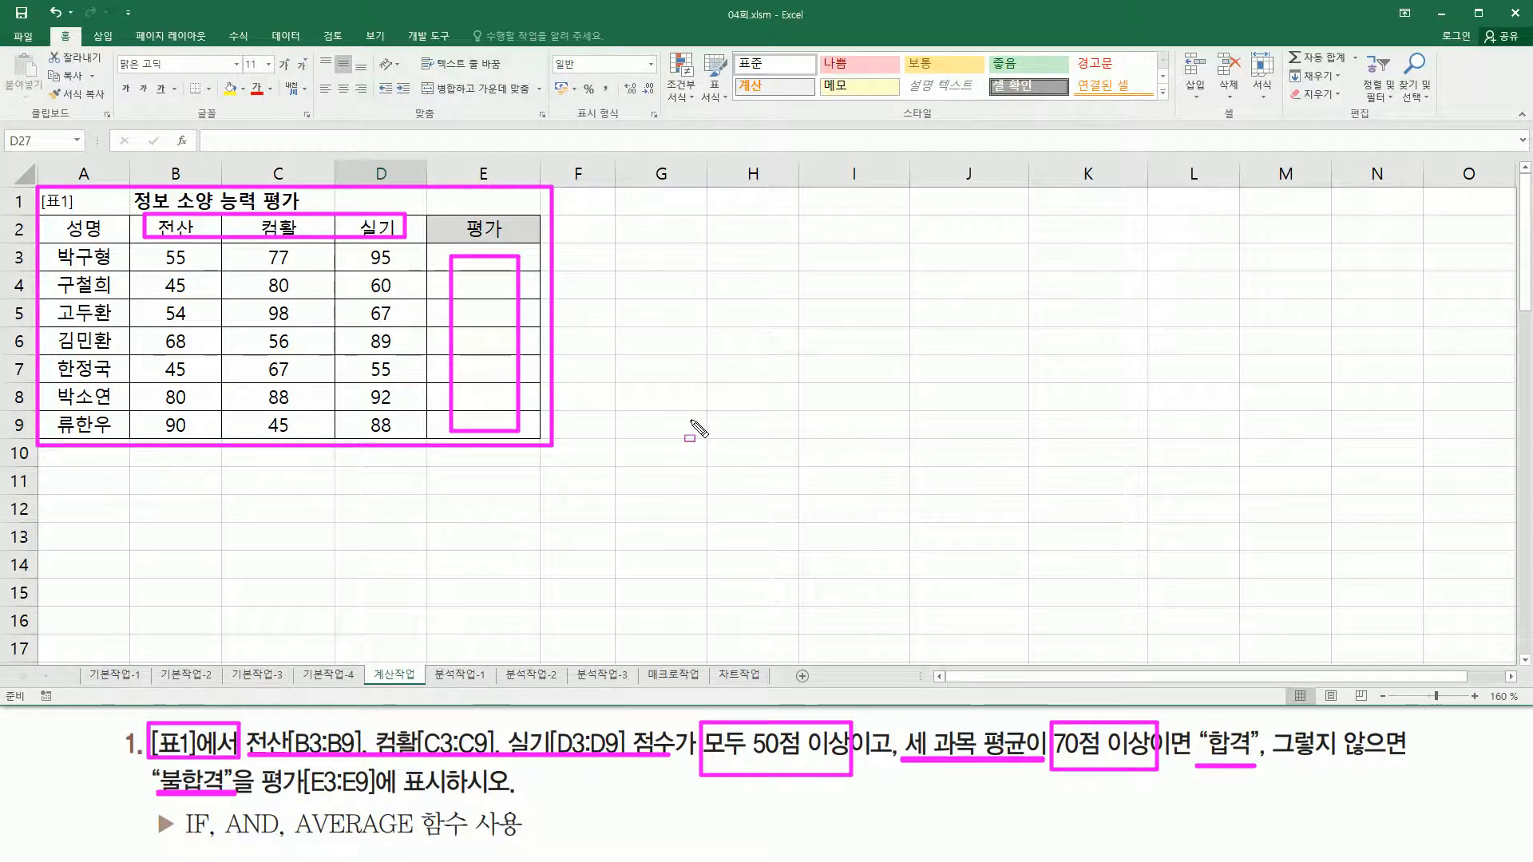
pyautogui.moveTo(294, 842); pyautogui.dragTo(409, 844)
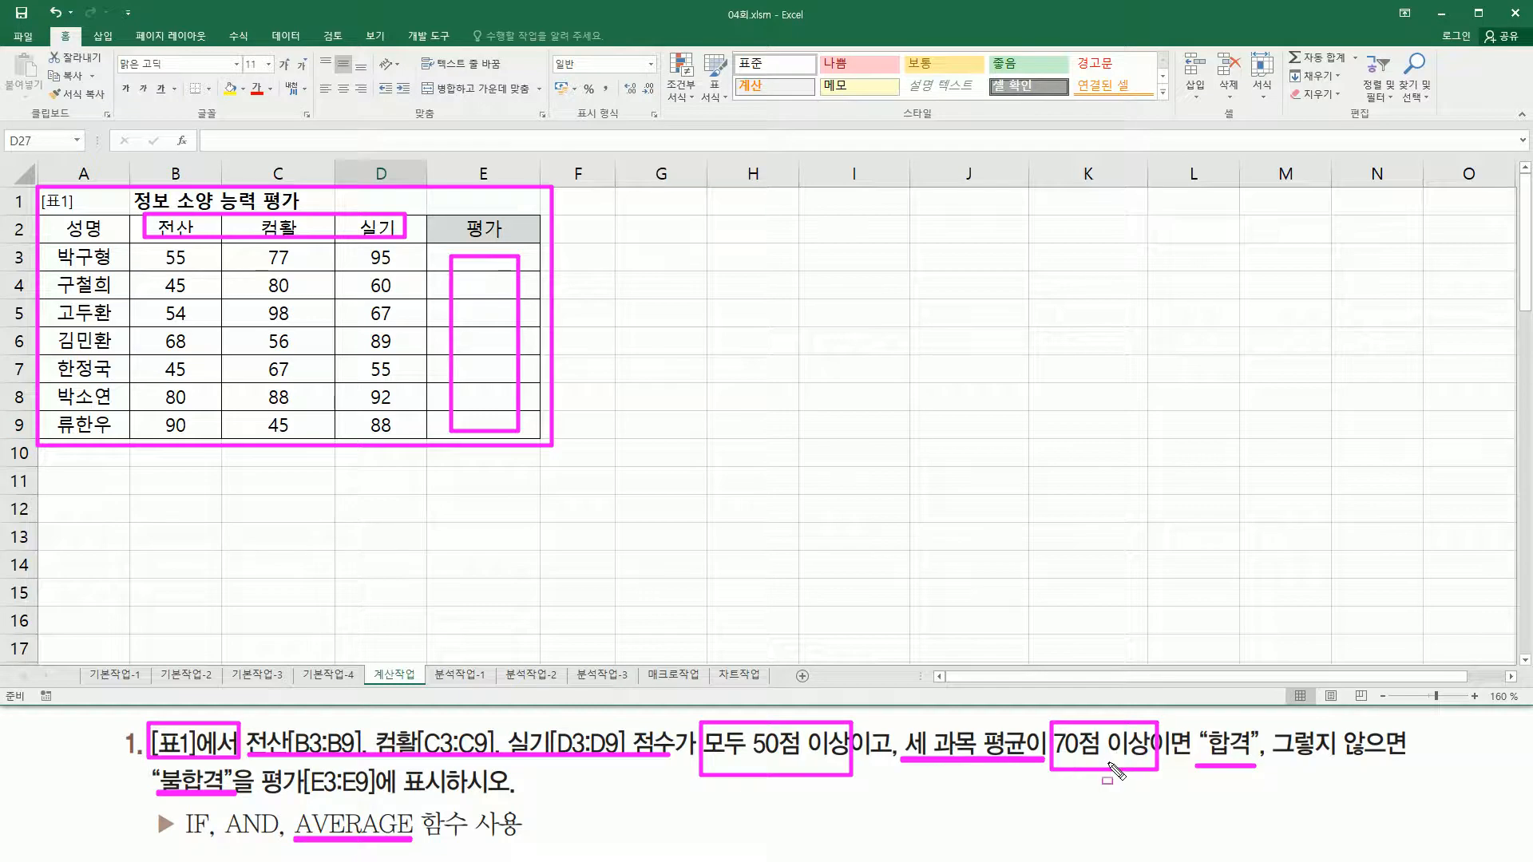
pyautogui.press('e')
pyautogui.moveTo(242, 725); pyautogui.dragTo(359, 764)
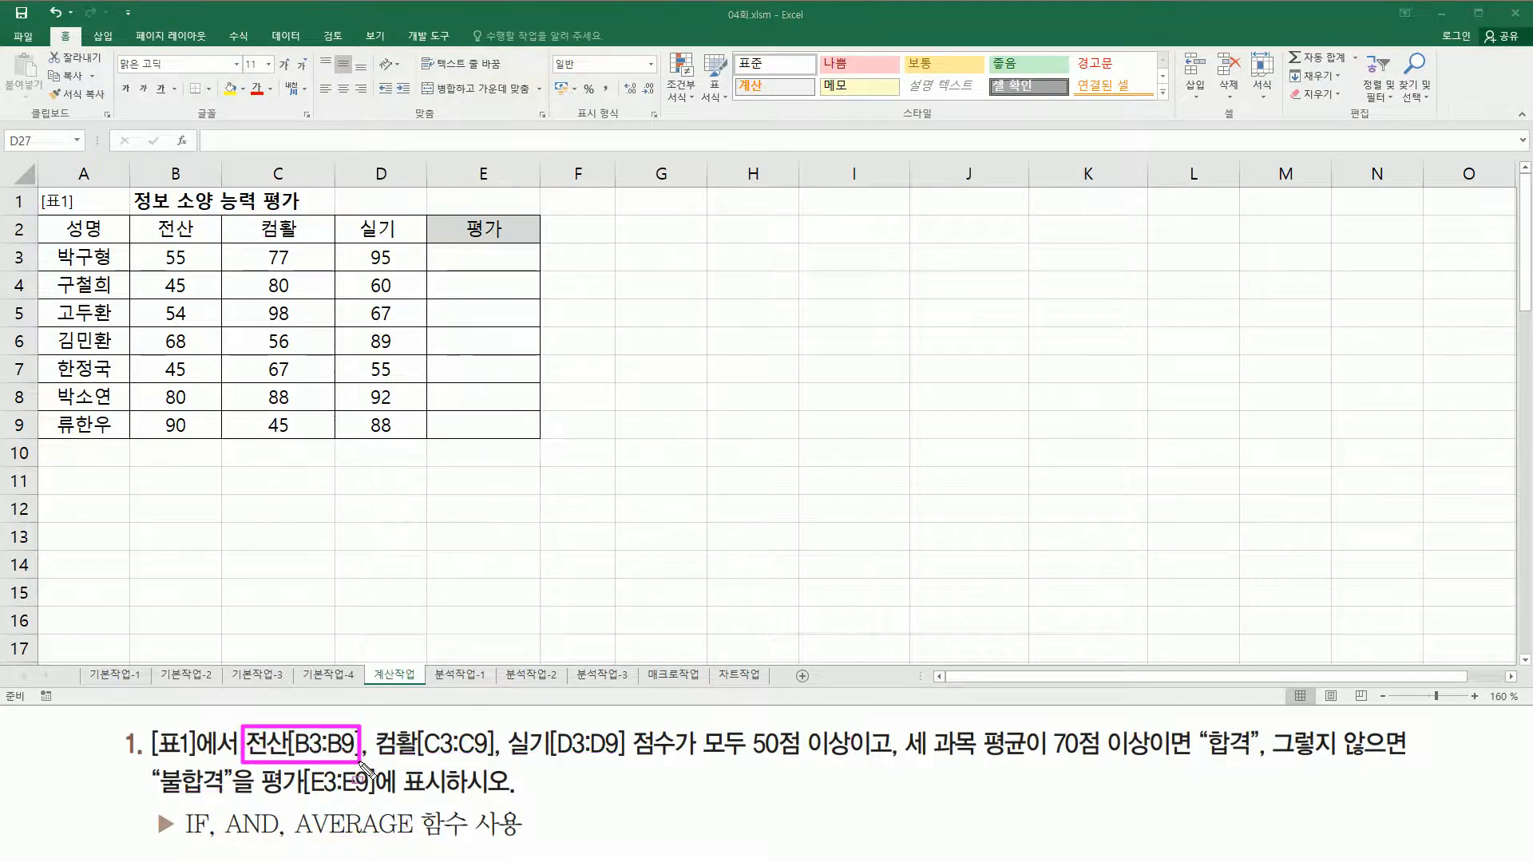
pyautogui.moveTo(742, 763); pyautogui.dragTo(850, 760)
pyautogui.moveTo(385, 727)
pyautogui.mouseDown()
pyautogui.moveTo(388, 753)
pyautogui.moveTo(631, 767)
pyautogui.moveTo(626, 729)
pyautogui.mouseUp()
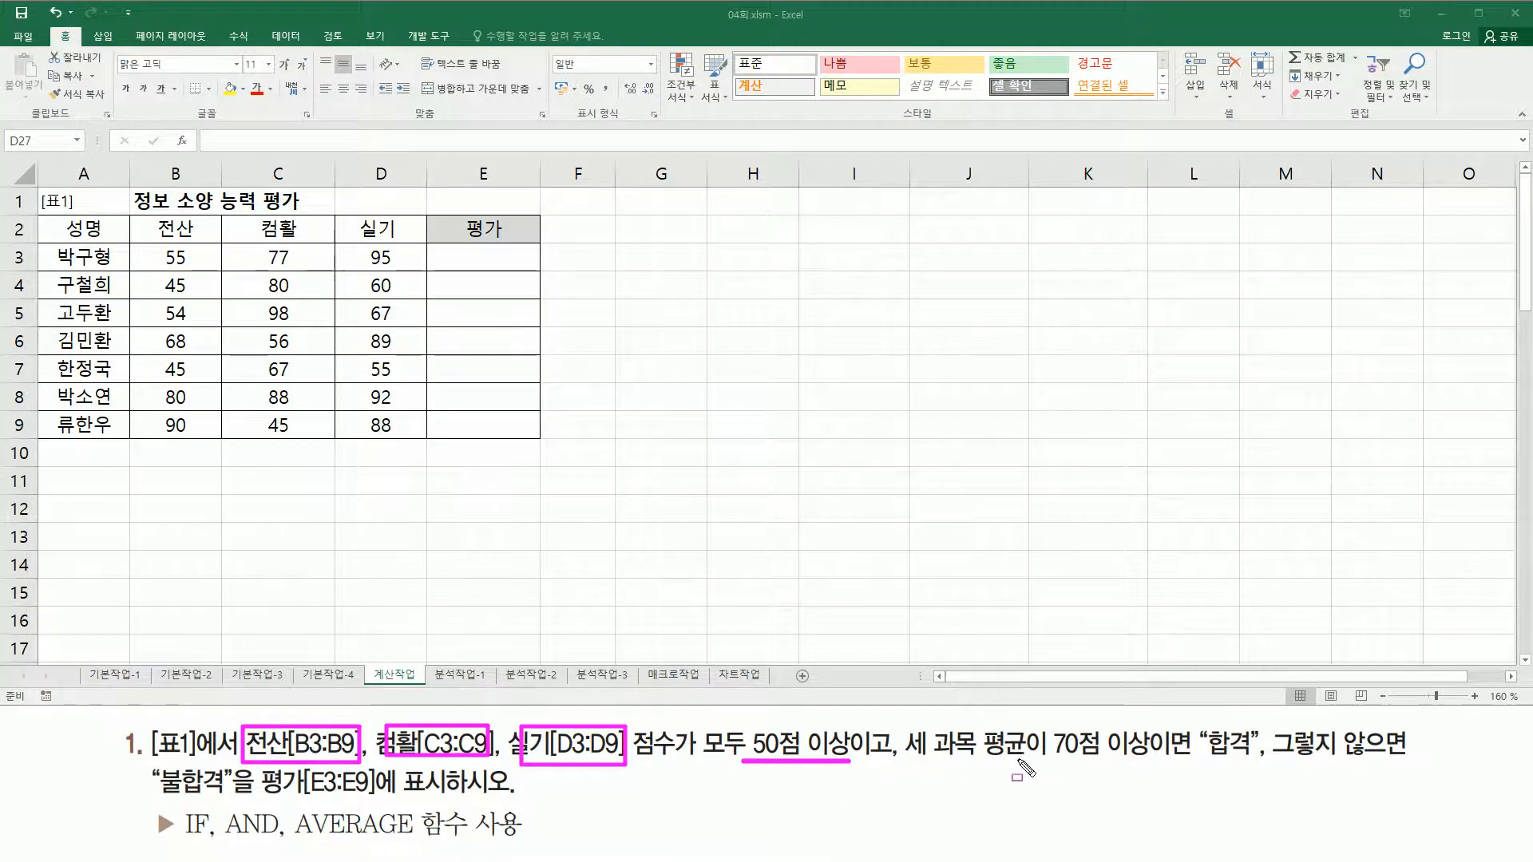
pyautogui.moveTo(985, 727)
pyautogui.mouseDown()
pyautogui.moveTo(1082, 765)
pyautogui.moveTo(1158, 765)
pyautogui.mouseUp()
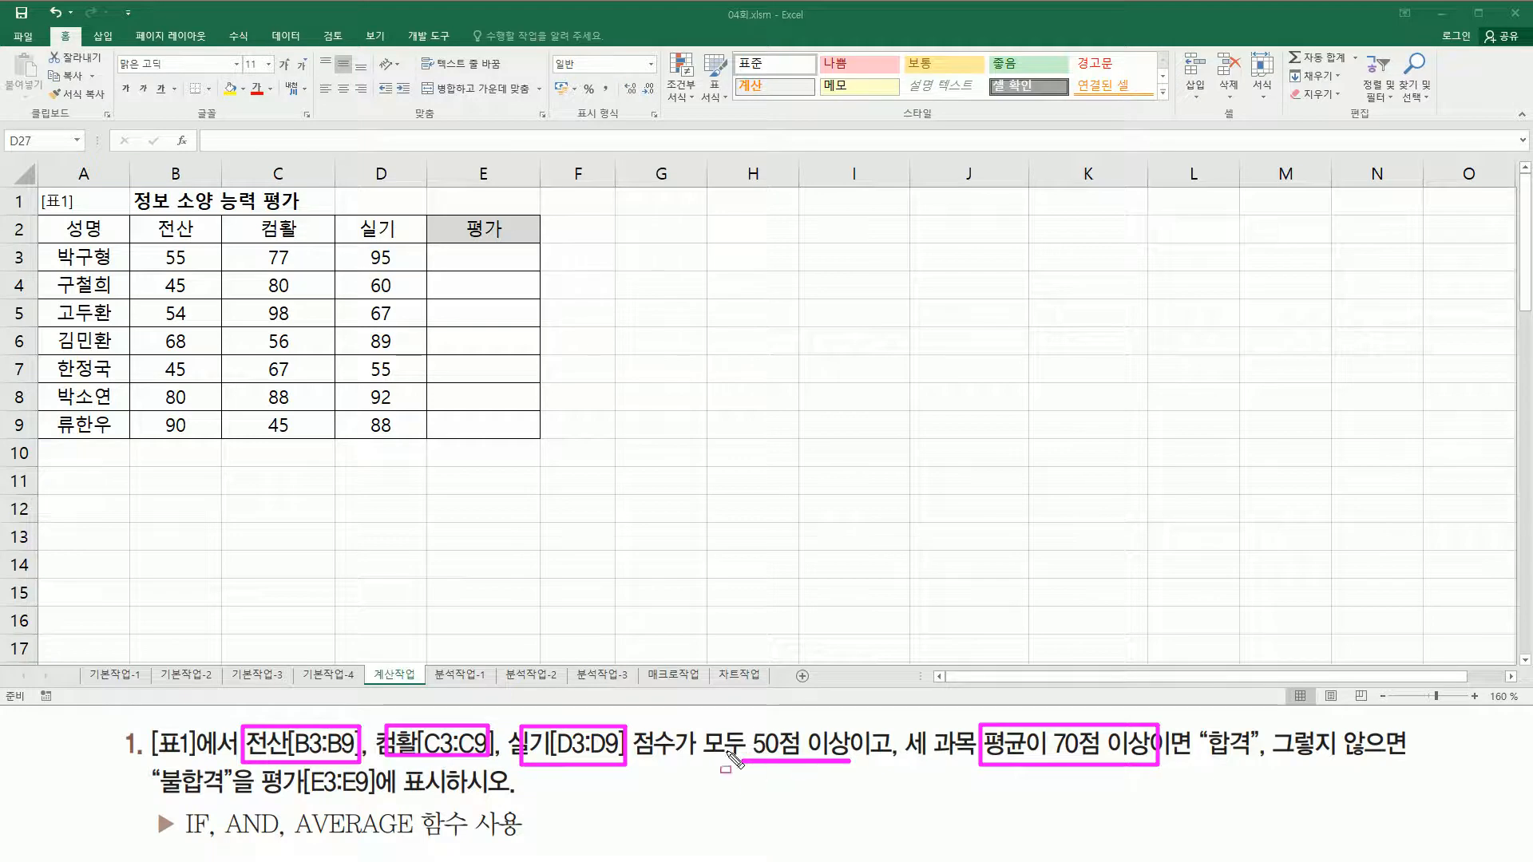
pyautogui.moveTo(851, 717); pyautogui.dragTo(895, 803)
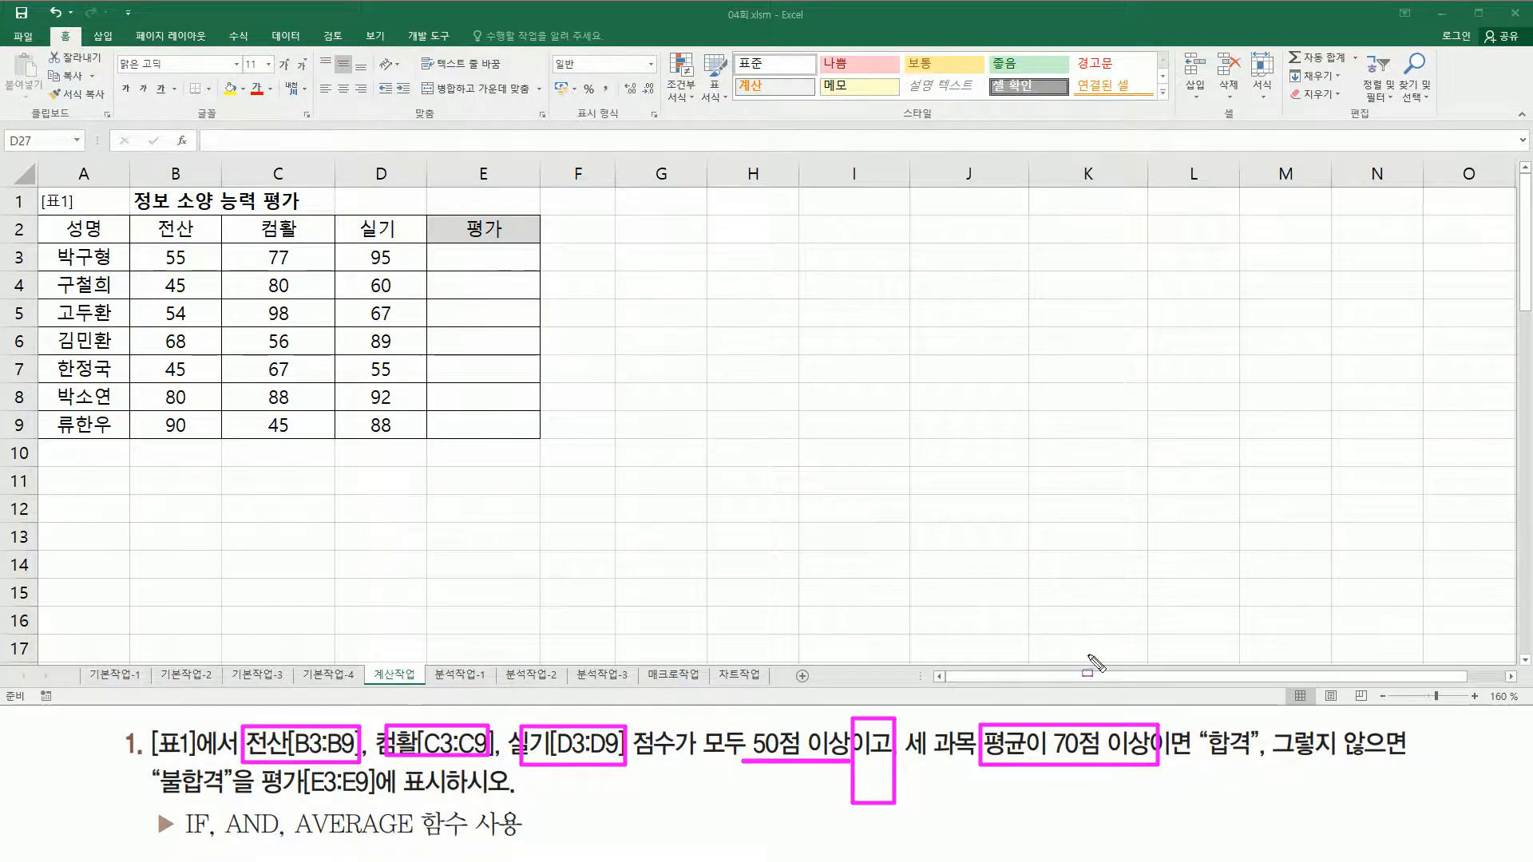
pyautogui.moveTo(1204, 761); pyautogui.dragTo(1276, 760)
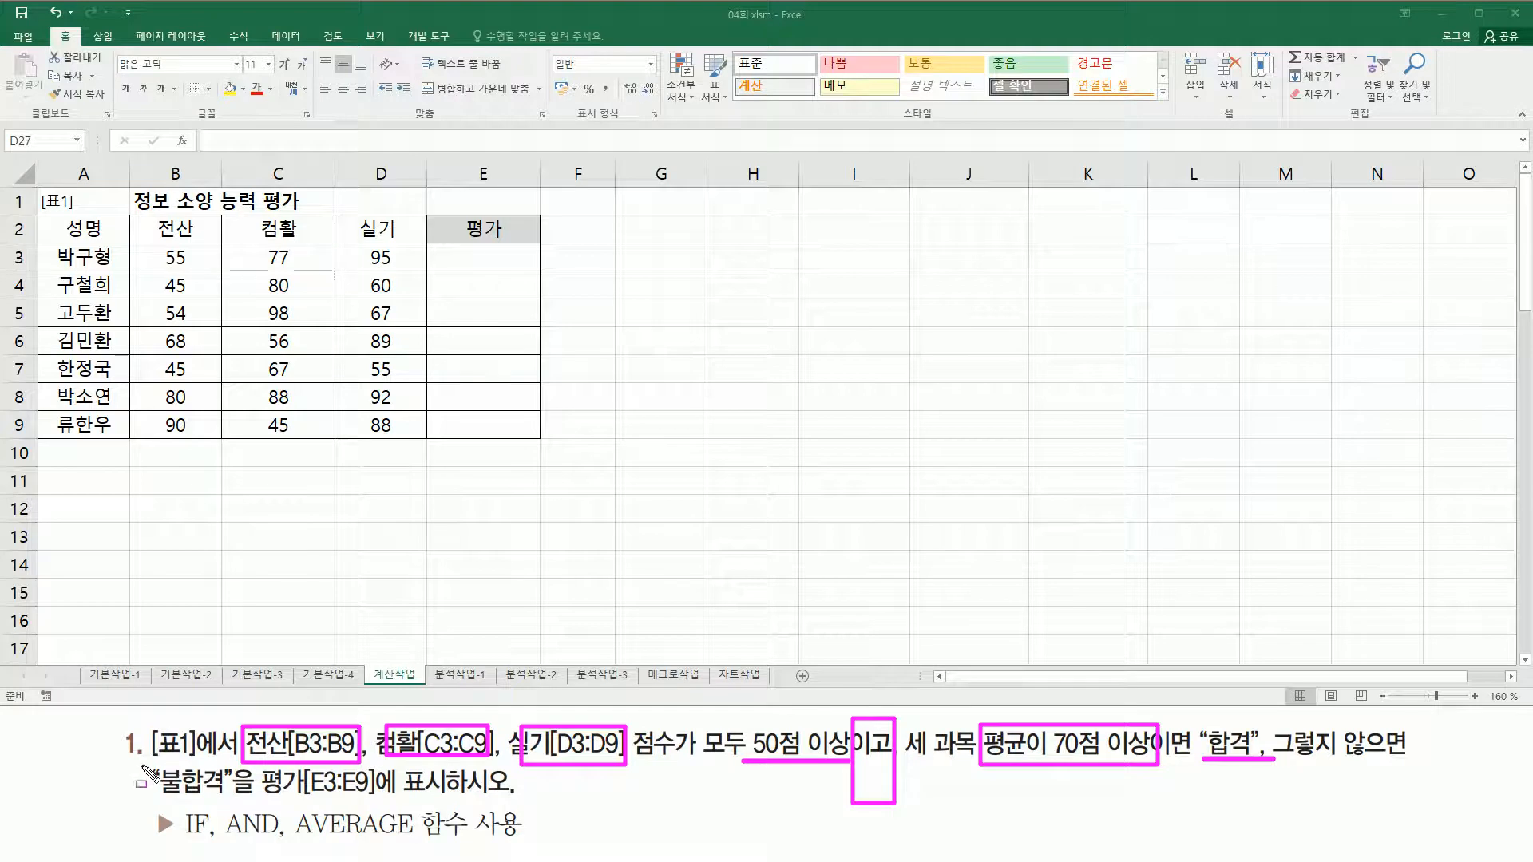
pyautogui.moveTo(159, 797); pyautogui.dragTo(223, 796)
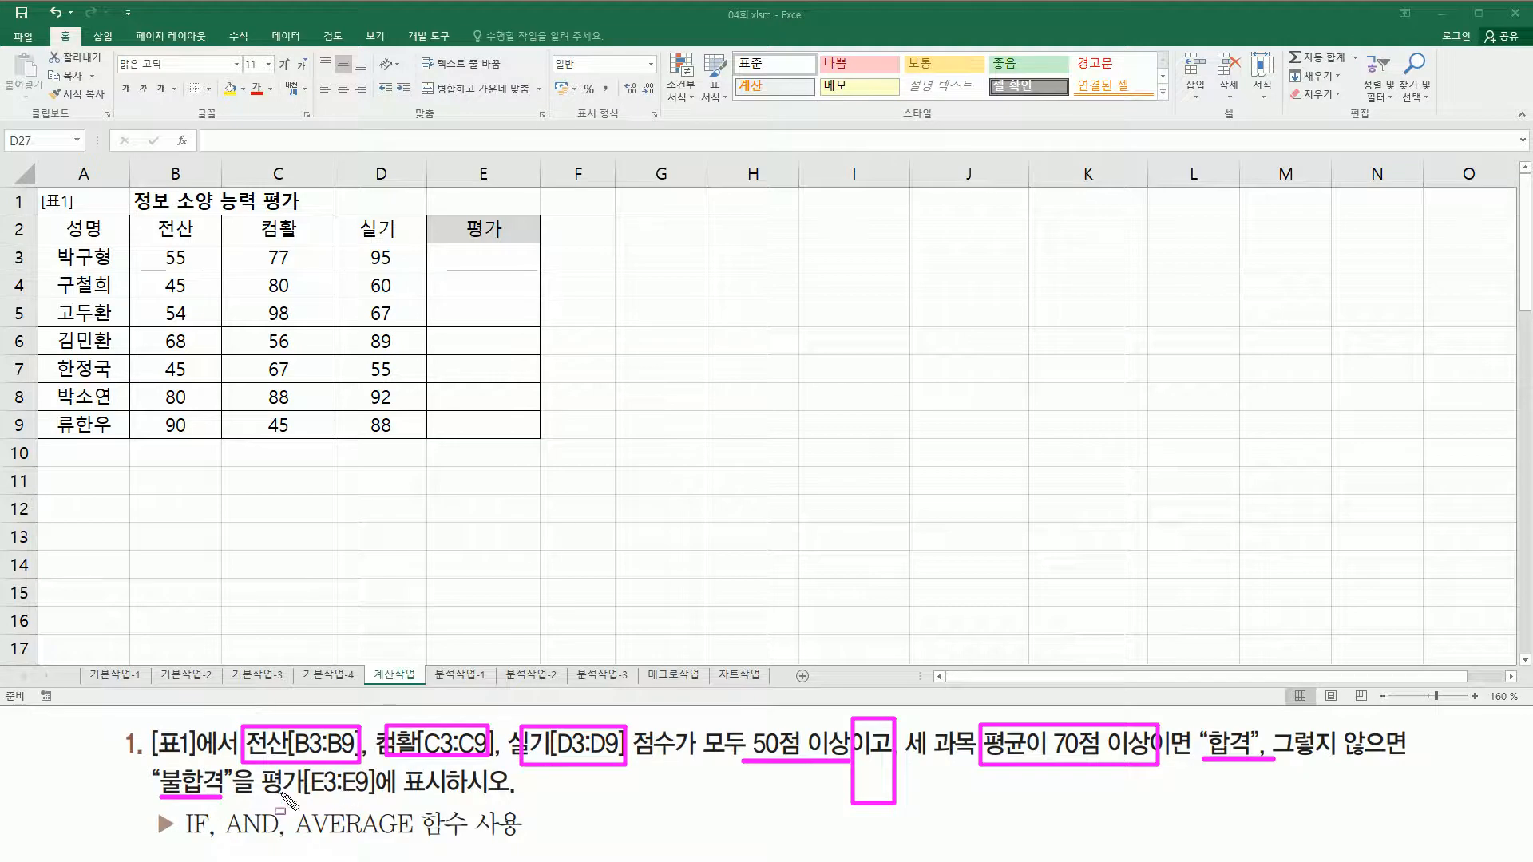
pyautogui.moveTo(224, 811); pyautogui.dragTo(278, 840)
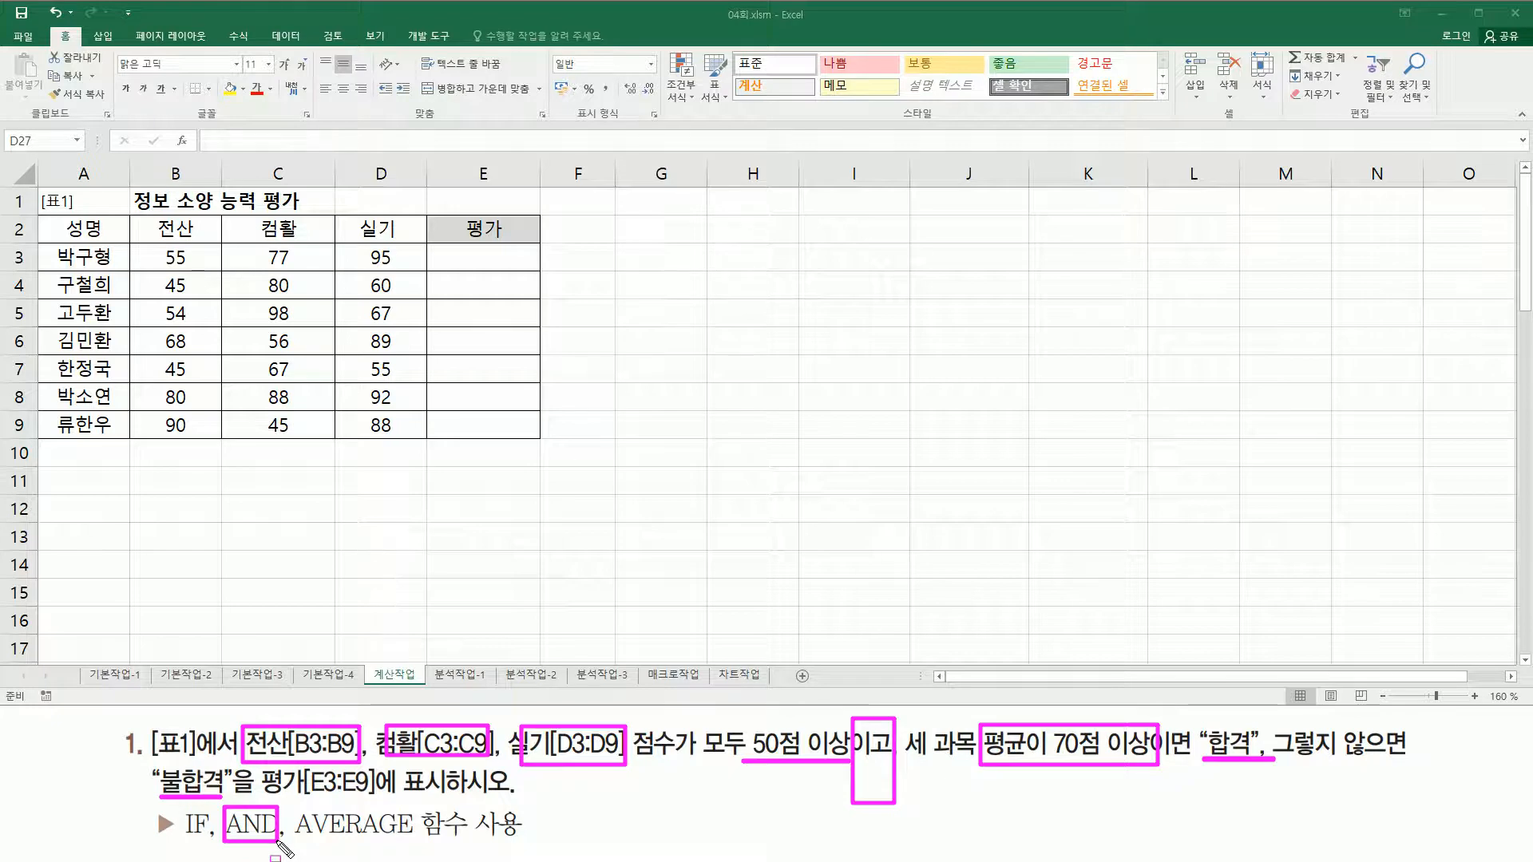
pyautogui.moveTo(175, 837); pyautogui.dragTo(210, 838)
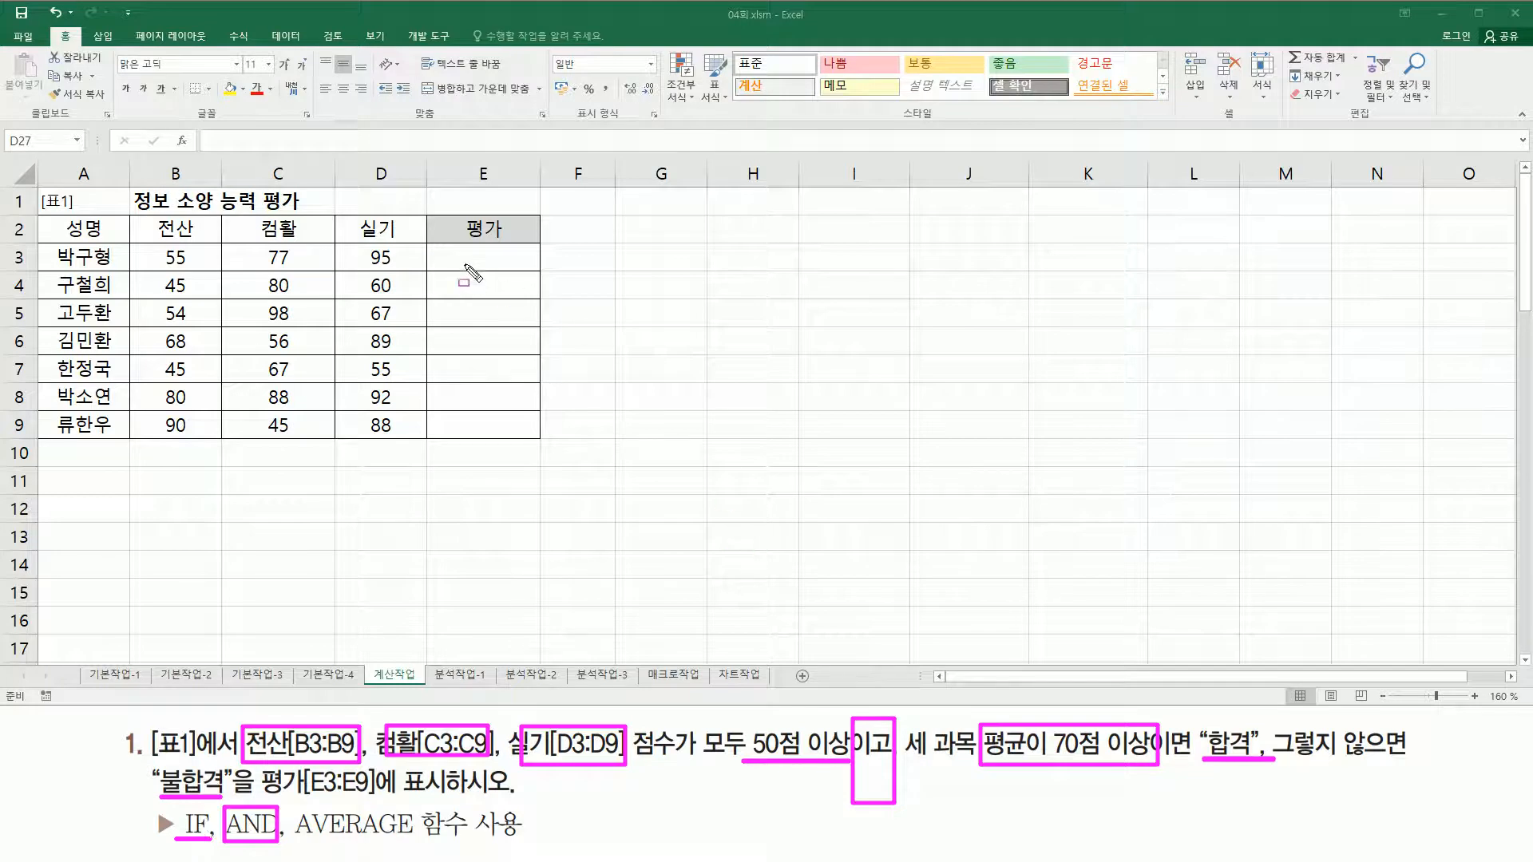
pyautogui.moveTo(455, 247); pyautogui.dragTo(511, 436)
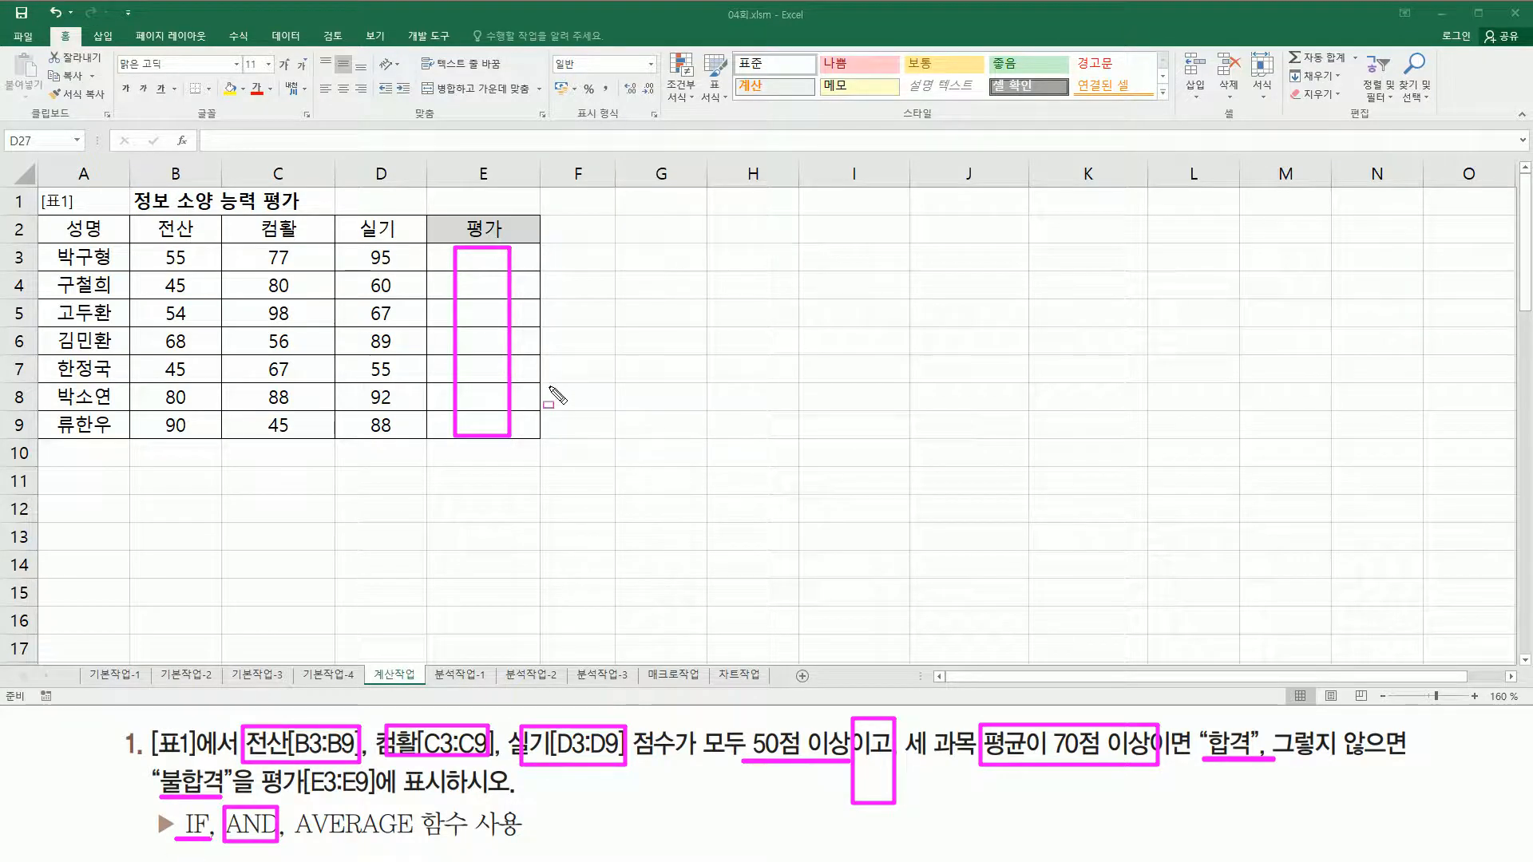
pyautogui.press('Escape')
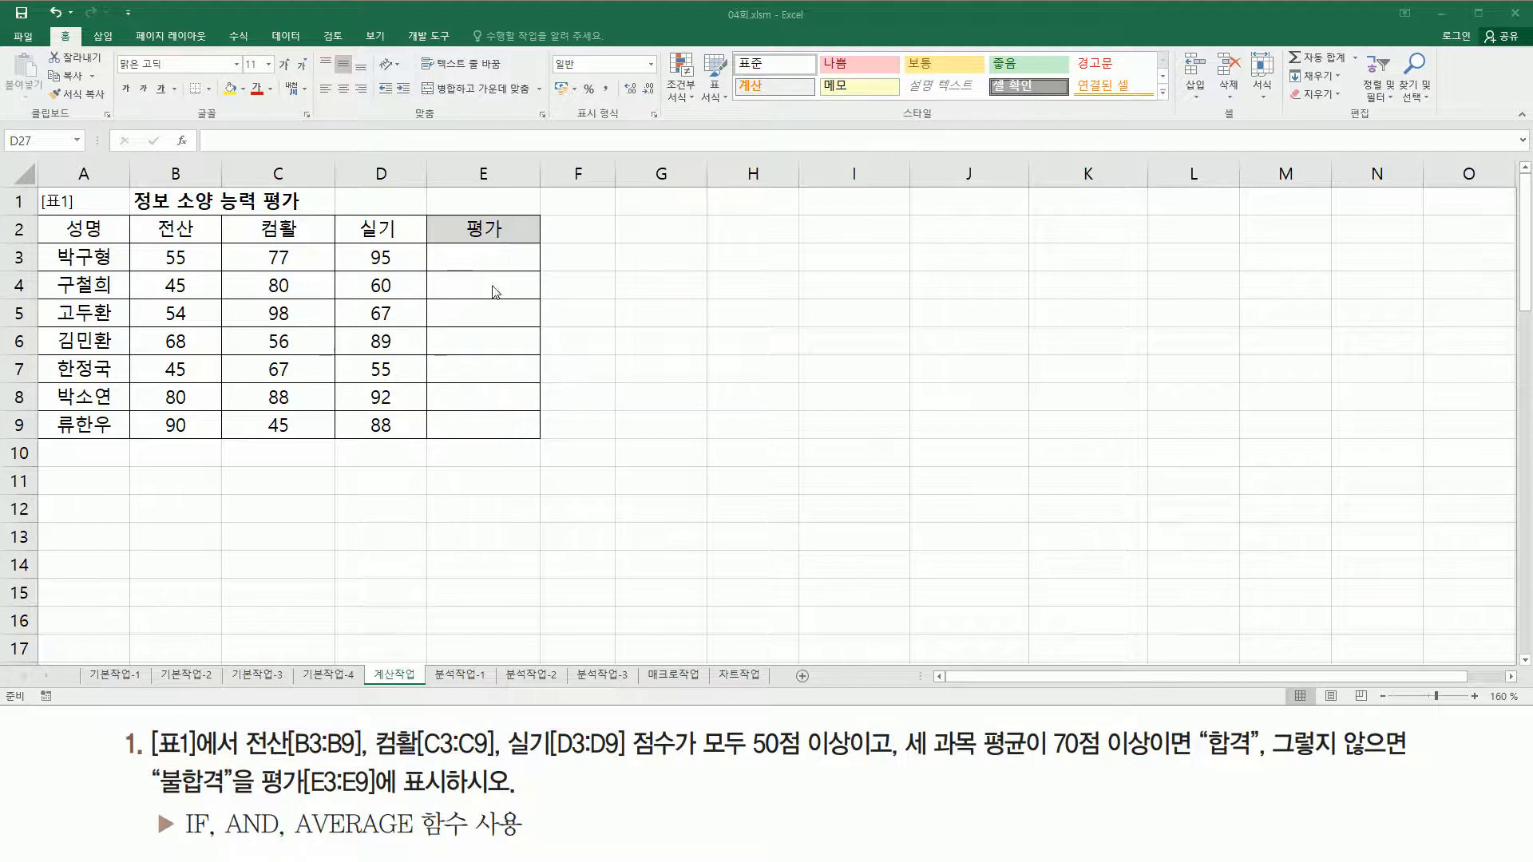
# Step: Enter =AVERAGE(B3:D3) in E3 to average the first person's three subject scores
pyautogui.click(487, 260)
pyautogui.write('=av')
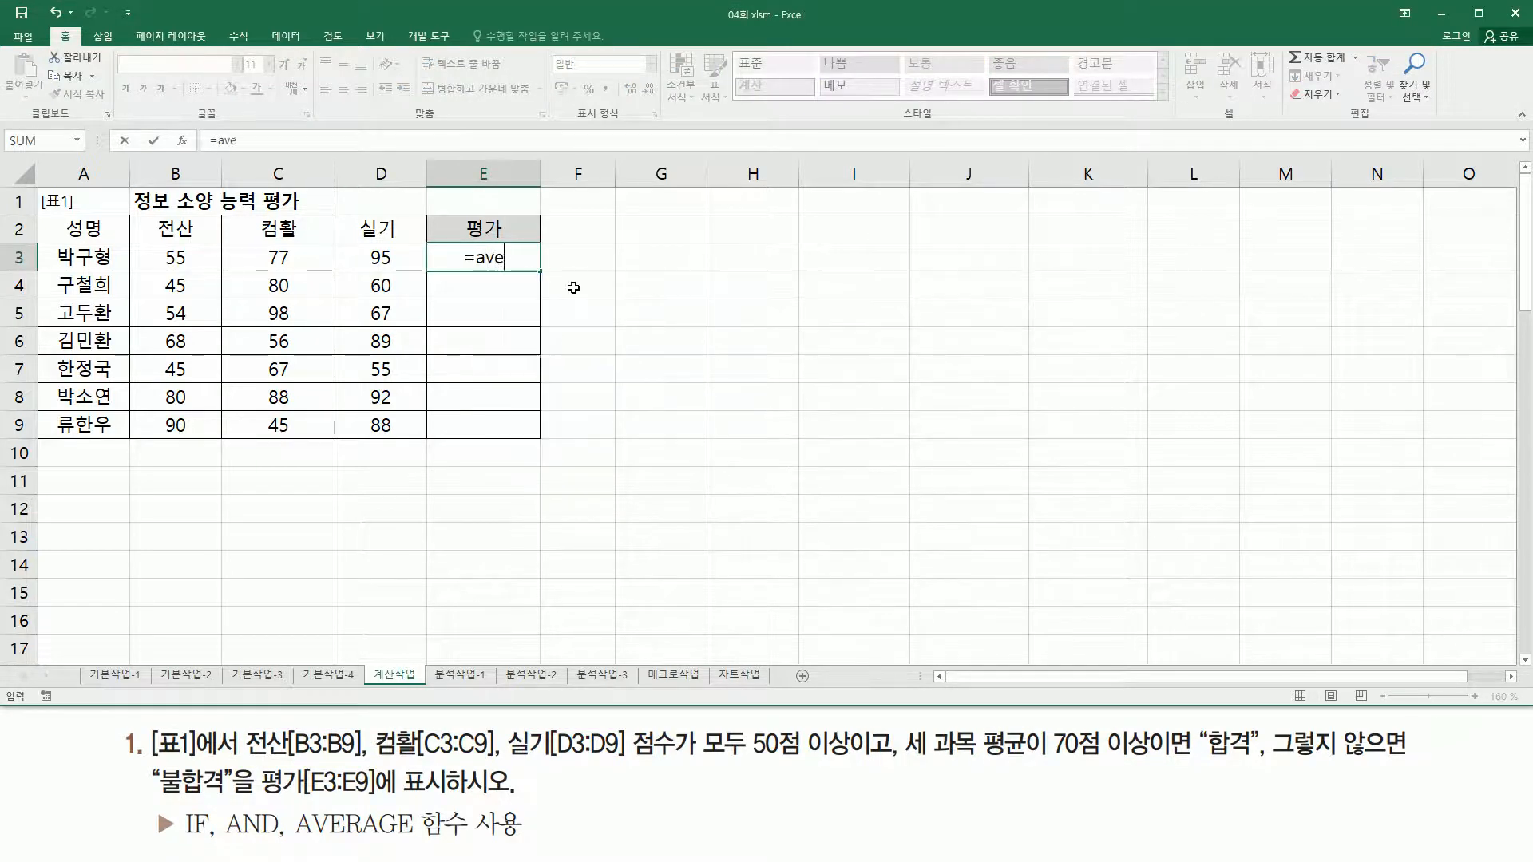
pyautogui.write('e')
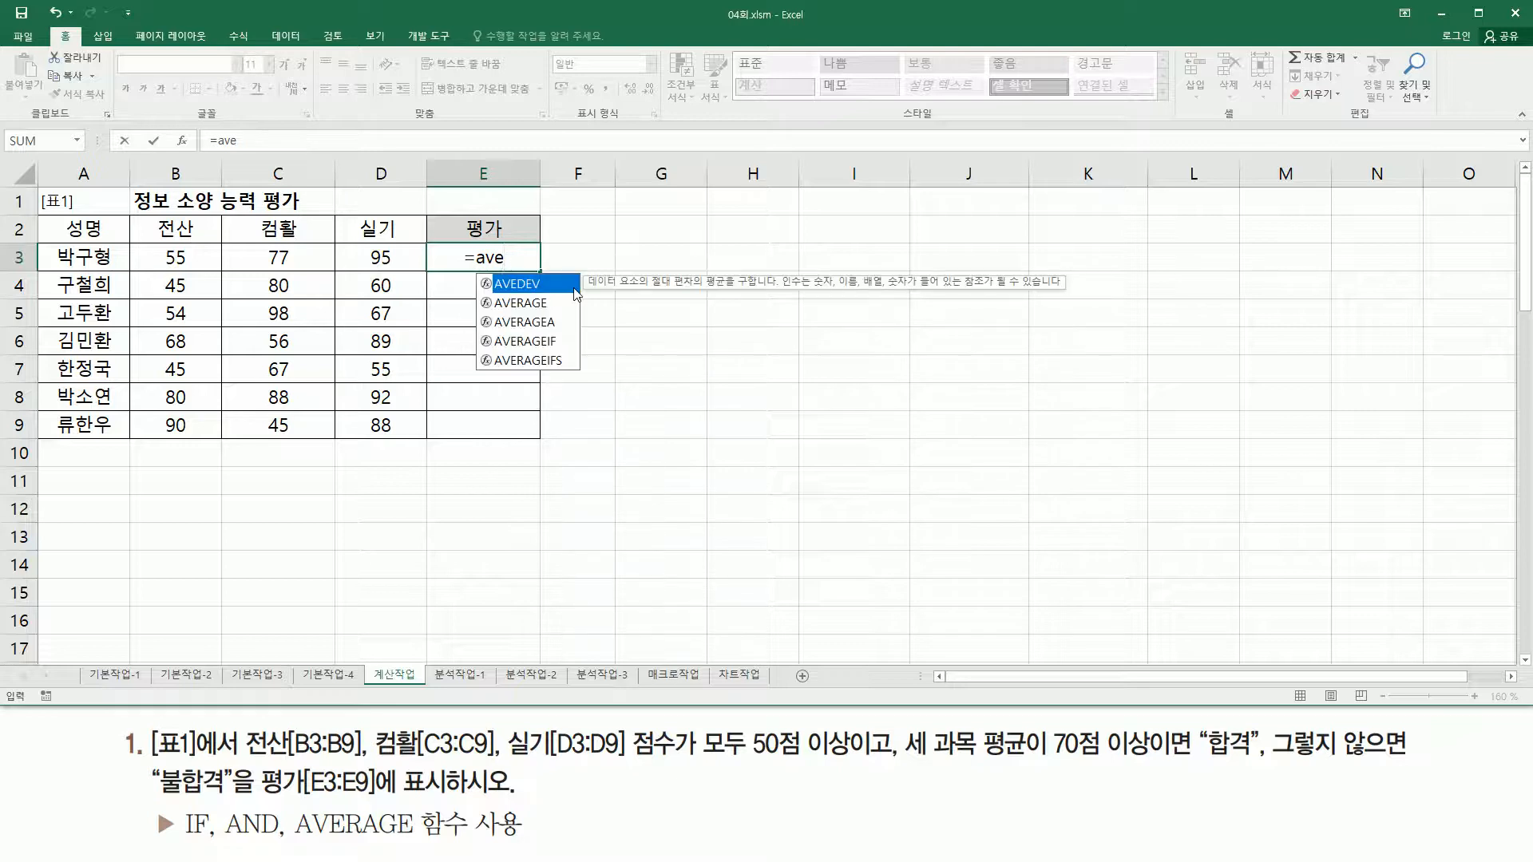
pyautogui.write('r')
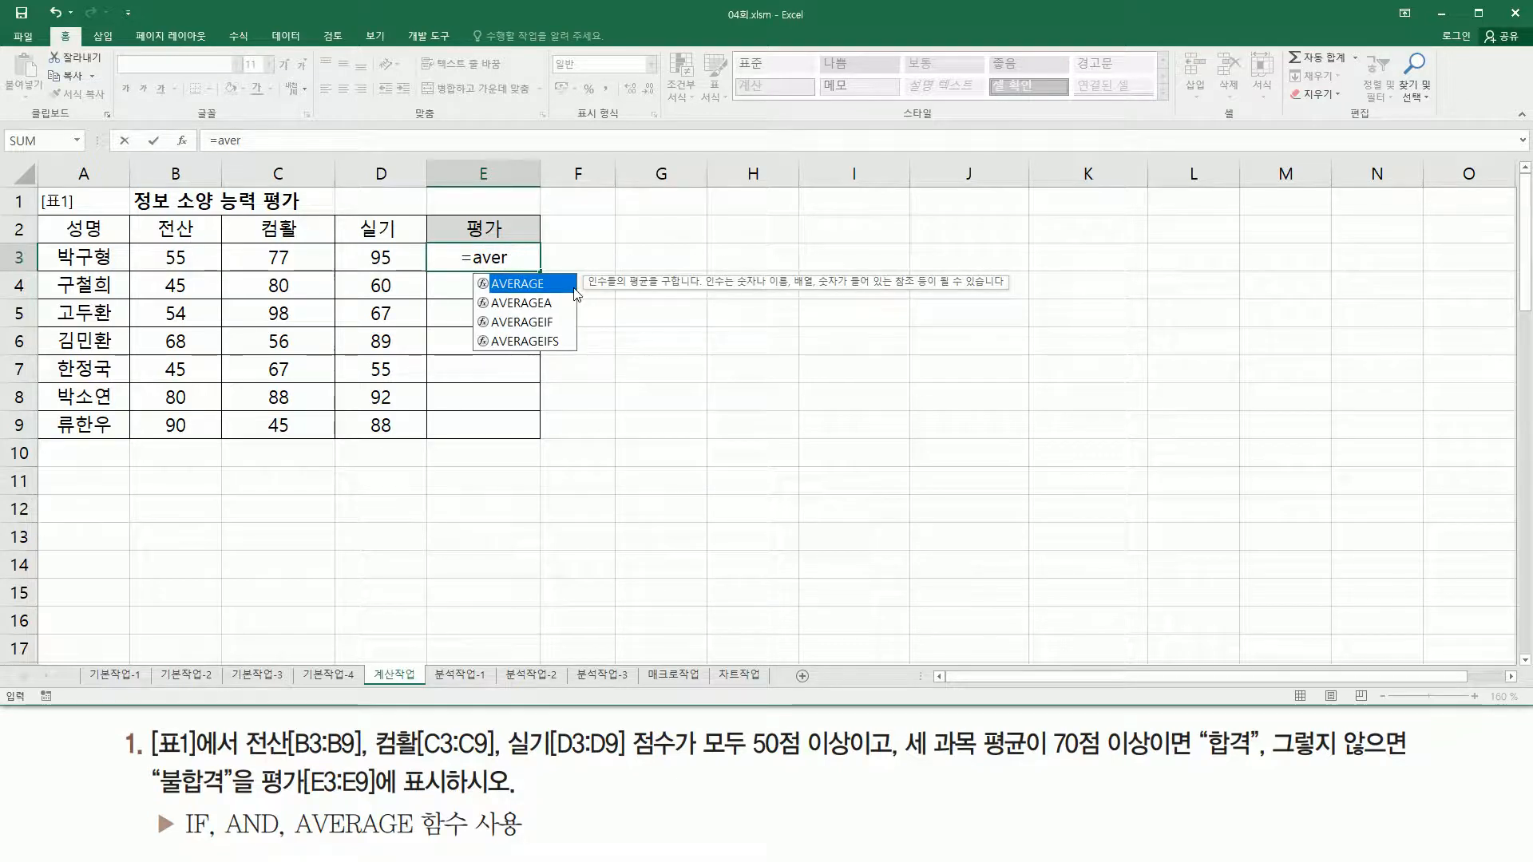
pyautogui.press('Tab')
pyautogui.press('Left')
pyautogui.press('Left')
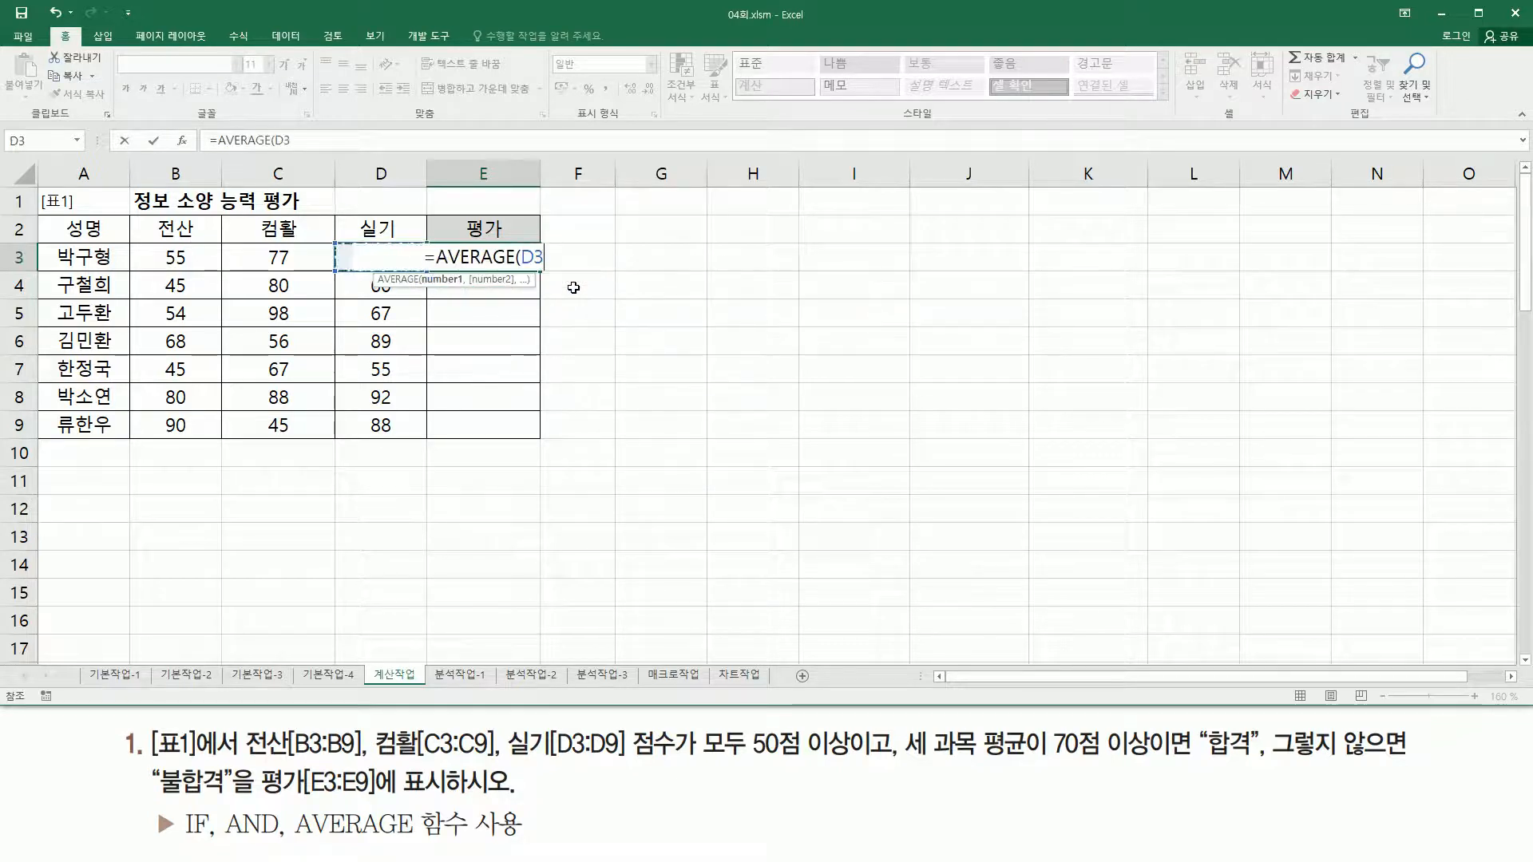
pyautogui.hotkey('shift', 'Right')
pyautogui.hotkey('shift', 'Left')
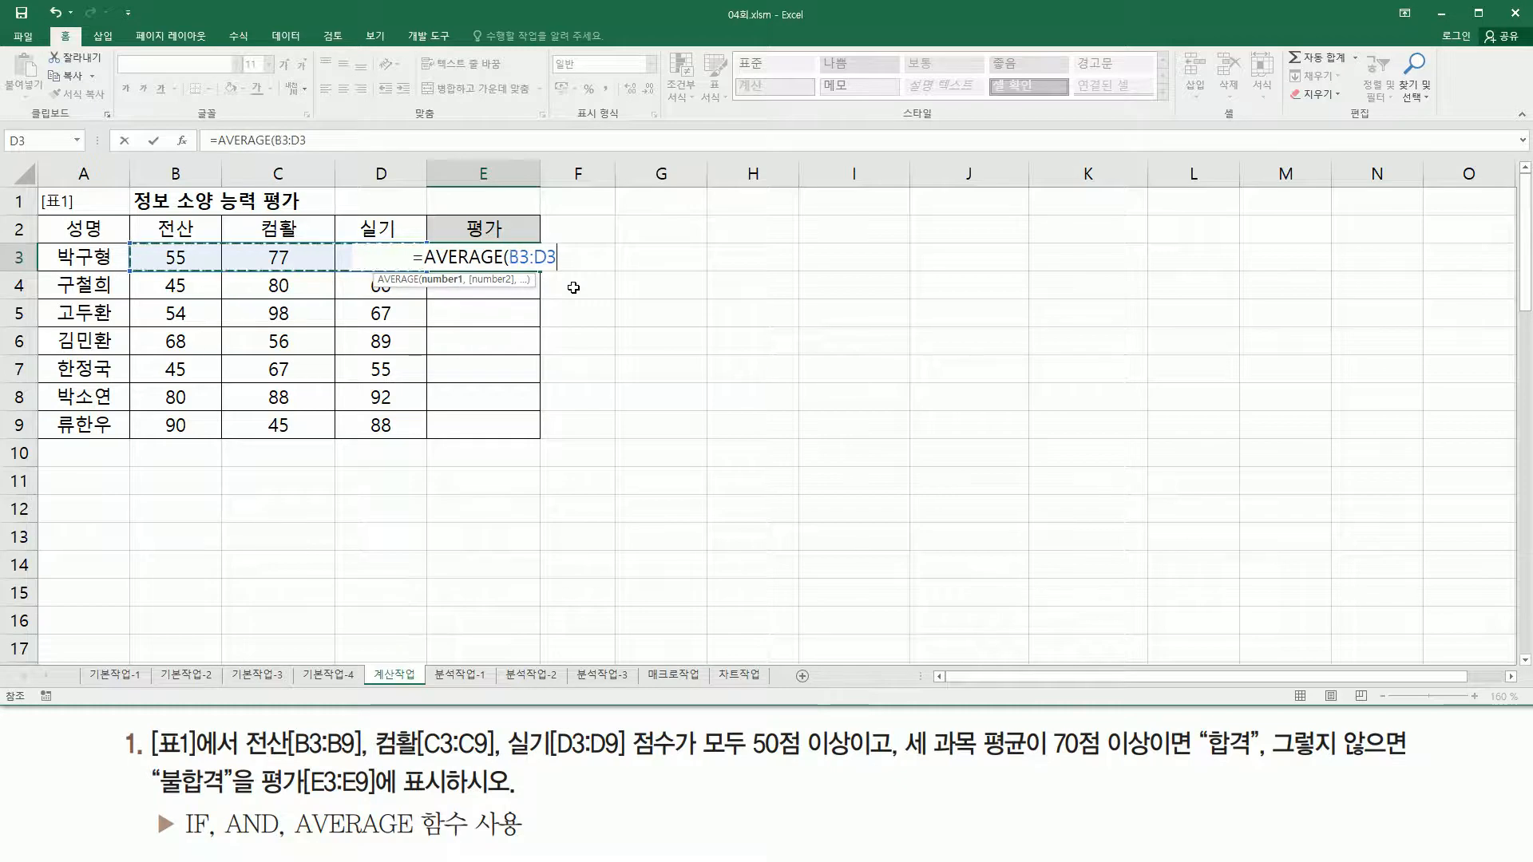
pyautogui.write(')')
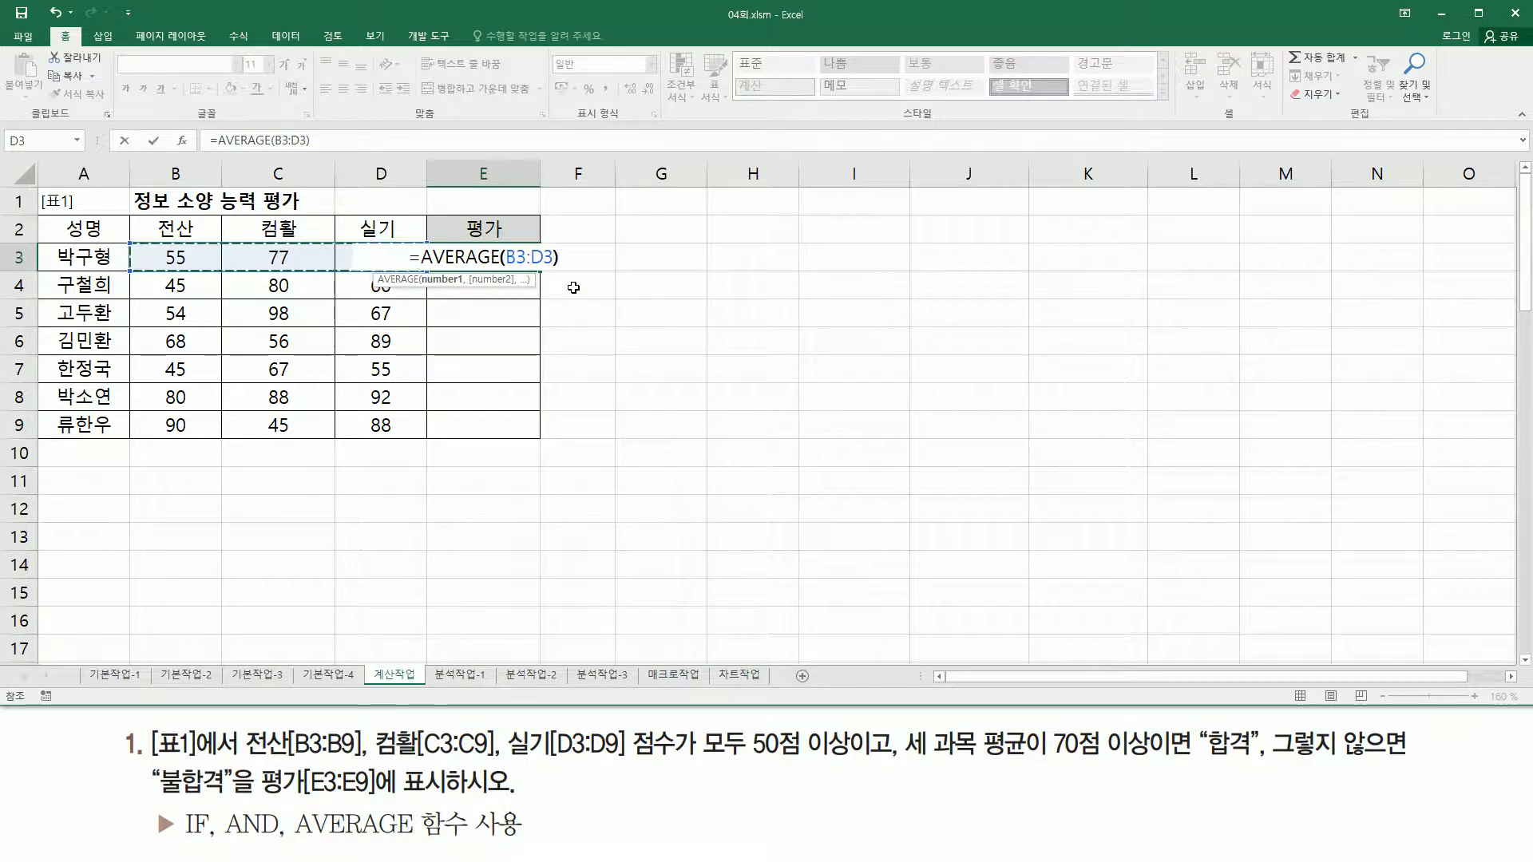
pyautogui.press('Return')
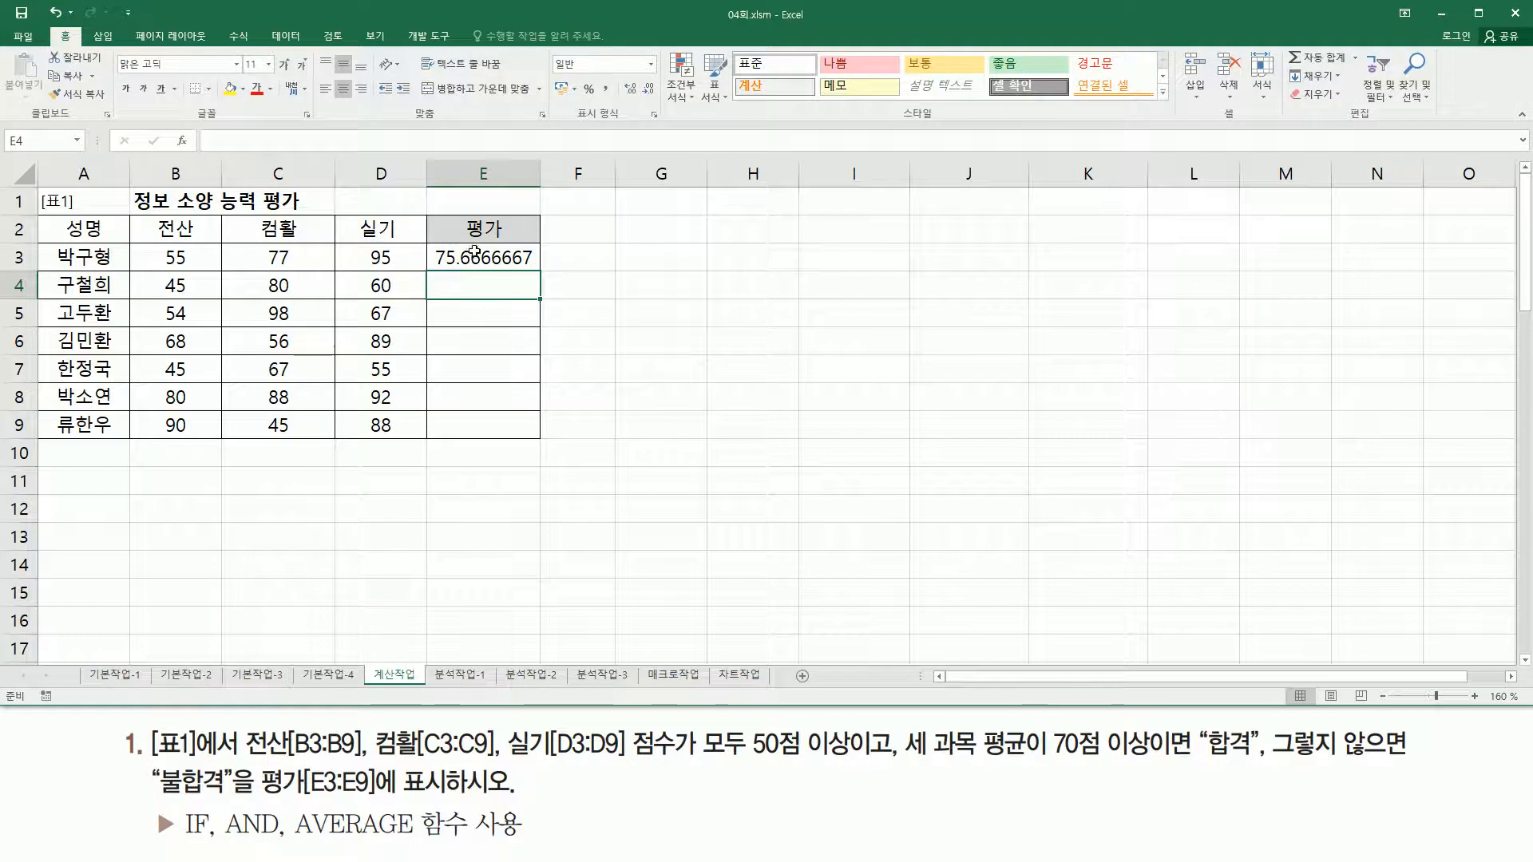
# Step: Clear the AVERAGE formula from E3, leaving the cell empty
pyautogui.click(474, 252)
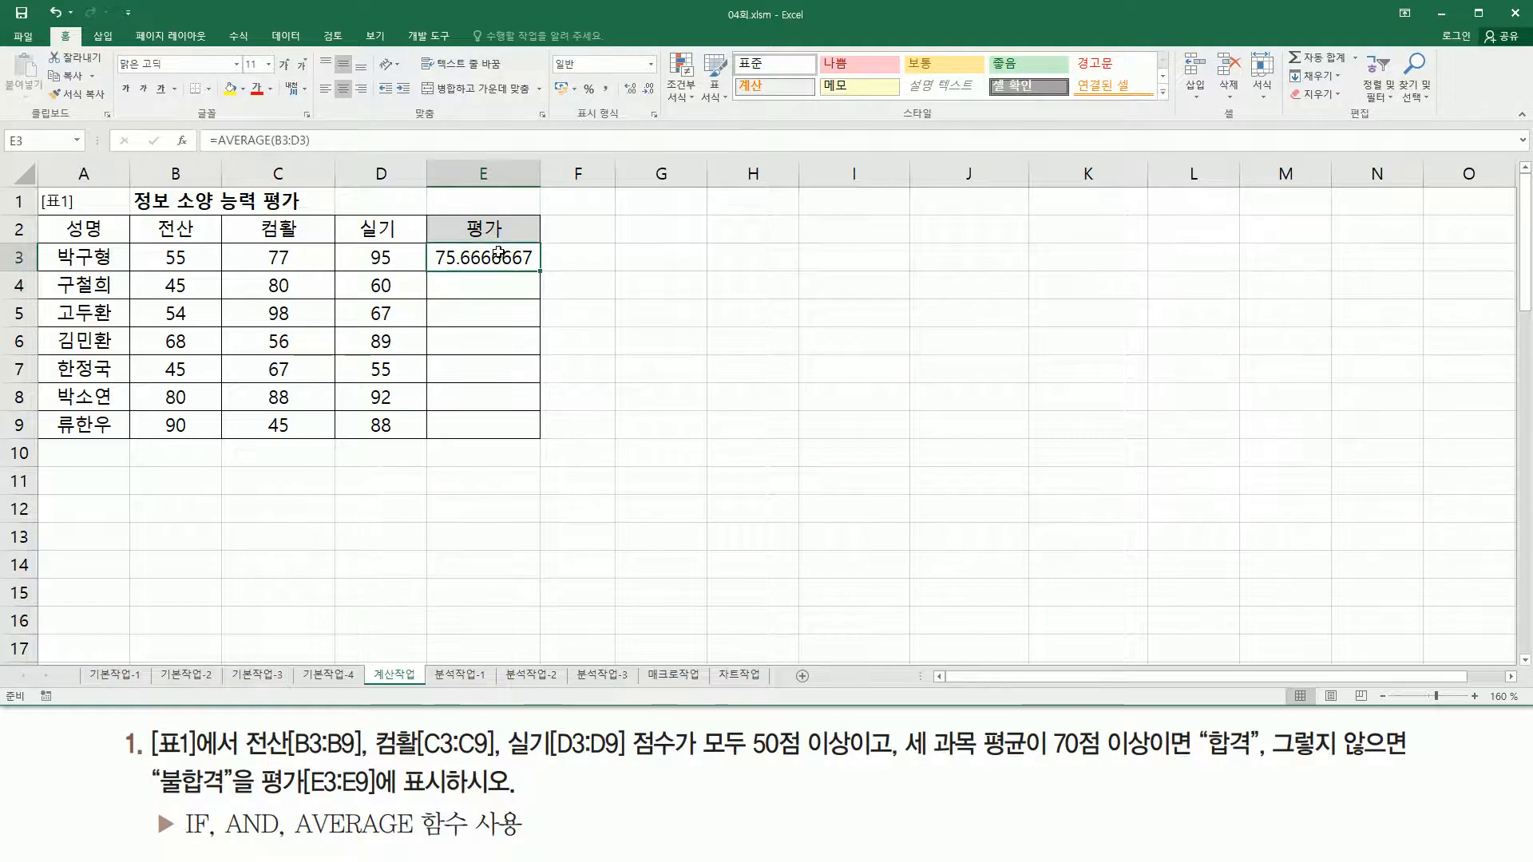
pyautogui.doubleClick(488, 258)
pyautogui.hotkey('shift', 'End')
pyautogui.press('Delete')
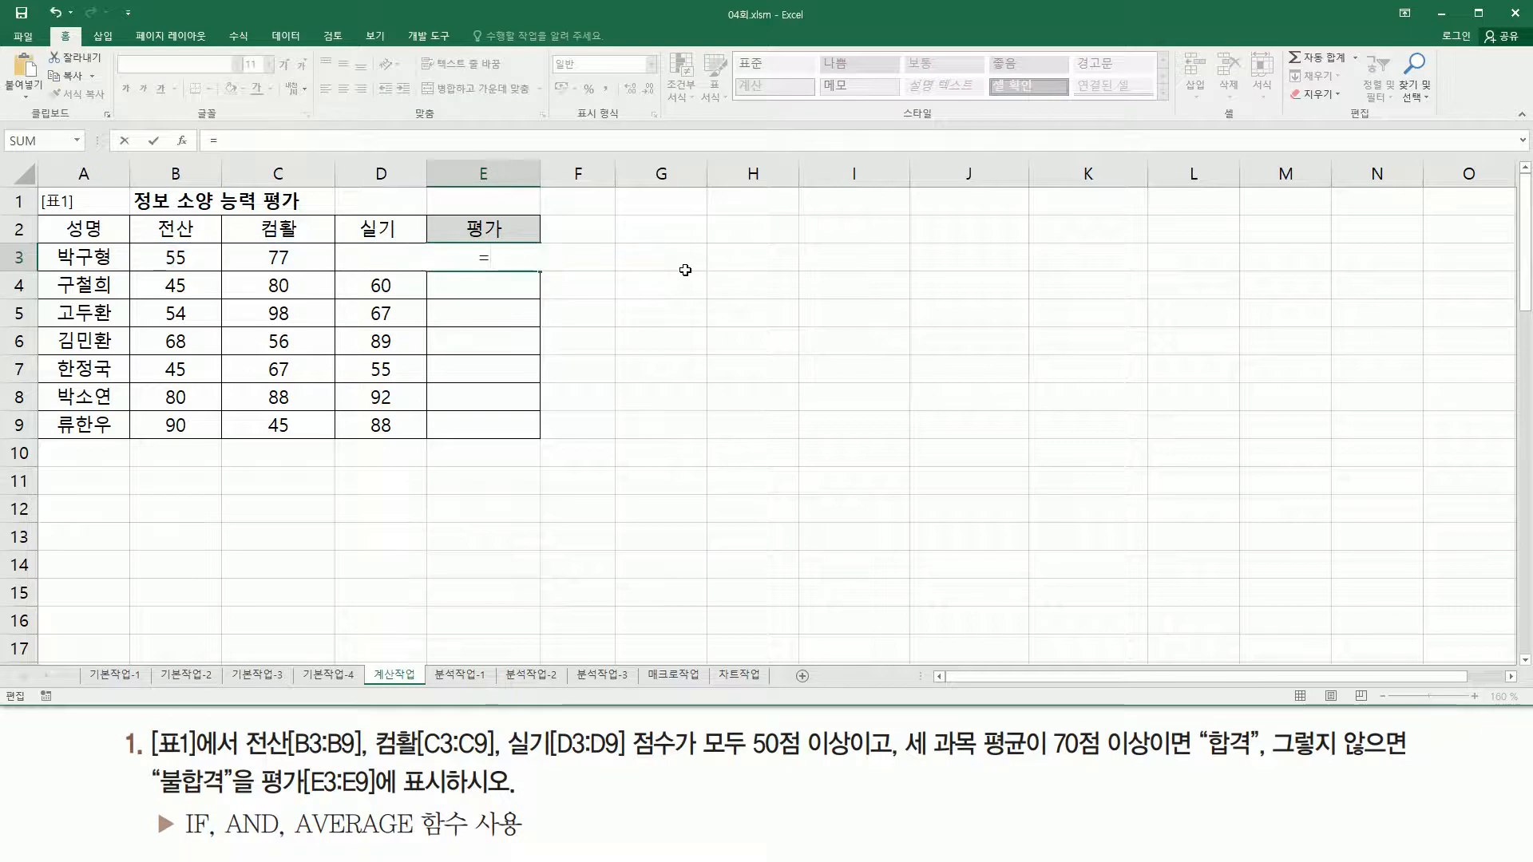
pyautogui.press('BackSpace')
pyautogui.press('Tab')
# Step: Write the IF syntax outline as plain text in G5: if( 조건 , 참 , 거짓 )
pyautogui.click(685, 272)
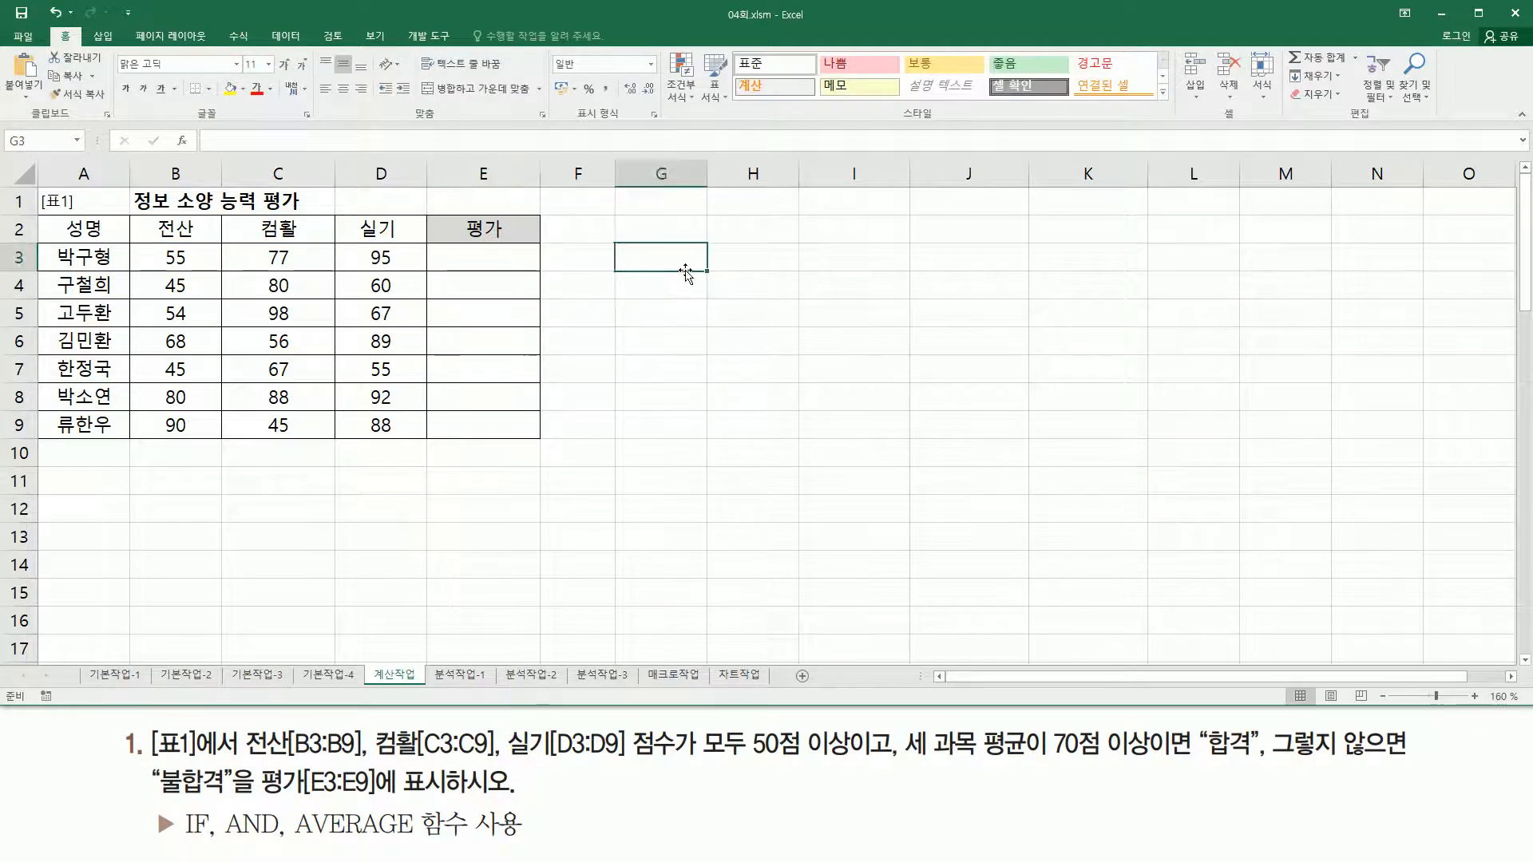
pyautogui.write('i')
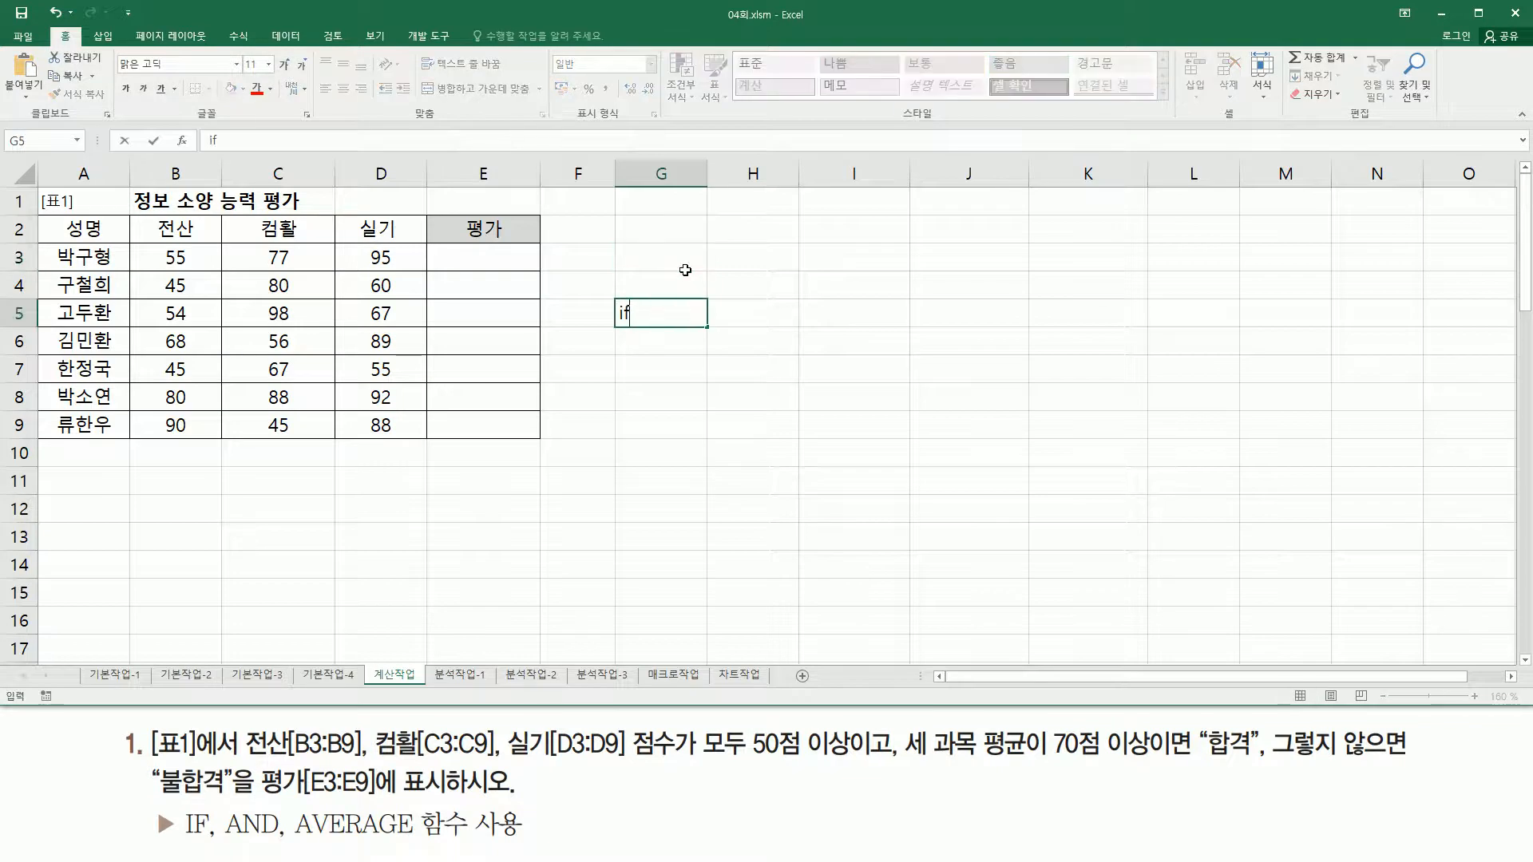
pyautogui.write('(')
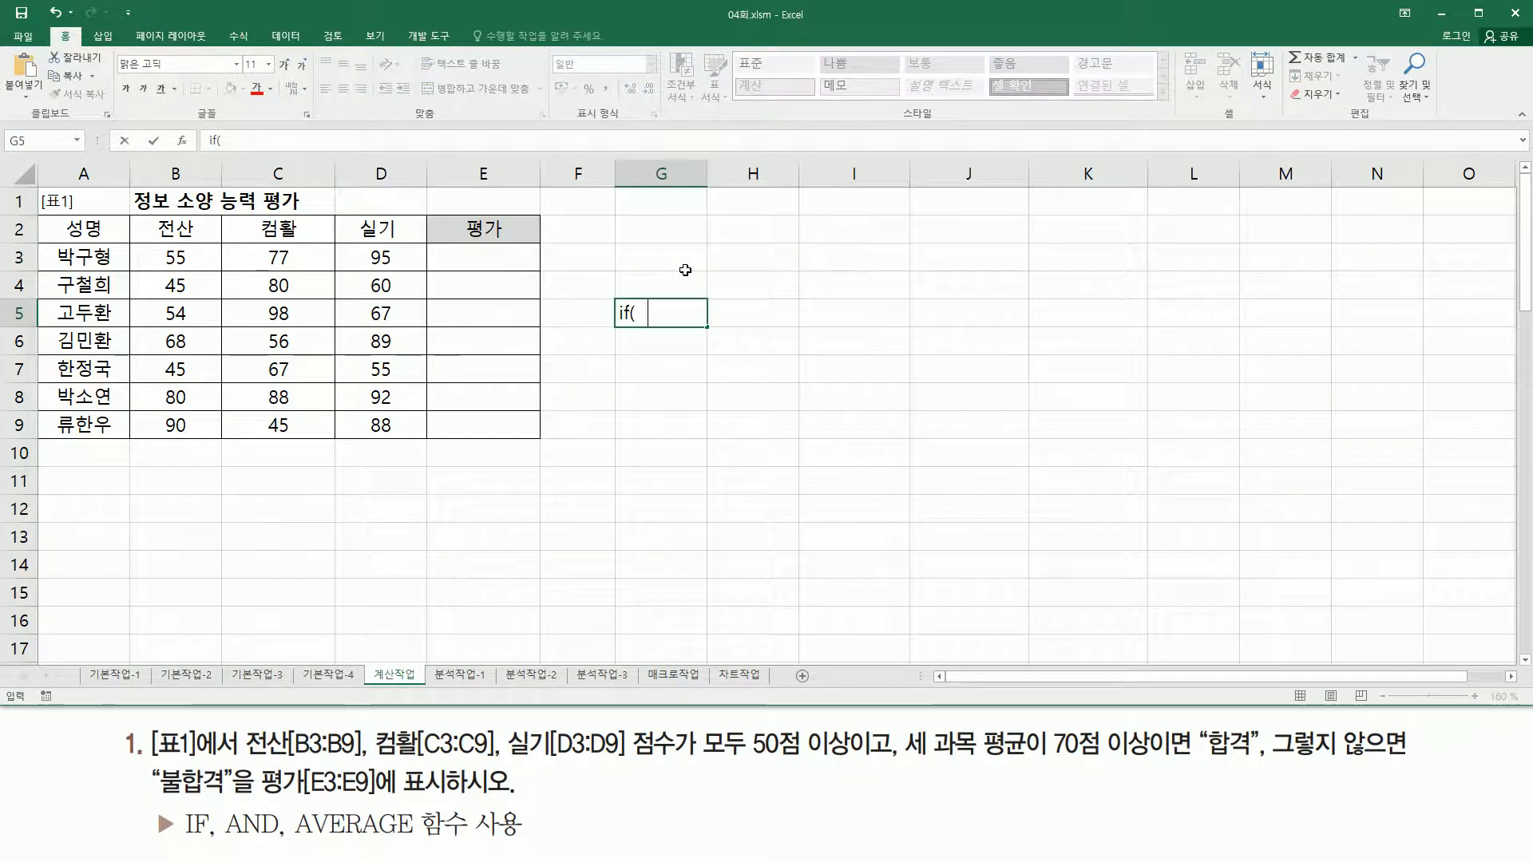
pyautogui.write('  조건 ')
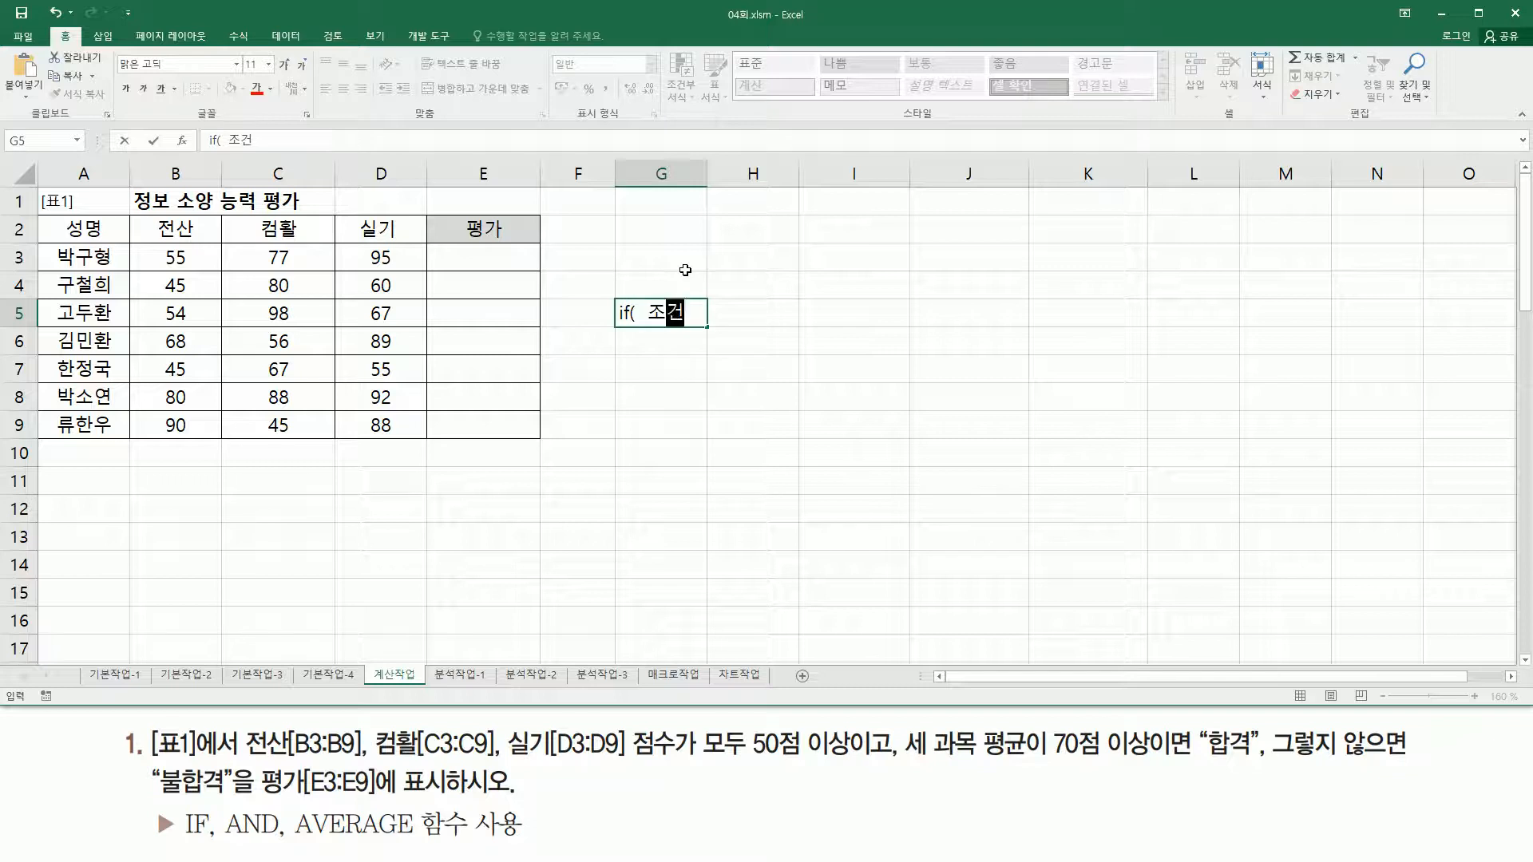
pyautogui.write(', 차')
pyautogui.write(' , 거짓')
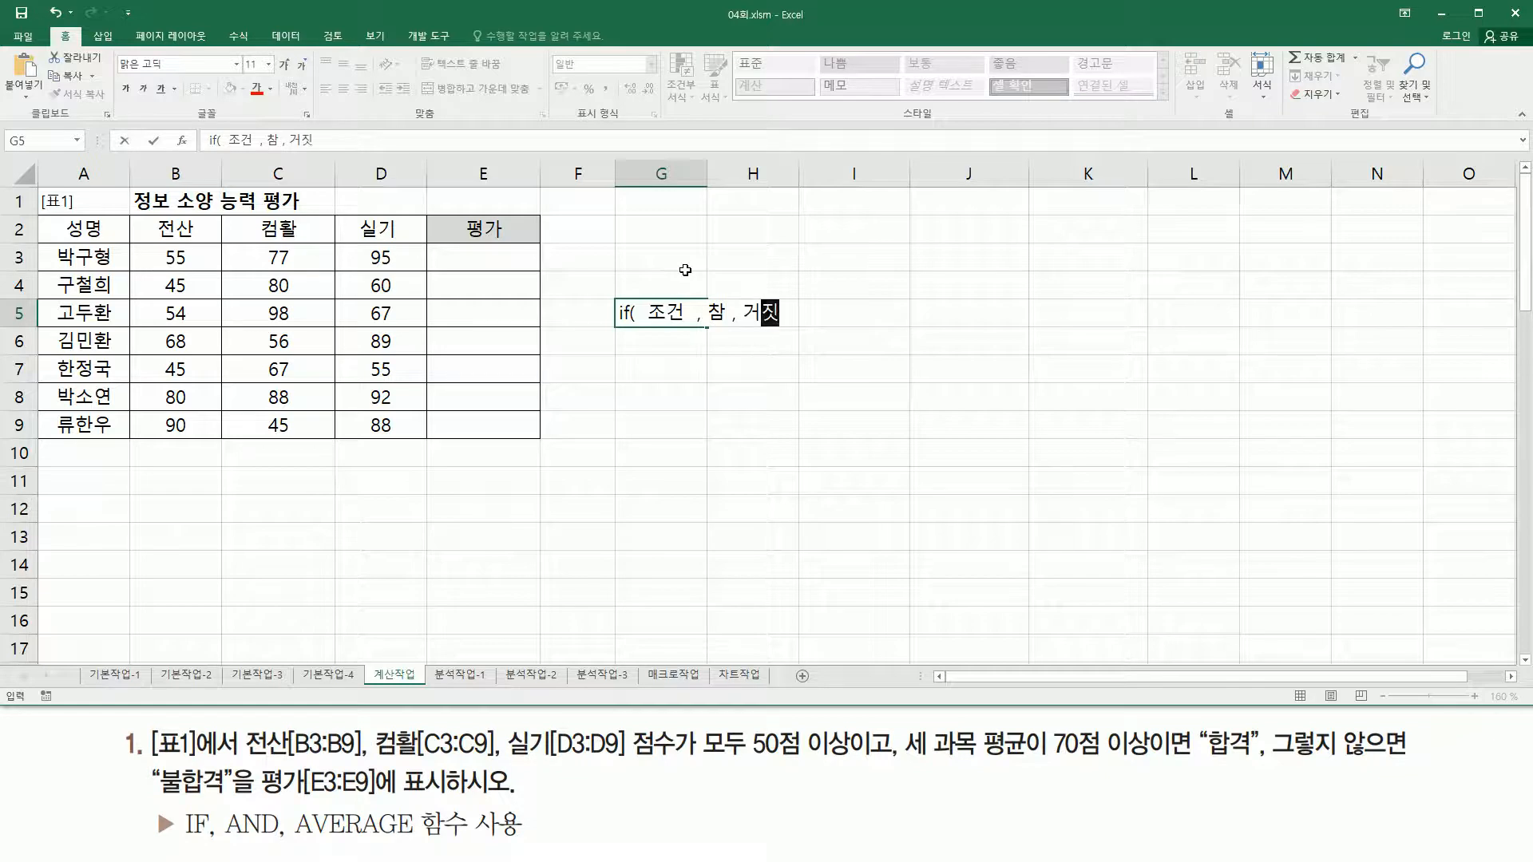
pyautogui.press('Return')
# Step: Replace the placeholder 조건 in the G5 outline with an opening and( function
pyautogui.press('Up')
pyautogui.press('F2')
pyautogui.press('Left')
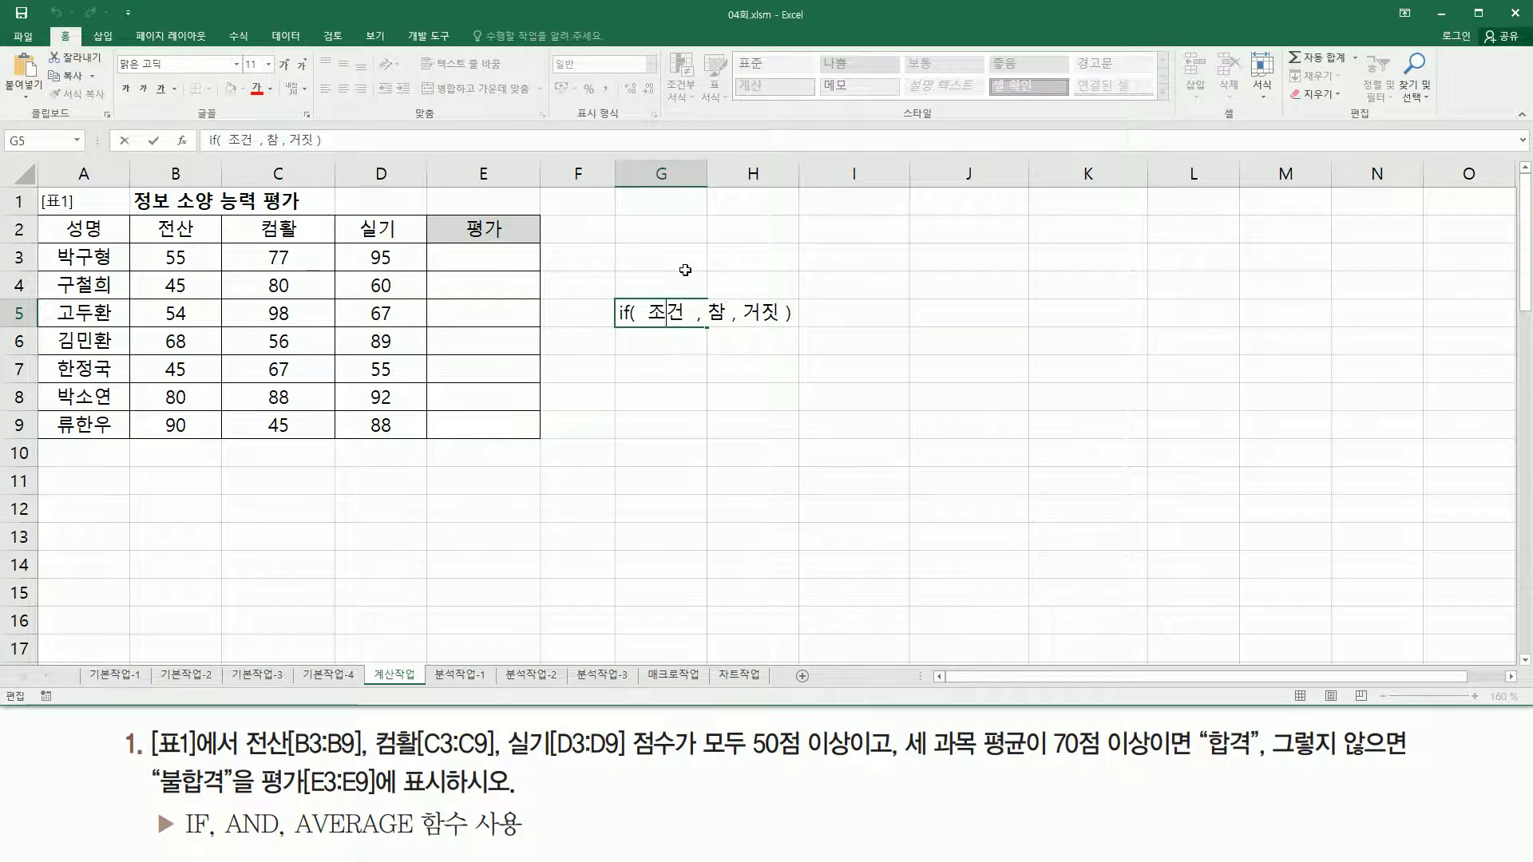
pyautogui.hotkey('shift', 'Right')
pyautogui.hotkey('shift', 'Right')
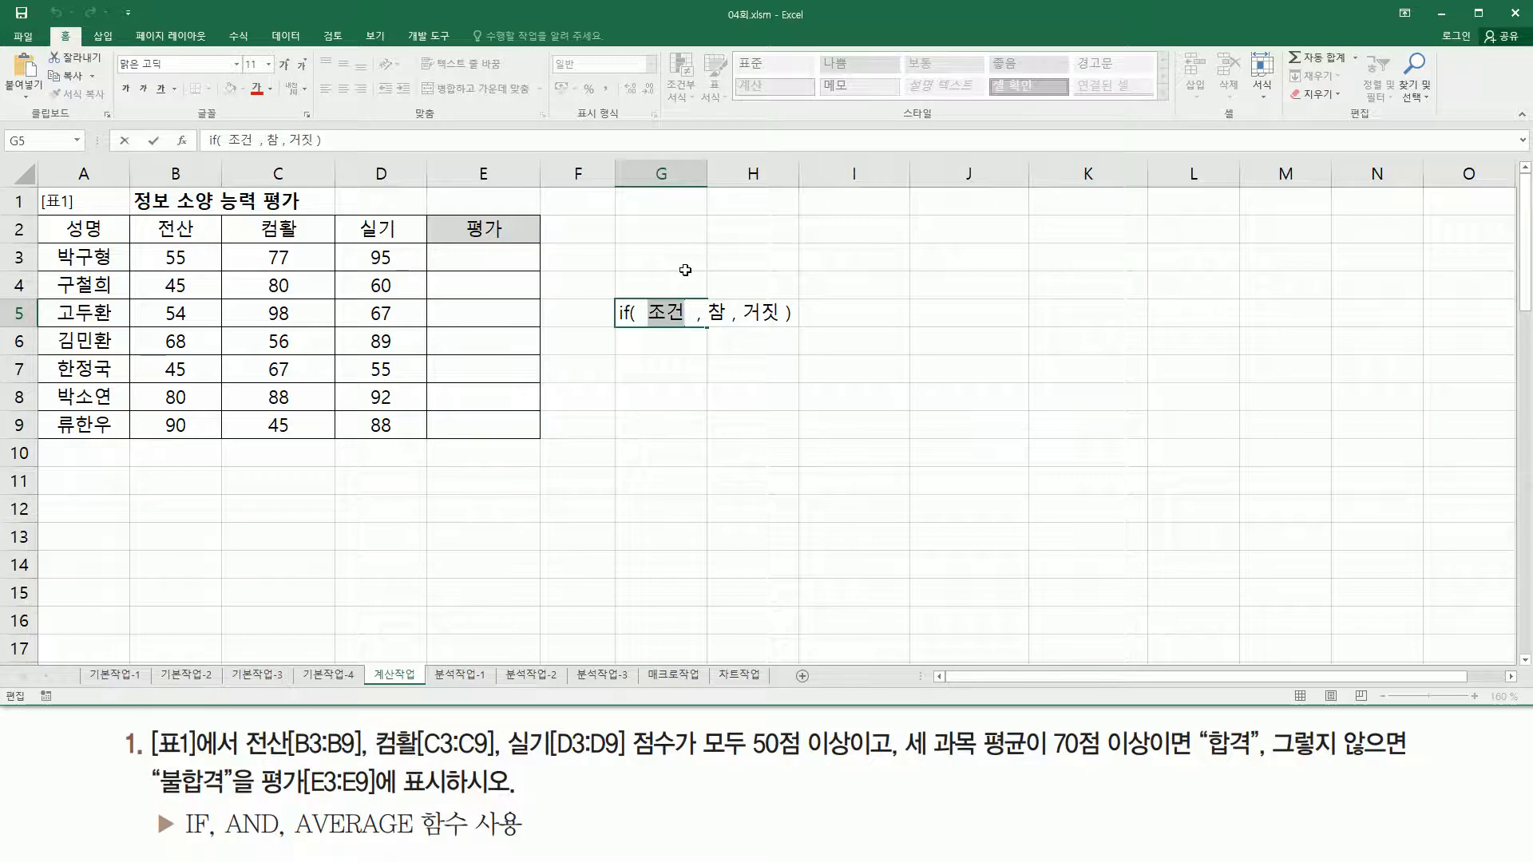
pyautogui.write('and(')
pyautogui.write(' ㅈ')
pyautogui.write('ㅗㄱㅓ')
pyautogui.press('BackSpace')
pyautogui.press('BackSpace')
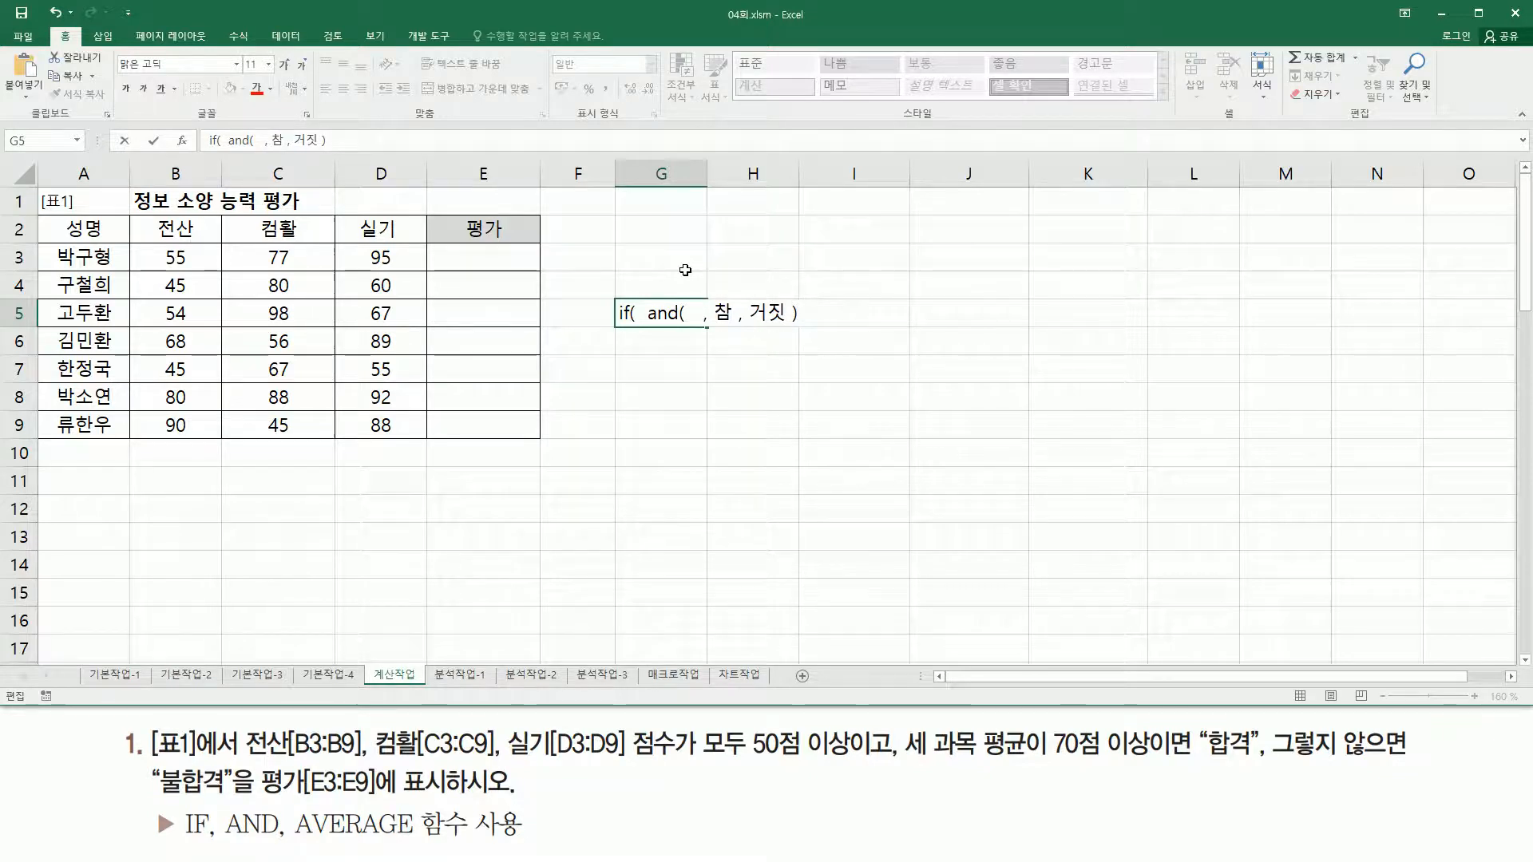
# Step: Complete the and( part of the G5 outline with the arguments 전산, 컴활, 실기, 평균 and a closing parenthesis
pyautogui.write('전산 , ')
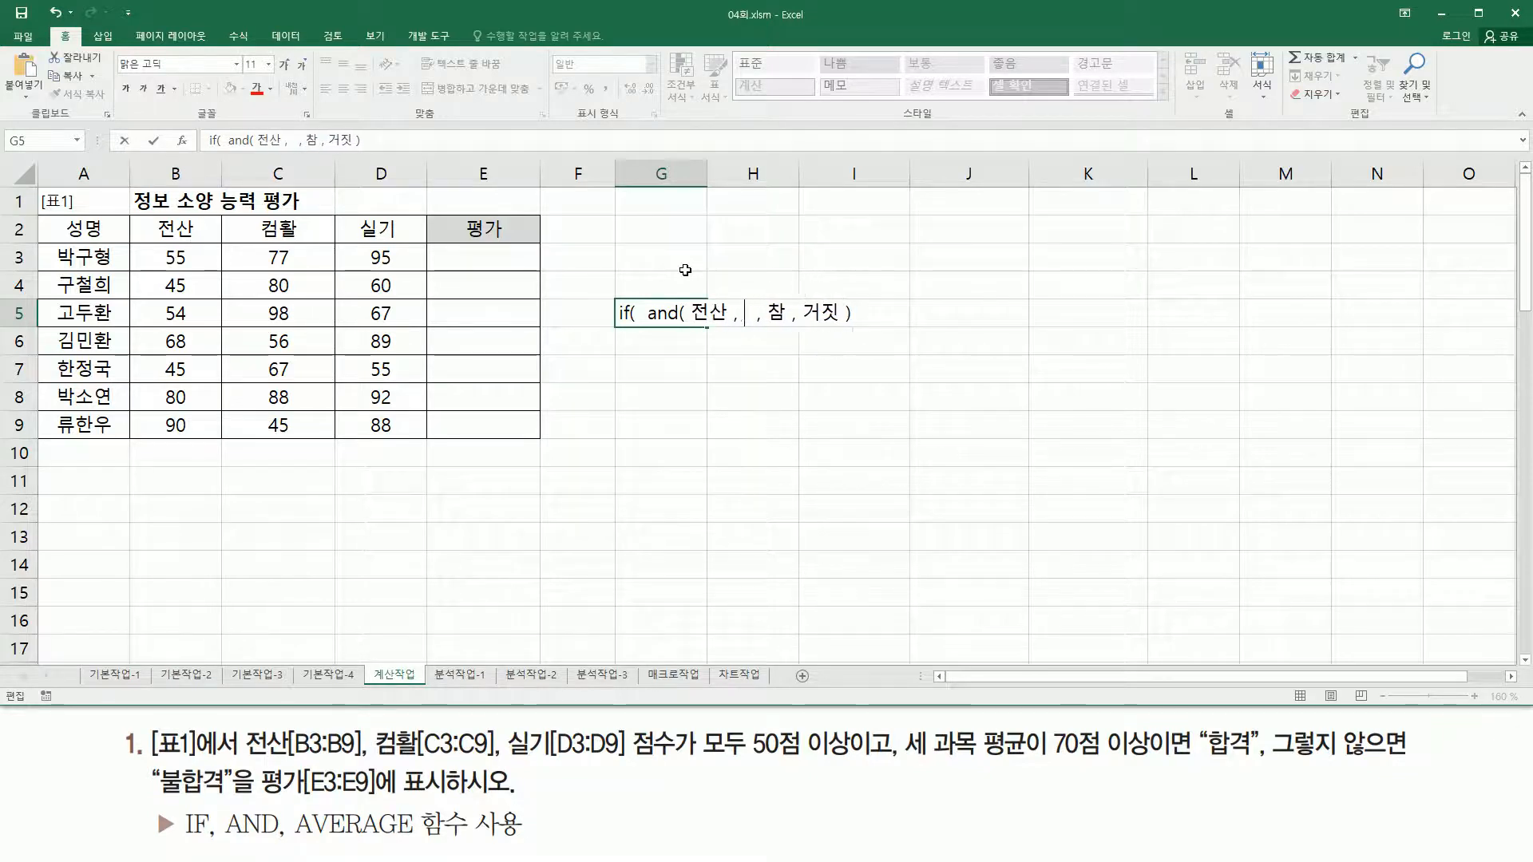
pyautogui.write('컴활, ')
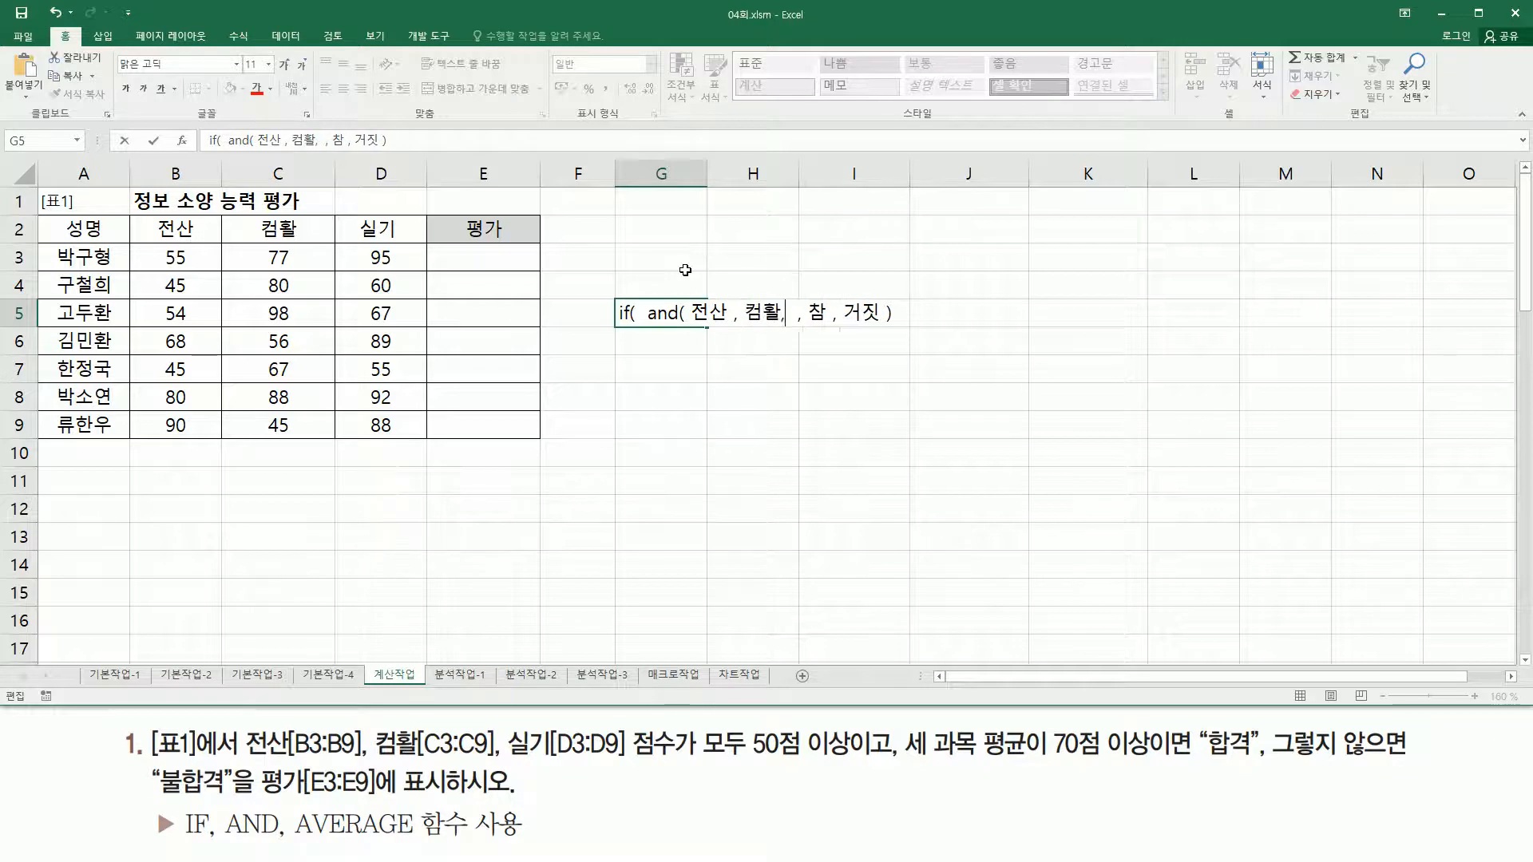
pyautogui.write('실기,')
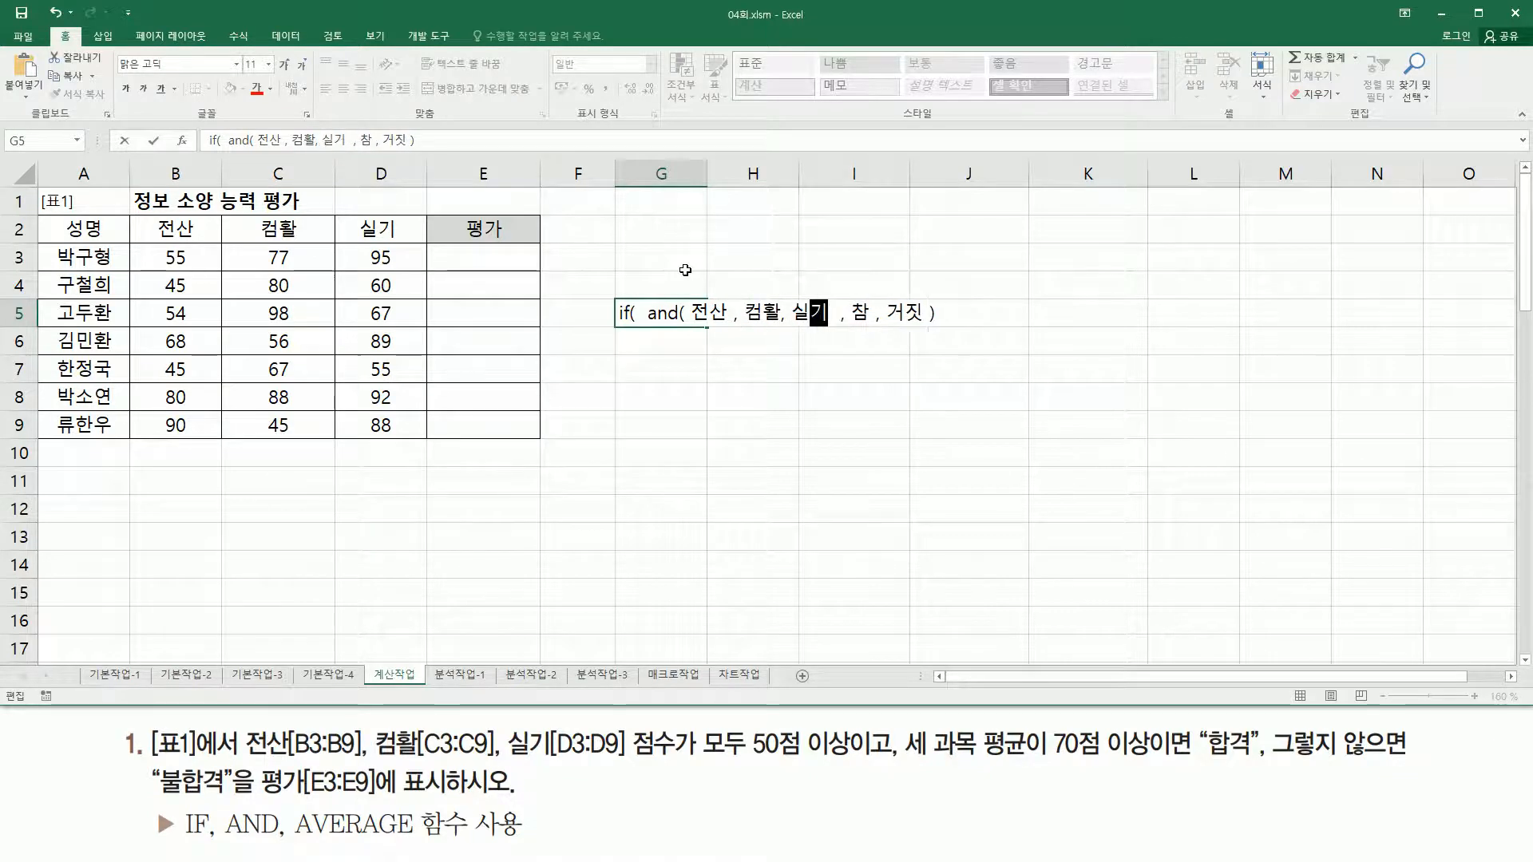
pyautogui.write(' 평규')
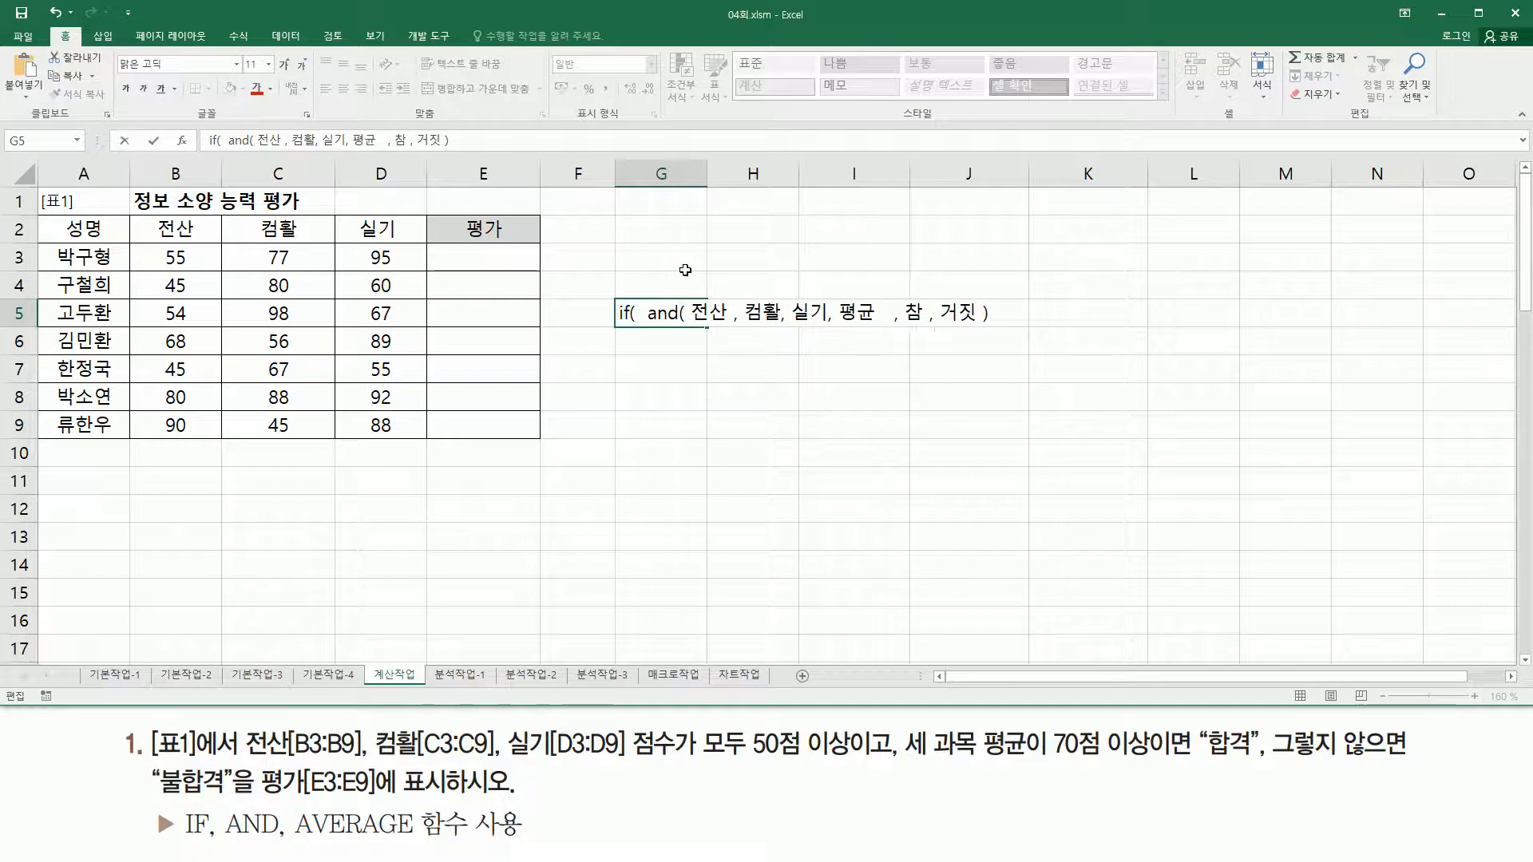
pyautogui.write(' )')
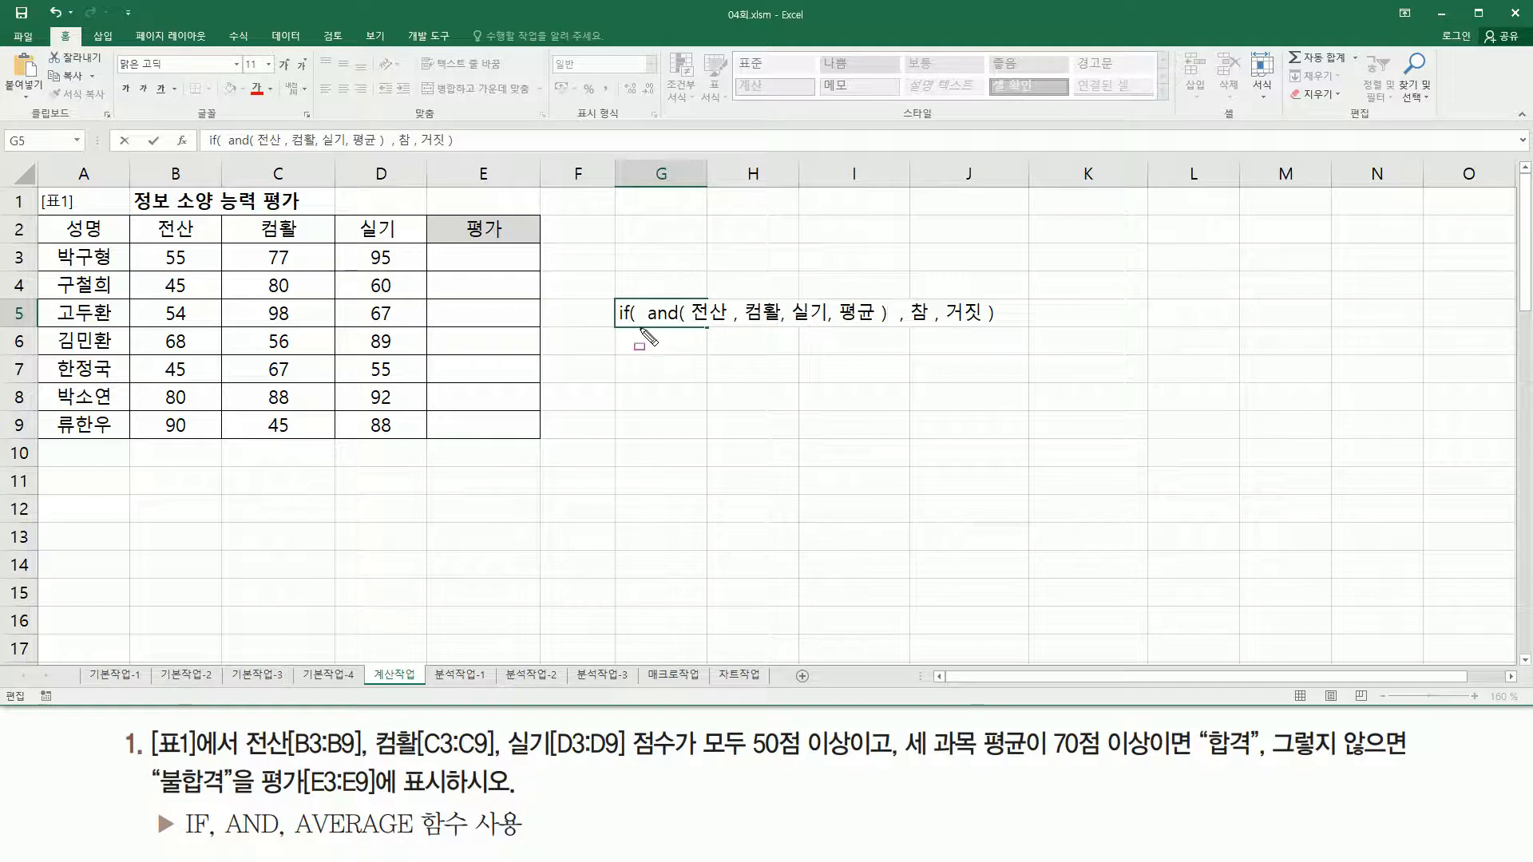
pyautogui.moveTo(684, 301); pyautogui.dragTo(683, 288)
pyautogui.moveTo(693, 325); pyautogui.dragTo(878, 326)
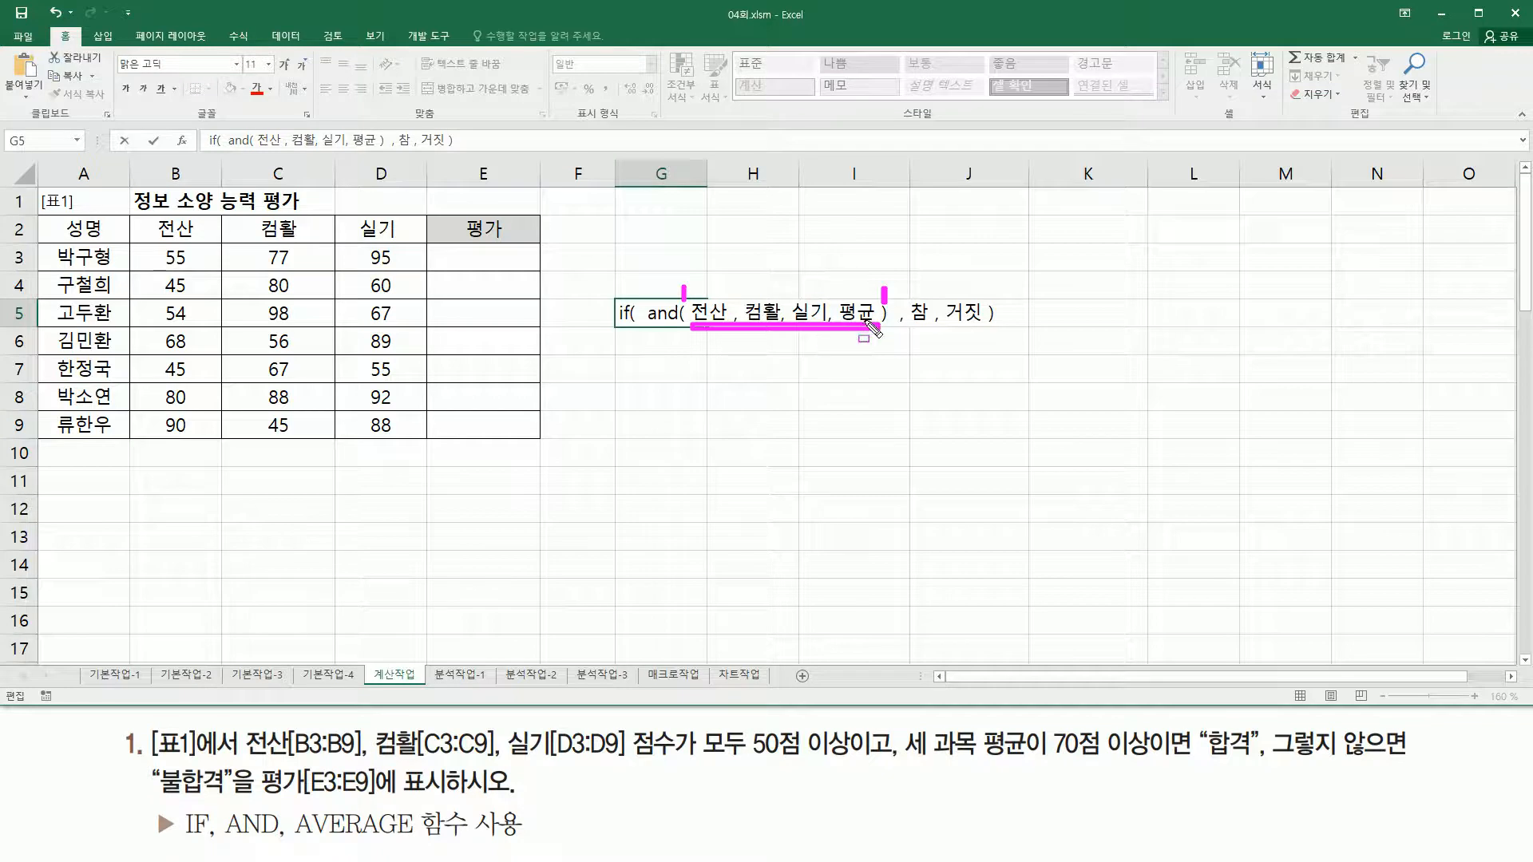
pyautogui.moveTo(906, 325); pyautogui.dragTo(987, 325)
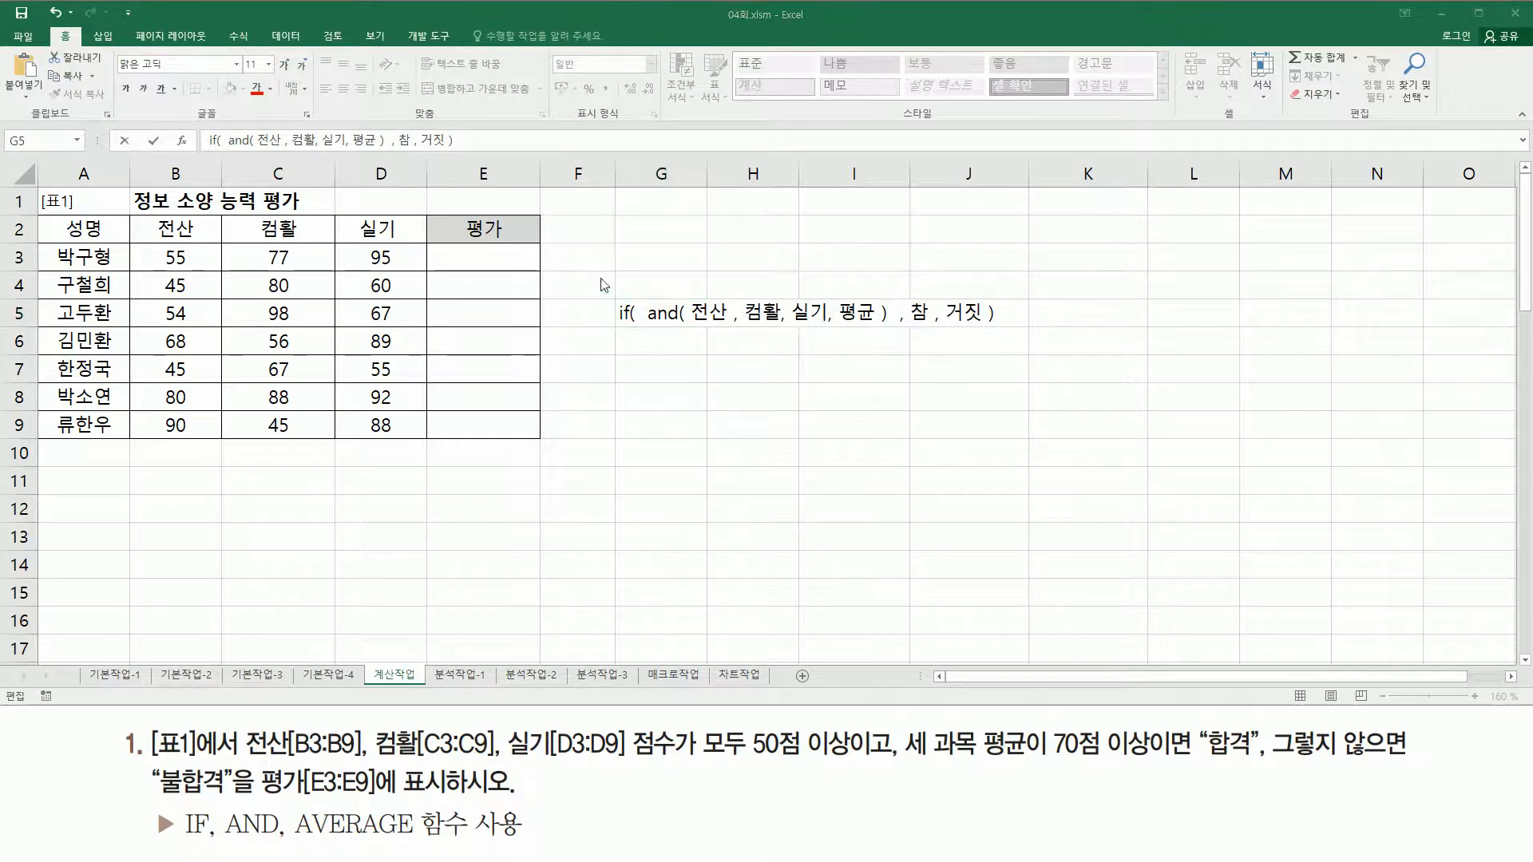
# Step: Start the formula in E3 with =if( and( and make B3>=50 the first AND condition
pyautogui.click(467, 260)
pyautogui.write('=')
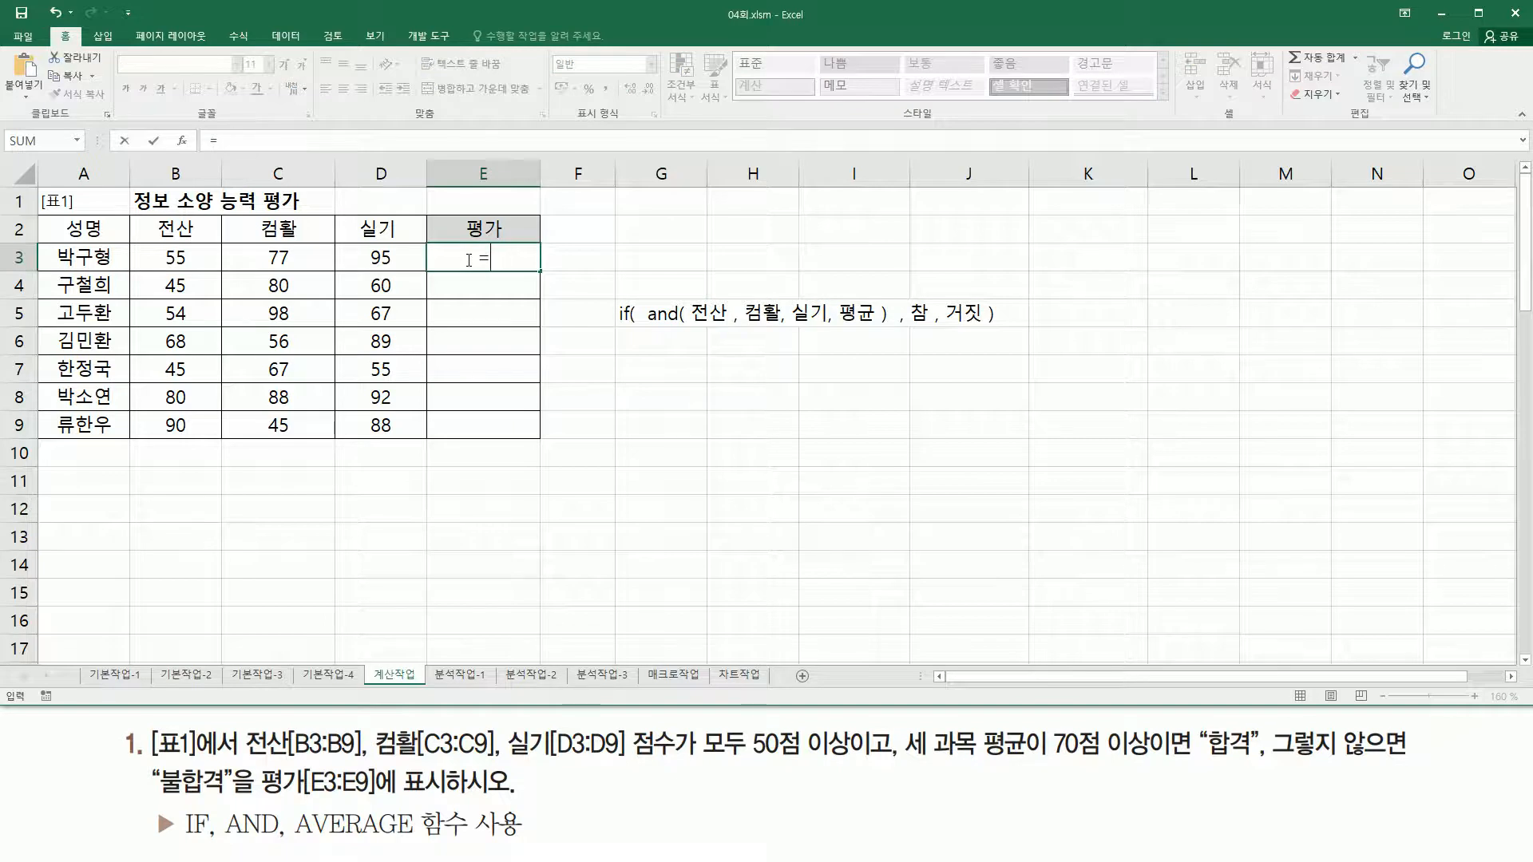
pyautogui.write('ㅑif(')
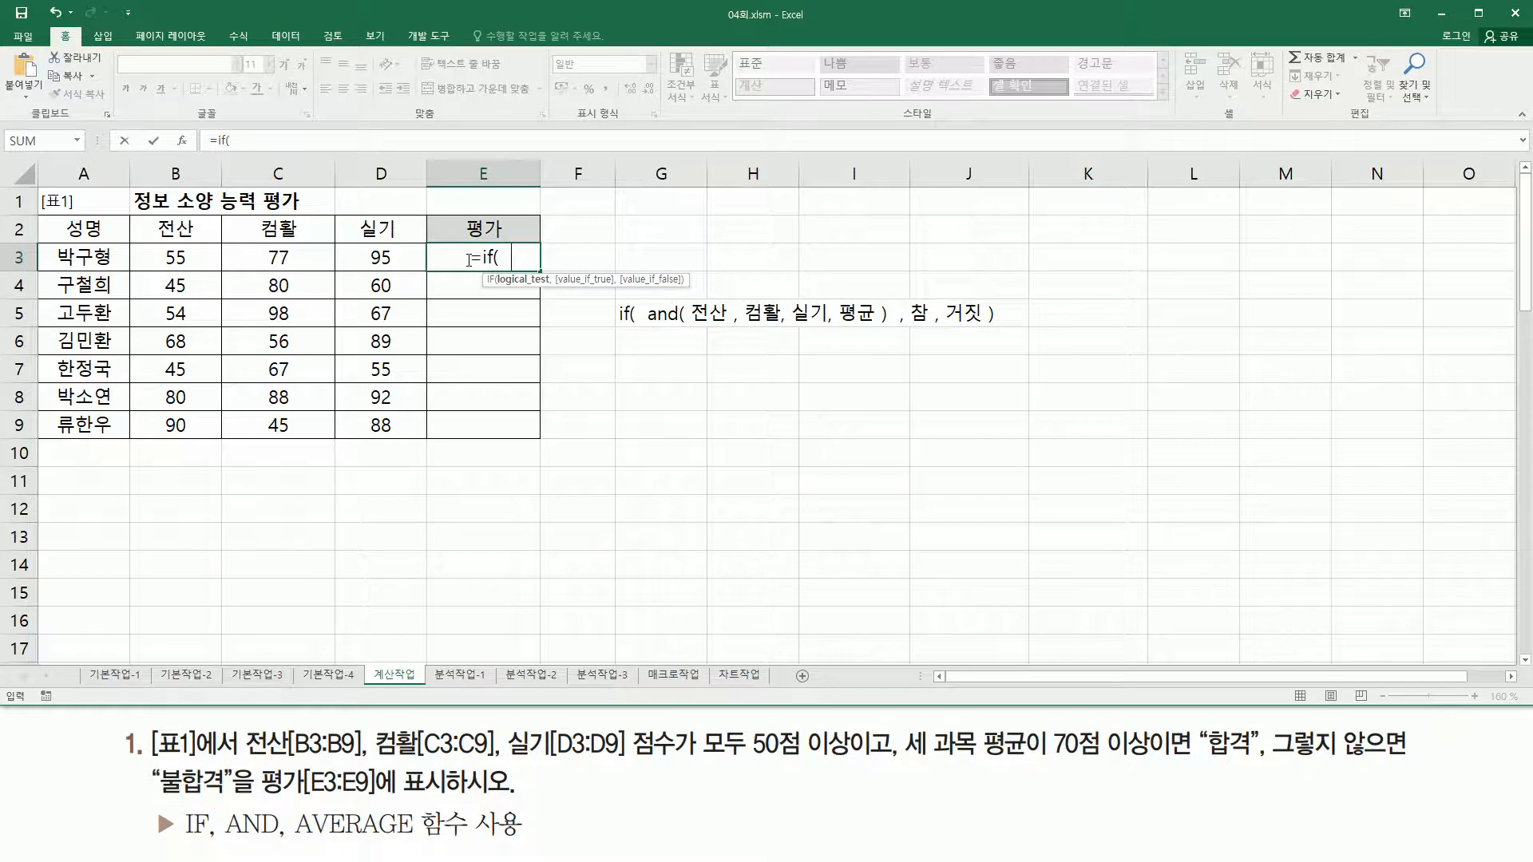
pyautogui.write('  and(')
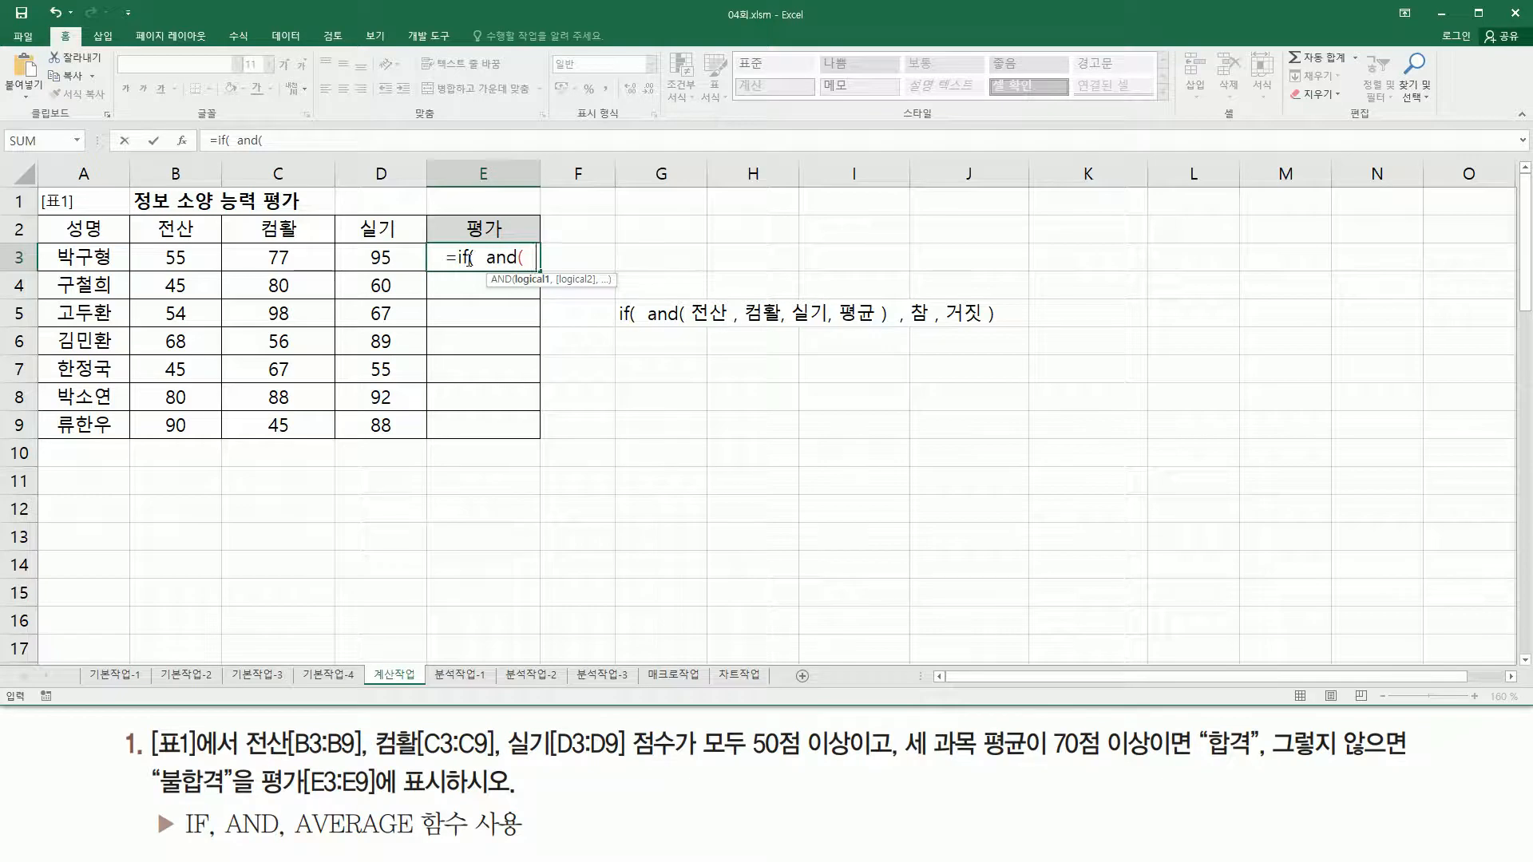
pyautogui.click(177, 257)
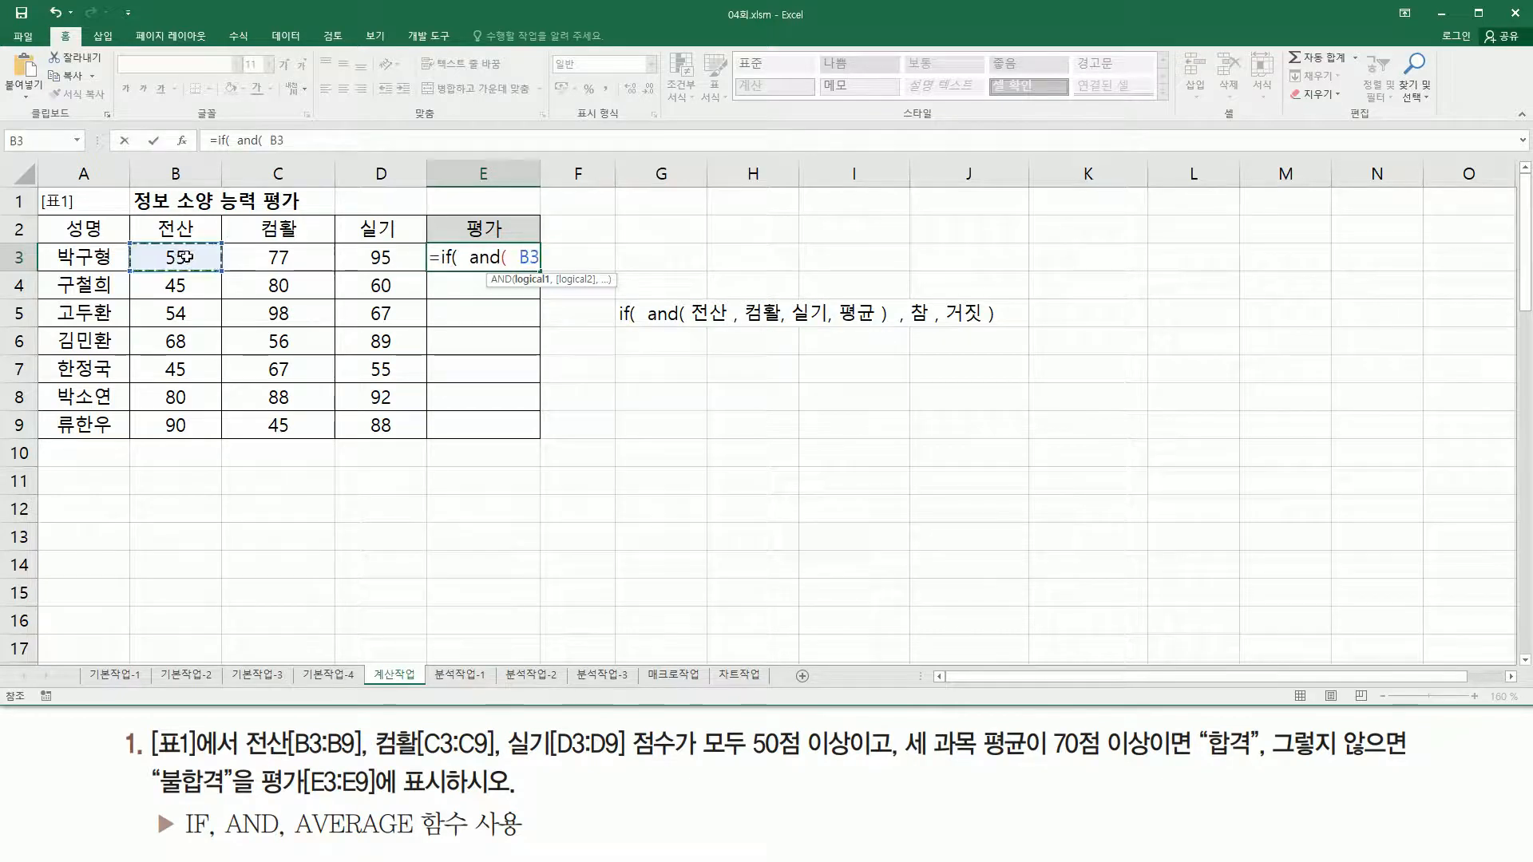
pyautogui.write('>=50')
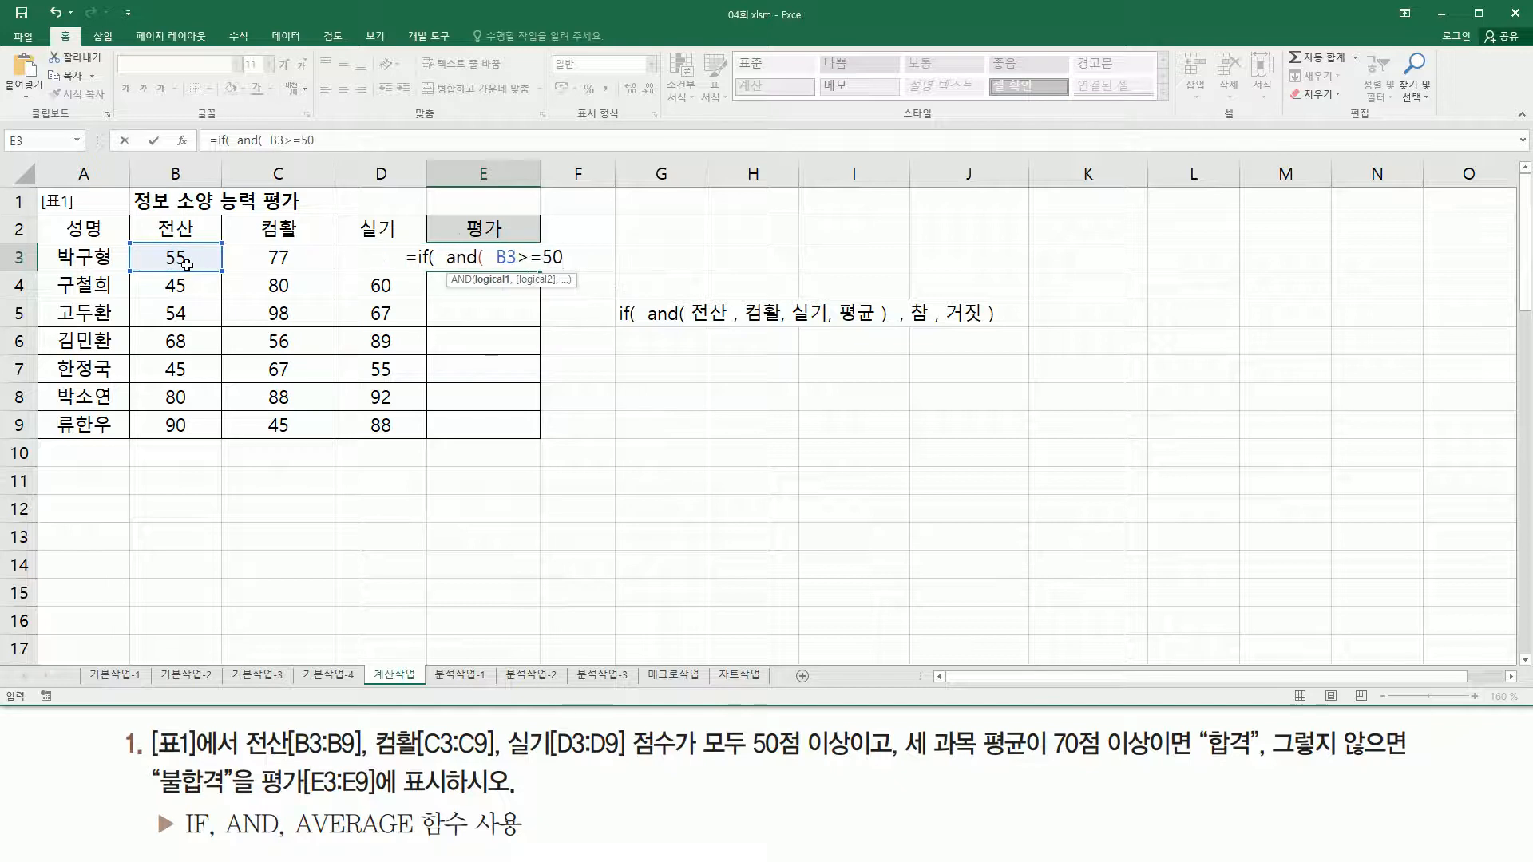
pyautogui.write(' ,')
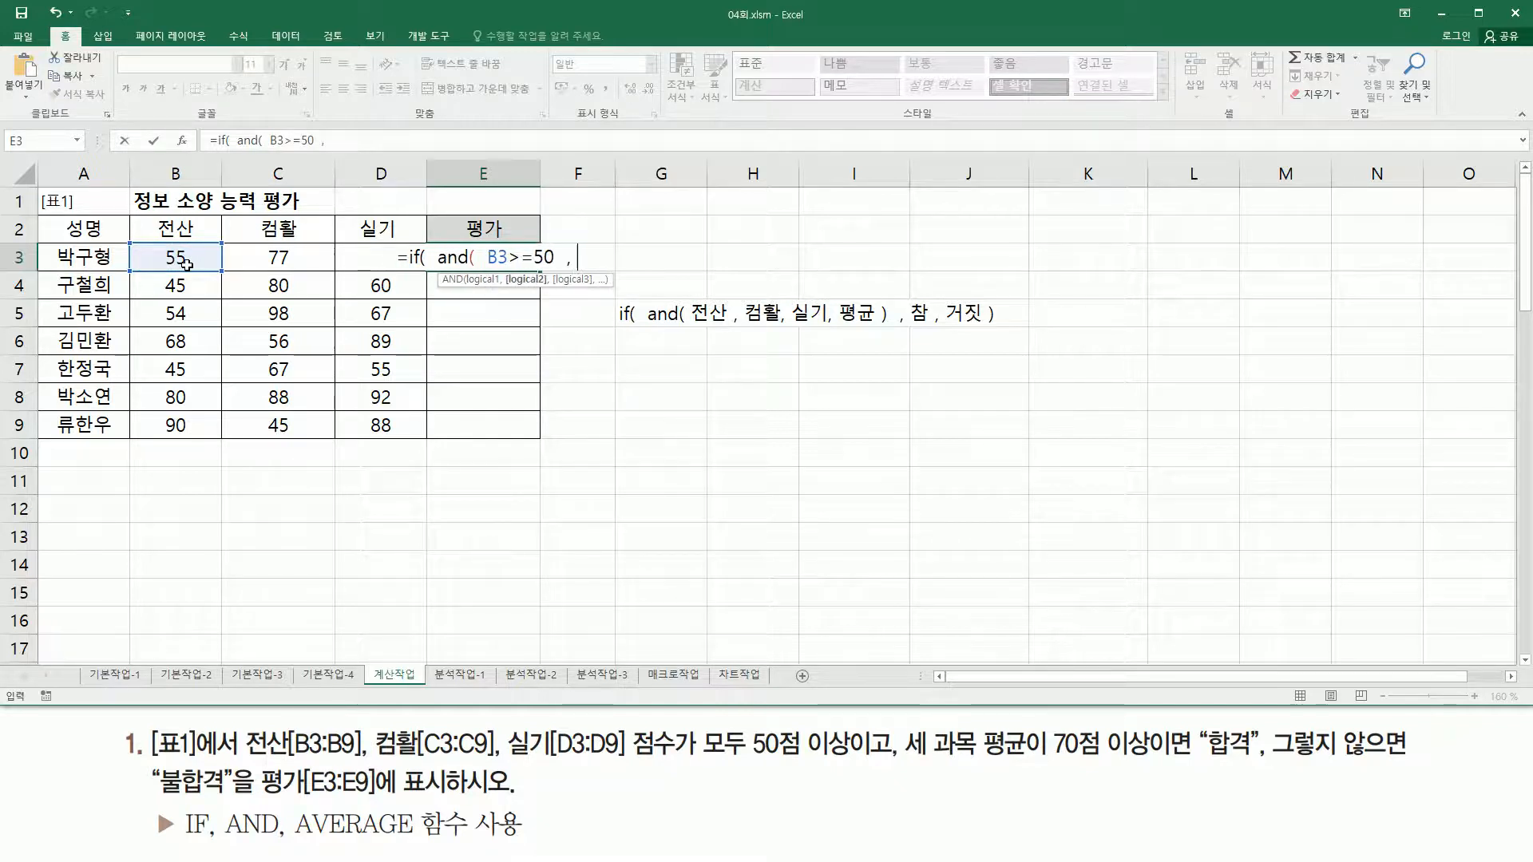
# Step: Add C3>=50 and D3>=50 as the second and third AND conditions in the E3 formula
pyautogui.click(263, 259)
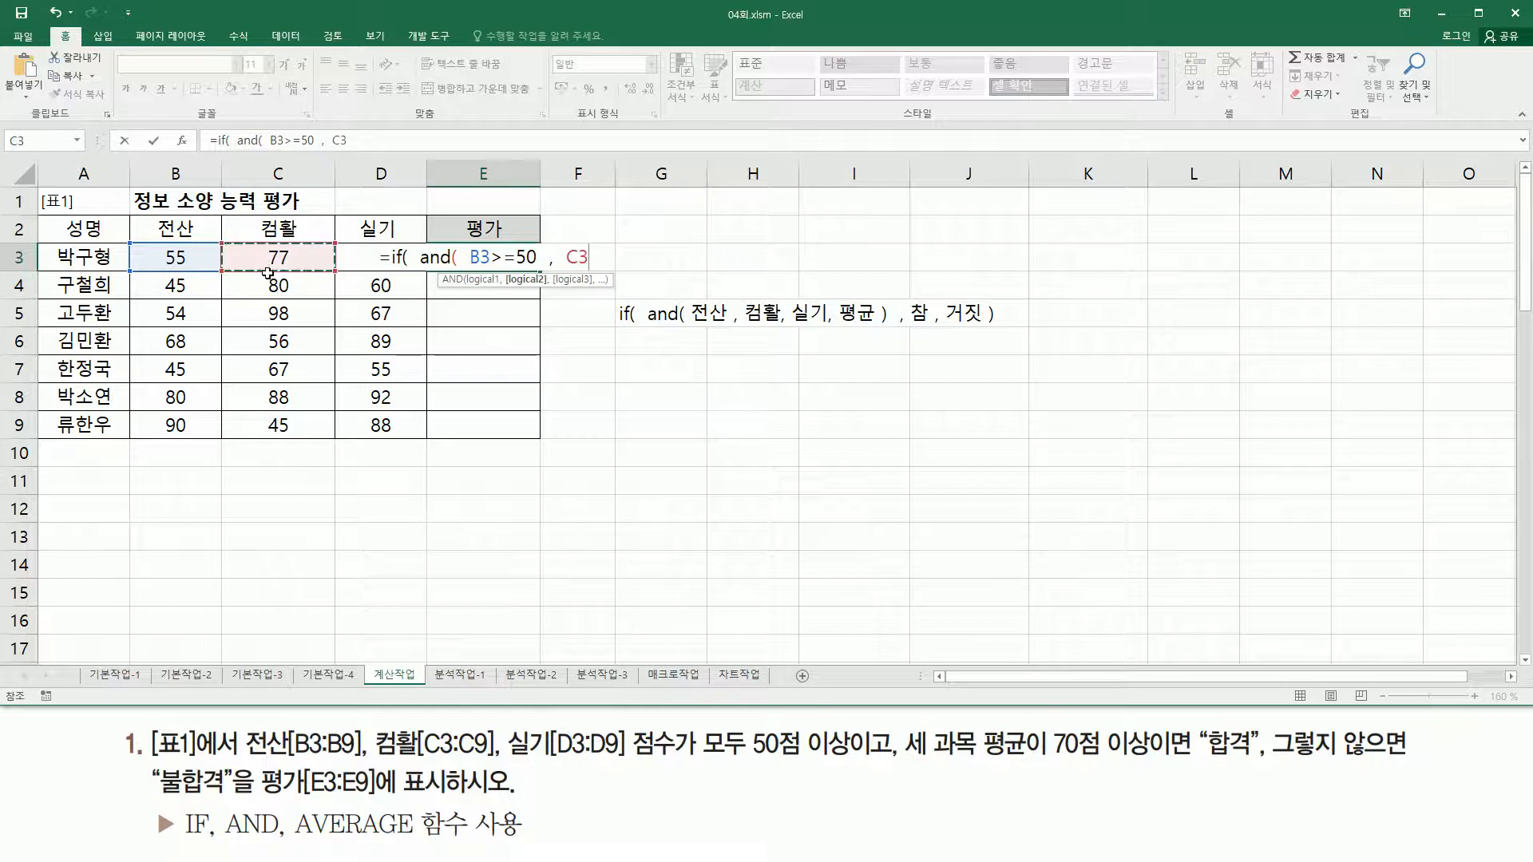
pyautogui.write('>=50')
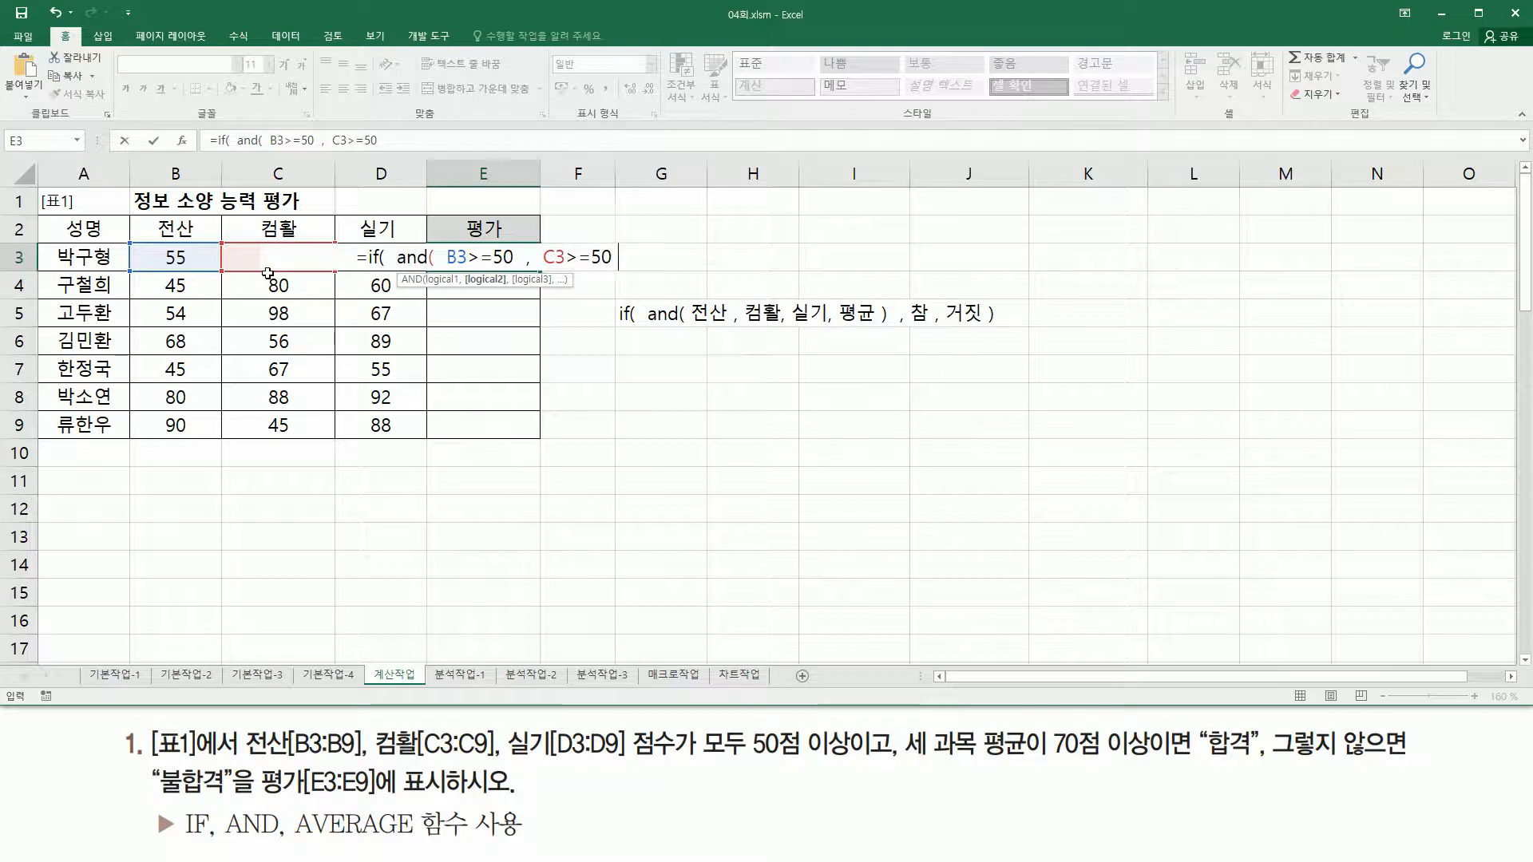
pyautogui.write(' ,')
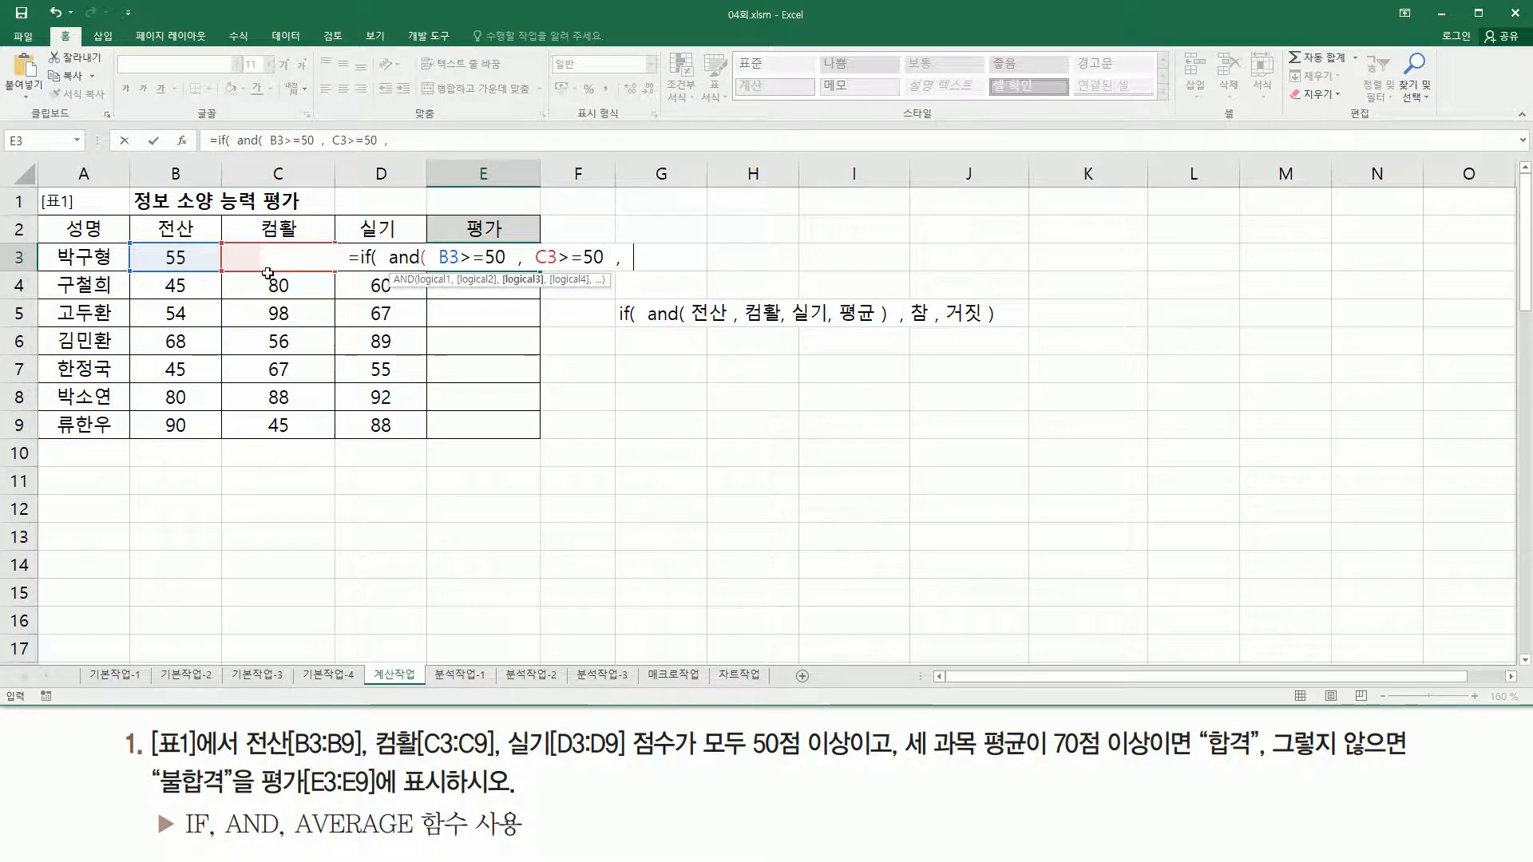
pyautogui.press('F2')
pyautogui.press('Left')
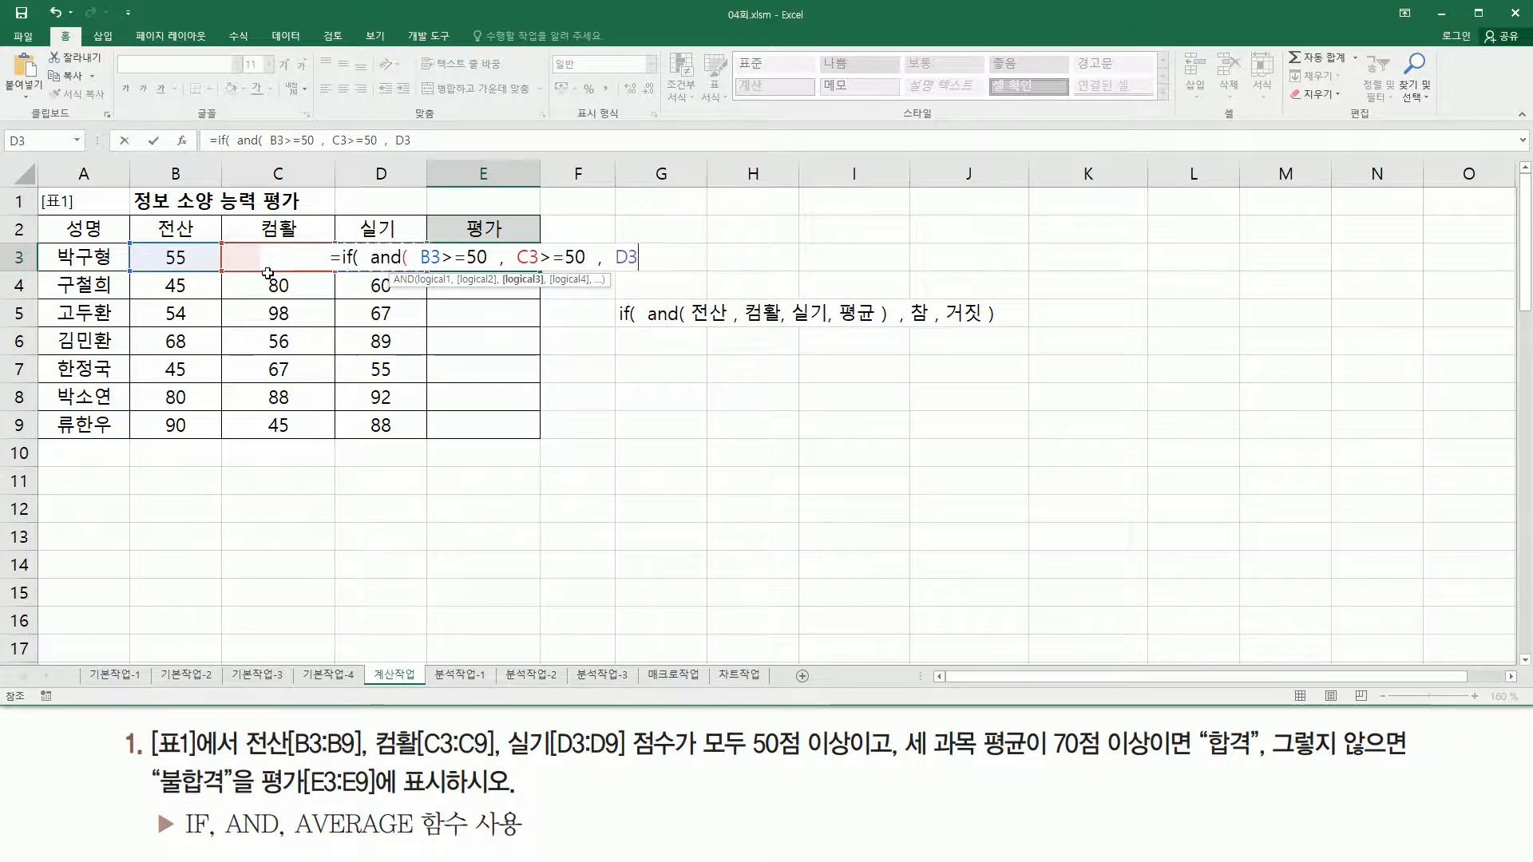
pyautogui.write('>=50')
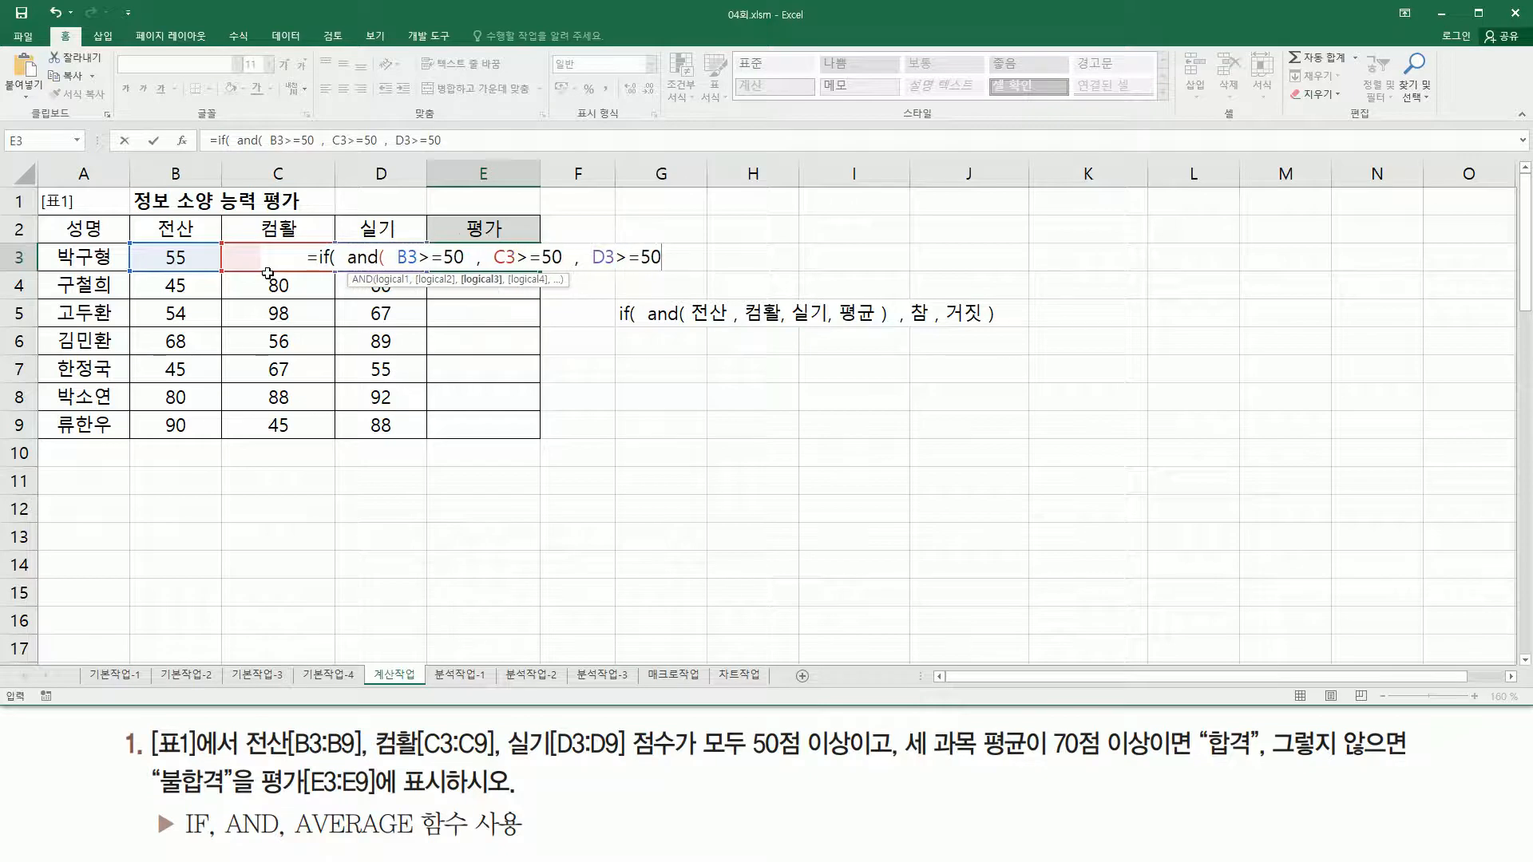
pyautogui.write(' ,')
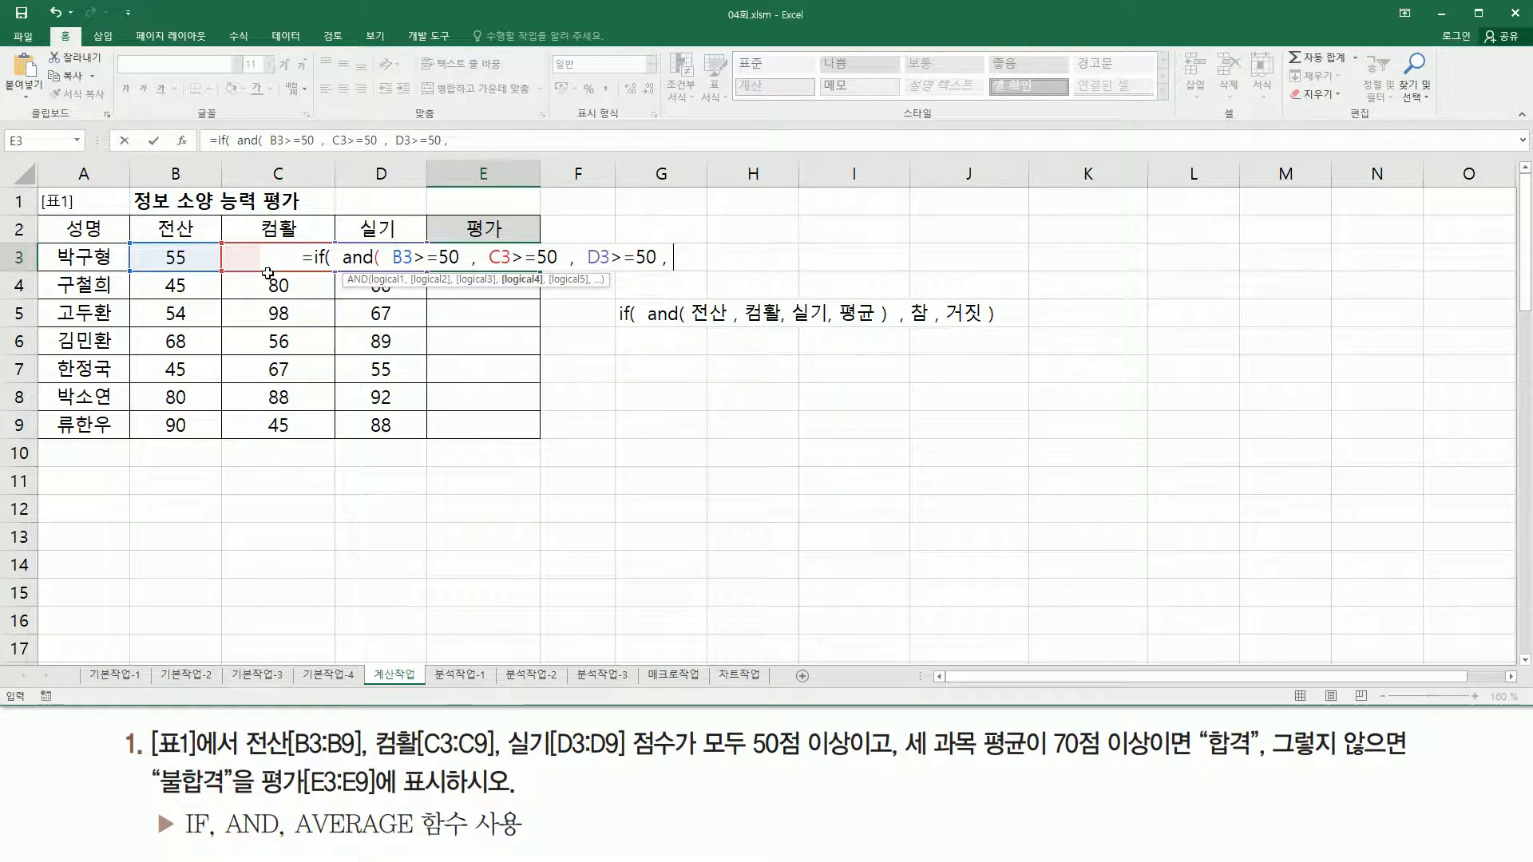
# Step: Add AVERAGE(B3:D3)>=70 as the fourth AND condition in E3 and close the AND function
pyautogui.write('AVERAGE(B3:D3)')
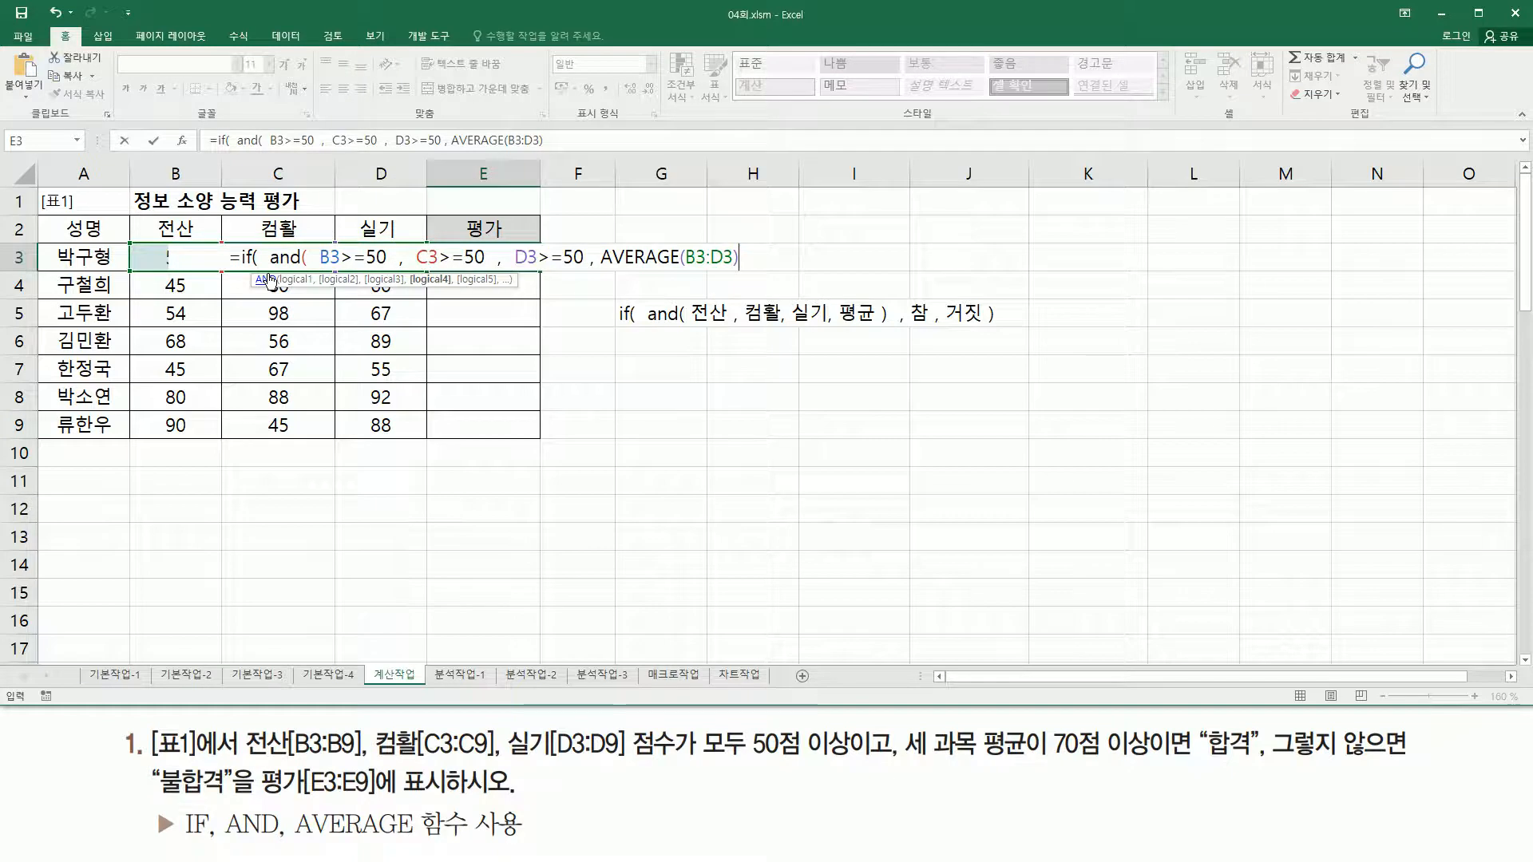
pyautogui.write('>=70')
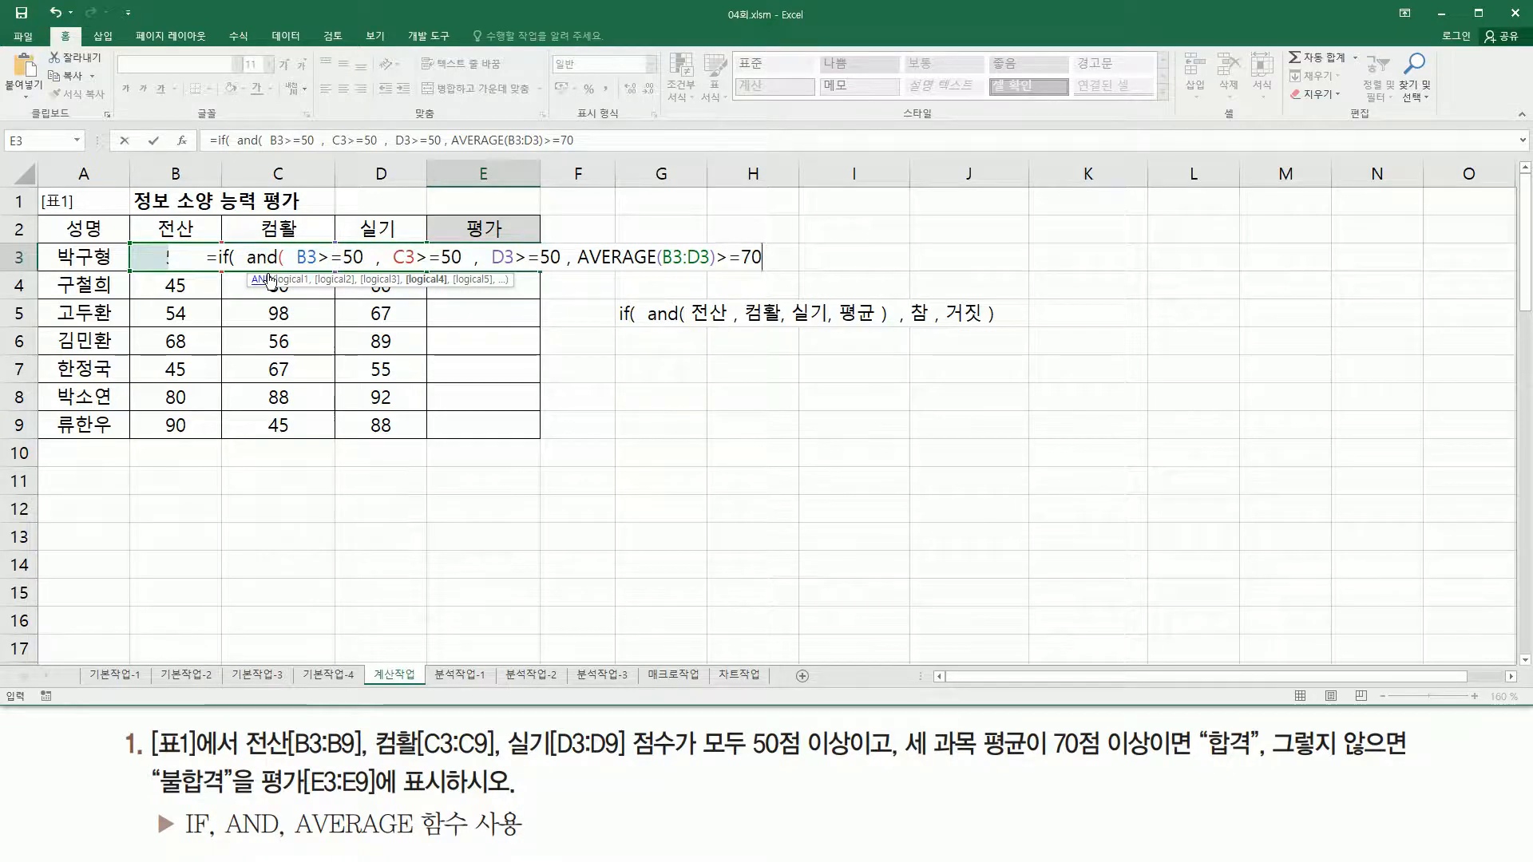
pyautogui.write(')')
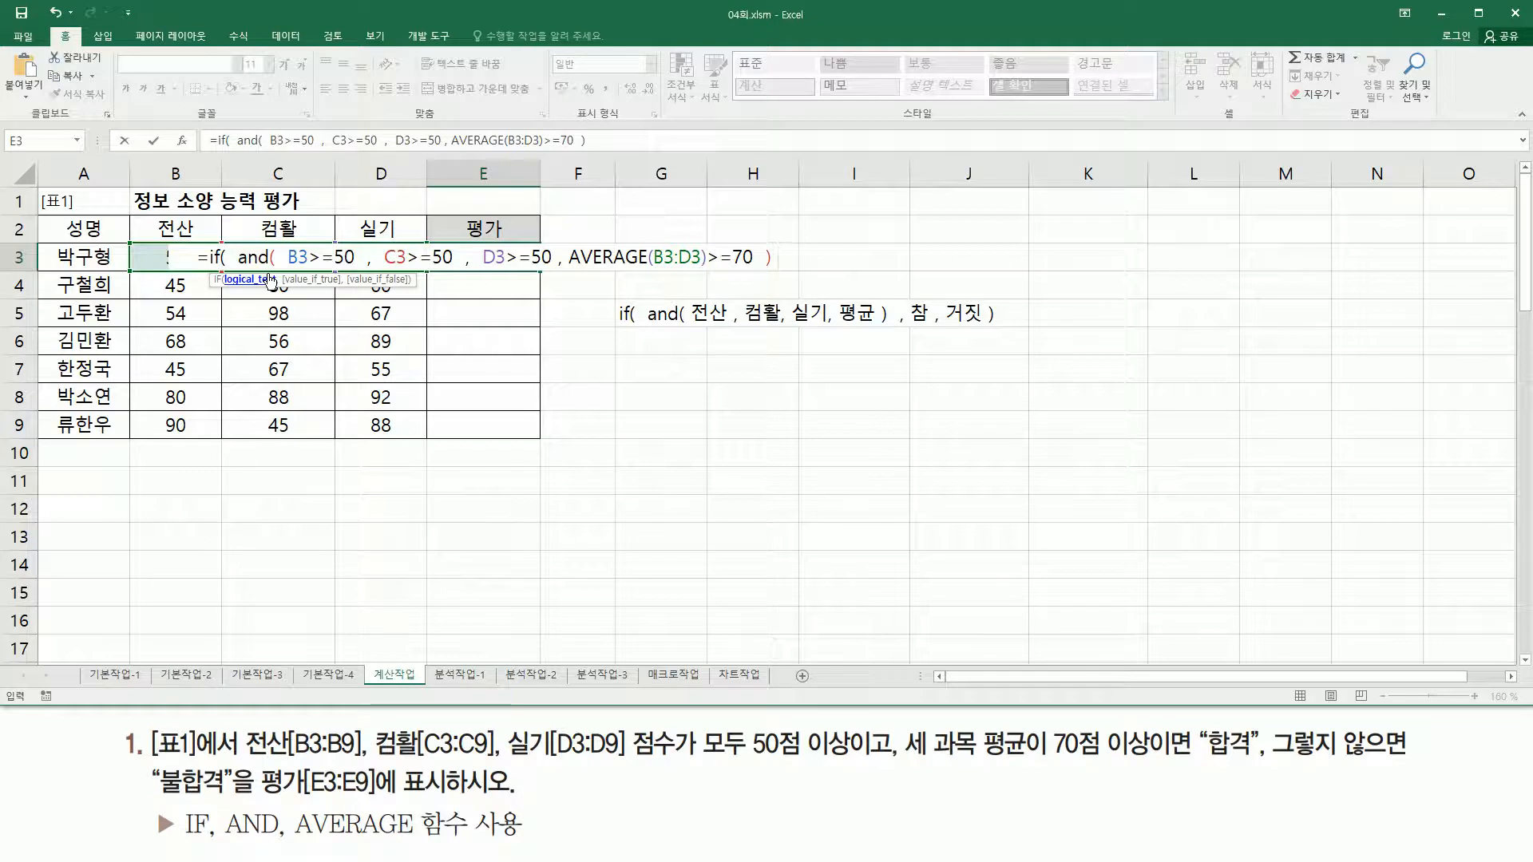
# Step: Finish the IF formula in E3 with "합격" as the true result and "불합격" as the false result, and enter it
pyautogui.write(', "')
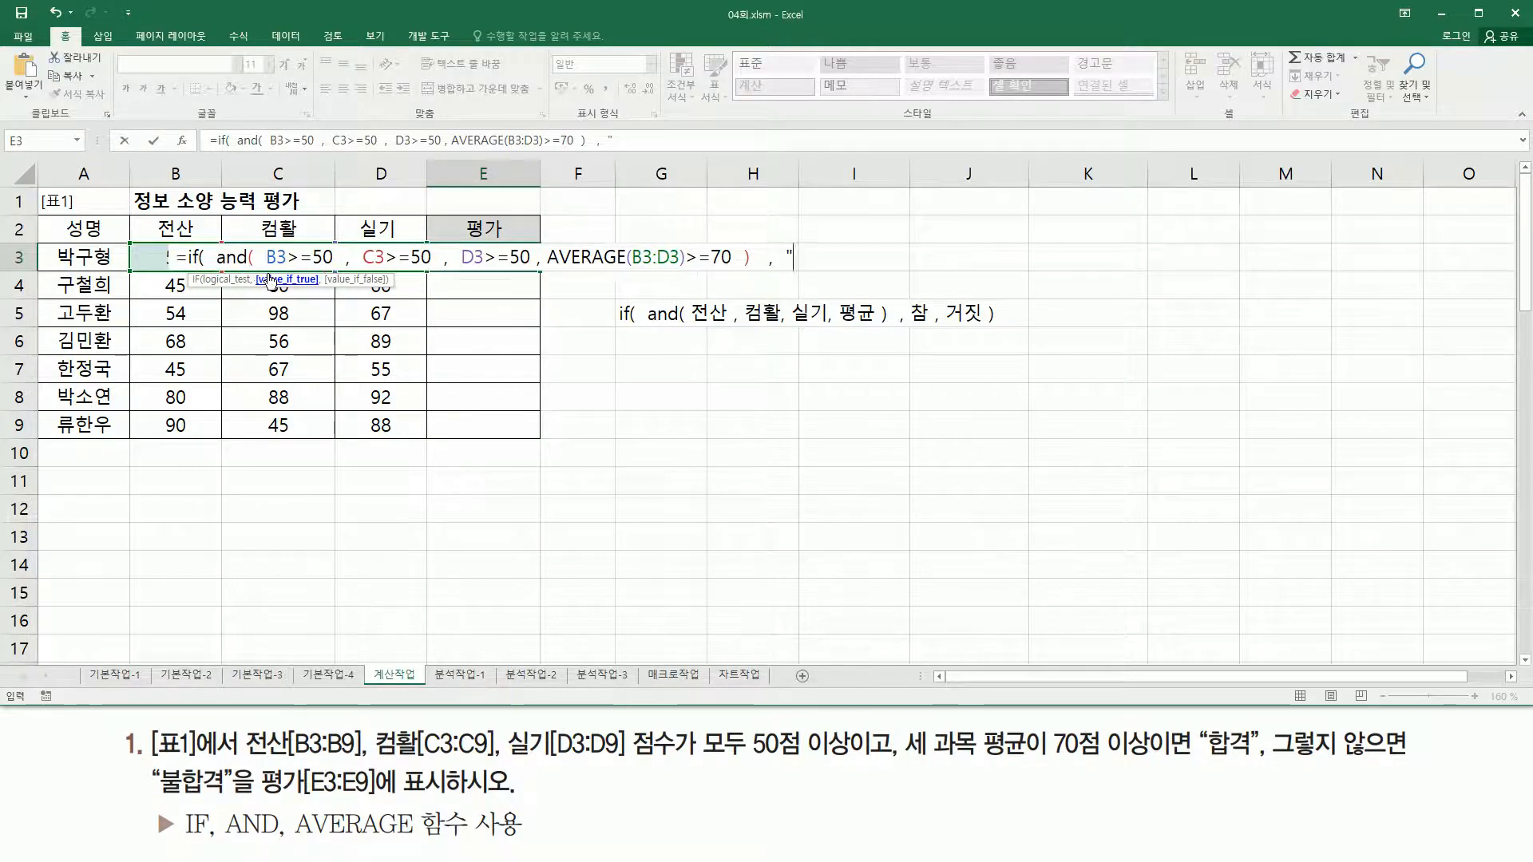
pyautogui.write('합격')
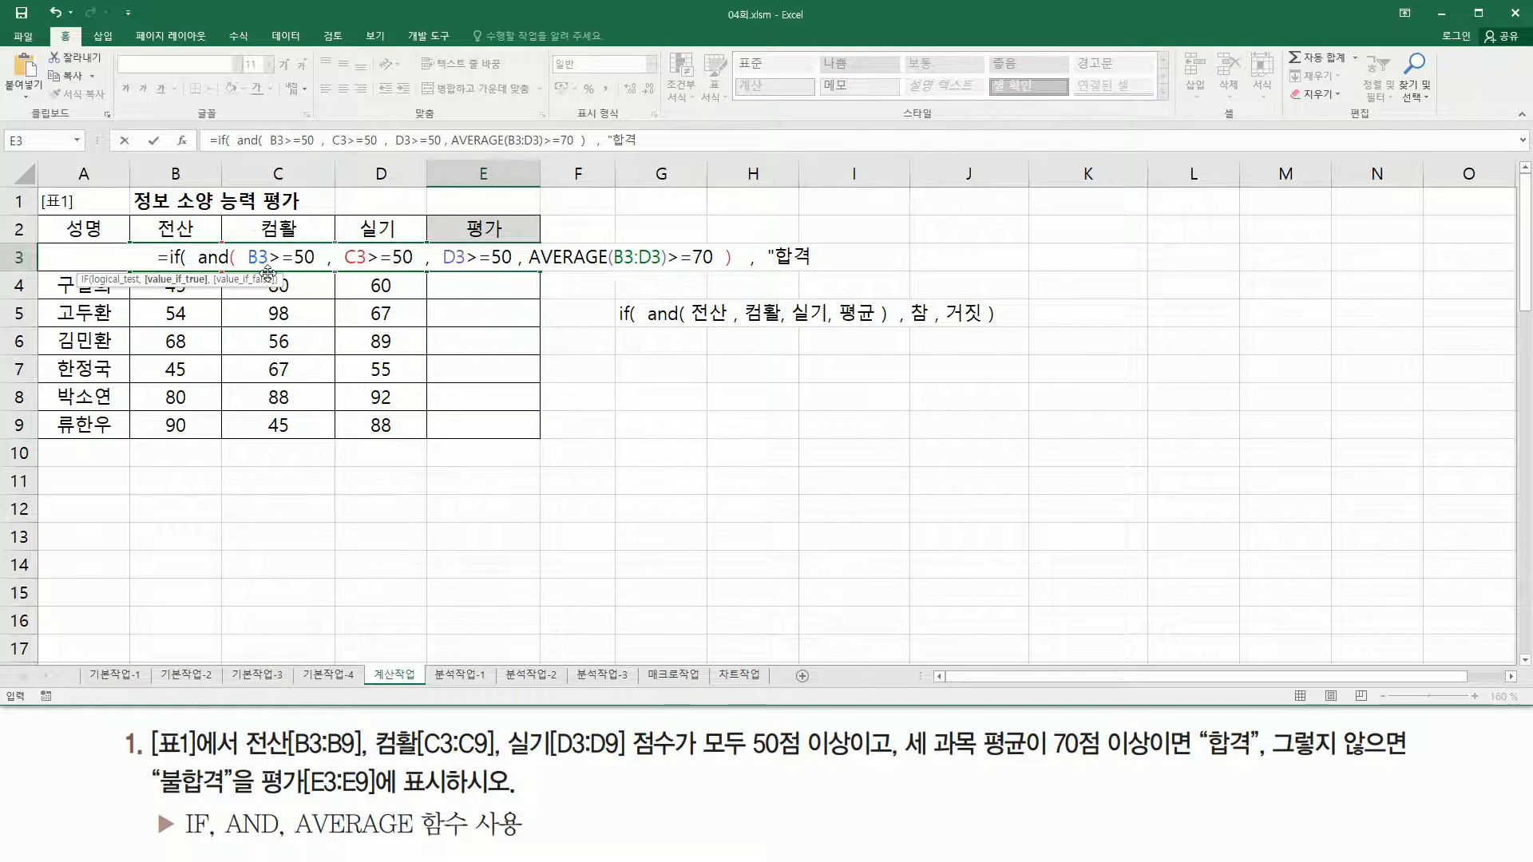
pyautogui.write('"  , ')
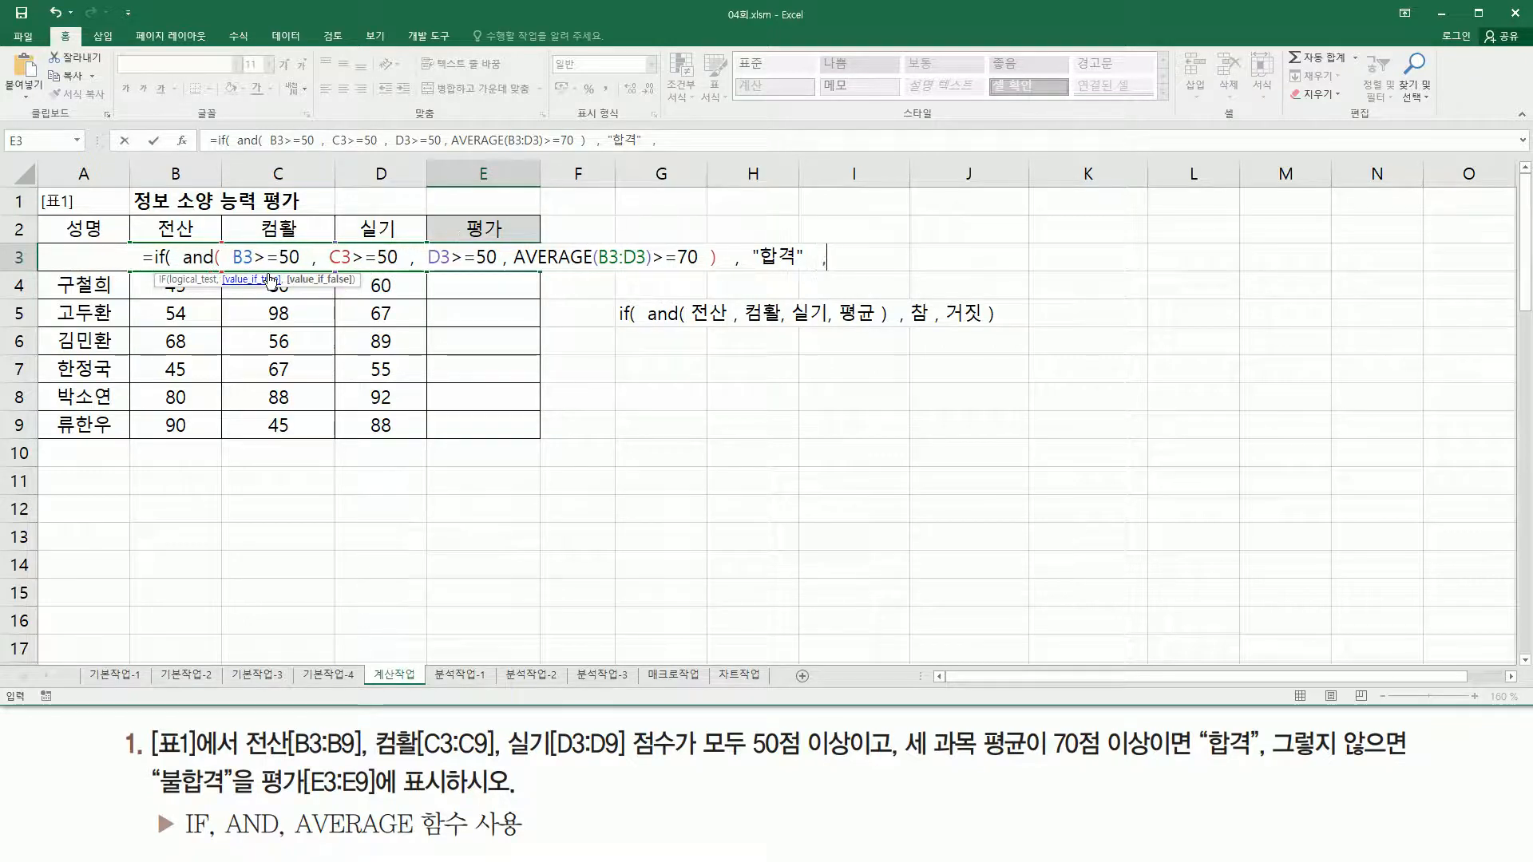
pyautogui.write(' "')
pyautogui.write('불')
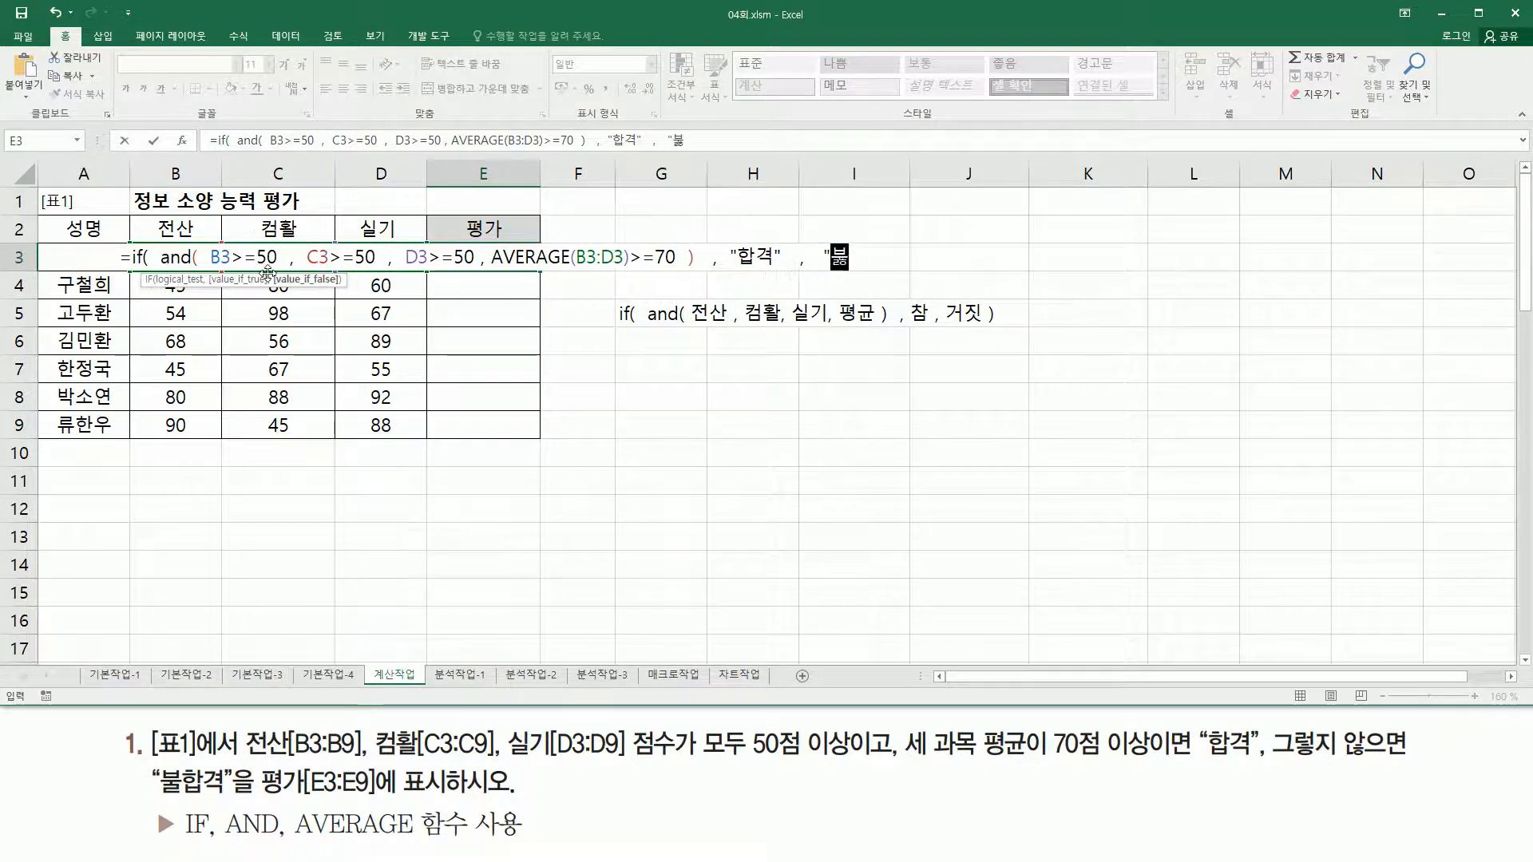
pyautogui.write('합격"')
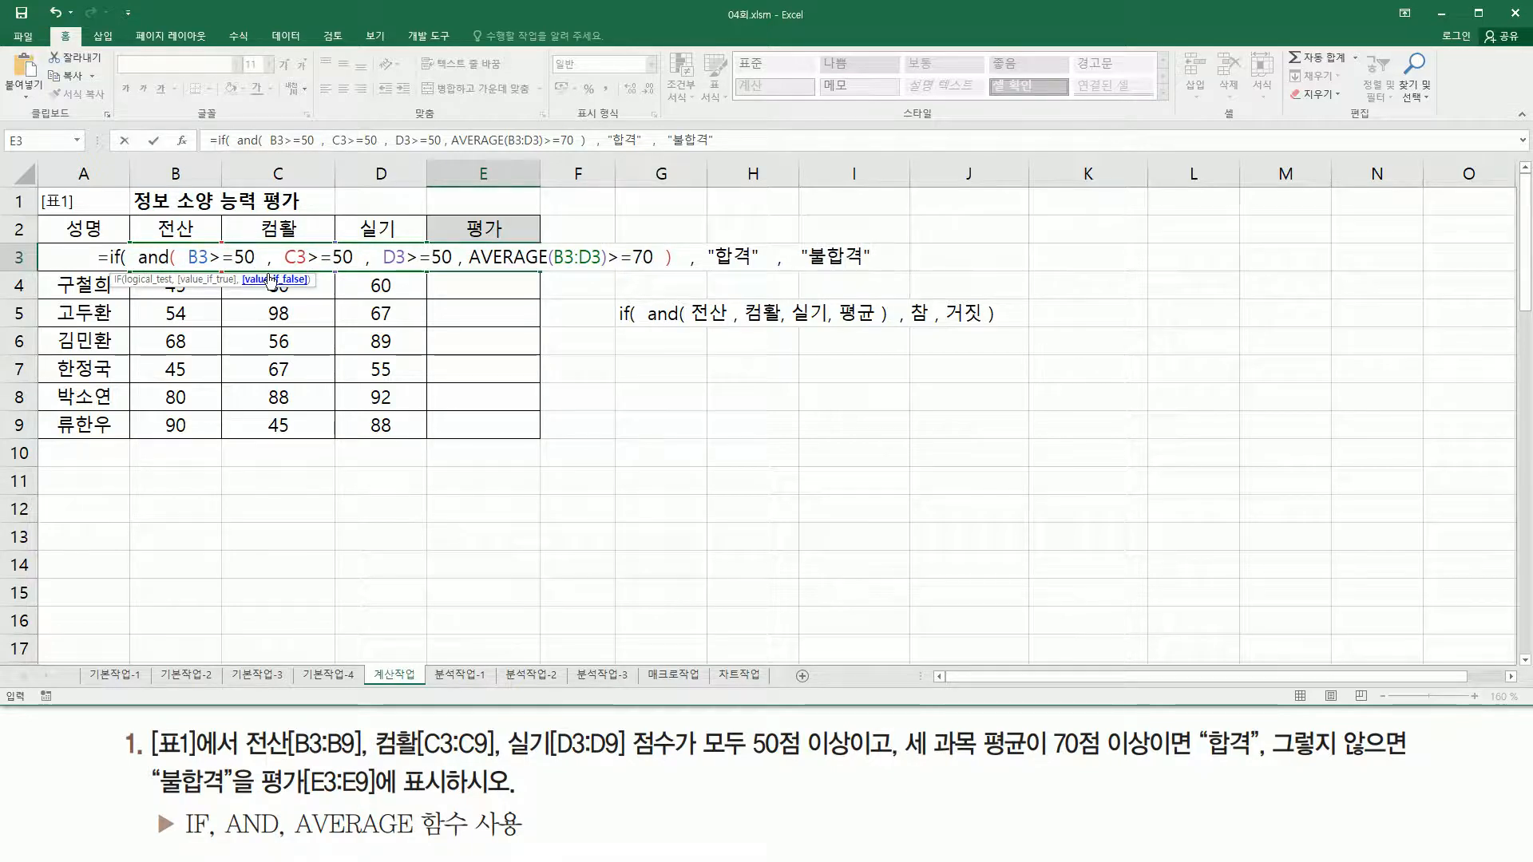
pyautogui.write('  )')
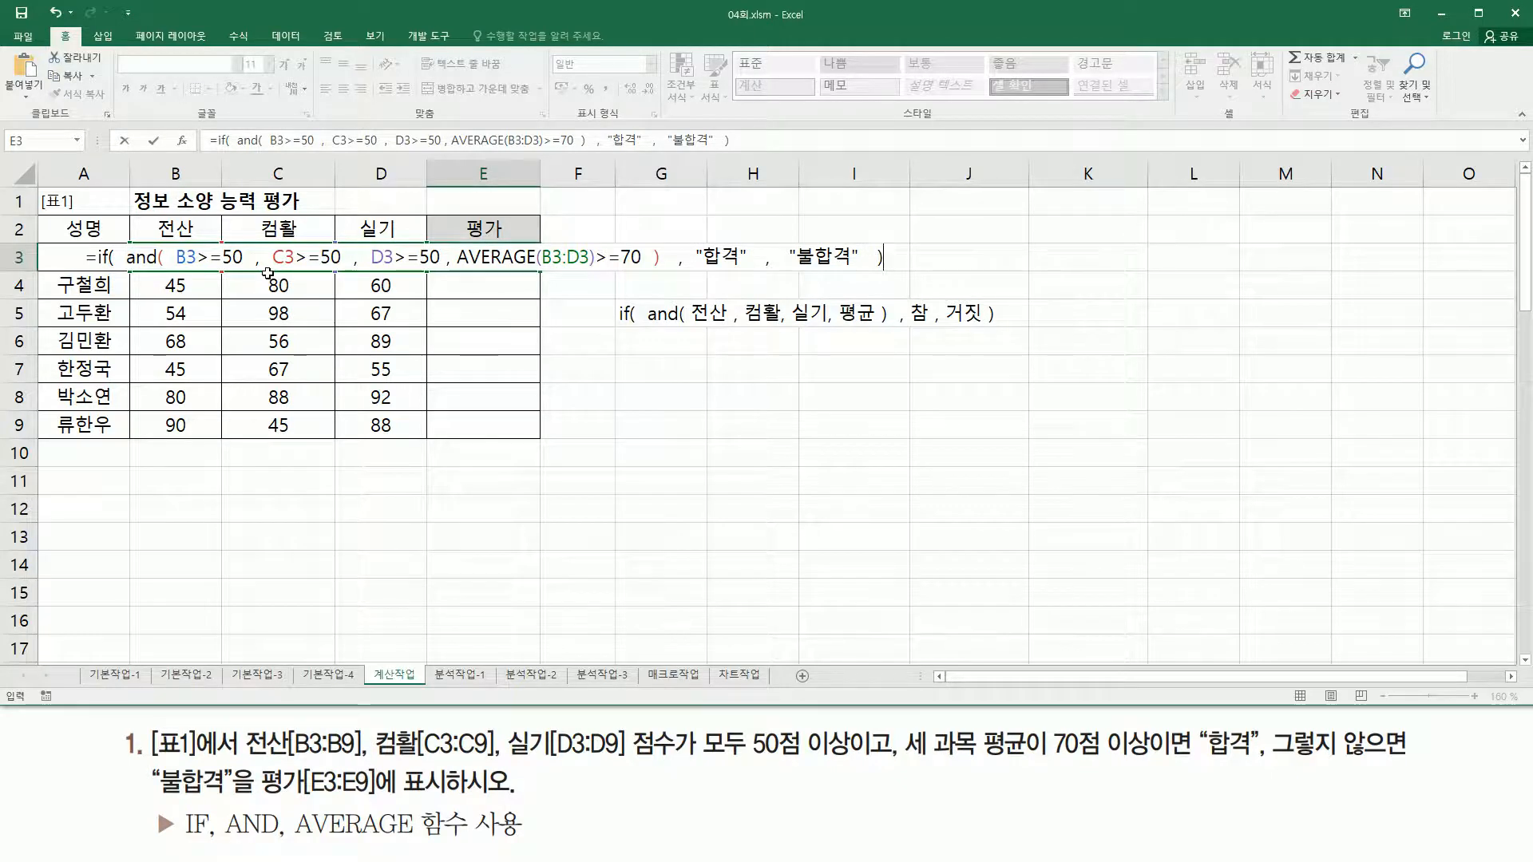
pyautogui.click(904, 260)
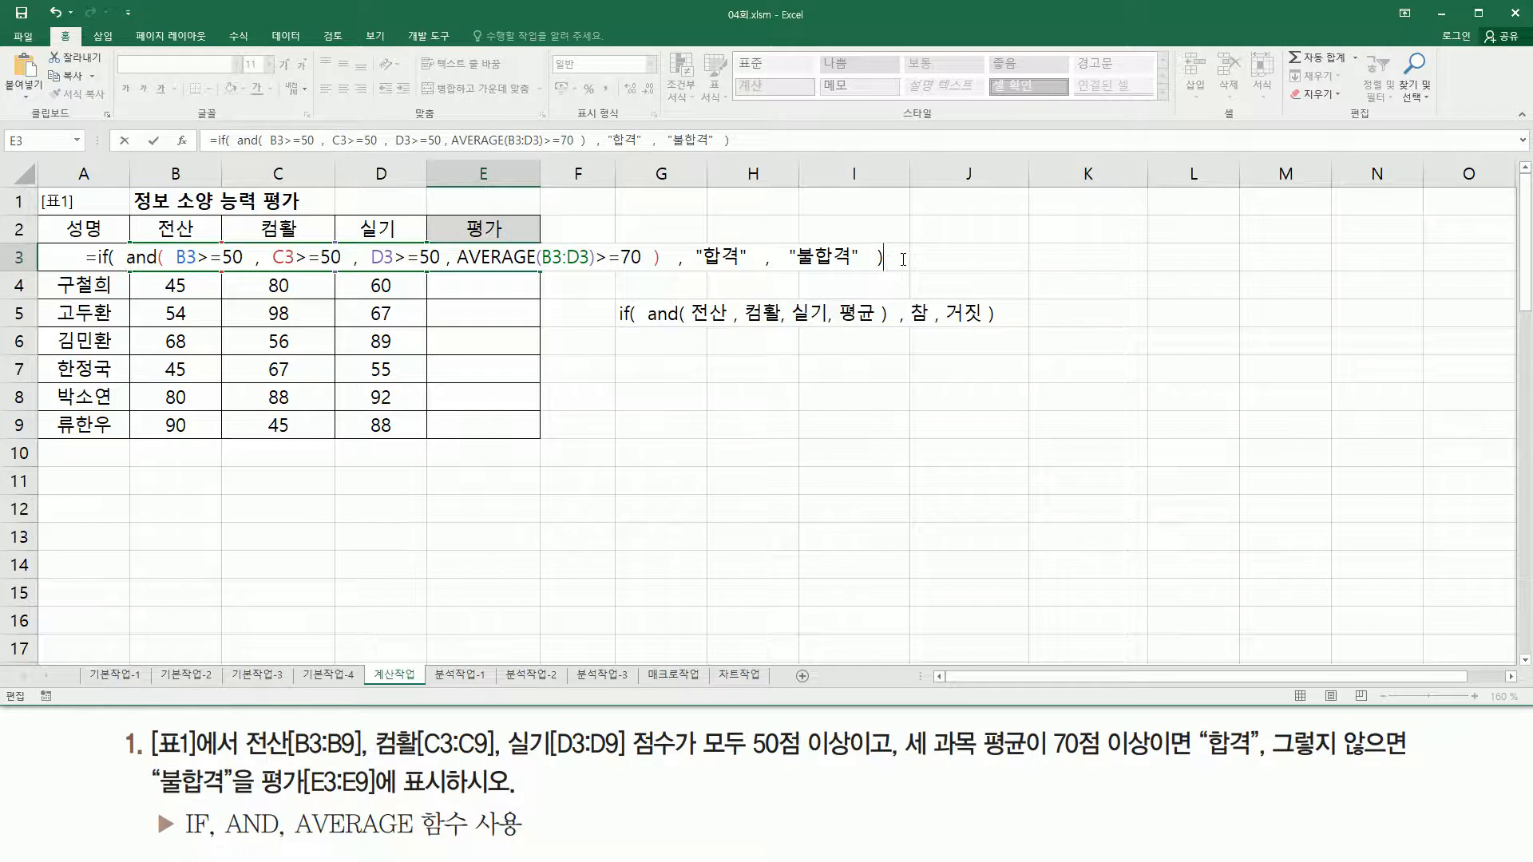
pyautogui.press('Return')
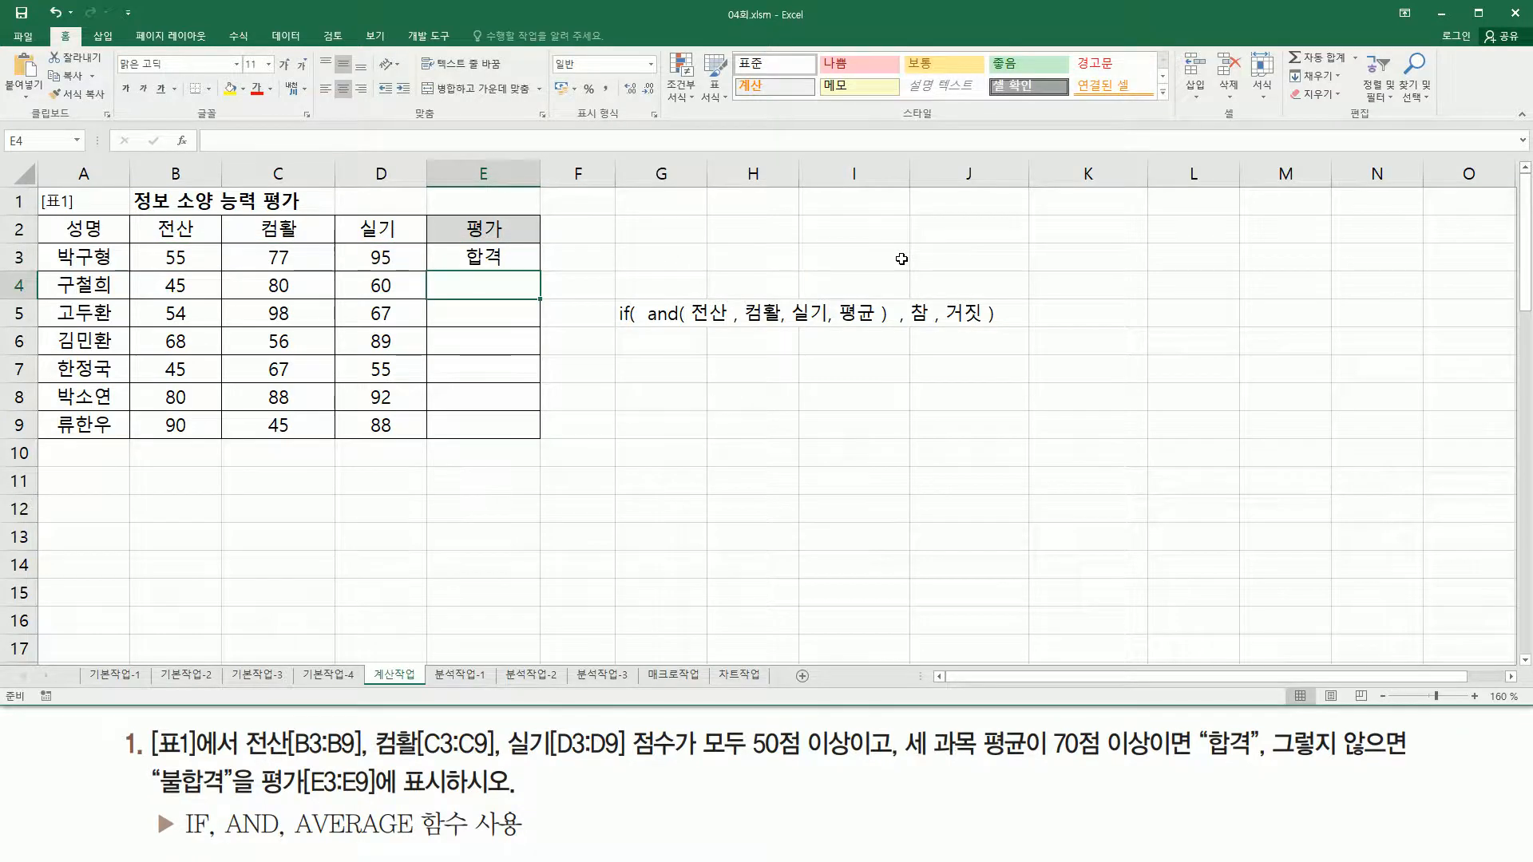
# Step: Fill the E3 formula down through E9
pyautogui.click(512, 262)
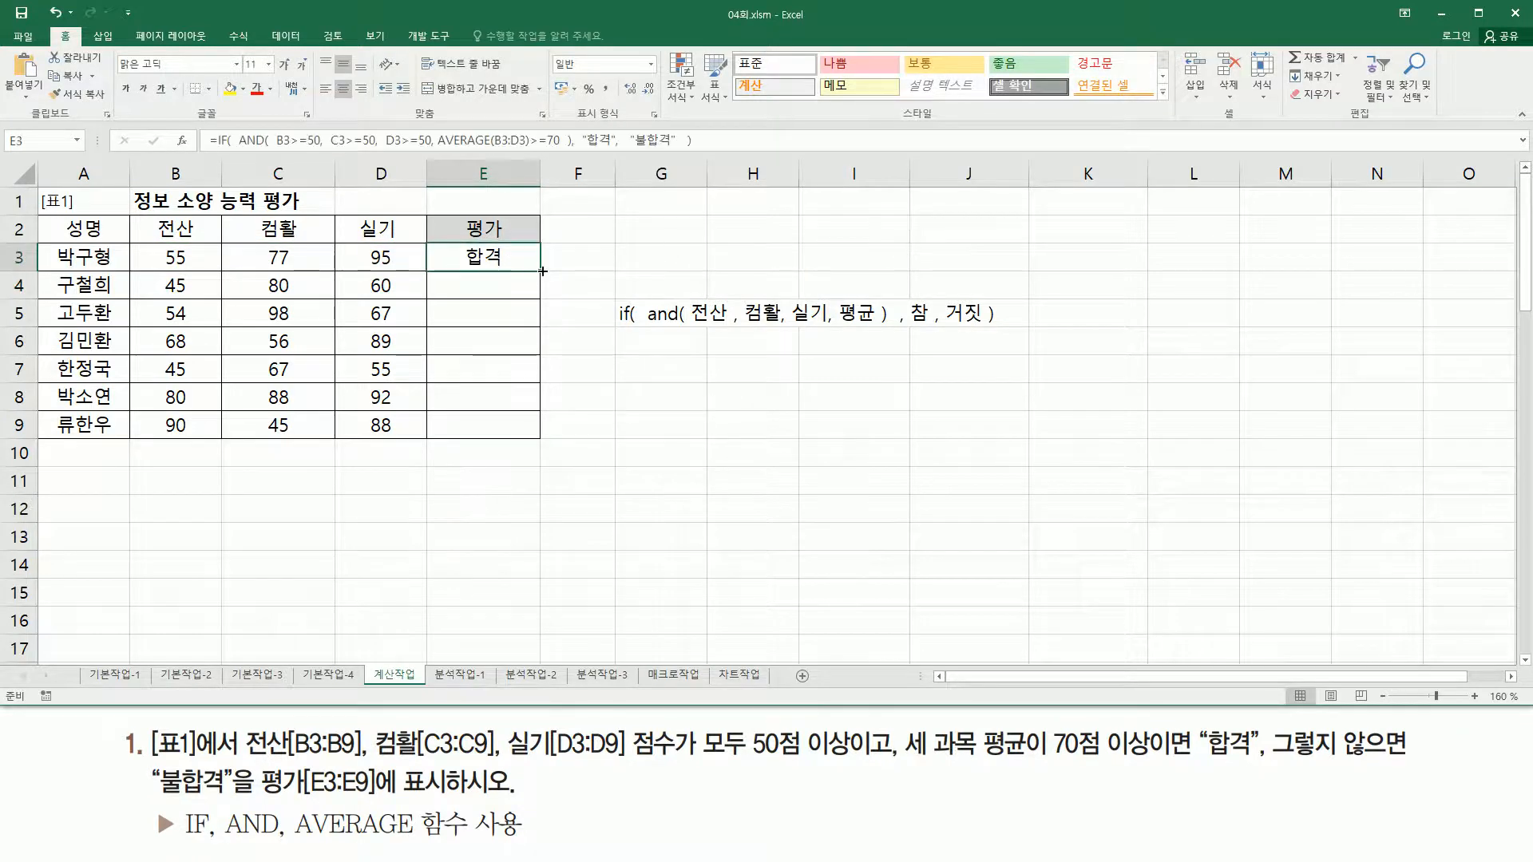
pyautogui.moveTo(542, 271); pyautogui.dragTo(543, 432)
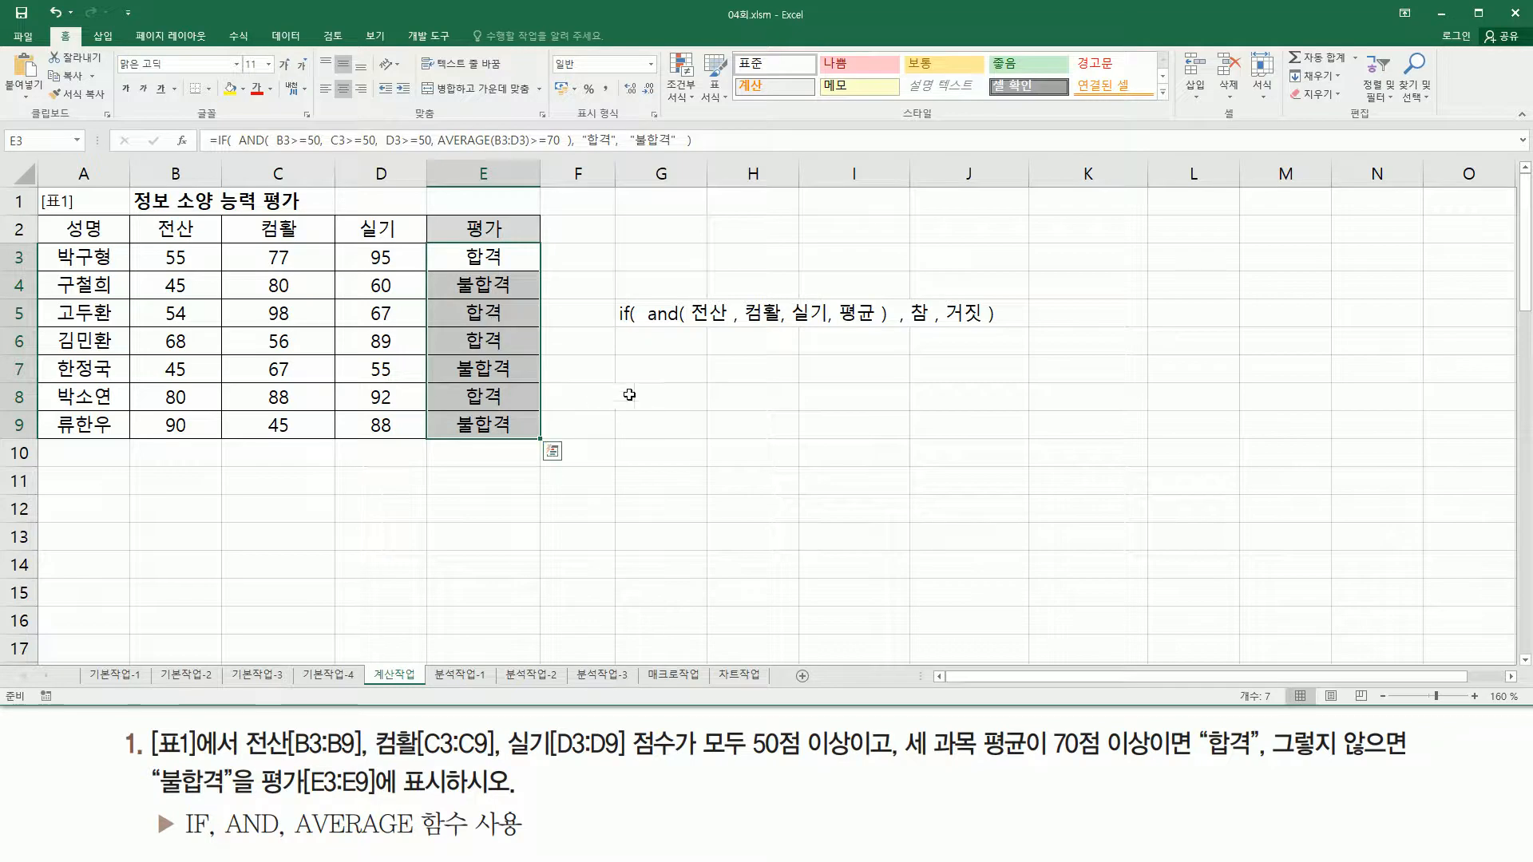
# Step: Place the complete IF formula from E3 in G7 as red reference text
pyautogui.click(637, 364)
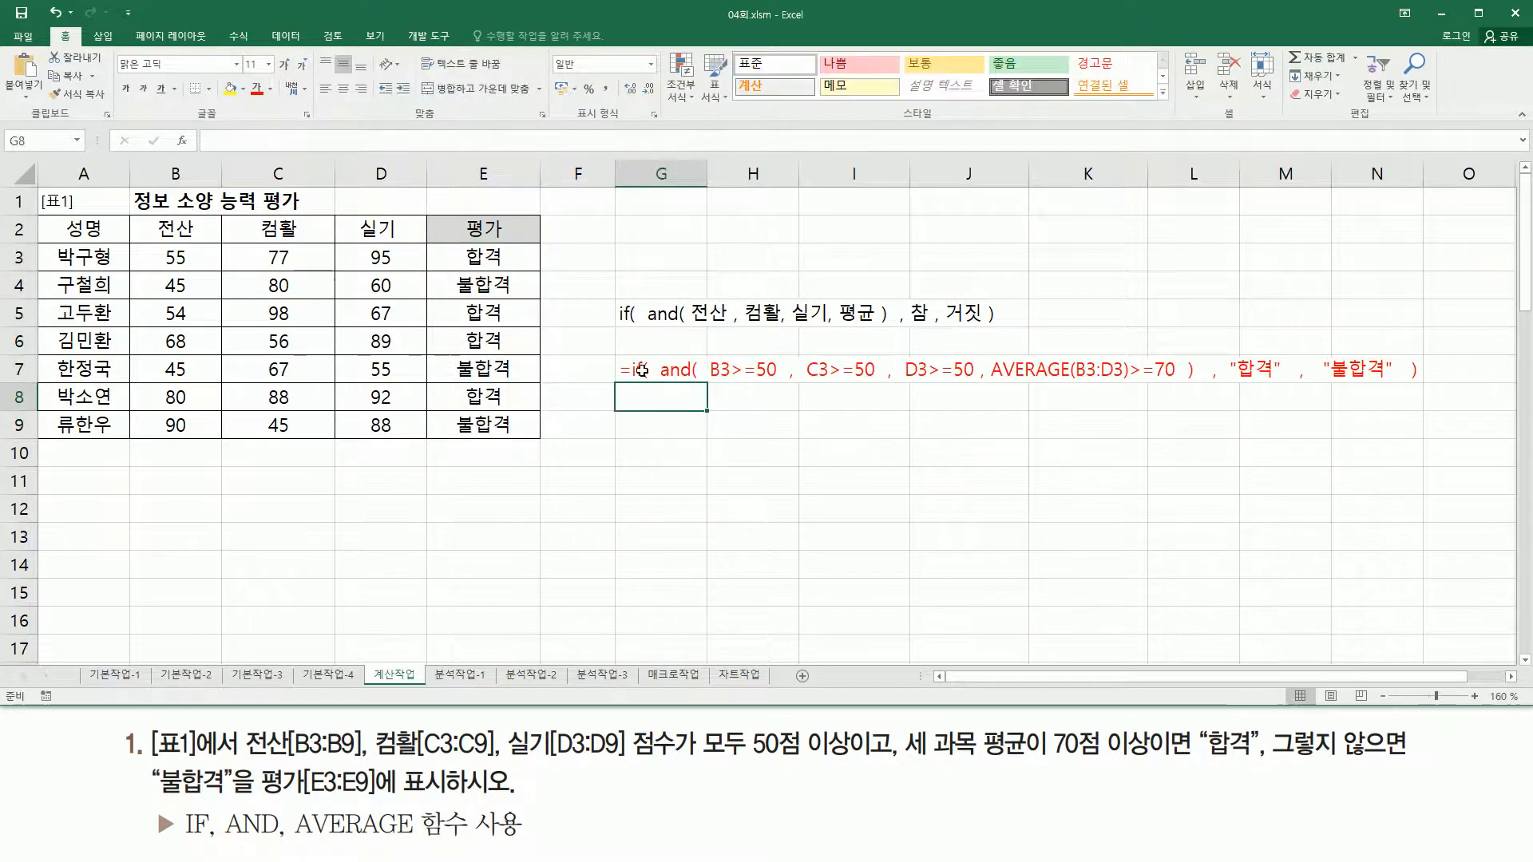
pyautogui.click(693, 486)
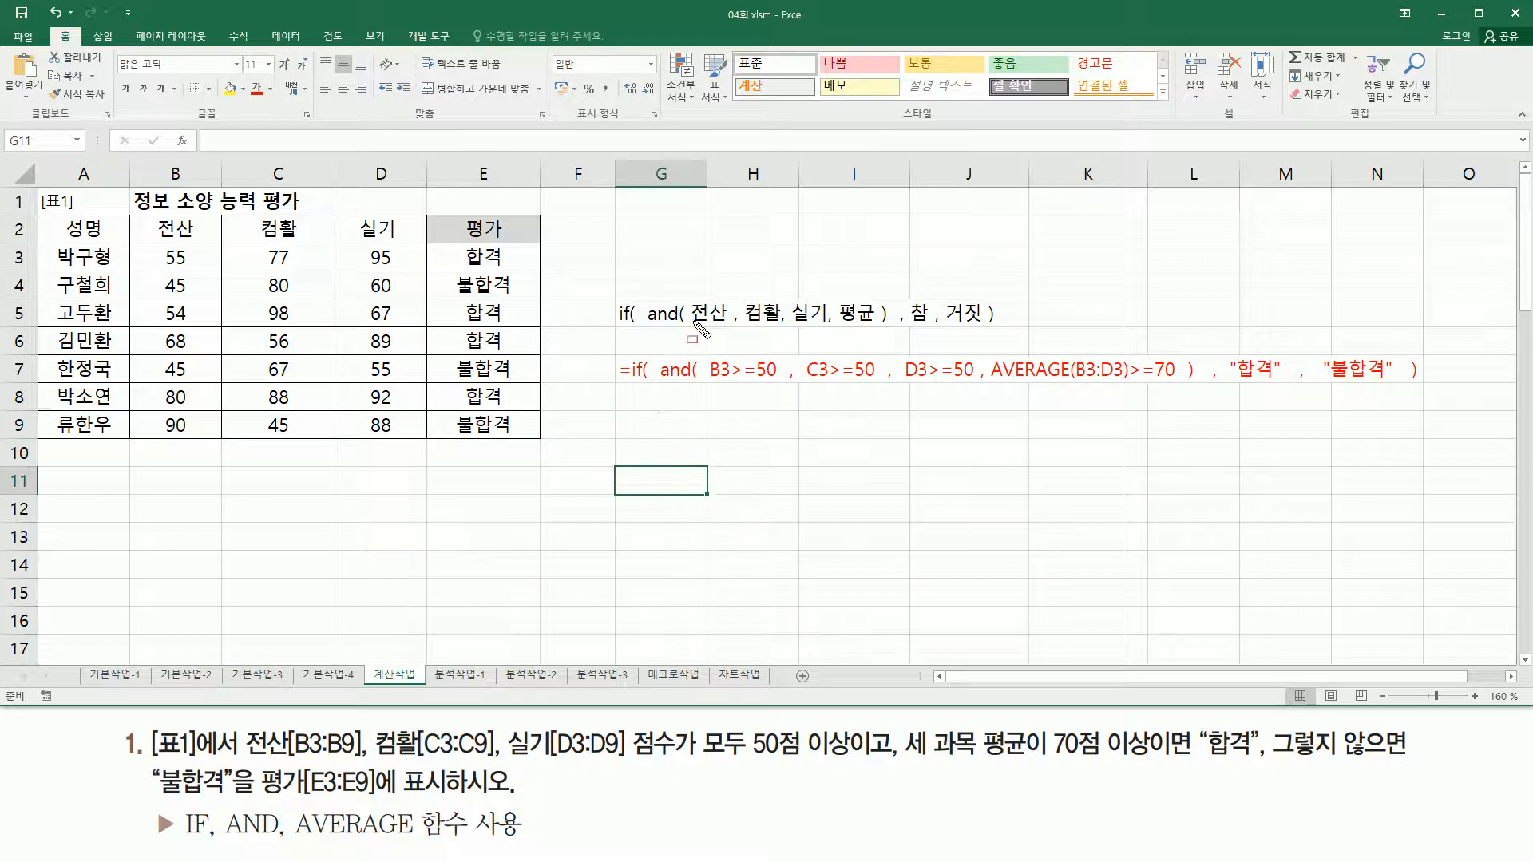
pyautogui.moveTo(657, 391); pyautogui.dragTo(1290, 396)
pyautogui.moveTo(1315, 342)
pyautogui.mouseDown()
pyautogui.moveTo(1378, 399)
pyautogui.moveTo(1403, 397)
pyautogui.mouseUp()
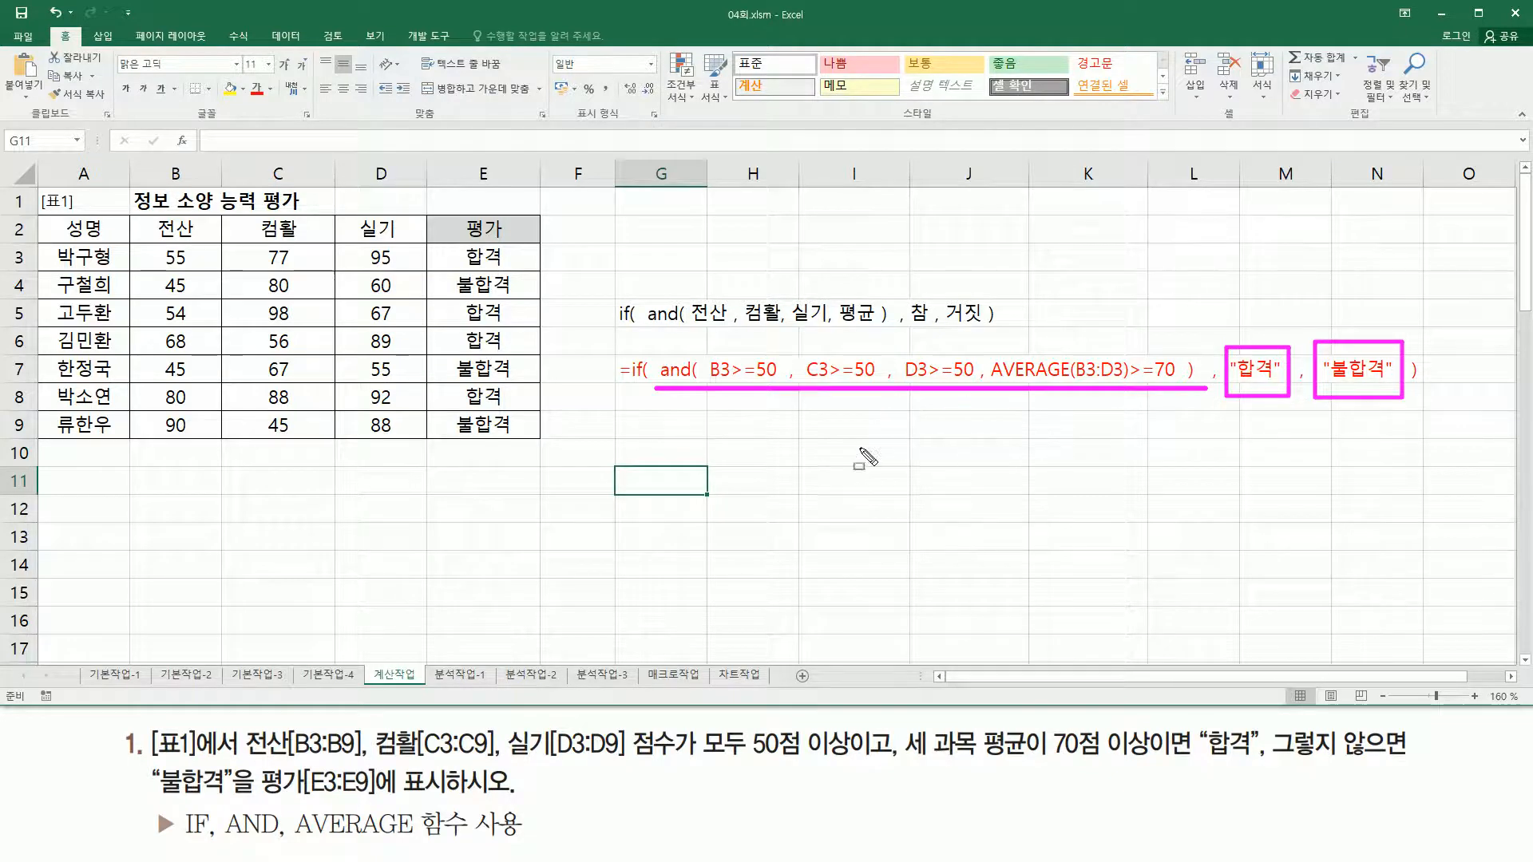
pyautogui.moveTo(710, 347)
pyautogui.mouseDown()
pyautogui.moveTo(771, 381)
pyautogui.moveTo(958, 383)
pyautogui.moveTo(970, 352)
pyautogui.moveTo(1174, 391)
pyautogui.moveTo(1176, 353)
pyautogui.mouseUp()
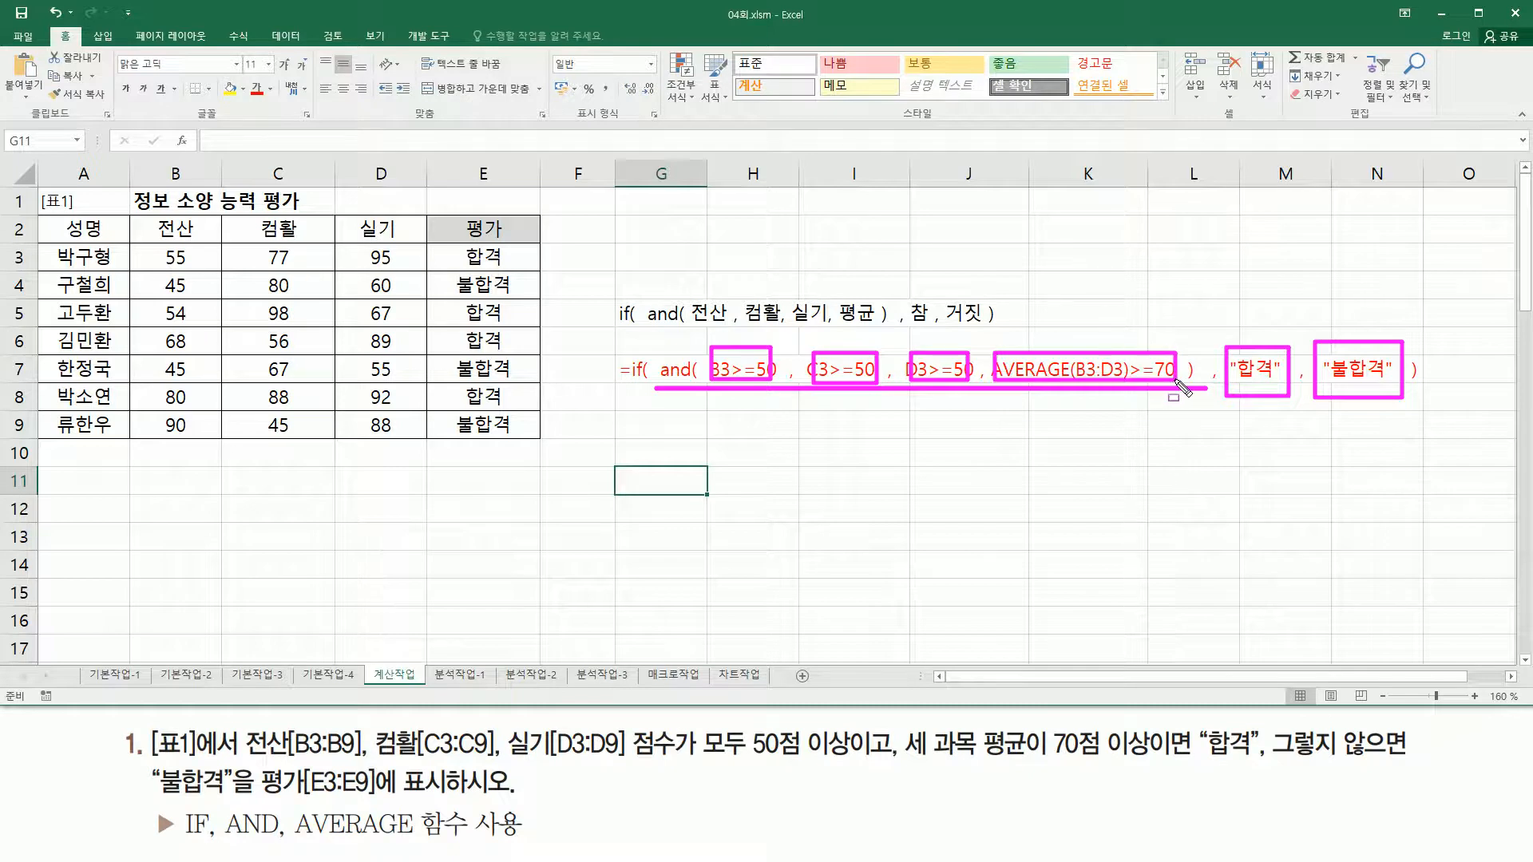
pyautogui.moveTo(660, 342)
pyautogui.mouseDown()
pyautogui.moveTo(669, 388)
pyautogui.moveTo(1196, 345)
pyautogui.moveTo(1212, 407)
pyautogui.mouseUp()
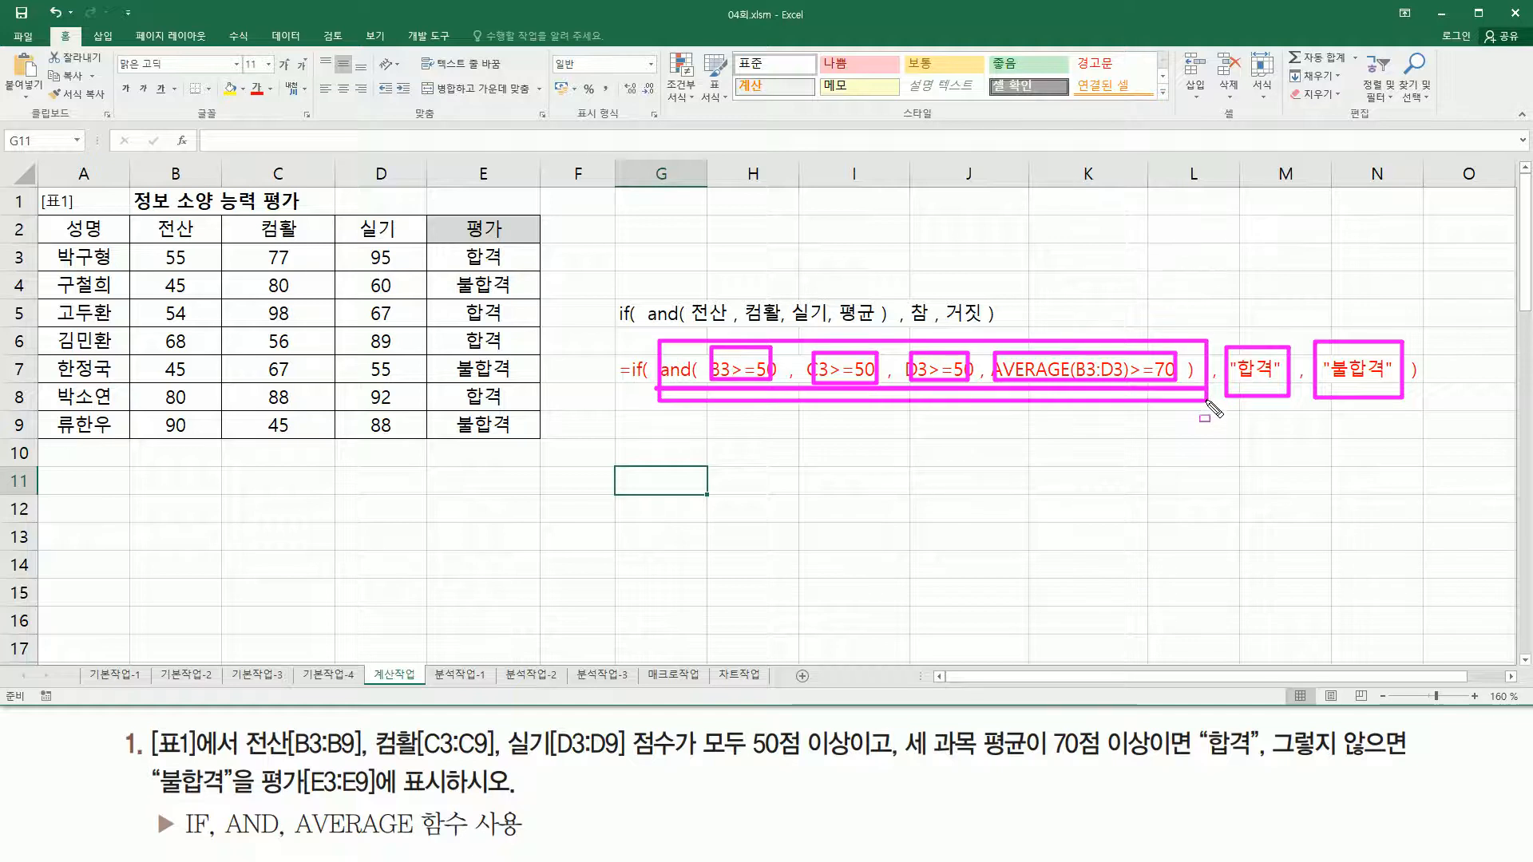
pyautogui.press('Escape')
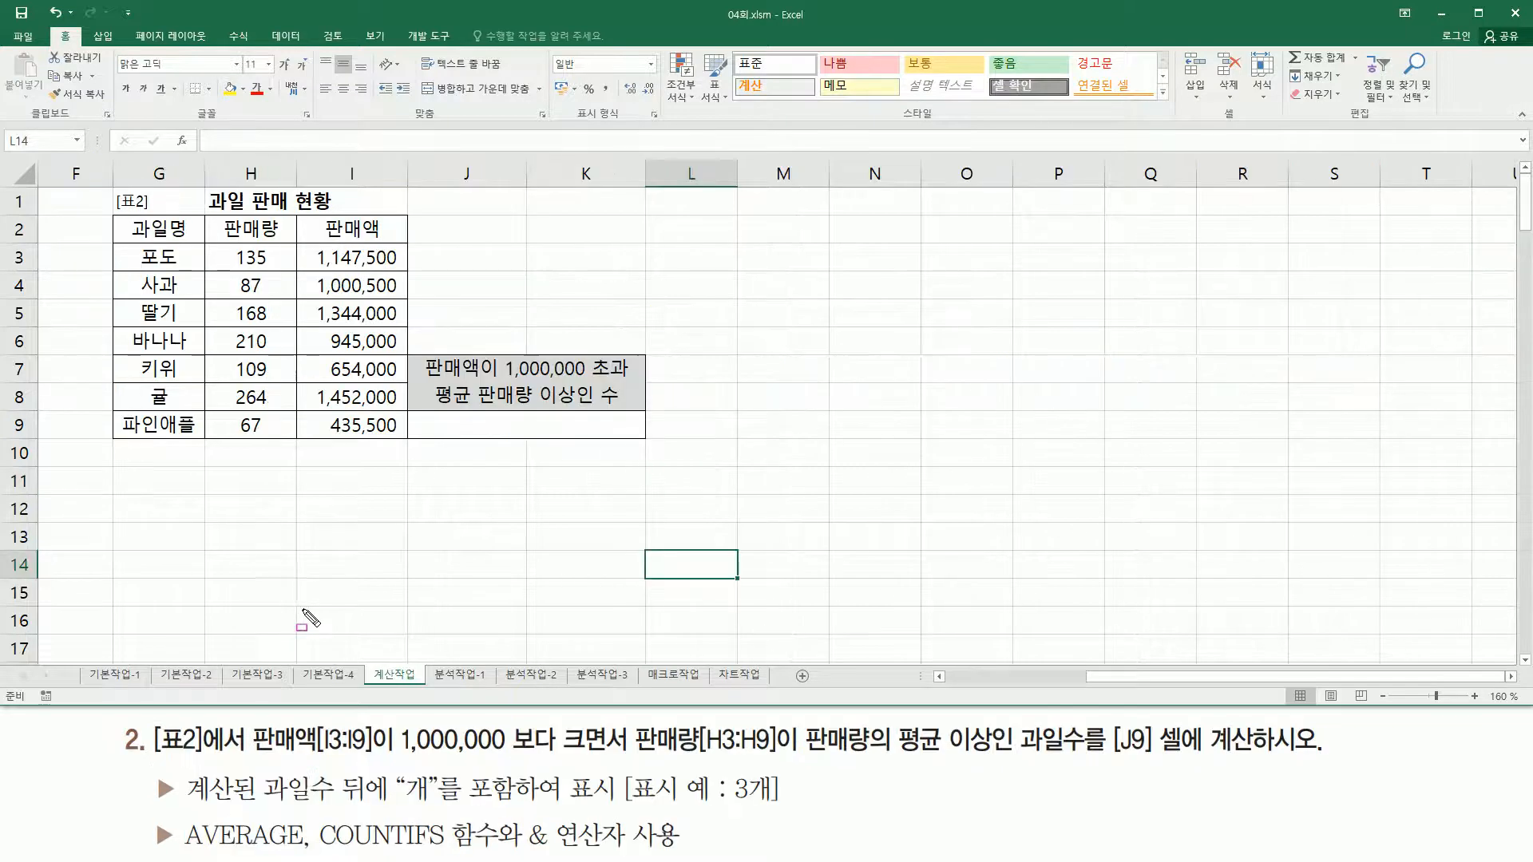
# Step: Examine task 2's 판매액 and 판매량 conditions, the target cell J9 and the required AVERAGE and COUNTIFS functions against [표2]
pyautogui.moveTo(153, 754); pyautogui.dragTo(240, 754)
pyautogui.moveTo(115, 186)
pyautogui.mouseDown()
pyautogui.moveTo(112, 343)
pyautogui.moveTo(638, 407)
pyautogui.moveTo(652, 447)
pyautogui.mouseUp()
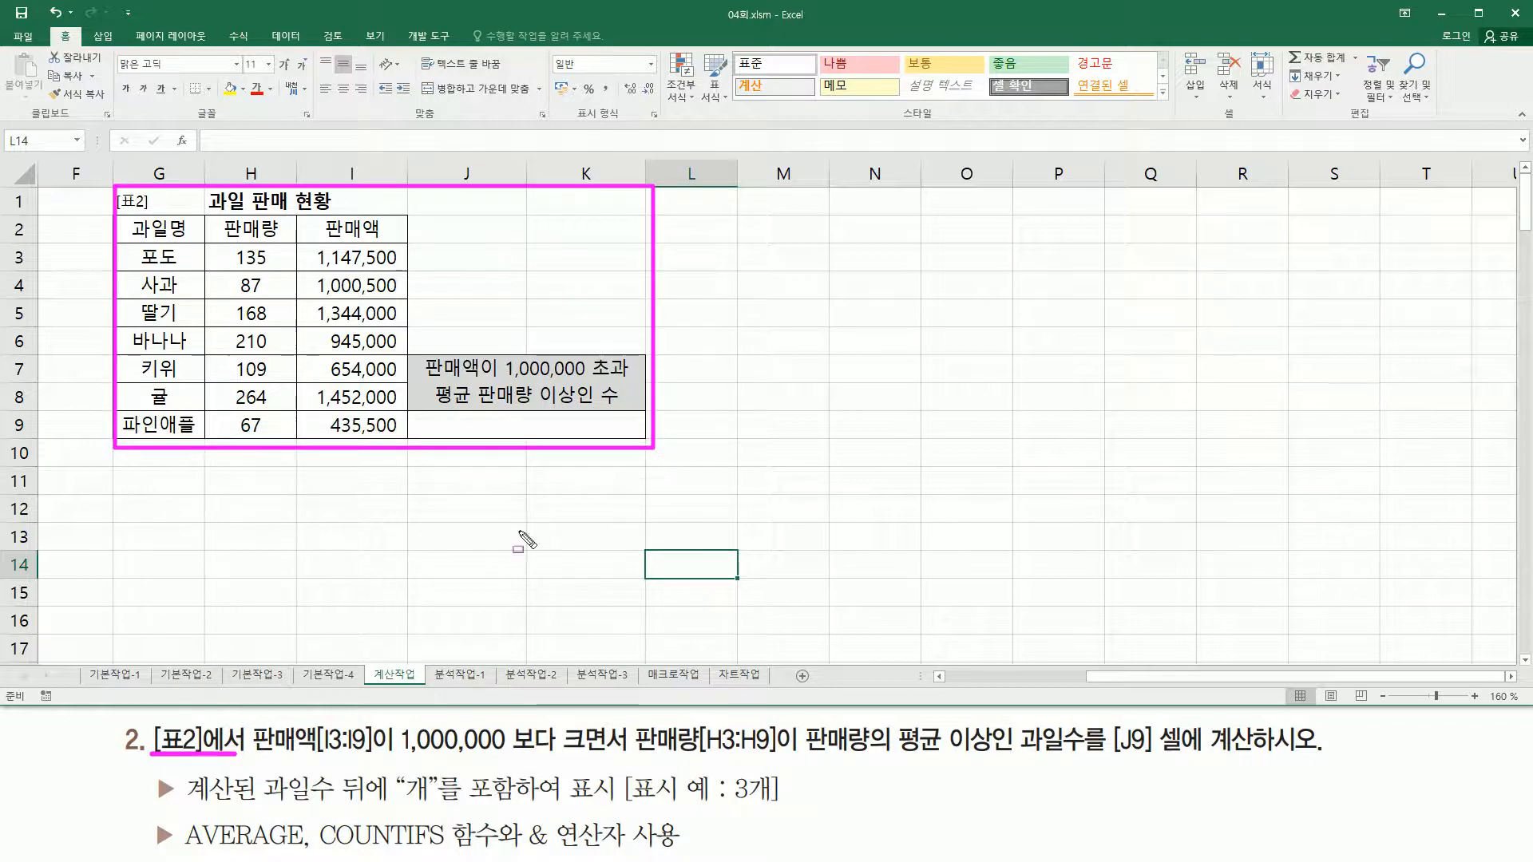
pyautogui.press('e')
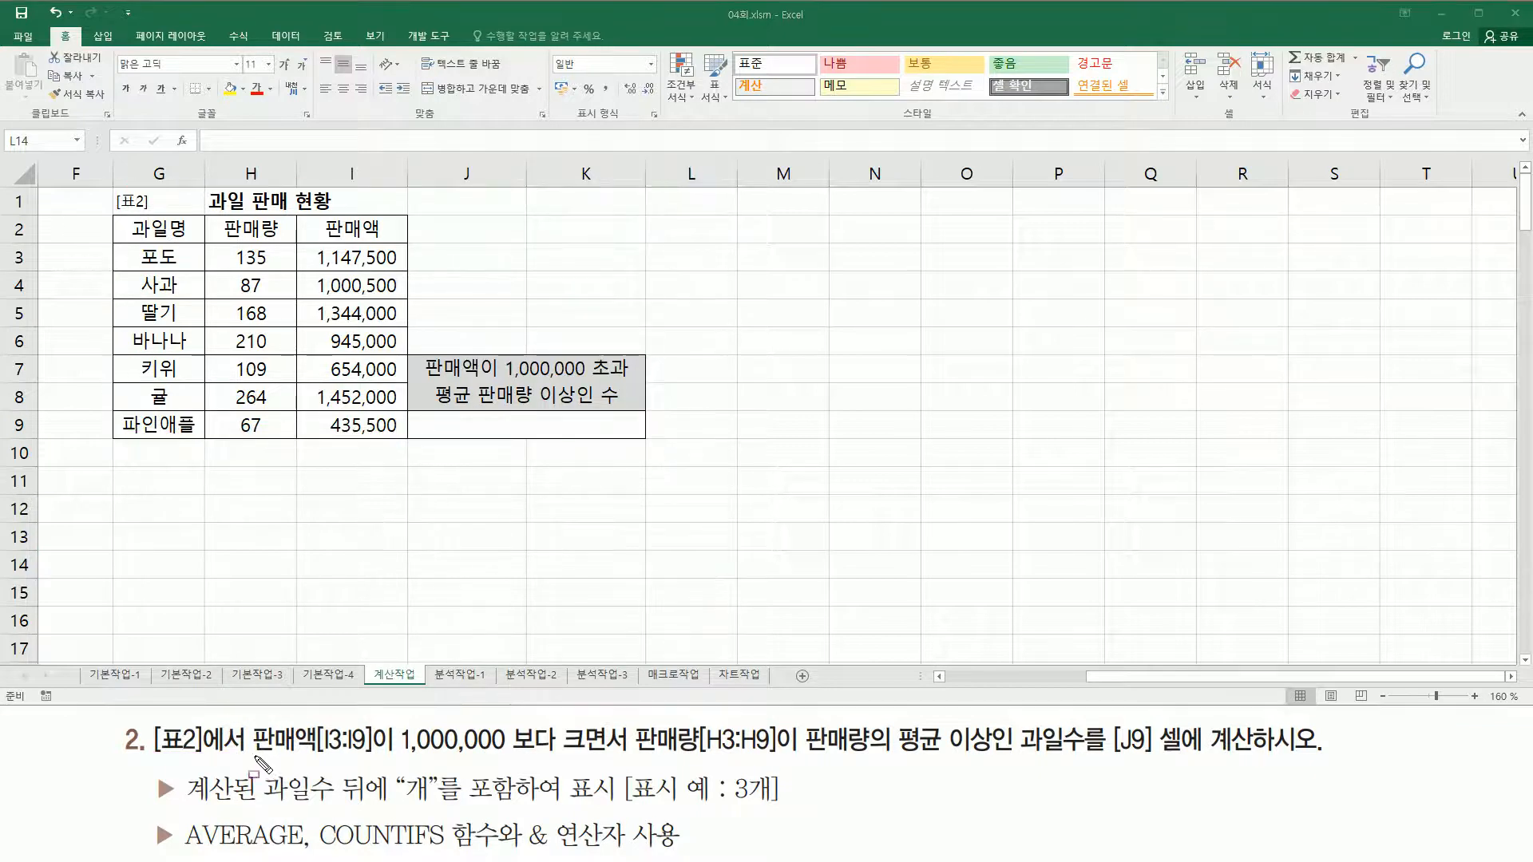
pyautogui.moveTo(251, 753); pyautogui.dragTo(371, 754)
pyautogui.moveTo(305, 257)
pyautogui.mouseDown()
pyautogui.moveTo(339, 220)
pyautogui.moveTo(402, 250)
pyautogui.mouseUp()
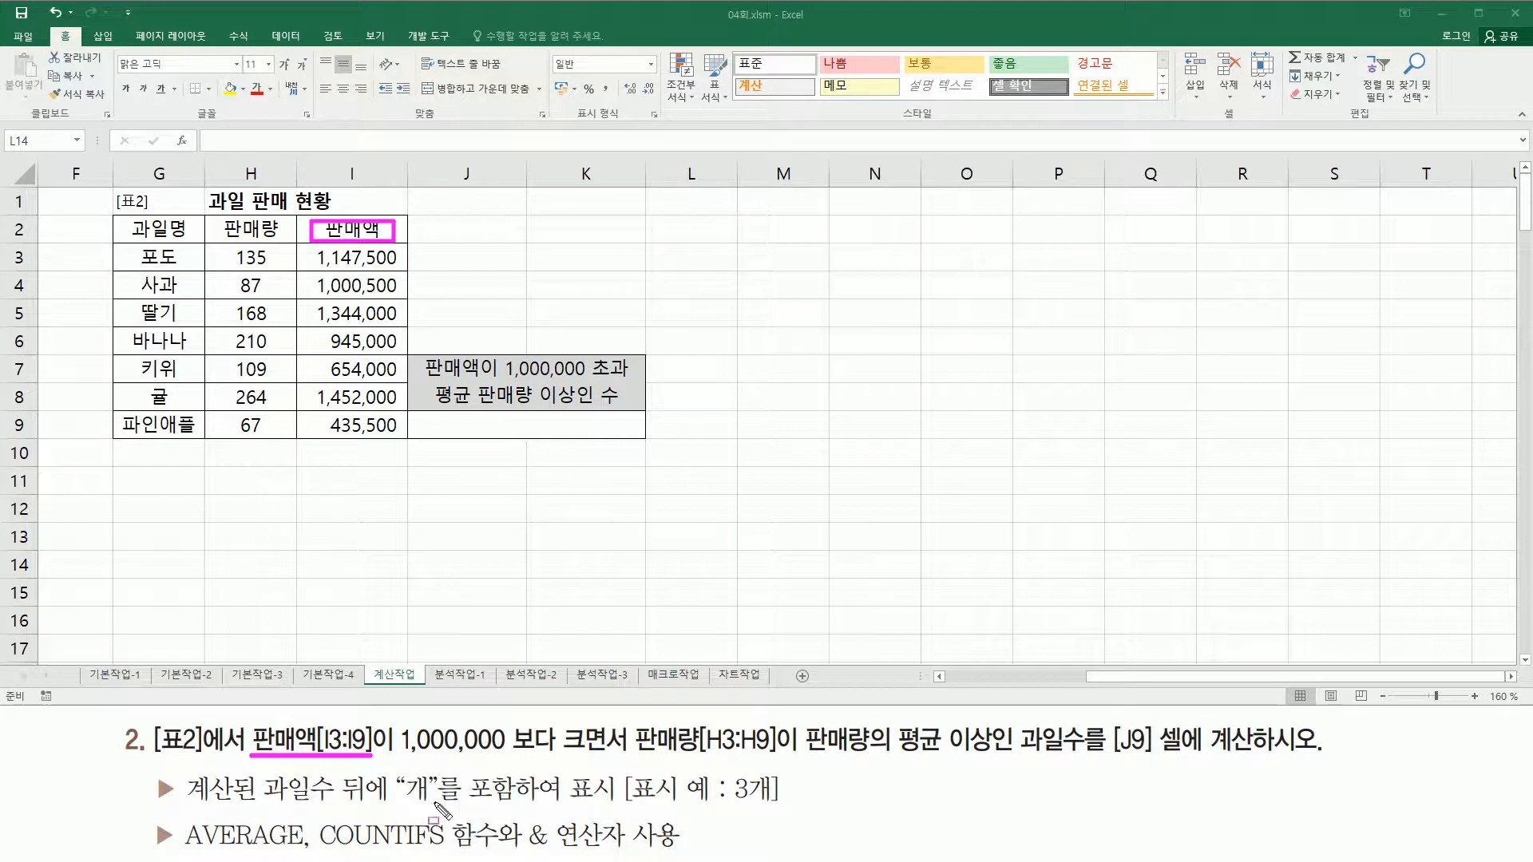
pyautogui.moveTo(399, 759); pyautogui.dragTo(791, 757)
pyautogui.moveTo(240, 243)
pyautogui.mouseDown()
pyautogui.moveTo(217, 243)
pyautogui.moveTo(281, 238)
pyautogui.mouseUp()
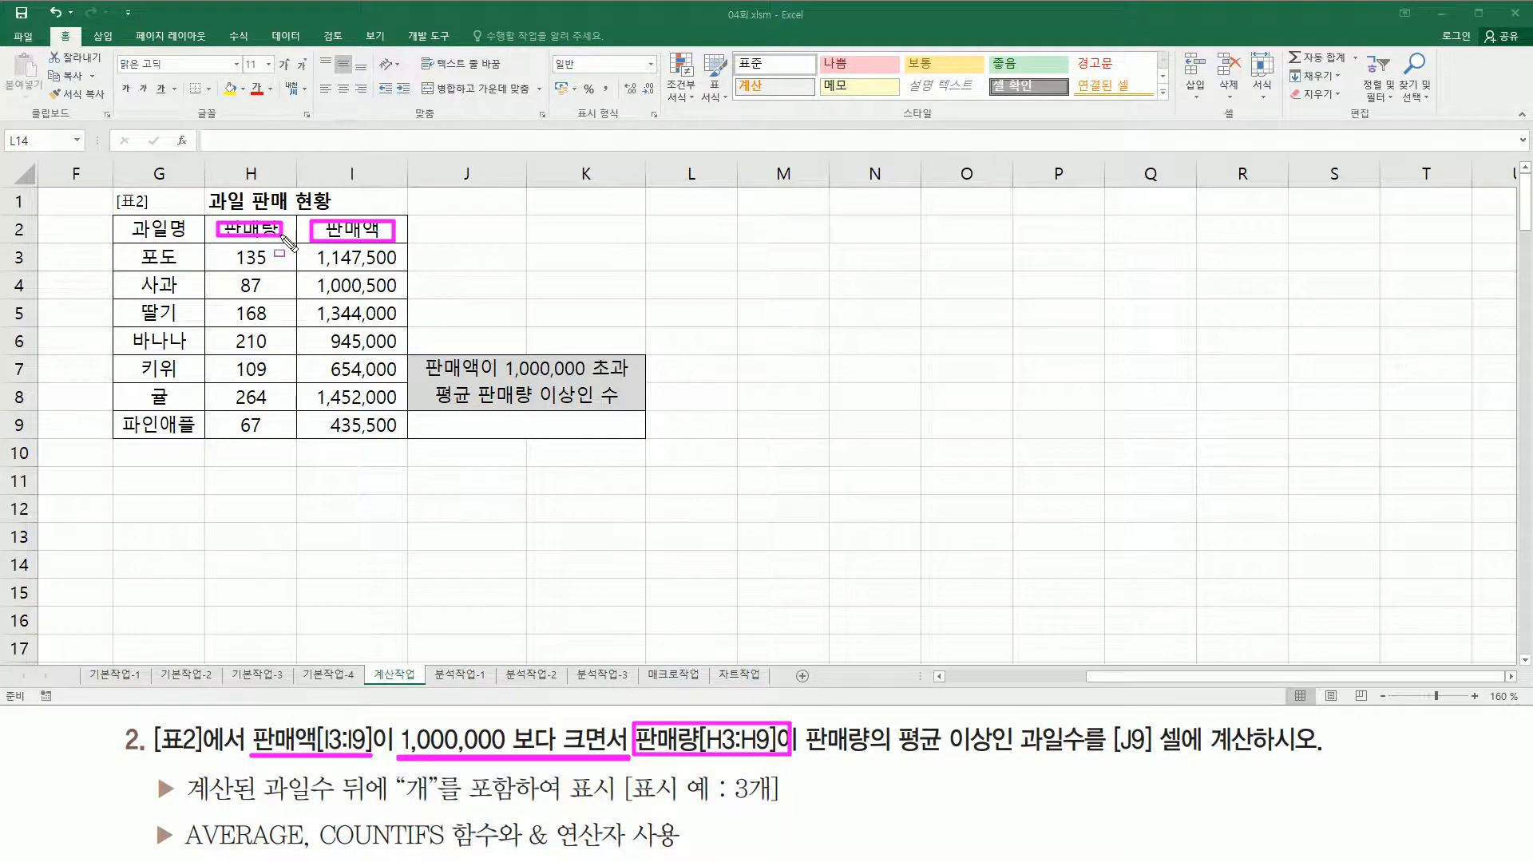
pyautogui.moveTo(802, 755); pyautogui.dragTo(1255, 760)
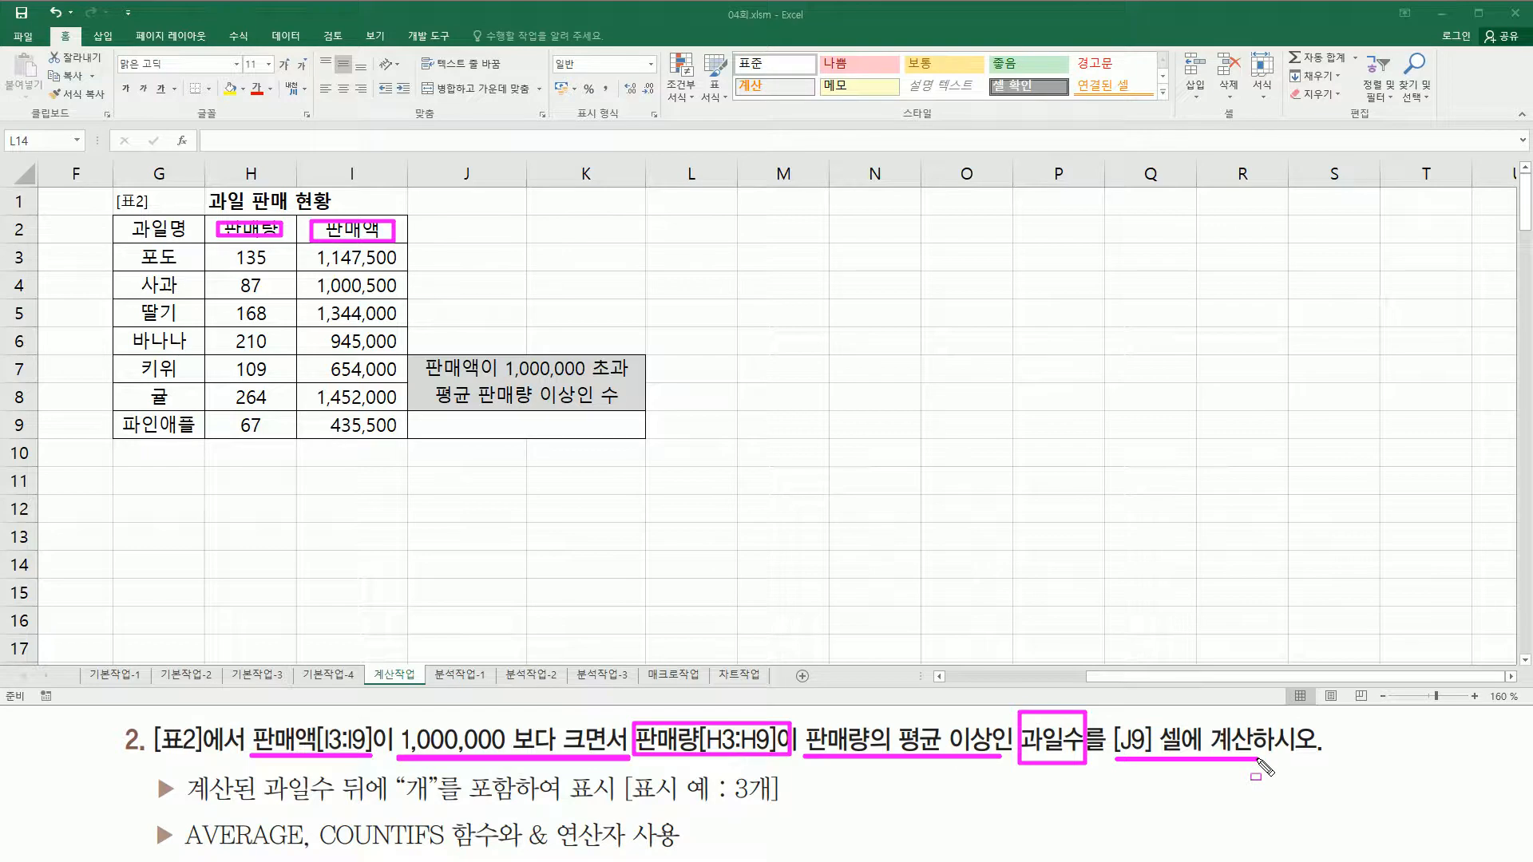
pyautogui.moveTo(469, 415); pyautogui.dragTo(622, 440)
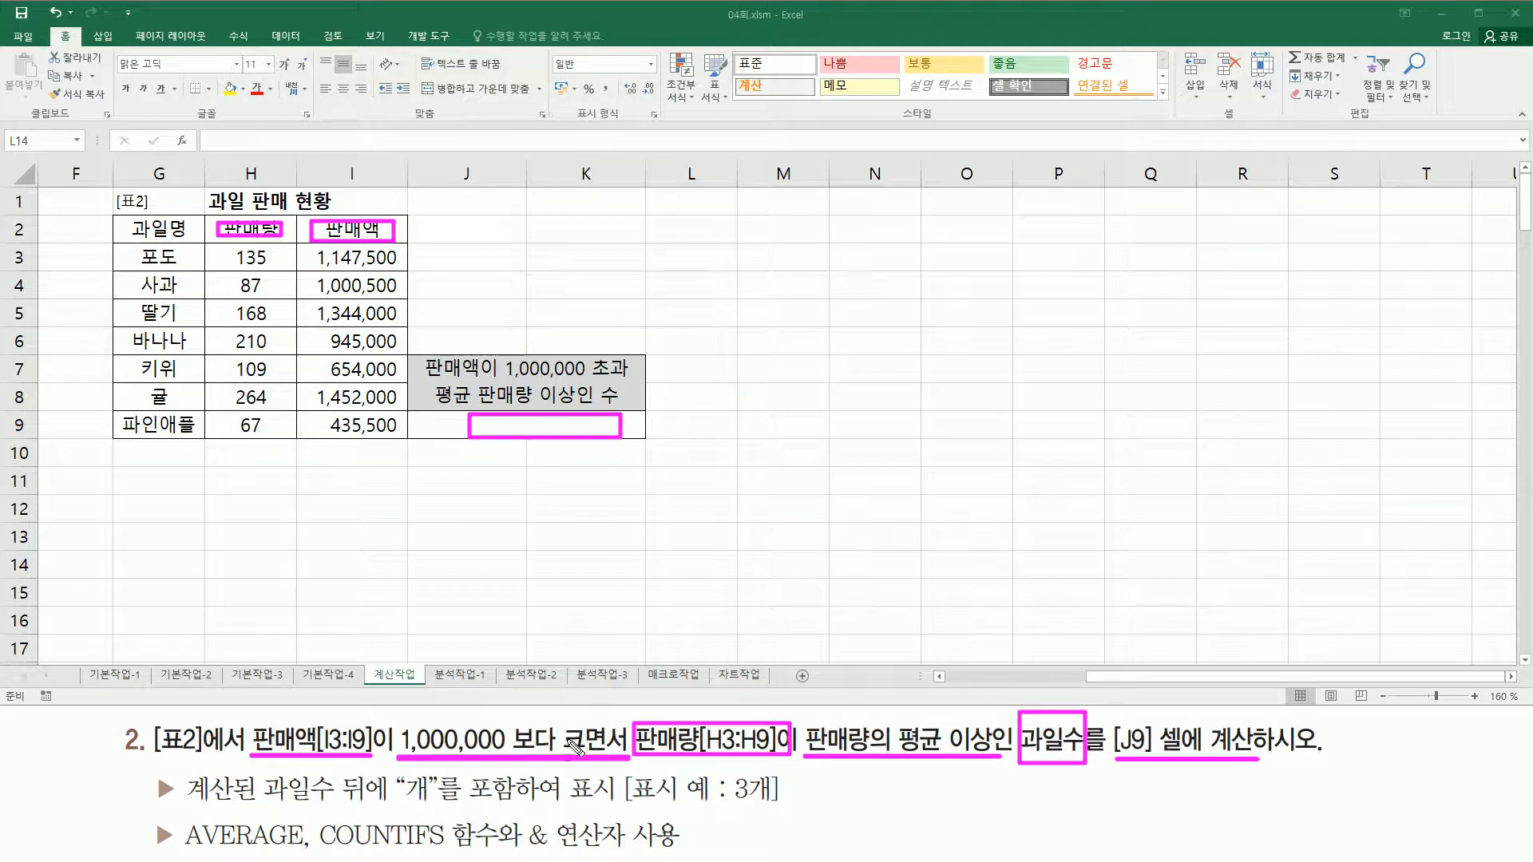
pyautogui.press('e')
pyautogui.moveTo(245, 718); pyautogui.dragTo(1019, 769)
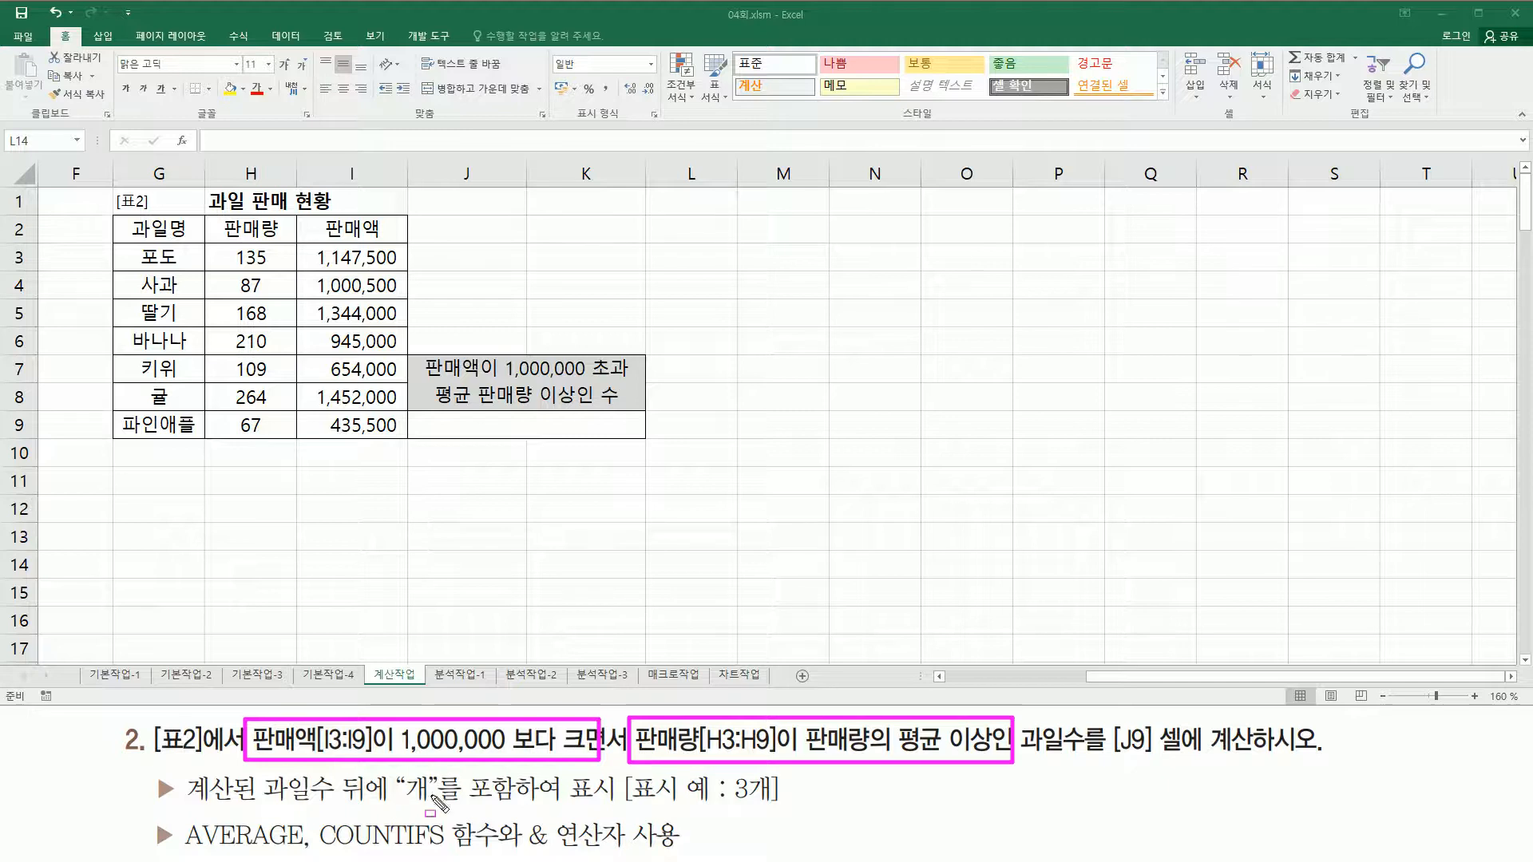
pyautogui.moveTo(321, 848); pyautogui.dragTo(448, 850)
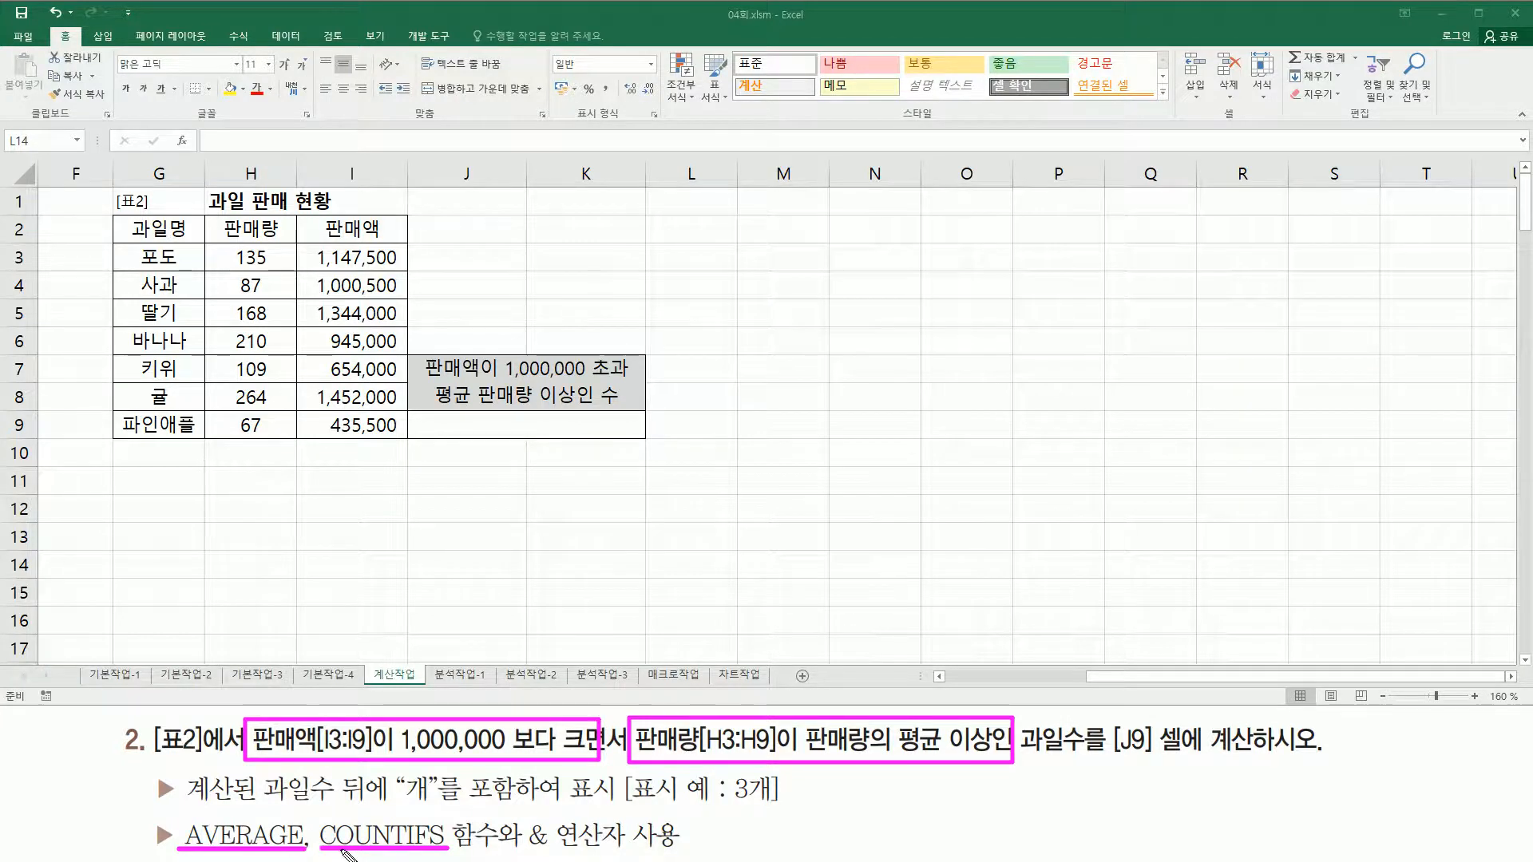
pyautogui.press('Escape')
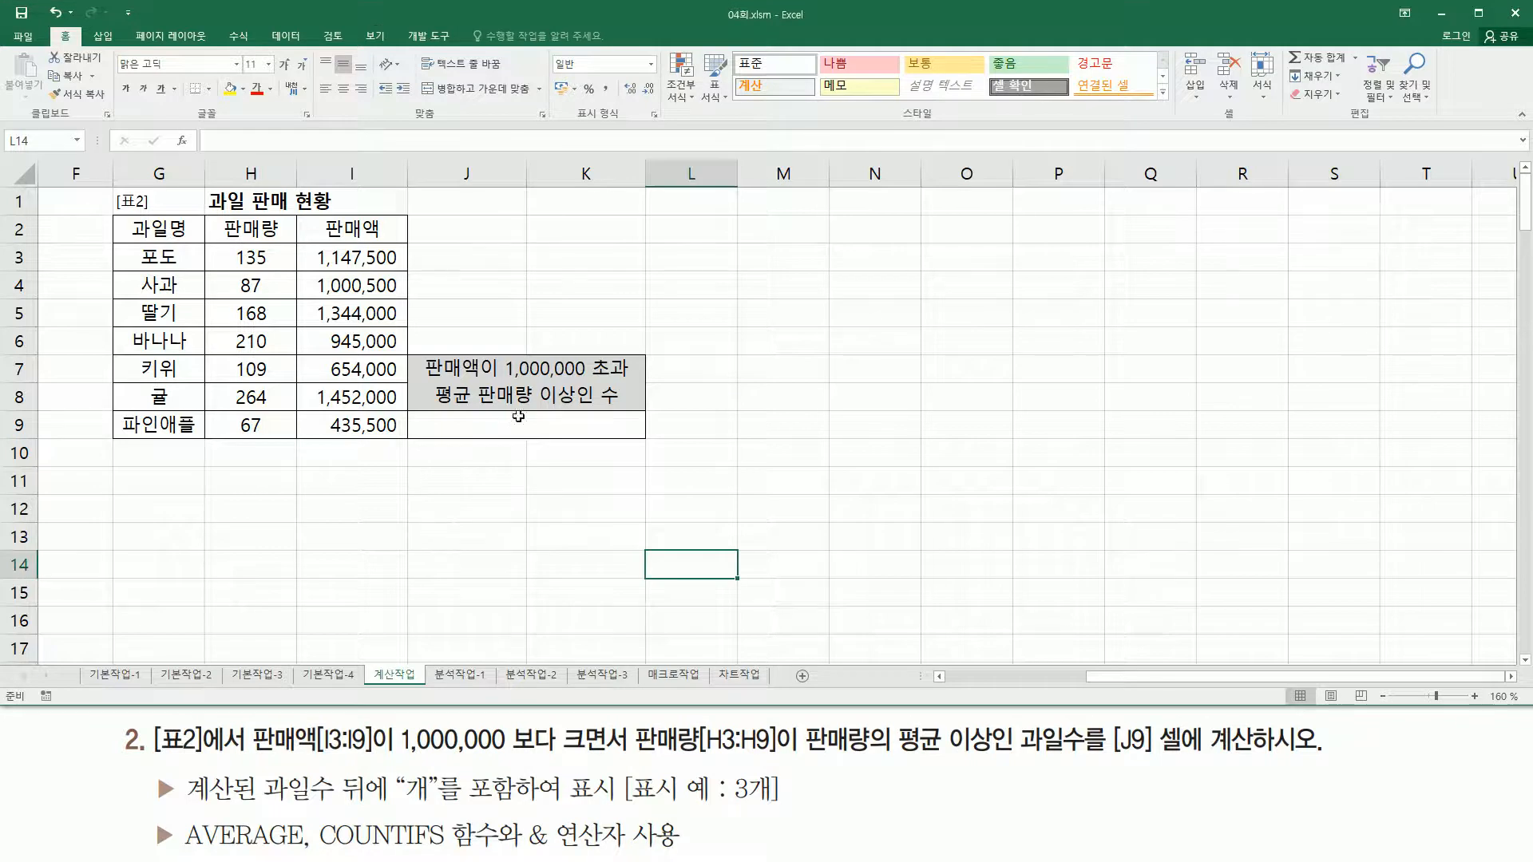
# Step: Calculate the average of the 판매량 values H3:H9 in J9 with the AVERAGE function
pyautogui.click(517, 420)
pyautogui.write('=')
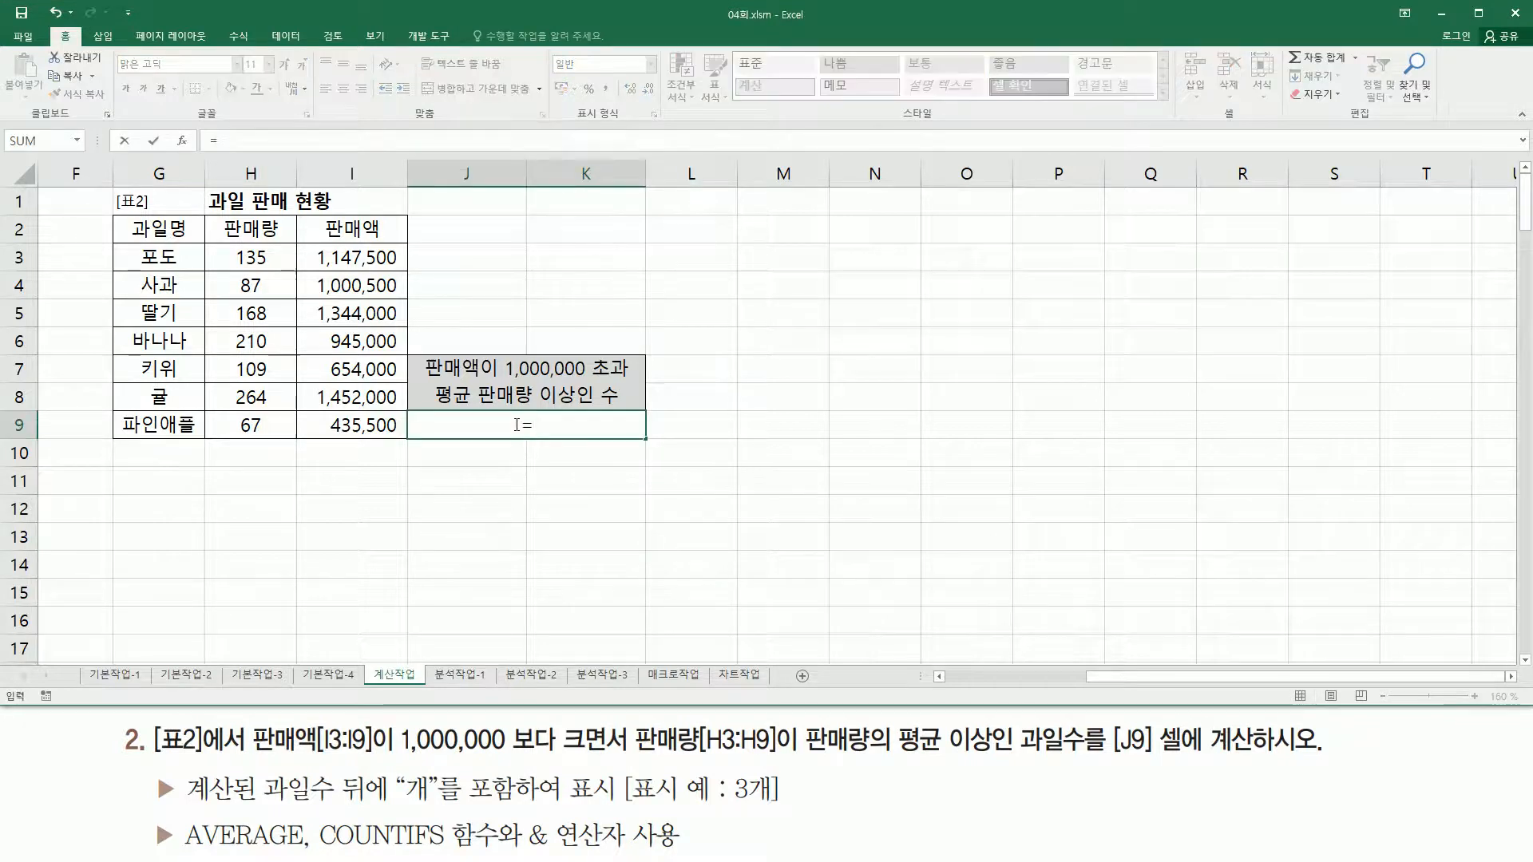
pyautogui.write('aver')
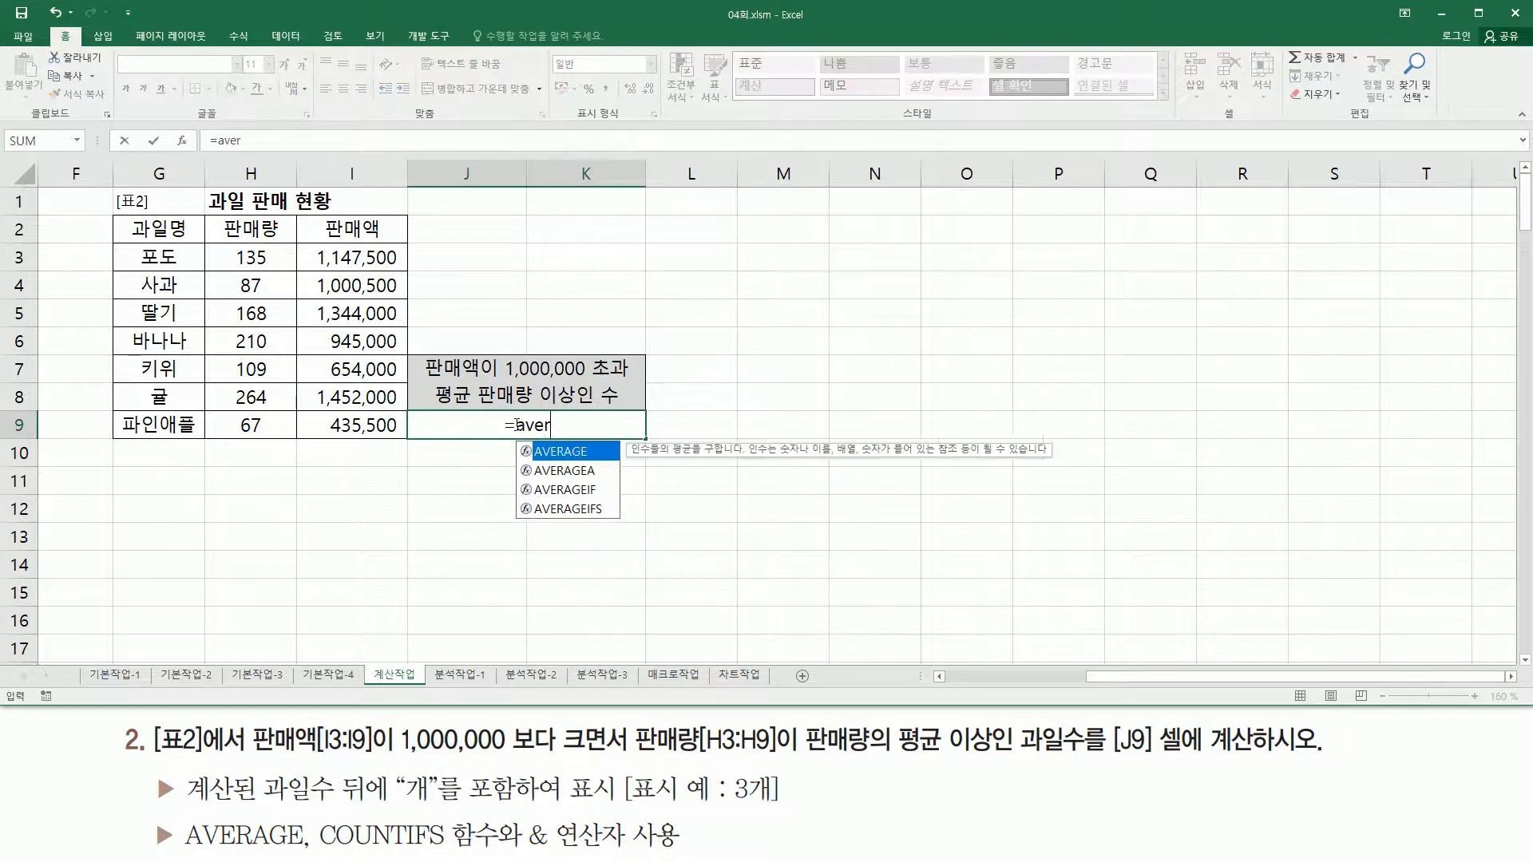
pyautogui.press('Tab')
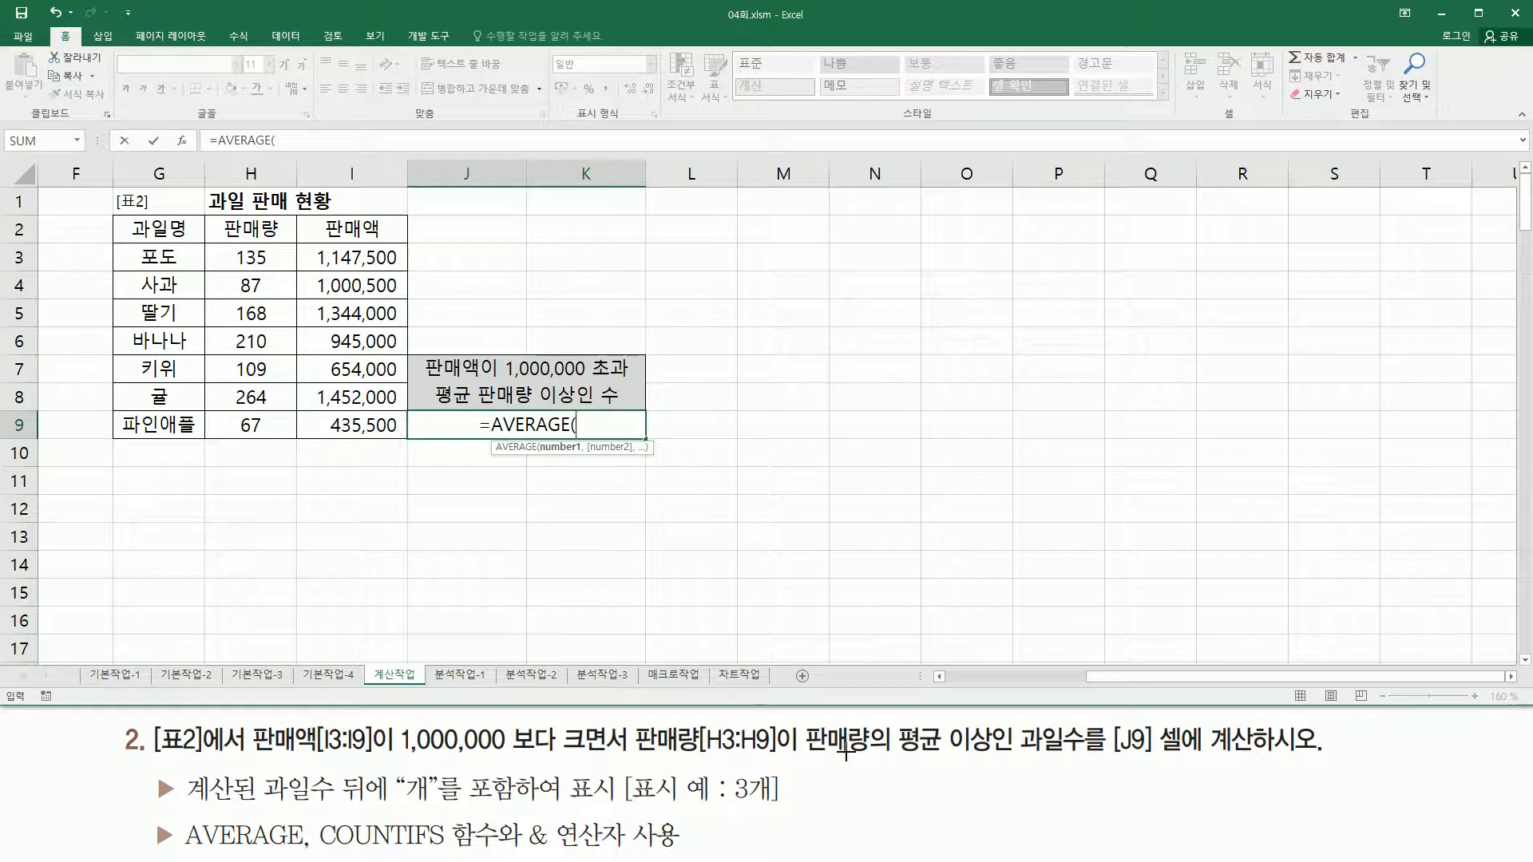
pyautogui.moveTo(257, 262); pyautogui.dragTo(261, 421)
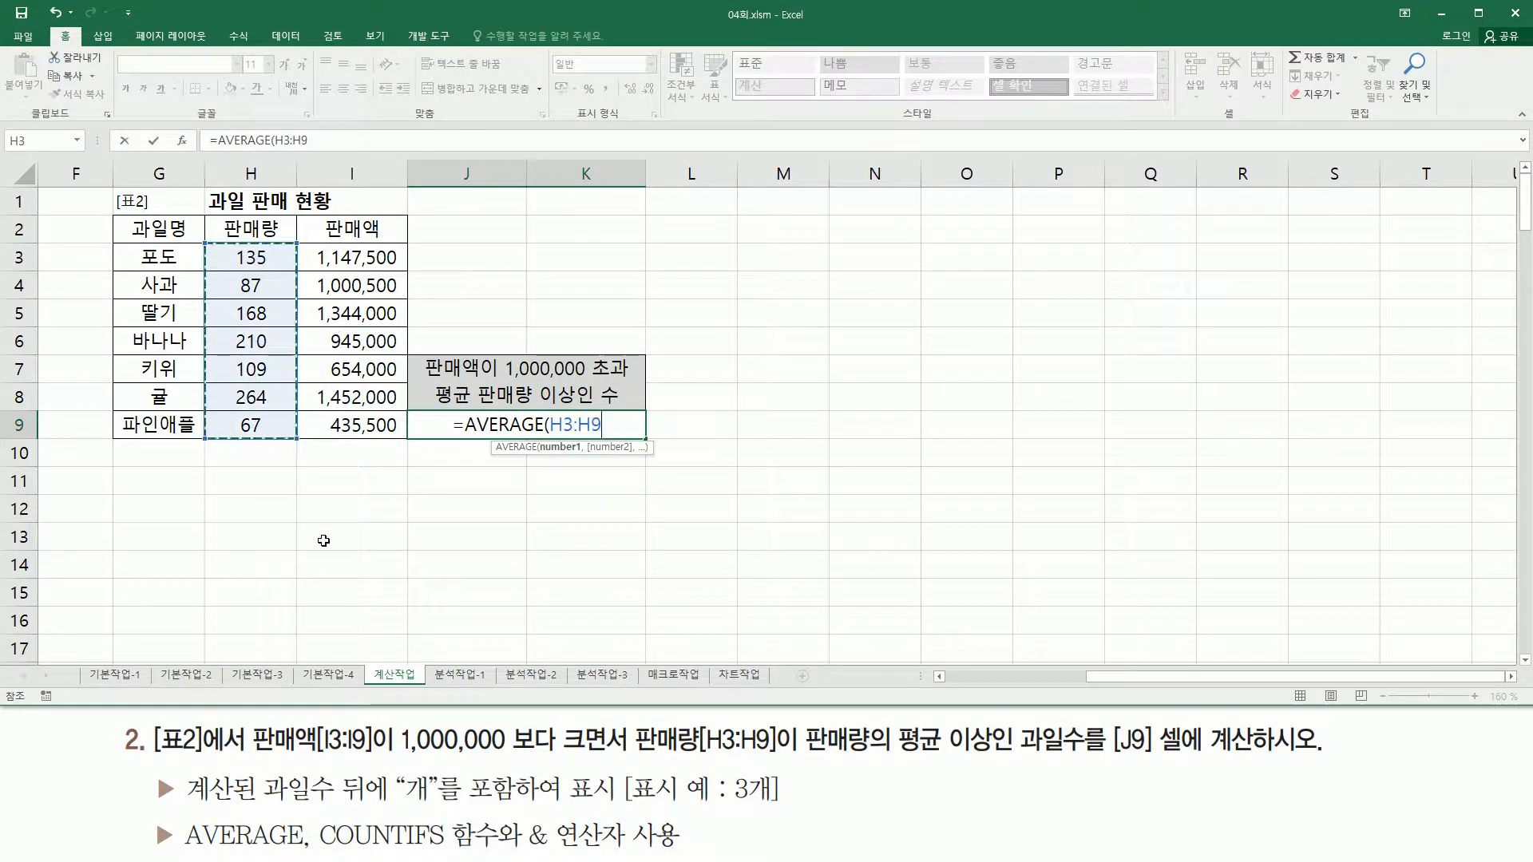
pyautogui.write(')')
pyautogui.press('Return')
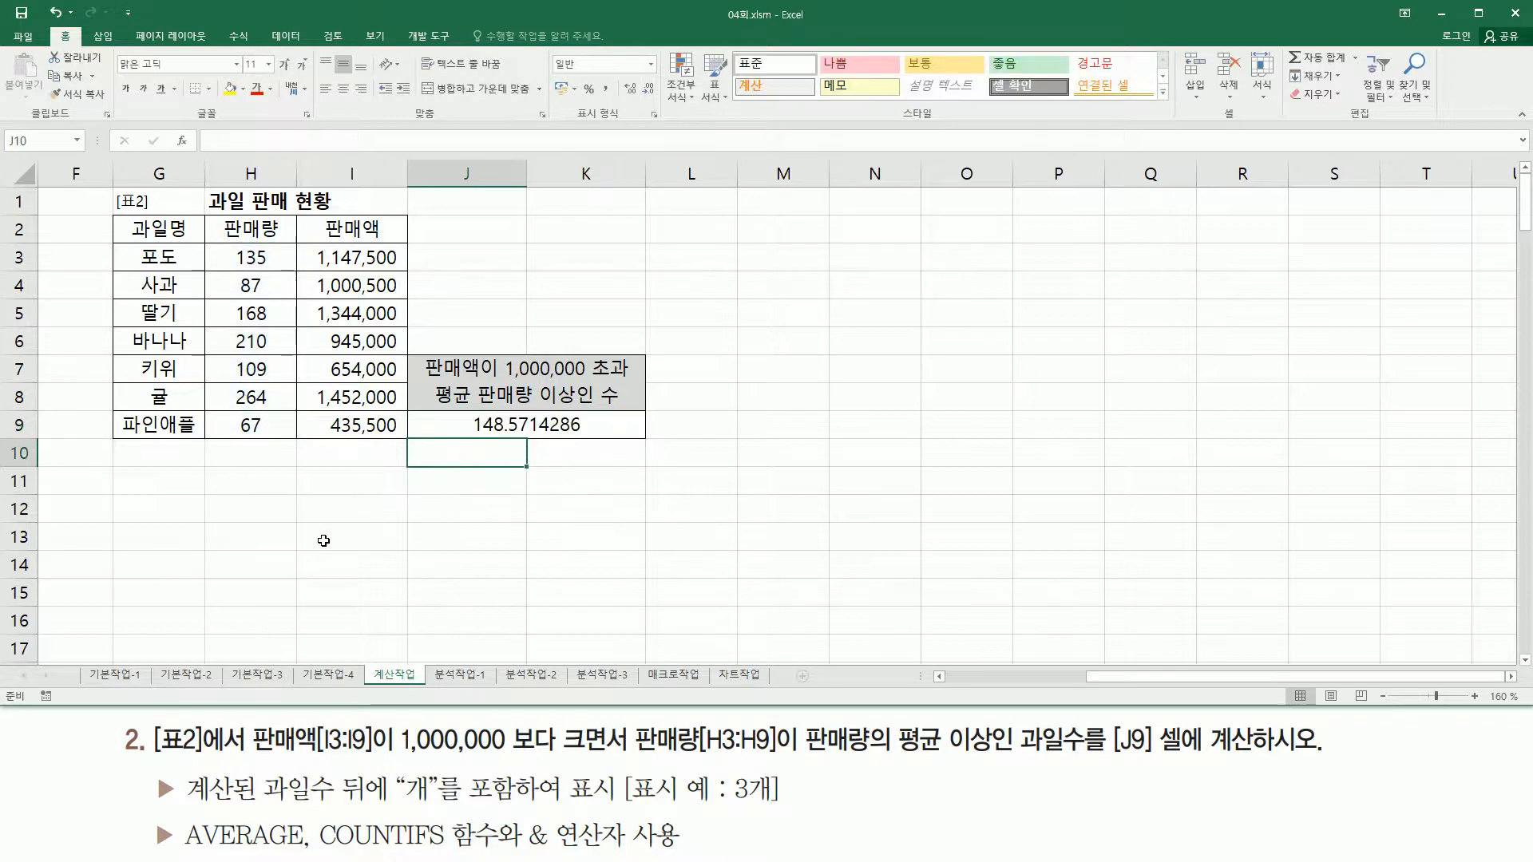
# Step: Take AVERAGE(H3:H9) without the equals sign from J9's formula to the clipboard, and clear J9
pyautogui.press('Up')
pyautogui.press('F2')
pyautogui.press('Left')
pyautogui.press('Left')
pyautogui.press('Left')
pyautogui.press('Left')
pyautogui.press('Left')
pyautogui.press('Left')
pyautogui.press('Left')
pyautogui.press('Left')
pyautogui.press('Left')
pyautogui.press('Left')
pyautogui.press('Left')
pyautogui.press('Left')
pyautogui.hotkey('shift', 'Left')
pyautogui.hotkey('shift', 'Left')
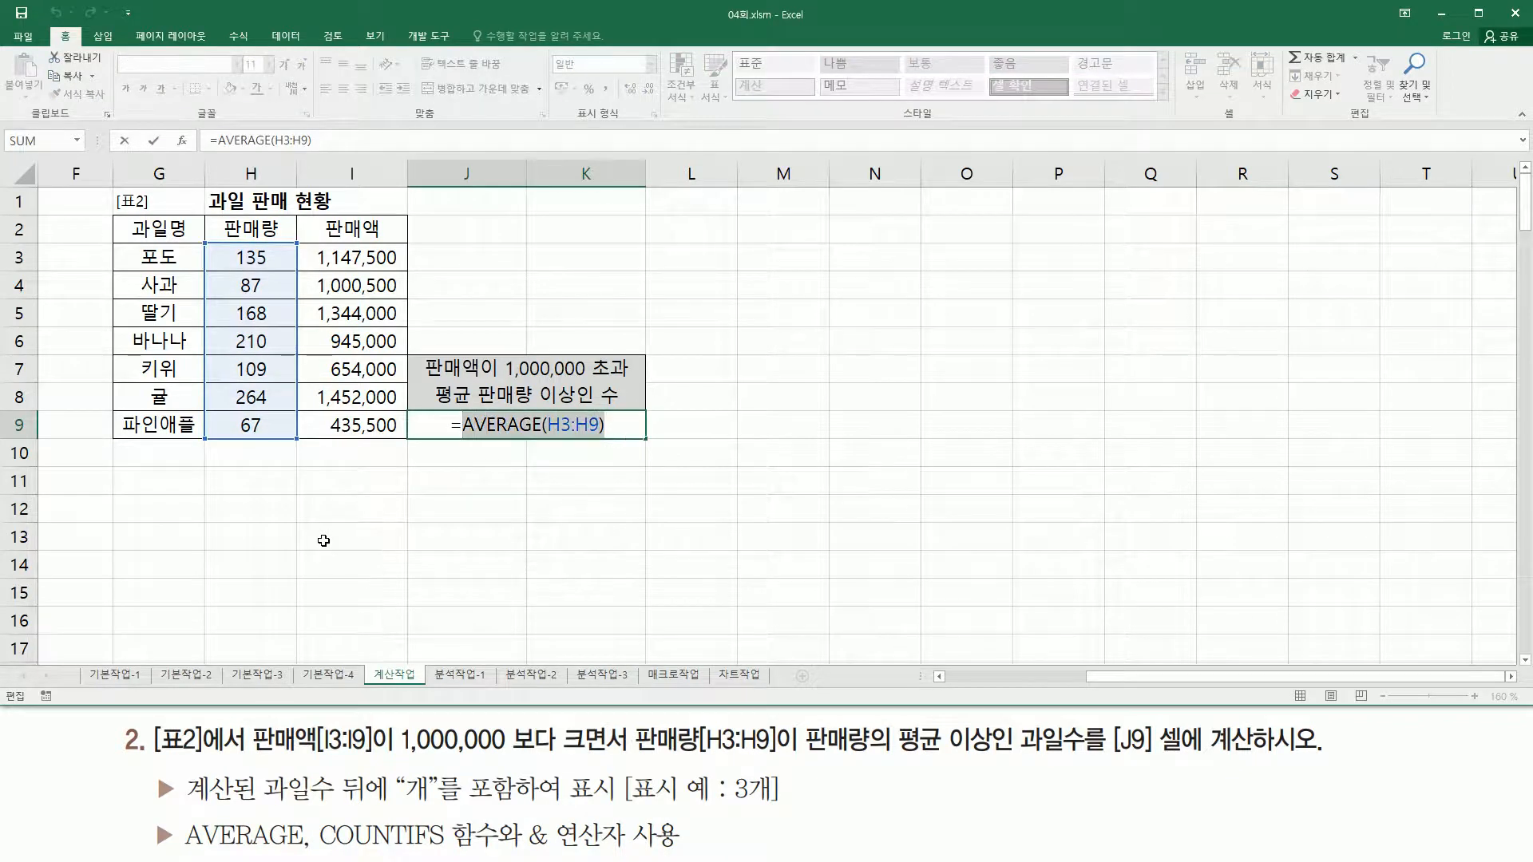
pyautogui.hotkey('ctrl', 'x')
pyautogui.press('Escape')
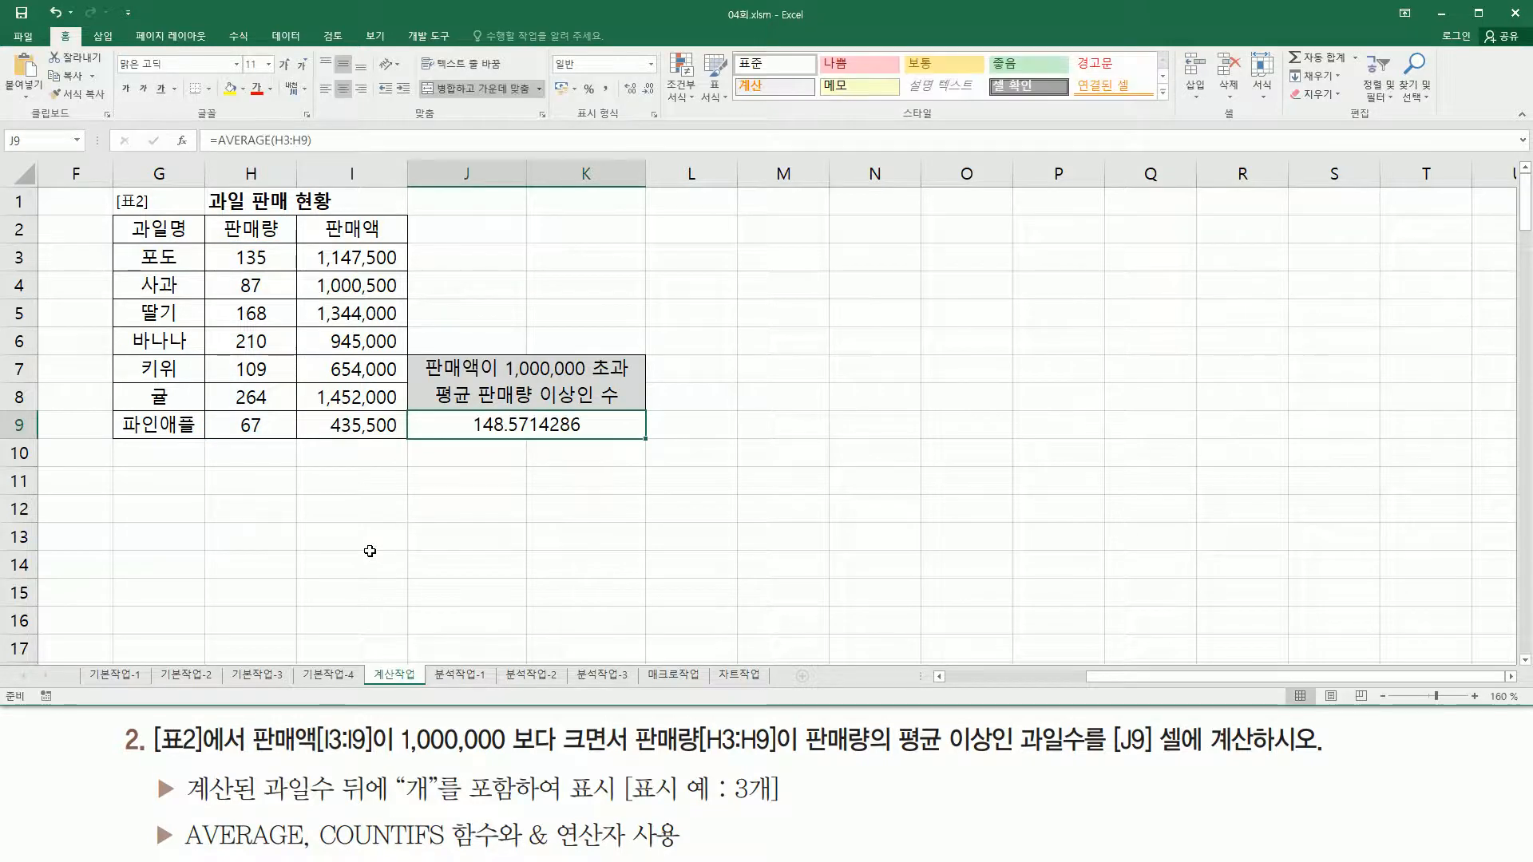
pyautogui.press('Delete')
pyautogui.press('Right')
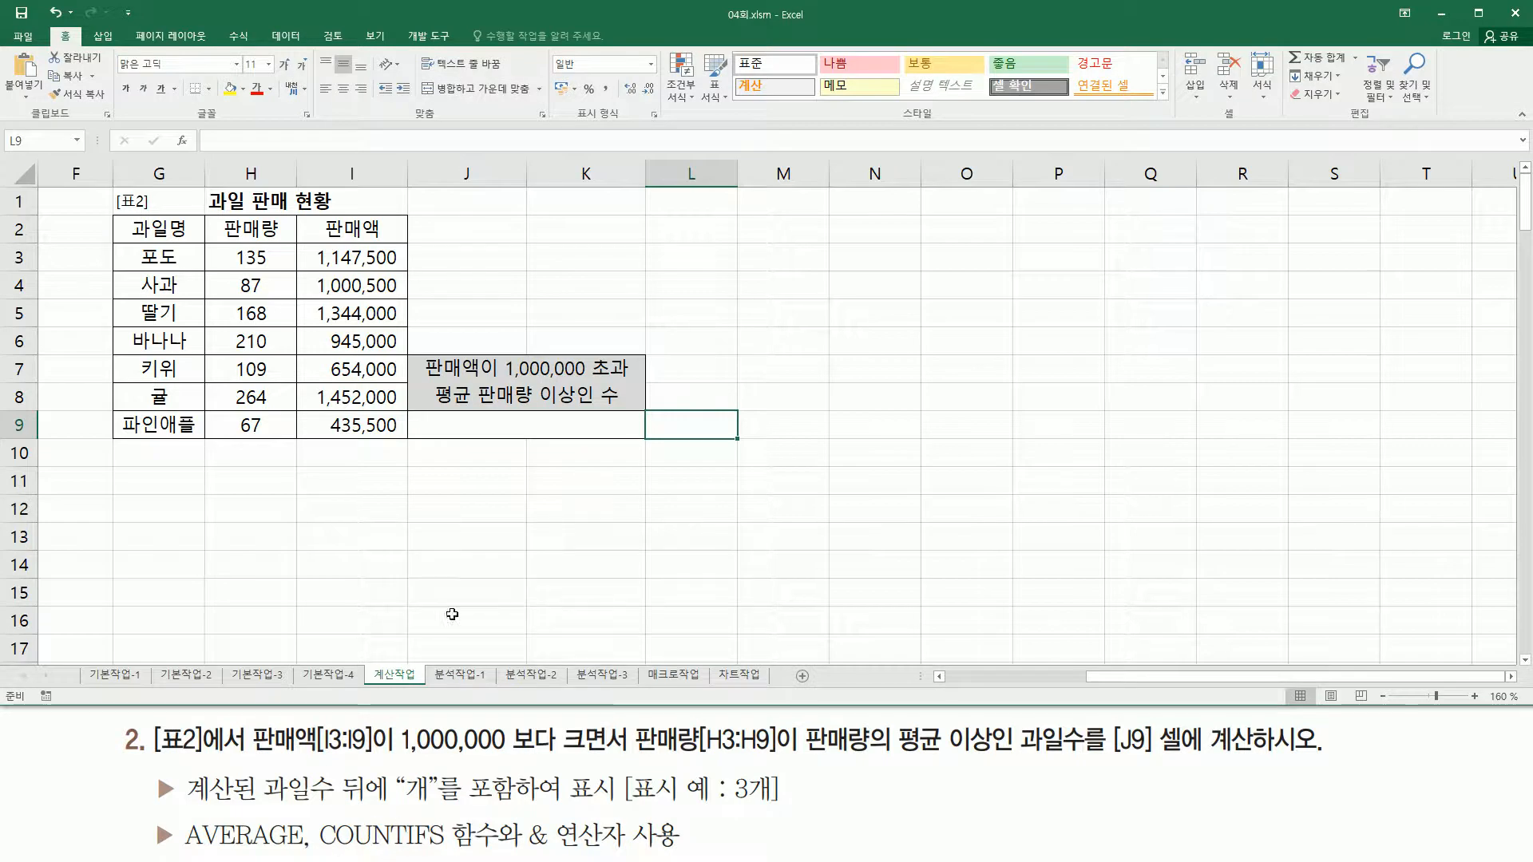
# Step: Write the COUNTIFS syntax note countifs( 조건범위 , "조건" , 조건범위 , "조건" ......) in H11
pyautogui.click(239, 487)
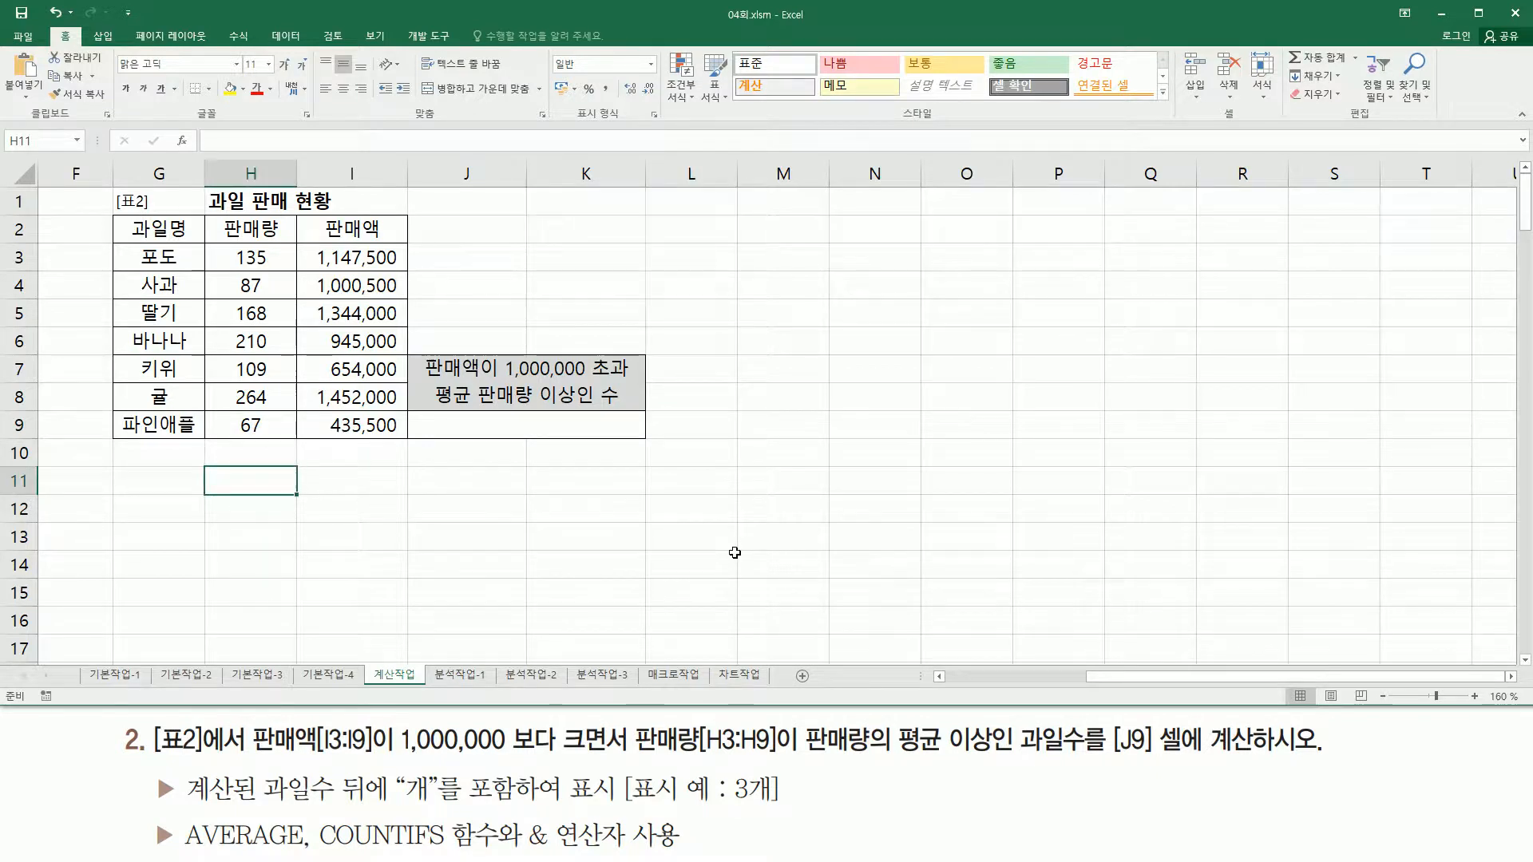
pyautogui.write('countifs')
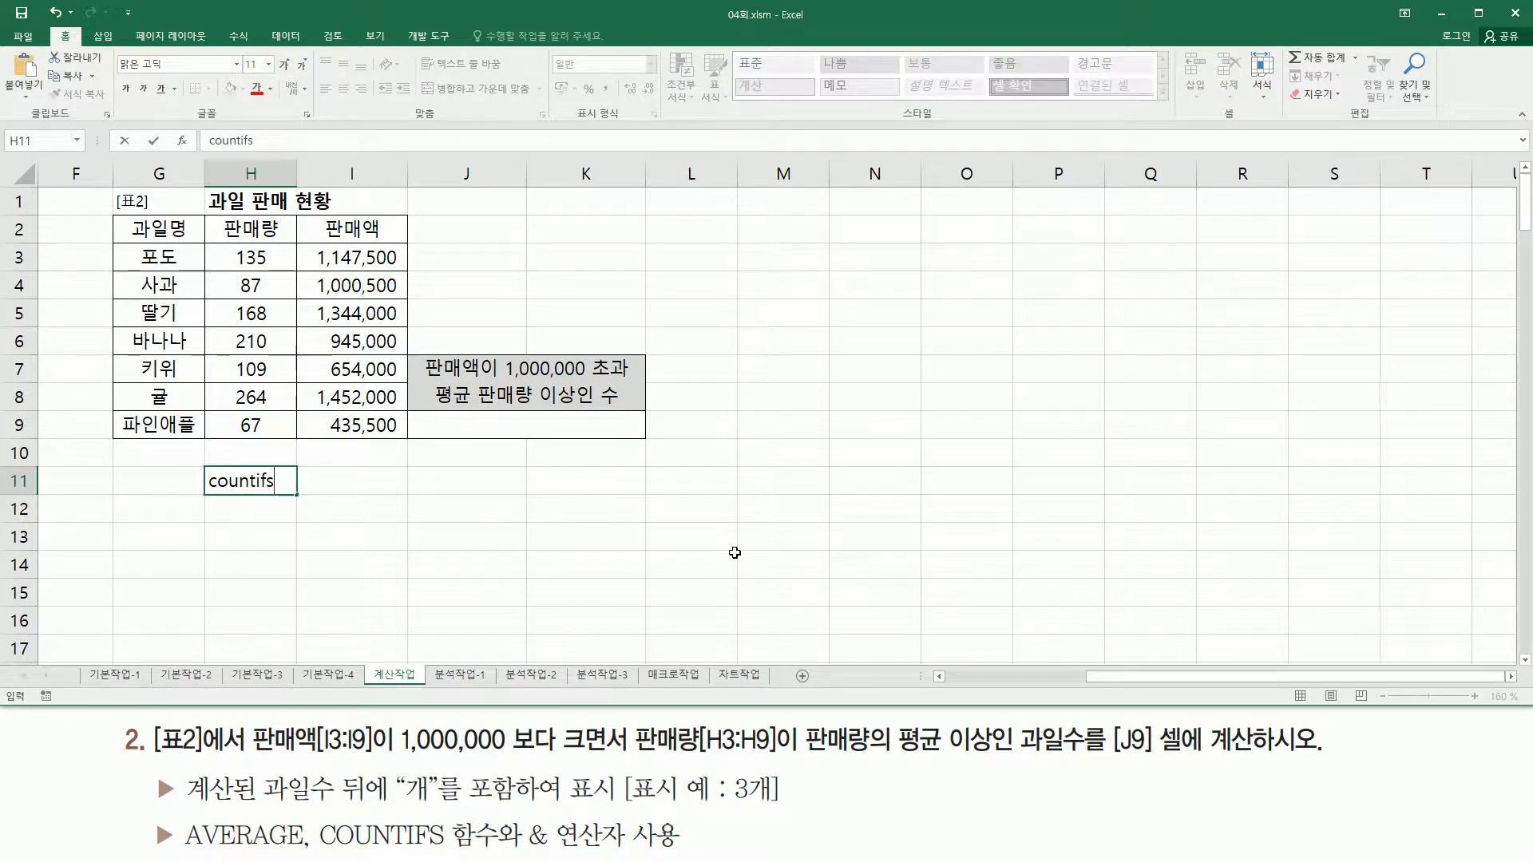
pyautogui.write('(')
pyautogui.write('조거')
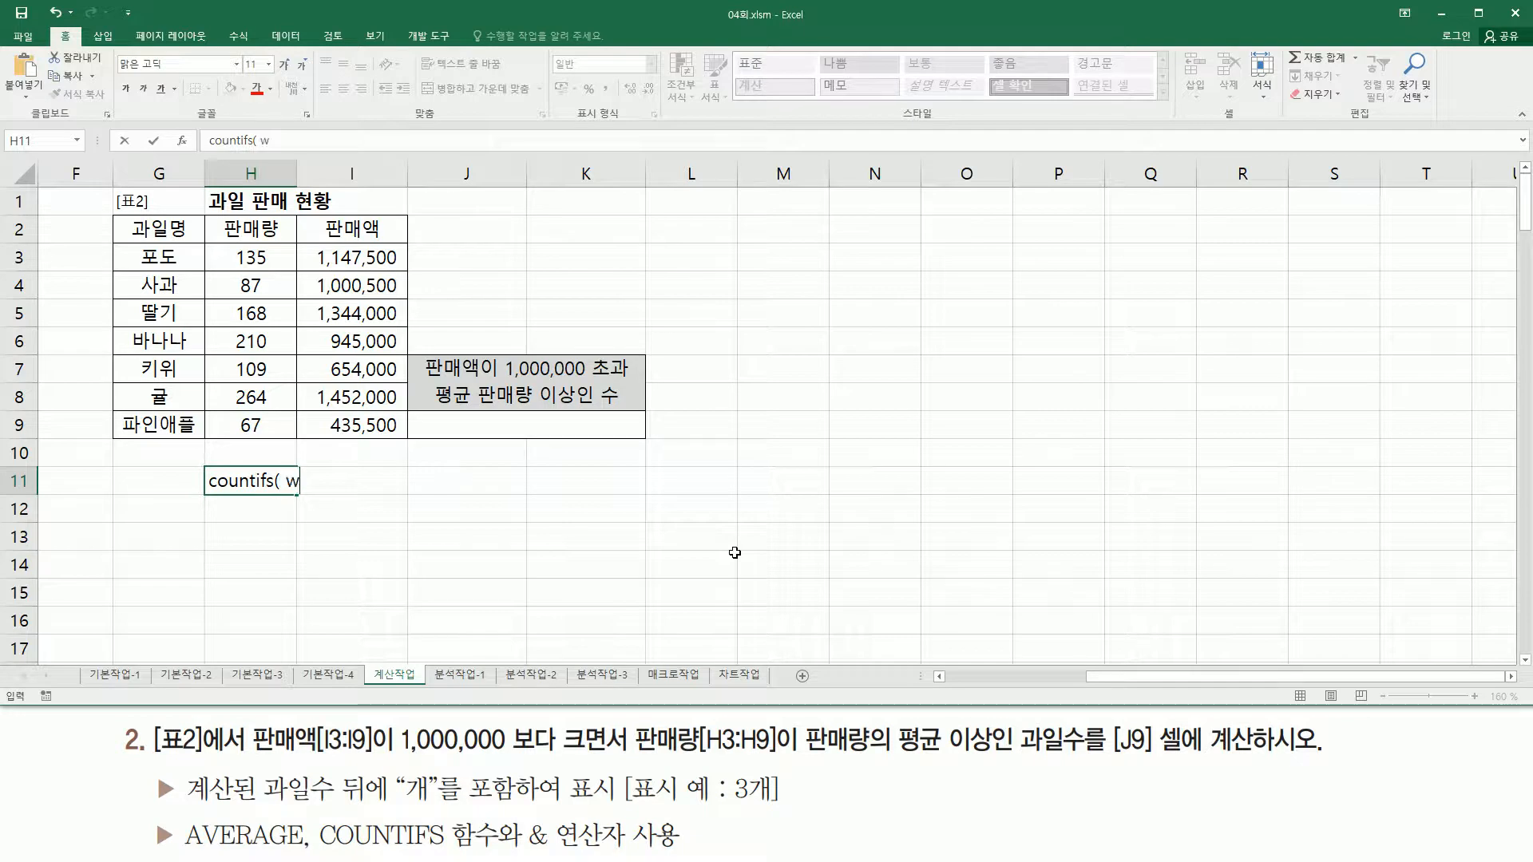
pyautogui.write('범위 ')
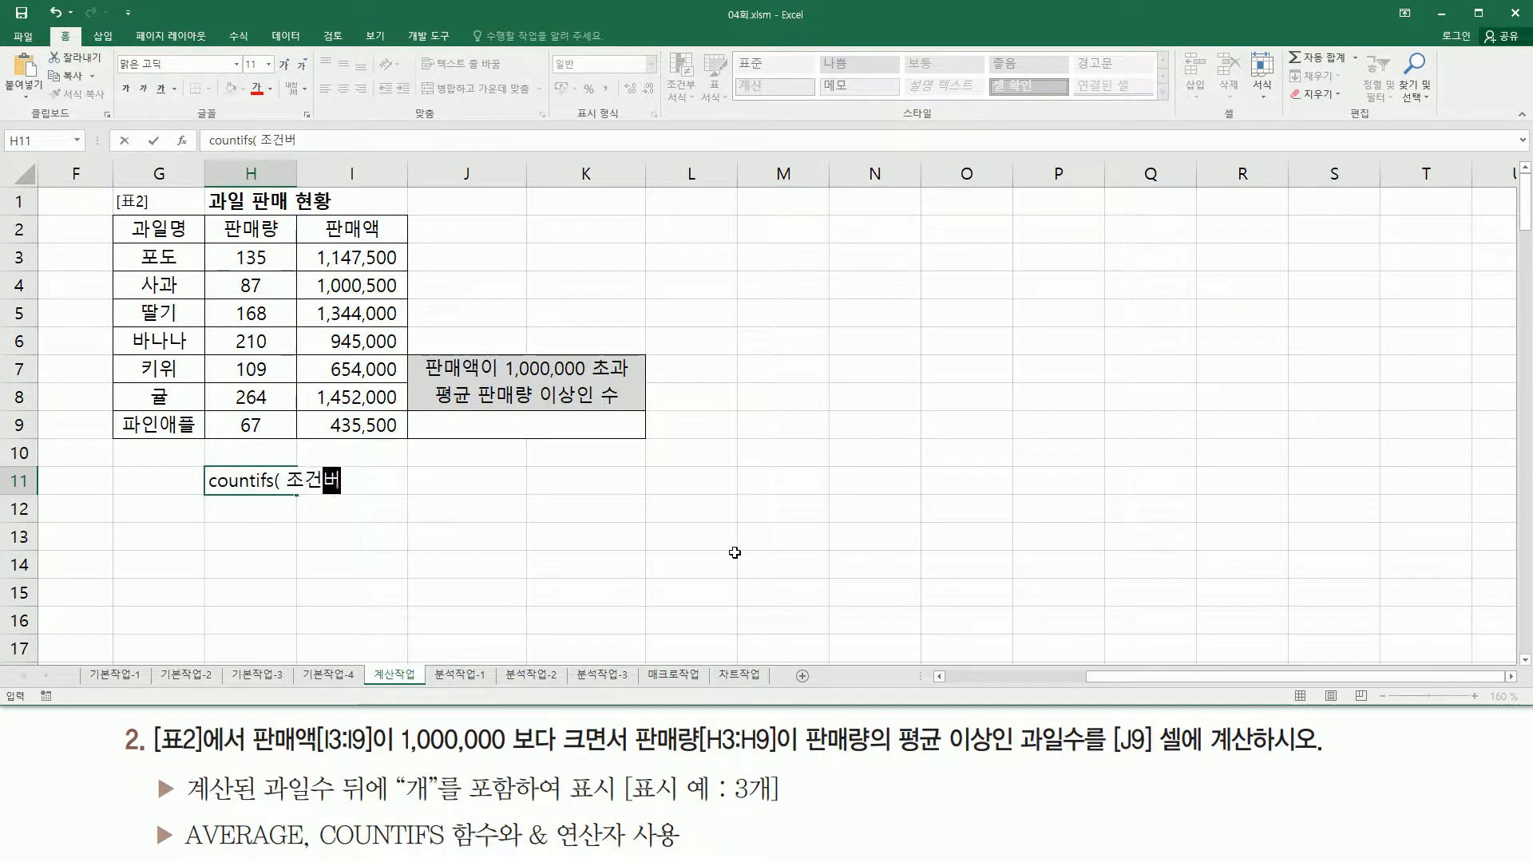
pyautogui.write(', "조건"')
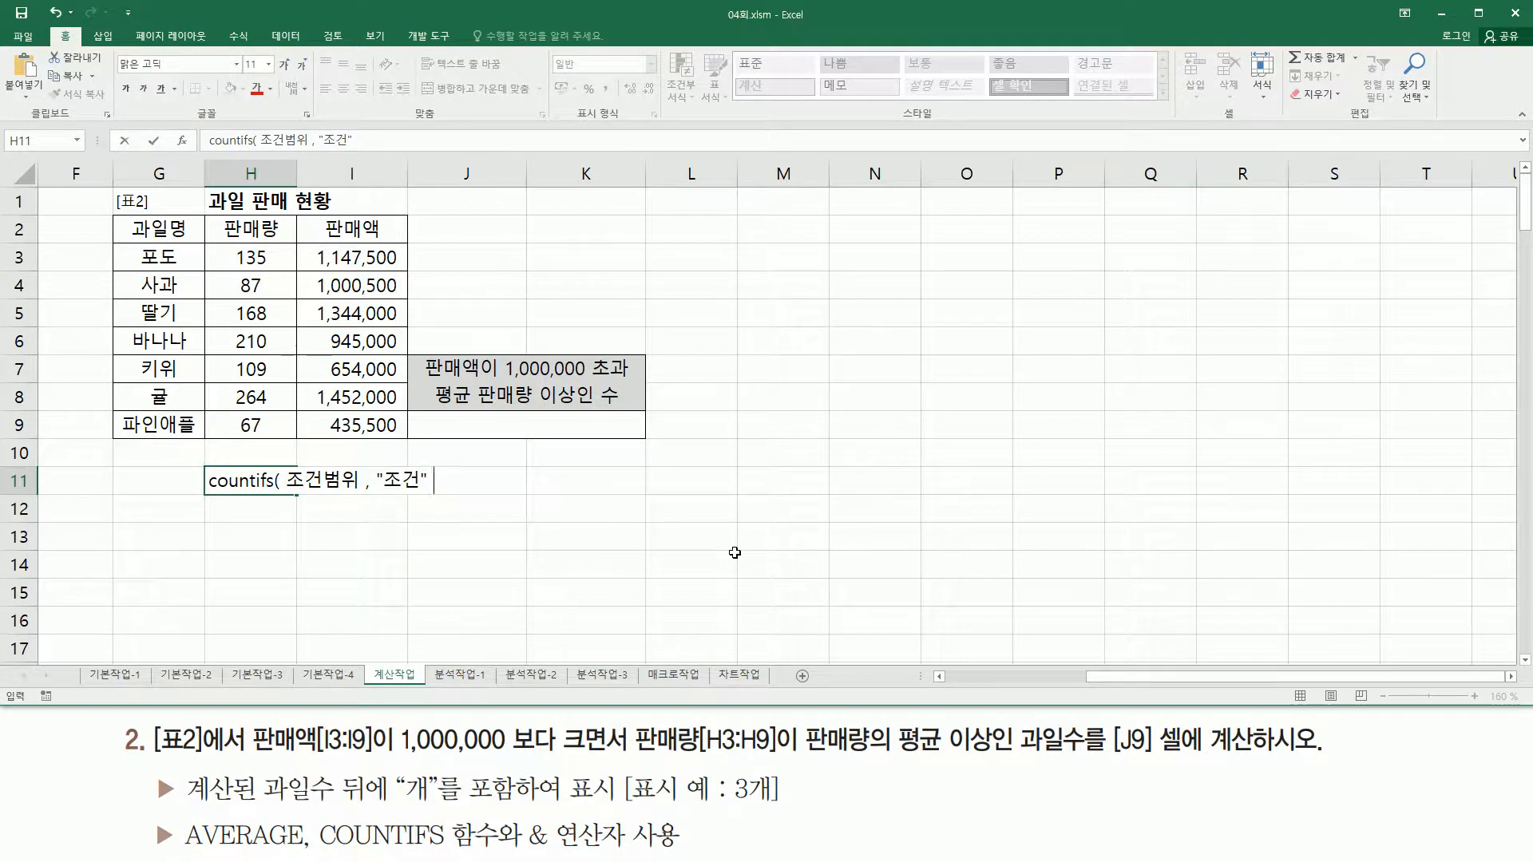
pyautogui.write(' , 조건')
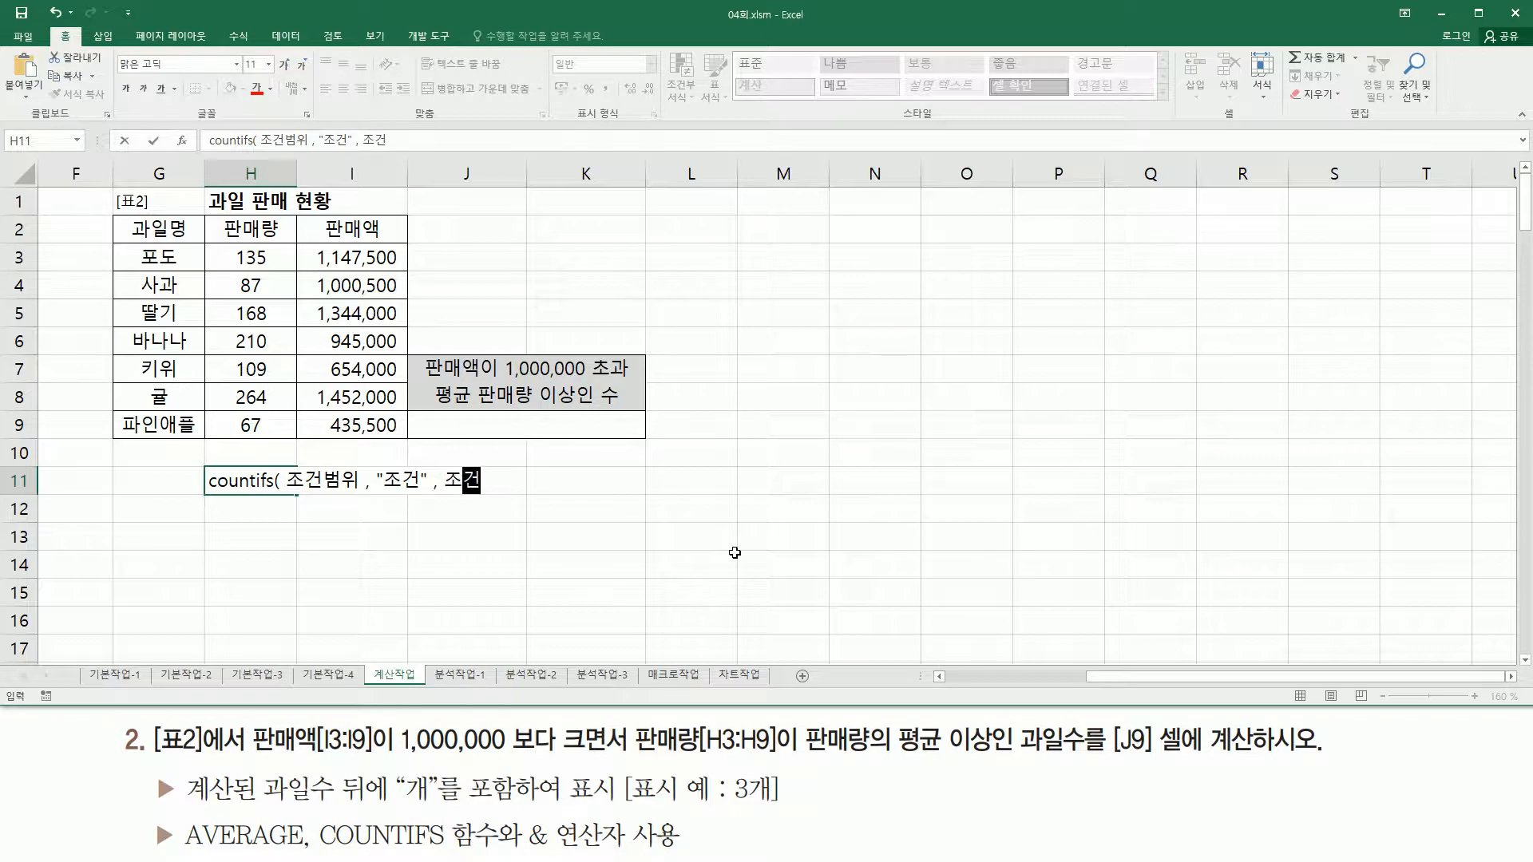
pyautogui.write('버ㅁ위 , ')
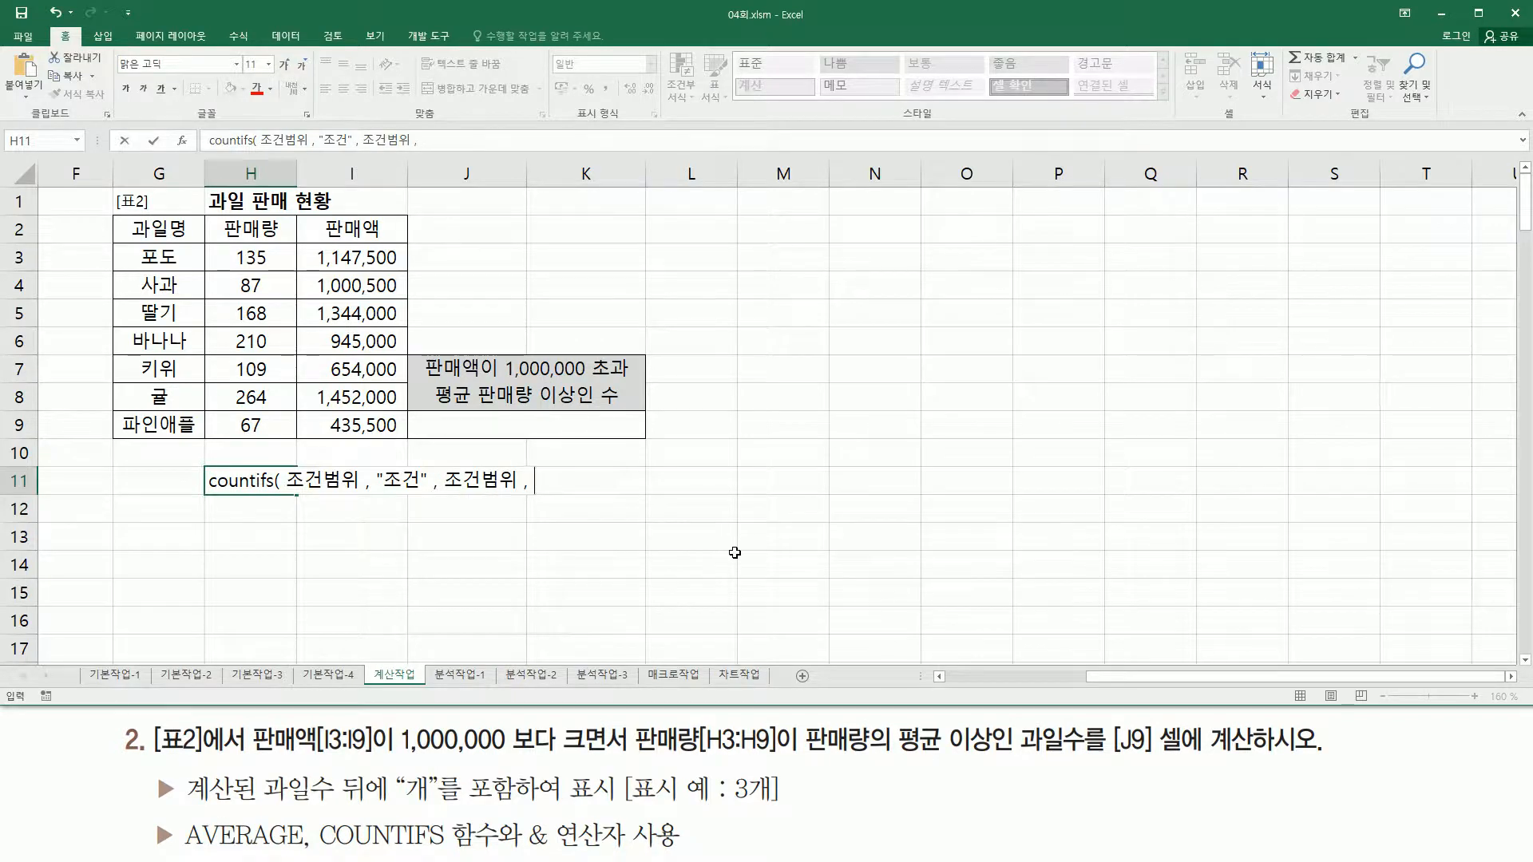
pyautogui.write('"조건"')
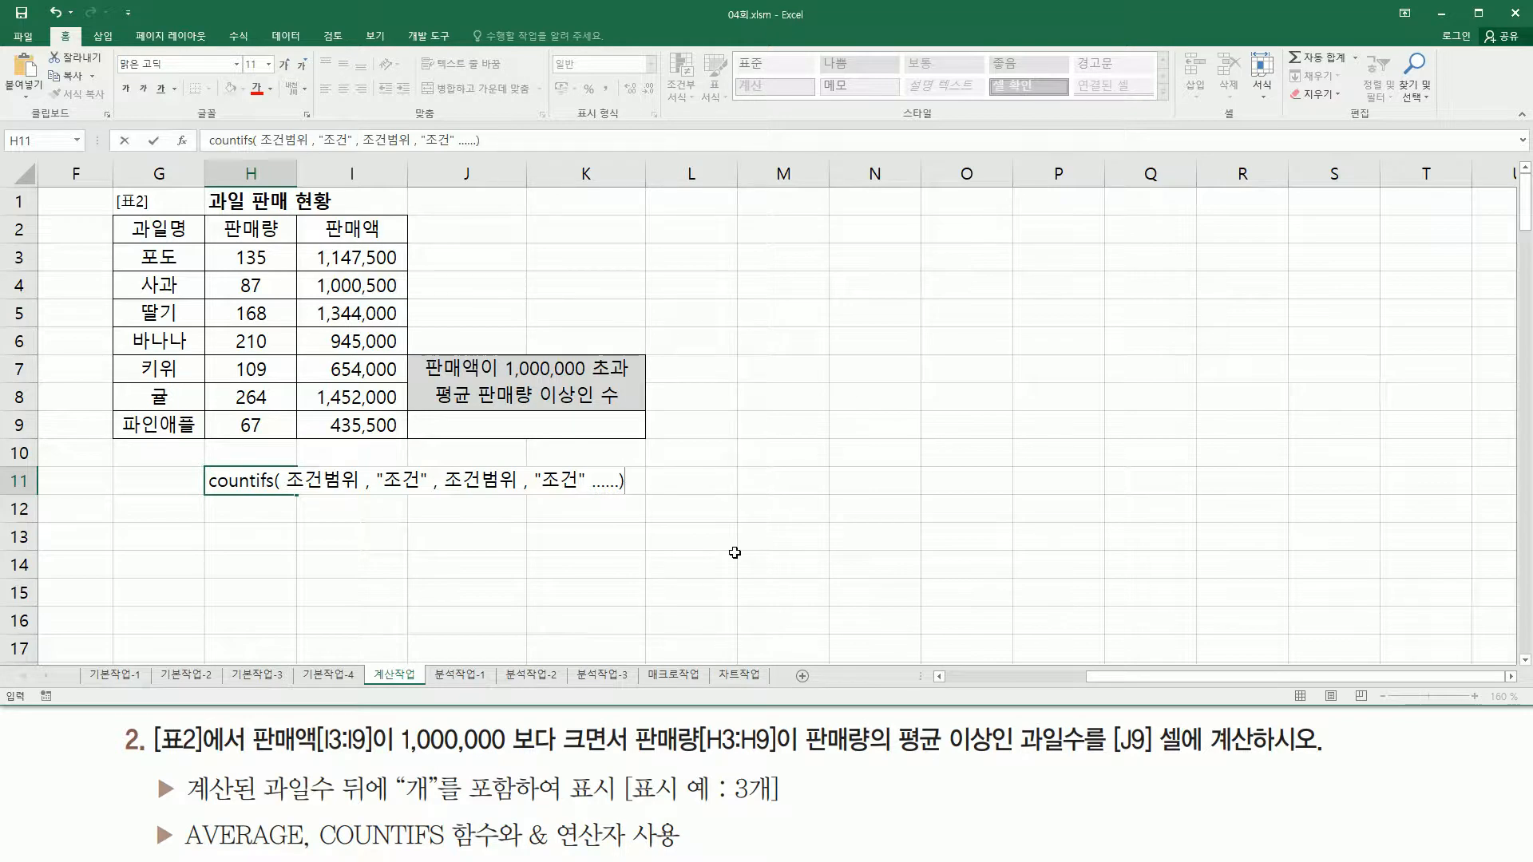
pyautogui.press('Return')
pyautogui.press('Return')
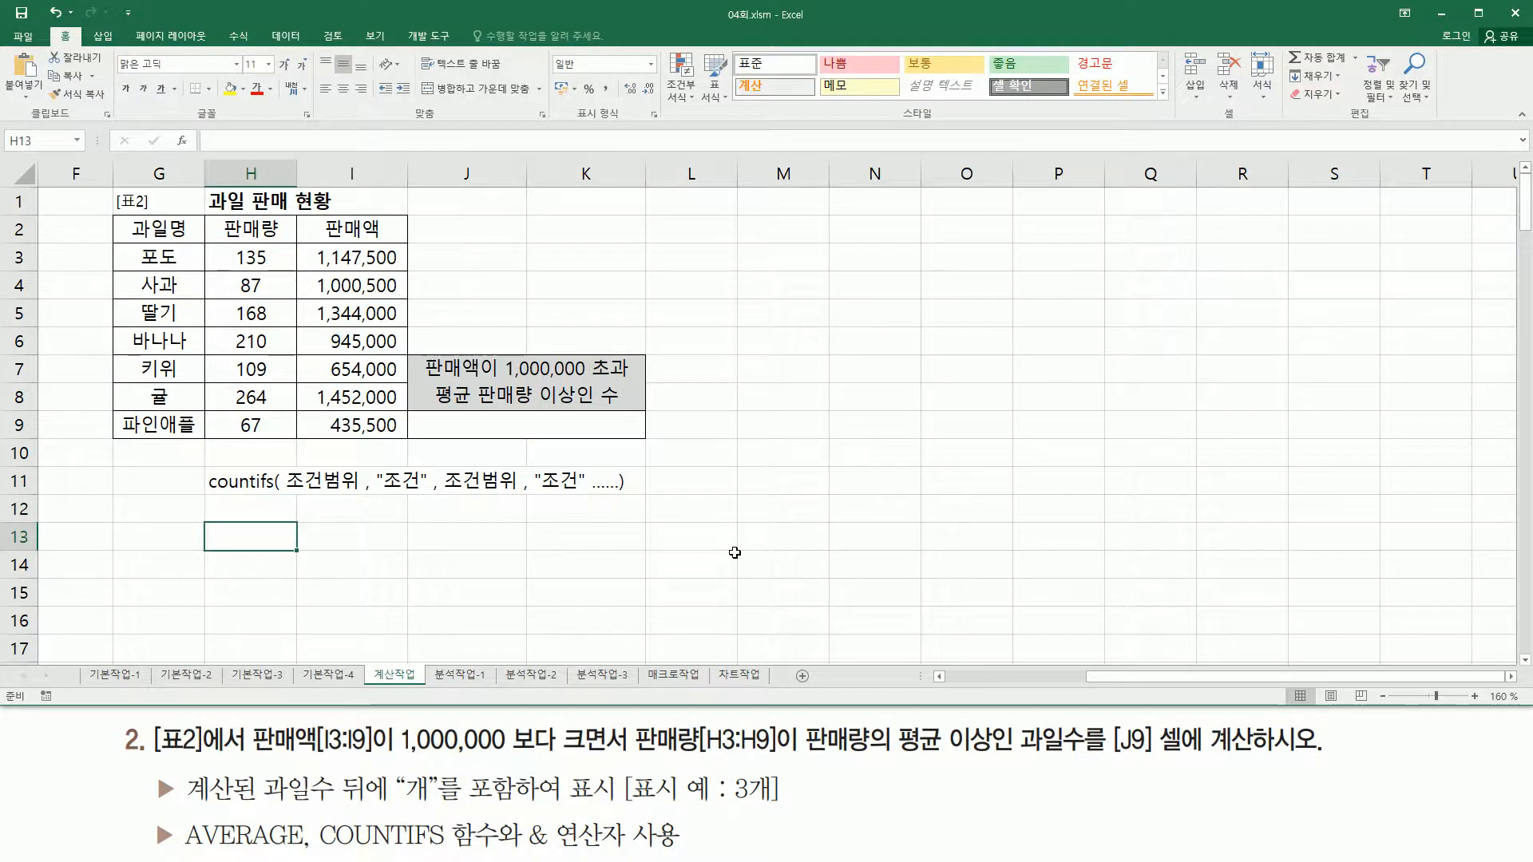
pyautogui.hotkey('ctrl', 'Down')
# Step: Copy the COUNTIFS syntax note from H11 into H12
pyautogui.click(261, 483)
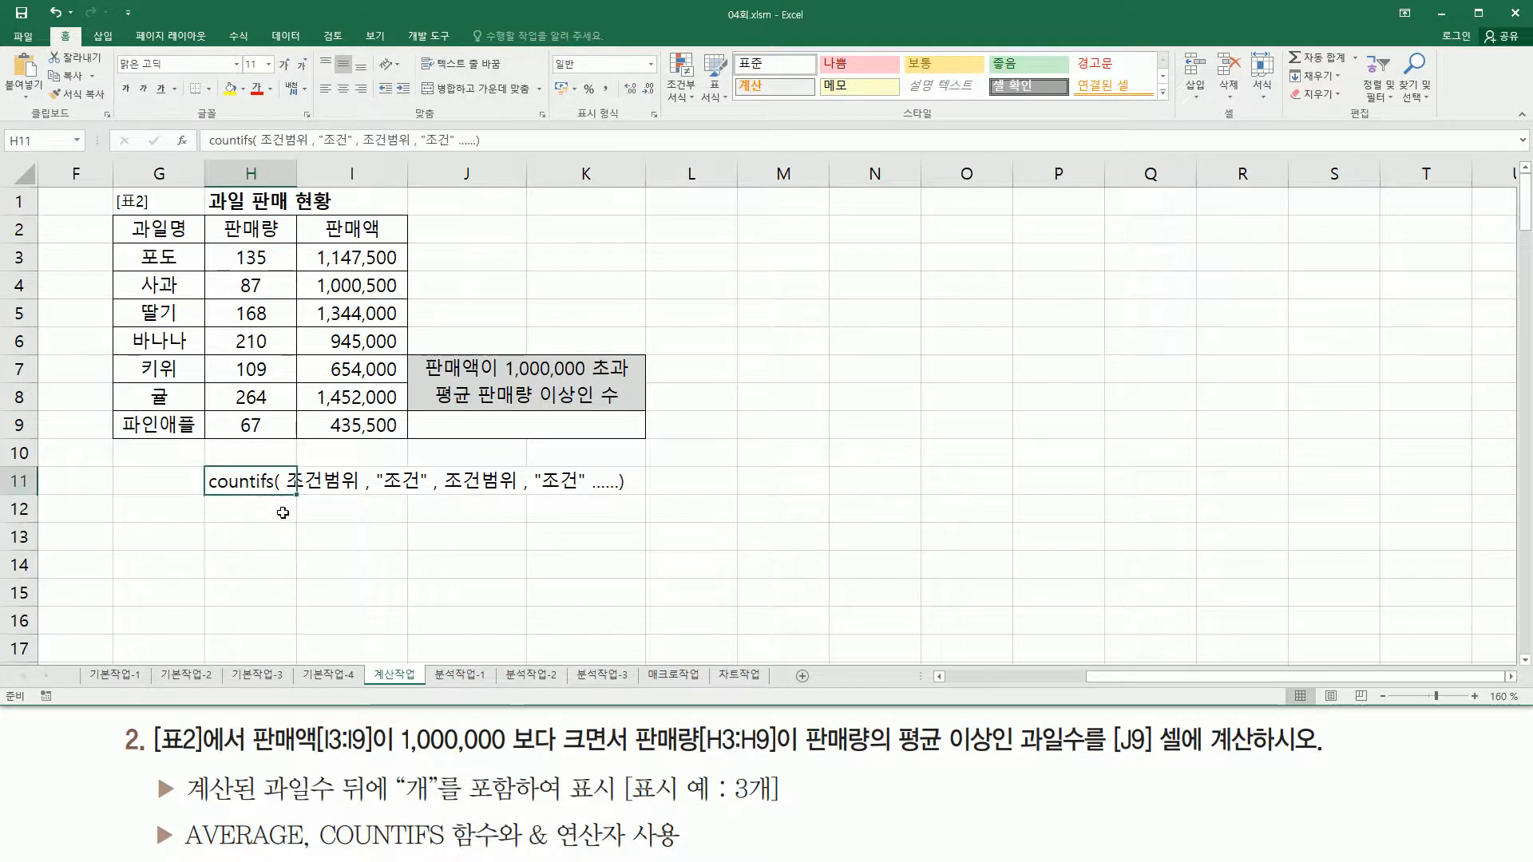
pyautogui.hotkey('ctrl', 'c')
pyautogui.click(281, 515)
pyautogui.hotkey('ctrl', 'v')
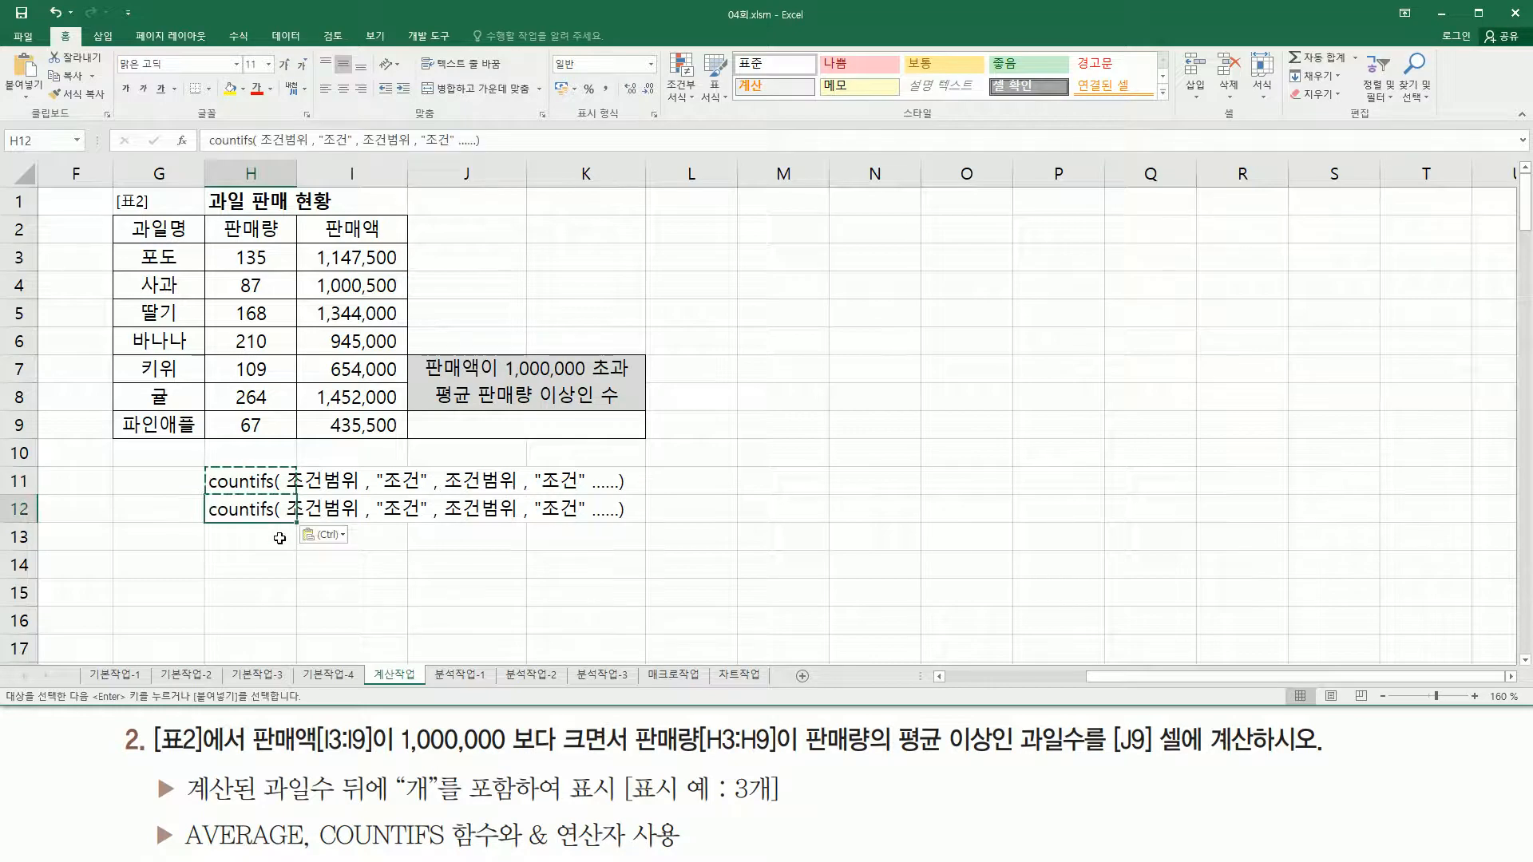
# Step: Change the function name in the H12 syntax note to sumifs
pyautogui.doubleClick(249, 513)
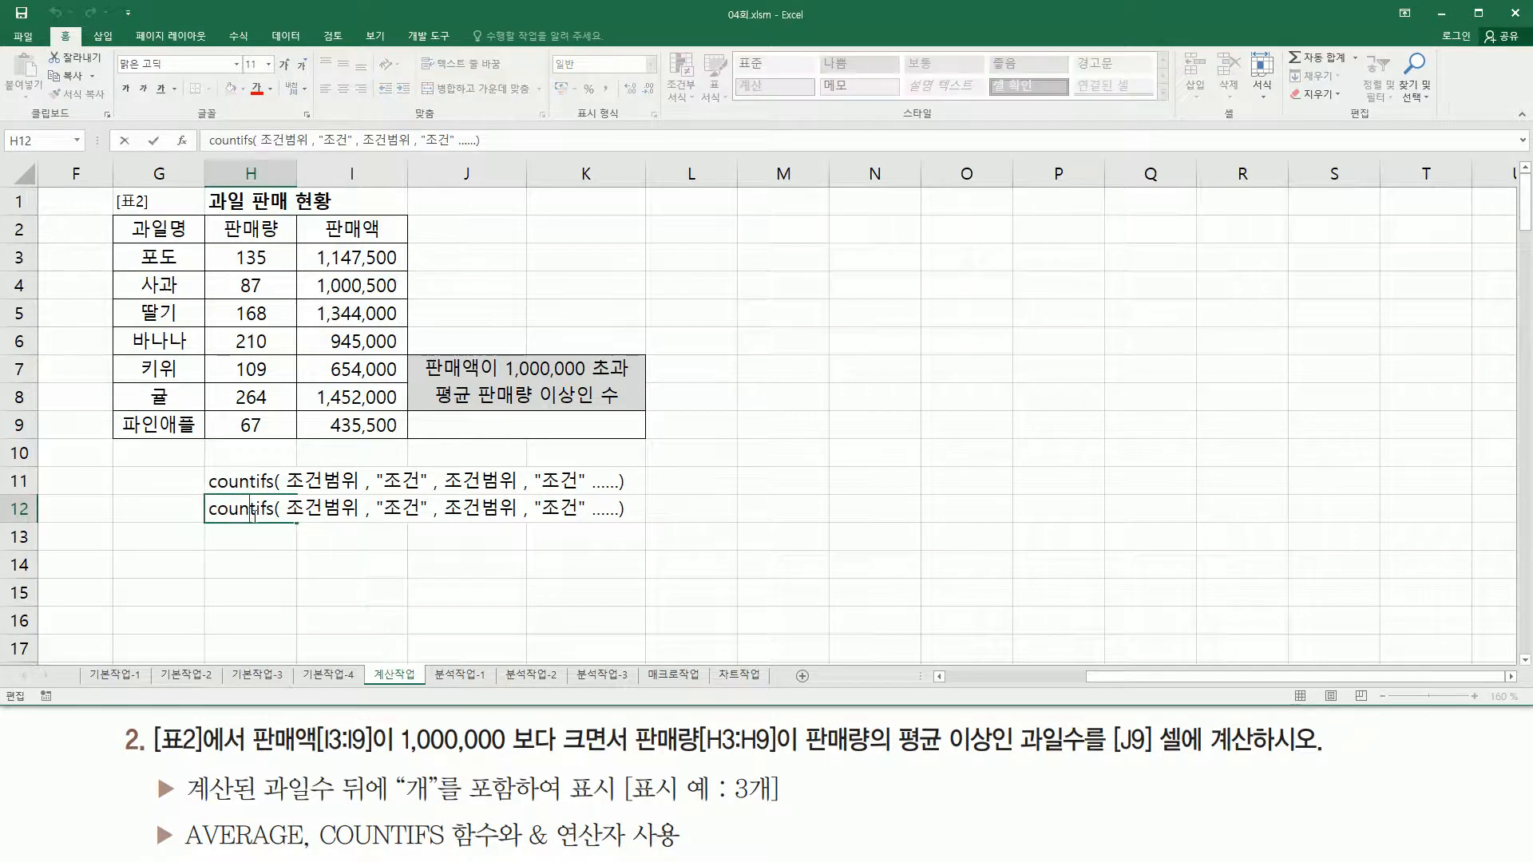
pyautogui.moveTo(254, 515); pyautogui.dragTo(185, 505)
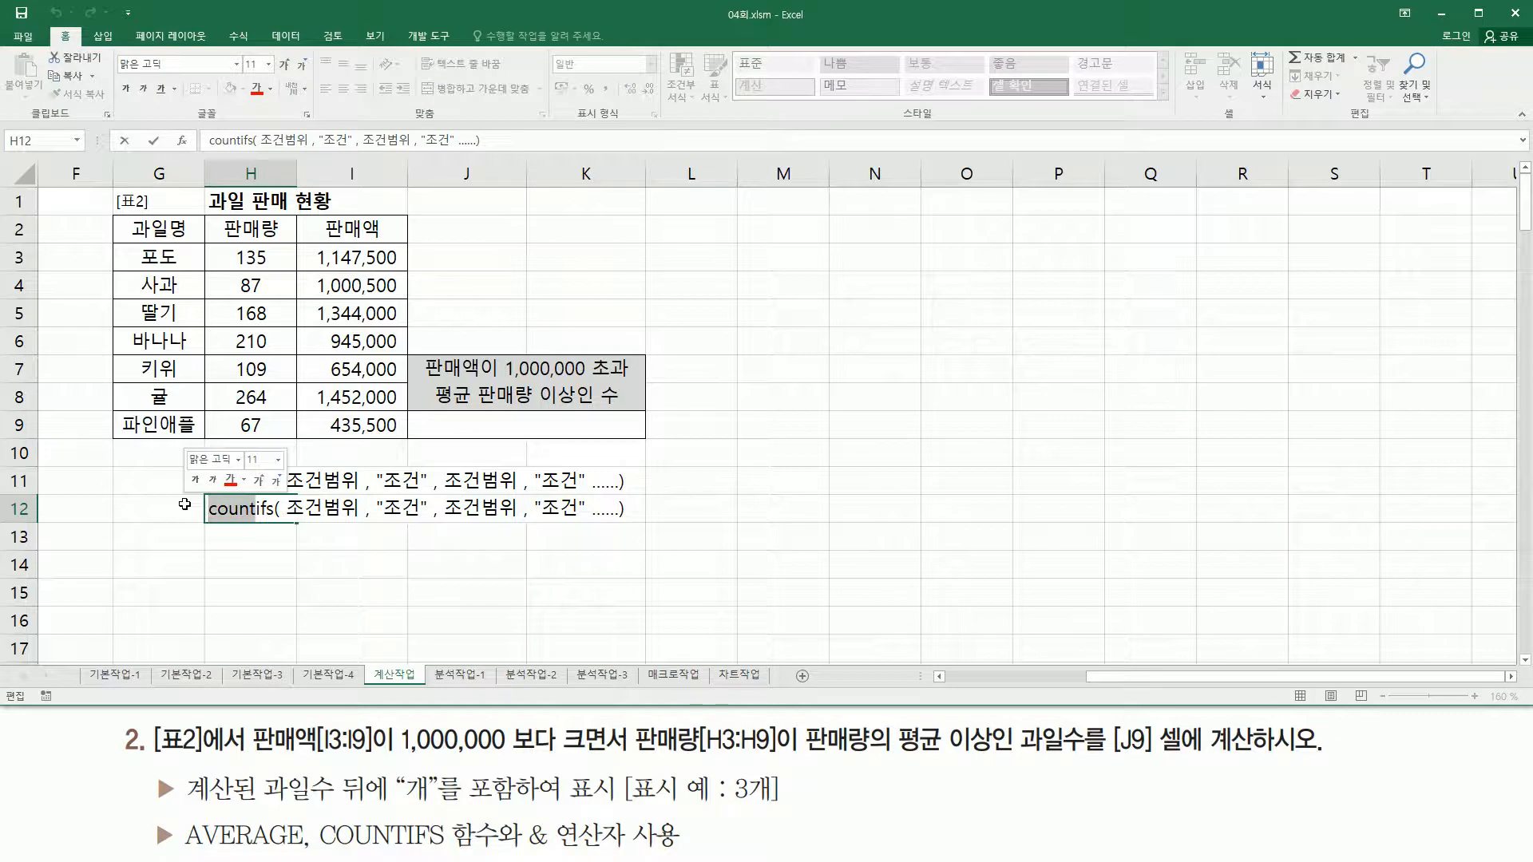
pyautogui.press('BackSpace')
pyautogui.write('sum')
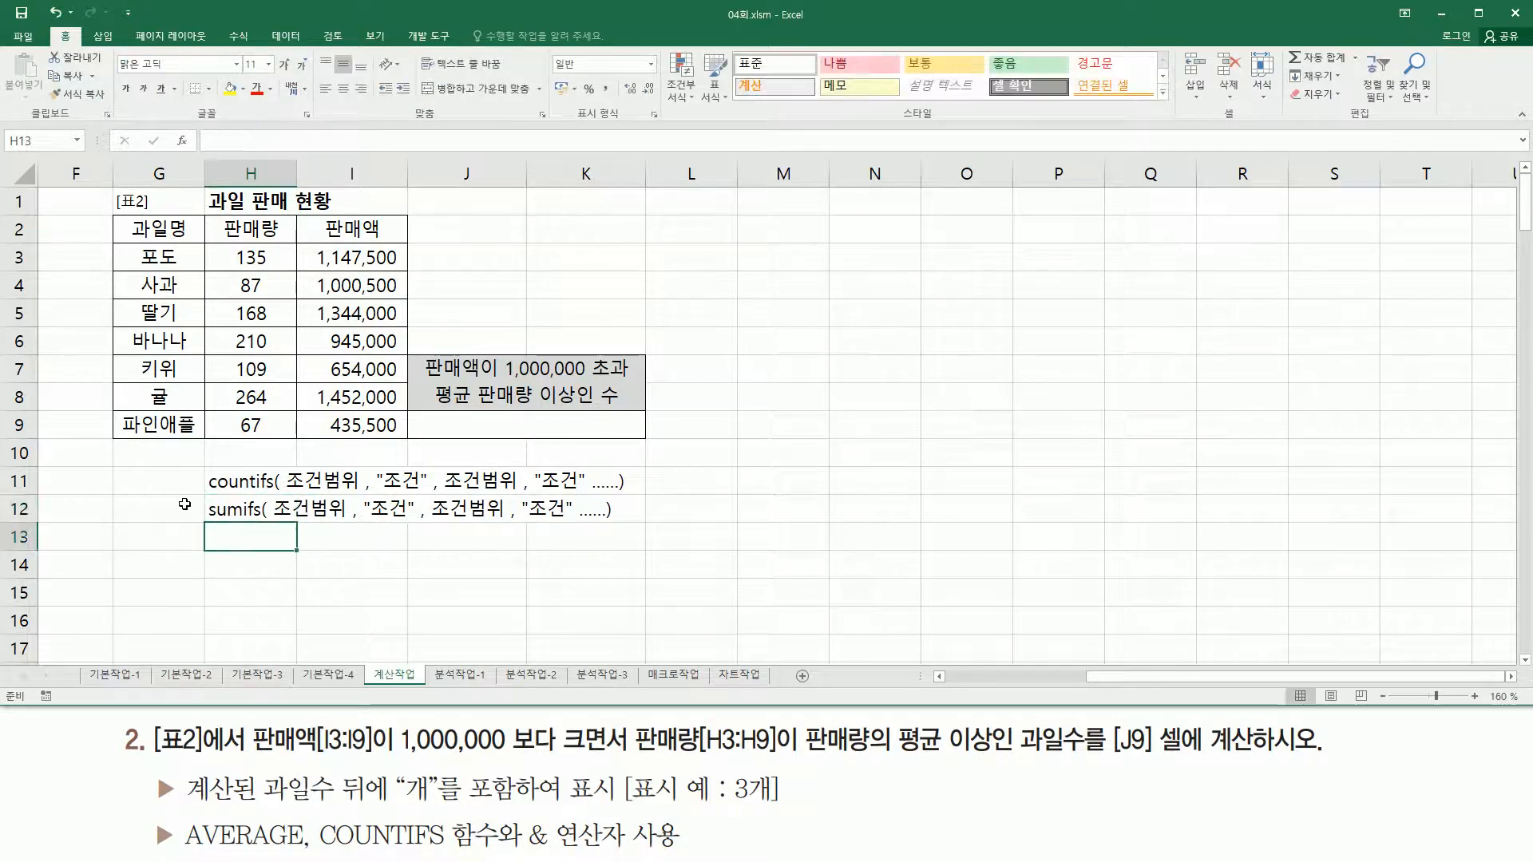
# Step: Insert the argument 계산범위 , before the first 조건범위 in the sumifs note in H12
pyautogui.press('End')
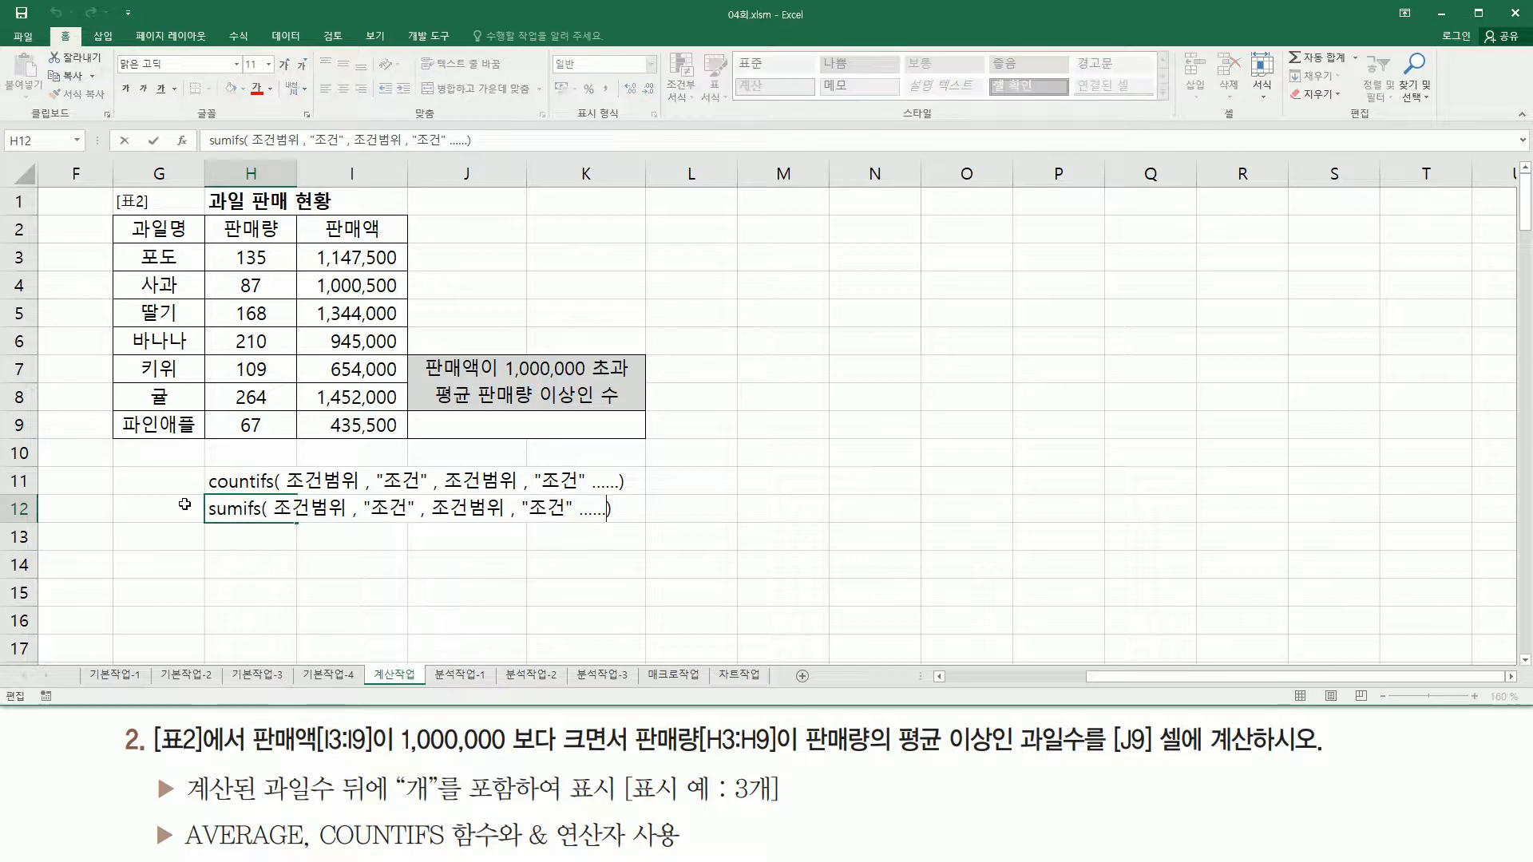
pyautogui.moveTo(285, 520); pyautogui.dragTo(562, 522)
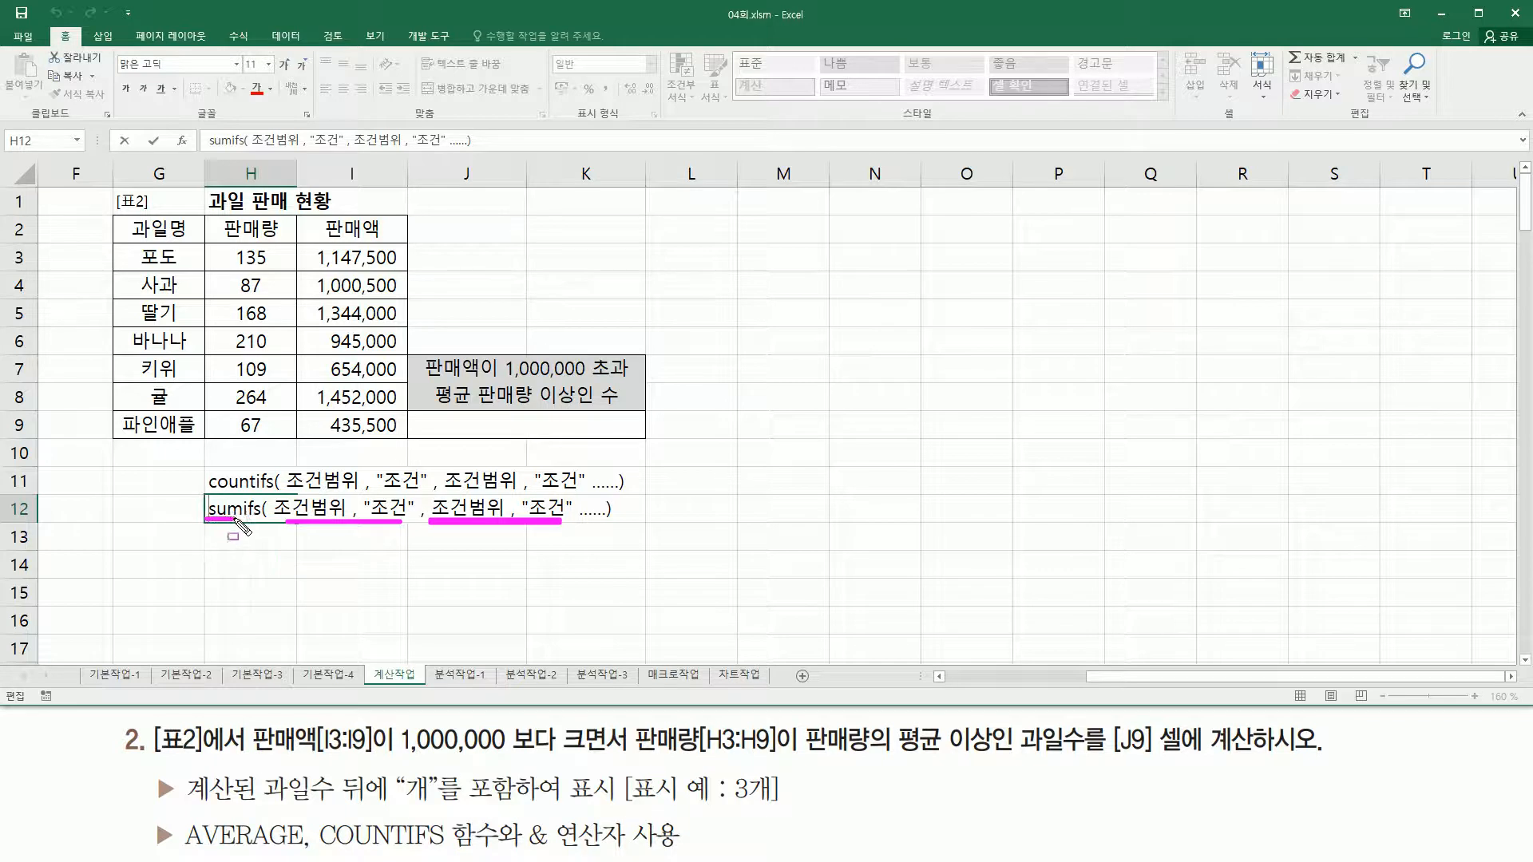
pyautogui.press('Escape')
pyautogui.click(281, 509)
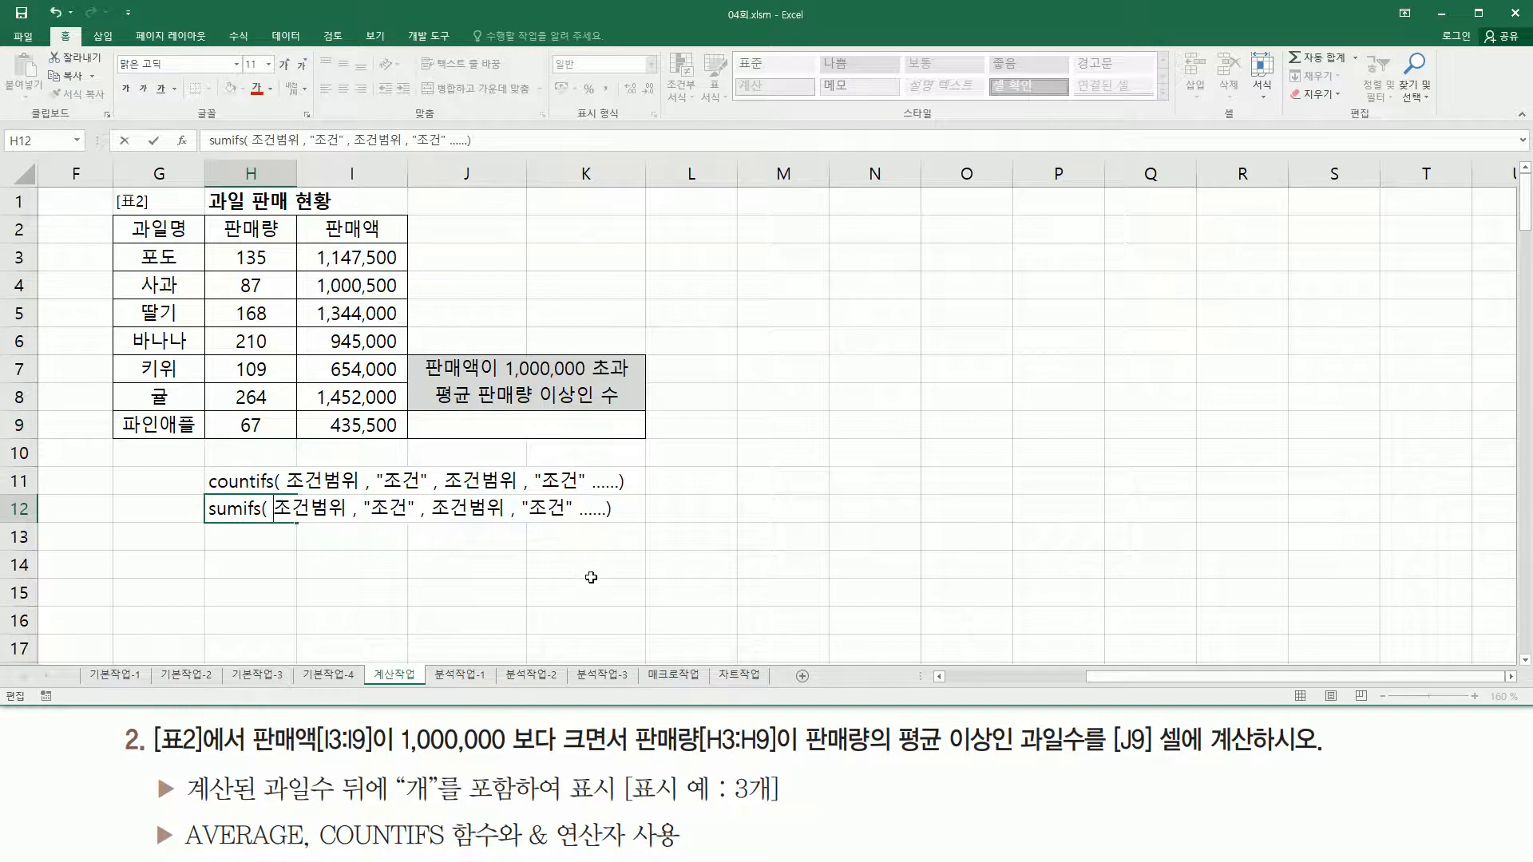
pyautogui.write('계산')
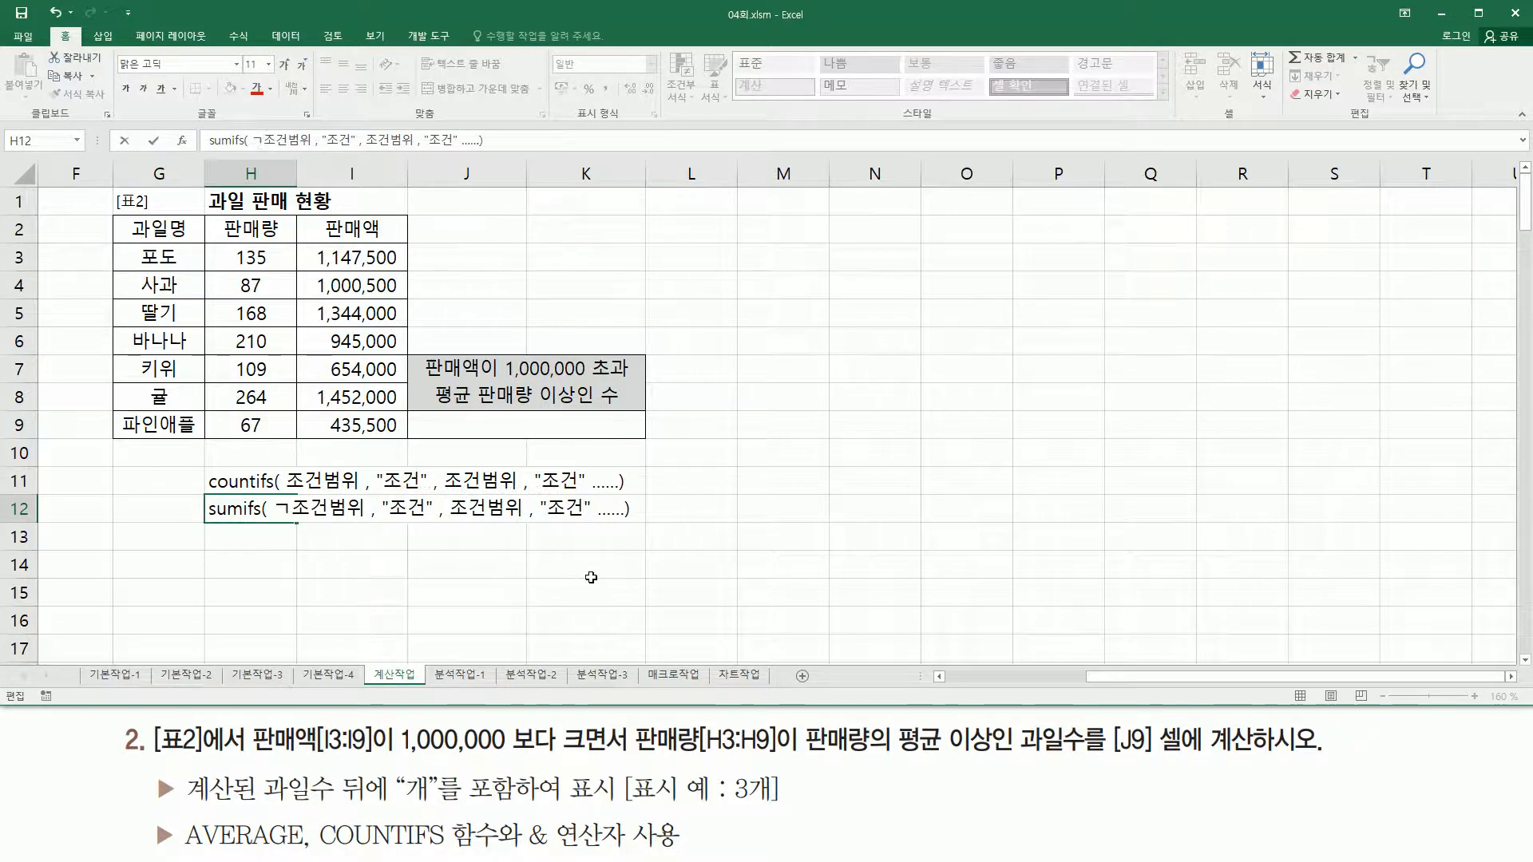
pyautogui.write('범위 ,')
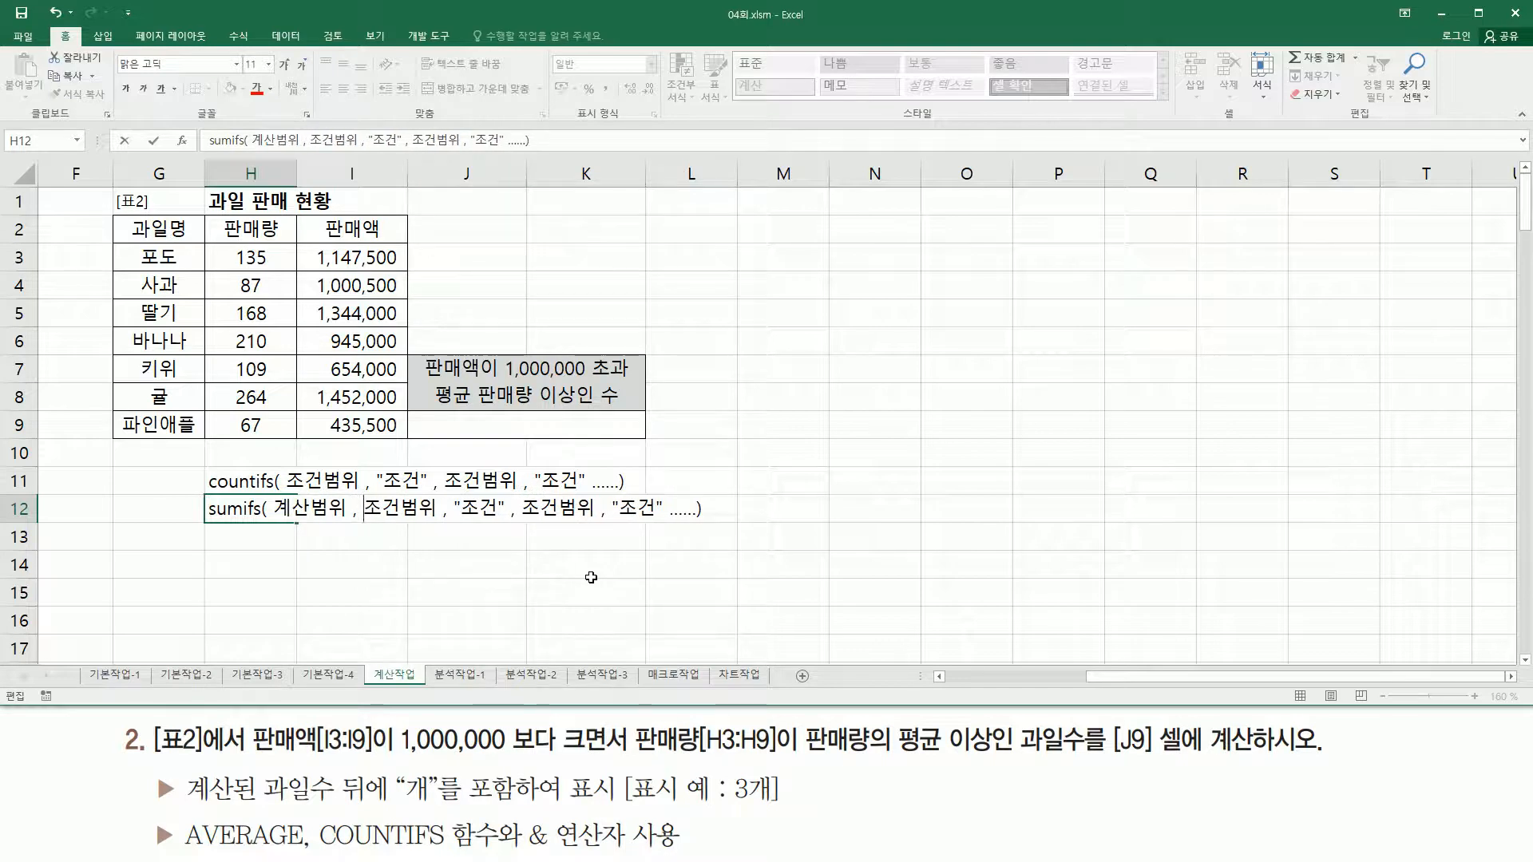
pyautogui.press('Return')
# Step: Copy the sumifs syntax note from H12 into H13
pyautogui.press('Up')
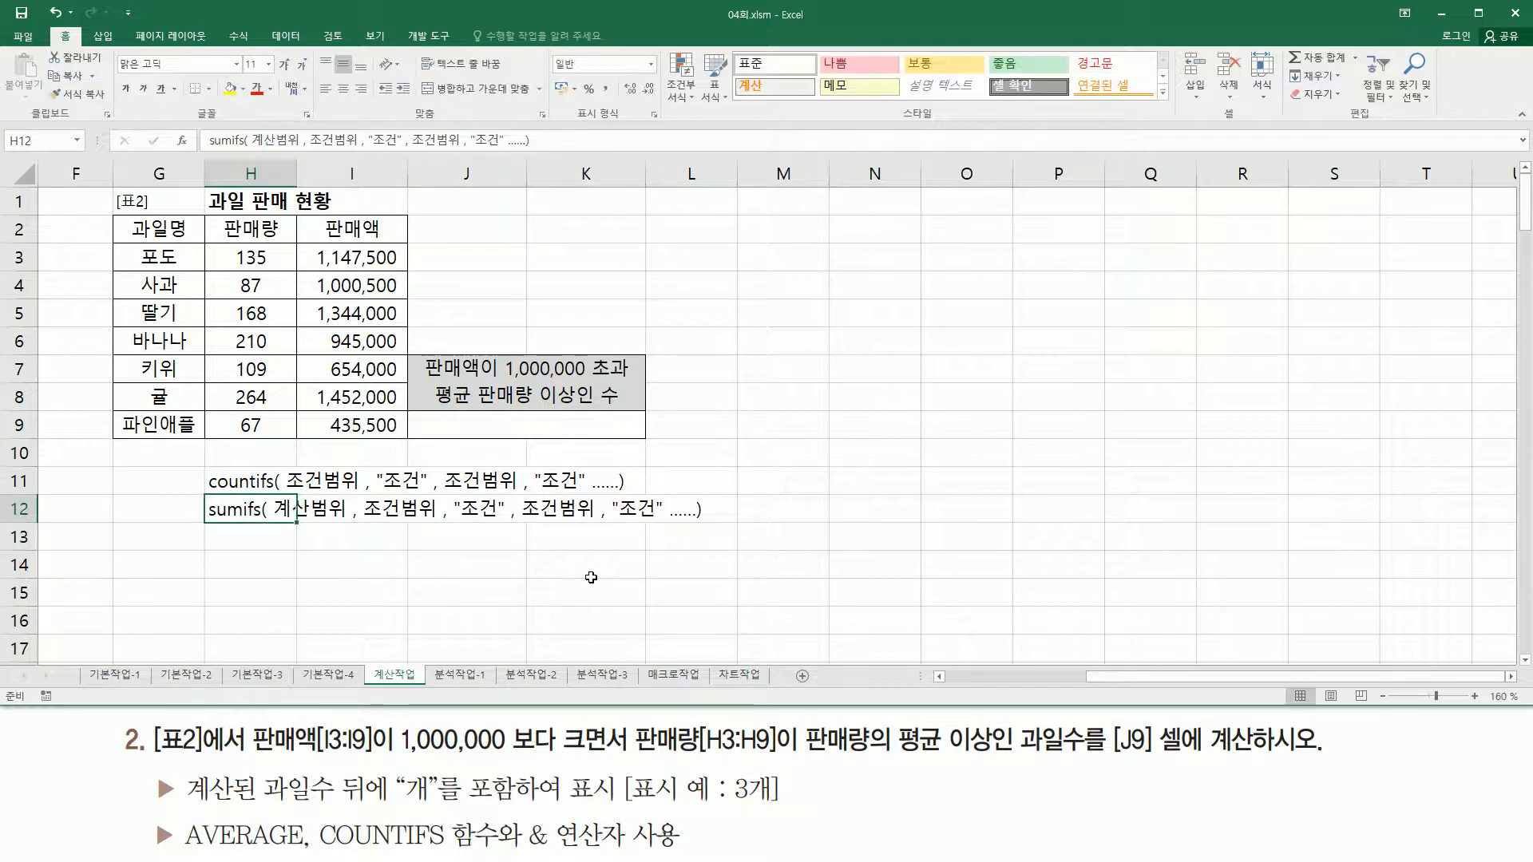
pyautogui.hotkey('ctrl', 'c')
pyautogui.press('Down')
pyautogui.hotkey('ctrl', 'v')
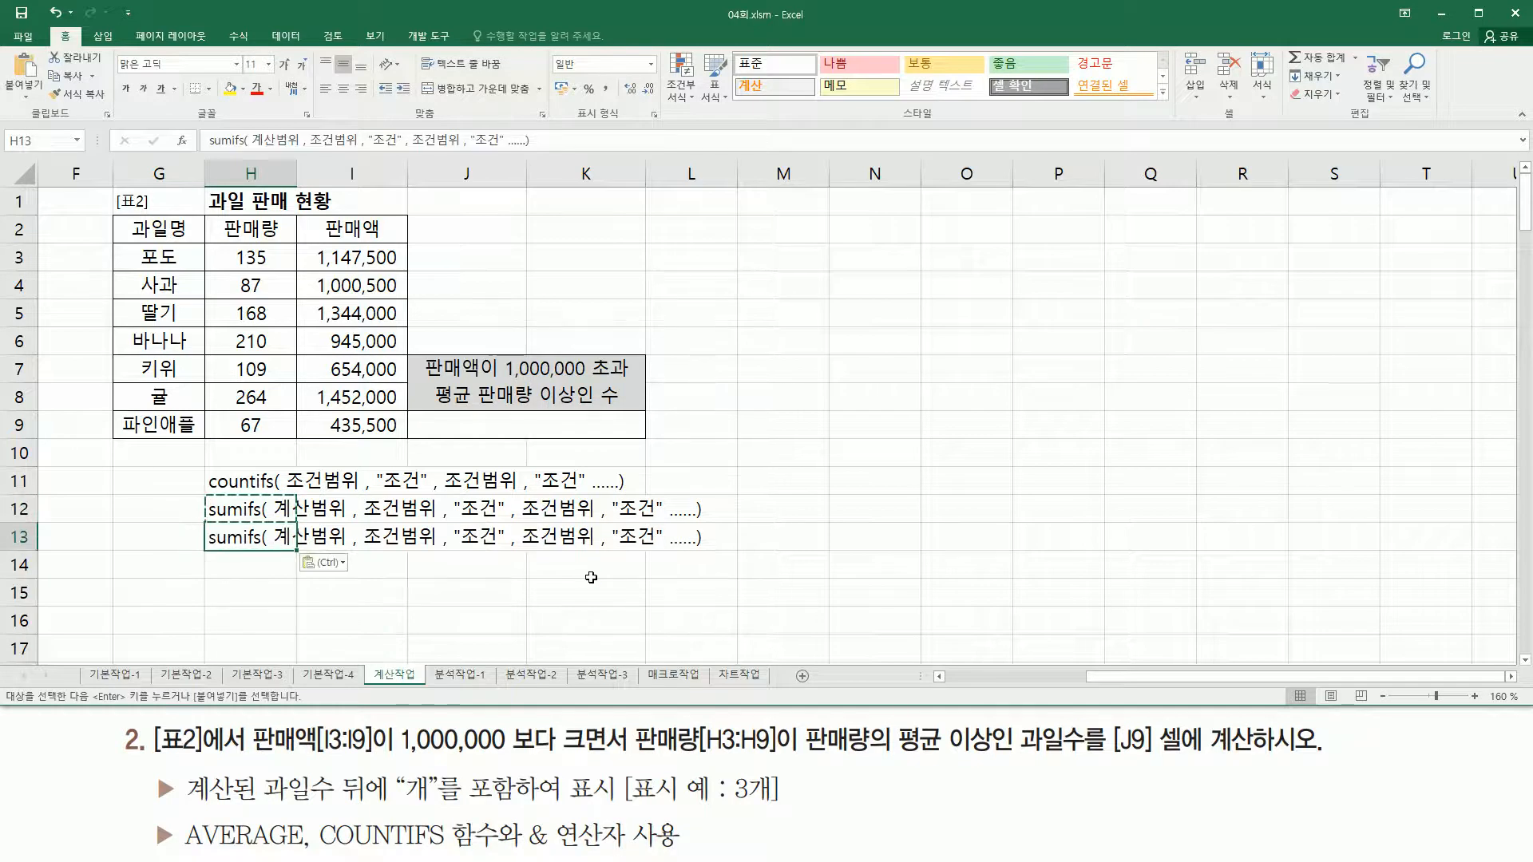
# Step: Change the function name in the H13 syntax note to averageifs
pyautogui.press('F2')
pyautogui.press('Home')
pyautogui.press('Delete')
pyautogui.press('Delete')
pyautogui.press('Delete')
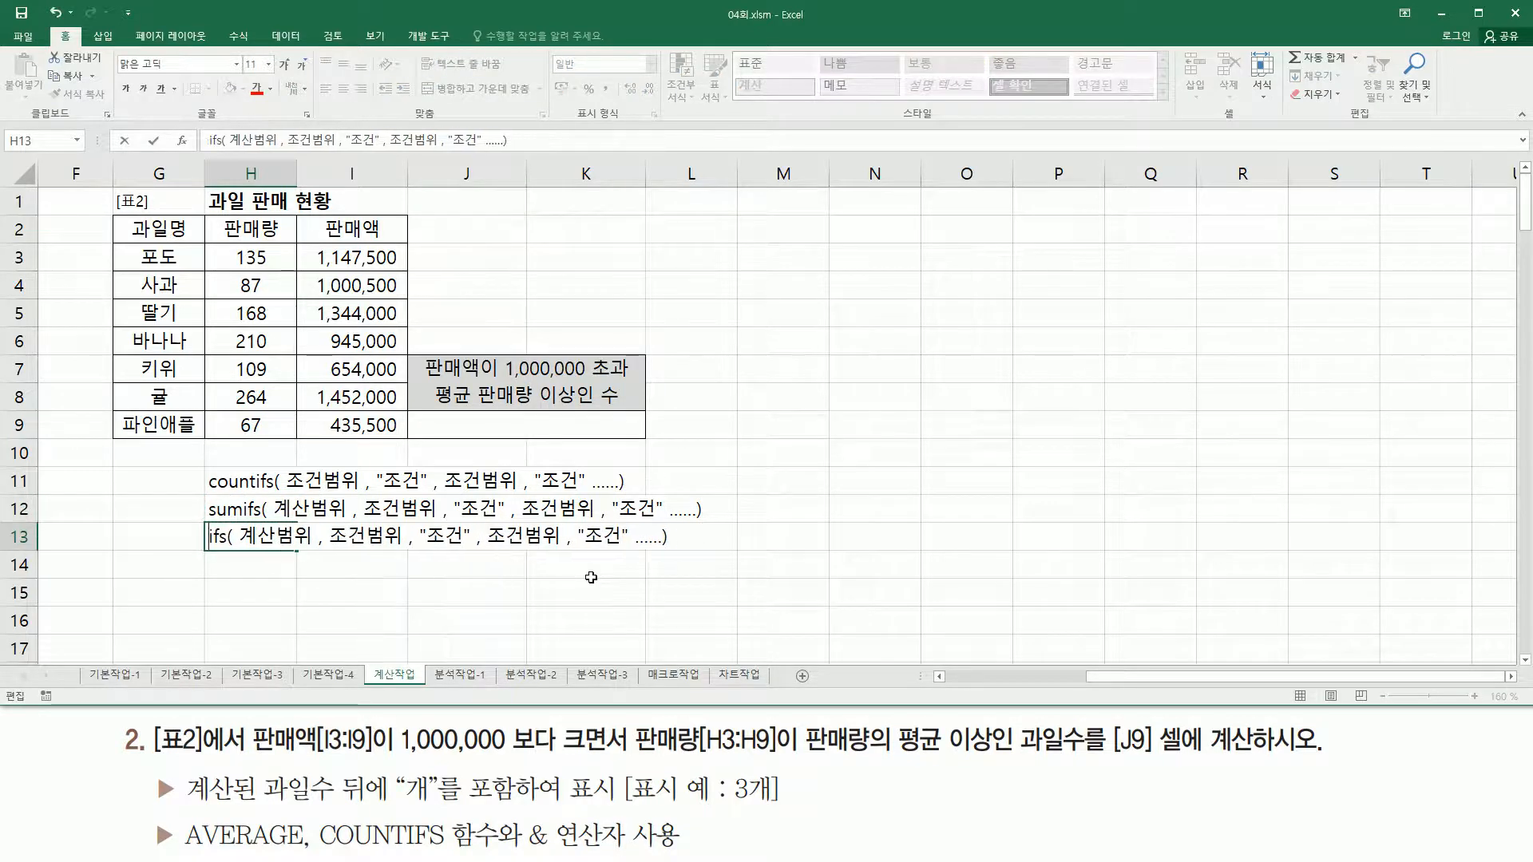
pyautogui.write('average')
pyautogui.press('Return')
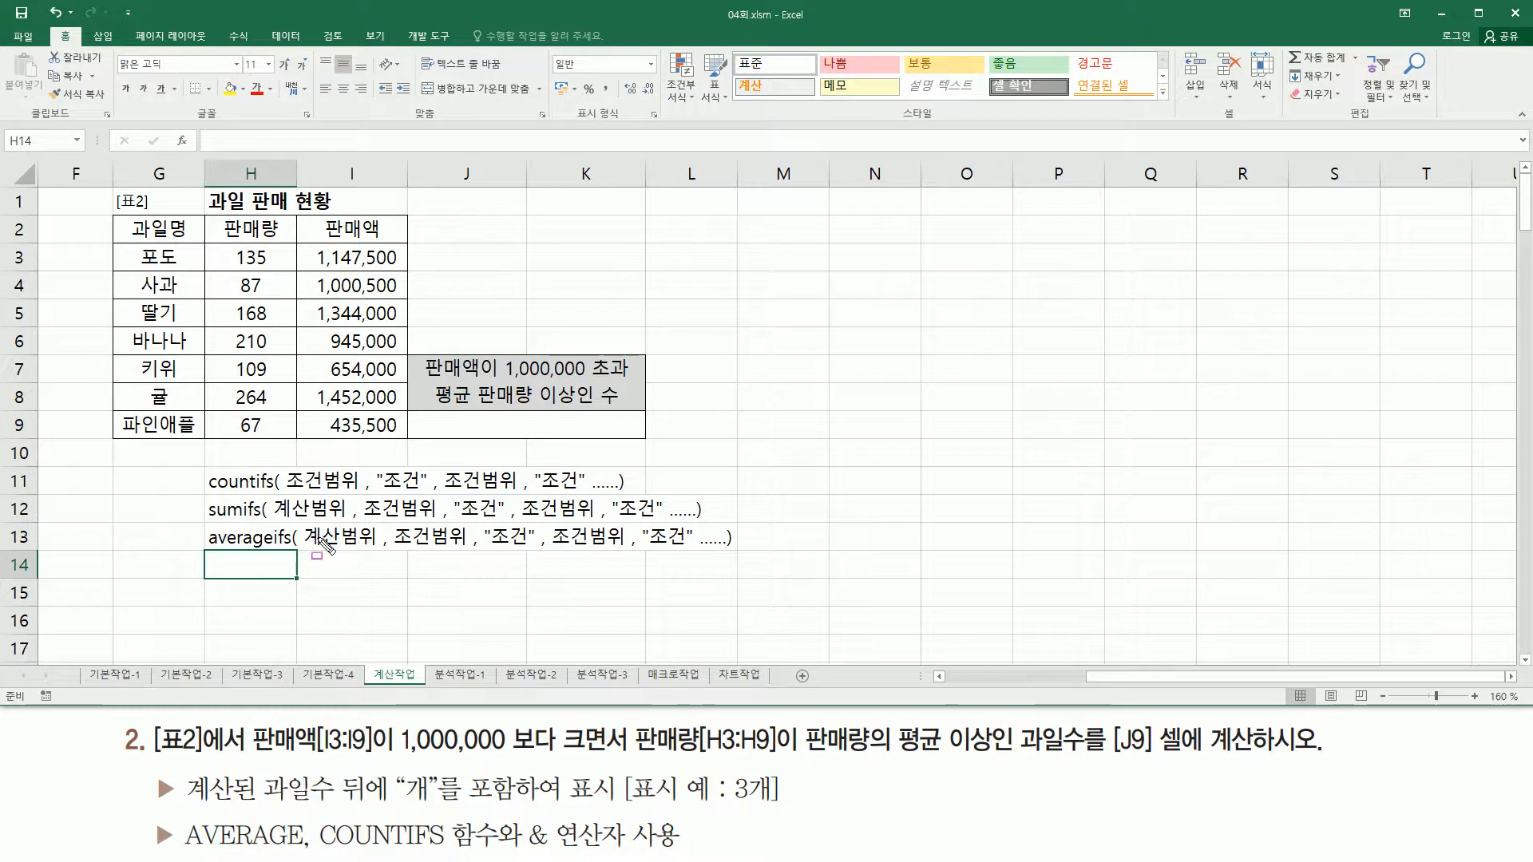
# Step: Start a COUNTIFS formula in J9 with the 판매액 range I3:I9 and the criterion ">1000000"
pyautogui.click(503, 426)
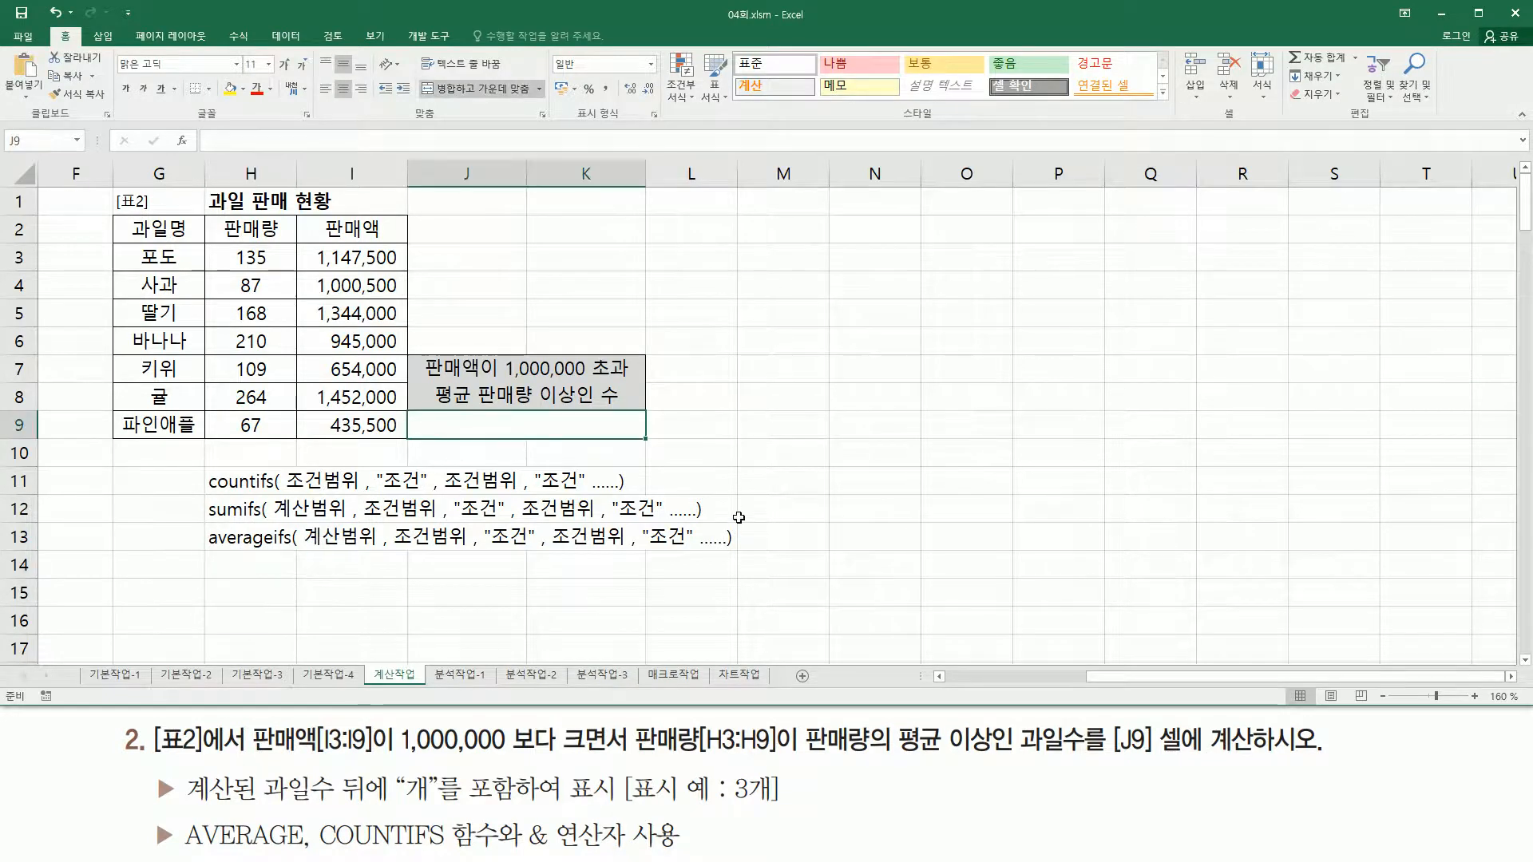
pyautogui.write('=')
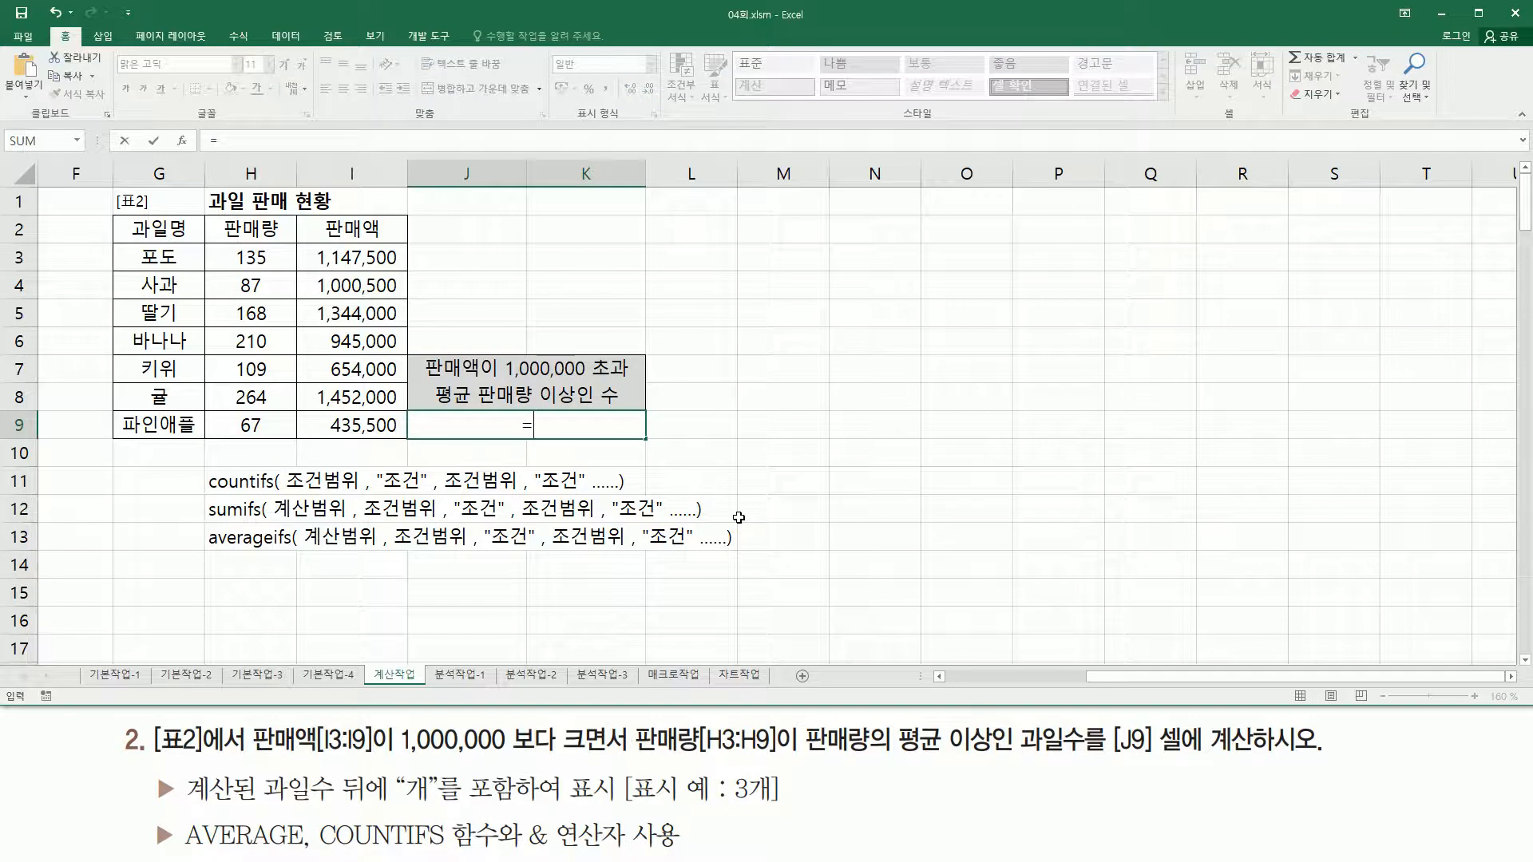
pyautogui.write('개')
pyautogui.press('BackSpace')
pyautogui.write('counti')
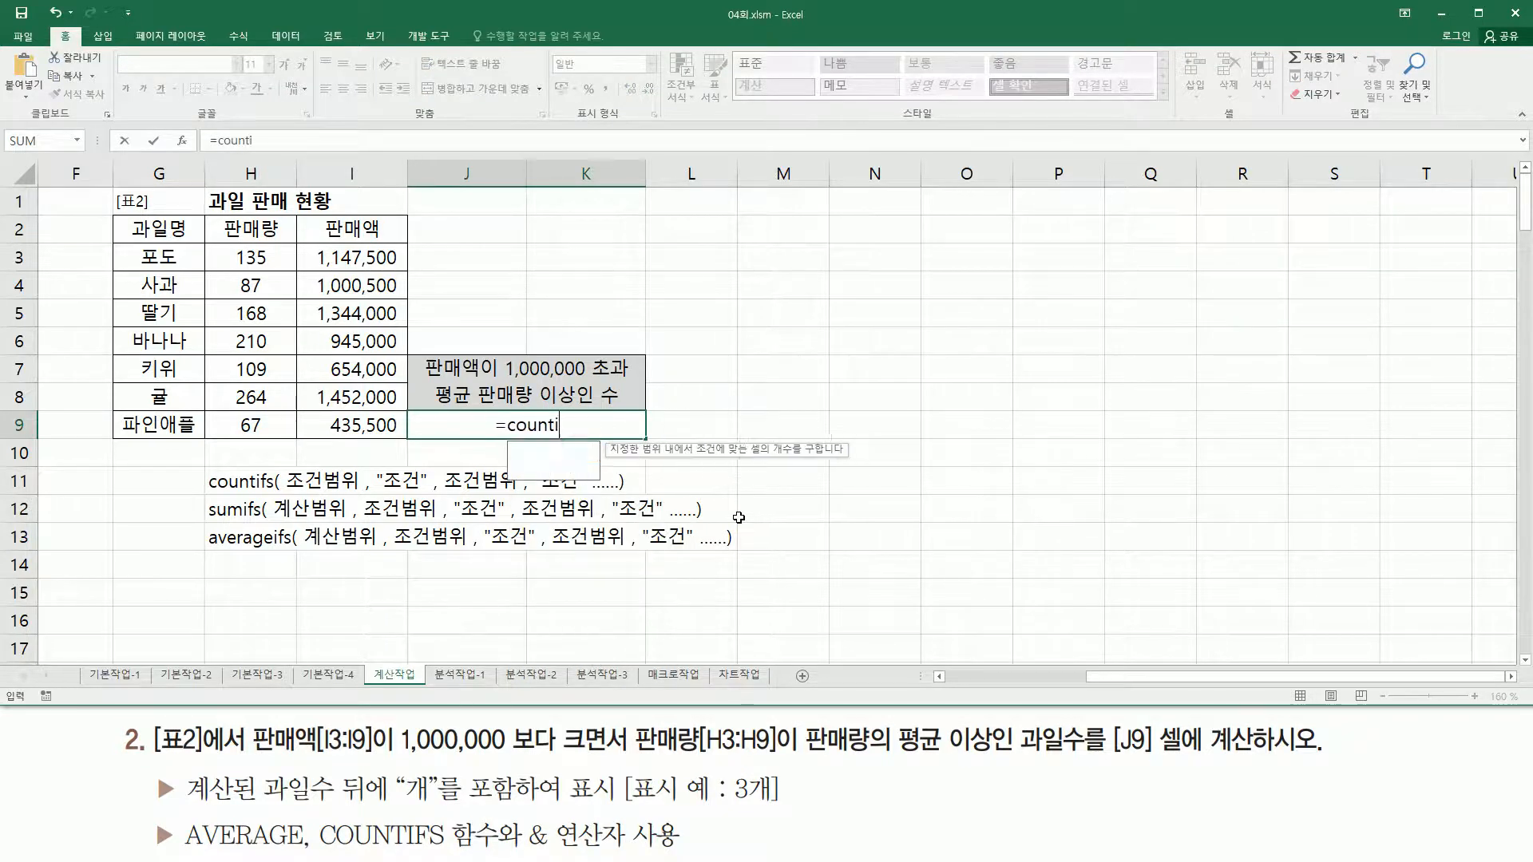
pyautogui.write('fs(')
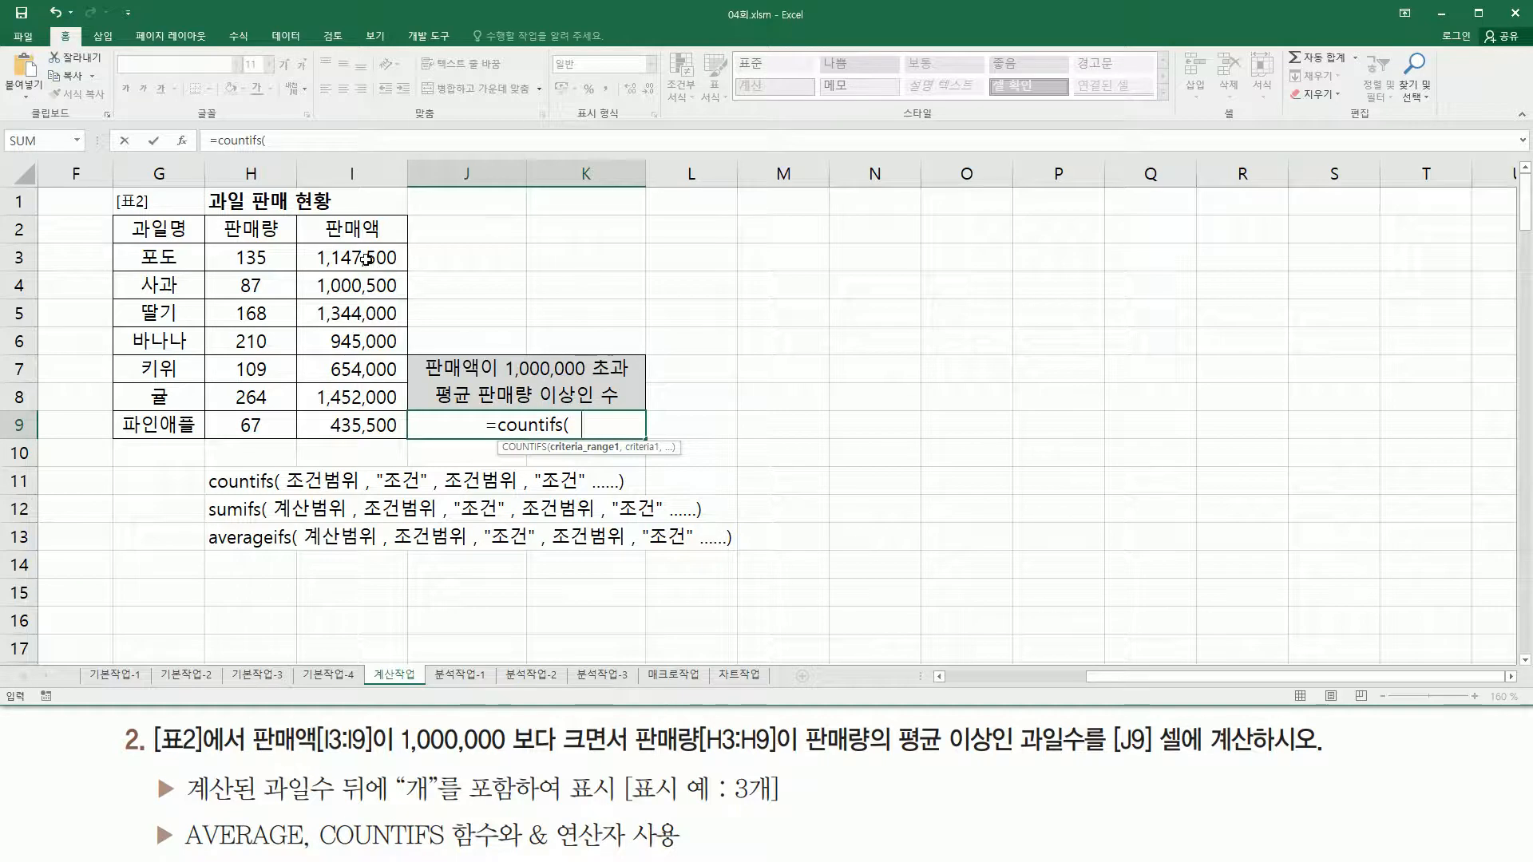
pyautogui.moveTo(365, 256); pyautogui.dragTo(305, 430)
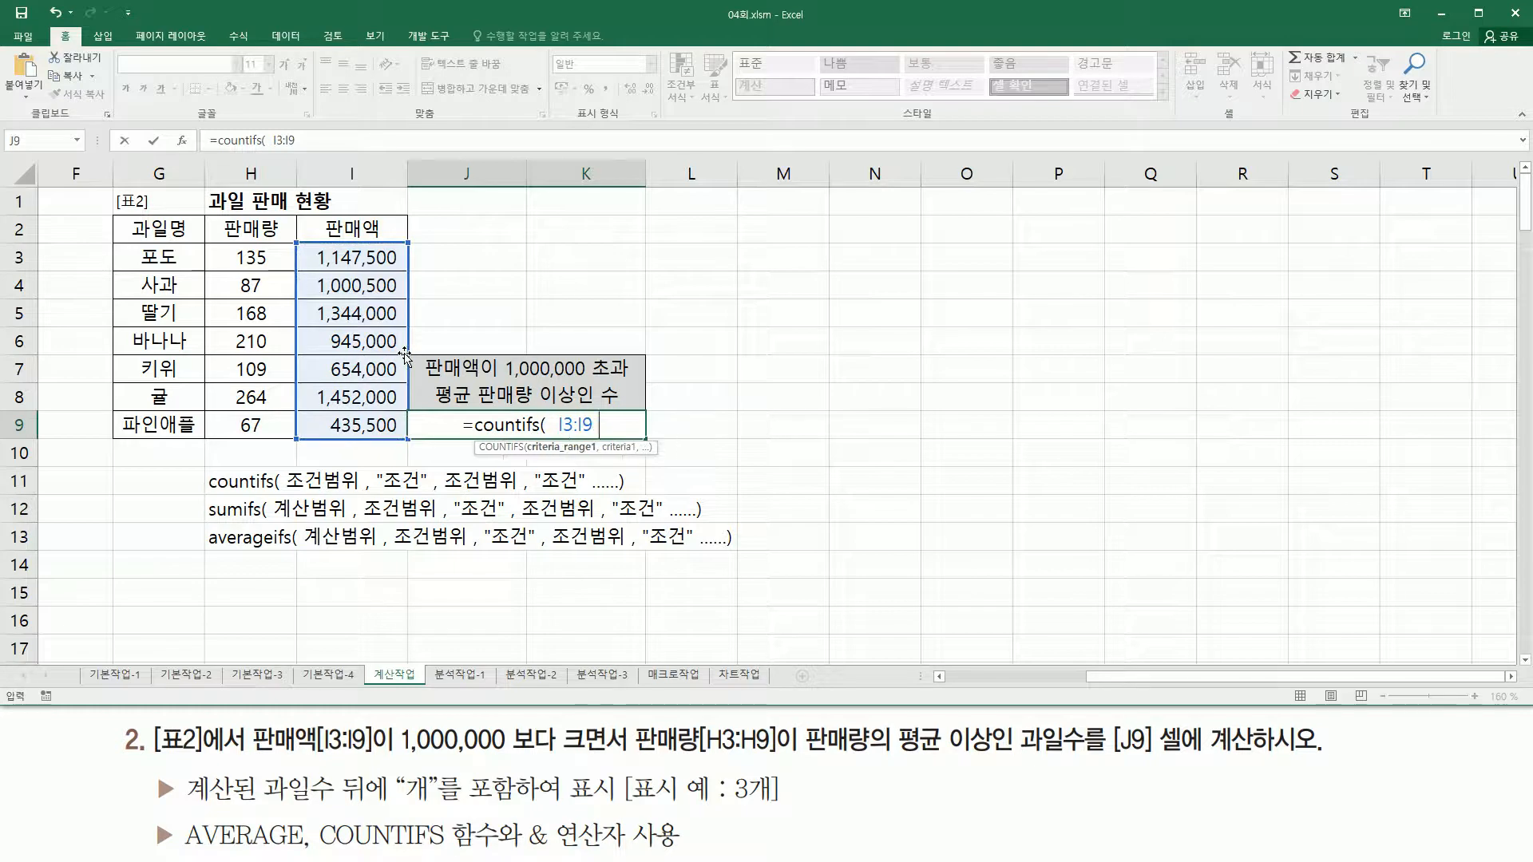
pyautogui.write(', ')
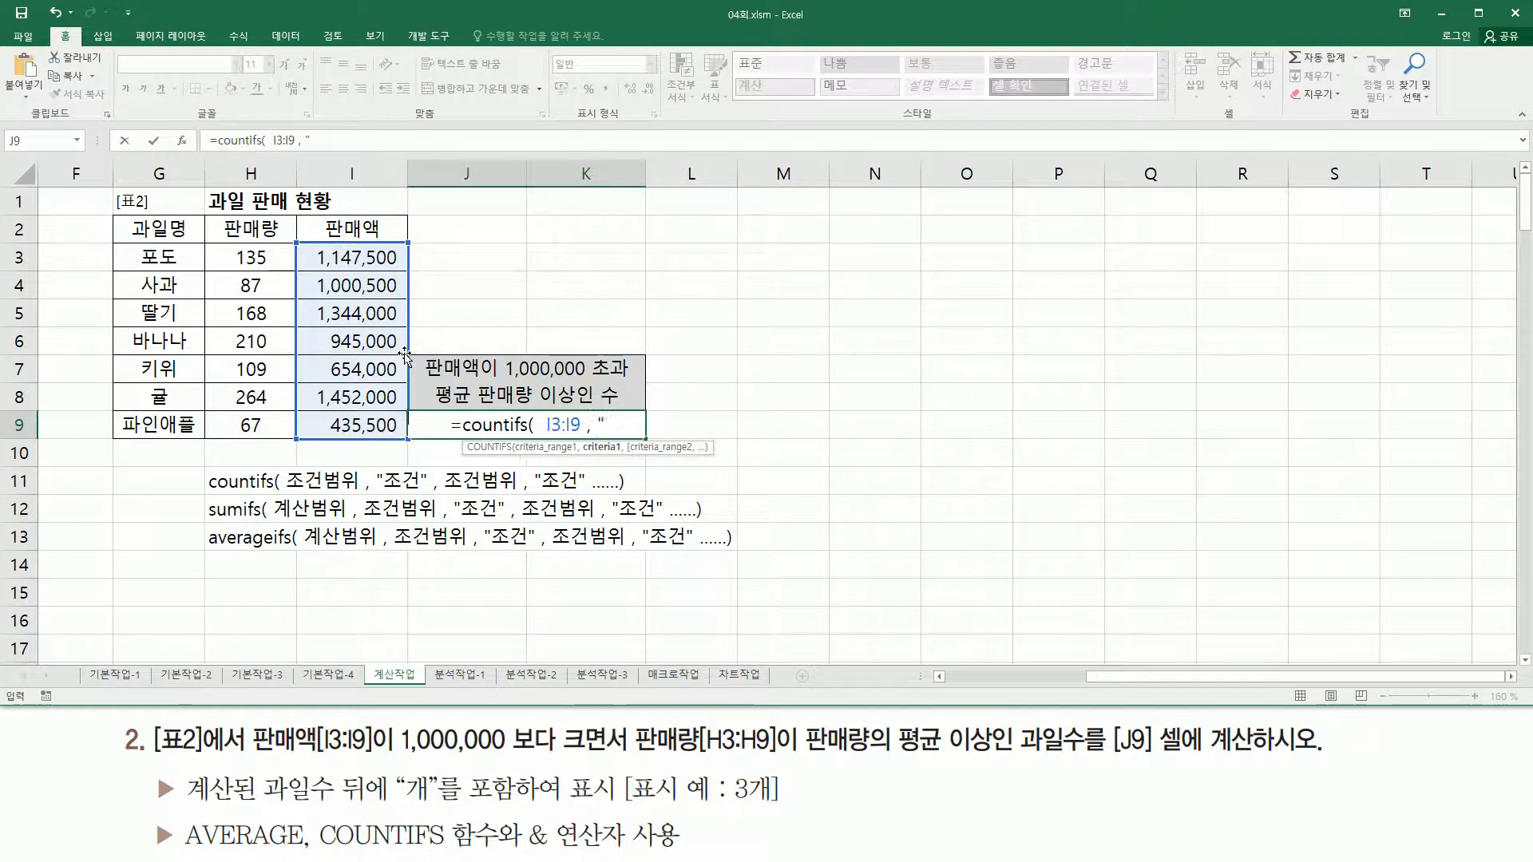
pyautogui.write('">')
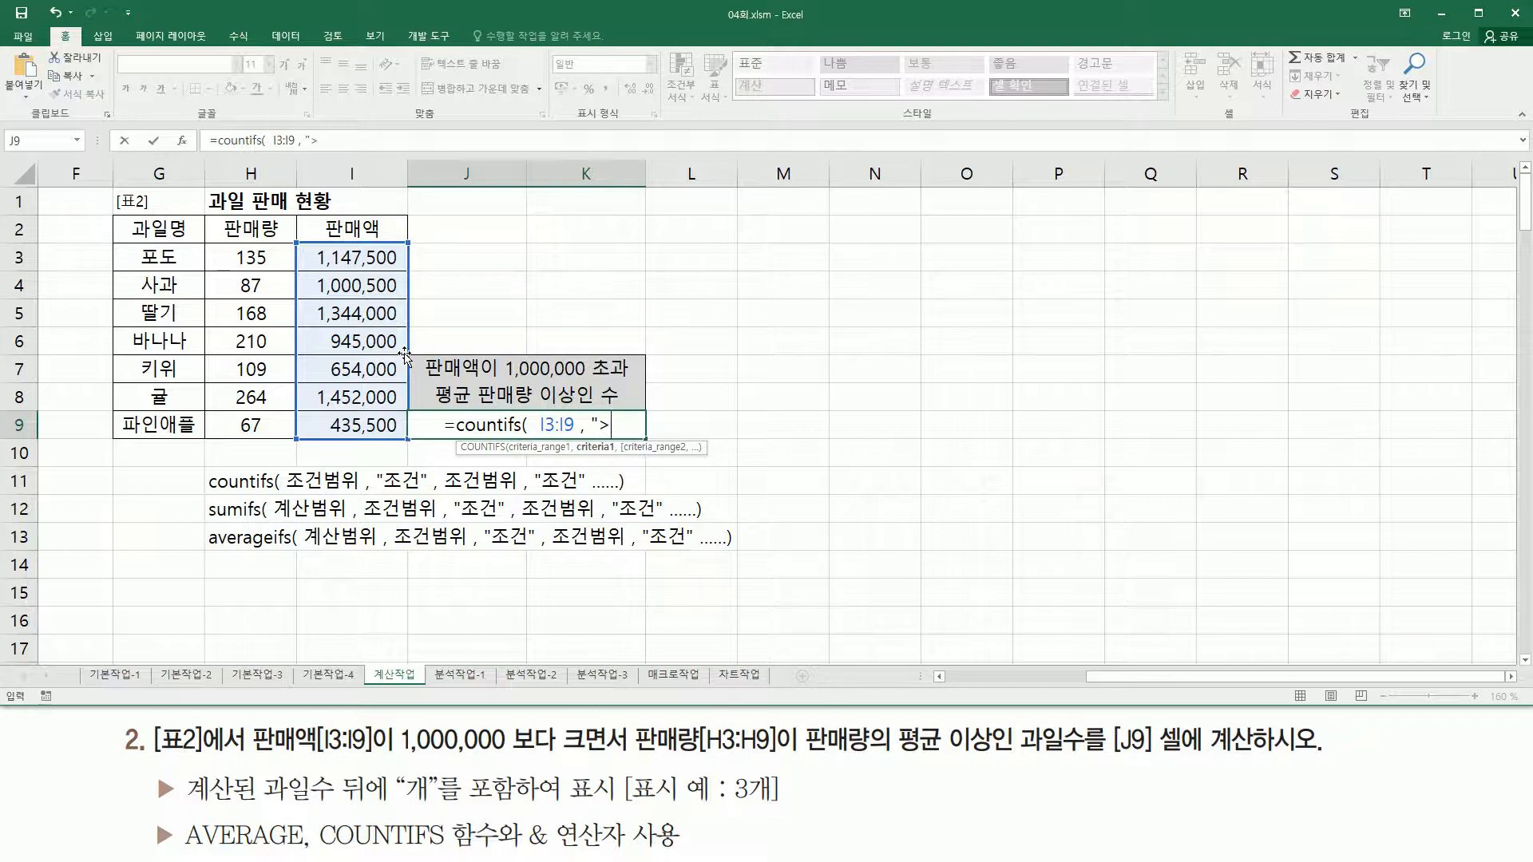
pyautogui.write('1')
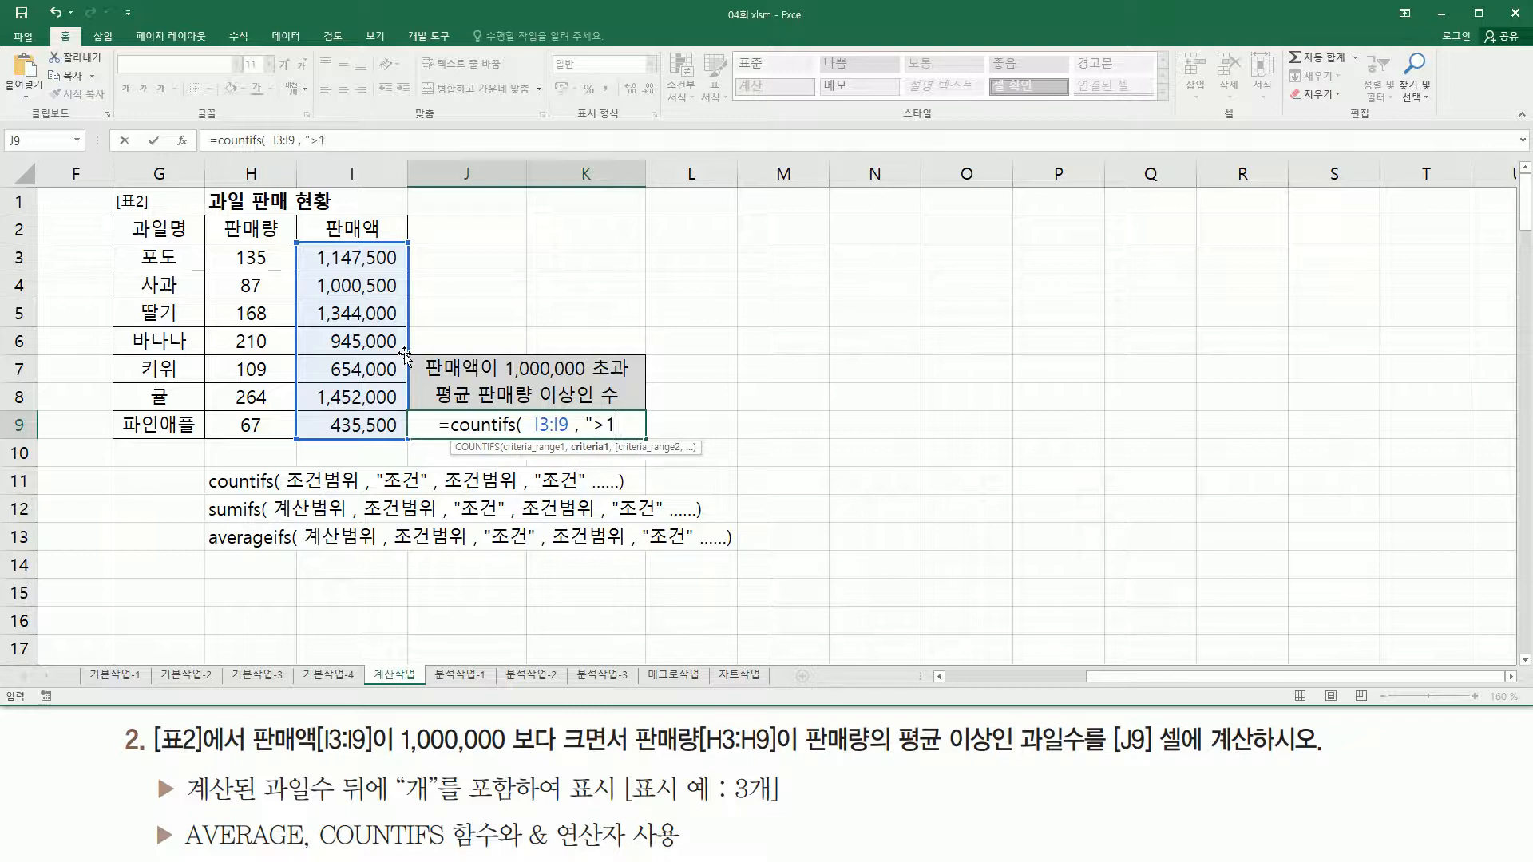
pyautogui.write('000000')
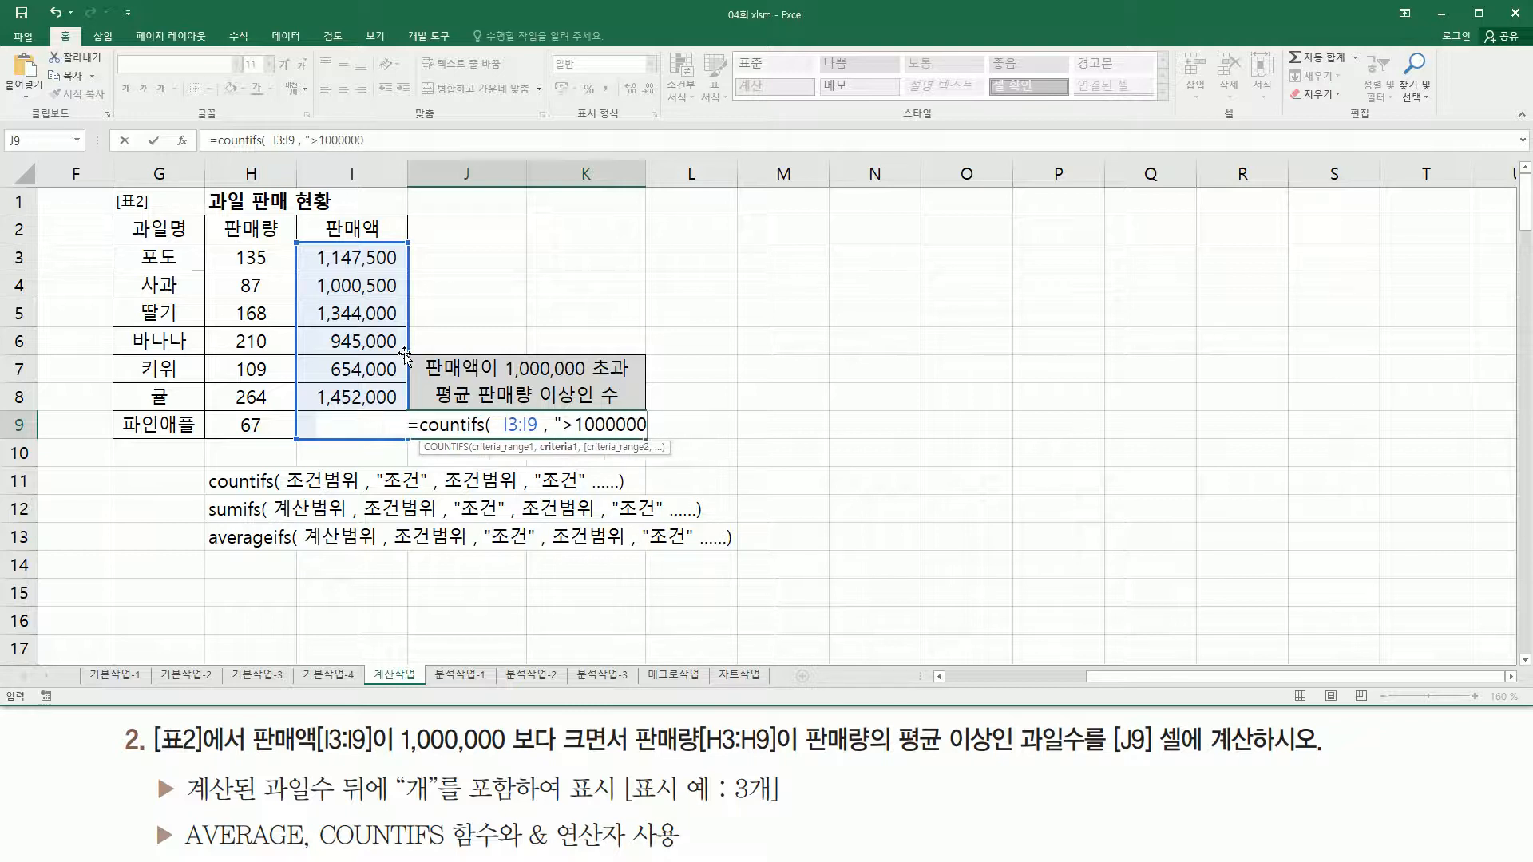
pyautogui.write('"')
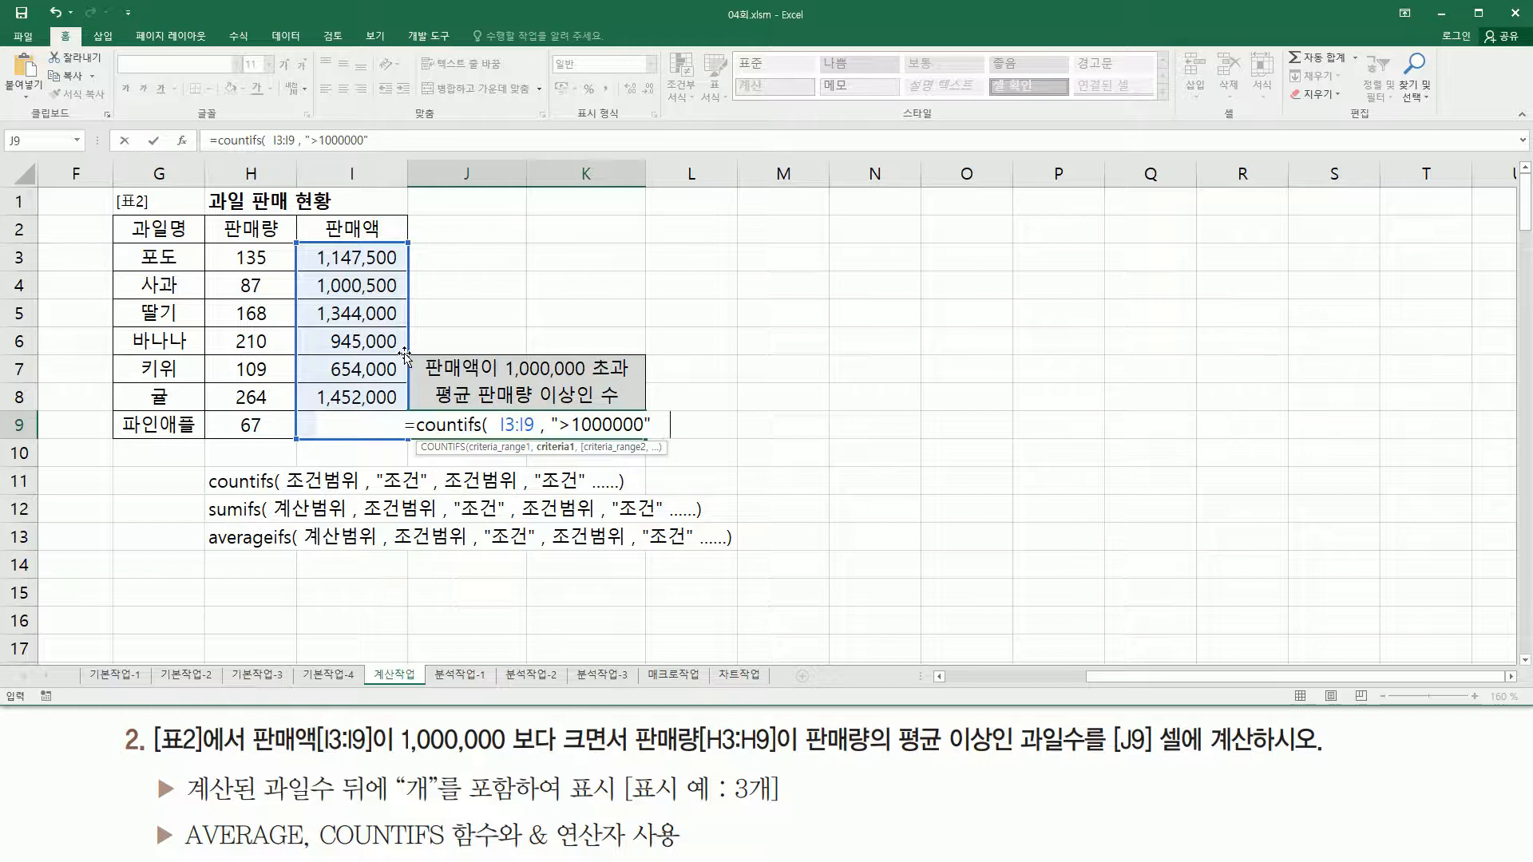
# Step: Add the 판매량 range H3:H9 with the criterion ">=AVERAGE(H3:H9)" as the second condition of the COUNTIFS formula in J9
pyautogui.write('  ,  H3')
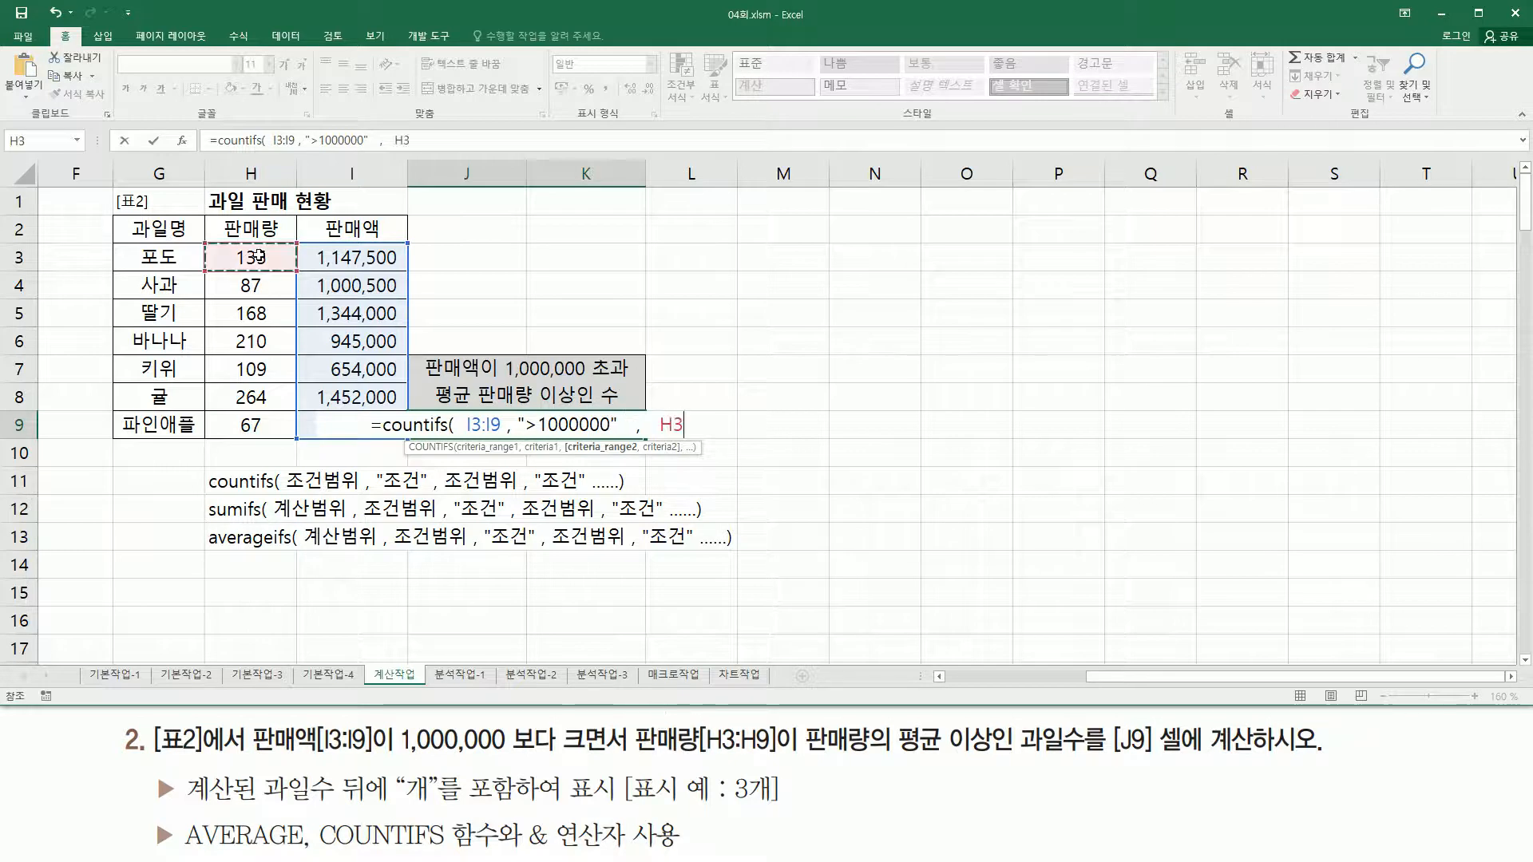
pyautogui.moveTo(258, 256); pyautogui.dragTo(260, 428)
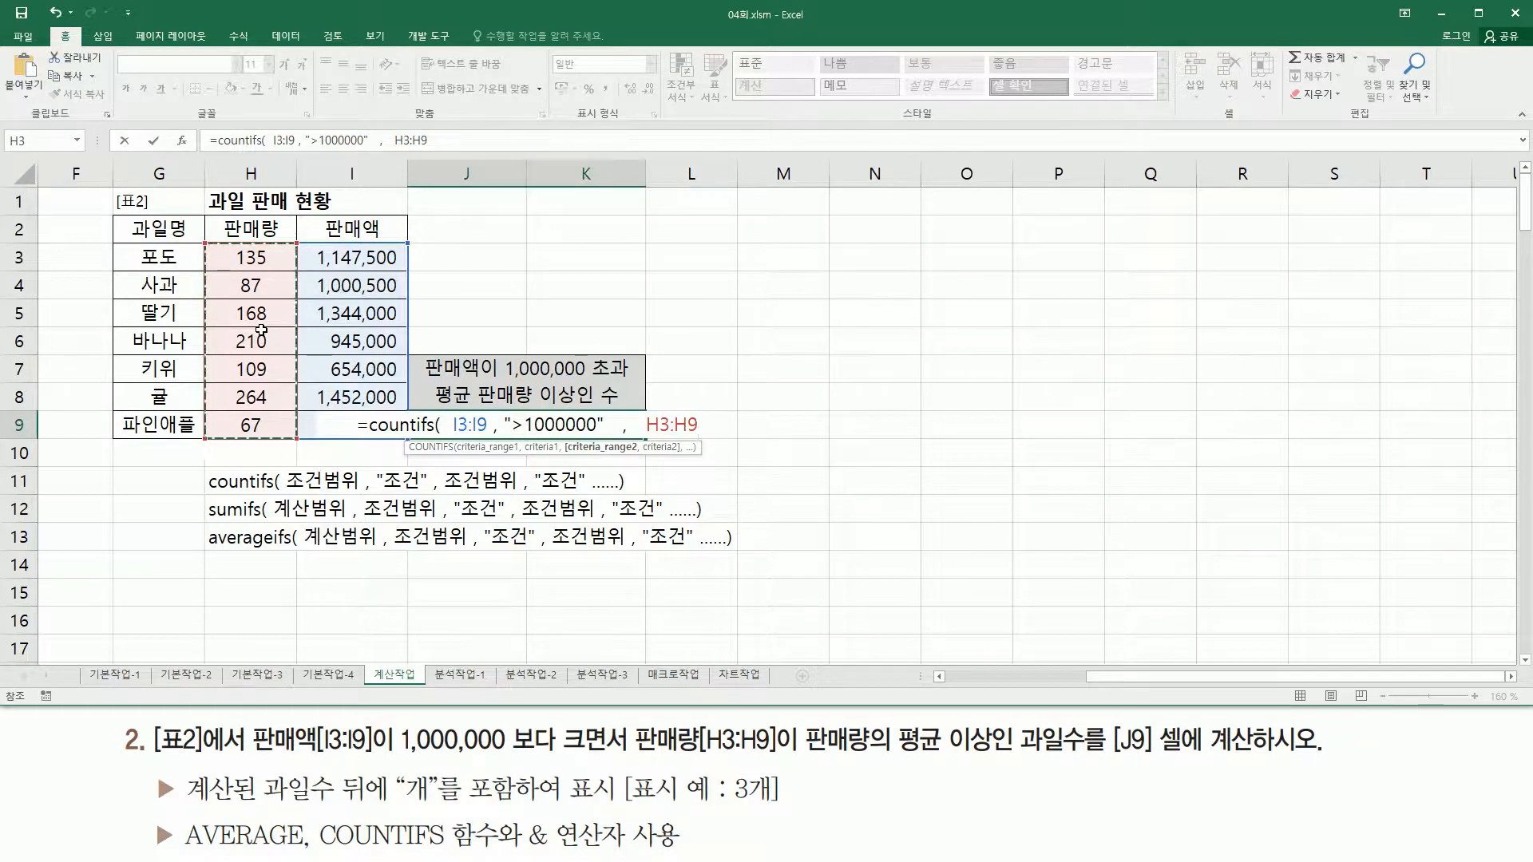
pyautogui.write(',')
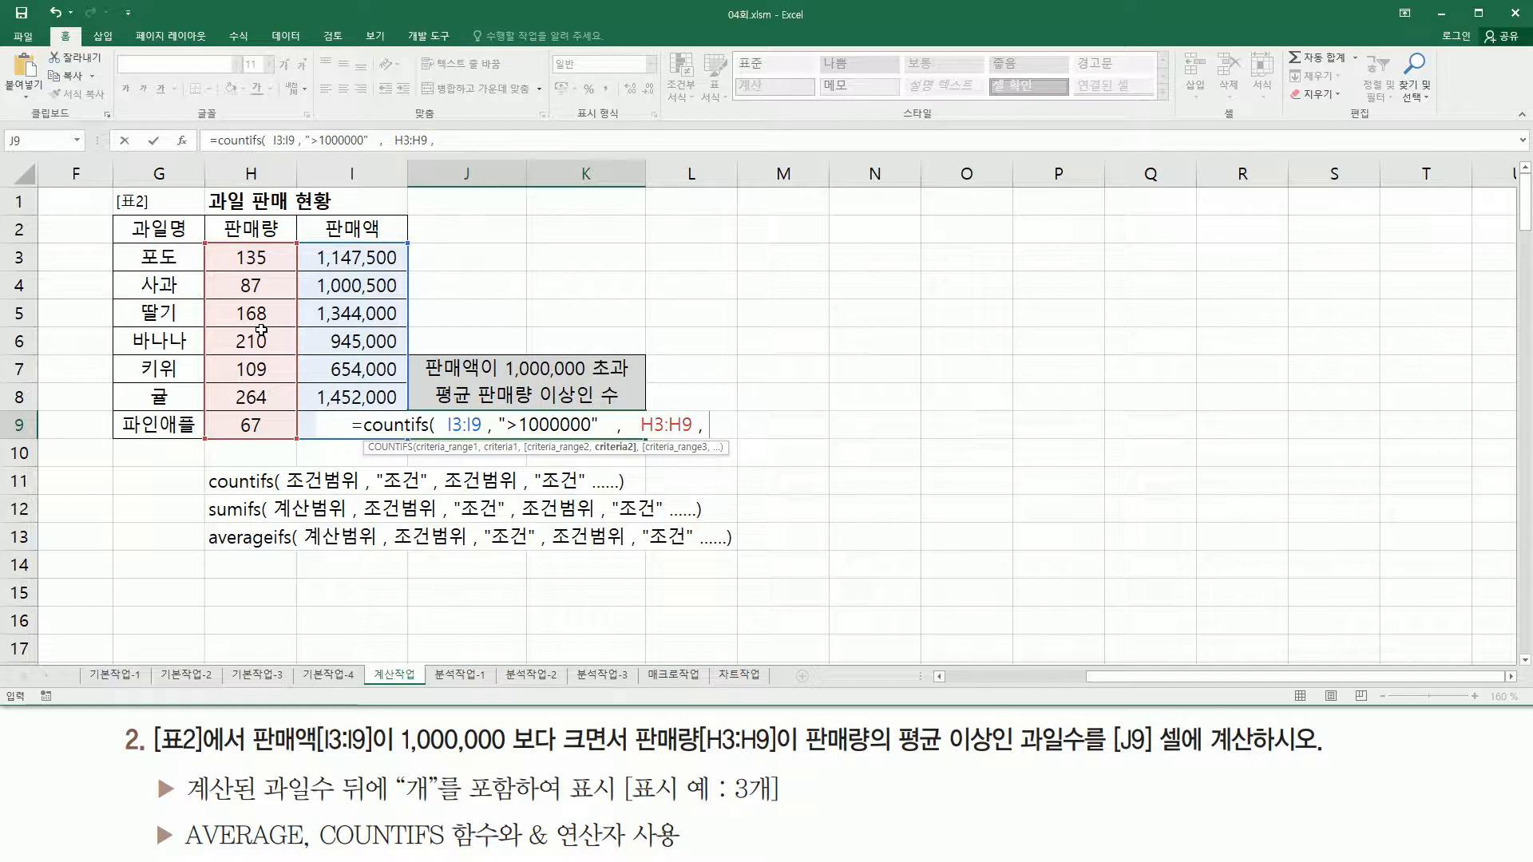
pyautogui.write(' "')
pyautogui.write('>')
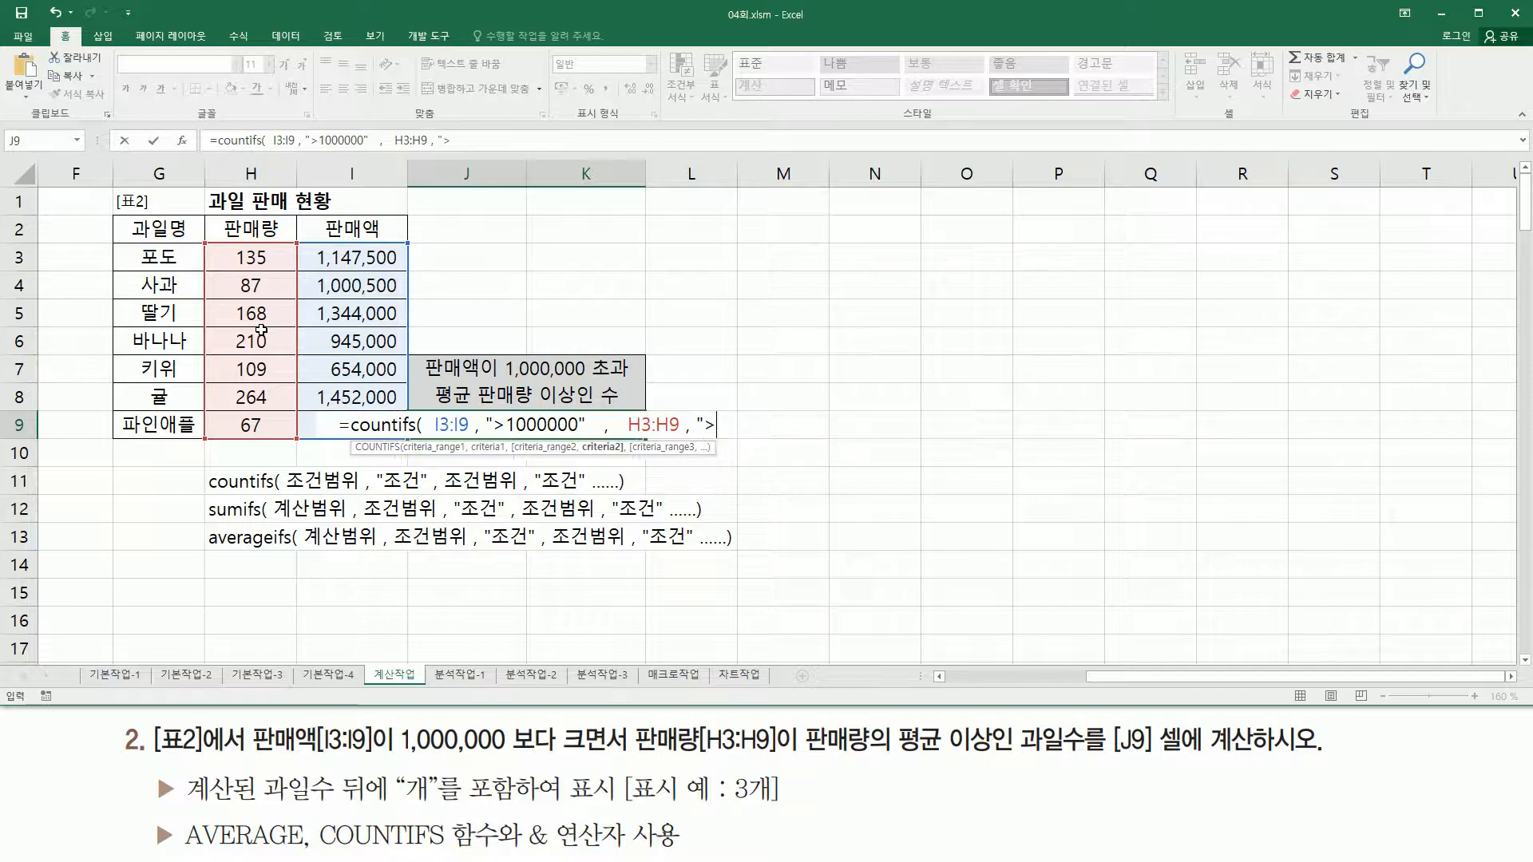
pyautogui.write('=AVERAGE(H3:H9)"')
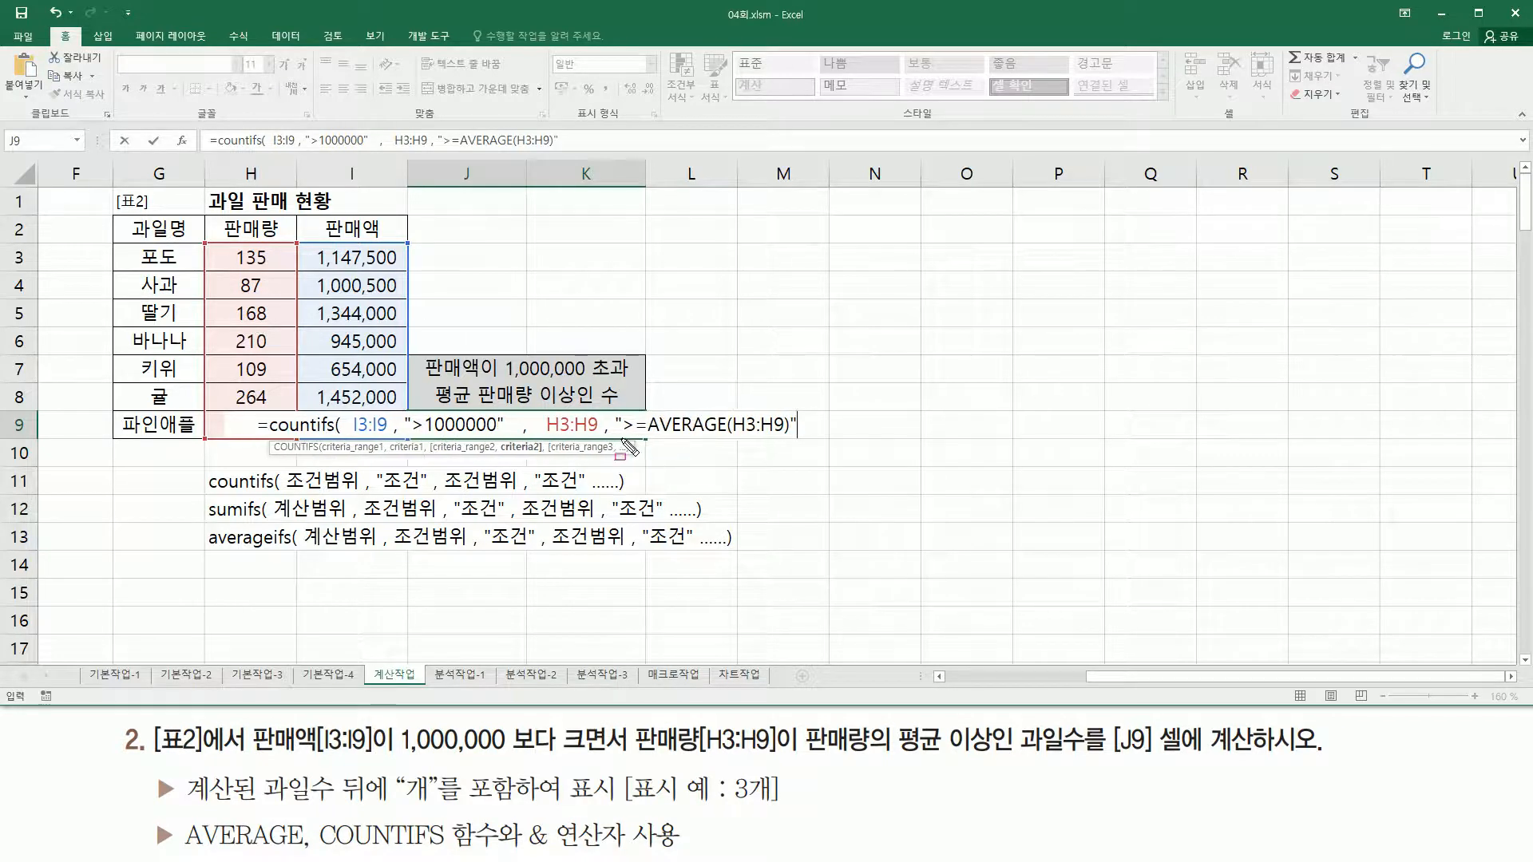
pyautogui.moveTo(623, 438); pyautogui.dragTo(794, 439)
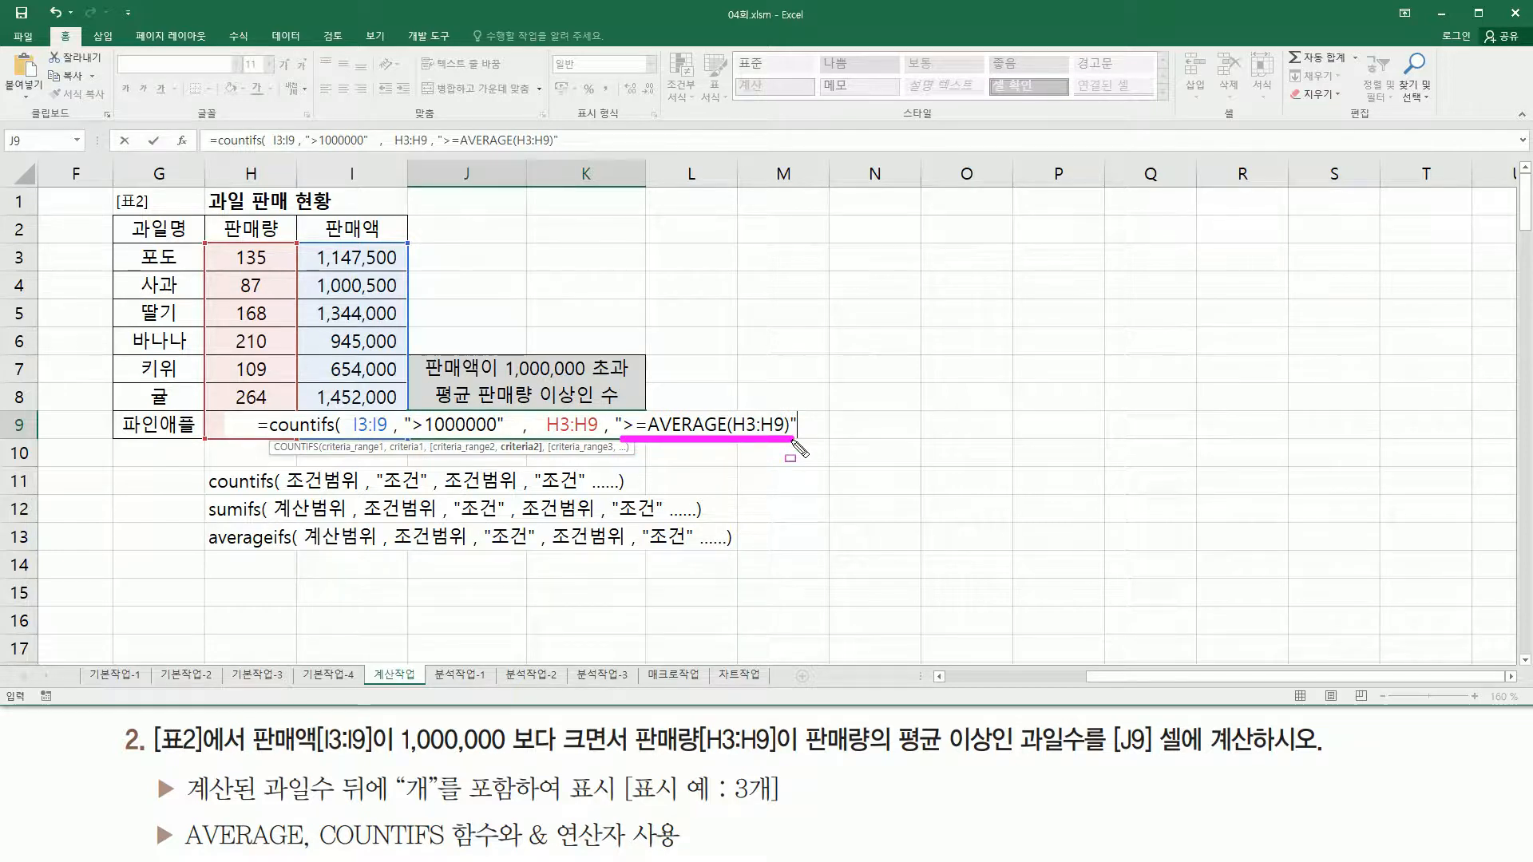
pyautogui.press('Escape')
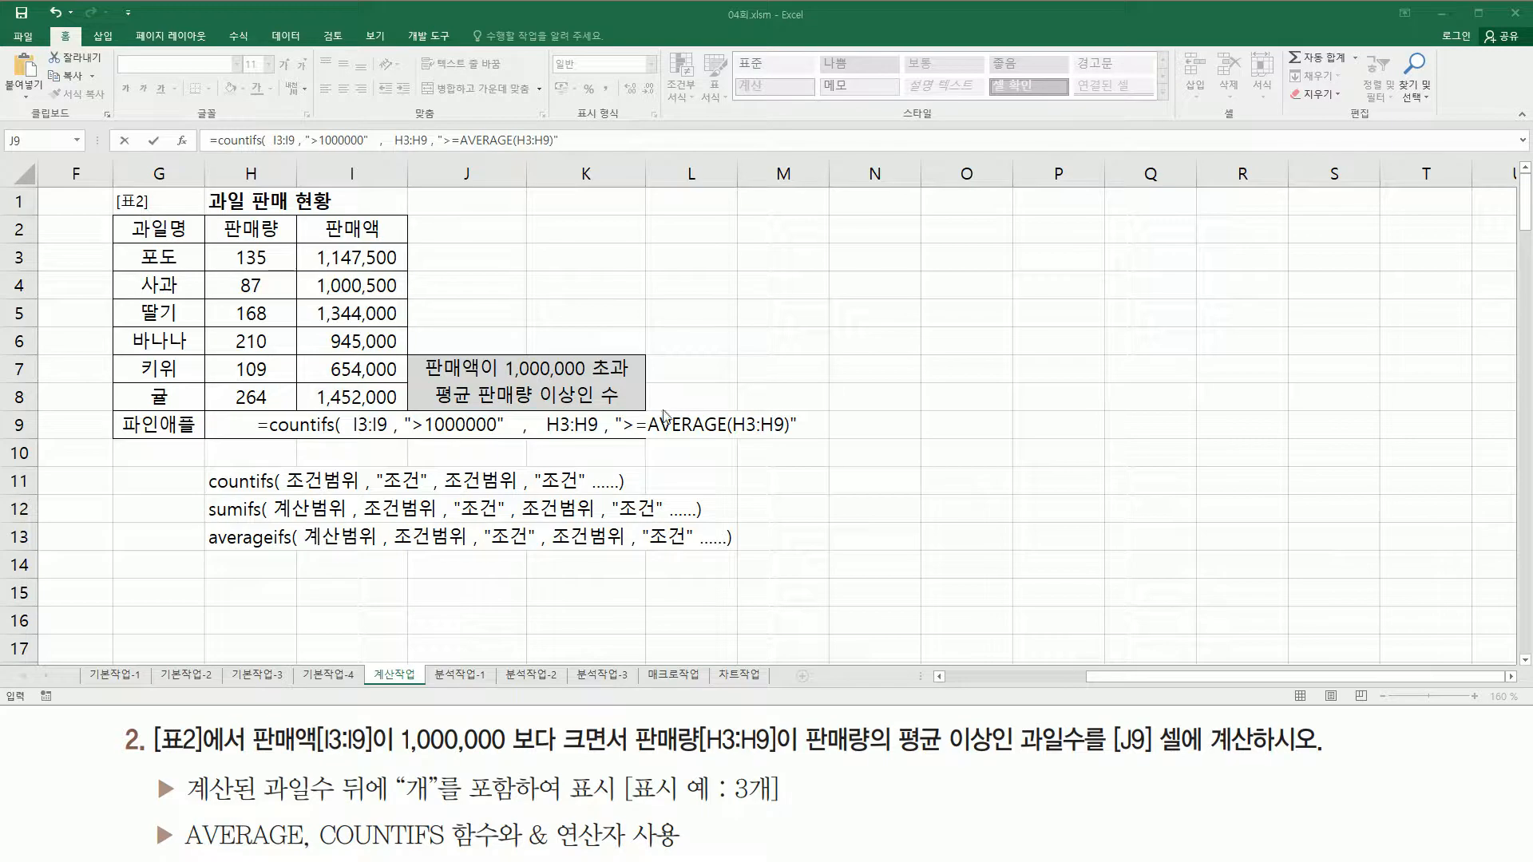
pyautogui.moveTo(650, 407)
pyautogui.mouseDown()
pyautogui.moveTo(679, 446)
pyautogui.moveTo(787, 440)
pyautogui.mouseUp()
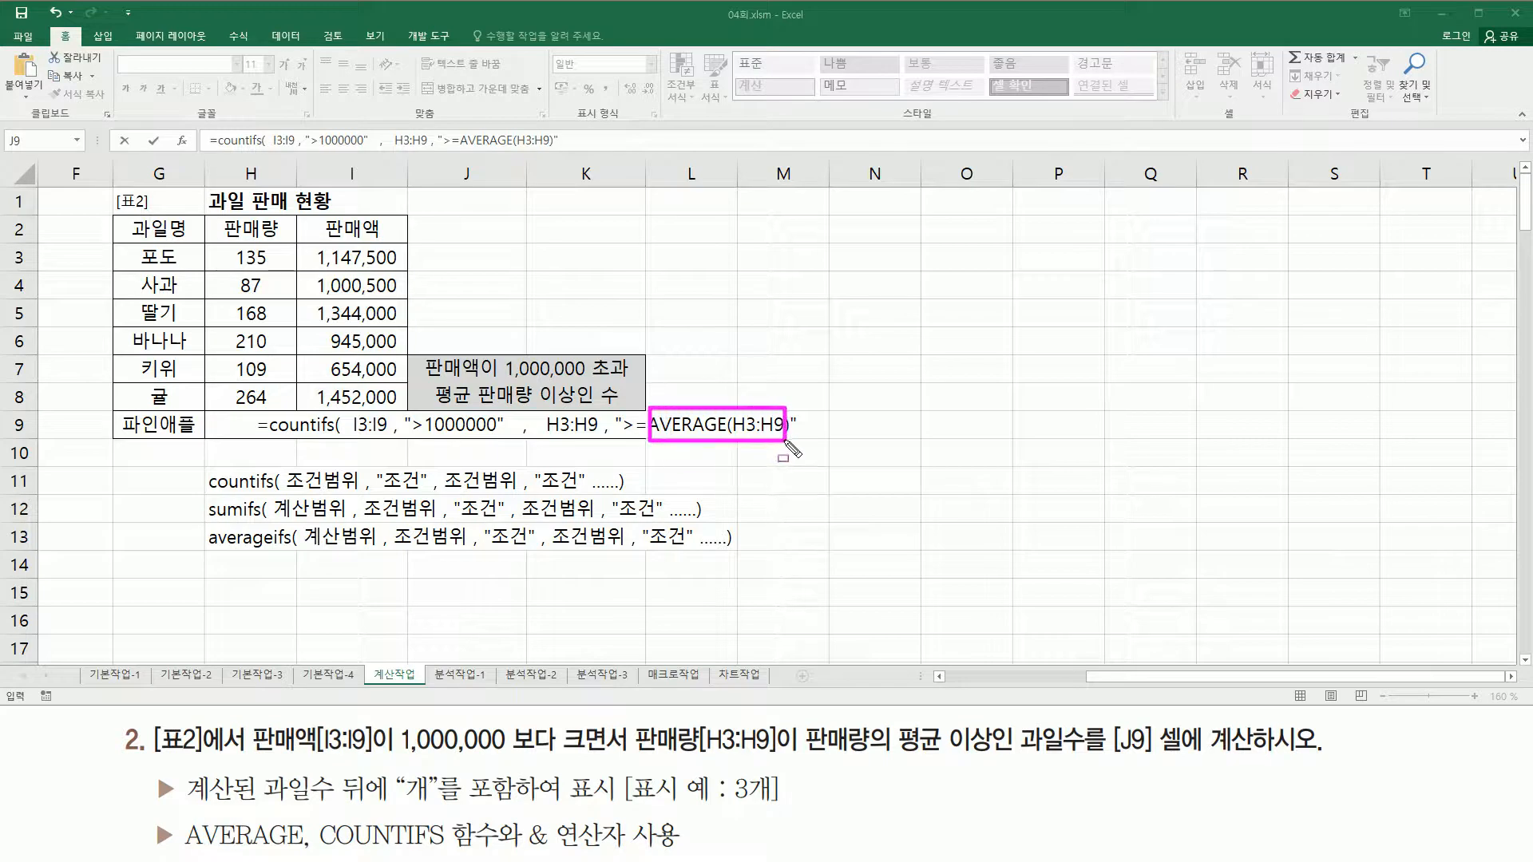
pyautogui.press('Escape')
# Step: Rewrite the second COUNTIFS criterion in J9 as ">=" & AVERAGE(H3:H9), keeping only the operator in quotes
pyautogui.press('F2')
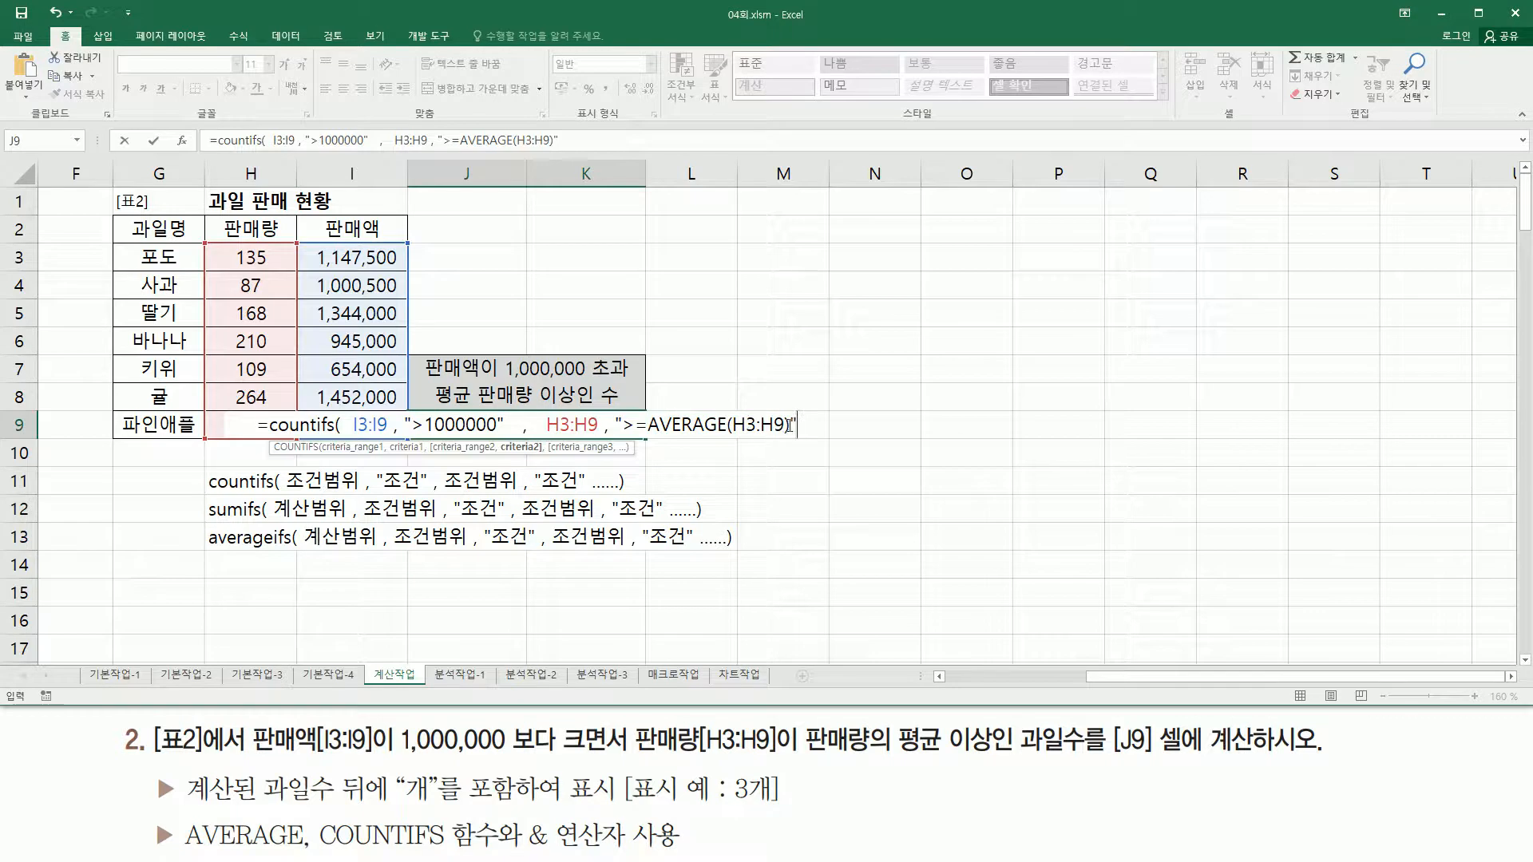
pyautogui.press('BackSpace')
pyautogui.click(652, 425)
pyautogui.write('"')
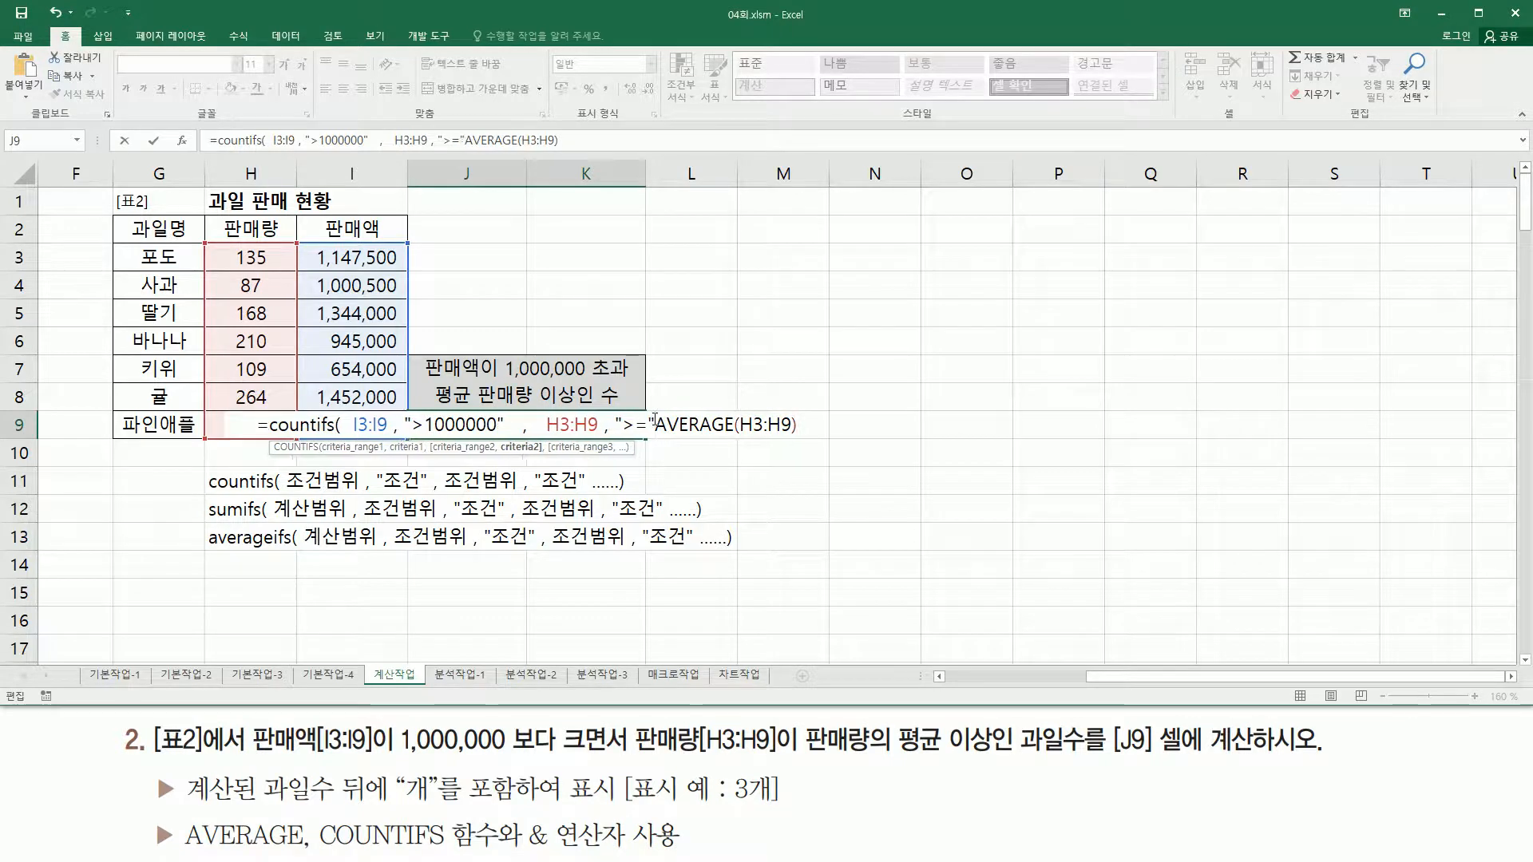
pyautogui.write(' &')
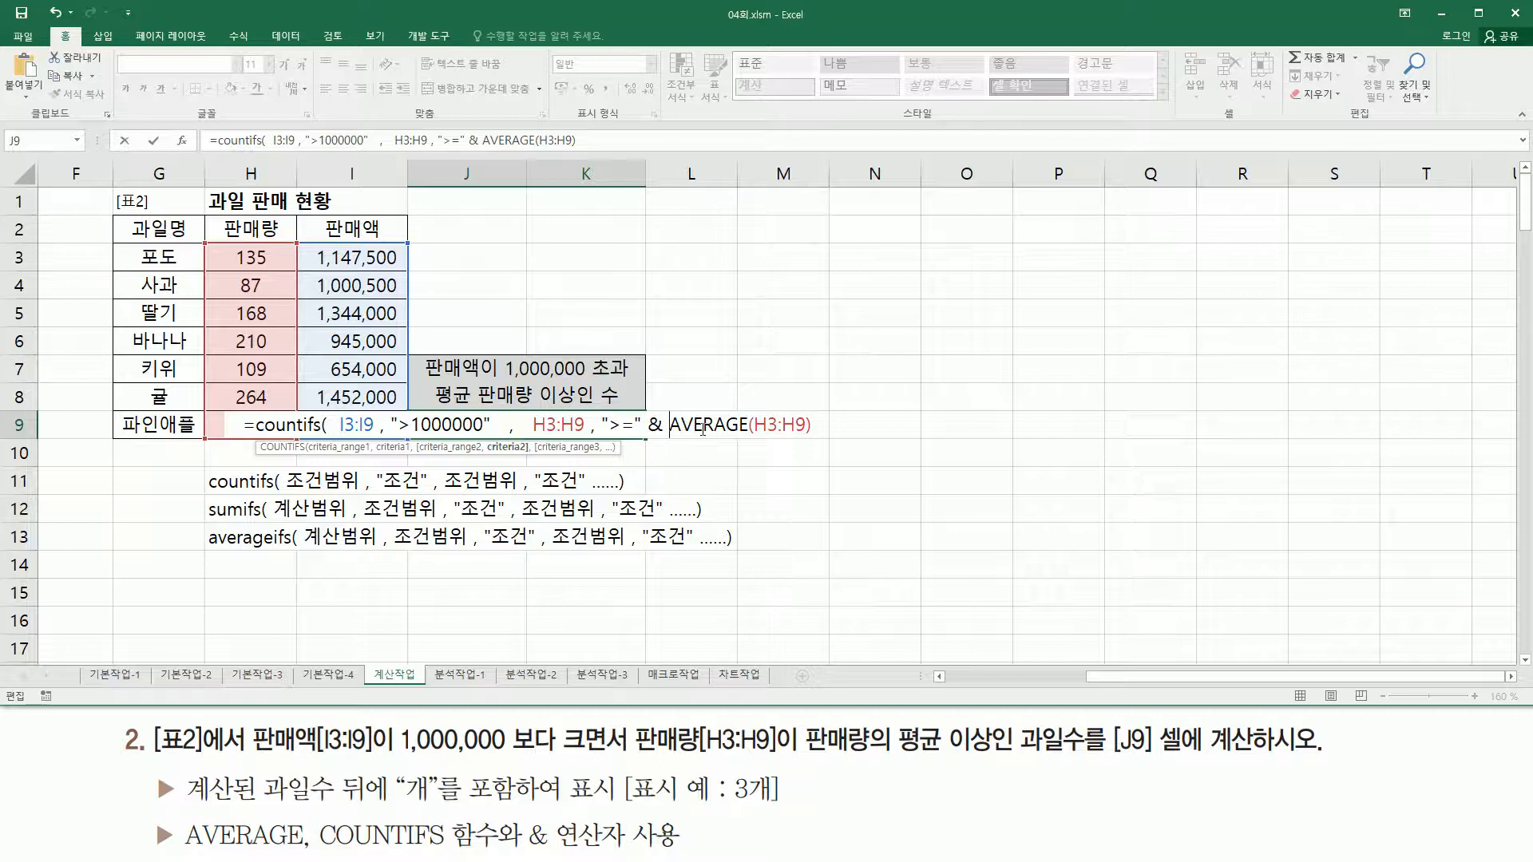
pyautogui.moveTo(599, 402)
pyautogui.mouseDown()
pyautogui.moveTo(599, 445)
pyautogui.moveTo(837, 527)
pyautogui.moveTo(825, 479)
pyautogui.mouseUp()
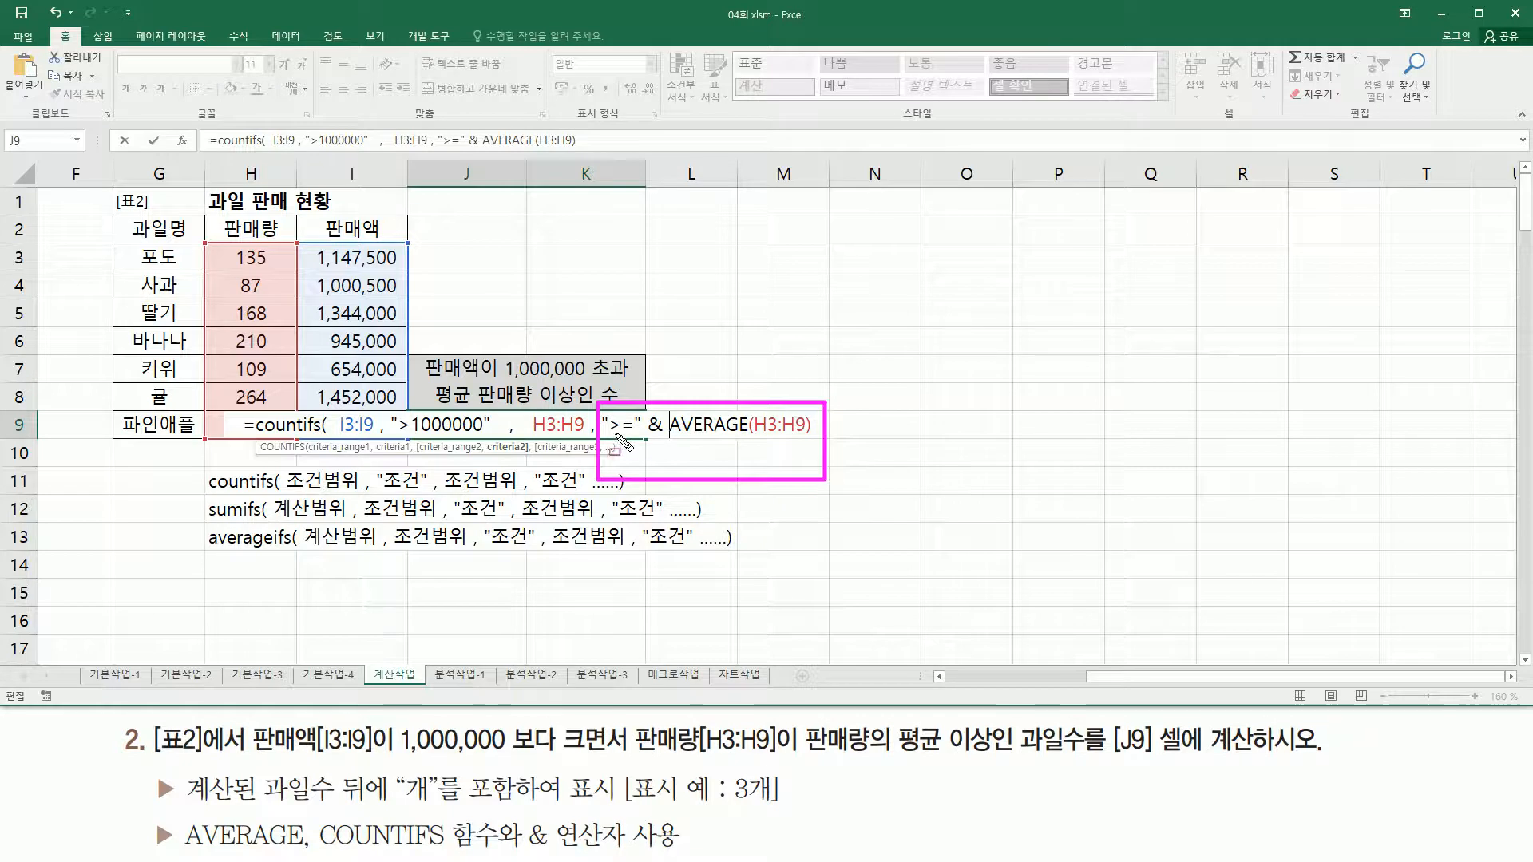
pyautogui.moveTo(608, 436); pyautogui.dragTo(636, 437)
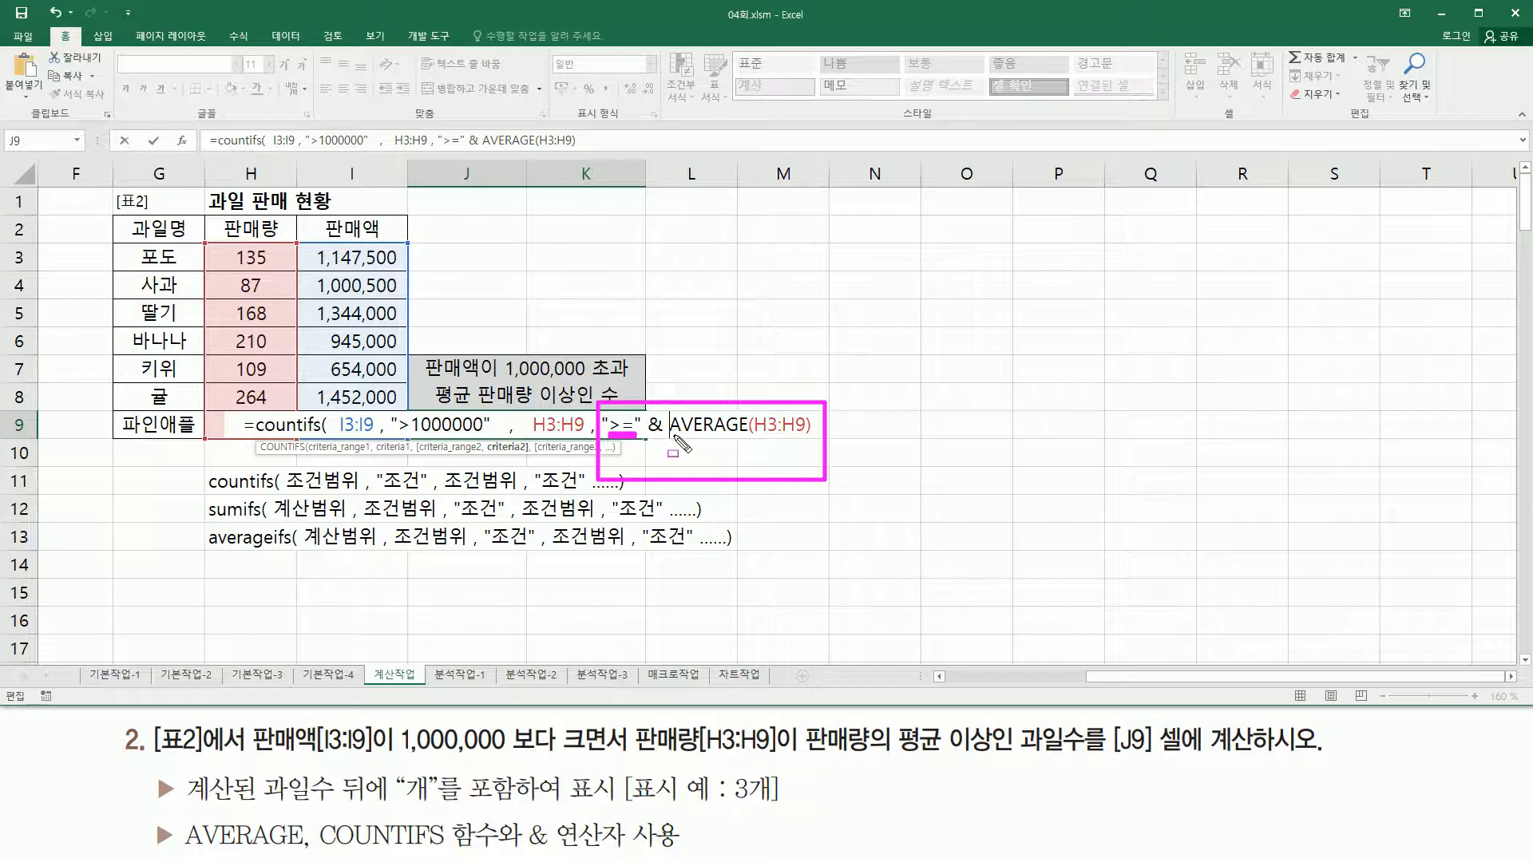
# Step: Complete the COUNTIFS formula in J9 with its closing parenthesis and enter it
pyautogui.moveTo(673, 437); pyautogui.dragTo(809, 438)
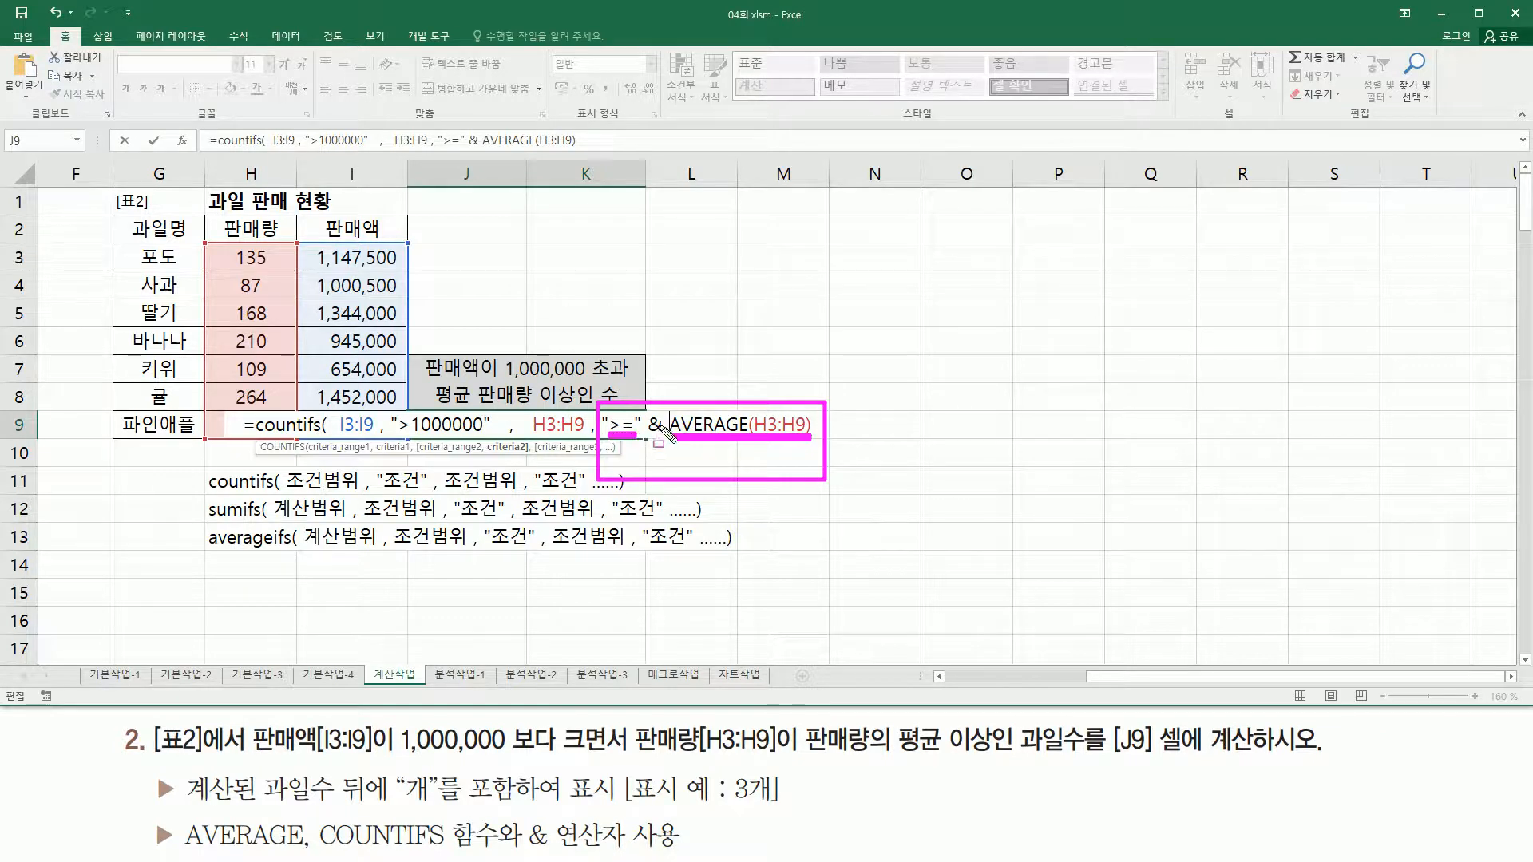
pyautogui.moveTo(653, 431); pyautogui.dragTo(654, 441)
pyautogui.press('Escape')
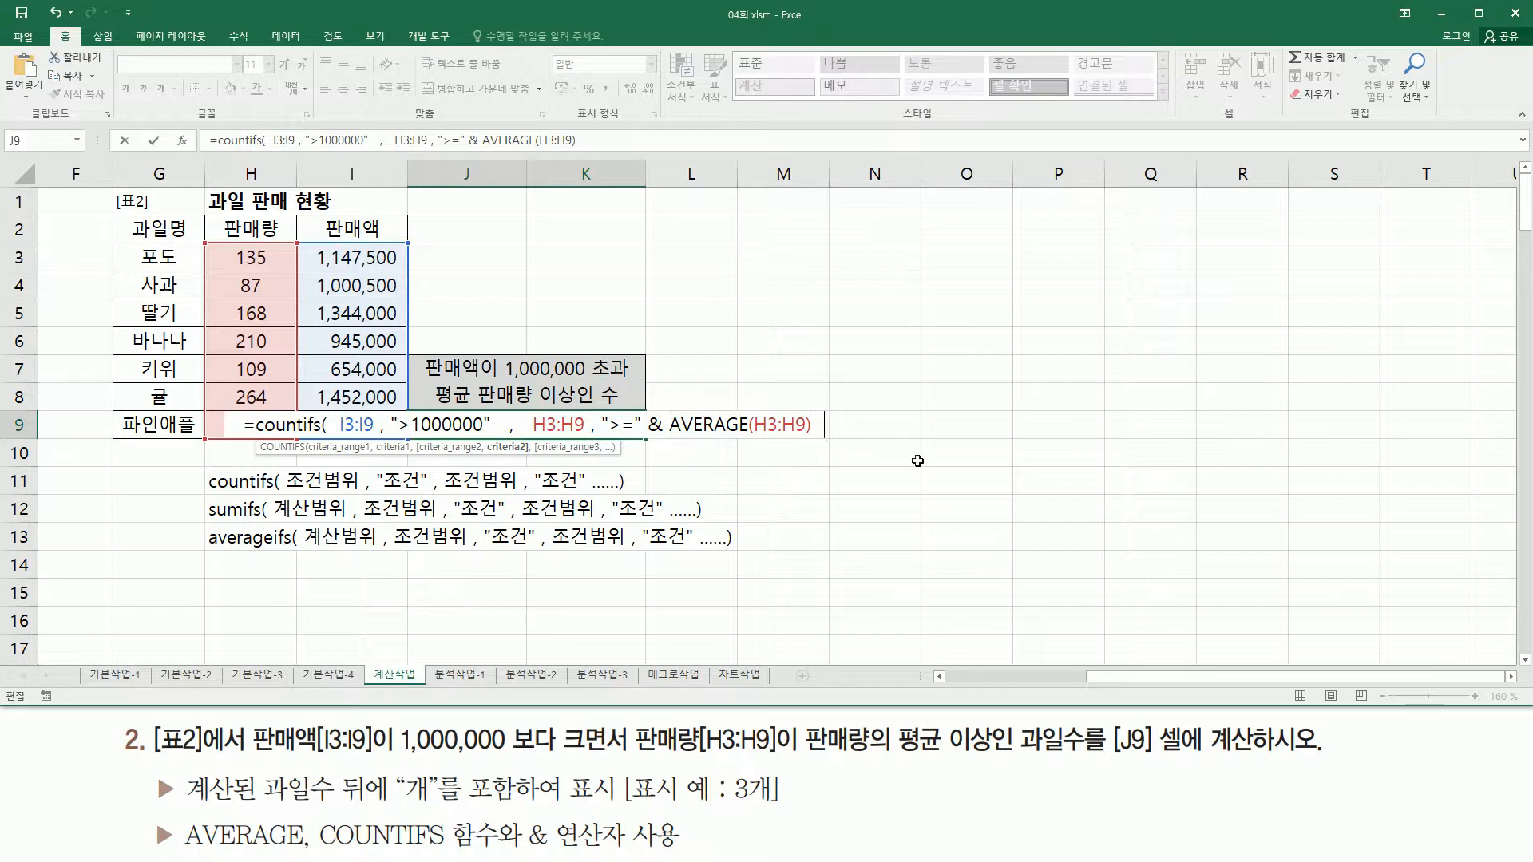
pyautogui.write(')')
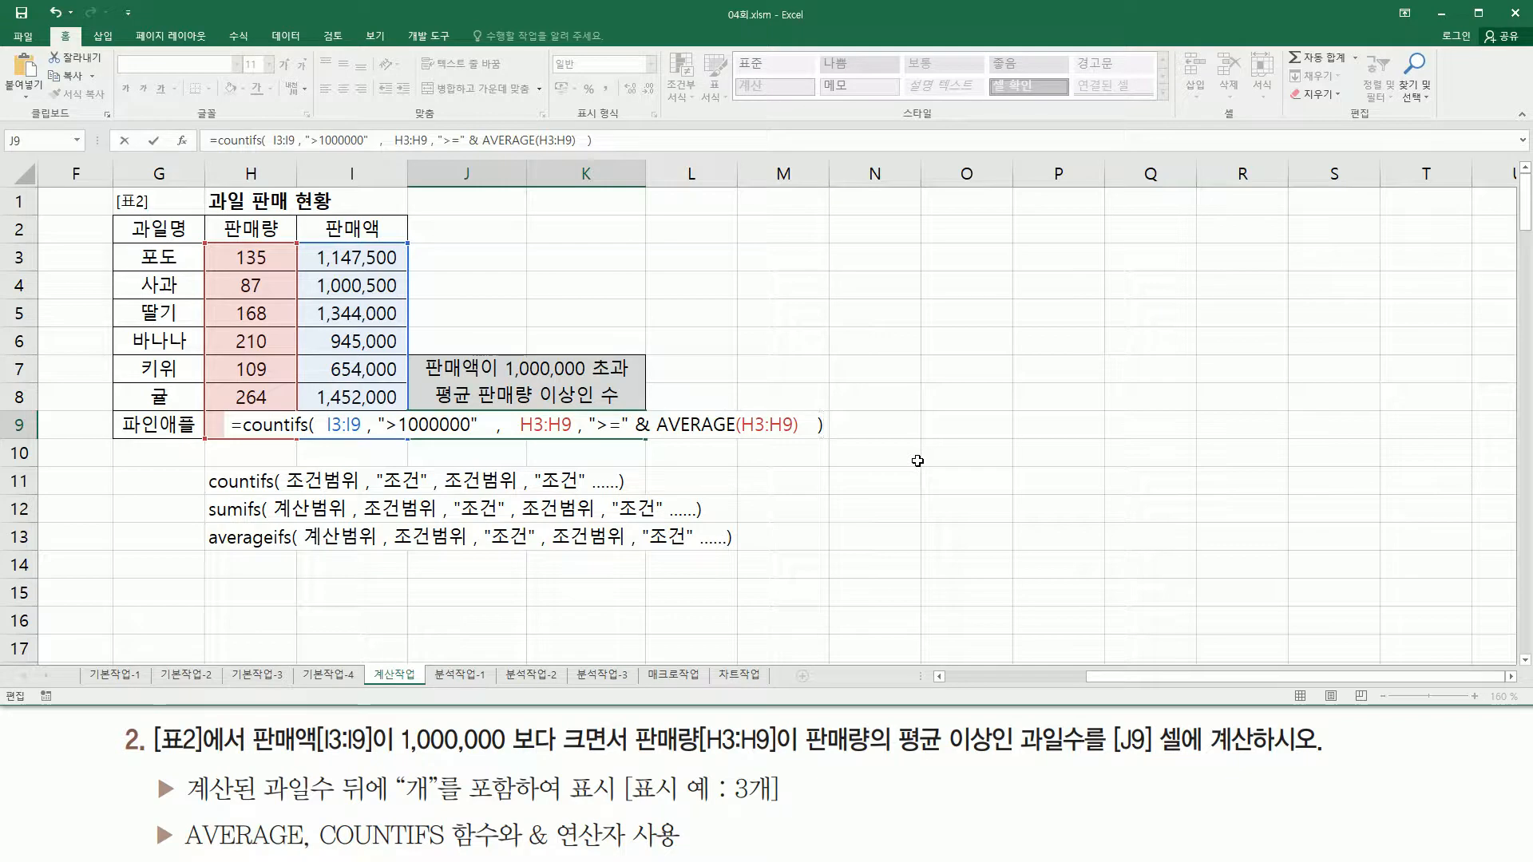
pyautogui.press('Return')
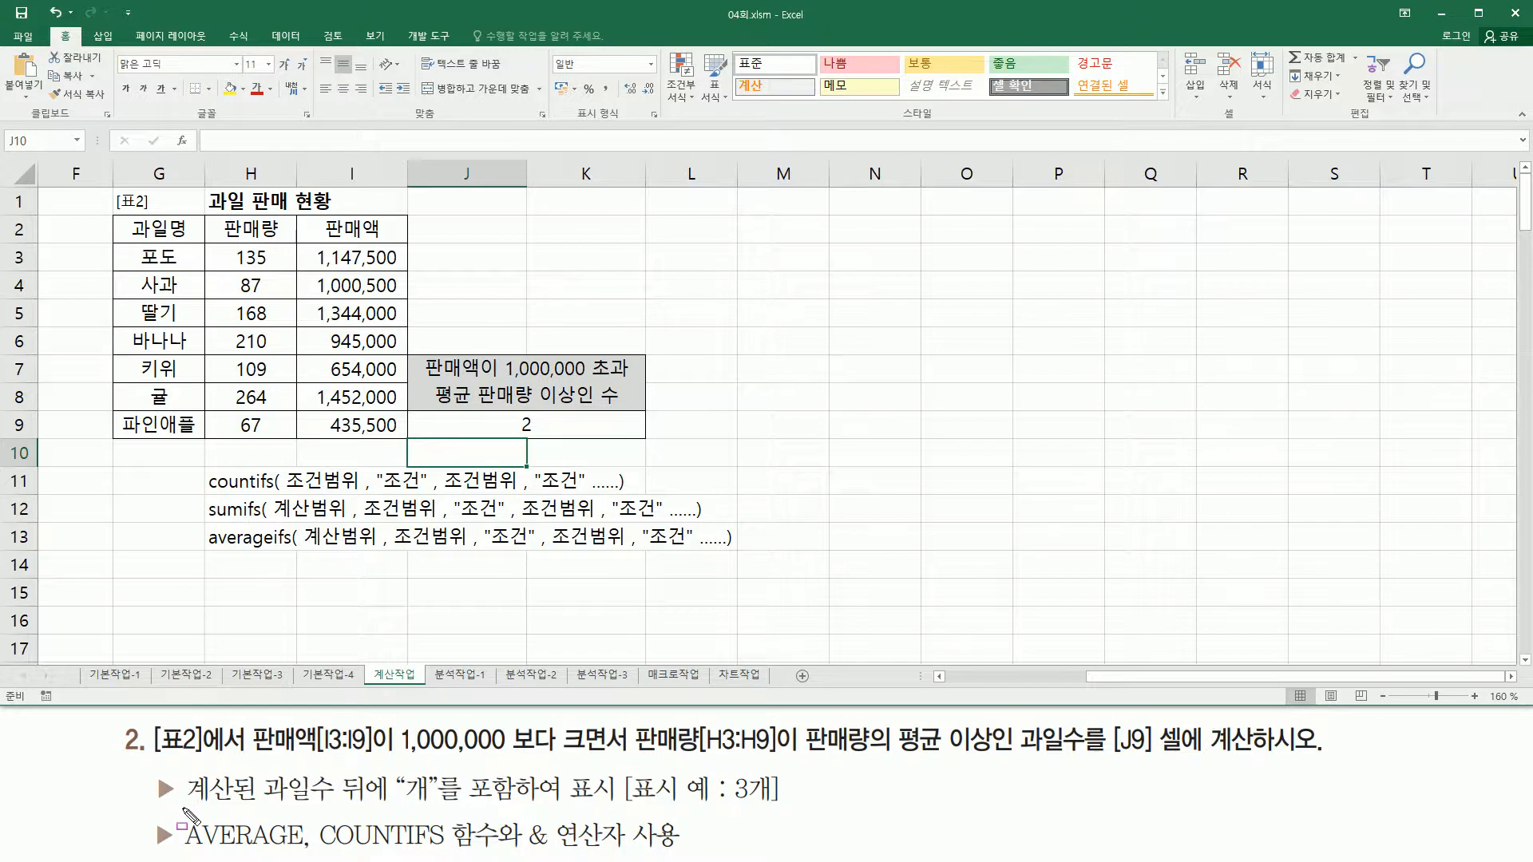
# Step: Append & "개" to the end of the COUNTIFS formula in J9 so the unit follows the count
pyautogui.moveTo(186, 812); pyautogui.dragTo(611, 811)
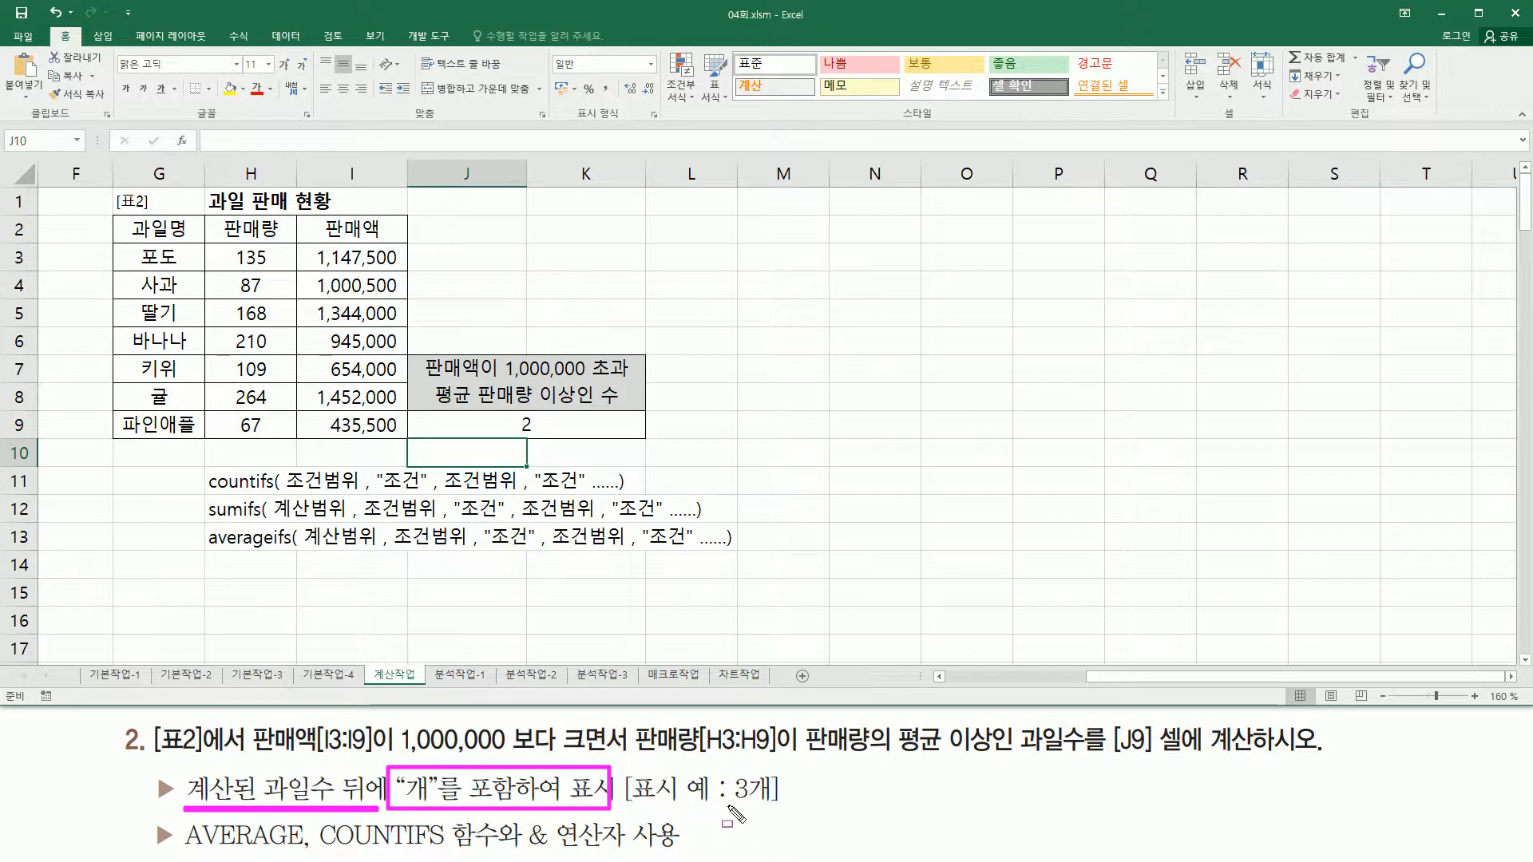
pyautogui.moveTo(729, 807); pyautogui.dragTo(778, 805)
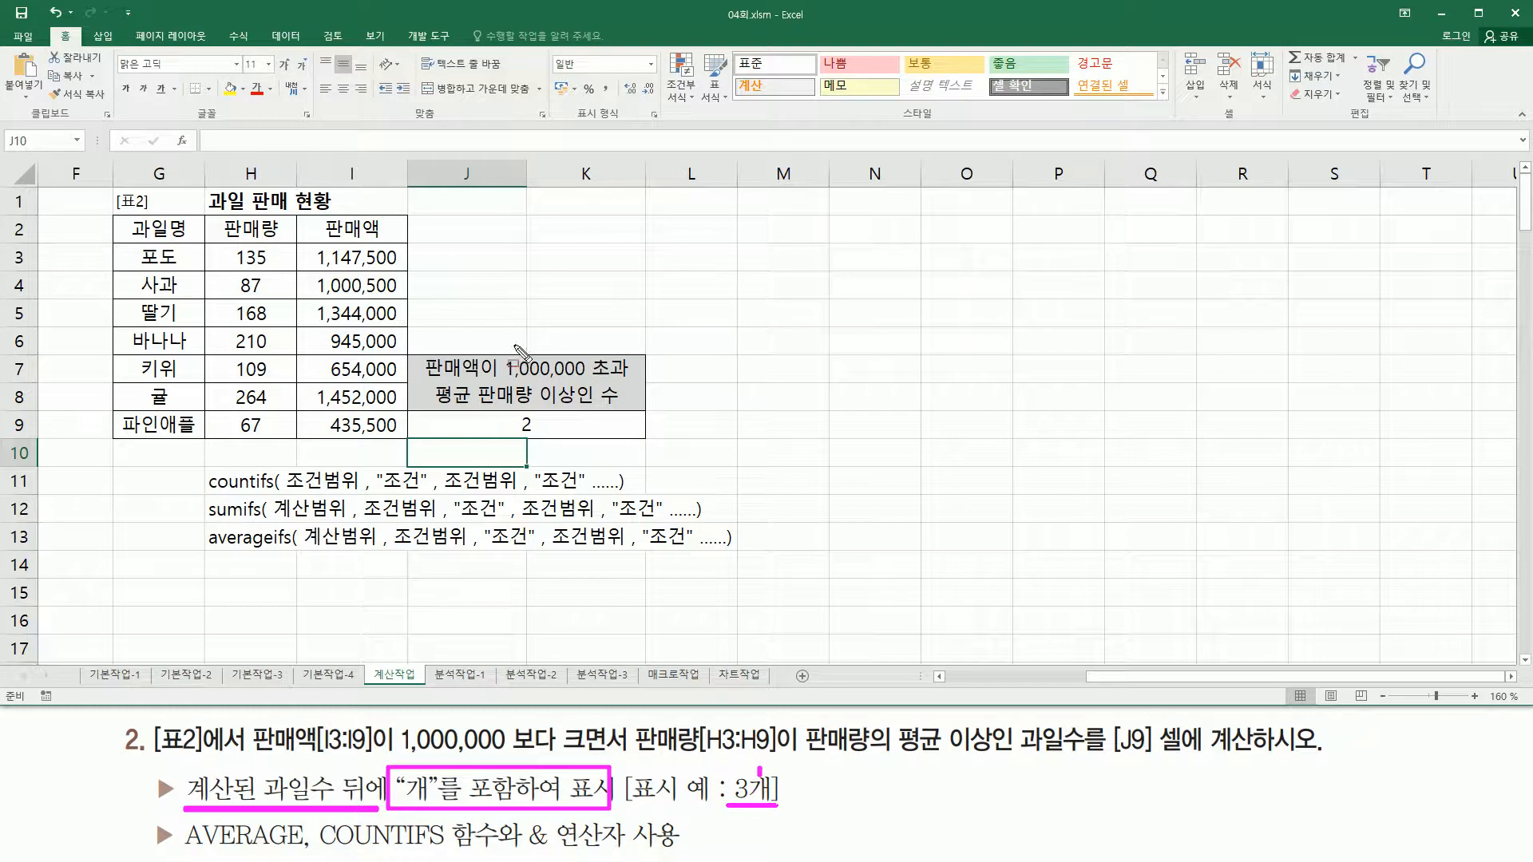
pyautogui.press('Escape')
pyautogui.click(515, 429)
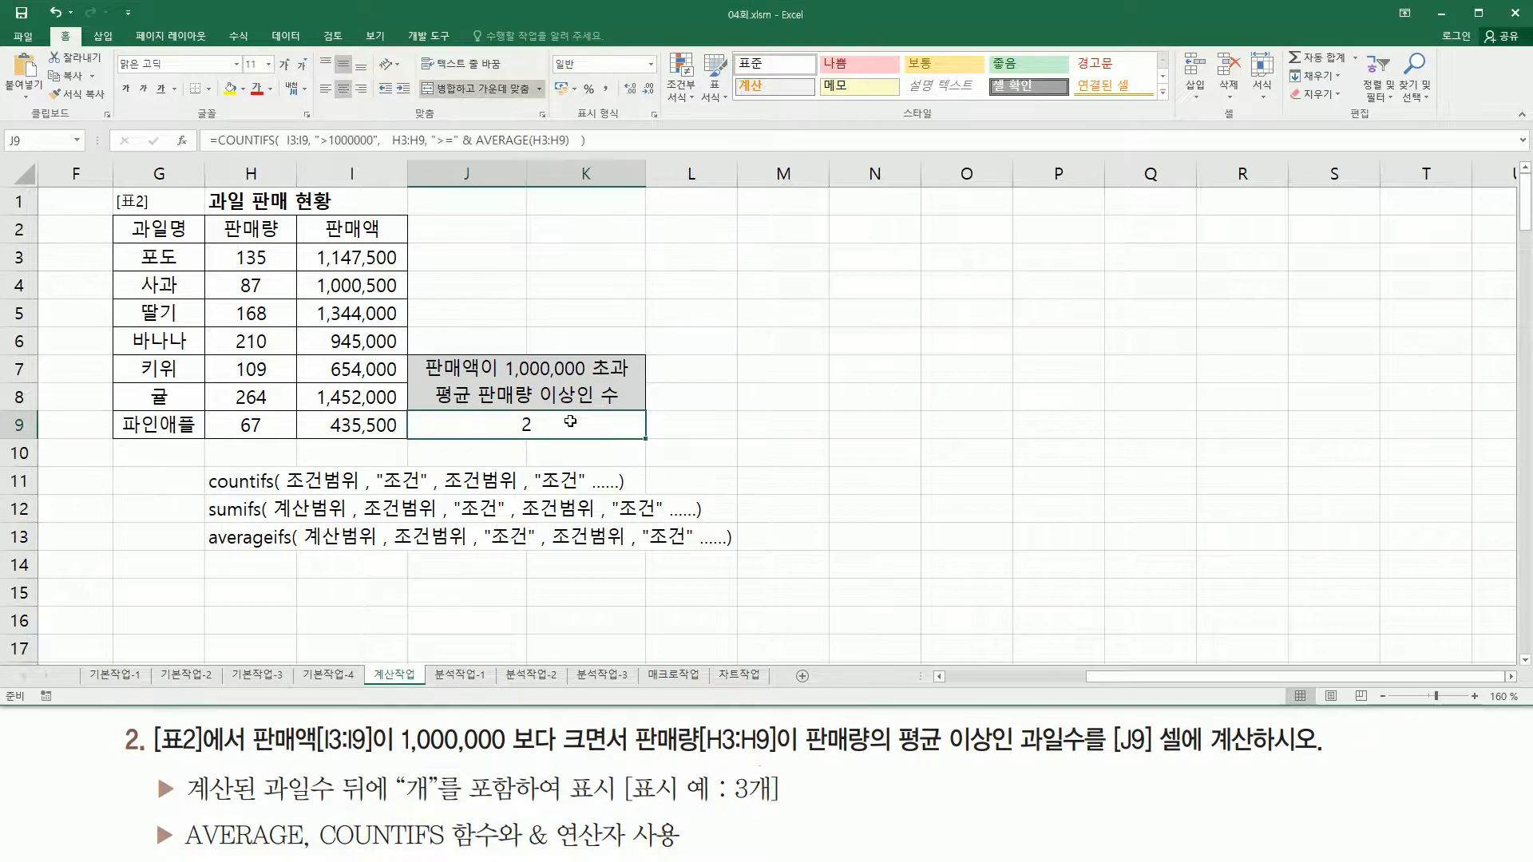
pyautogui.doubleClick(572, 424)
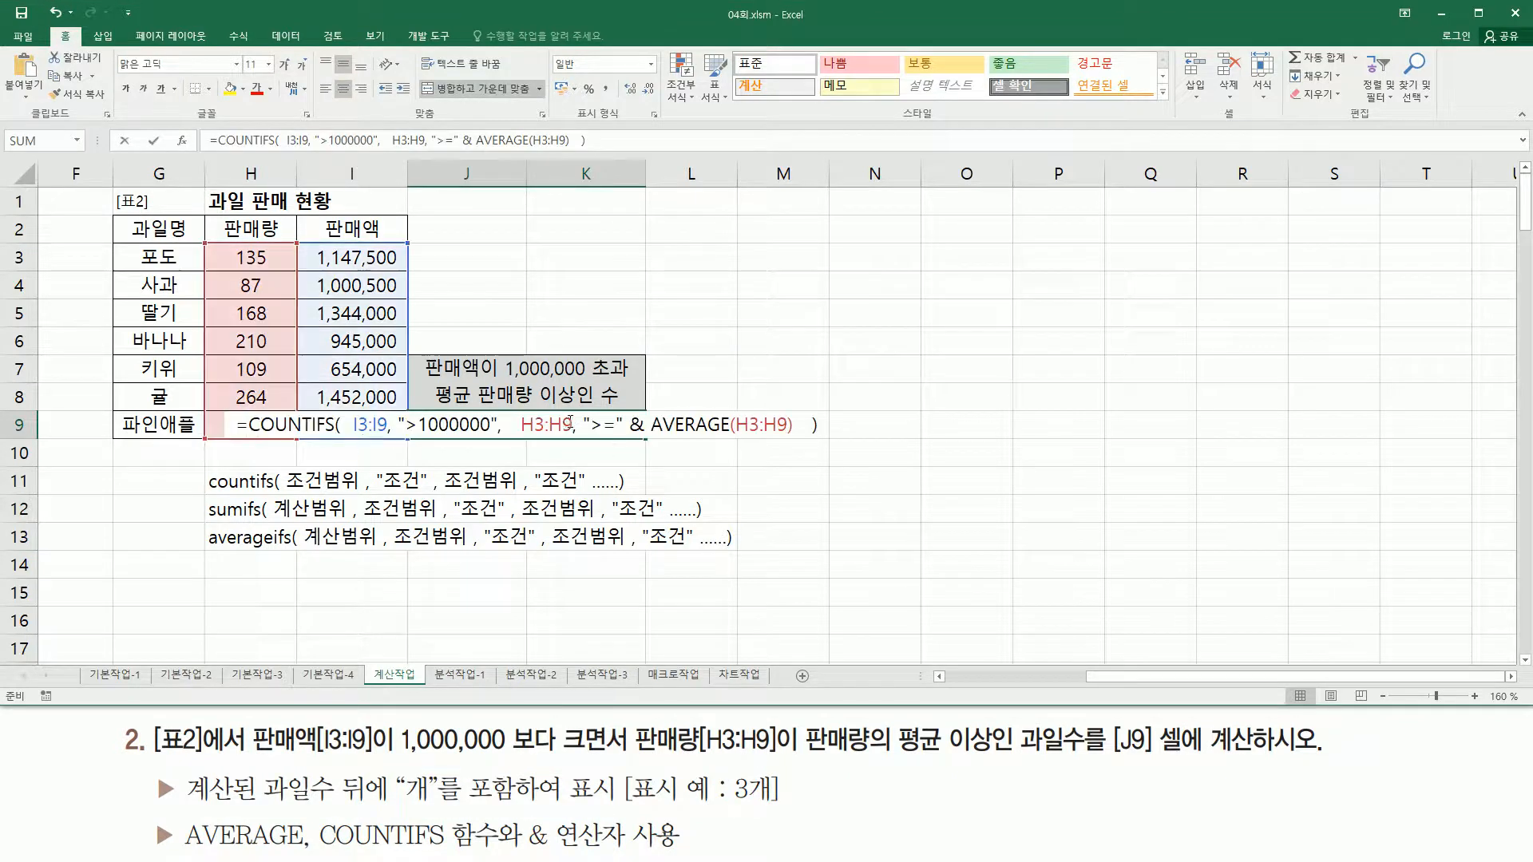
pyautogui.click(824, 425)
pyautogui.write('&')
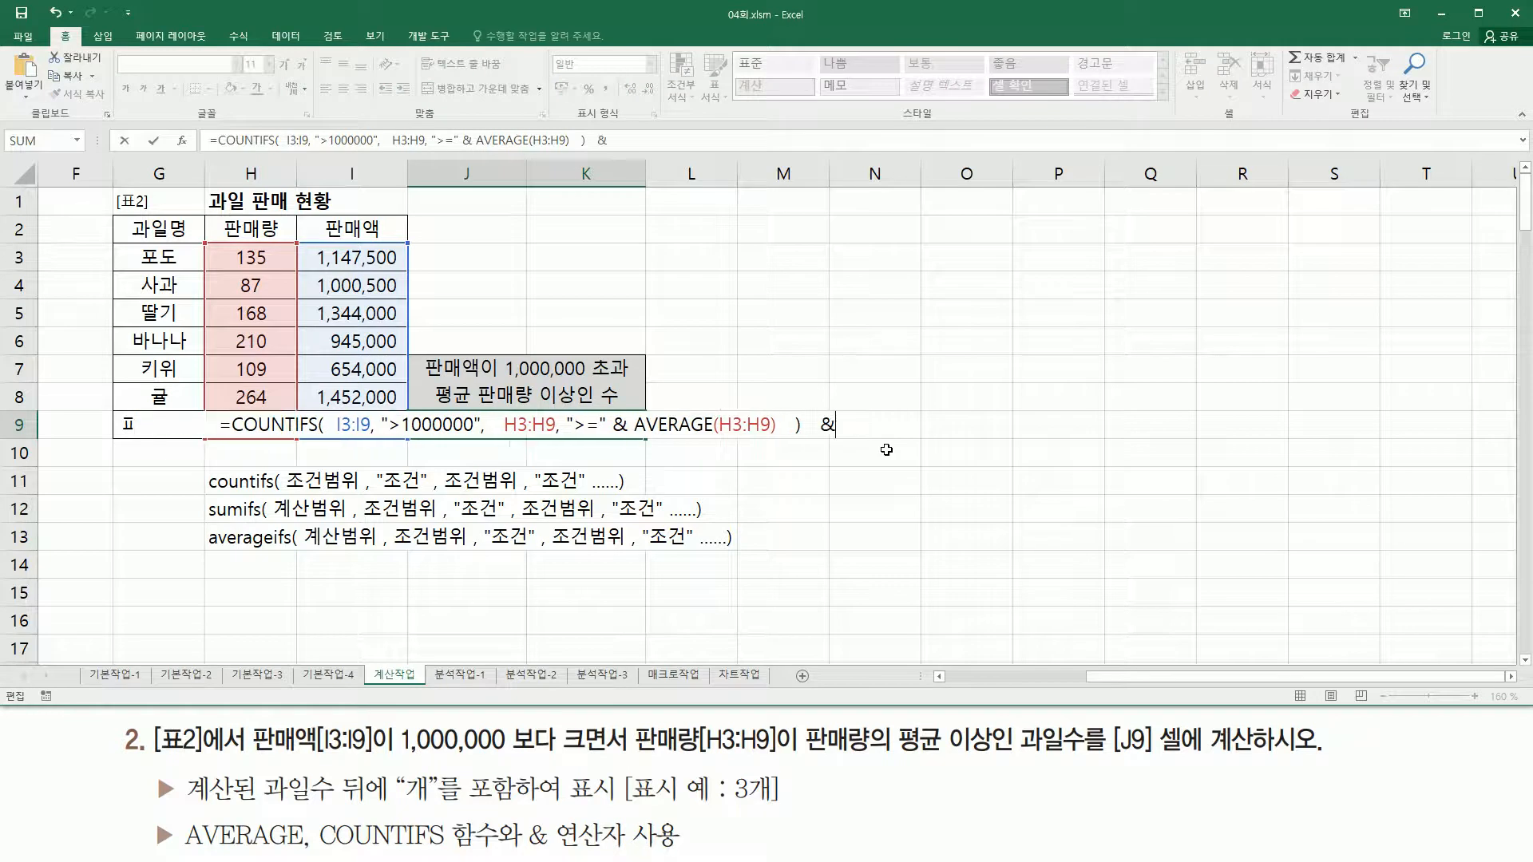
pyautogui.write('"ㄱ')
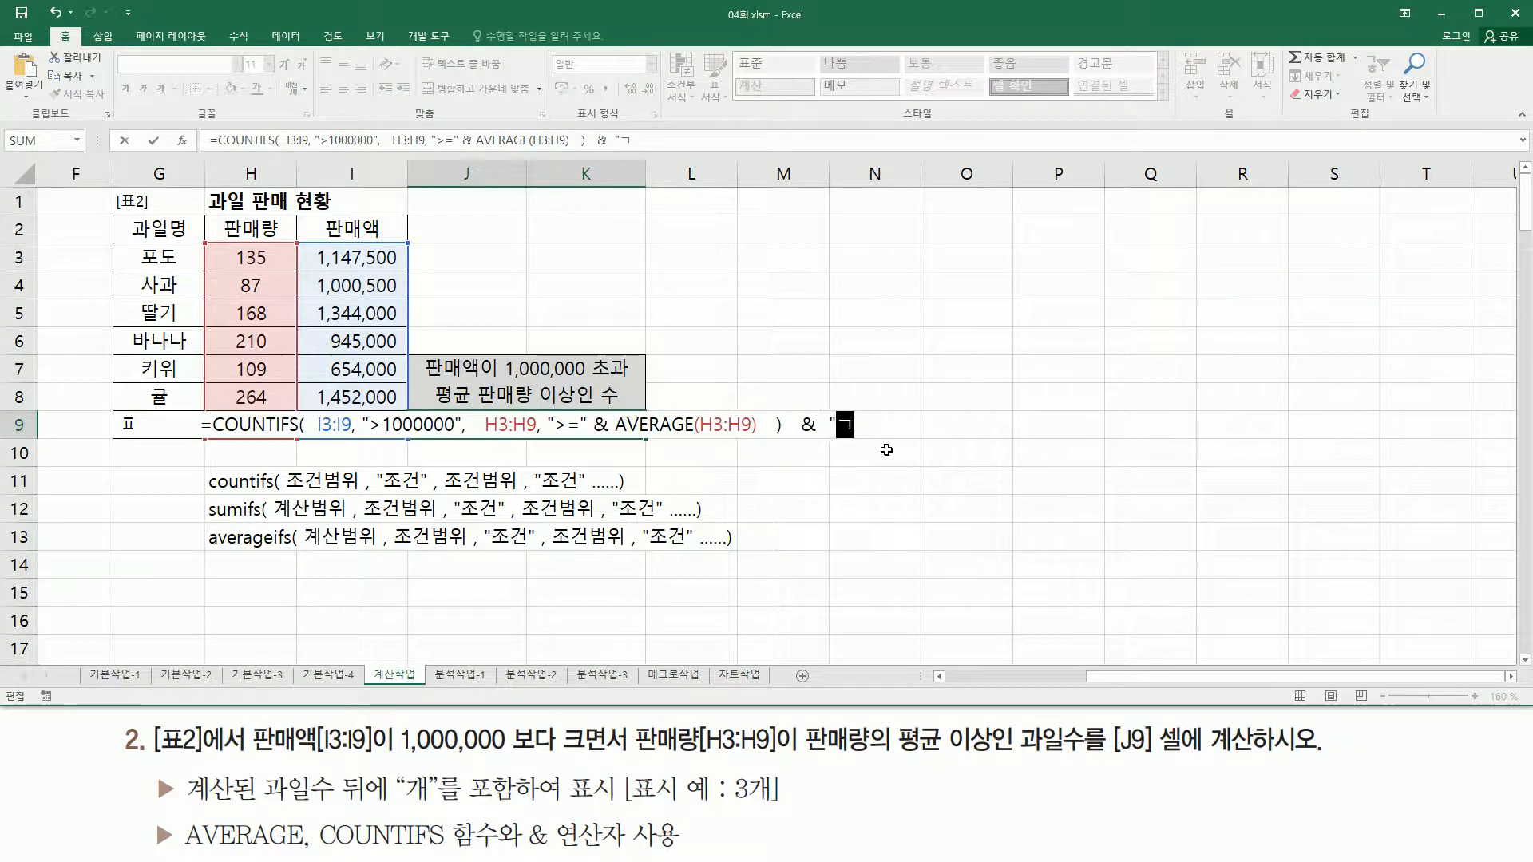
pyautogui.write('"')
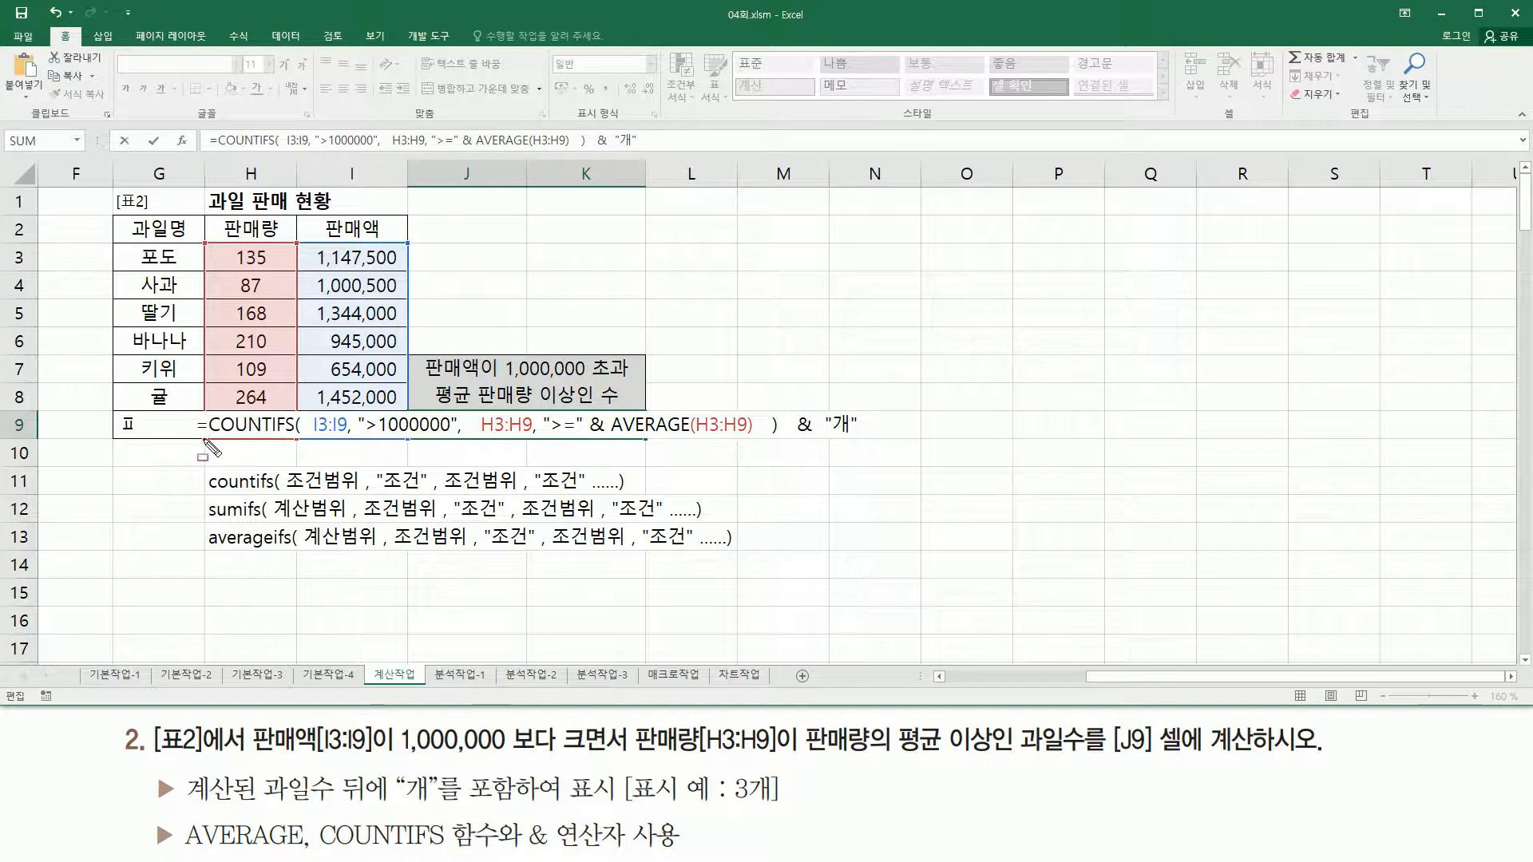
pyautogui.moveTo(208, 437)
pyautogui.mouseDown()
pyautogui.moveTo(852, 436)
pyautogui.moveTo(795, 434)
pyautogui.moveTo(815, 407)
pyautogui.moveTo(819, 451)
pyautogui.mouseUp()
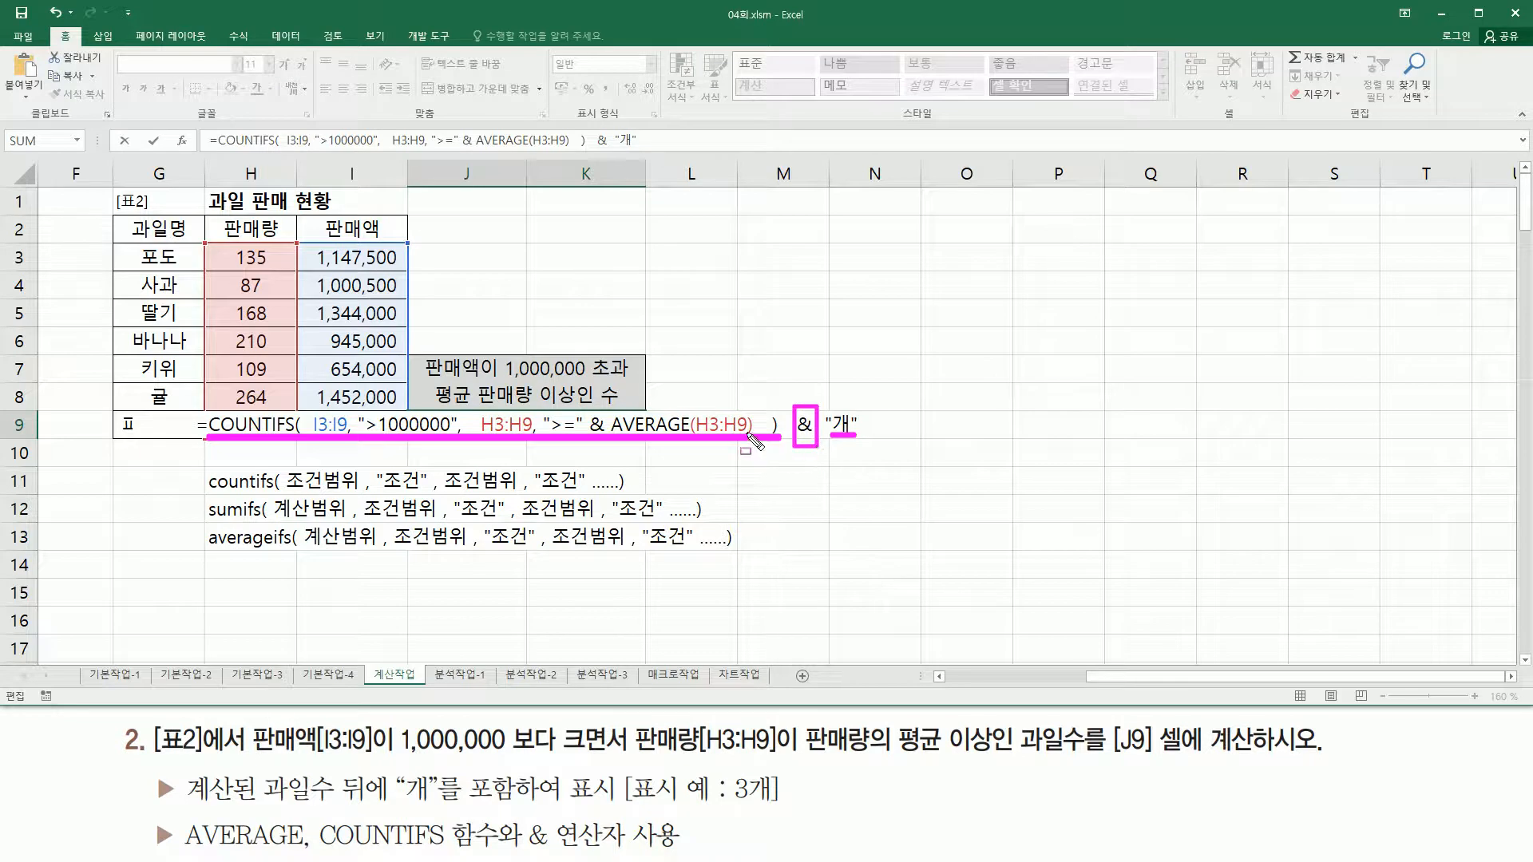
pyautogui.press('Escape')
pyautogui.press('Return')
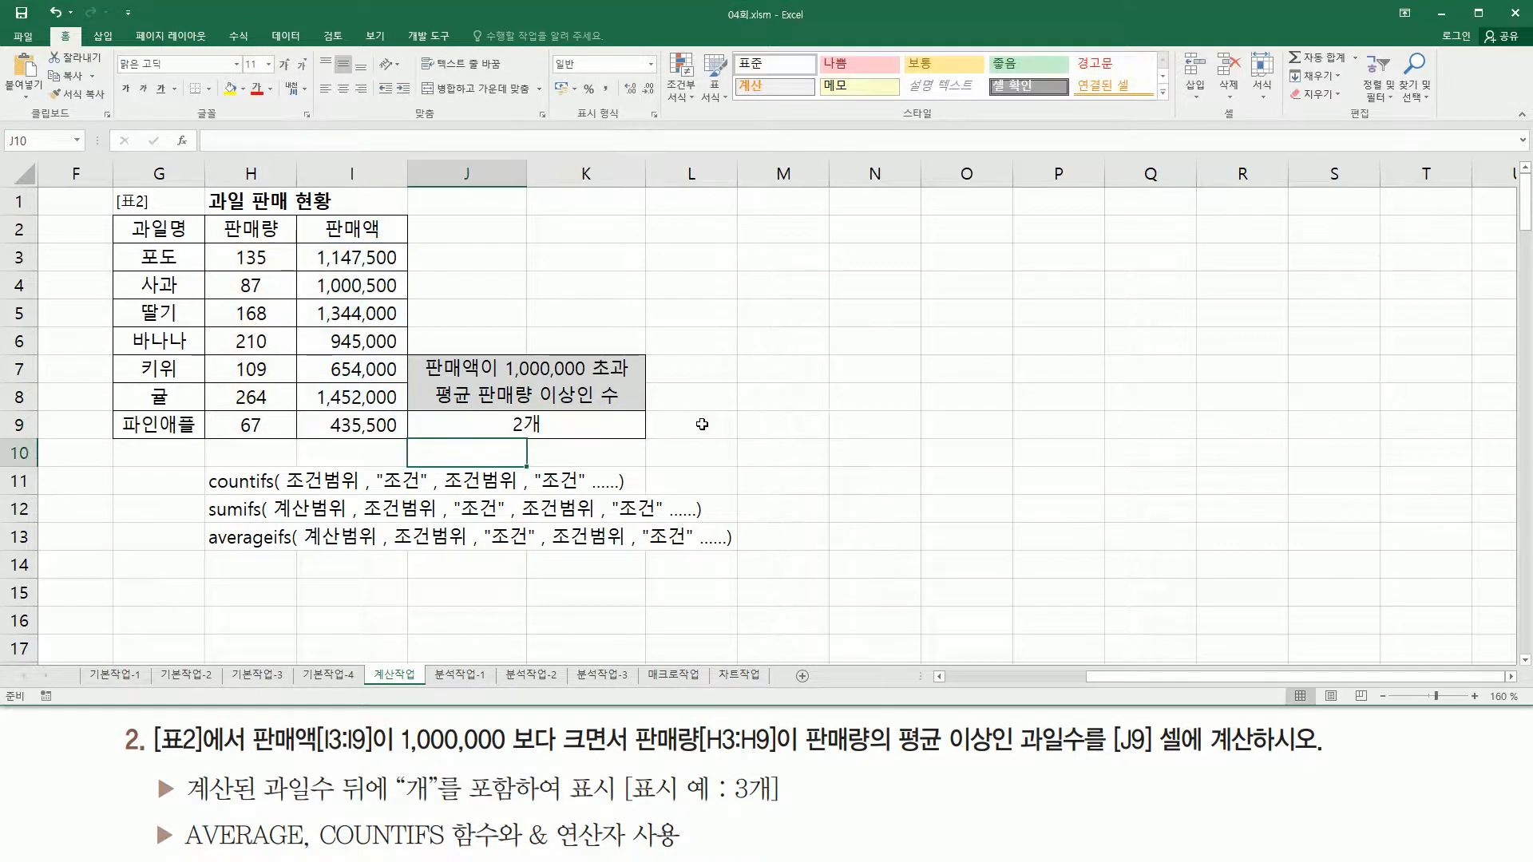
# Step: Copy the finished J9 formula into H15 as a plain text note below the function syntax notes
pyautogui.click(596, 431)
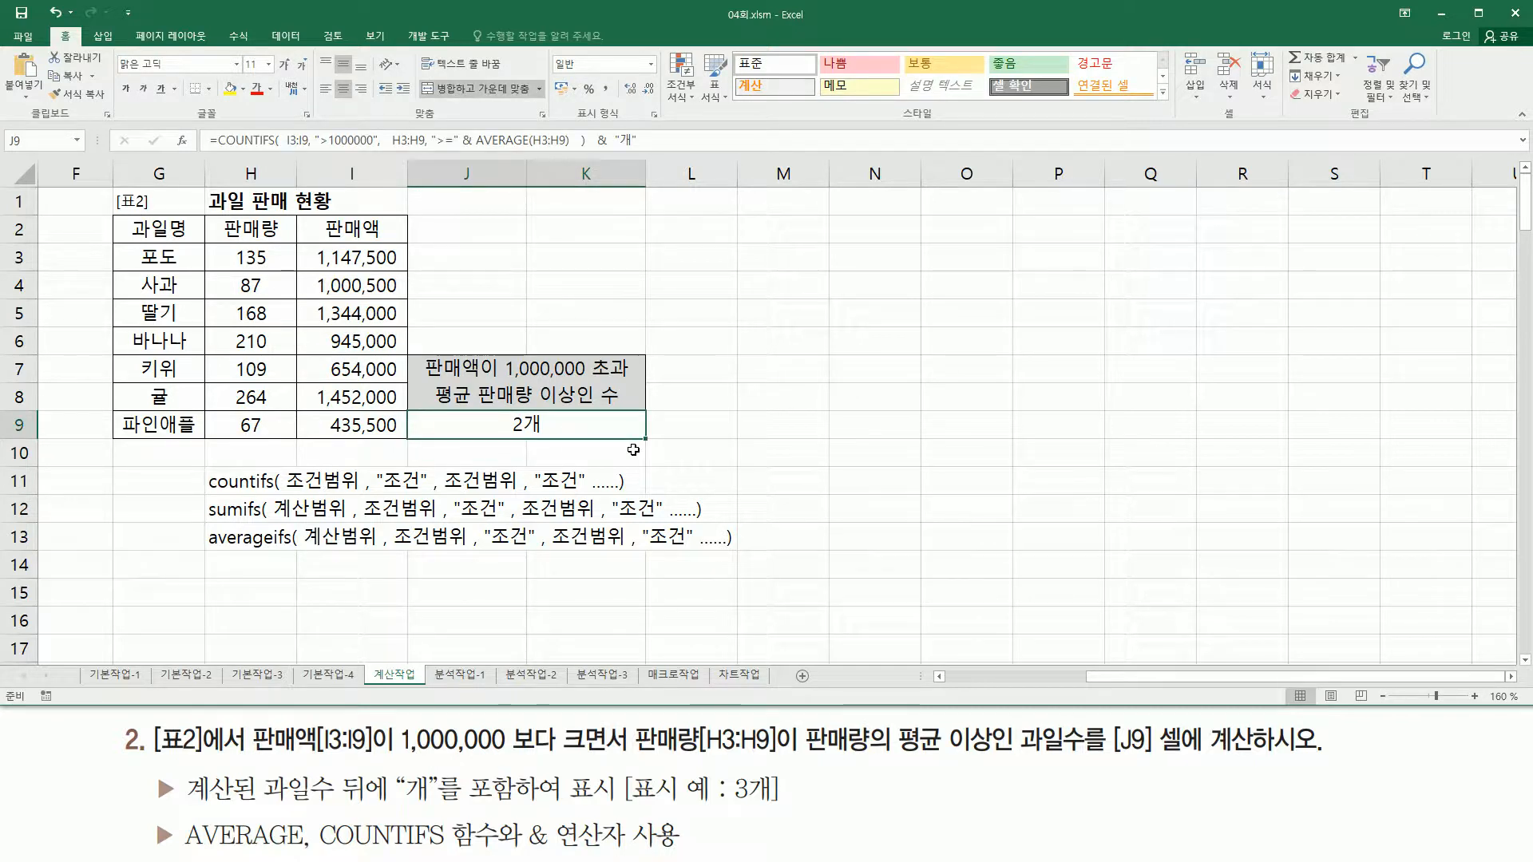
pyautogui.click(250, 588)
pyautogui.doubleClick(244, 595)
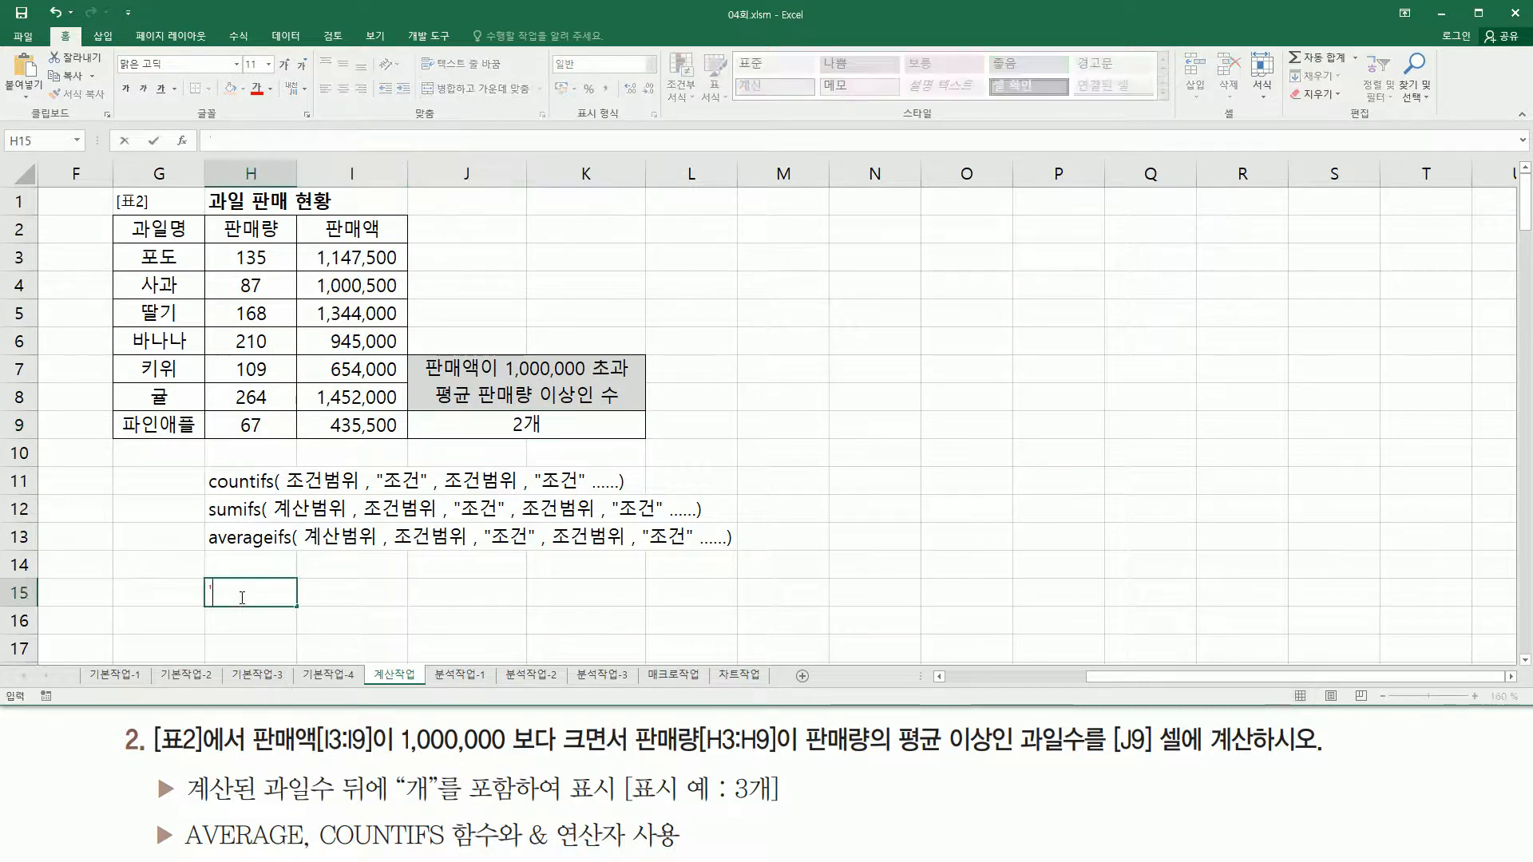
pyautogui.write('=COUNTIFS(  I3:I9, ">1000000",   H3:H9, ">=" & AVERAGE(H3:H9)   )   &  "개"')
pyautogui.press('Return')
pyautogui.click(1066, 395)
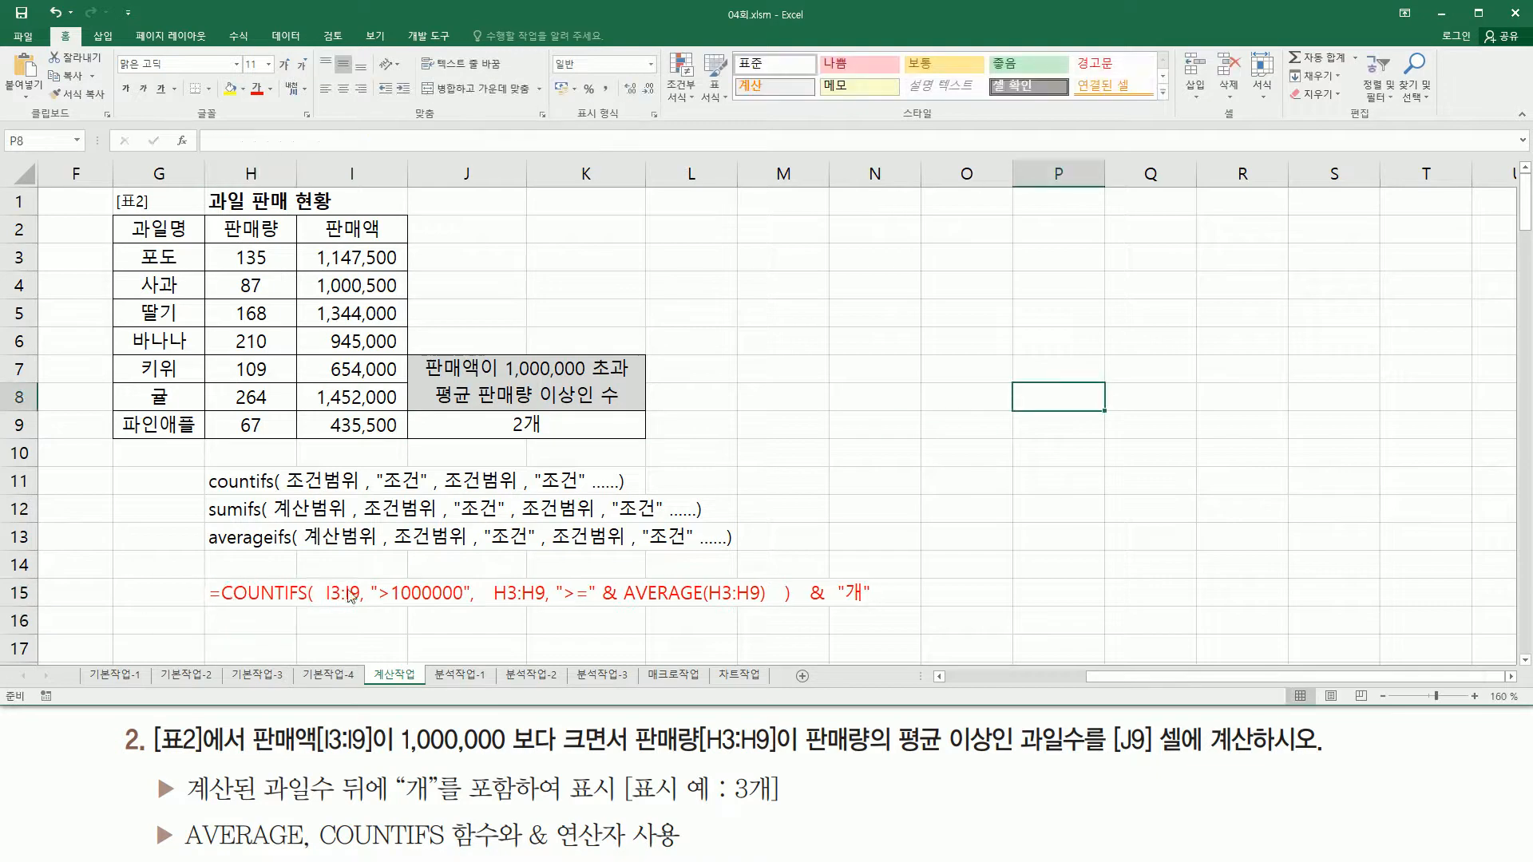
# Step: Review the H15 formula note, comparing the fixed criterion with the operator joined to AVERAGE, and the syntax notes in H11:H13
pyautogui.moveTo(324, 612); pyautogui.dragTo(471, 612)
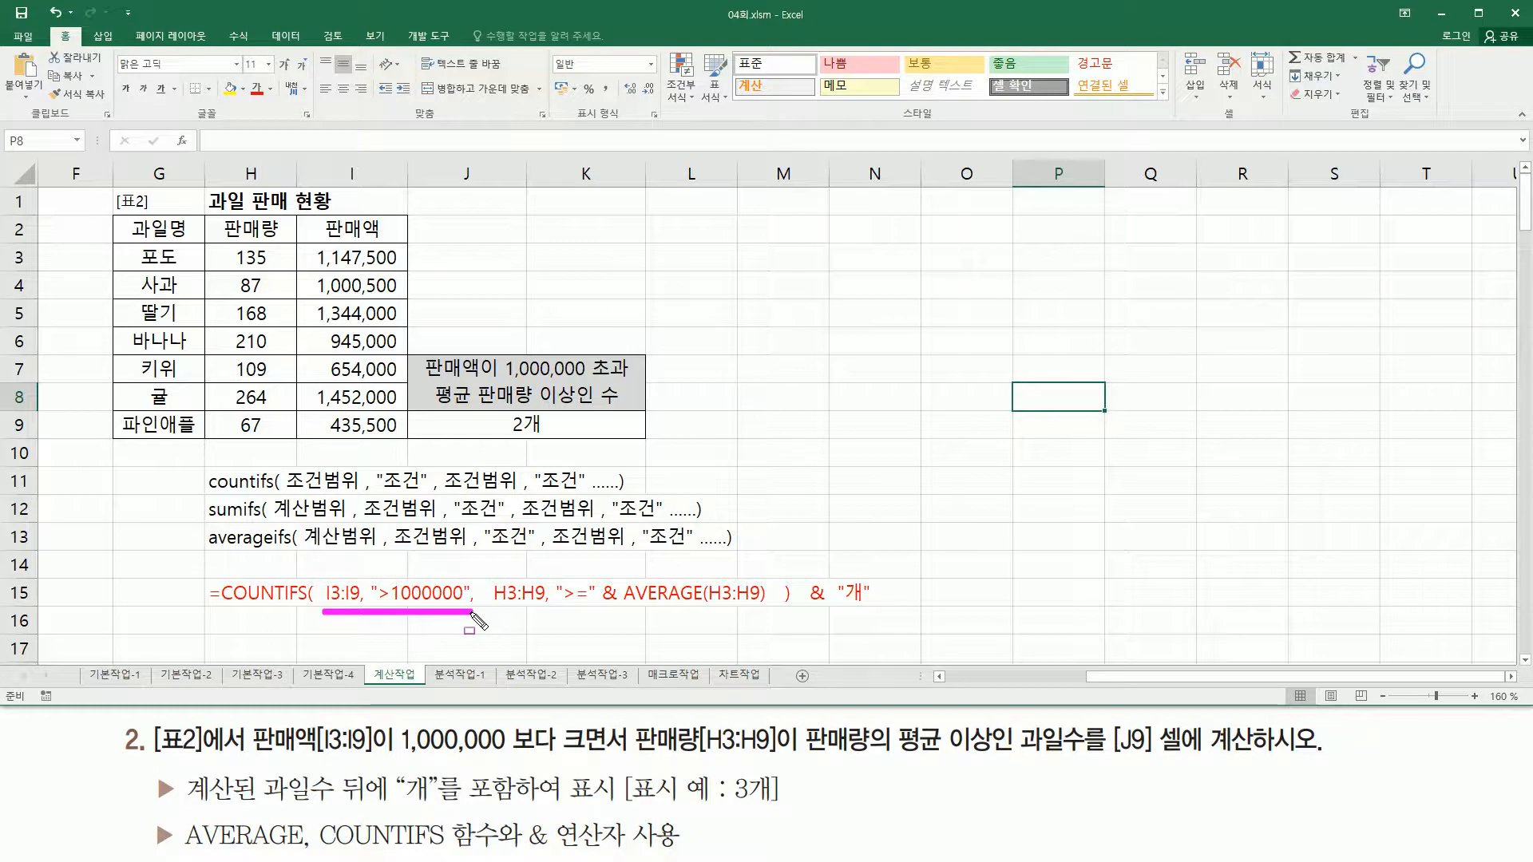
pyautogui.moveTo(488, 609); pyautogui.dragTo(768, 609)
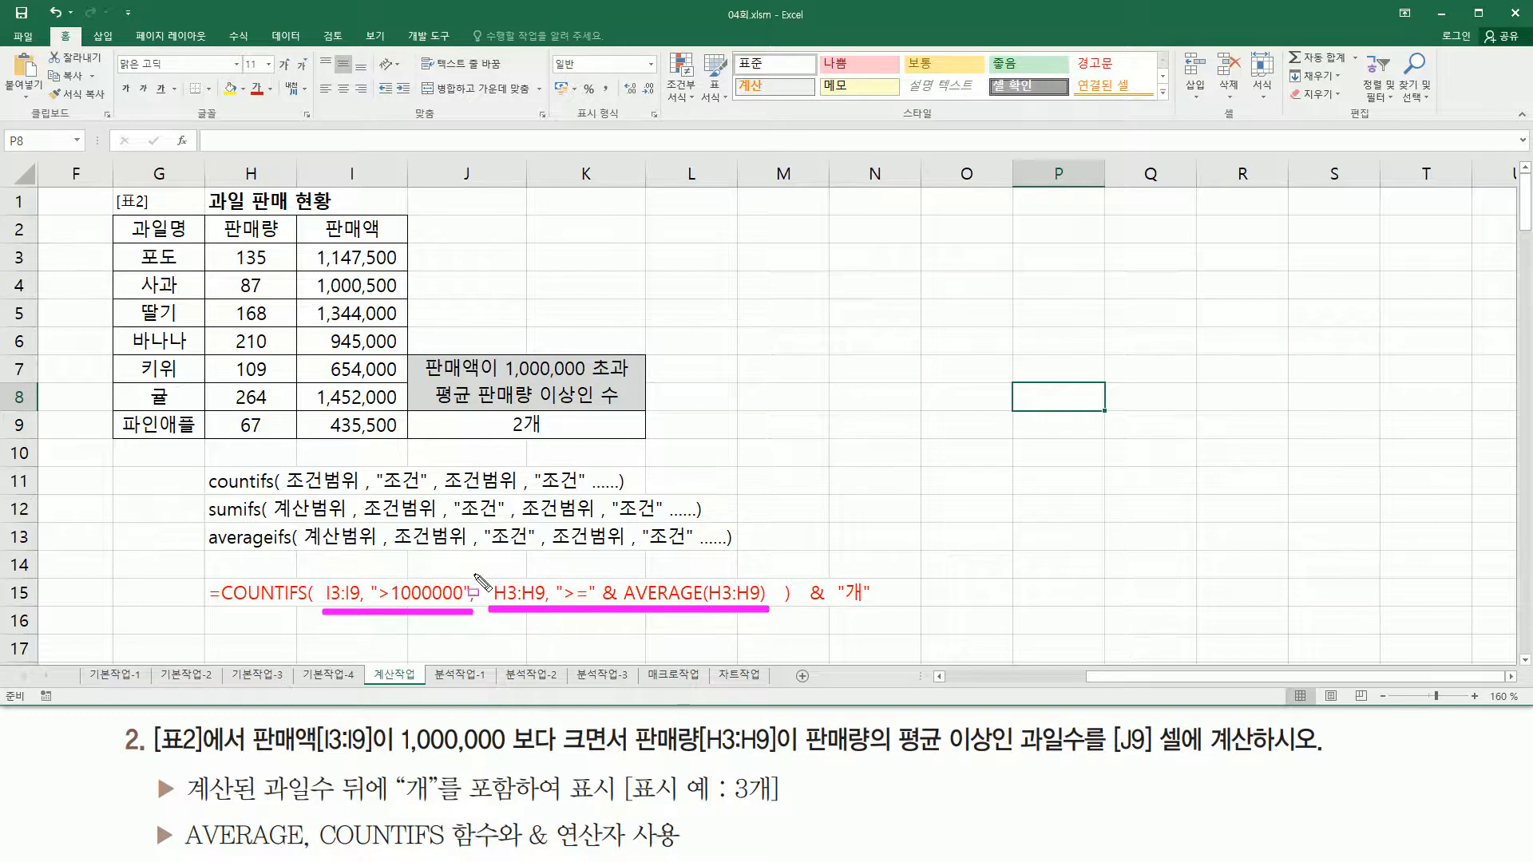
pyautogui.moveTo(222, 606); pyautogui.dragTo(282, 605)
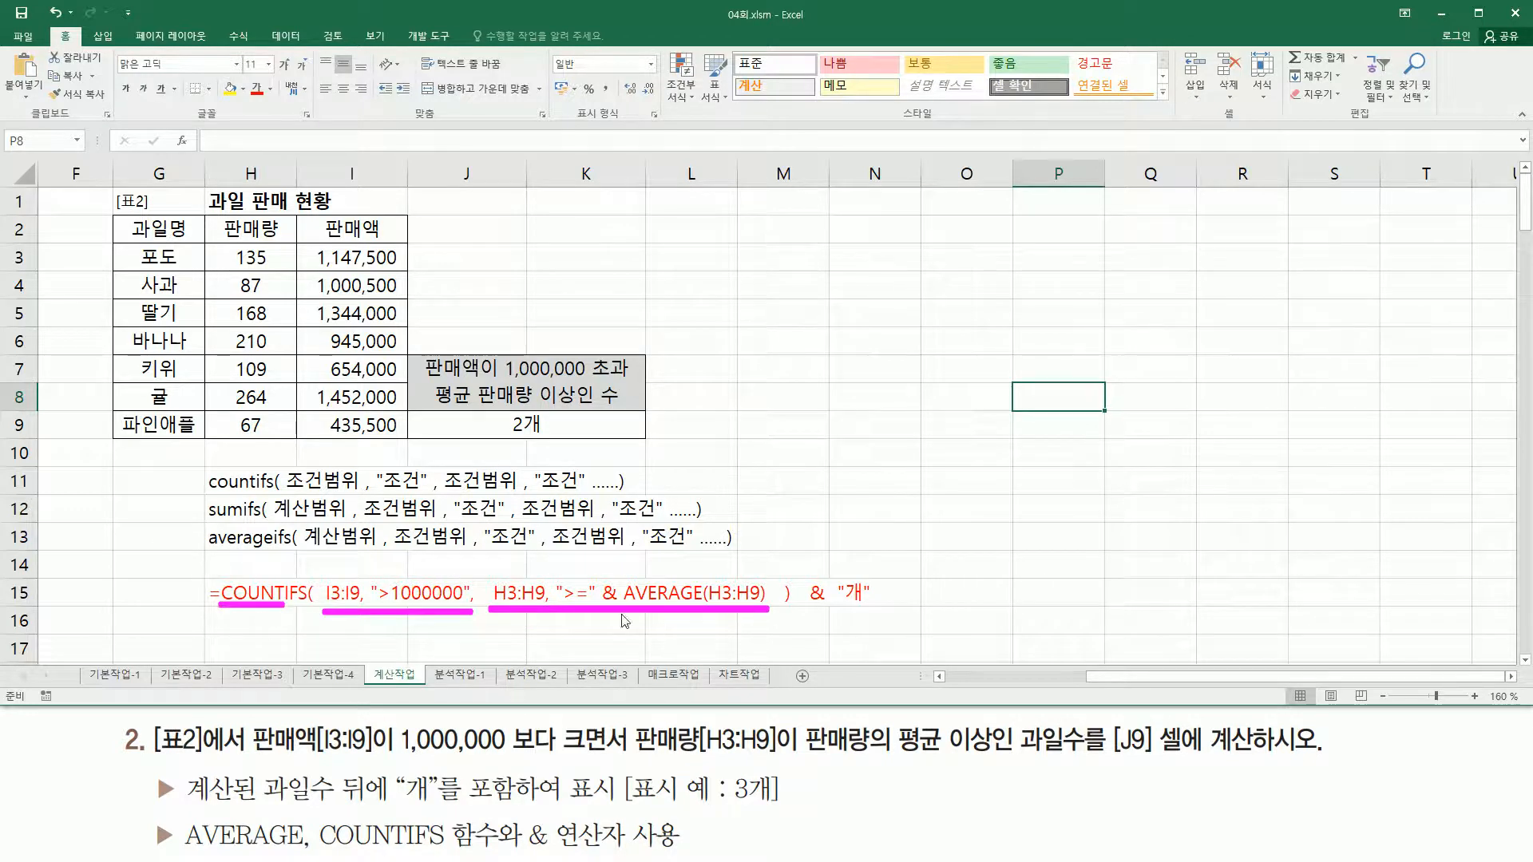
pyautogui.press('Escape')
pyautogui.moveTo(553, 570); pyautogui.dragTo(773, 627)
pyautogui.moveTo(367, 572)
pyautogui.mouseDown()
pyautogui.moveTo(392, 623)
pyautogui.moveTo(475, 621)
pyautogui.moveTo(439, 605)
pyautogui.moveTo(459, 605)
pyautogui.mouseUp()
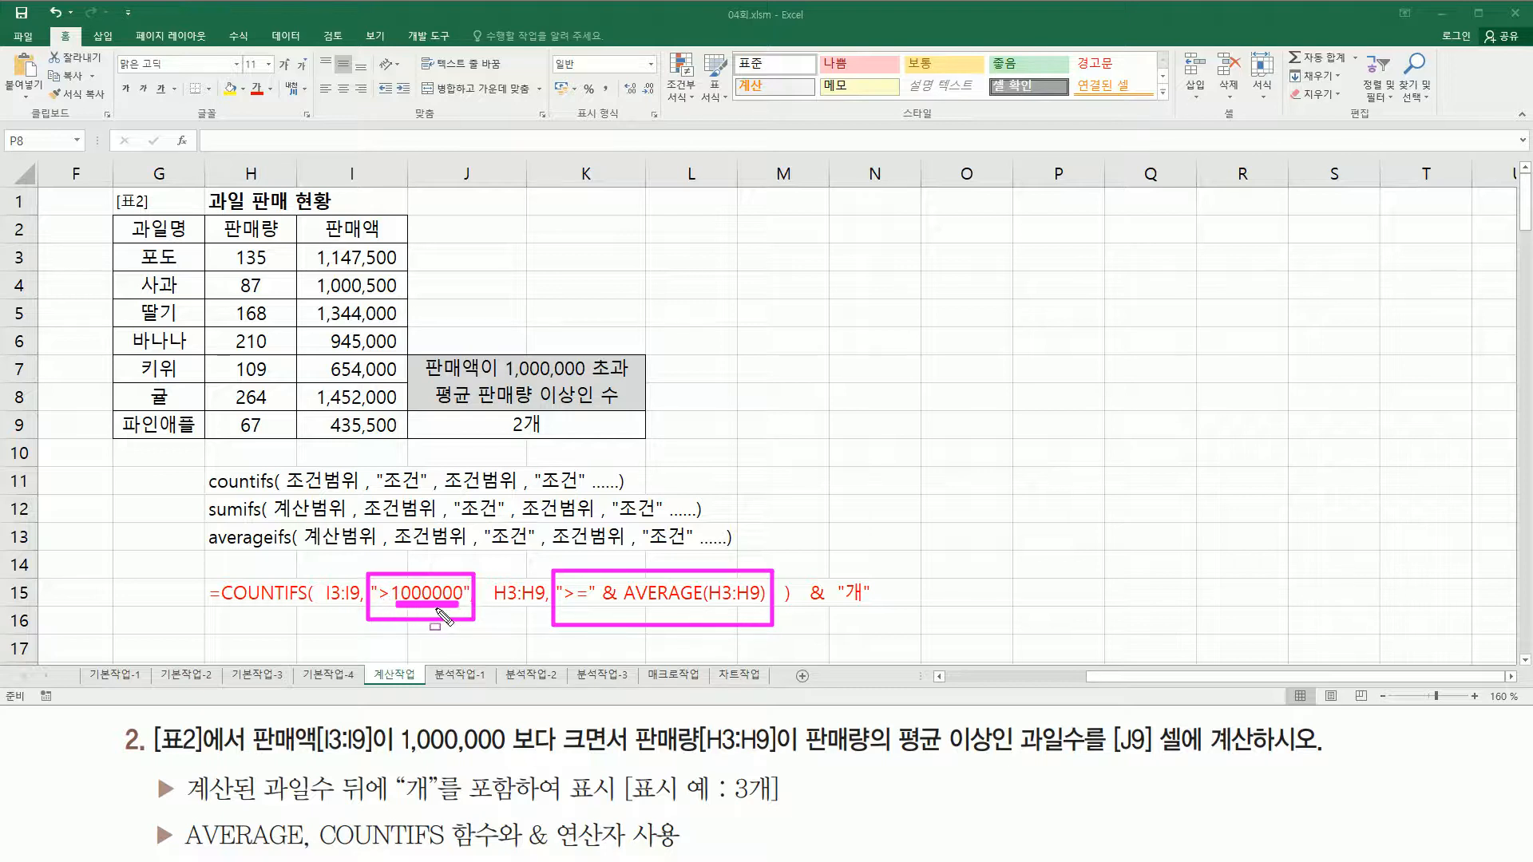
pyautogui.press('e')
pyautogui.moveTo(616, 609); pyautogui.dragTo(772, 609)
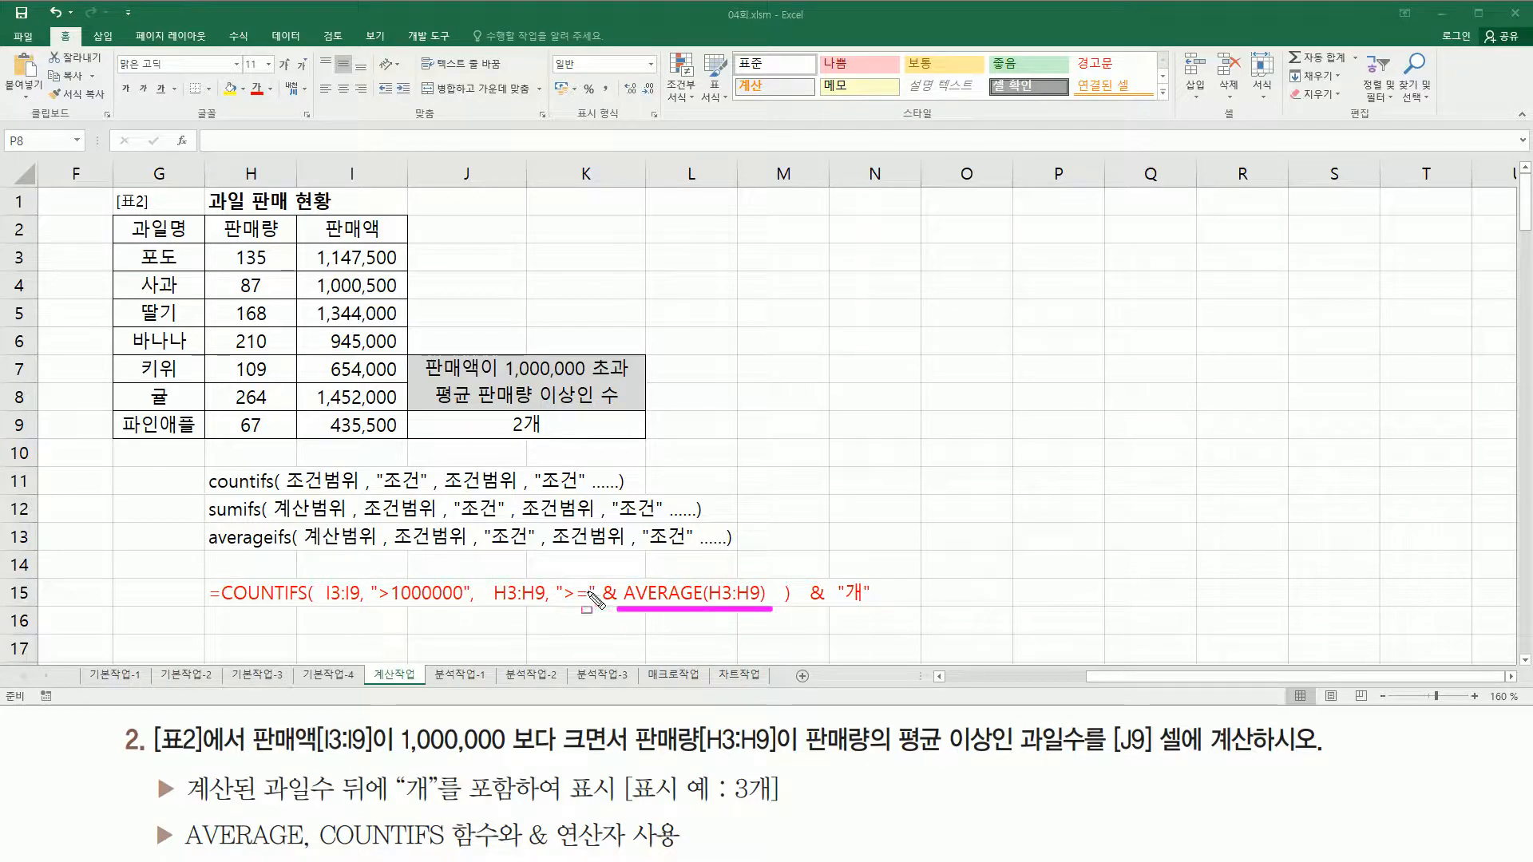
pyautogui.moveTo(550, 571)
pyautogui.mouseDown()
pyautogui.moveTo(589, 617)
pyautogui.moveTo(600, 591)
pyautogui.moveTo(600, 618)
pyautogui.mouseUp()
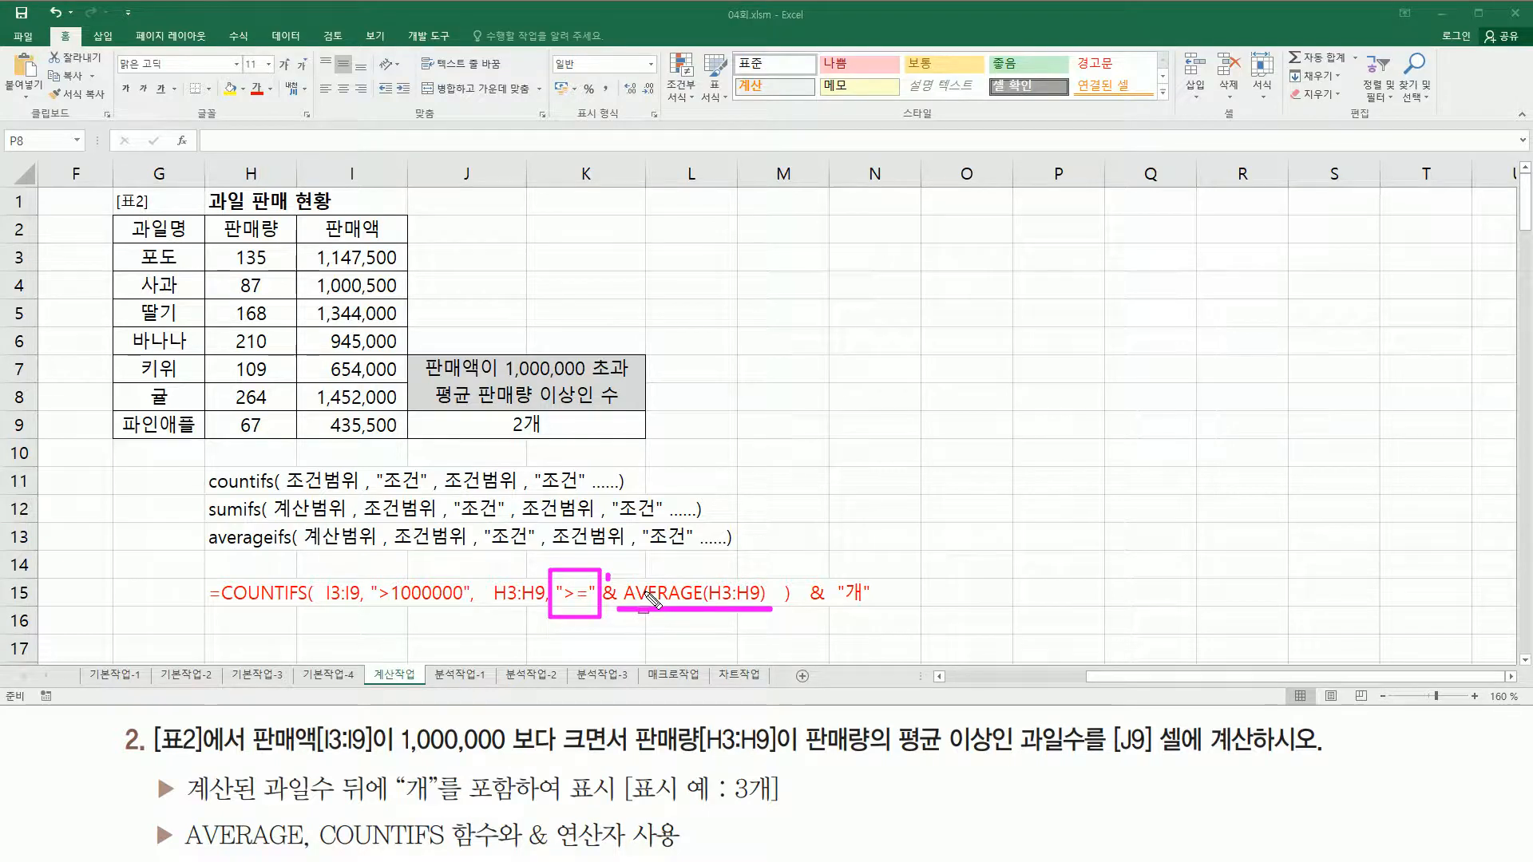
pyautogui.press('Escape')
pyautogui.moveTo(562, 607); pyautogui.dragTo(583, 607)
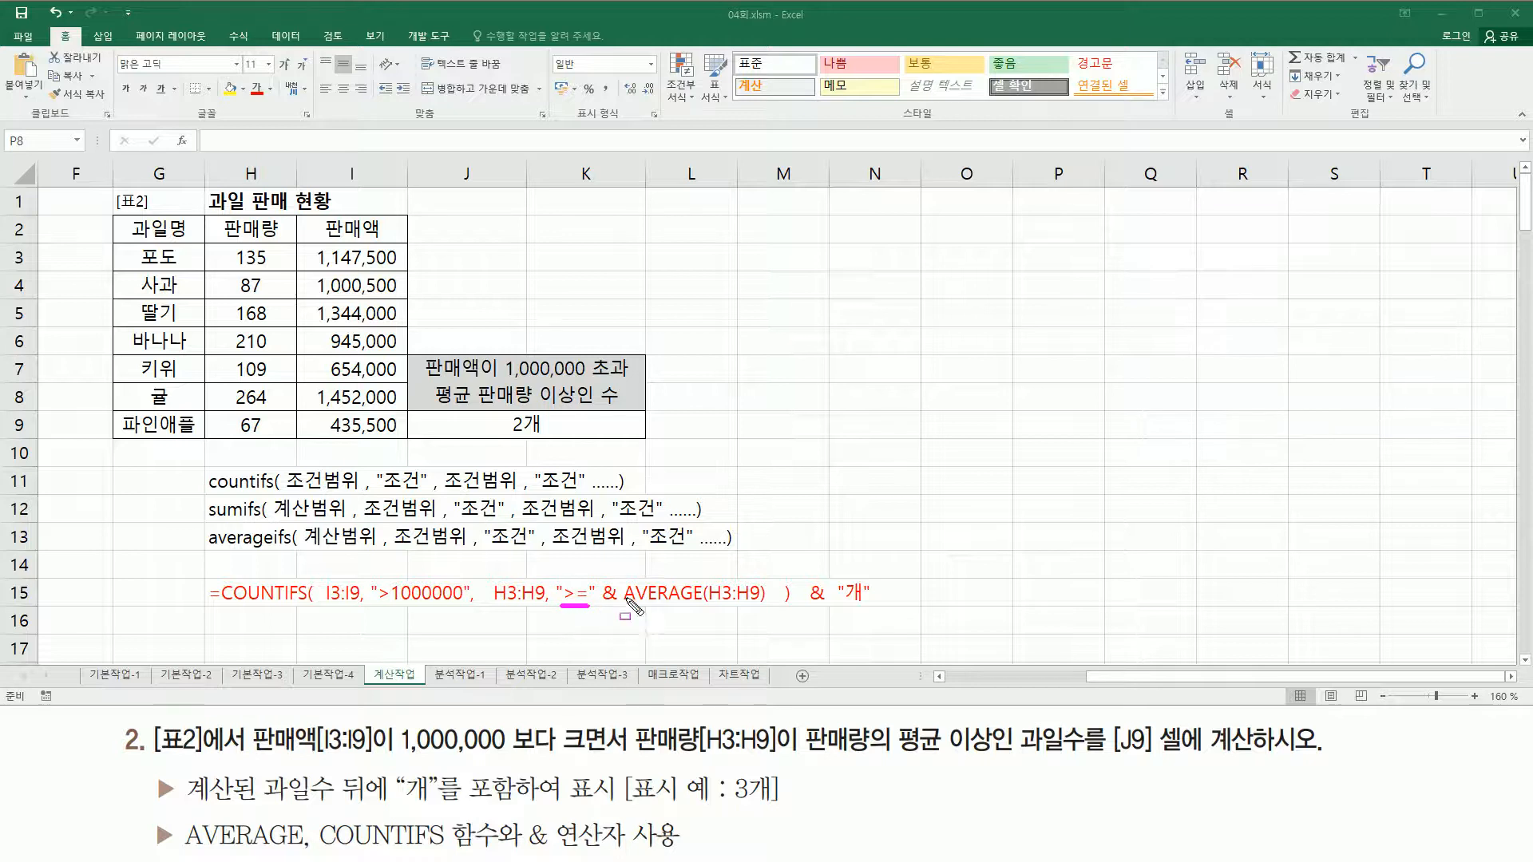
pyautogui.moveTo(626, 606); pyautogui.dragTo(766, 605)
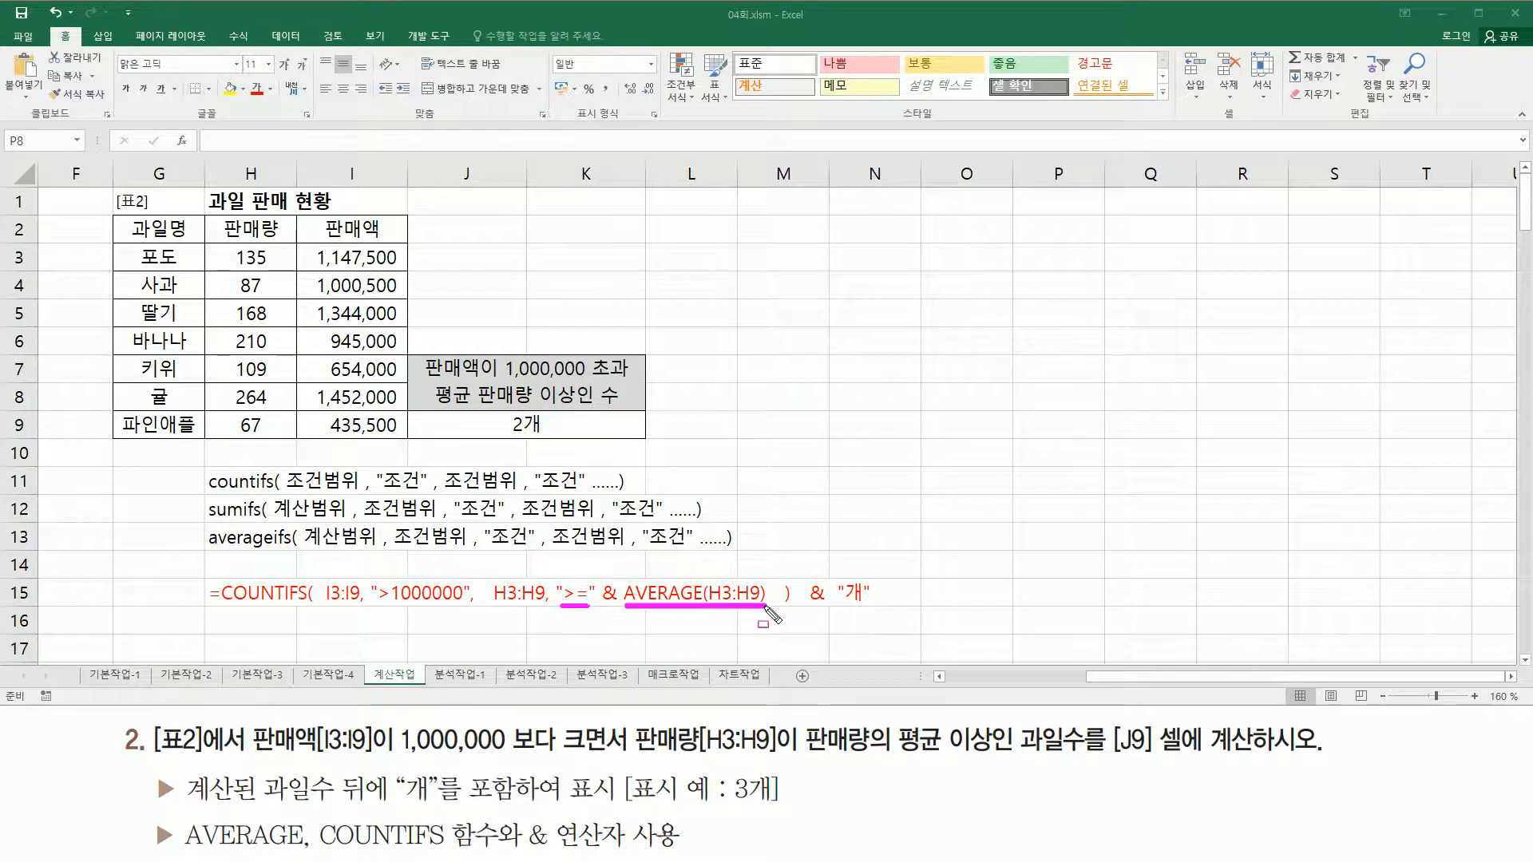
pyautogui.moveTo(605, 572); pyautogui.dragTo(604, 583)
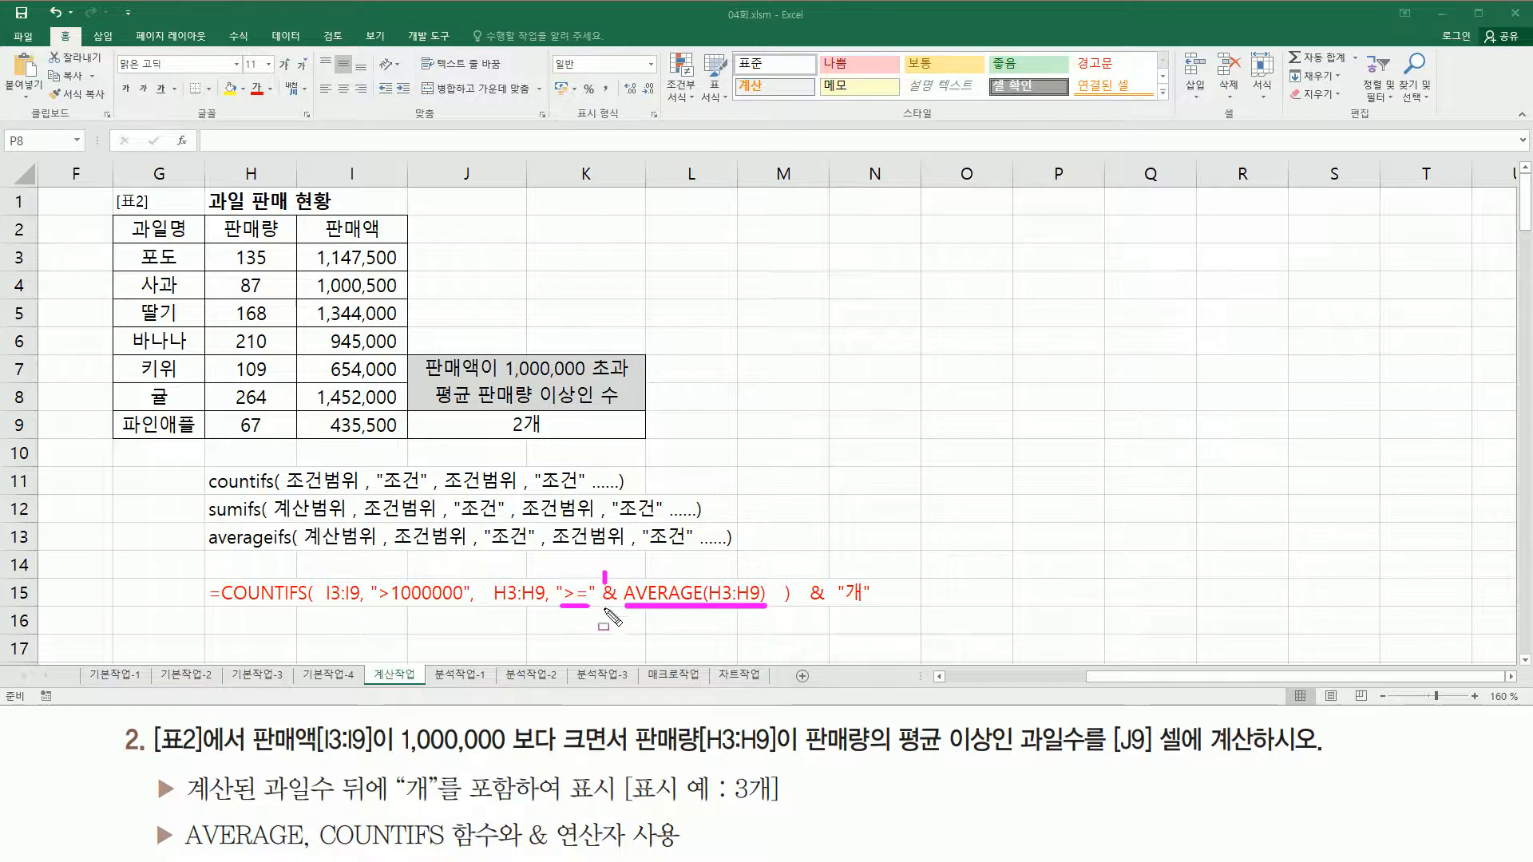
pyautogui.moveTo(202, 459)
pyautogui.mouseDown()
pyautogui.moveTo(209, 484)
pyautogui.moveTo(619, 559)
pyautogui.moveTo(743, 557)
pyautogui.mouseUp()
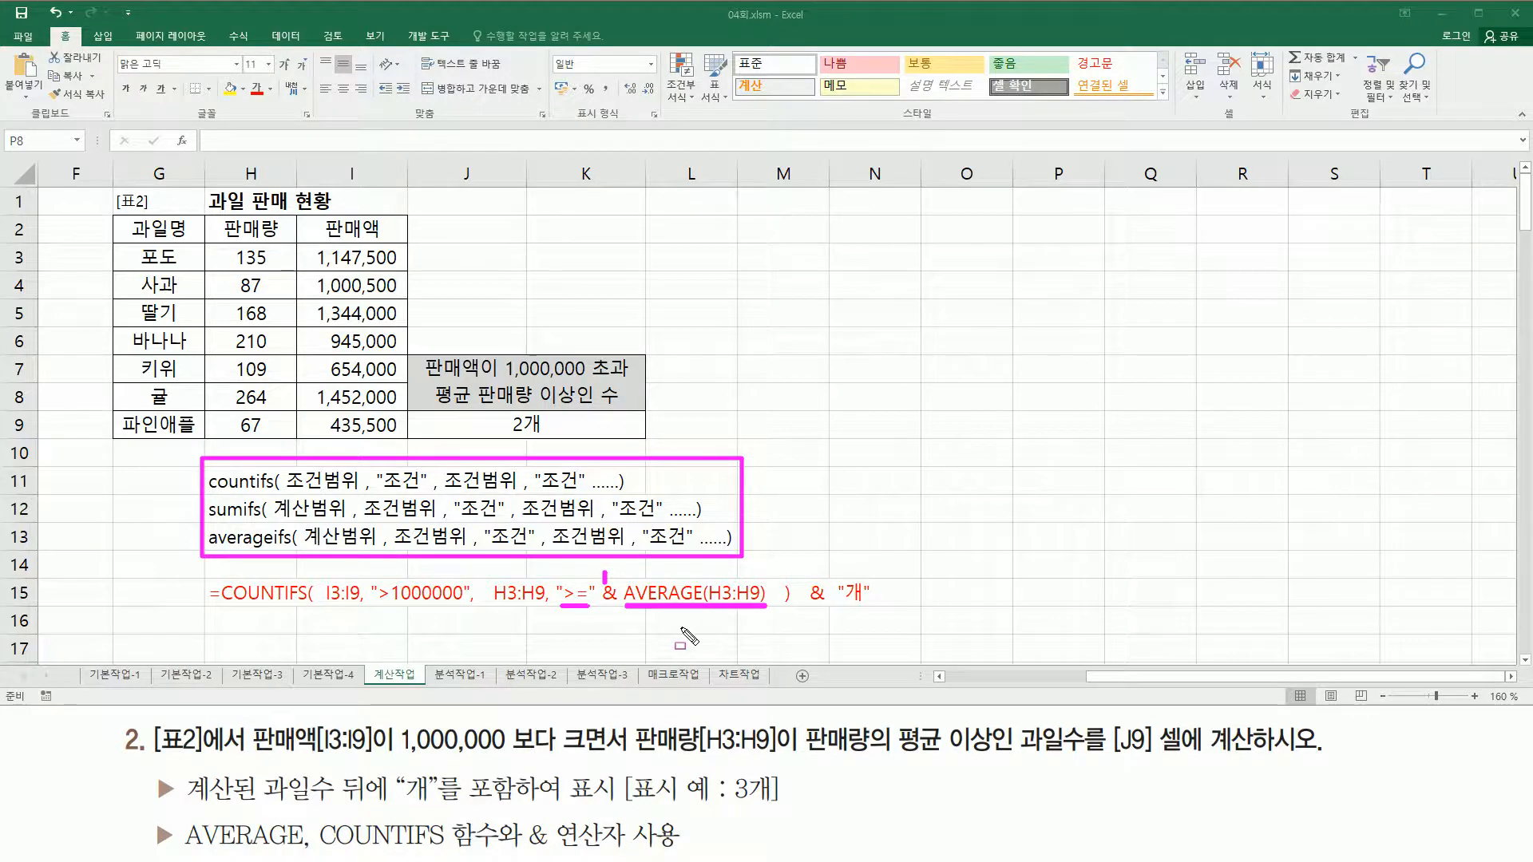
pyautogui.press('Escape')
# Step: Write the criterion pattern note ">=" & 함수 in N10
pyautogui.click(876, 470)
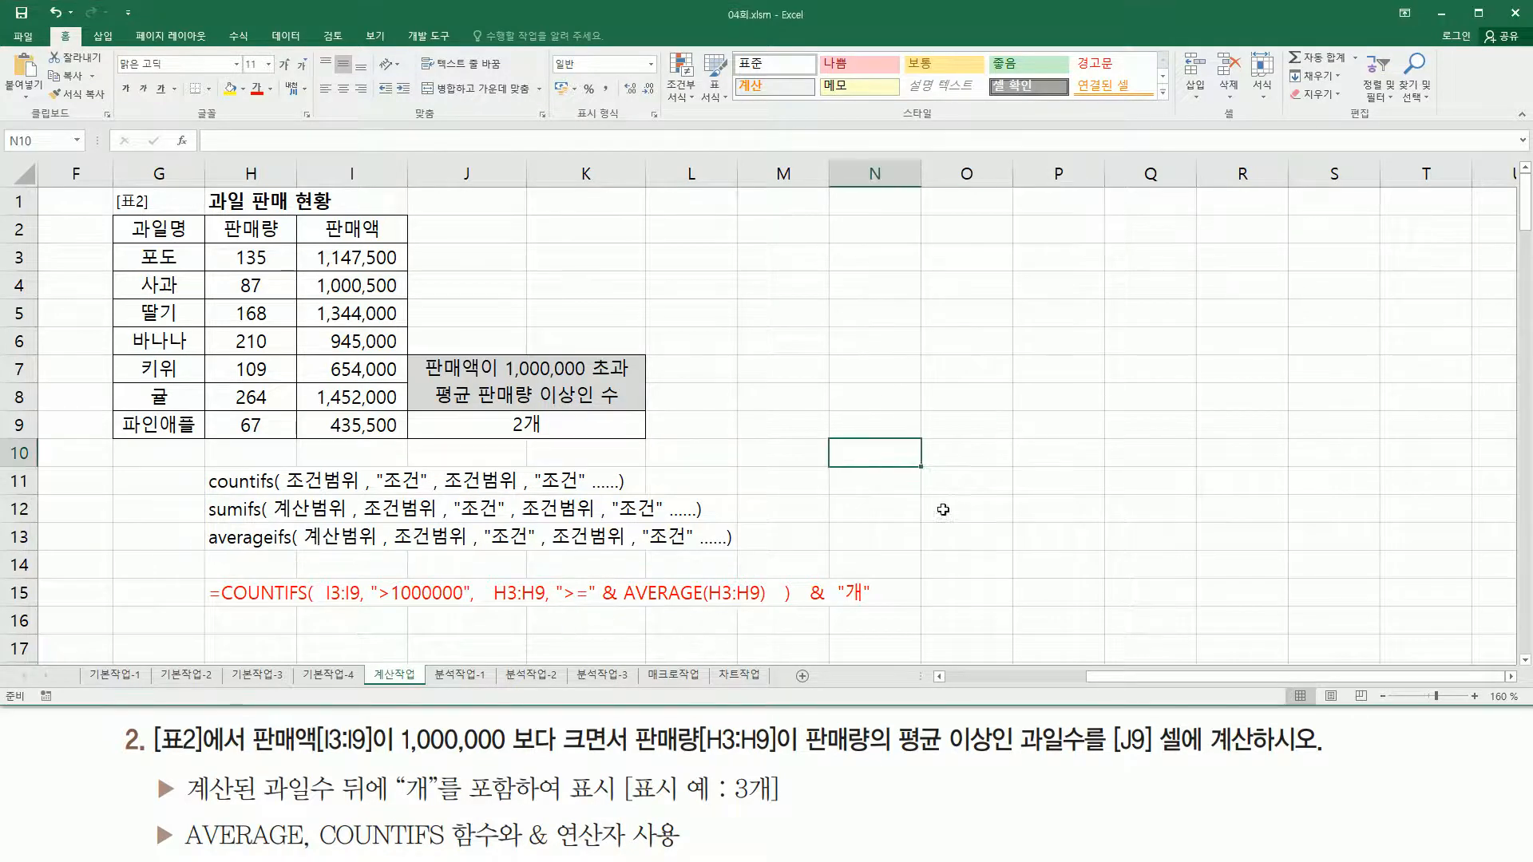
pyautogui.write('>=')
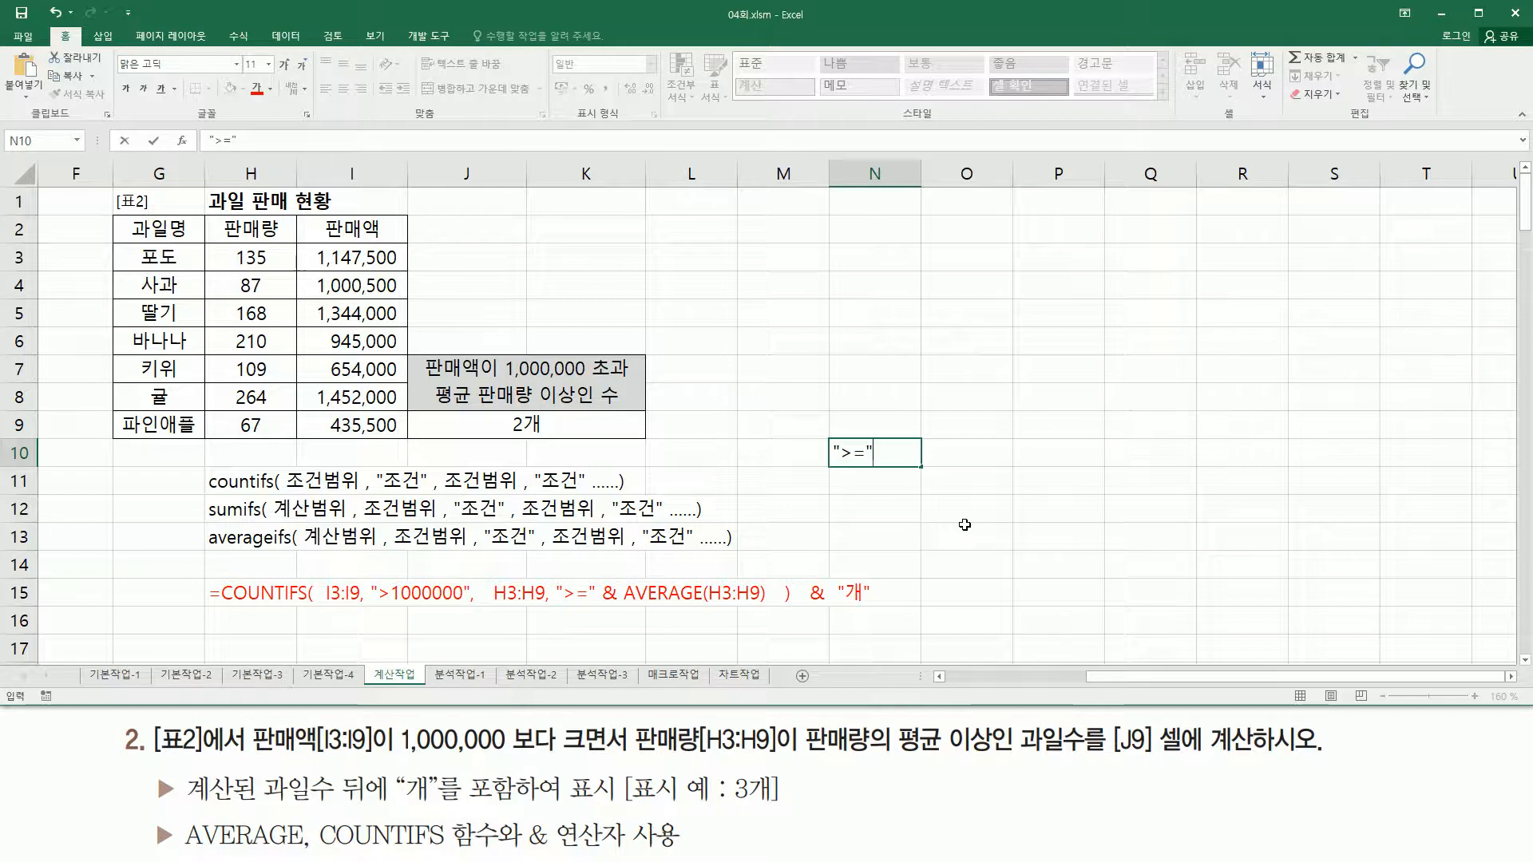
pyautogui.write('" & ')
pyautogui.write('gka')
pyautogui.press('BackSpace')
pyautogui.press('BackSpace')
pyautogui.write('함수')
pyautogui.press('Return')
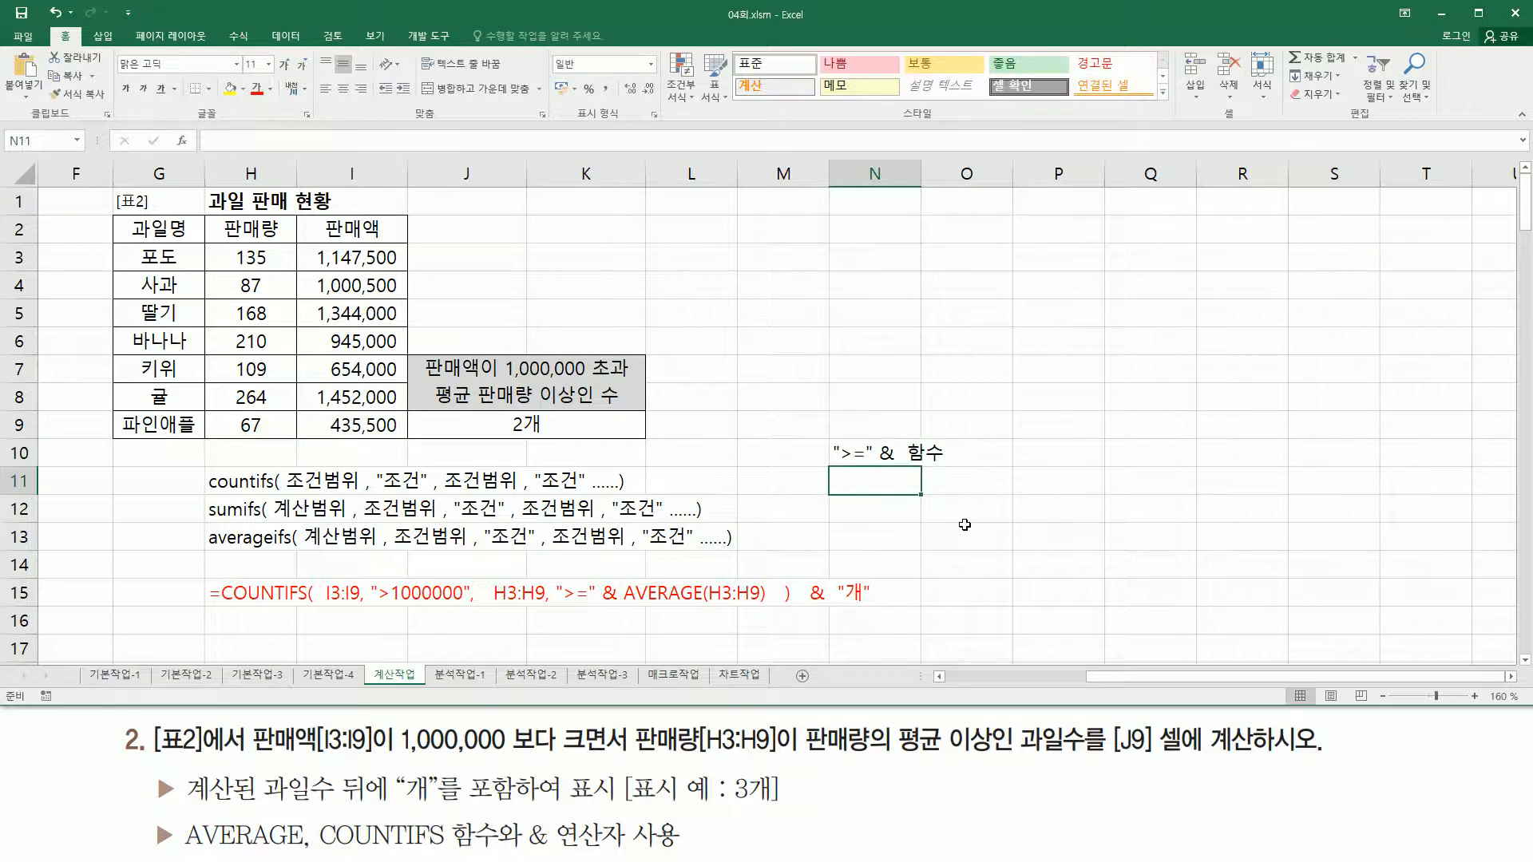
pyautogui.click(950, 532)
pyautogui.moveTo(816, 431); pyautogui.dragTo(951, 474)
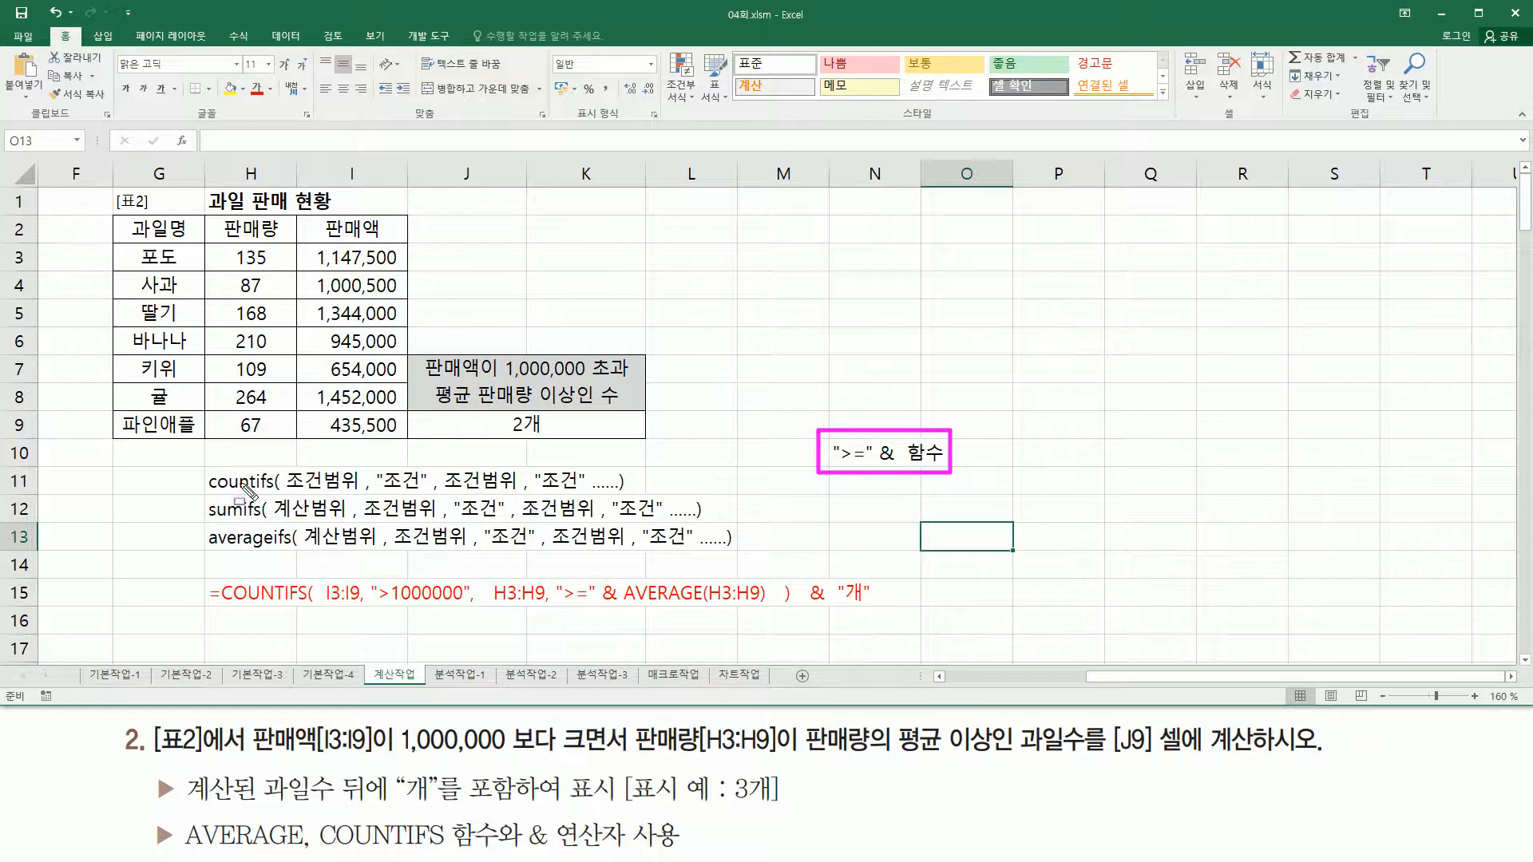
pyautogui.moveTo(196, 461)
pyautogui.mouseDown()
pyautogui.moveTo(233, 559)
pyautogui.moveTo(751, 558)
pyautogui.mouseUp()
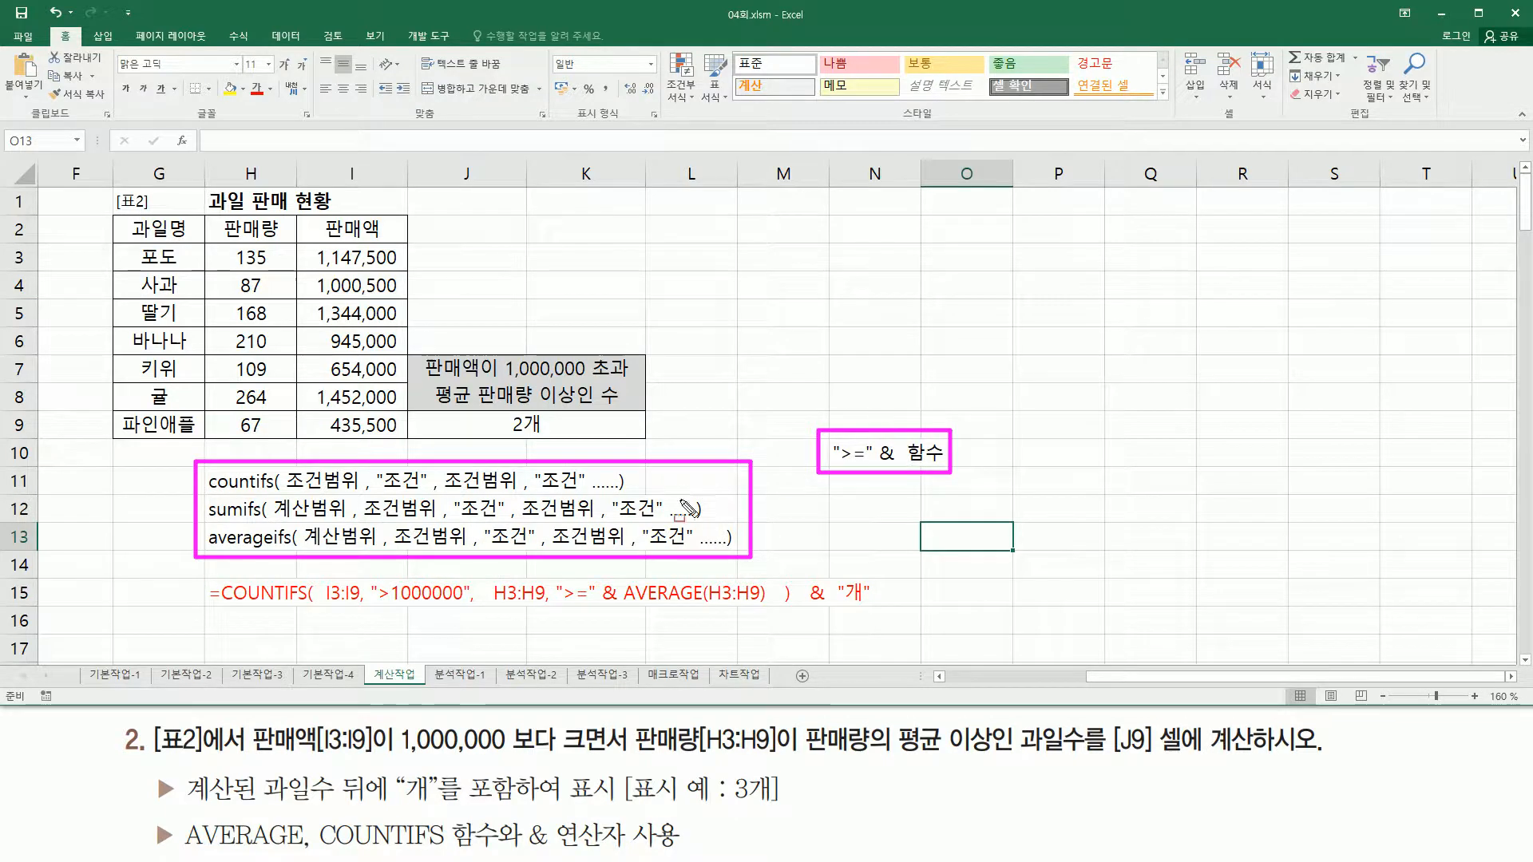
pyautogui.press('Escape')
pyautogui.click(767, 356)
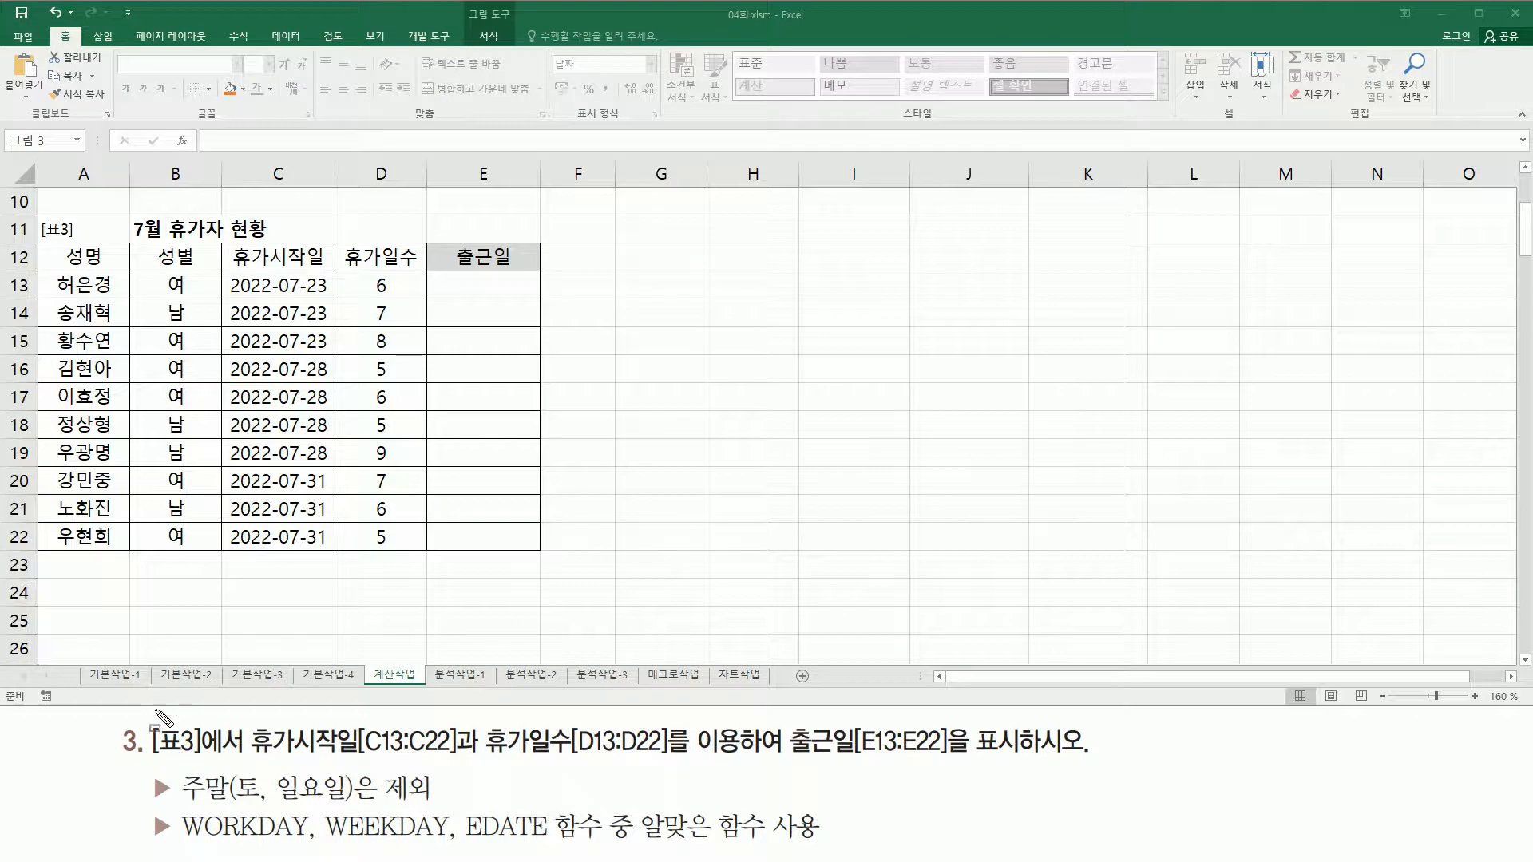
# Step: Read exercise 3's requirement, matching 휴가시작일 [C13:C22], 휴가일수 [D13:D22] and 출근일 [E13:E22] with the 표3 columns
pyautogui.moveTo(151, 760); pyautogui.dragTo(231, 760)
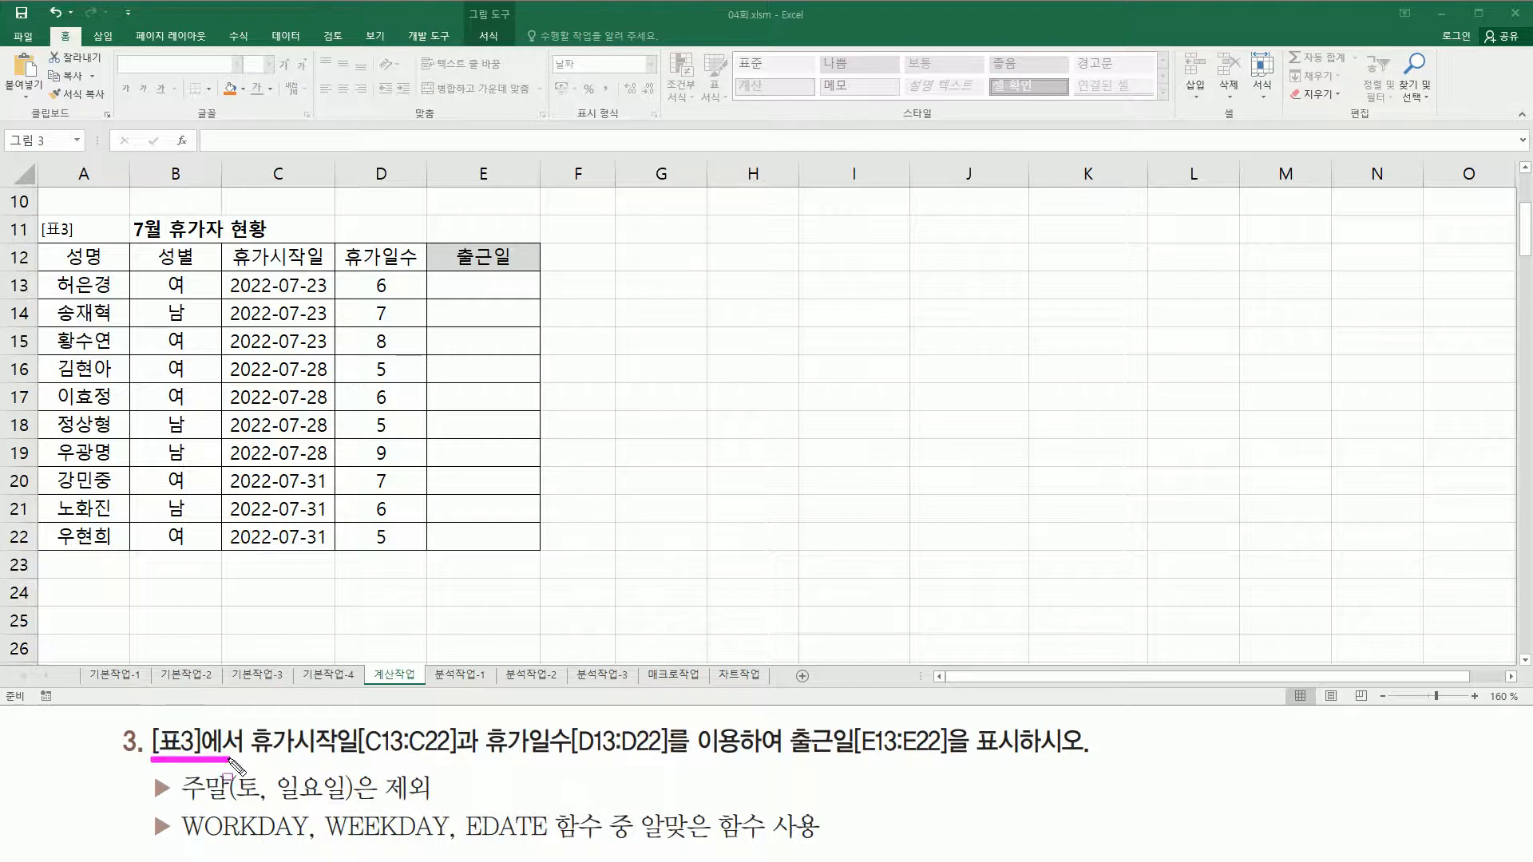
pyautogui.moveTo(40, 214)
pyautogui.mouseDown()
pyautogui.moveTo(531, 300)
pyautogui.moveTo(545, 561)
pyautogui.mouseUp()
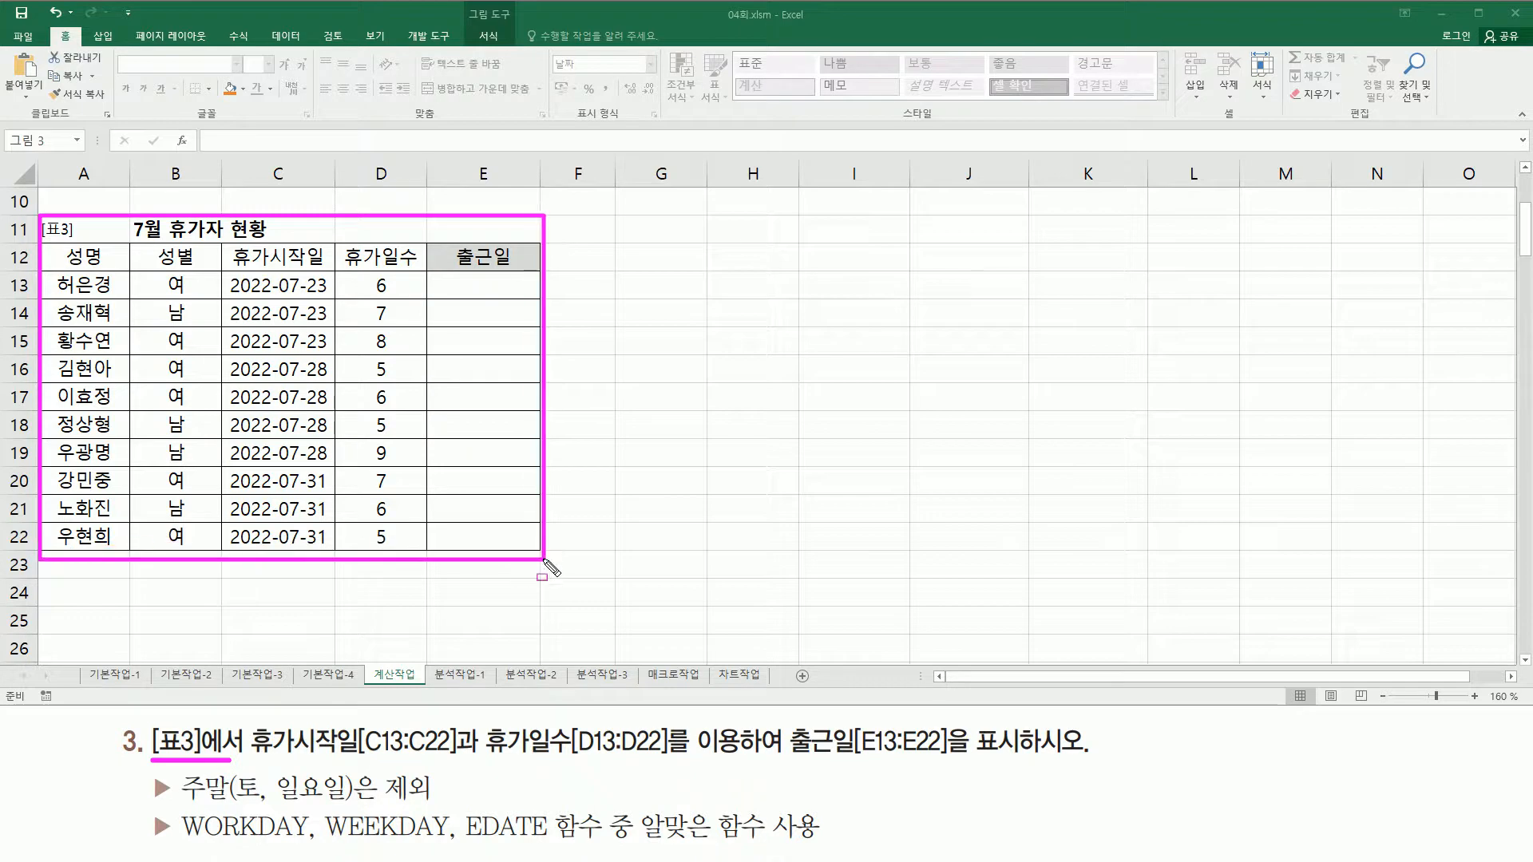
pyautogui.press('e')
pyautogui.moveTo(250, 757); pyautogui.dragTo(469, 756)
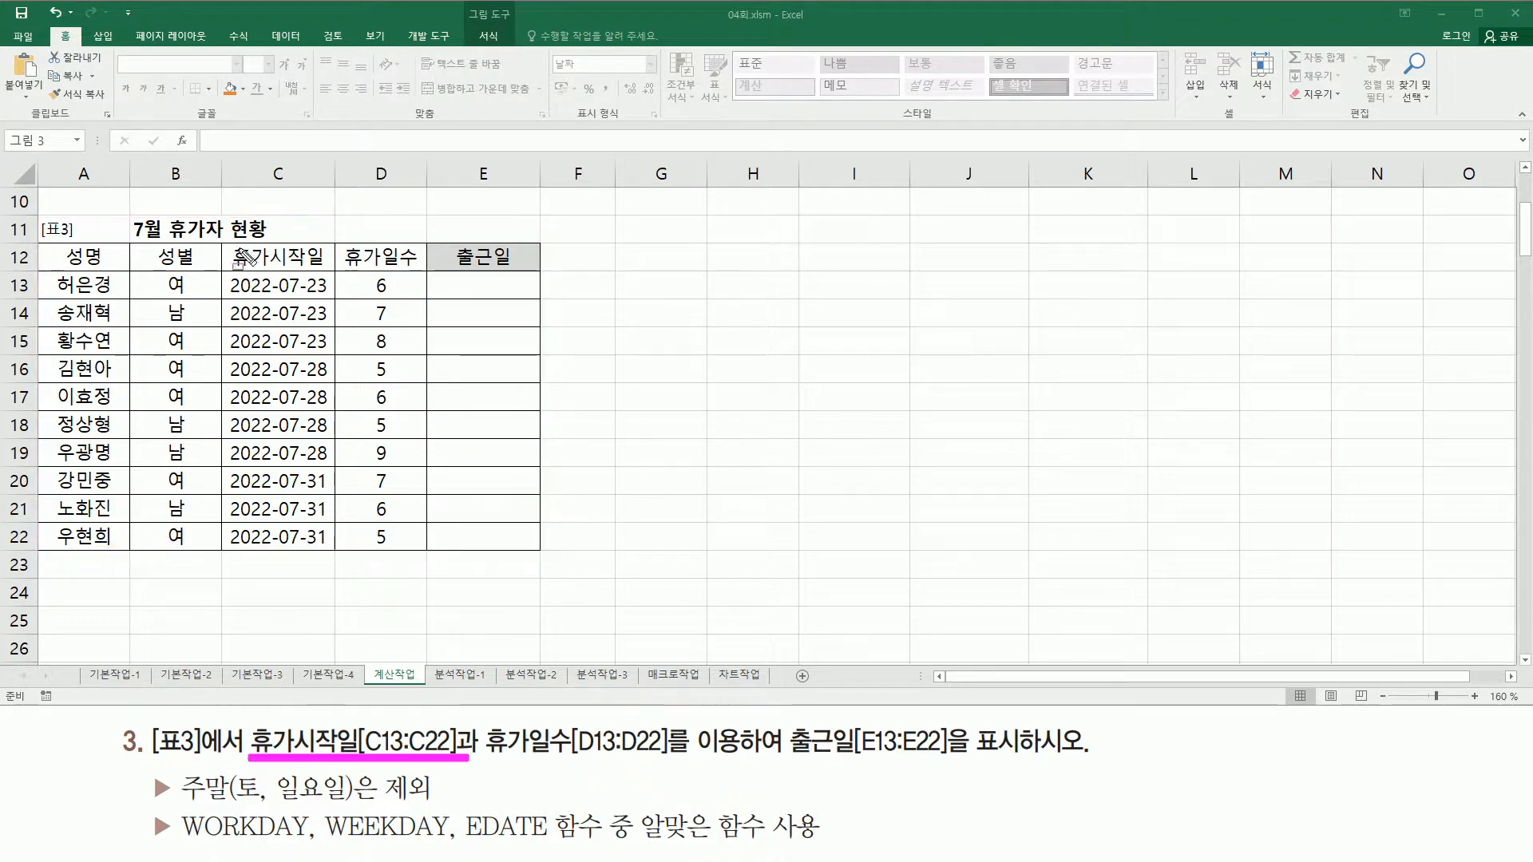
pyautogui.moveTo(226, 249)
pyautogui.mouseDown()
pyautogui.moveTo(343, 270)
pyautogui.moveTo(329, 266)
pyautogui.mouseUp()
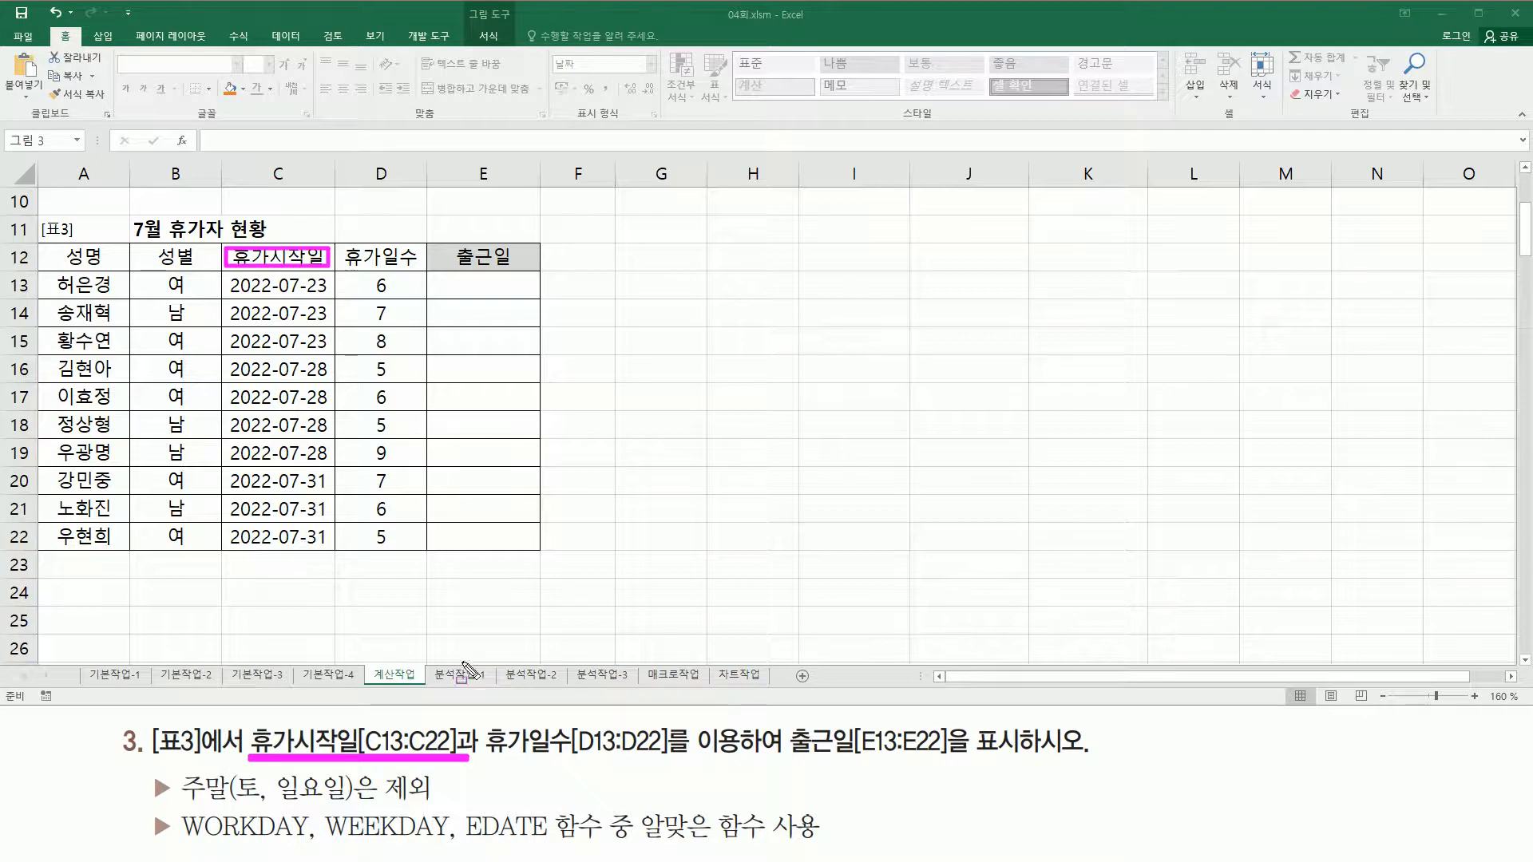
pyautogui.moveTo(486, 759); pyautogui.dragTo(666, 759)
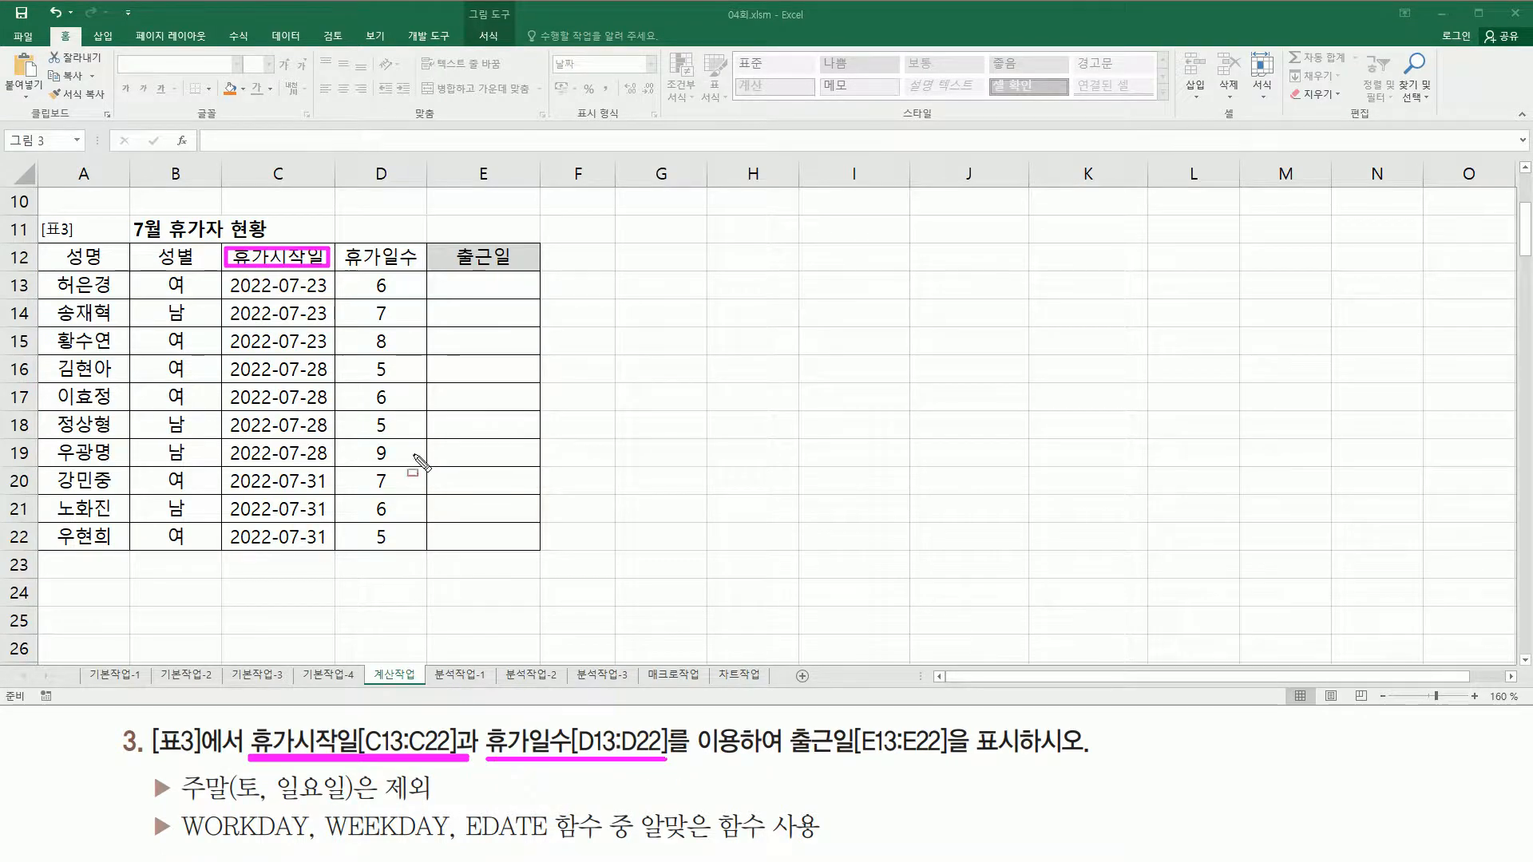
pyautogui.moveTo(346, 247); pyautogui.dragTo(421, 269)
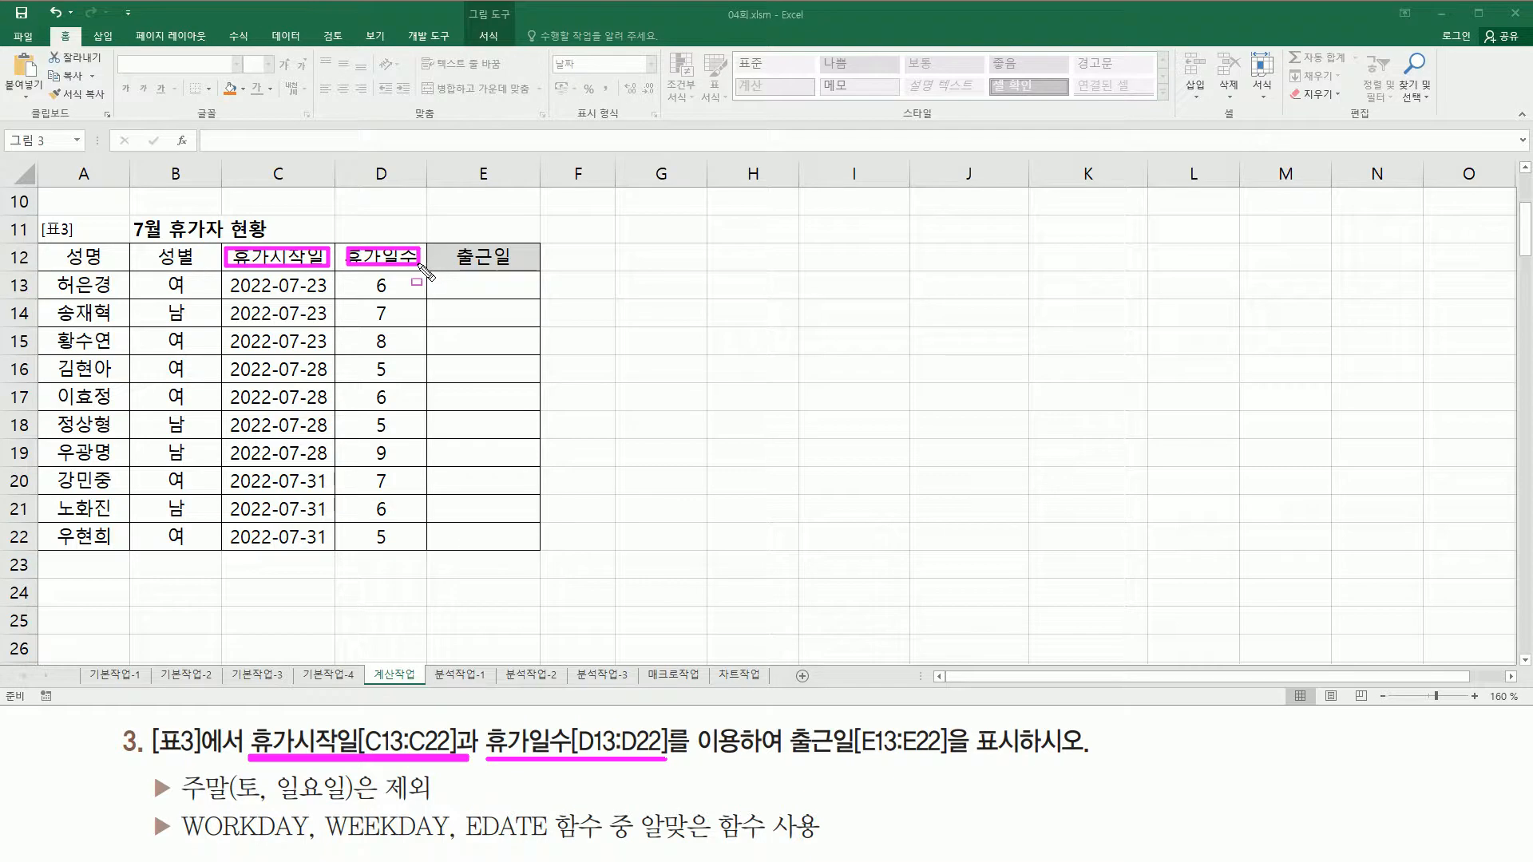
pyautogui.moveTo(781, 757); pyautogui.dragTo(973, 759)
pyautogui.moveTo(454, 277); pyautogui.dragTo(511, 550)
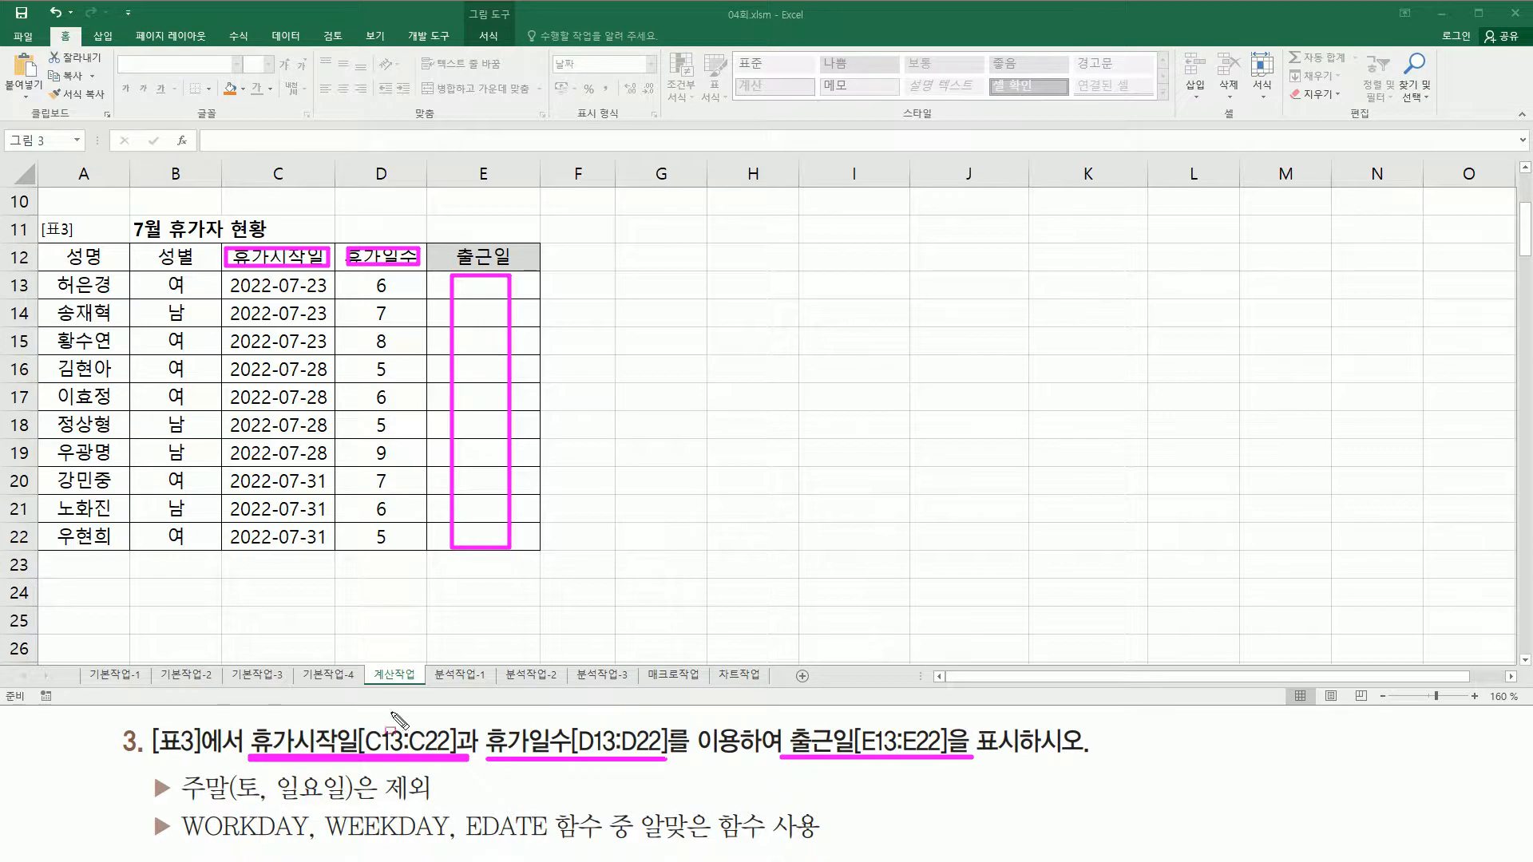
# Step: Examine the first row's start date and leave days, and the candidate functions WORKDAY, WEEKDAY and EDATE
pyautogui.moveTo(226, 292)
pyautogui.mouseDown()
pyautogui.moveTo(394, 276)
pyautogui.moveTo(392, 294)
pyautogui.moveTo(367, 276)
pyautogui.mouseUp()
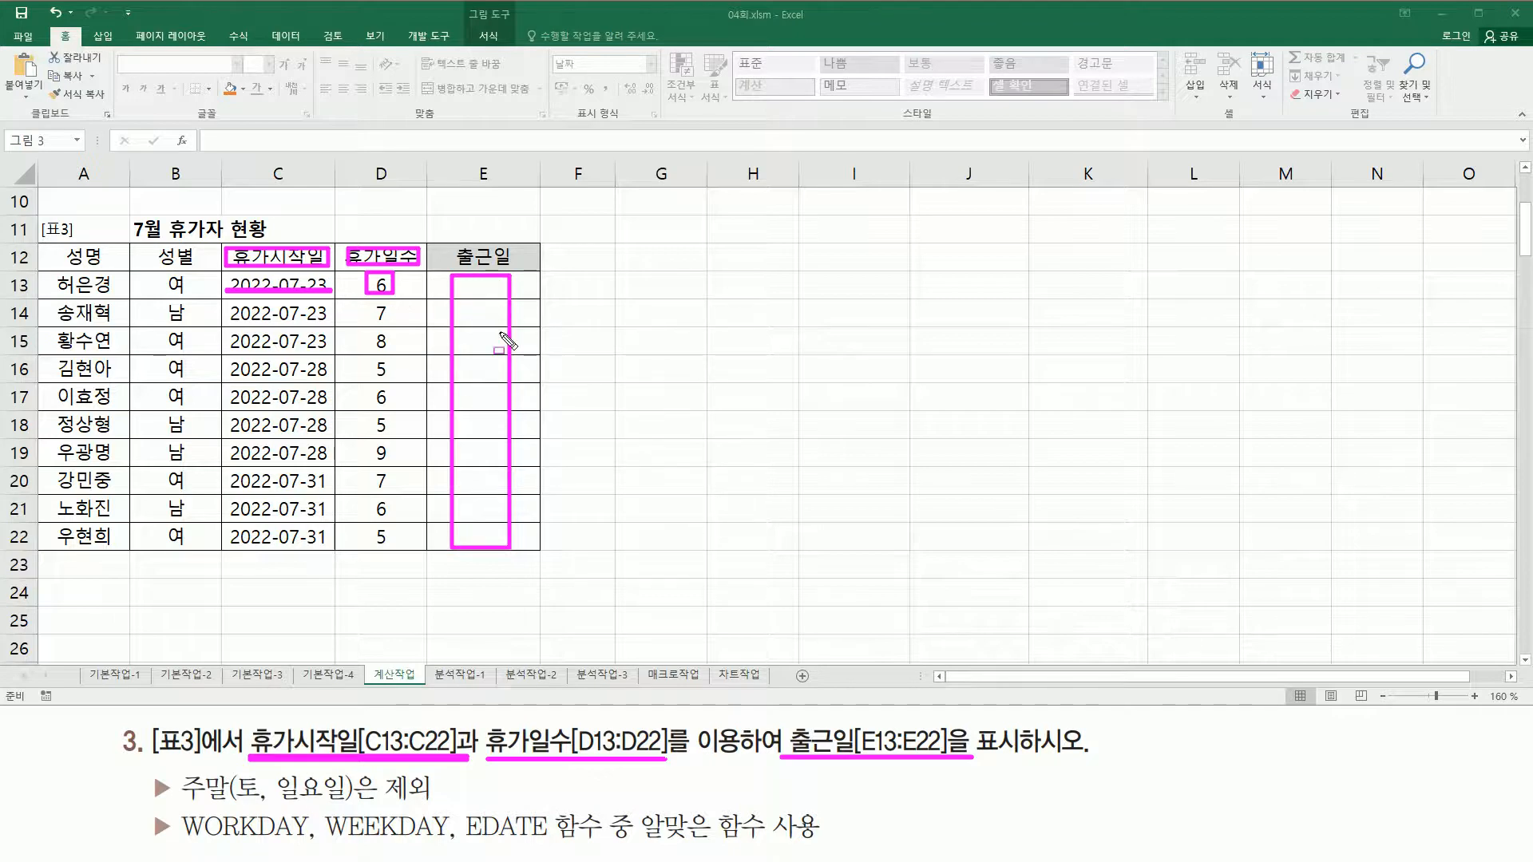
pyautogui.moveTo(182, 842); pyautogui.dragTo(552, 843)
pyautogui.moveTo(631, 806); pyautogui.dragTo(826, 842)
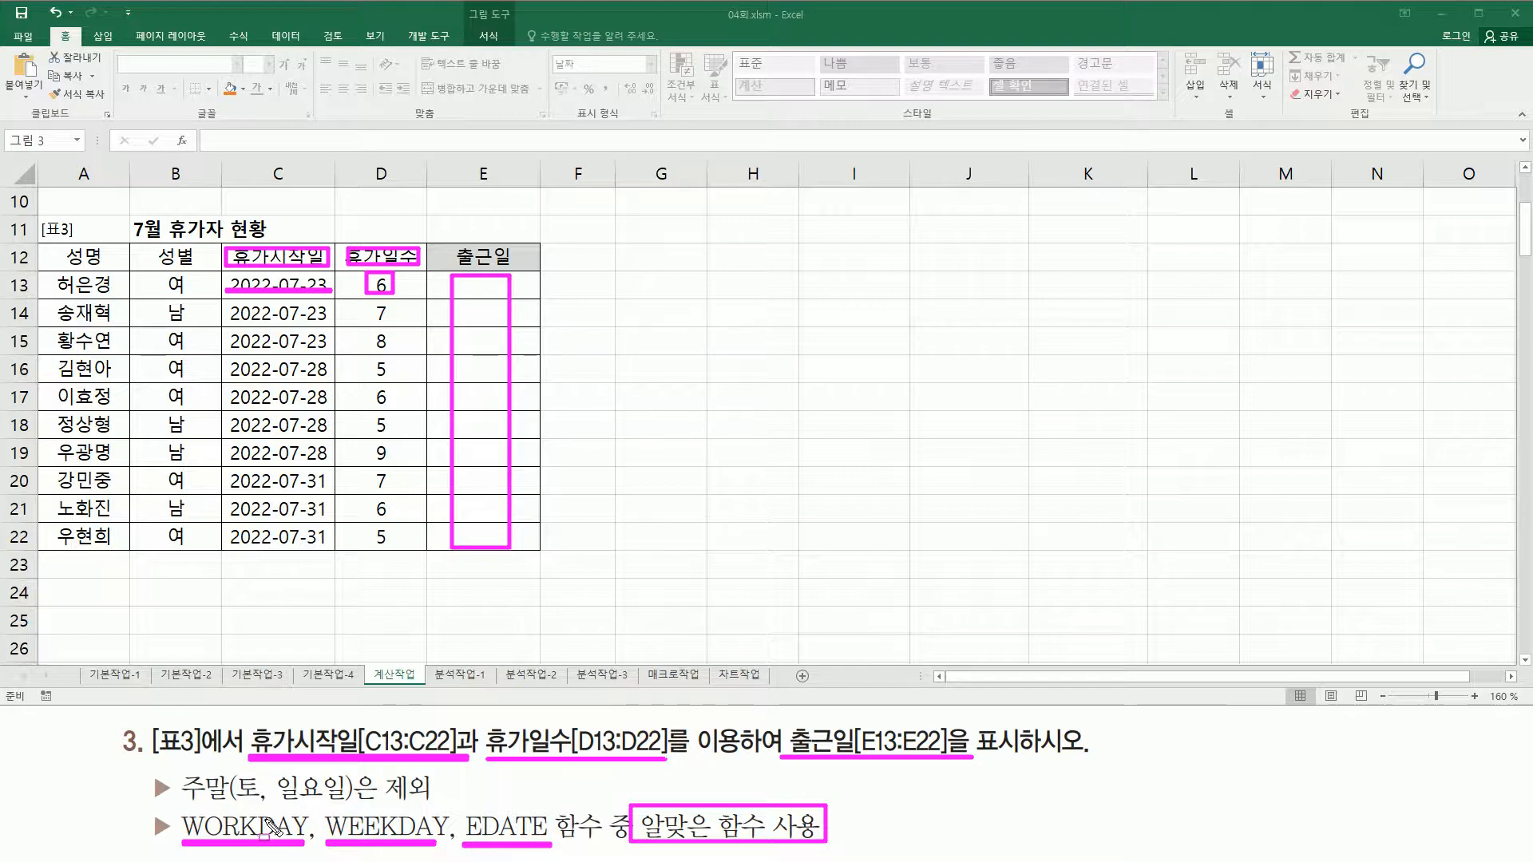
# Step: Write the function syntax note workday( 시작 , 일수 , 휴일 ) in B24 below 표3
pyautogui.click(164, 593)
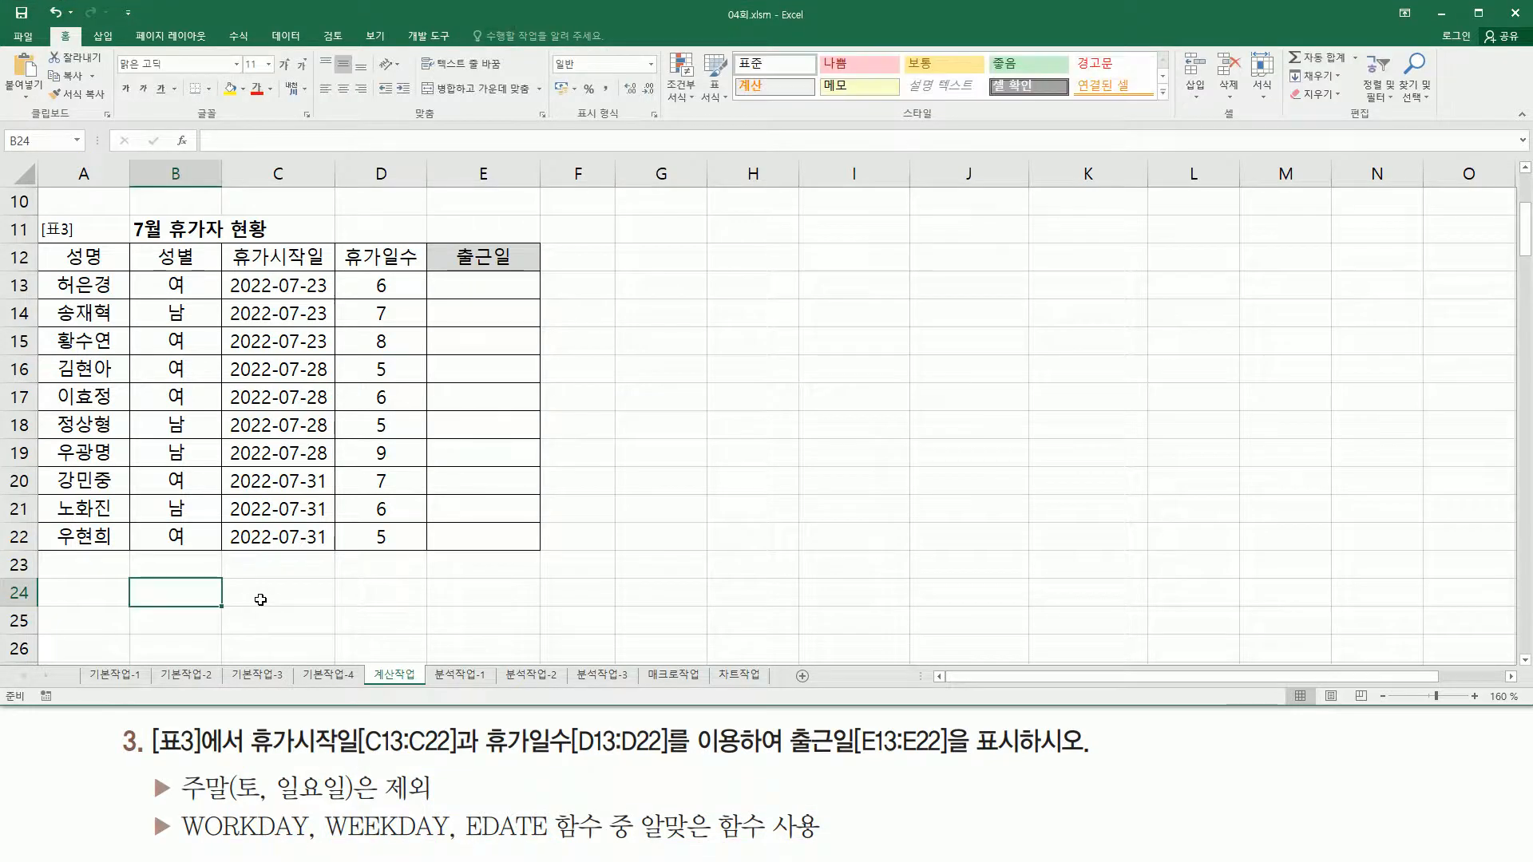
pyautogui.write('workday')
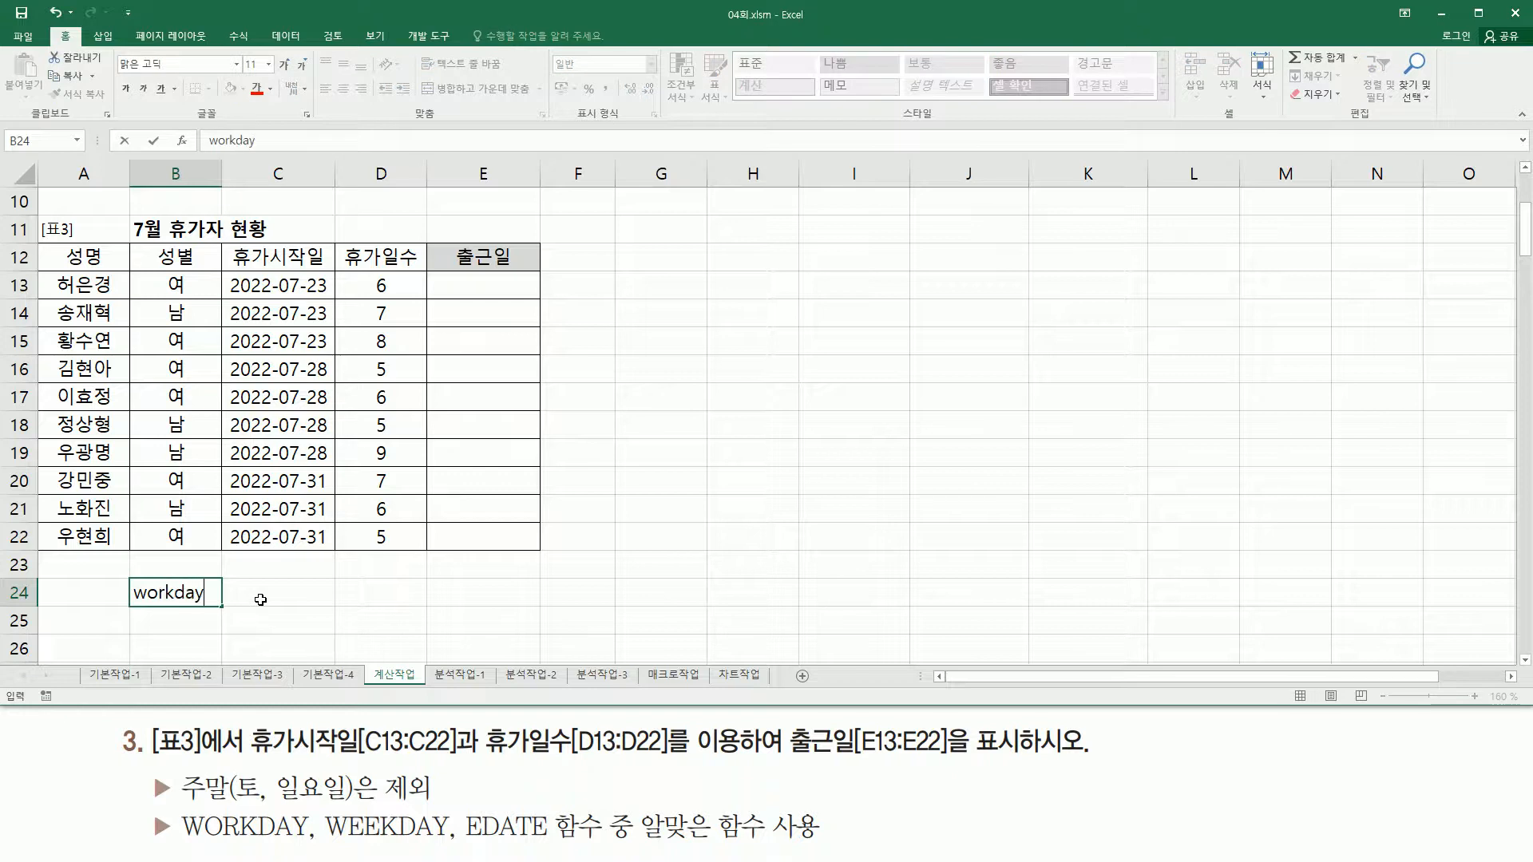
pyautogui.write('( 시작 , 일수')
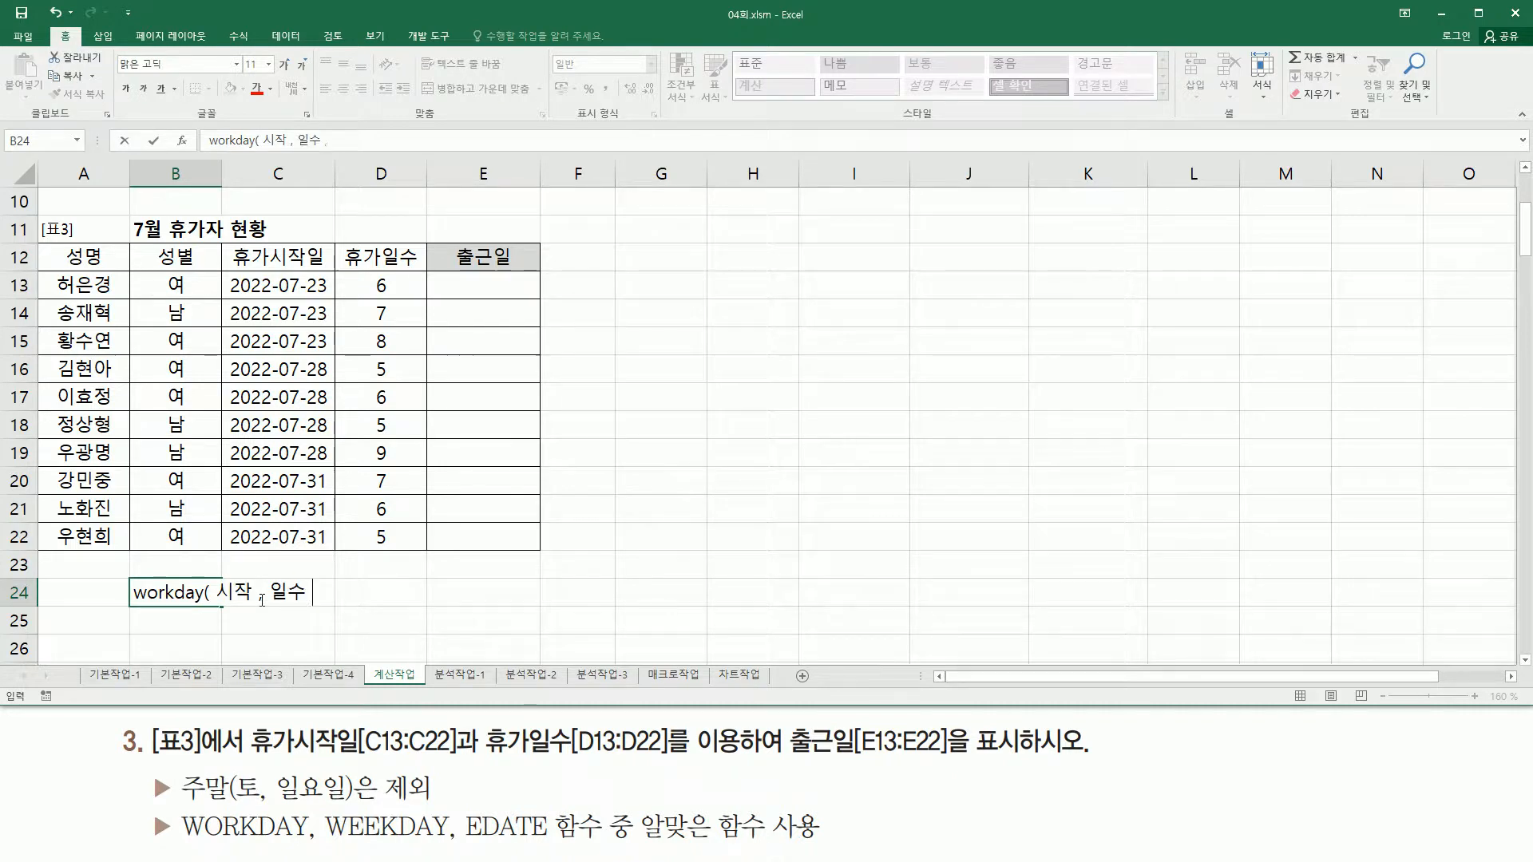
pyautogui.write(' , 후')
pyautogui.press('BackSpace')
pyautogui.press('BackSpace')
pyautogui.press('BackSpace')
pyautogui.write('휴일 )')
pyautogui.press('Return')
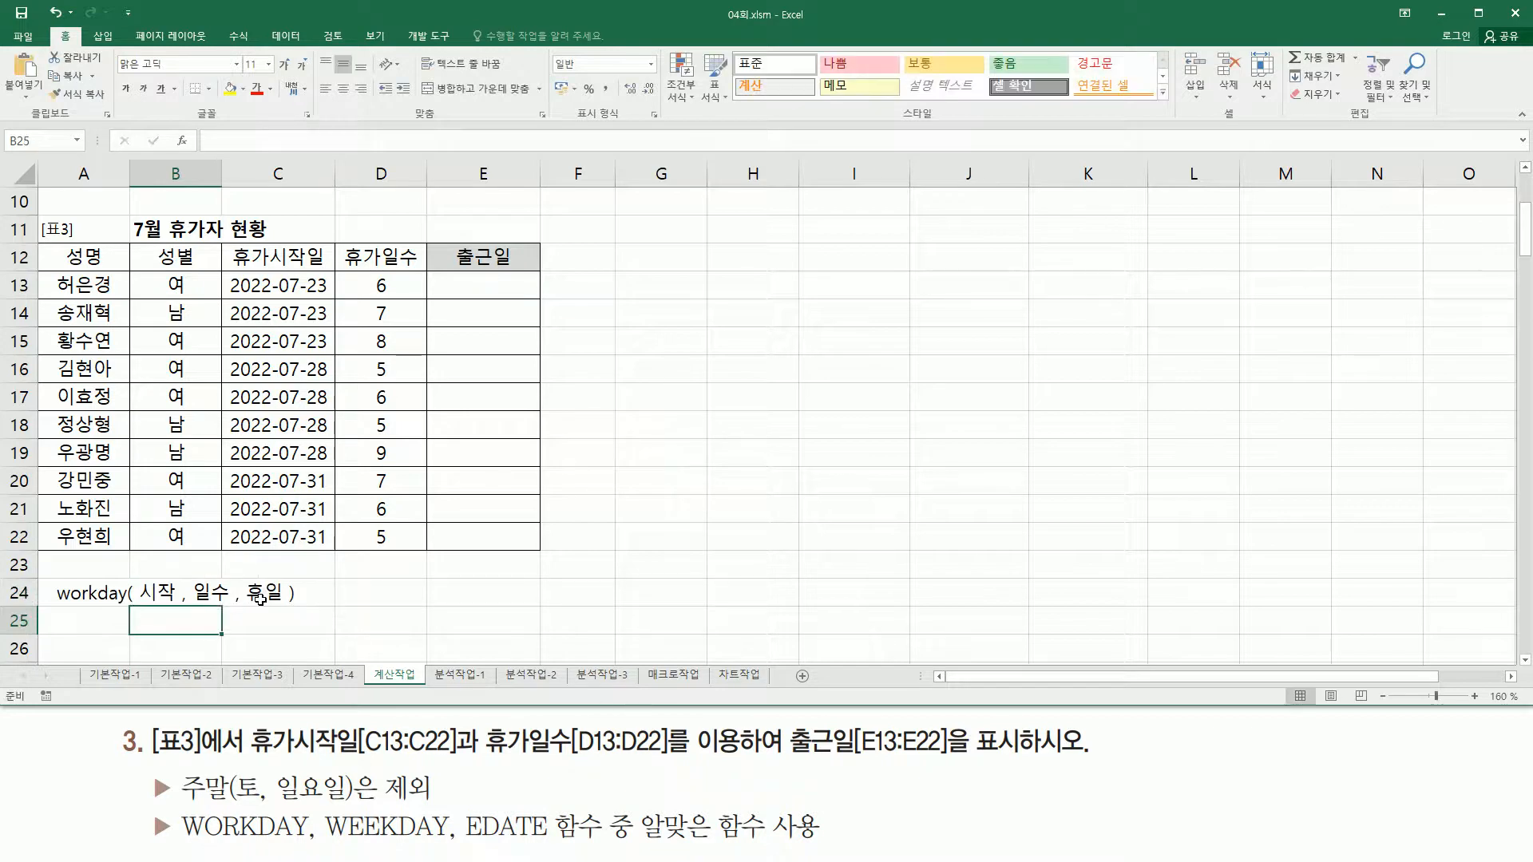
# Step: Review the WORKDAY syntax note in B24, relating 시작 to 휴가시작일, 일수 to 휴가일수, and considering the 휴일 argument
pyautogui.click(197, 586)
pyautogui.moveTo(141, 604); pyautogui.dragTo(290, 607)
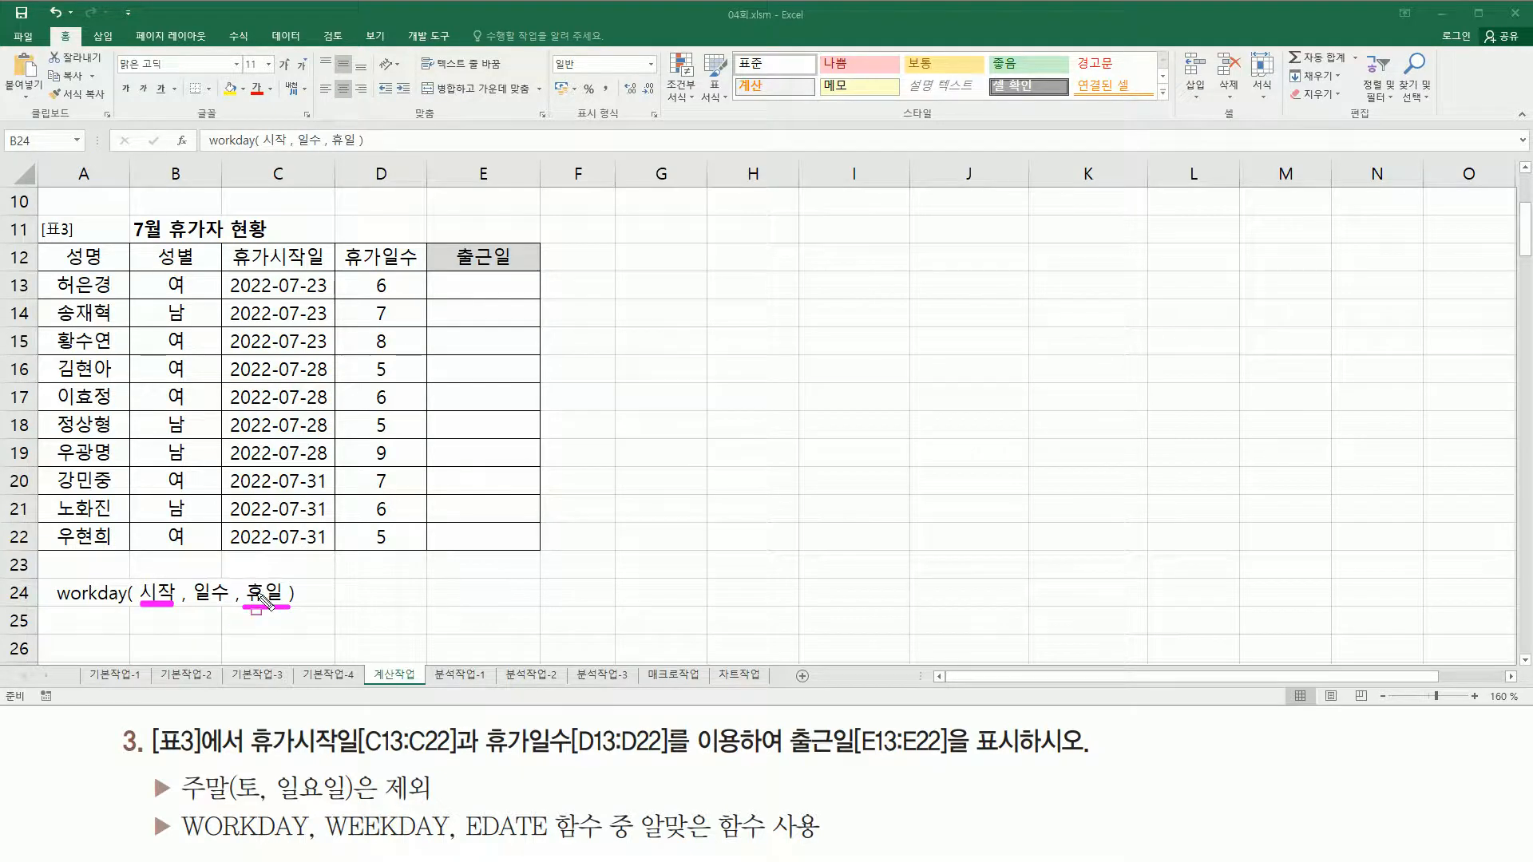
pyautogui.moveTo(191, 607); pyautogui.dragTo(225, 607)
pyautogui.moveTo(231, 248)
pyautogui.mouseDown()
pyautogui.moveTo(297, 275)
pyautogui.moveTo(332, 268)
pyautogui.mouseUp()
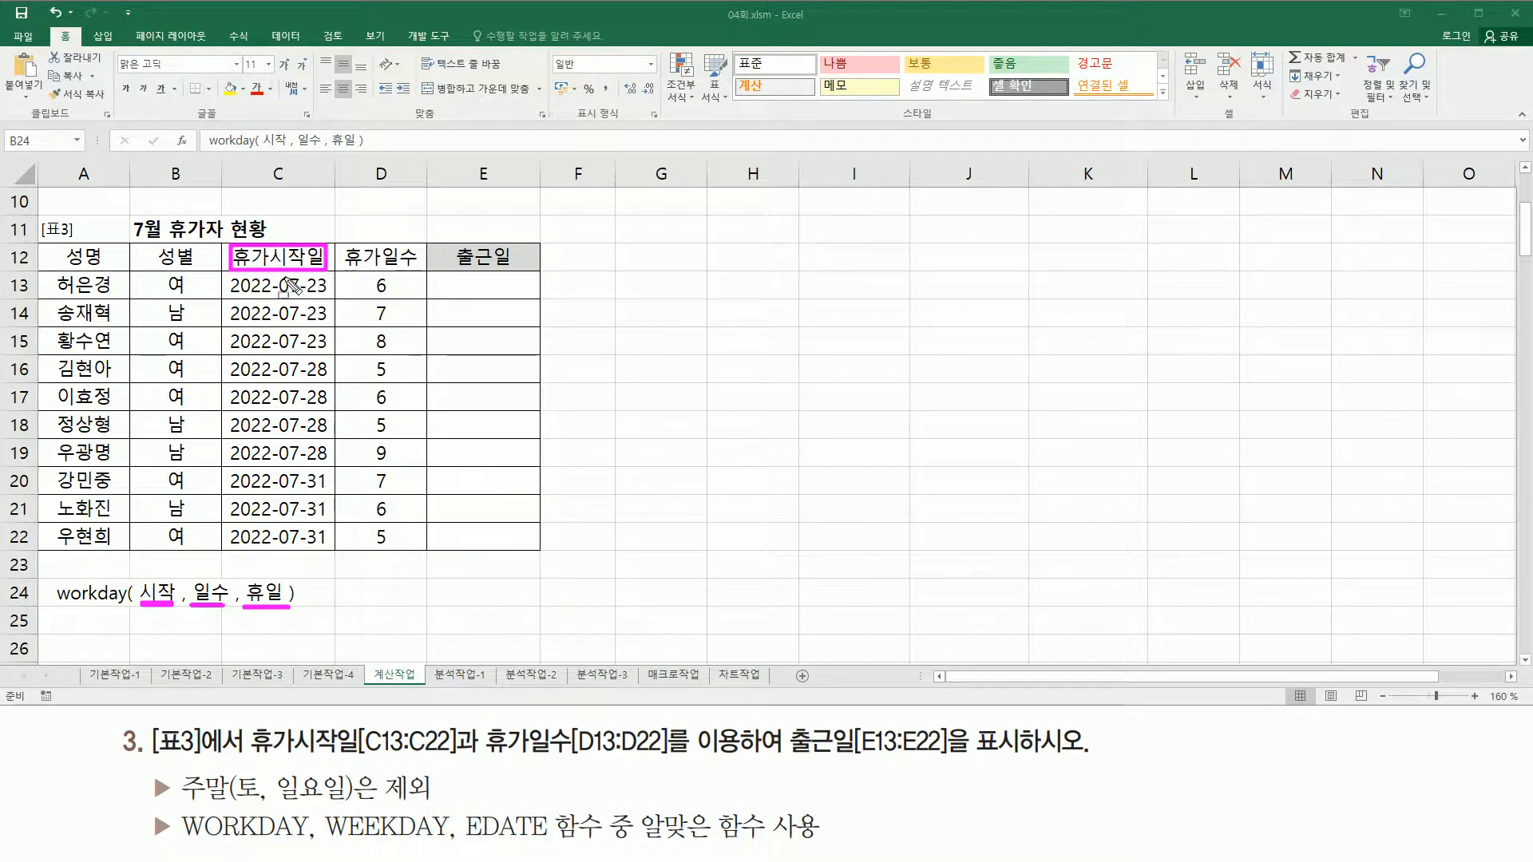
pyautogui.moveTo(139, 567)
pyautogui.mouseDown()
pyautogui.moveTo(138, 599)
pyautogui.moveTo(169, 618)
pyautogui.moveTo(174, 568)
pyautogui.moveTo(175, 624)
pyautogui.mouseUp()
pyautogui.moveTo(353, 263)
pyautogui.mouseDown()
pyautogui.moveTo(364, 243)
pyautogui.moveTo(421, 264)
pyautogui.mouseUp()
pyautogui.moveTo(196, 568)
pyautogui.mouseDown()
pyautogui.moveTo(200, 615)
pyautogui.moveTo(230, 569)
pyautogui.moveTo(232, 621)
pyautogui.mouseUp()
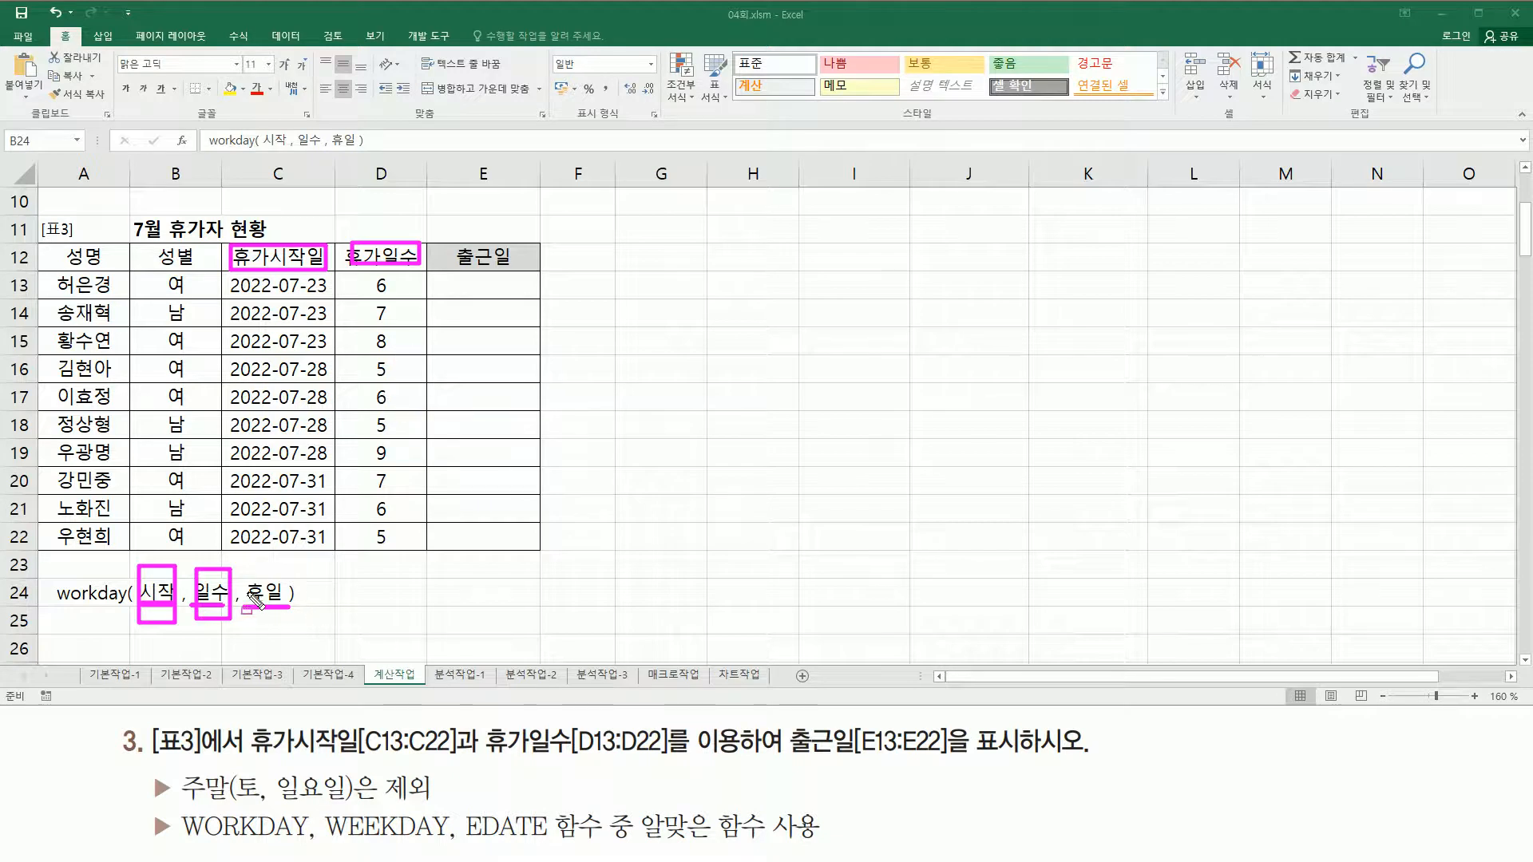
pyautogui.moveTo(243, 593); pyautogui.dragTo(287, 593)
pyautogui.press('Escape')
# Step: Enter =WORKDAY(C13,D13) in E13 to calculate the first 출근일 excluding weekends
pyautogui.click(483, 285)
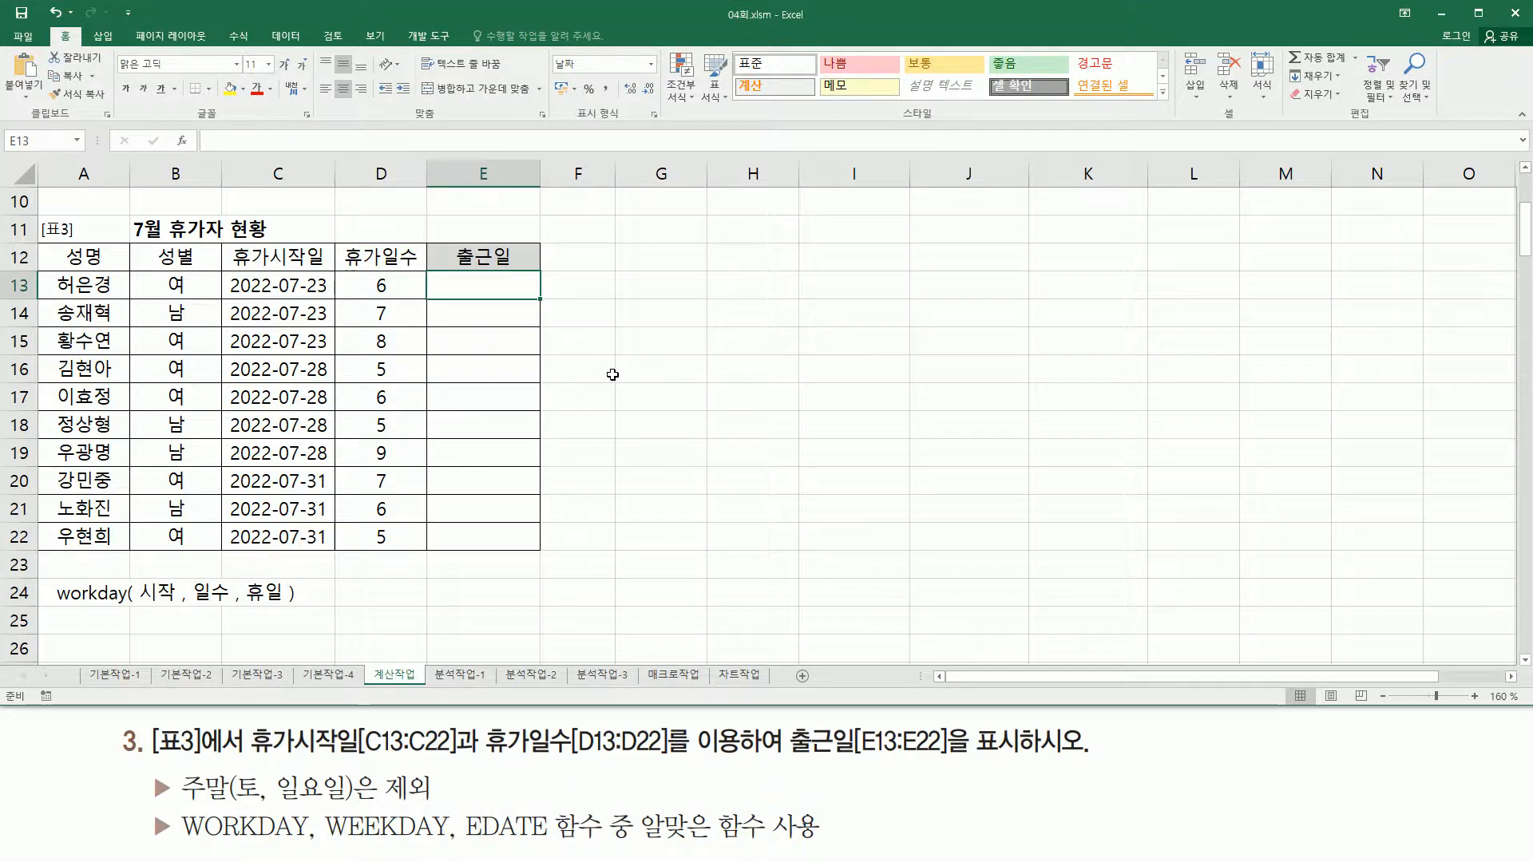
pyautogui.write('=work')
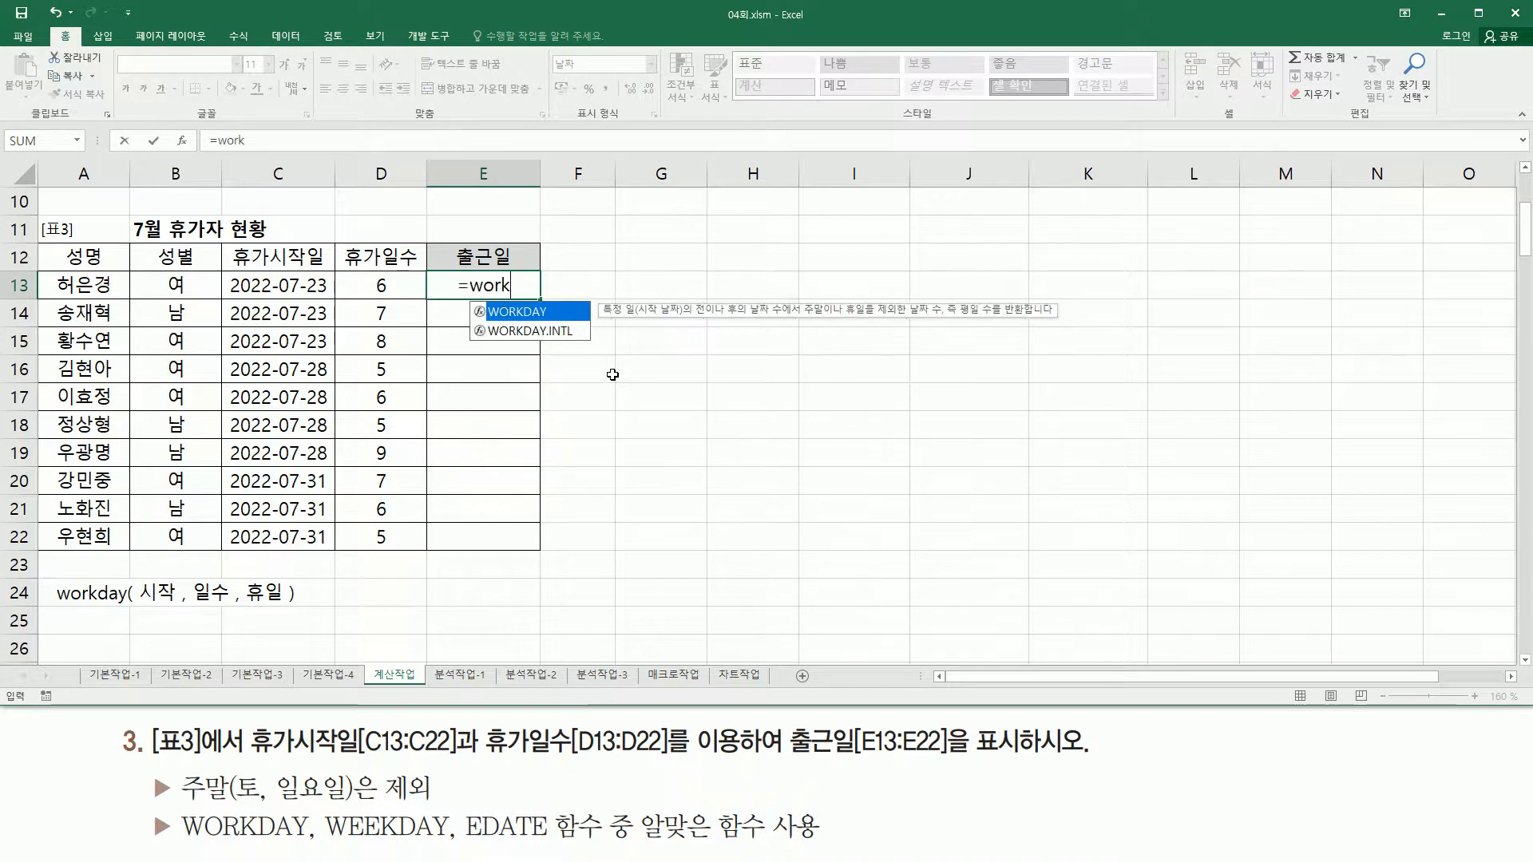
pyautogui.press('Tab')
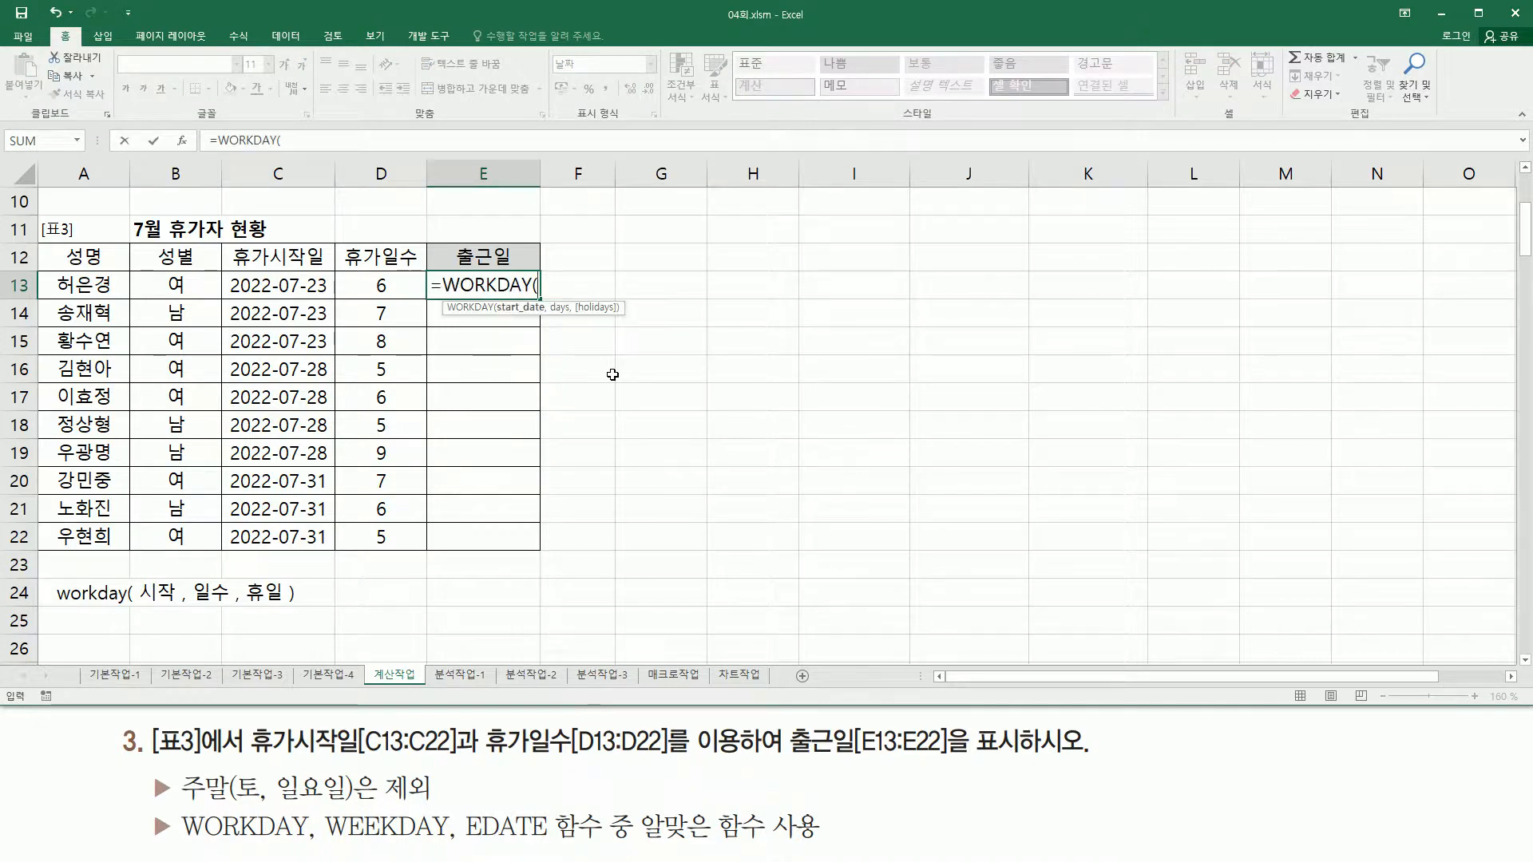
pyautogui.press('Left')
pyautogui.press('Left')
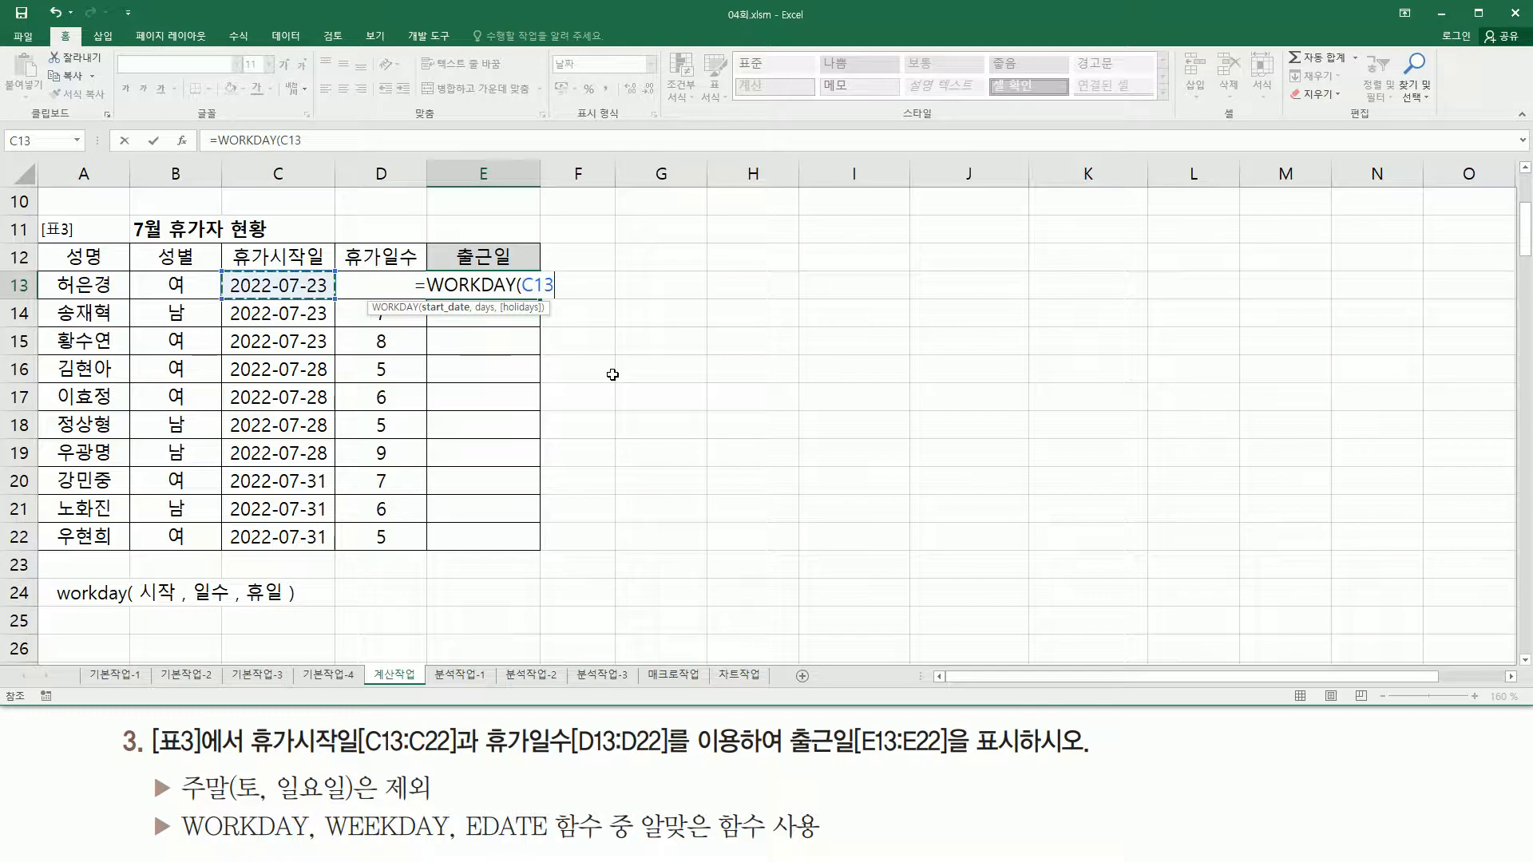
pyautogui.write(',')
pyautogui.press('Left')
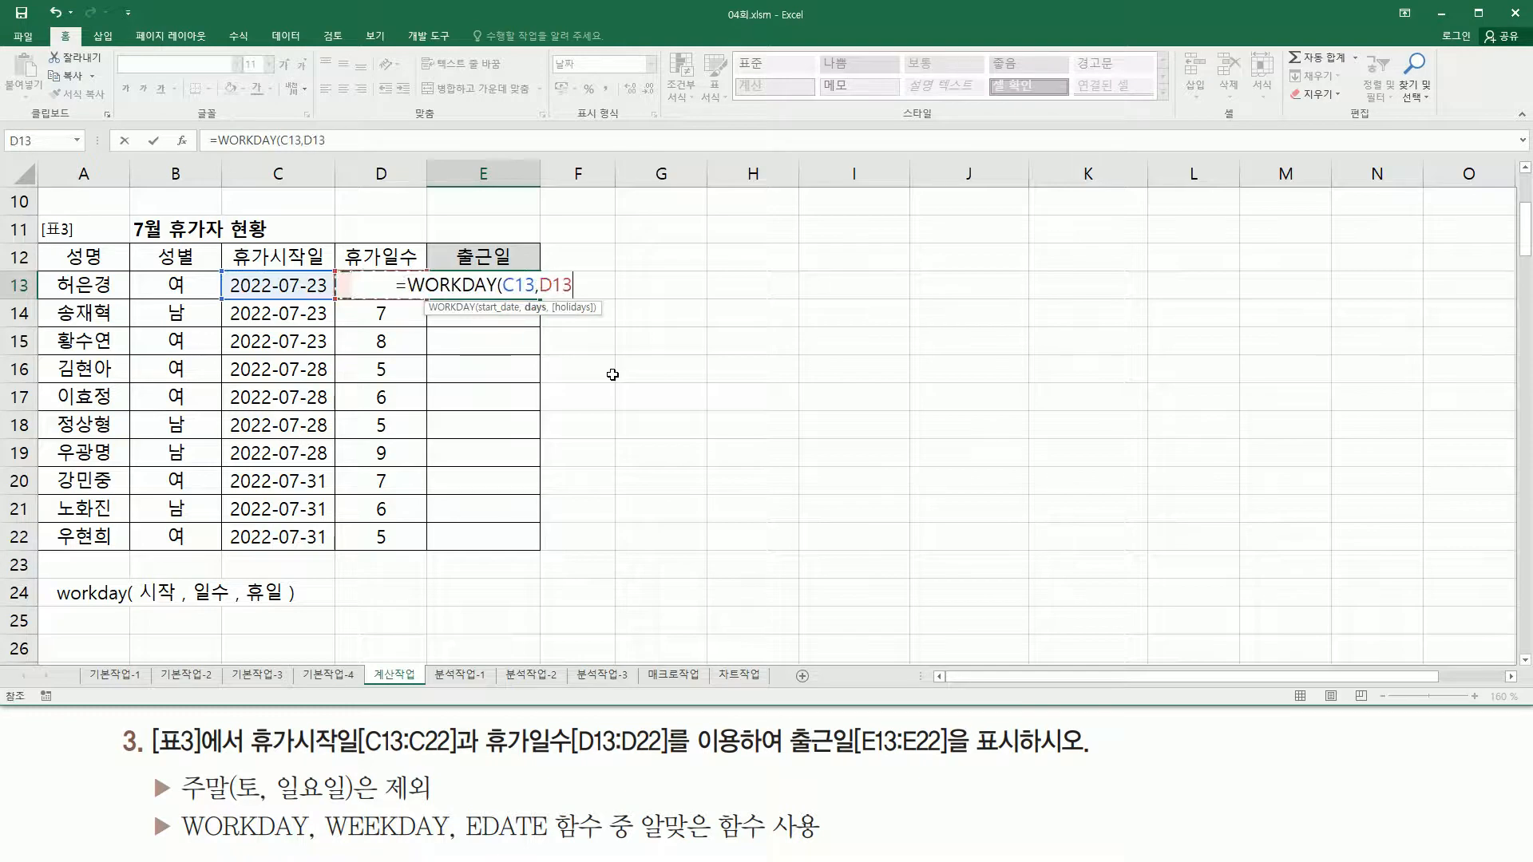
pyautogui.write(')')
pyautogui.press('Return')
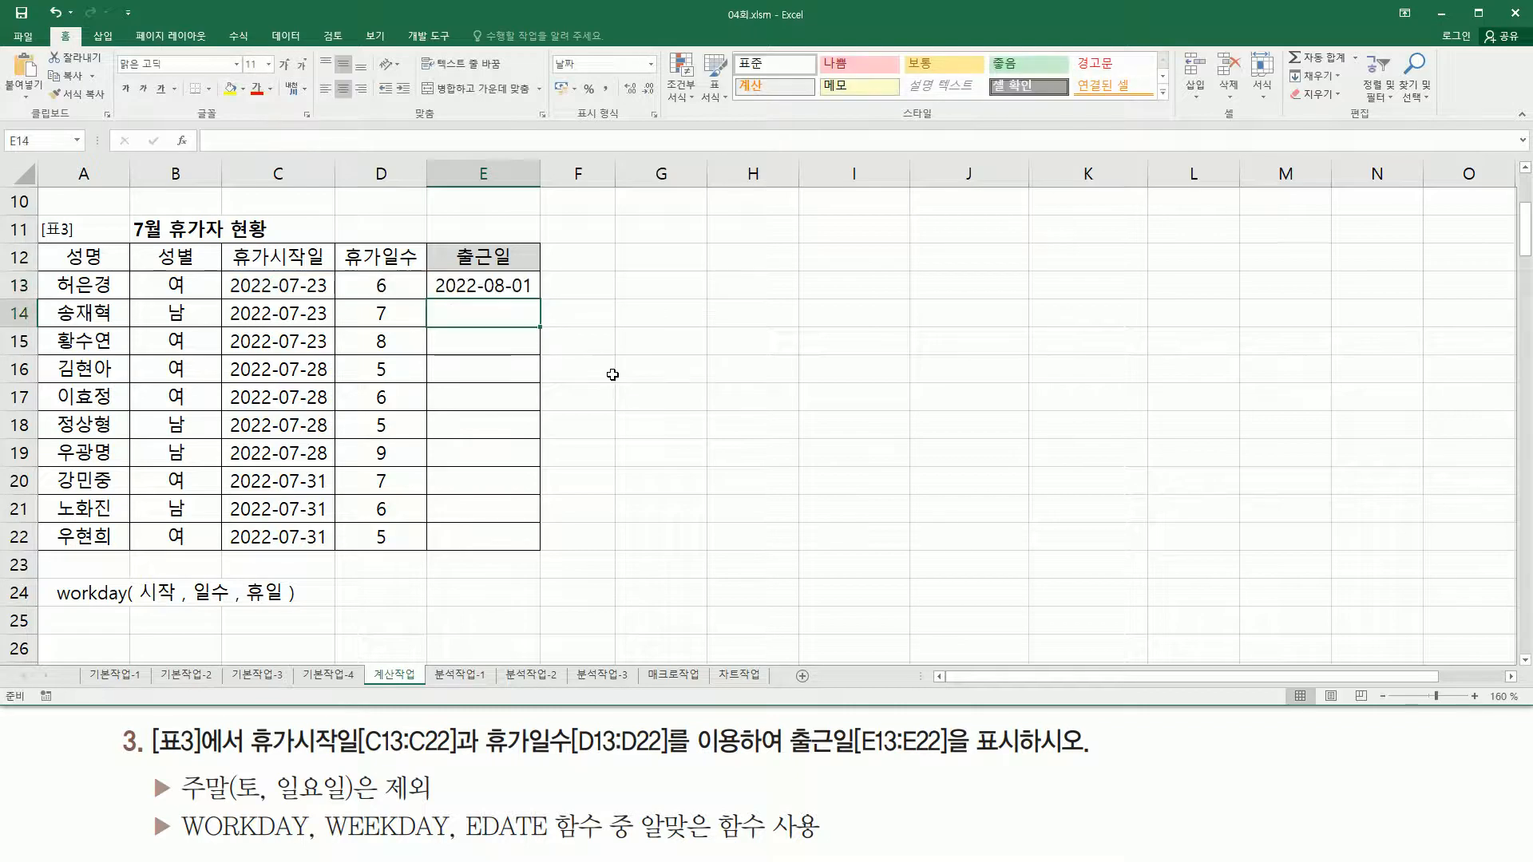
# Step: Fill the E13 WORKDAY formula down through E22
pyautogui.click(295, 288)
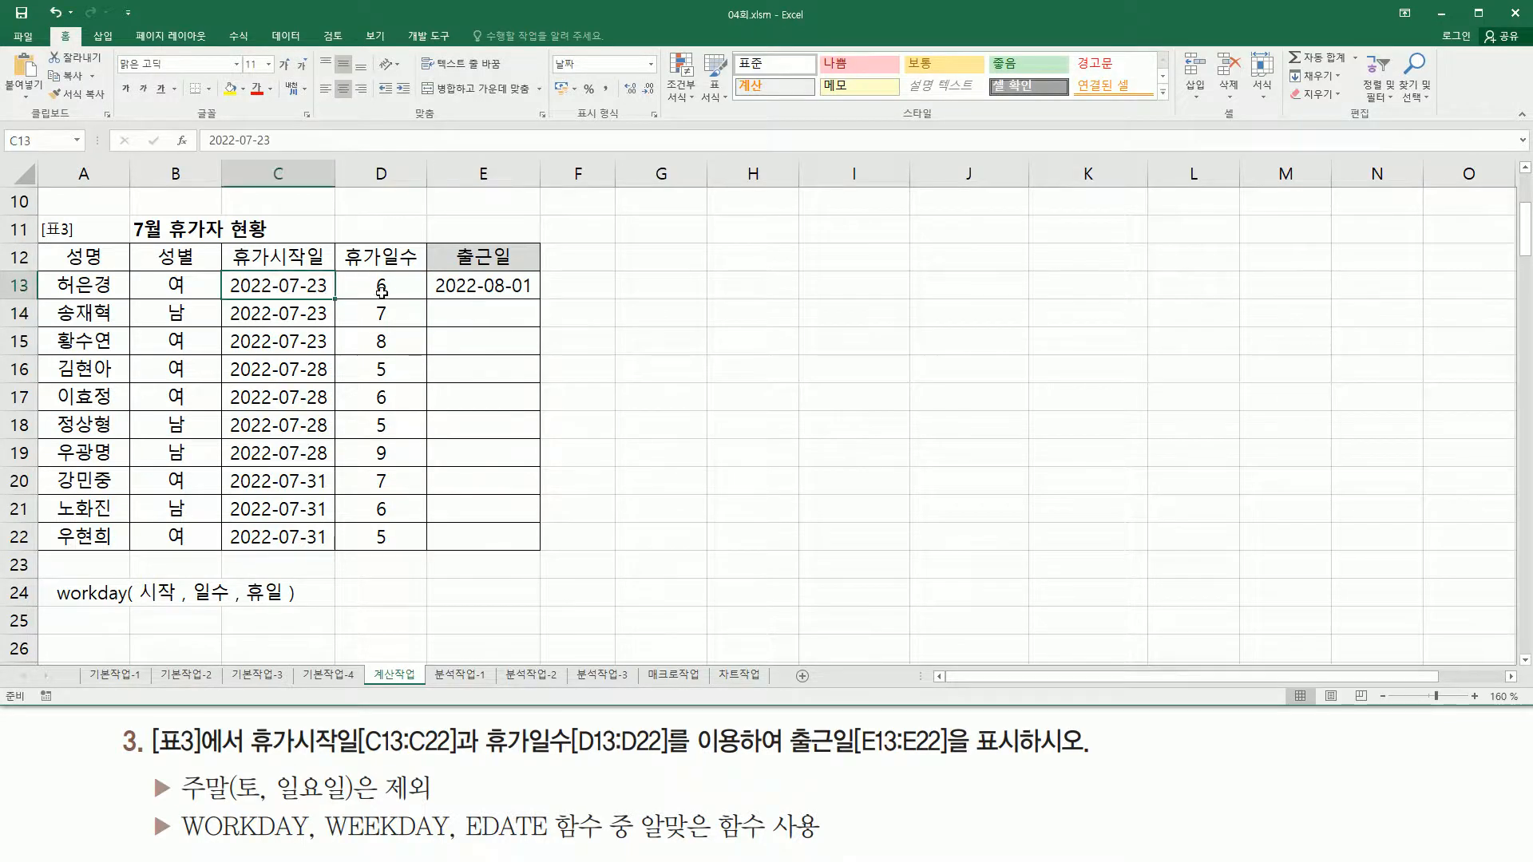
pyautogui.click(523, 289)
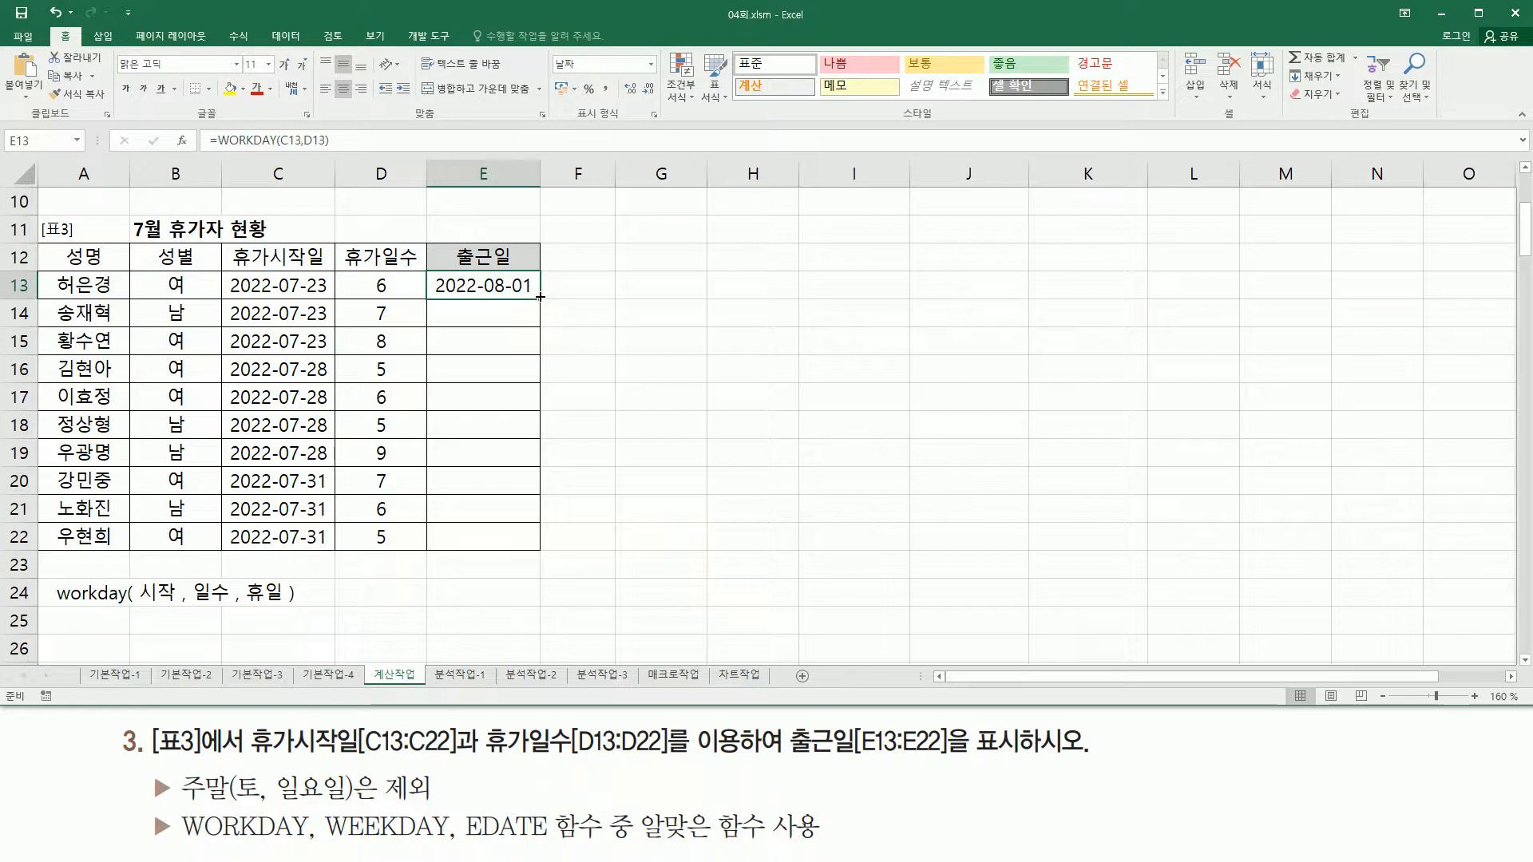
pyautogui.moveTo(540, 297); pyautogui.dragTo(546, 549)
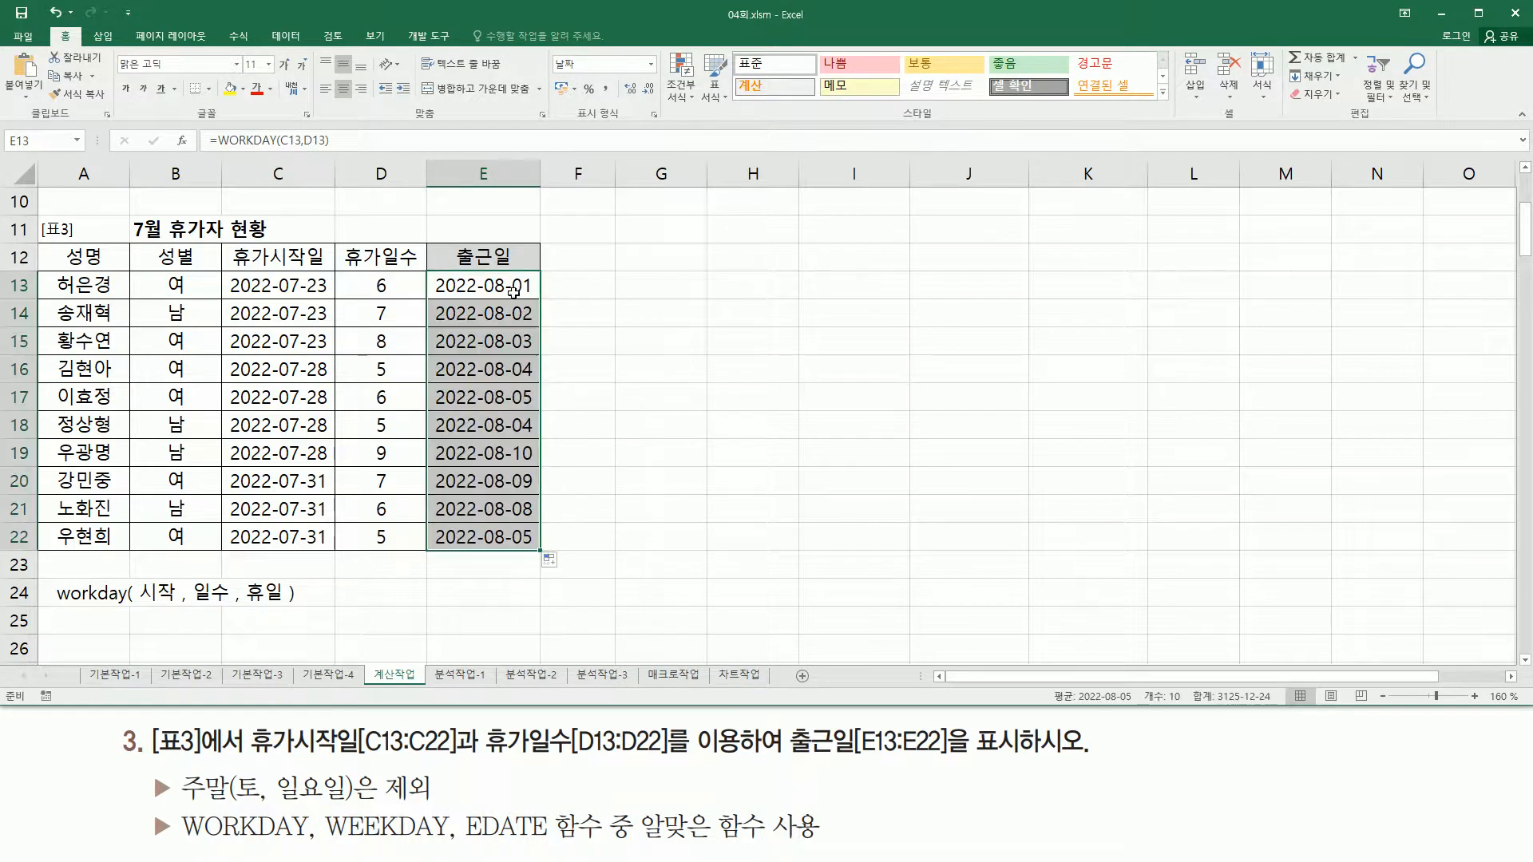
# Step: Check the first row's 출근일 against the 2022.07 calendar by counting leave days from the 23rd and skipping weekends
pyautogui.click(476, 339)
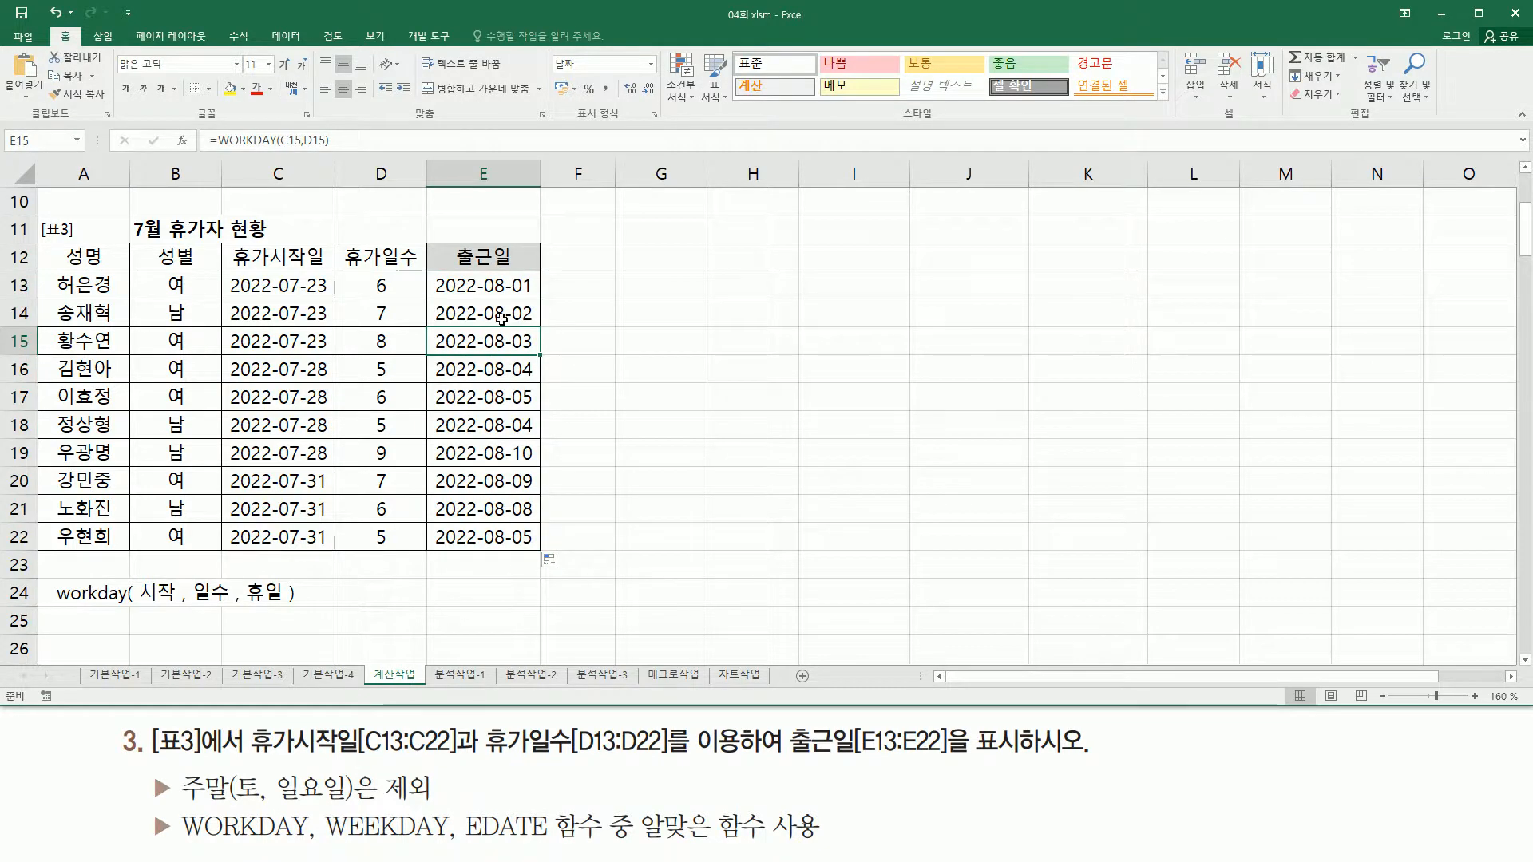
pyautogui.click(414, 342)
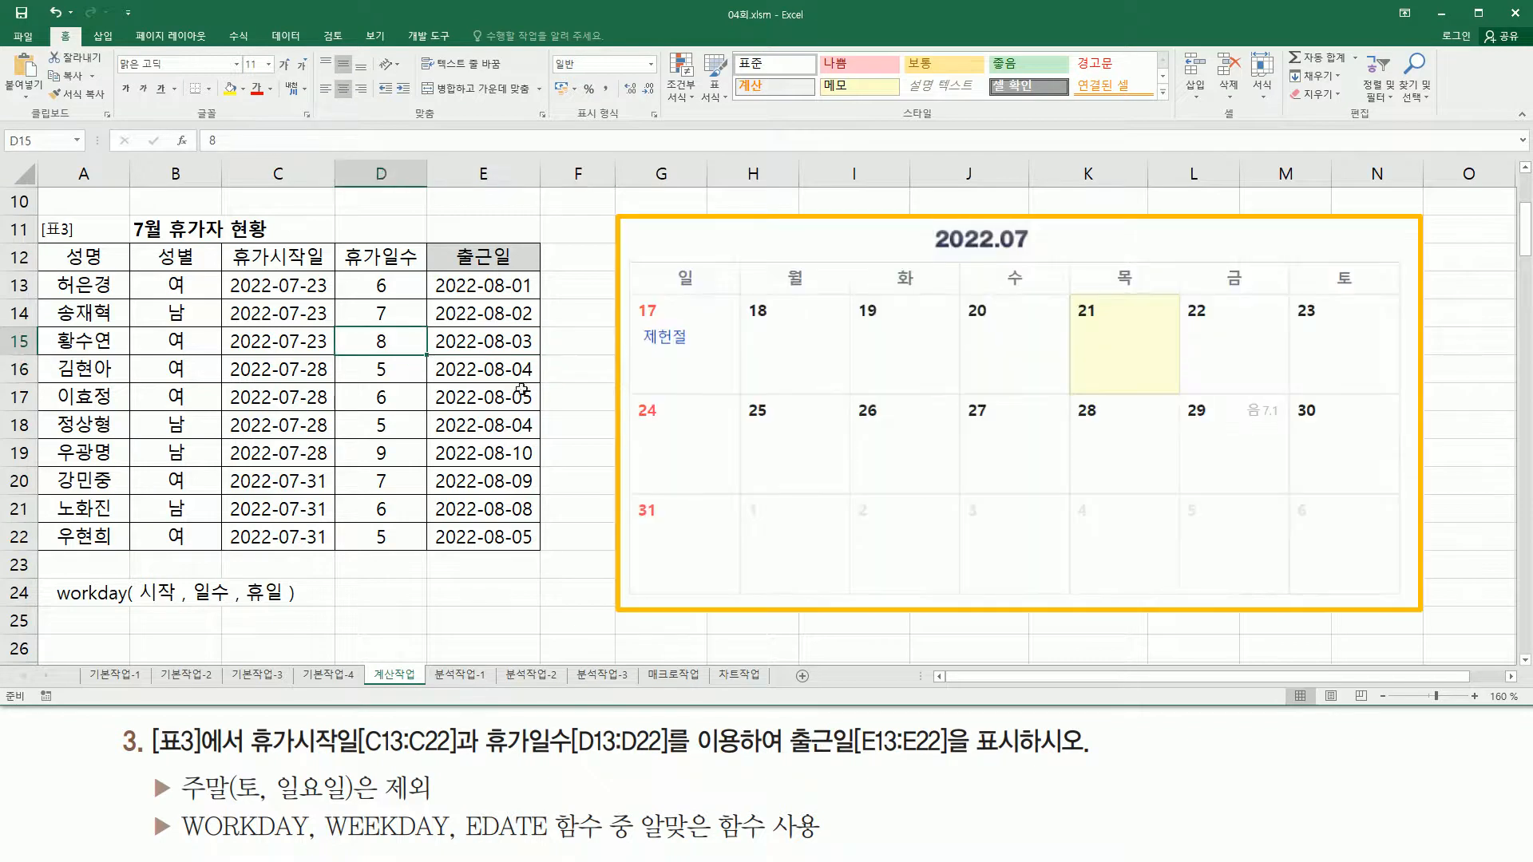
pyautogui.moveTo(225, 274); pyautogui.dragTo(331, 299)
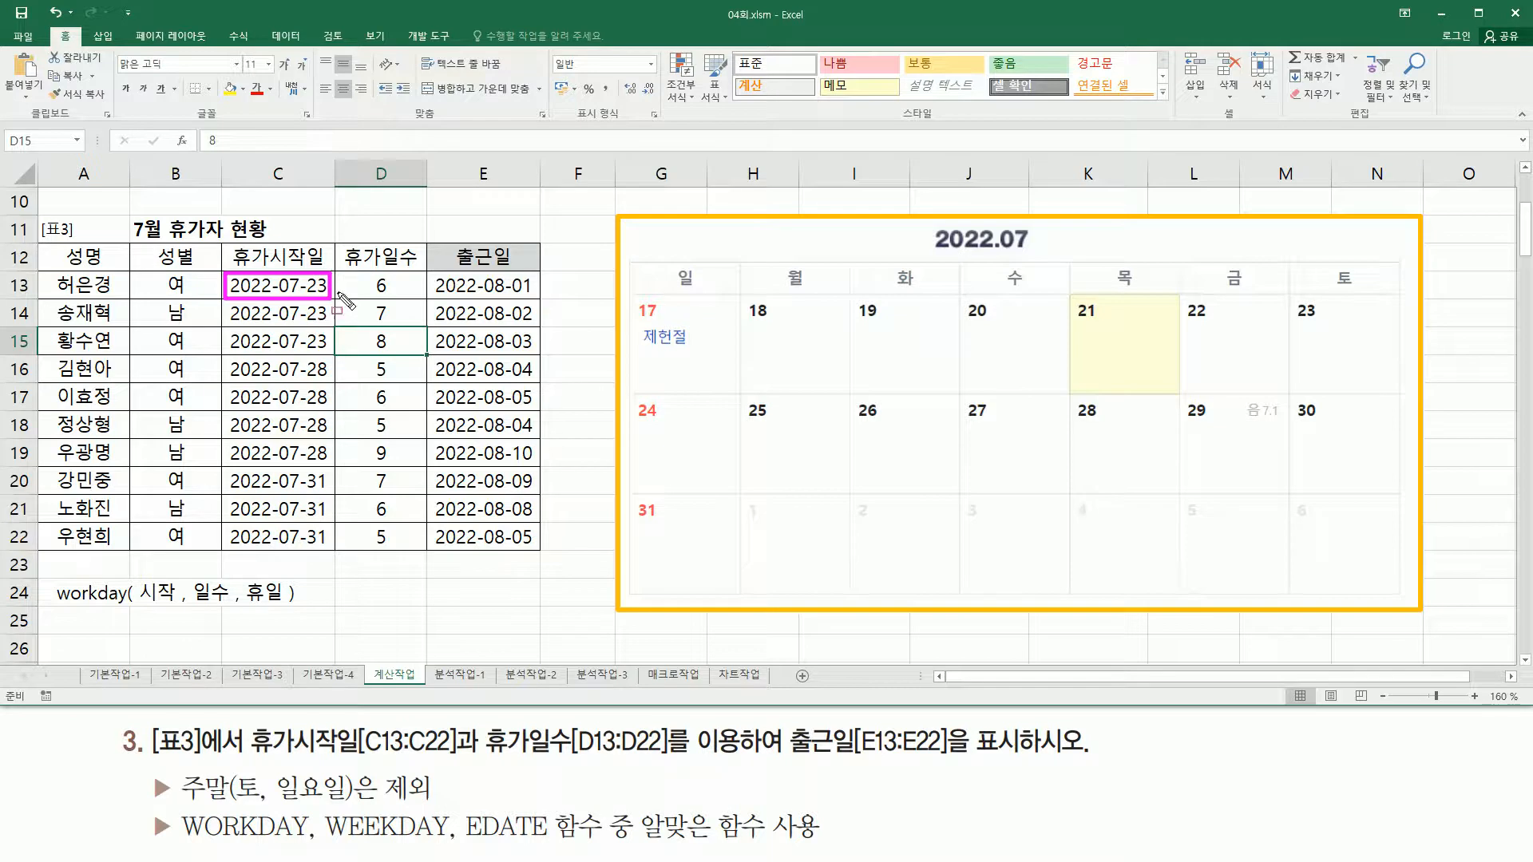
pyautogui.moveTo(1295, 299); pyautogui.dragTo(1323, 323)
pyautogui.moveTo(373, 293); pyautogui.dragTo(384, 293)
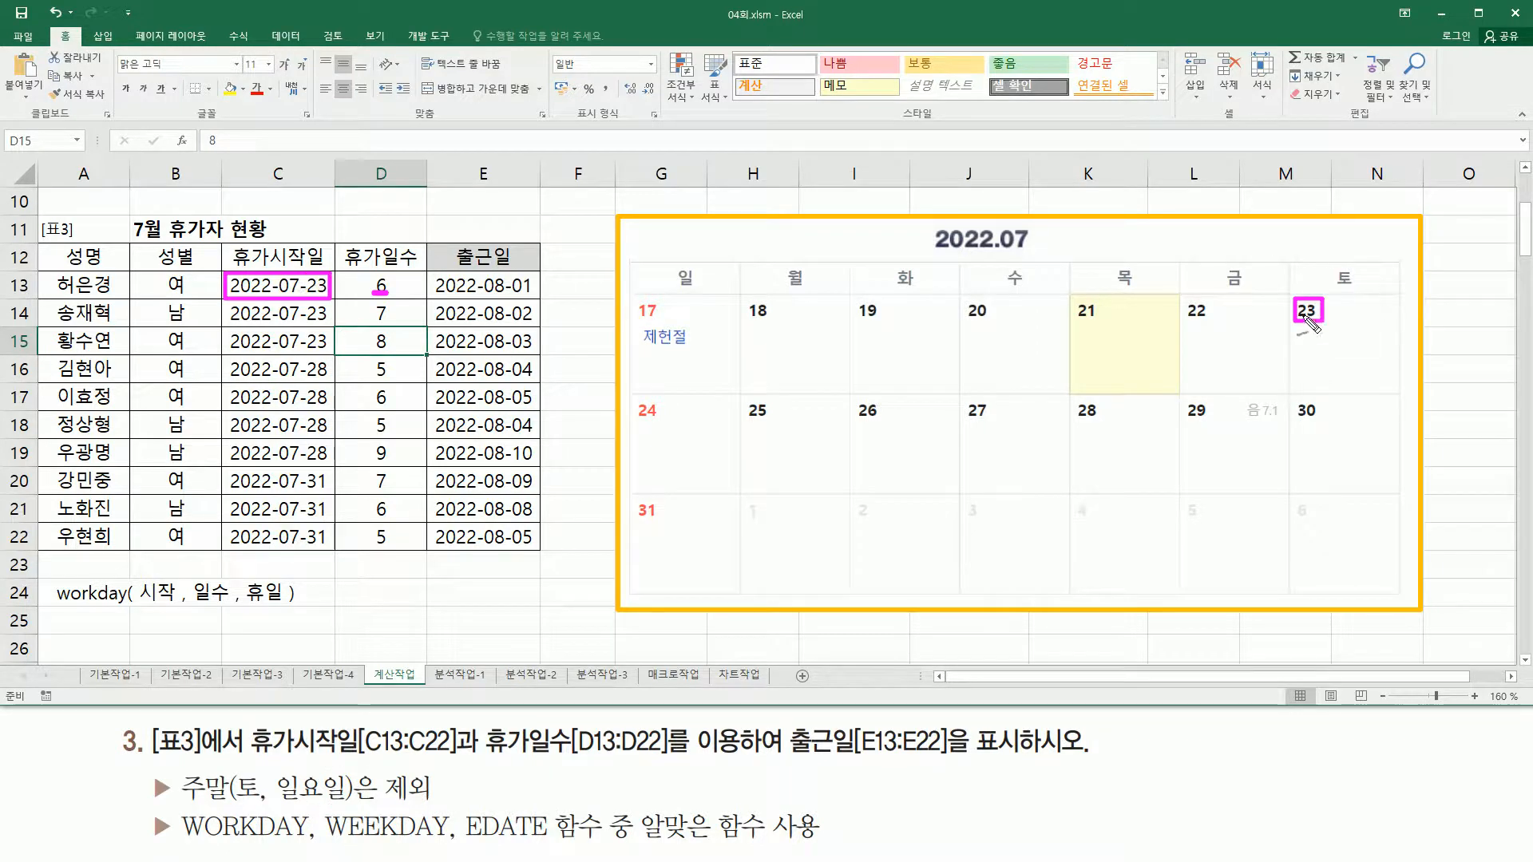
pyautogui.moveTo(1360, 316); pyautogui.dragTo(1420, 241)
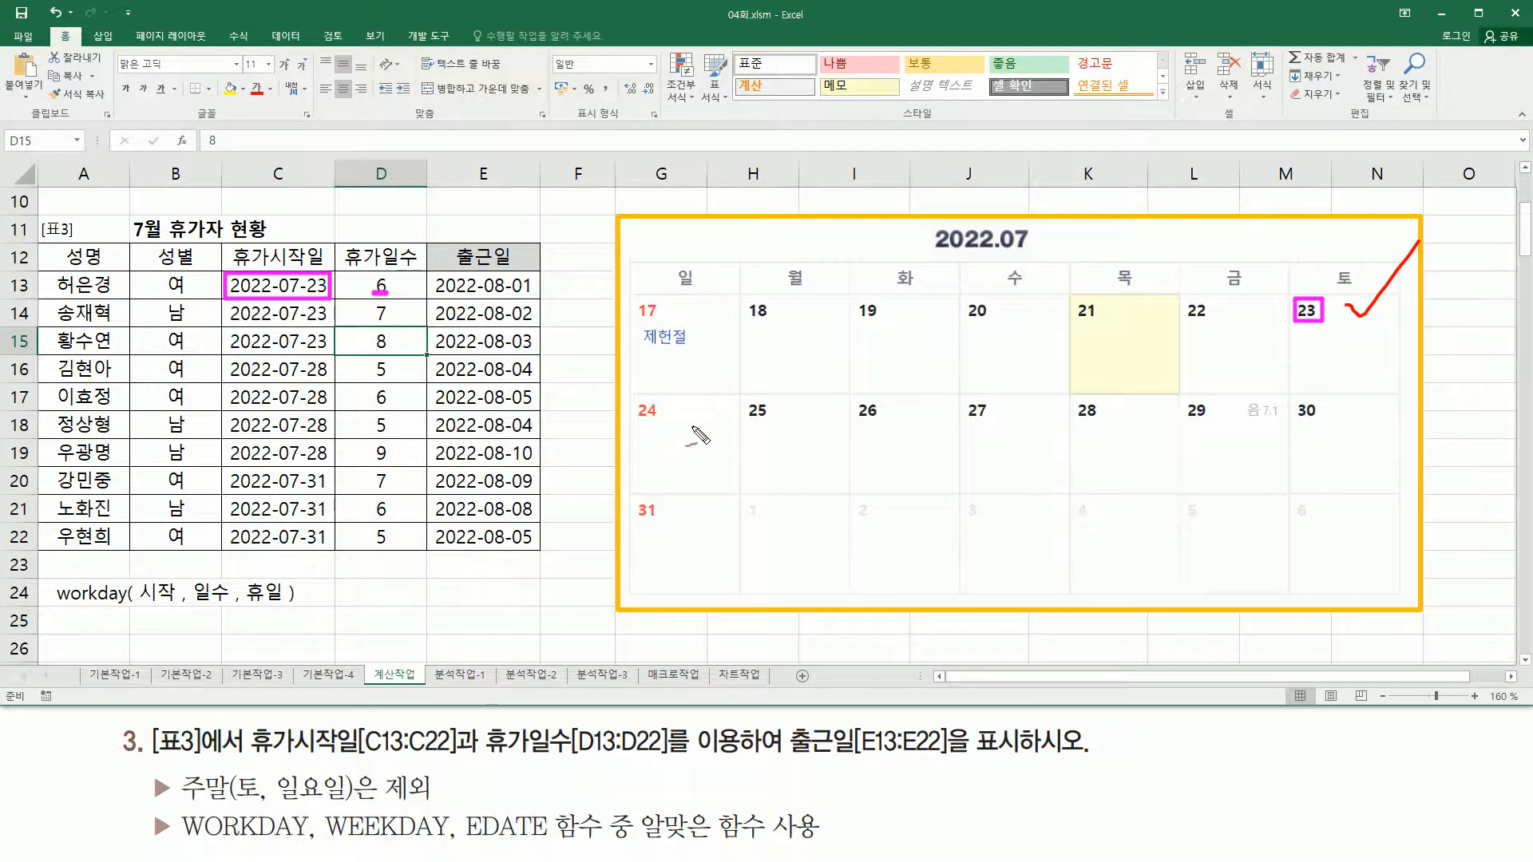
pyautogui.moveTo(643, 432)
pyautogui.mouseDown()
pyautogui.moveTo(660, 404)
pyautogui.moveTo(701, 440)
pyautogui.mouseUp()
pyautogui.moveTo(1334, 334); pyautogui.dragTo(1336, 359)
pyautogui.moveTo(785, 419)
pyautogui.mouseDown()
pyautogui.moveTo(789, 436)
pyautogui.moveTo(997, 423)
pyautogui.moveTo(1015, 428)
pyautogui.moveTo(1009, 442)
pyautogui.mouseUp()
pyautogui.moveTo(1117, 417)
pyautogui.mouseDown()
pyautogui.moveTo(1130, 445)
pyautogui.moveTo(1111, 451)
pyautogui.moveTo(1127, 422)
pyautogui.mouseUp()
pyautogui.moveTo(1234, 422)
pyautogui.mouseDown()
pyautogui.moveTo(1215, 450)
pyautogui.moveTo(1230, 444)
pyautogui.mouseUp()
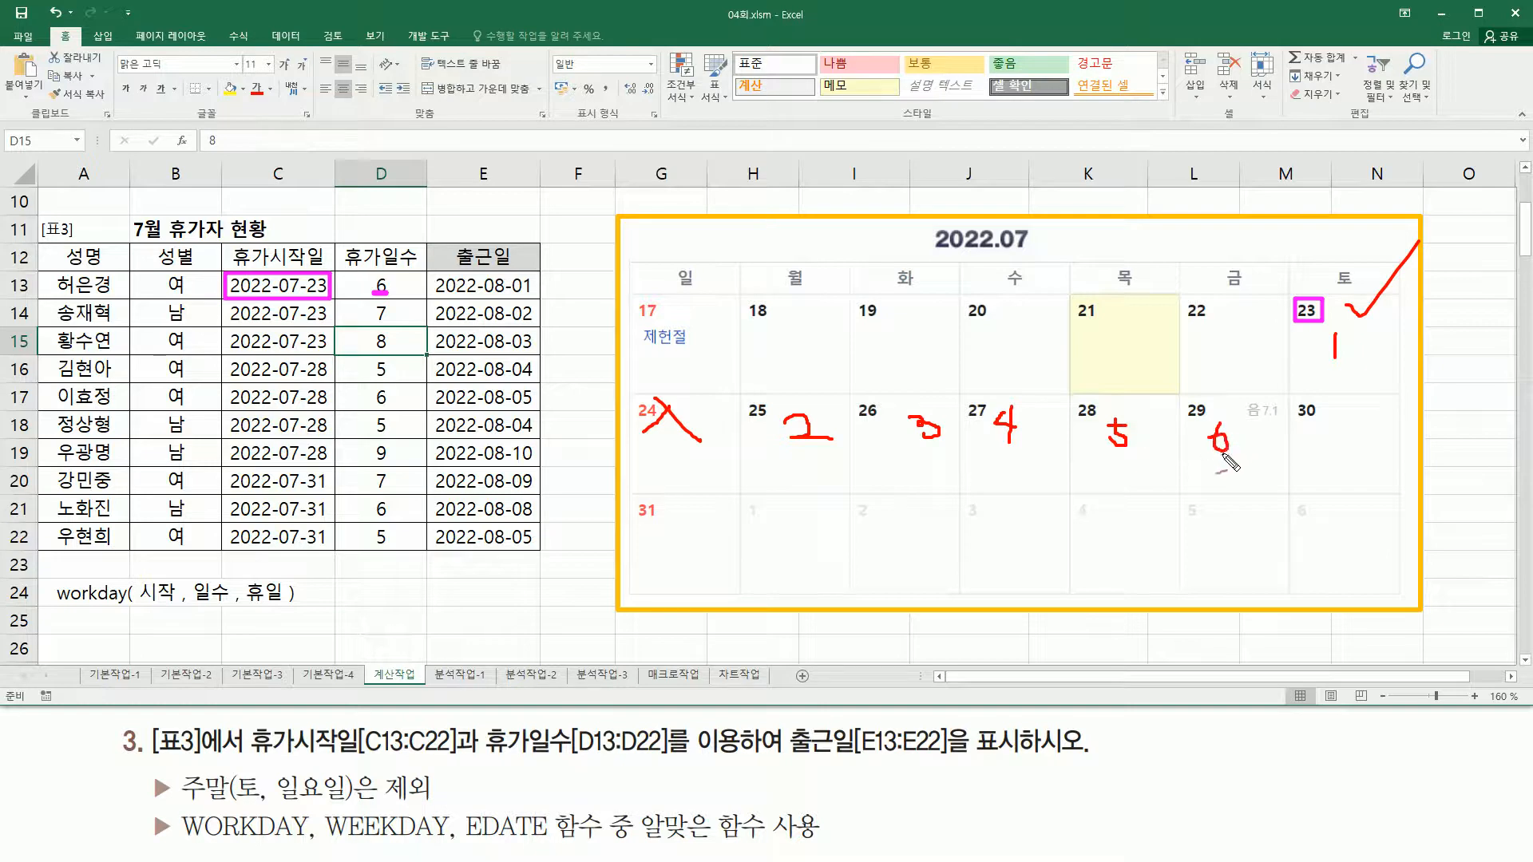
pyautogui.moveTo(1384, 415)
pyautogui.mouseDown()
pyautogui.moveTo(1332, 453)
pyautogui.moveTo(1374, 453)
pyautogui.mouseUp()
pyautogui.moveTo(699, 523)
pyautogui.mouseDown()
pyautogui.moveTo(636, 573)
pyautogui.moveTo(689, 567)
pyautogui.mouseUp()
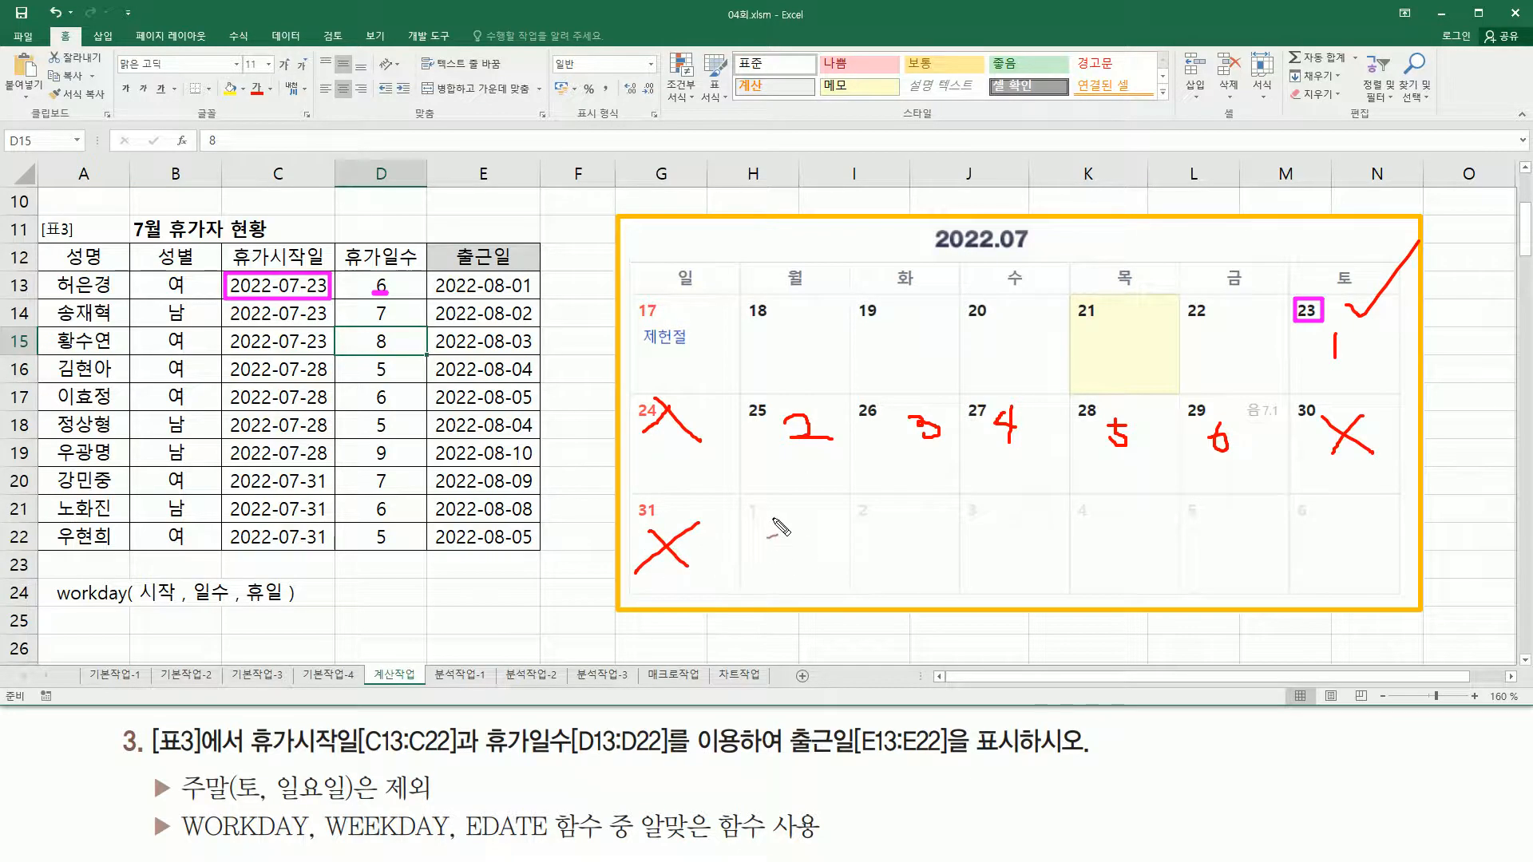
pyautogui.moveTo(754, 494)
pyautogui.mouseDown()
pyautogui.moveTo(747, 523)
pyautogui.moveTo(758, 495)
pyautogui.mouseUp()
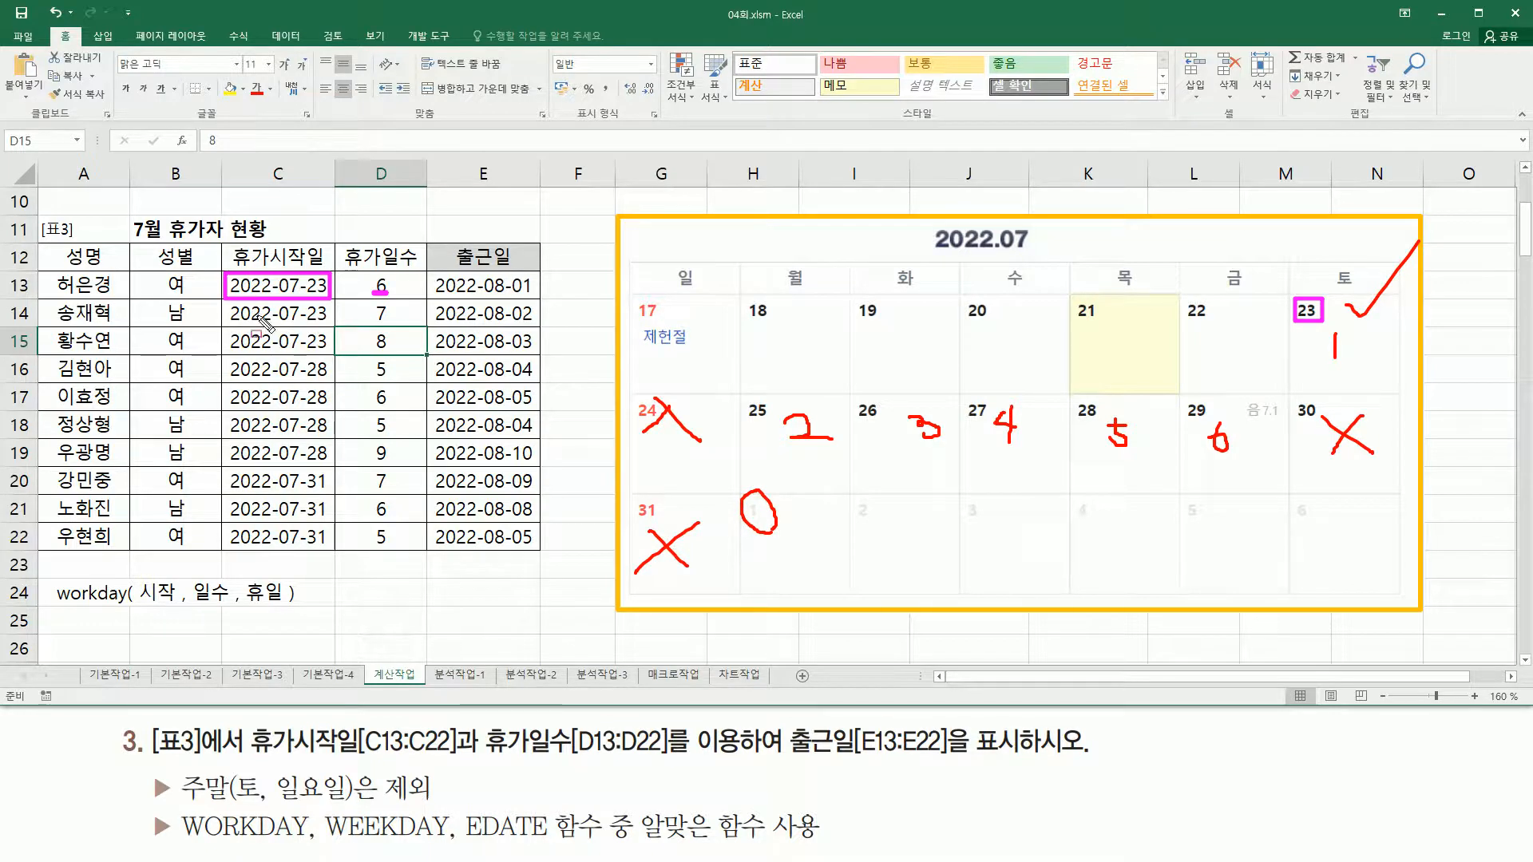
# Step: Compare the start dates and leave days in rows 14 and 15 with the return dates in E13:E15
pyautogui.moveTo(220, 304)
pyautogui.mouseDown()
pyautogui.moveTo(333, 326)
pyautogui.moveTo(336, 353)
pyautogui.mouseUp()
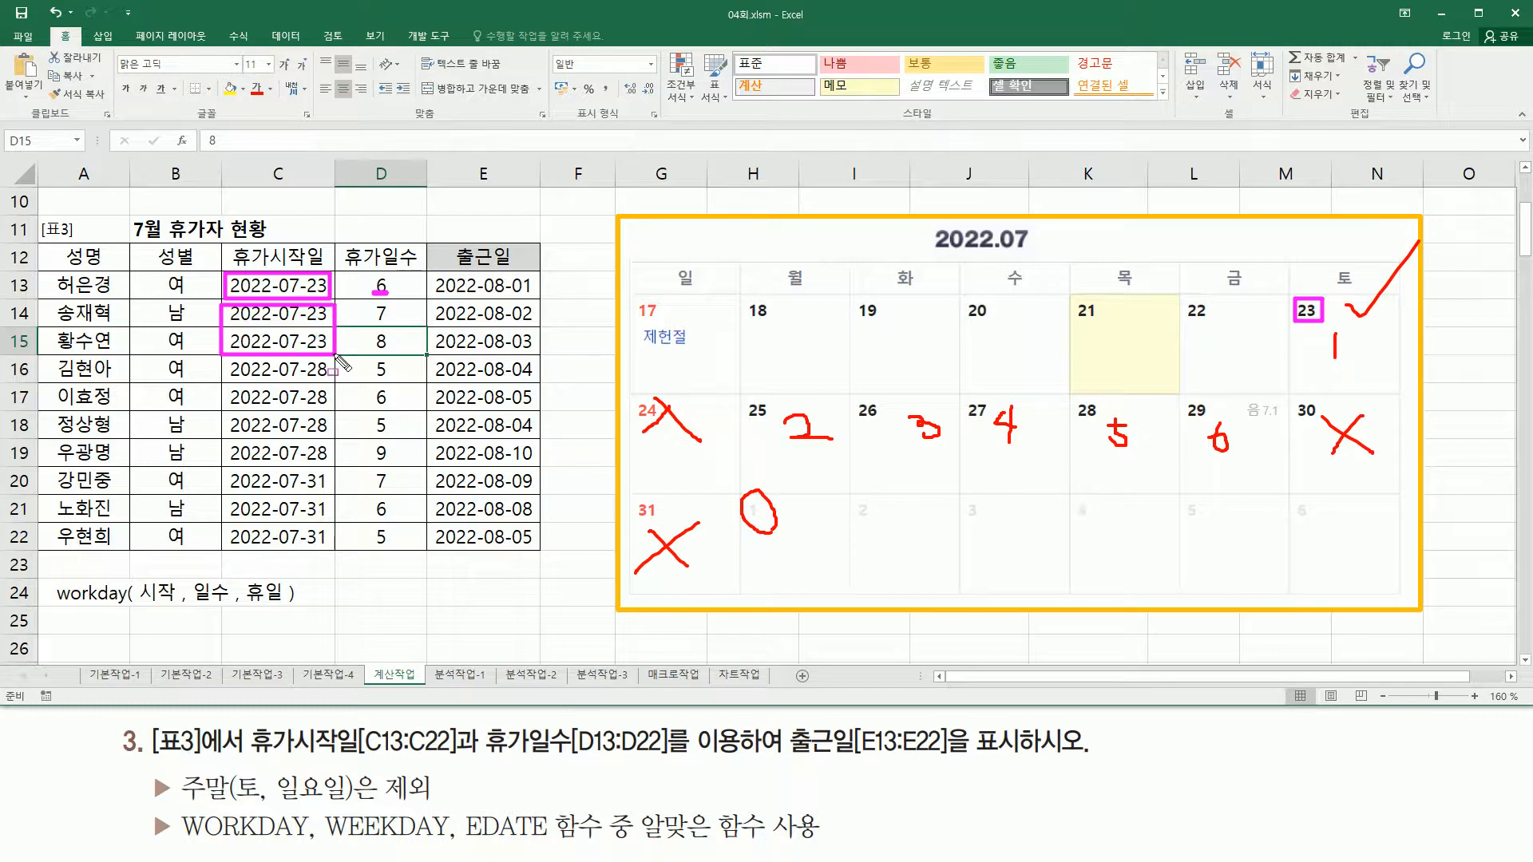
pyautogui.moveTo(368, 322)
pyautogui.mouseDown()
pyautogui.moveTo(393, 322)
pyautogui.moveTo(390, 350)
pyautogui.mouseUp()
pyautogui.moveTo(512, 275)
pyautogui.mouseDown()
pyautogui.moveTo(545, 278)
pyautogui.moveTo(538, 357)
pyautogui.mouseUp()
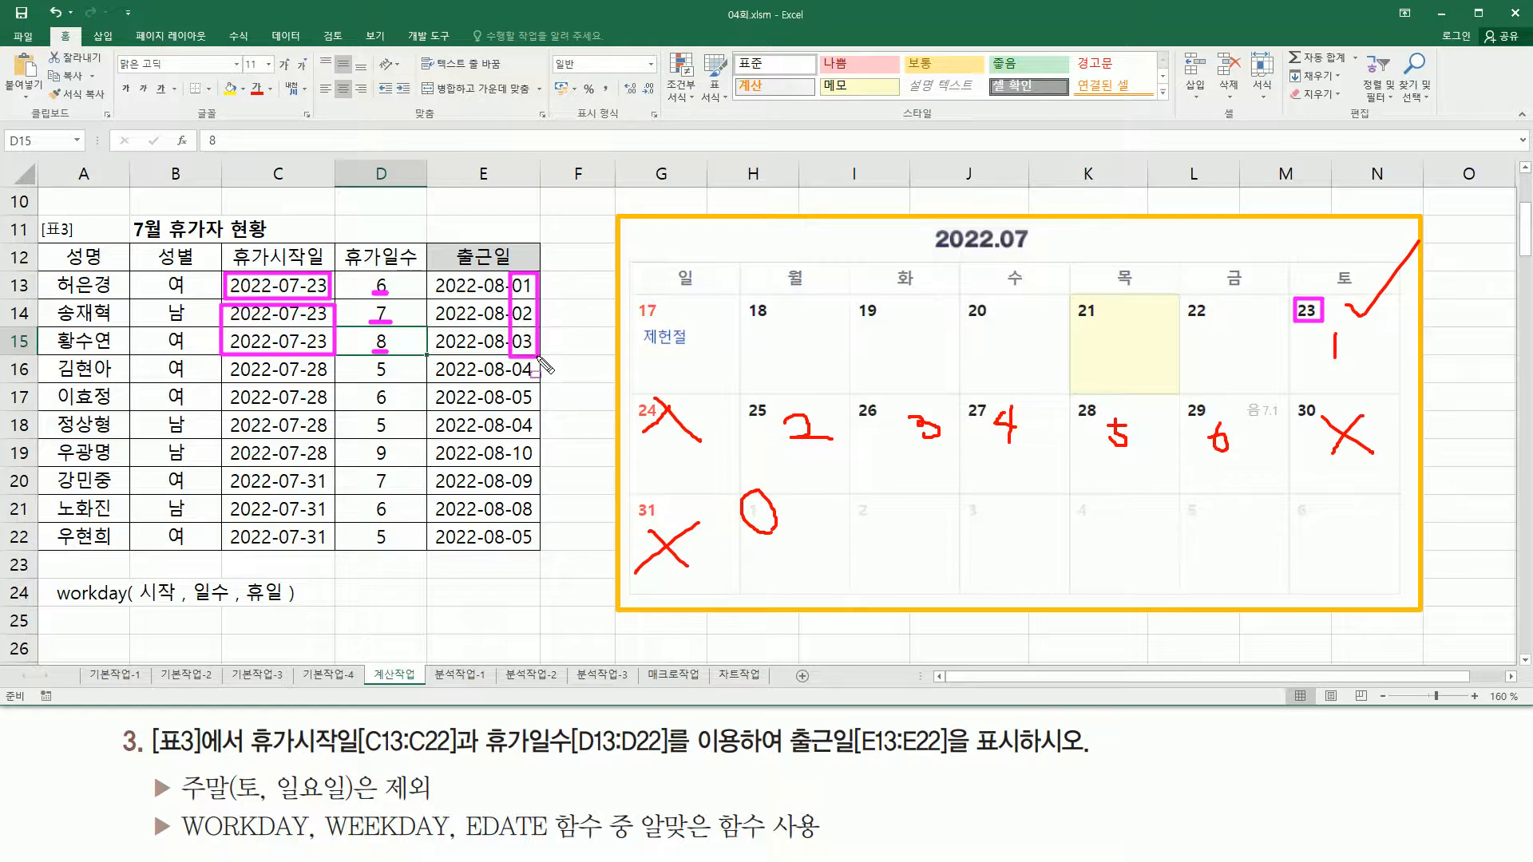
# Step: Check row 16's 출근일 against the 2022.07 calendar by counting 5 leave days from the 28th and skipping weekends
pyautogui.press('Escape')
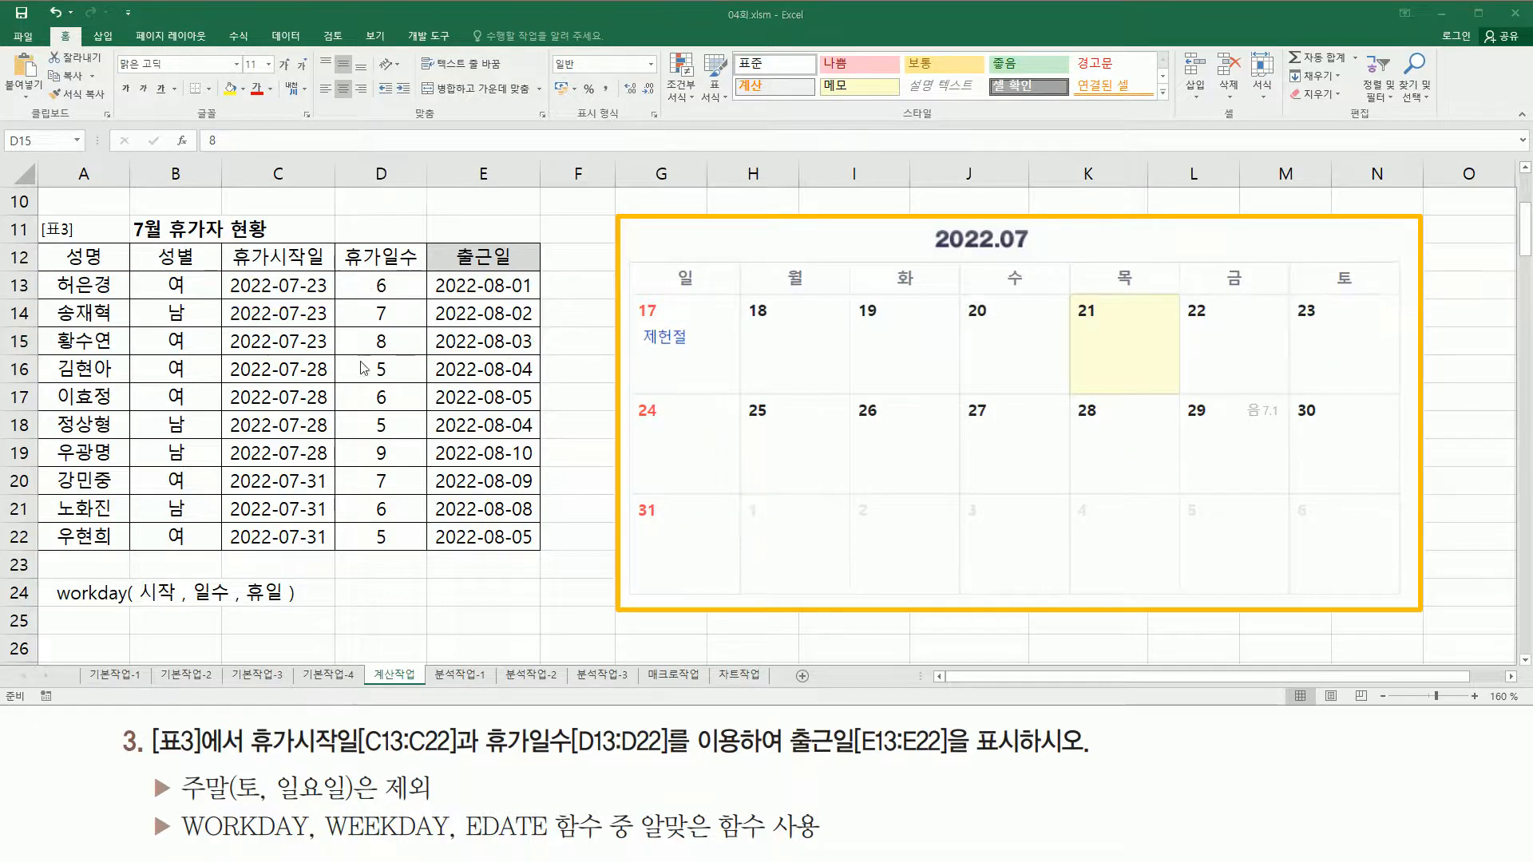
pyautogui.moveTo(230, 377)
pyautogui.mouseDown()
pyautogui.moveTo(354, 404)
pyautogui.moveTo(337, 381)
pyautogui.mouseUp()
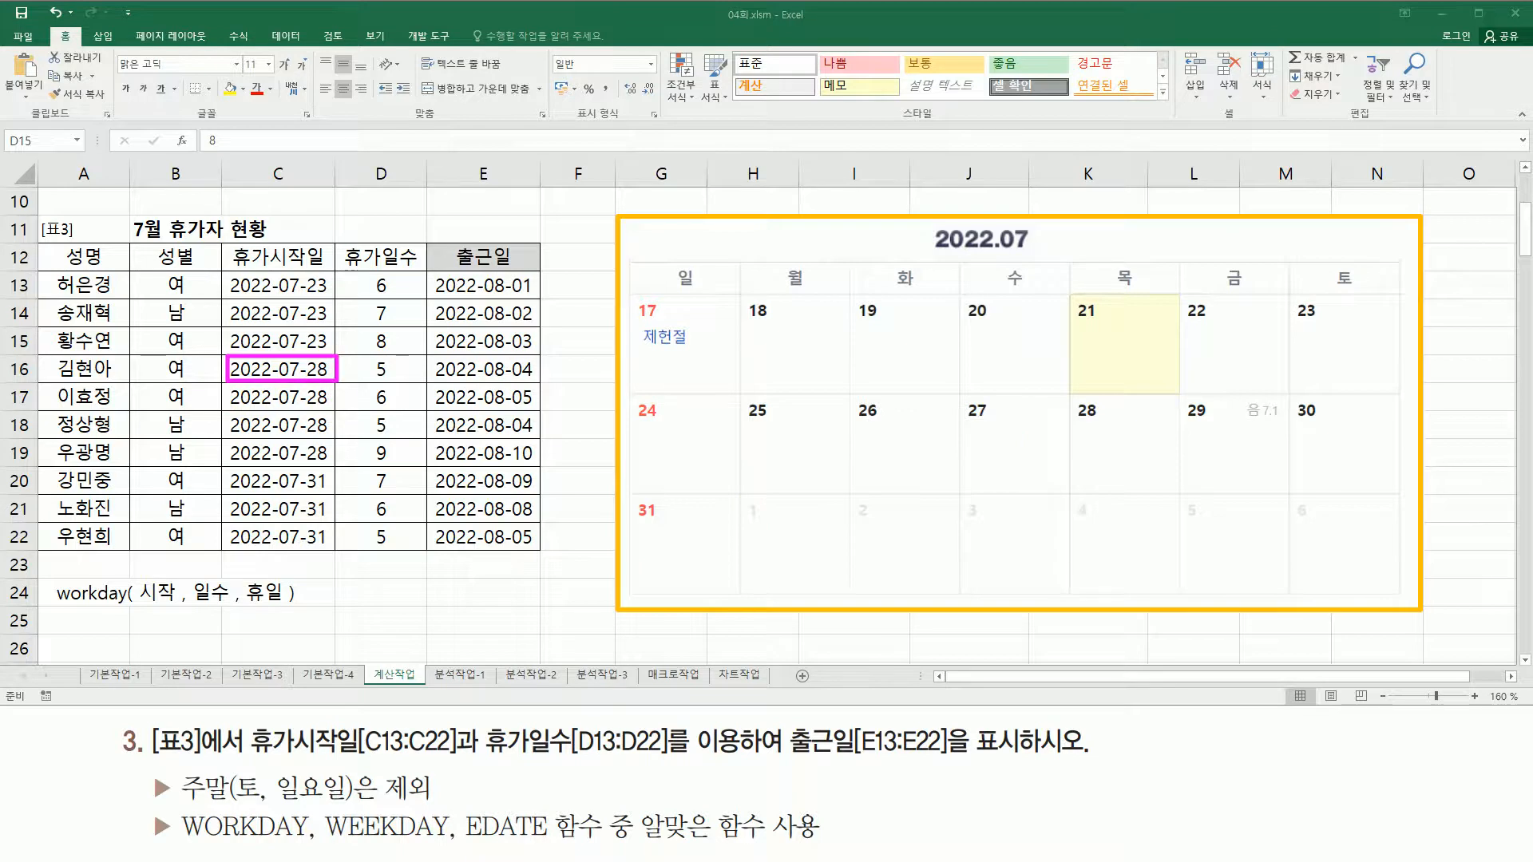
pyautogui.moveTo(1078, 403); pyautogui.dragTo(1107, 425)
pyautogui.moveTo(366, 376); pyautogui.dragTo(399, 378)
pyautogui.moveTo(1128, 408); pyautogui.dragTo(1126, 433)
pyautogui.moveTo(1219, 430); pyautogui.dragTo(1256, 429)
pyautogui.moveTo(770, 507)
pyautogui.mouseDown()
pyautogui.moveTo(793, 513)
pyautogui.moveTo(783, 537)
pyautogui.mouseUp()
pyautogui.moveTo(887, 511)
pyautogui.mouseDown()
pyautogui.moveTo(879, 530)
pyautogui.moveTo(908, 528)
pyautogui.moveTo(895, 553)
pyautogui.mouseUp()
pyautogui.moveTo(992, 511)
pyautogui.mouseDown()
pyautogui.moveTo(986, 551)
pyautogui.moveTo(1001, 523)
pyautogui.mouseUp()
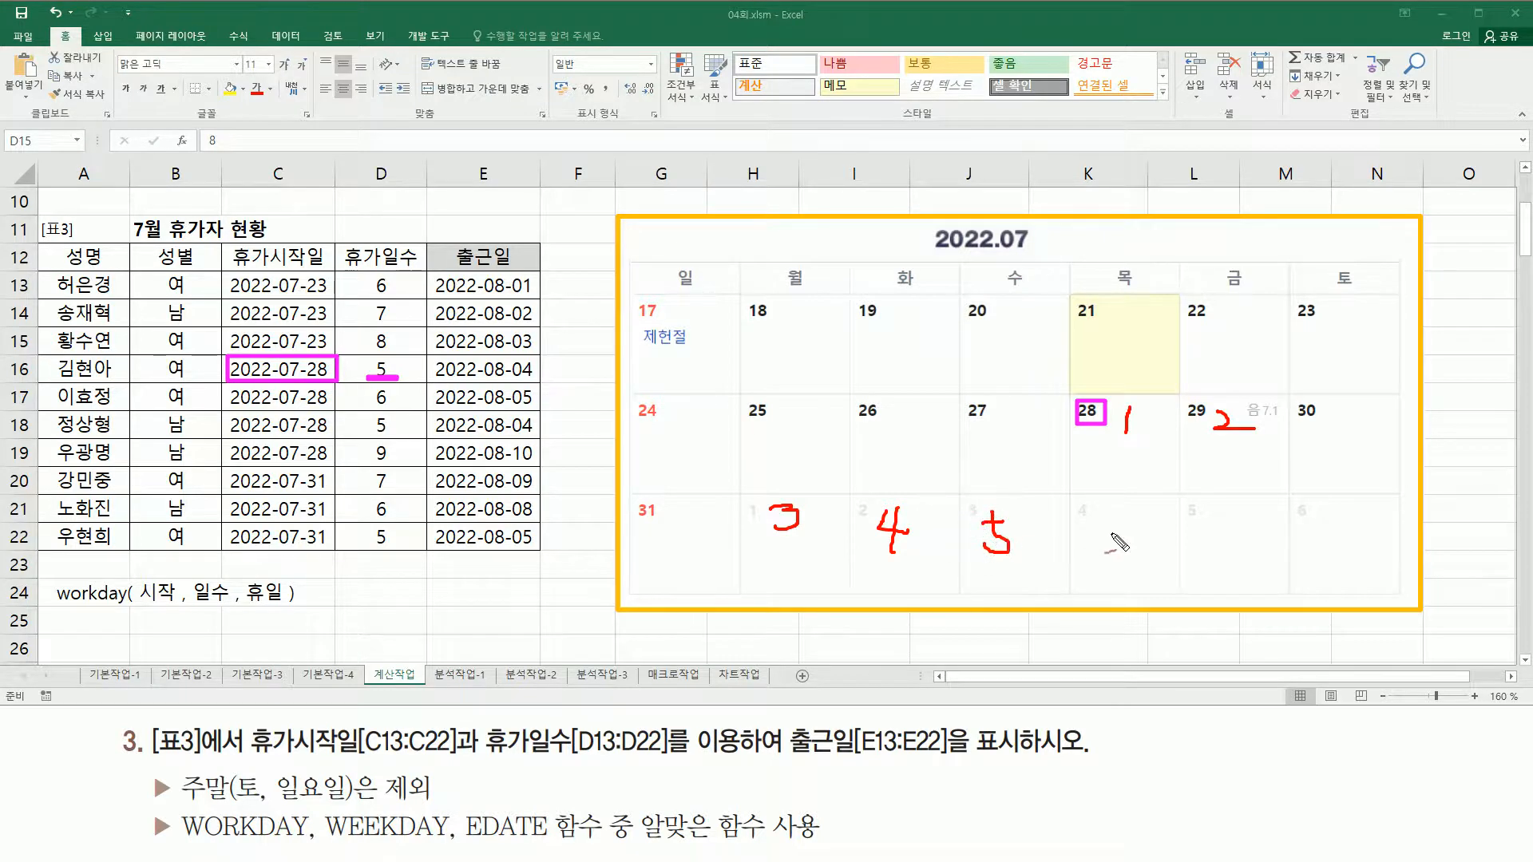
pyautogui.moveTo(1101, 513); pyautogui.dragTo(1134, 500)
pyautogui.press('Escape')
# Step: Record the formula =WORKDAY(C13,D13) as plain text in D24 beside the workday syntax note and review its two arguments
pyautogui.click(400, 589)
pyautogui.write("'=WORKDAY(C13,D13)")
pyautogui.press('Return')
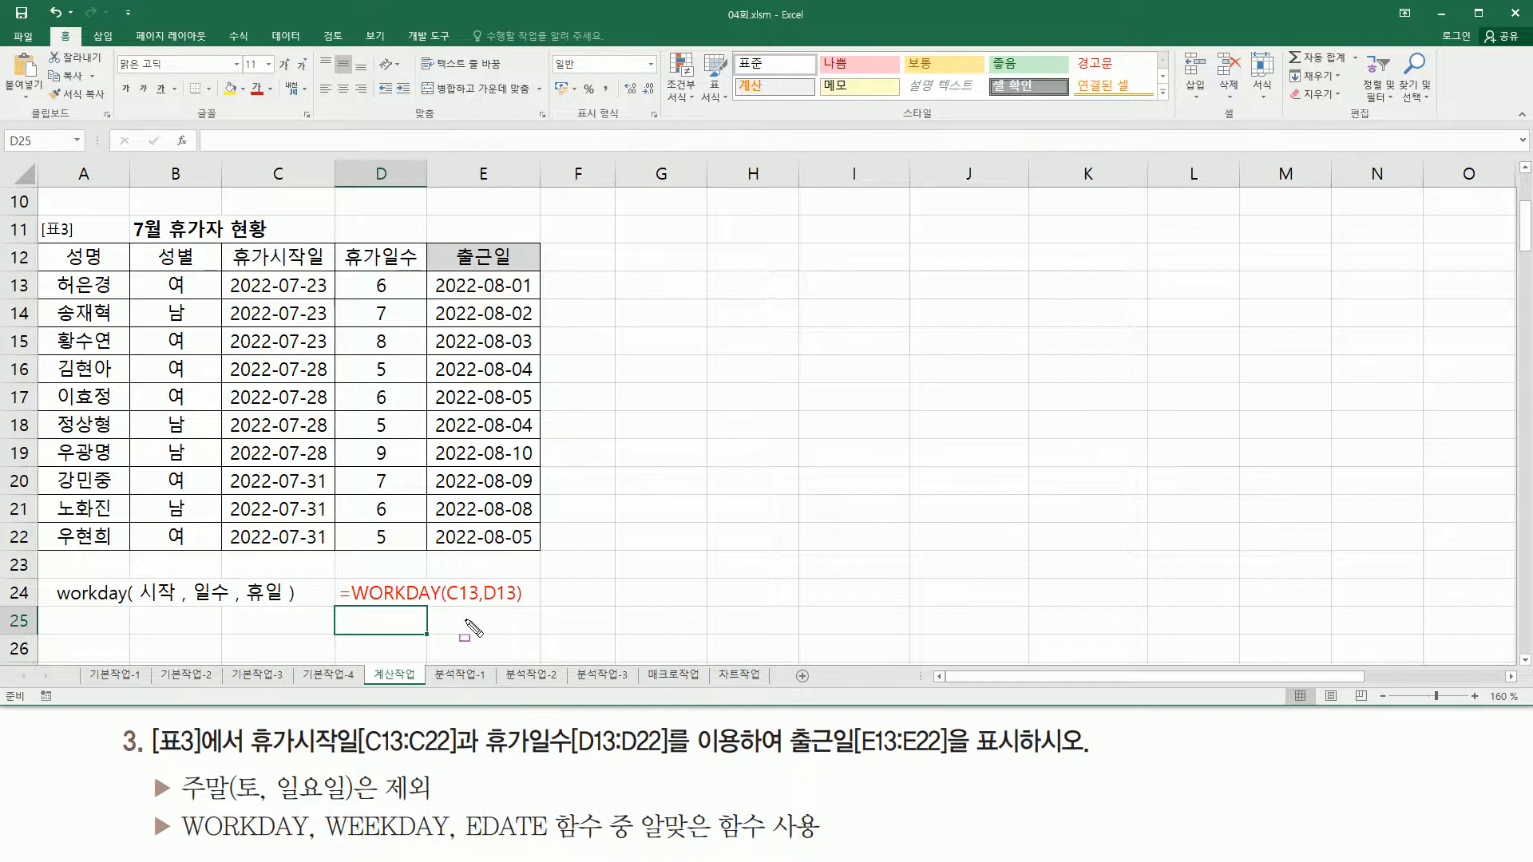
pyautogui.moveTo(453, 606); pyautogui.dragTo(518, 603)
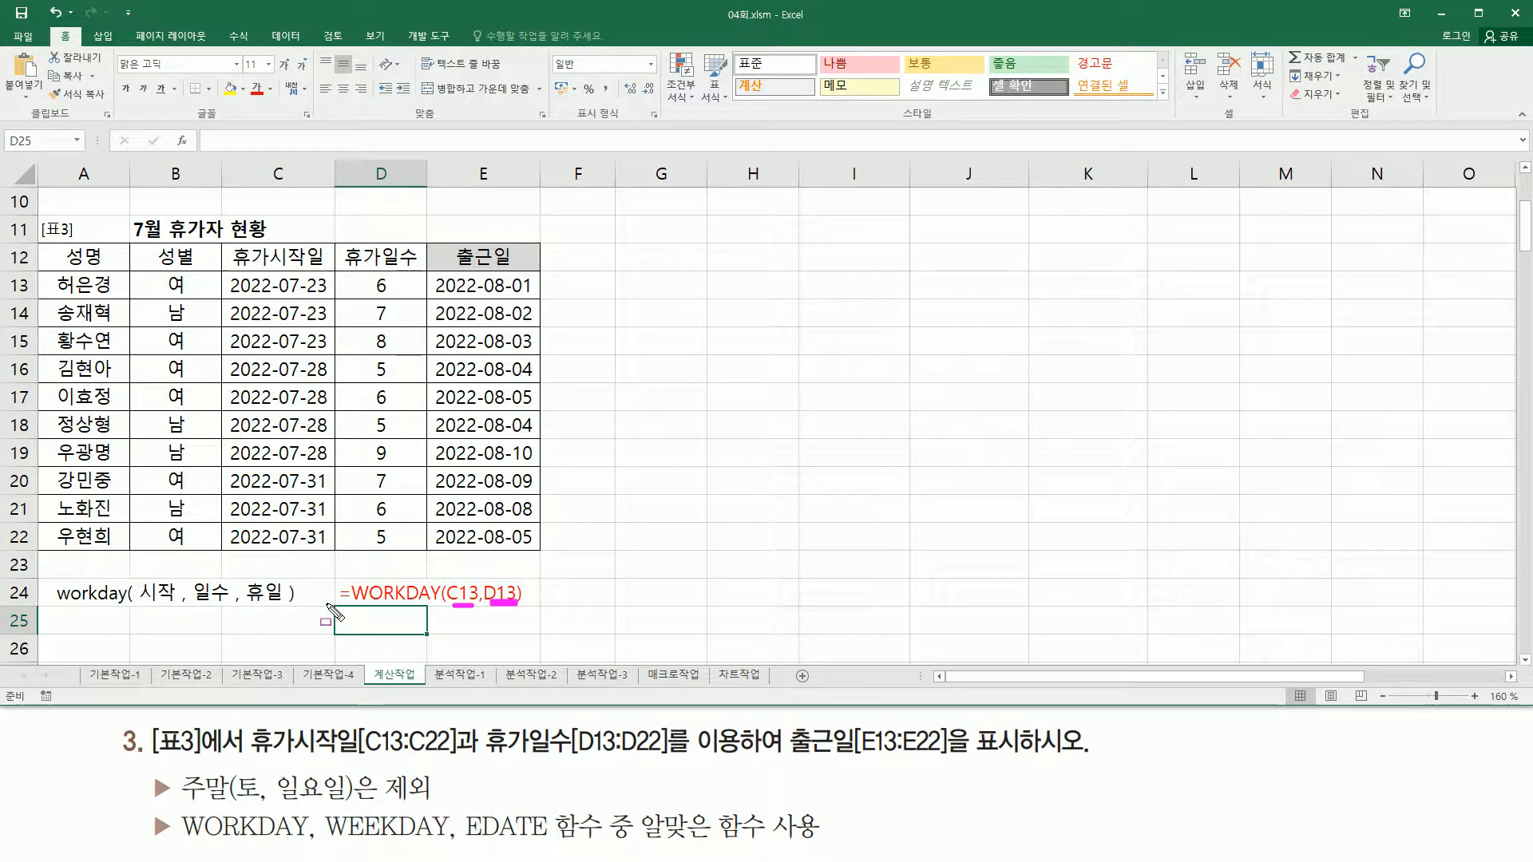
pyautogui.press('Escape')
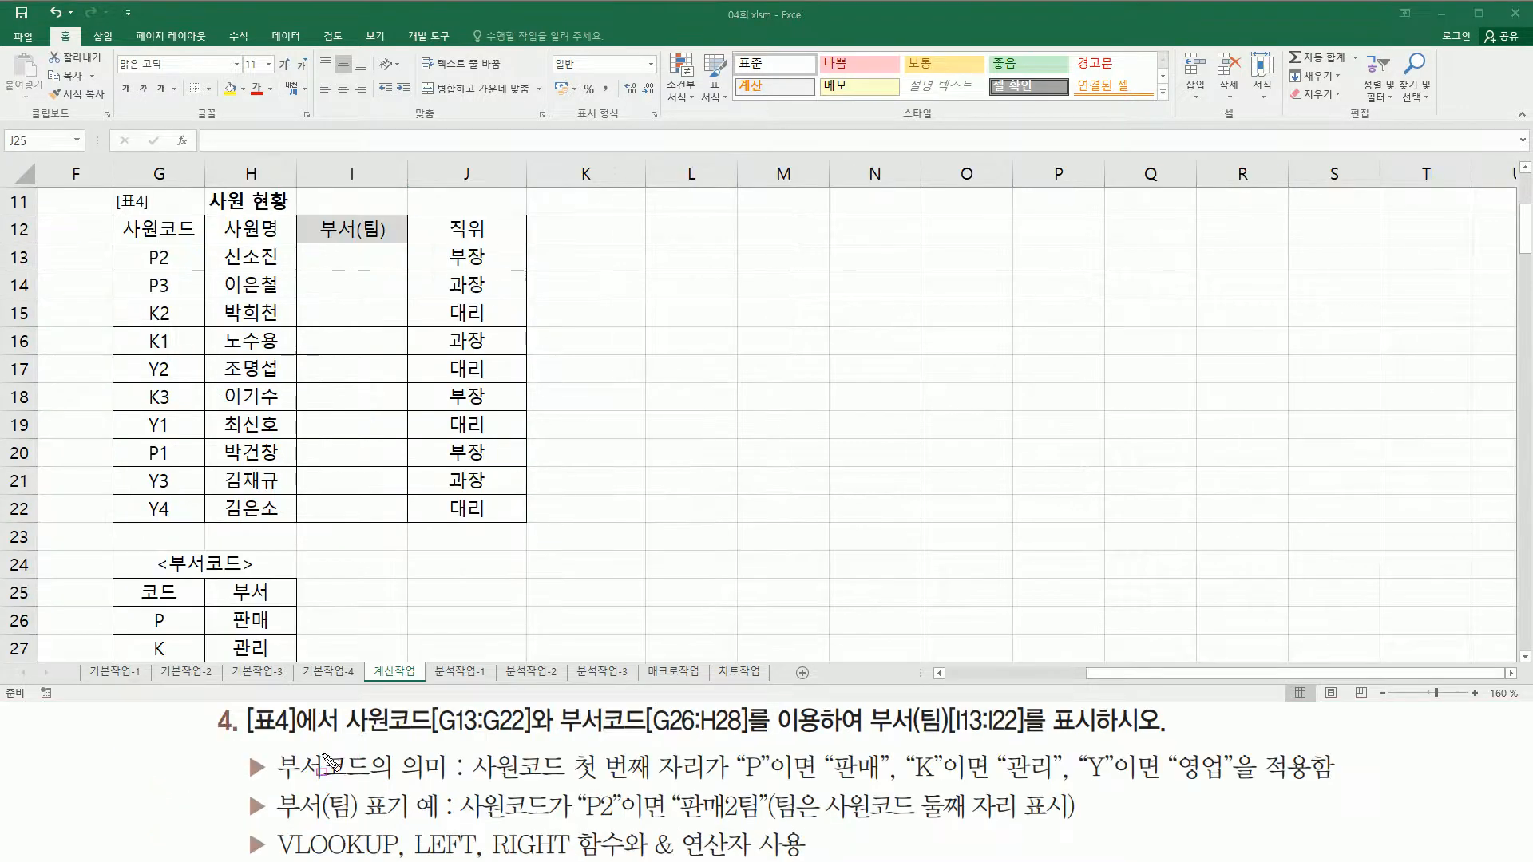
# Step: Read task 4 and locate 표4's 사원코드 column, the 부서코드 table and the 부서(팀) range I13:I22
pyautogui.moveTo(240, 743); pyautogui.dragTo(343, 742)
pyautogui.moveTo(112, 185)
pyautogui.mouseDown()
pyautogui.moveTo(110, 293)
pyautogui.moveTo(445, 520)
pyautogui.moveTo(533, 531)
pyautogui.mouseUp()
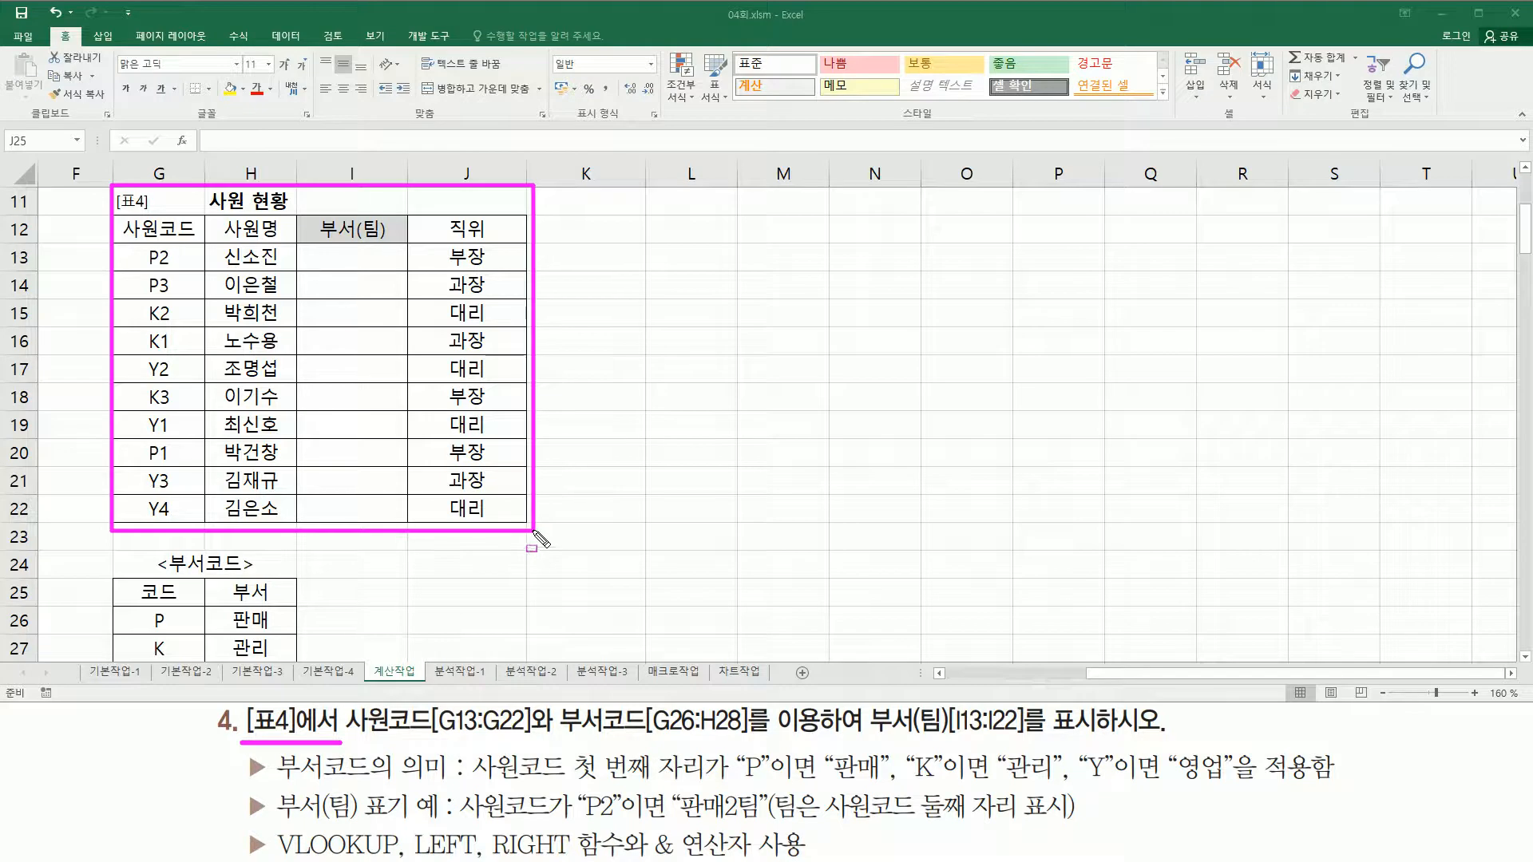
pyautogui.moveTo(345, 707)
pyautogui.mouseDown()
pyautogui.moveTo(539, 766)
pyautogui.moveTo(542, 746)
pyautogui.mouseUp()
pyautogui.moveTo(126, 216); pyautogui.dragTo(203, 237)
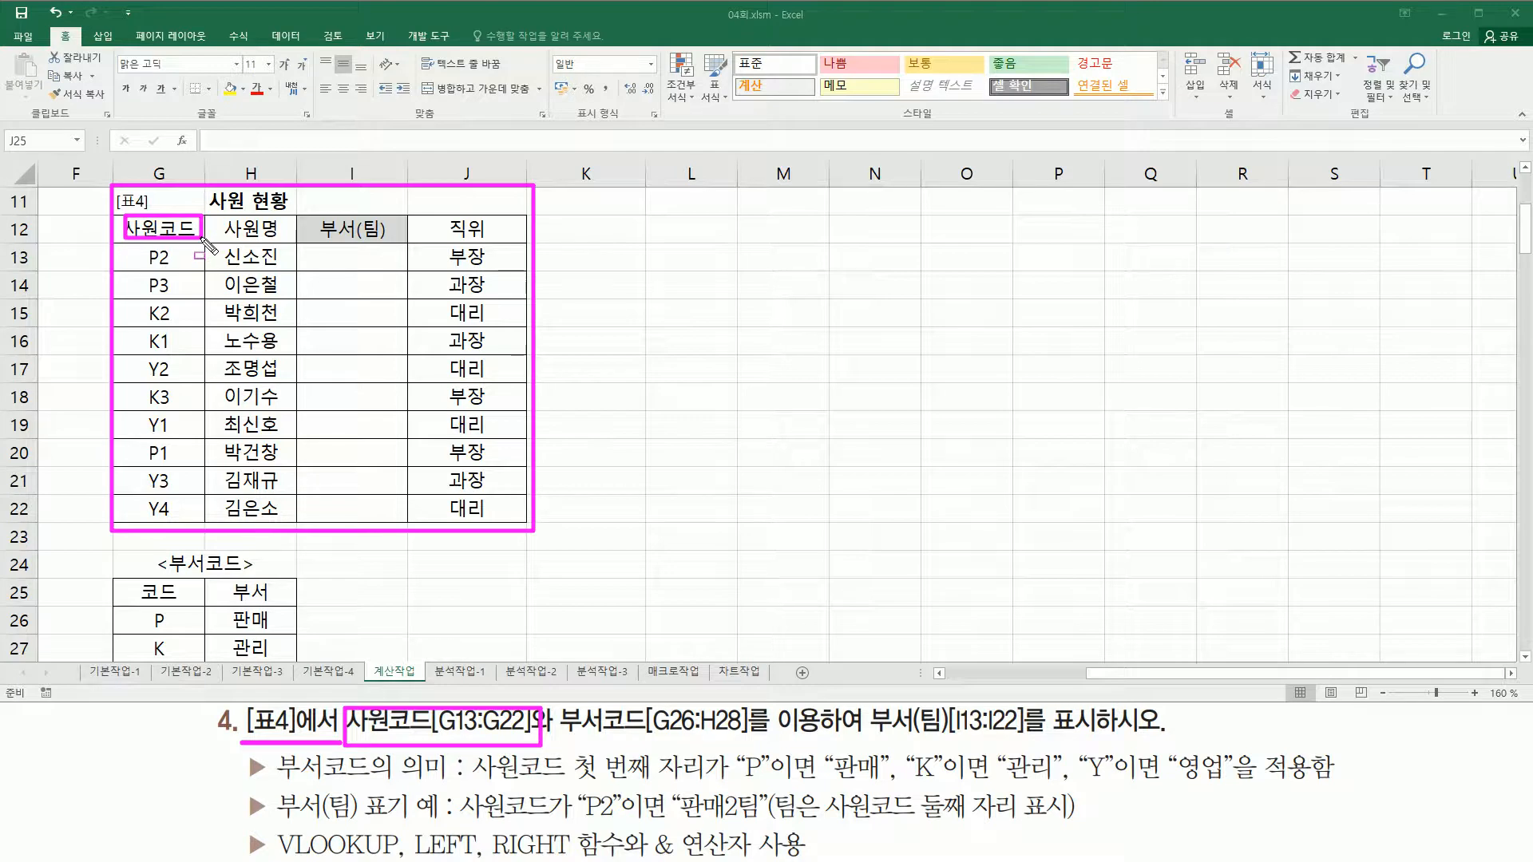
pyautogui.moveTo(560, 738); pyautogui.dragTo(764, 739)
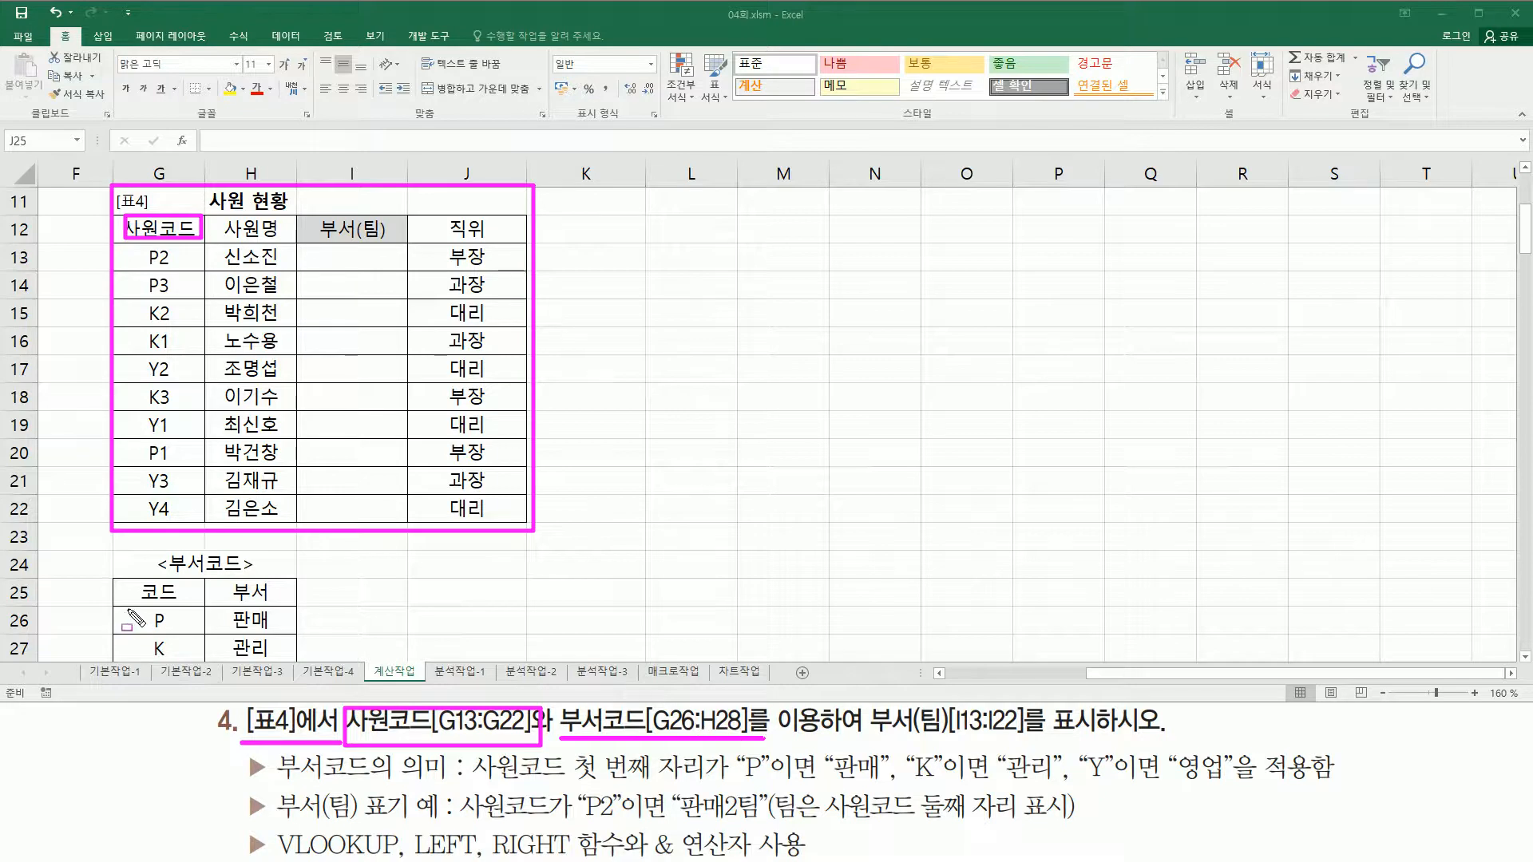
pyautogui.moveTo(120, 608); pyautogui.dragTo(296, 664)
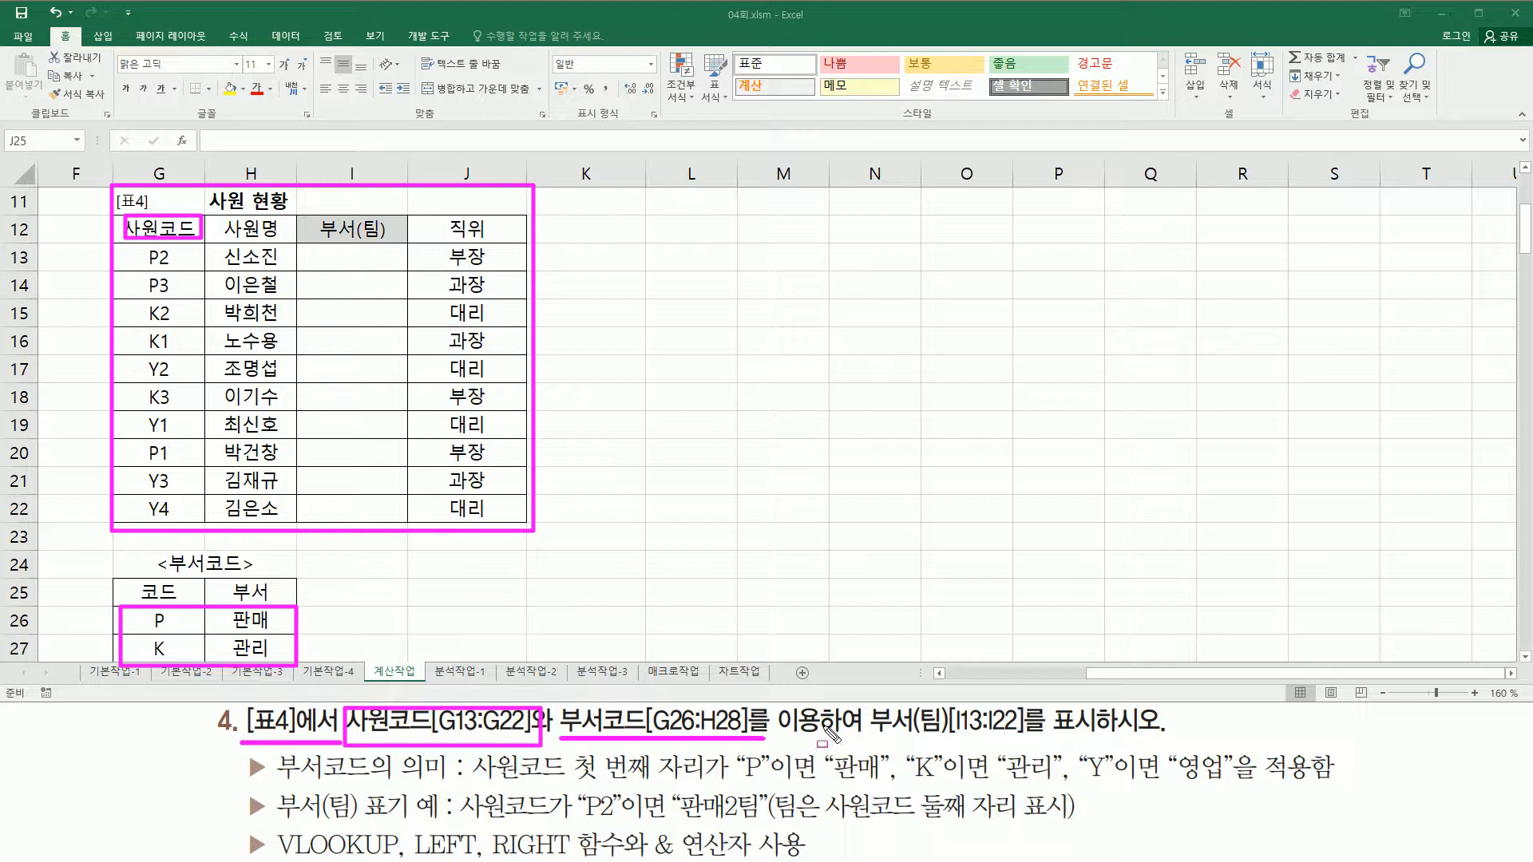
pyautogui.moveTo(860, 733); pyautogui.dragTo(1026, 732)
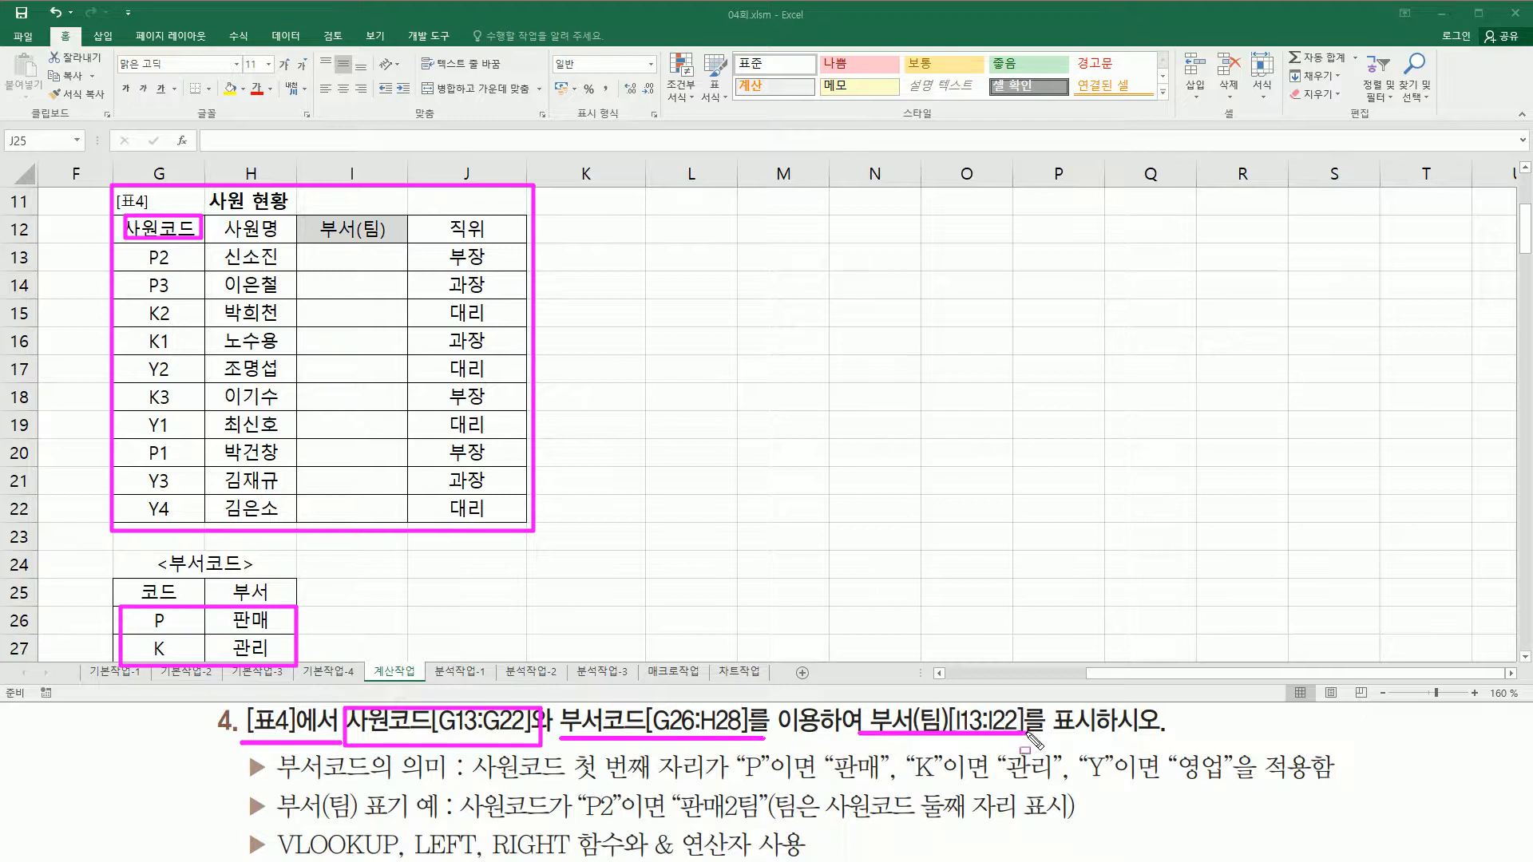
pyautogui.moveTo(319, 251); pyautogui.dragTo(389, 516)
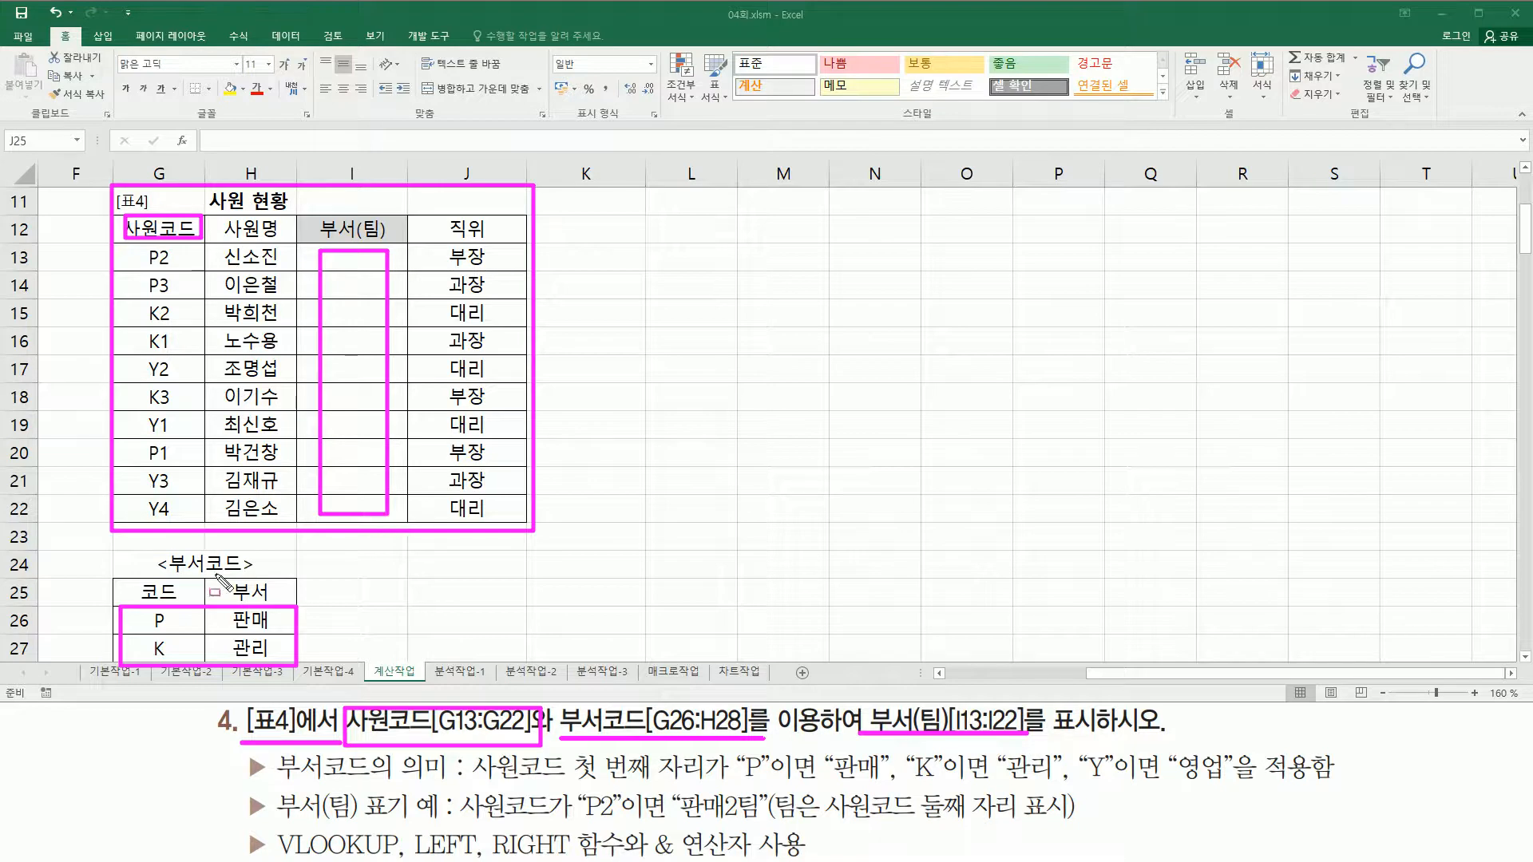
pyautogui.press('Escape')
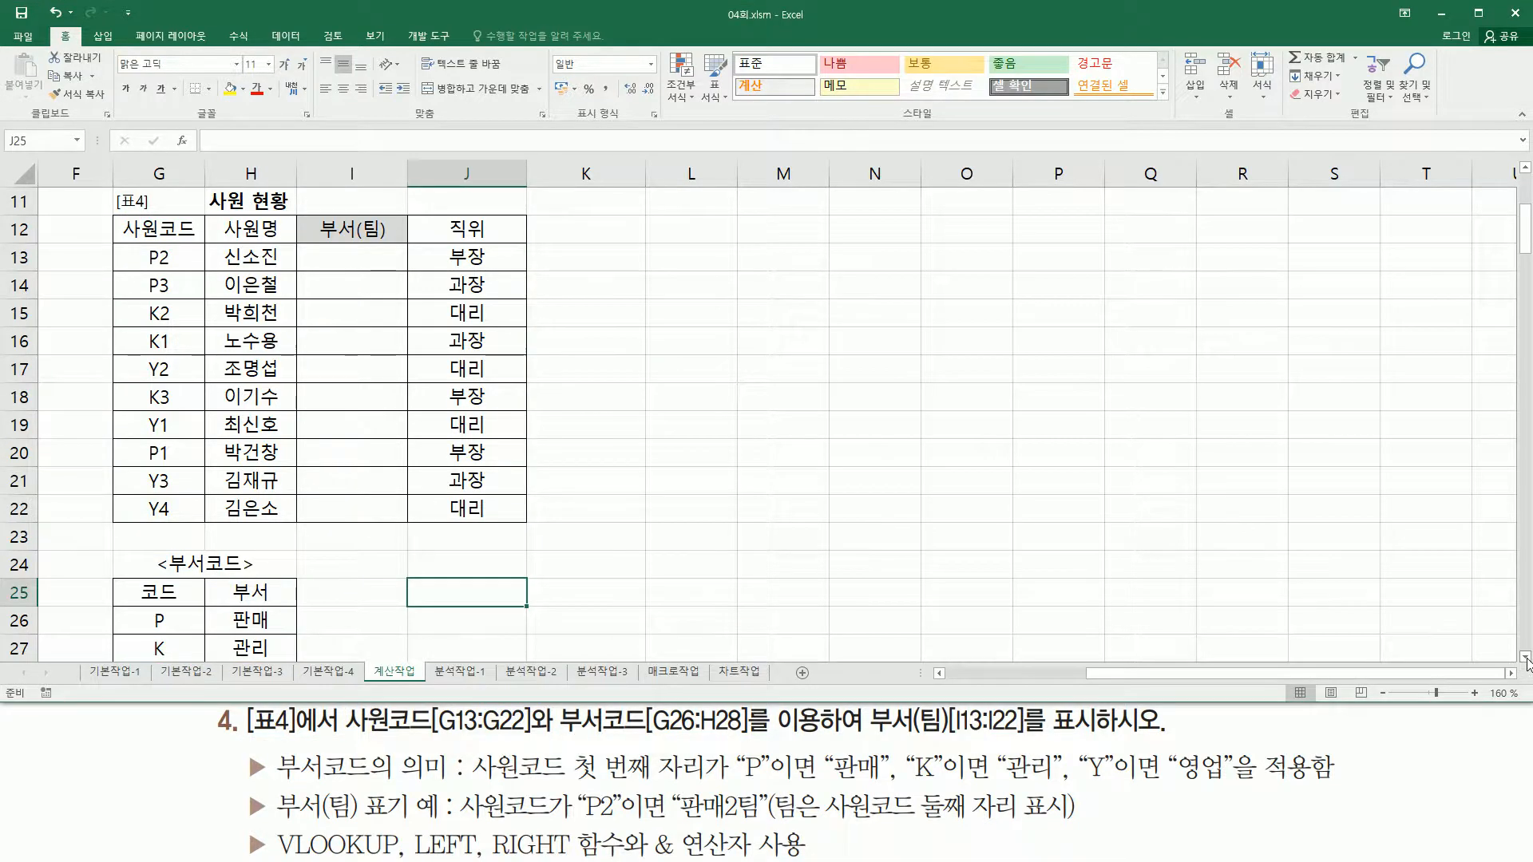
# Step: Examine the full 부서코드 table and match the first character of each 사원코드 to the P, K and Y department rules
pyautogui.scroll(-2, 239, 641)
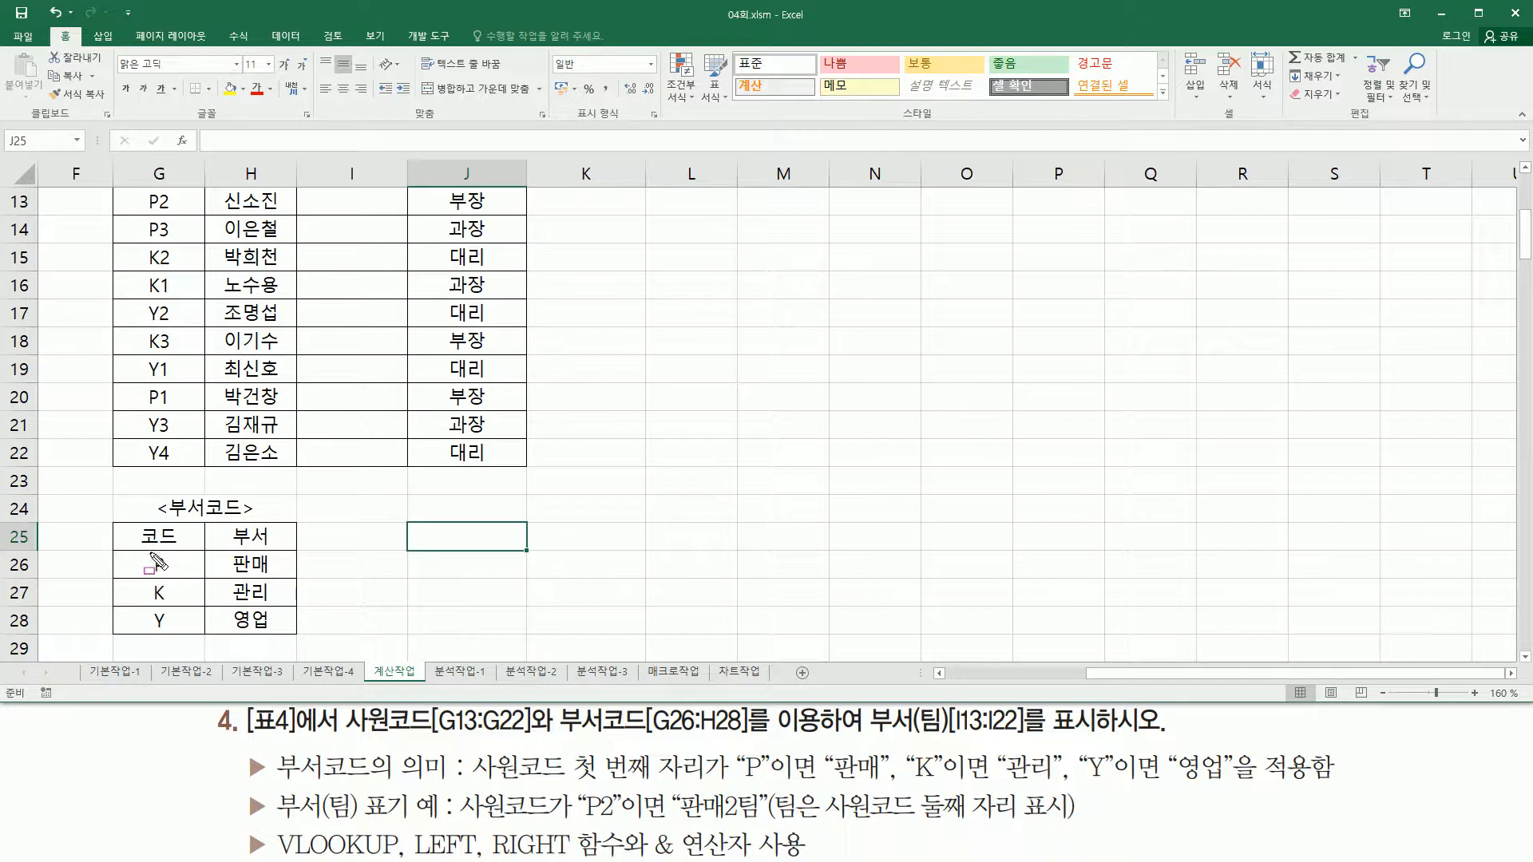
pyautogui.moveTo(225, 552)
pyautogui.mouseDown()
pyautogui.moveTo(270, 579)
pyautogui.moveTo(284, 641)
pyautogui.mouseUp()
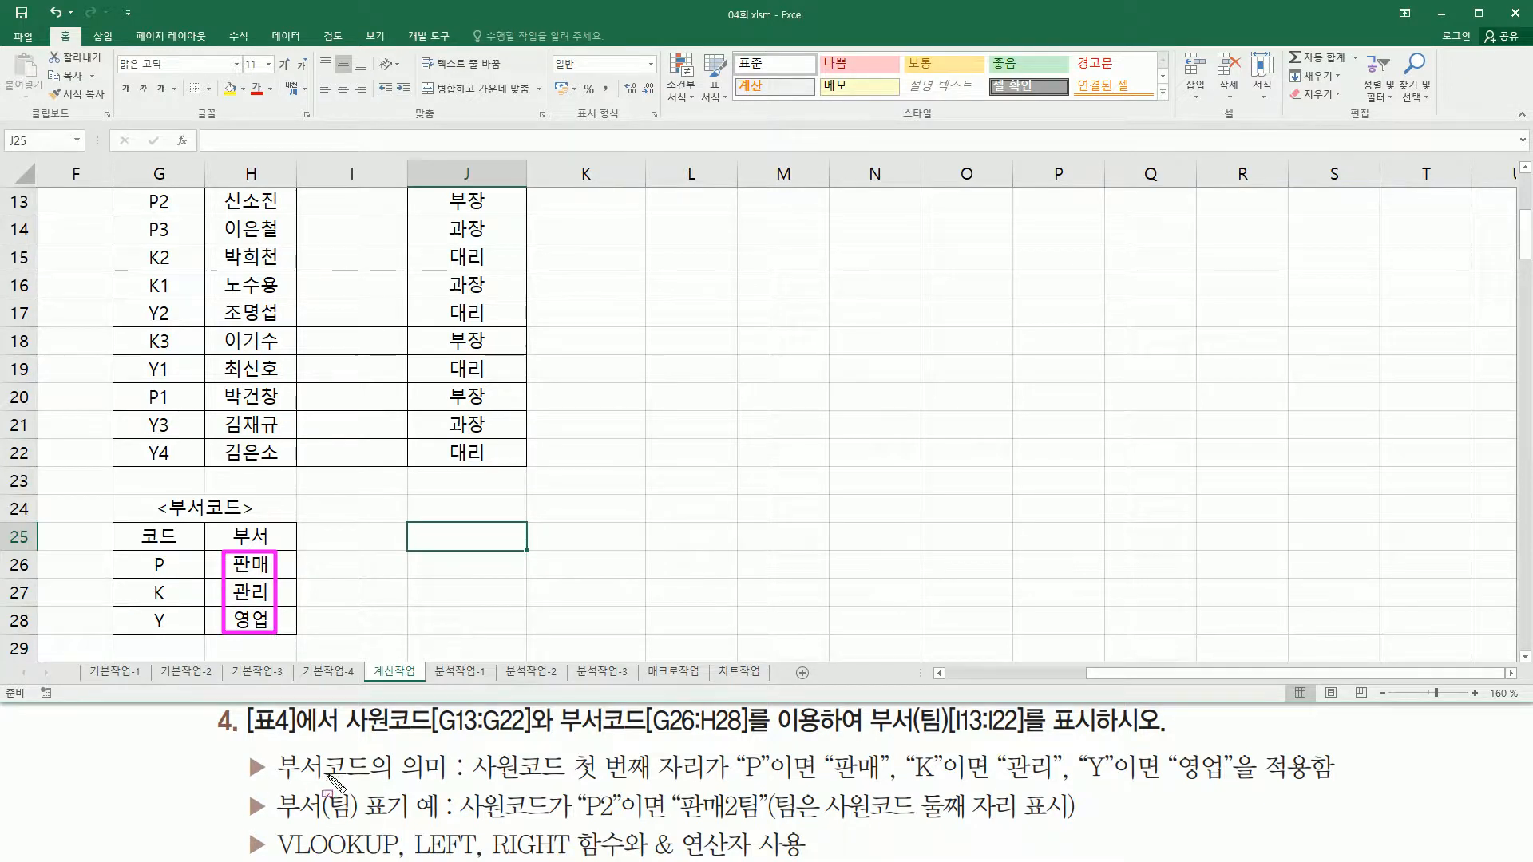
pyautogui.moveTo(478, 791)
pyautogui.mouseDown()
pyautogui.moveTo(697, 787)
pyautogui.moveTo(476, 784)
pyautogui.mouseUp()
pyautogui.moveTo(733, 788); pyautogui.dragTo(1230, 785)
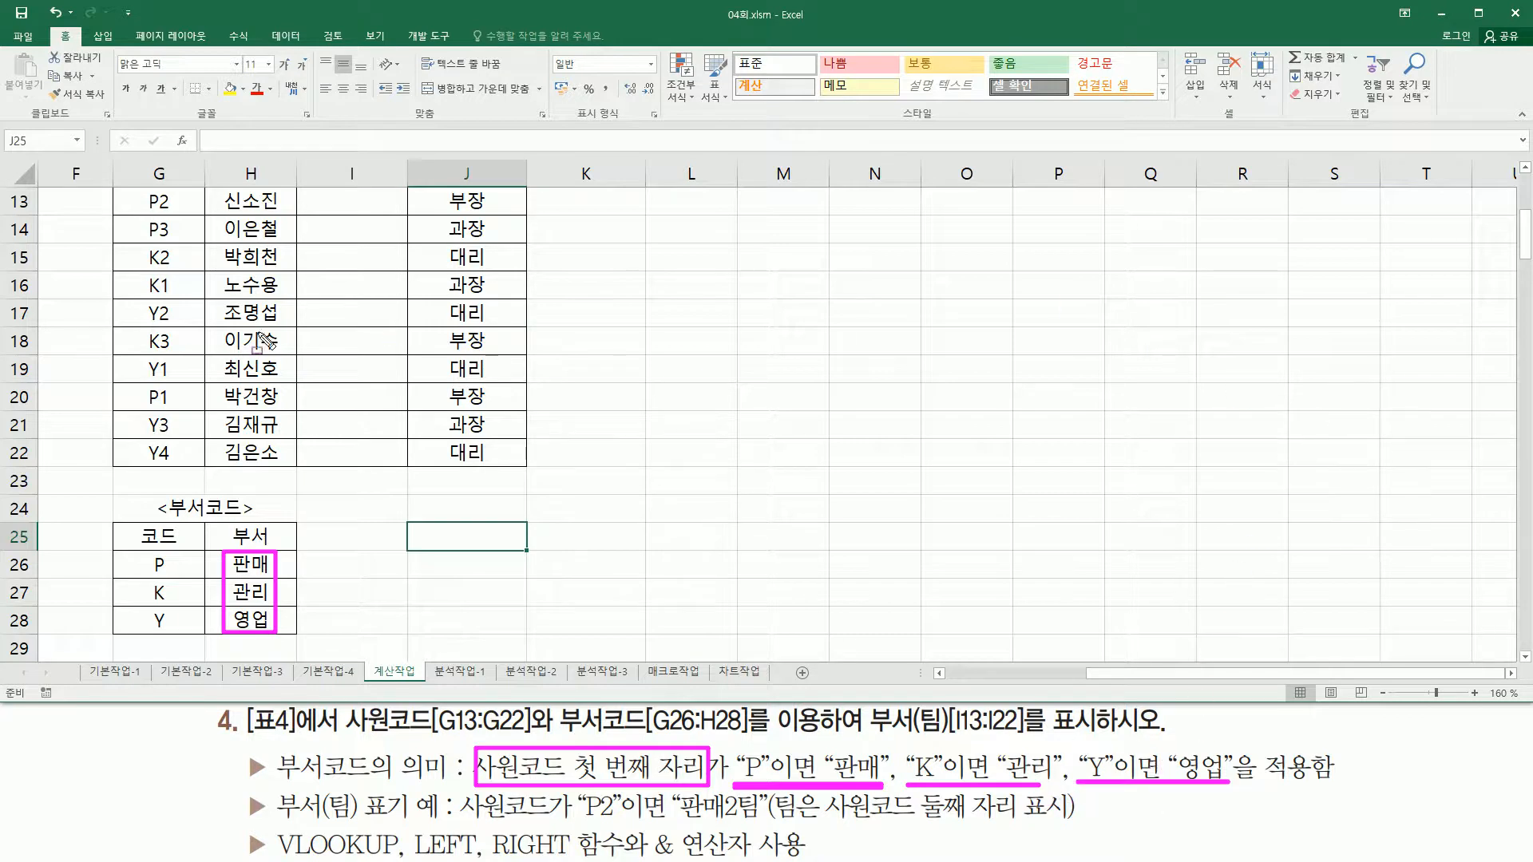
pyautogui.moveTo(143, 184); pyautogui.dragTo(174, 402)
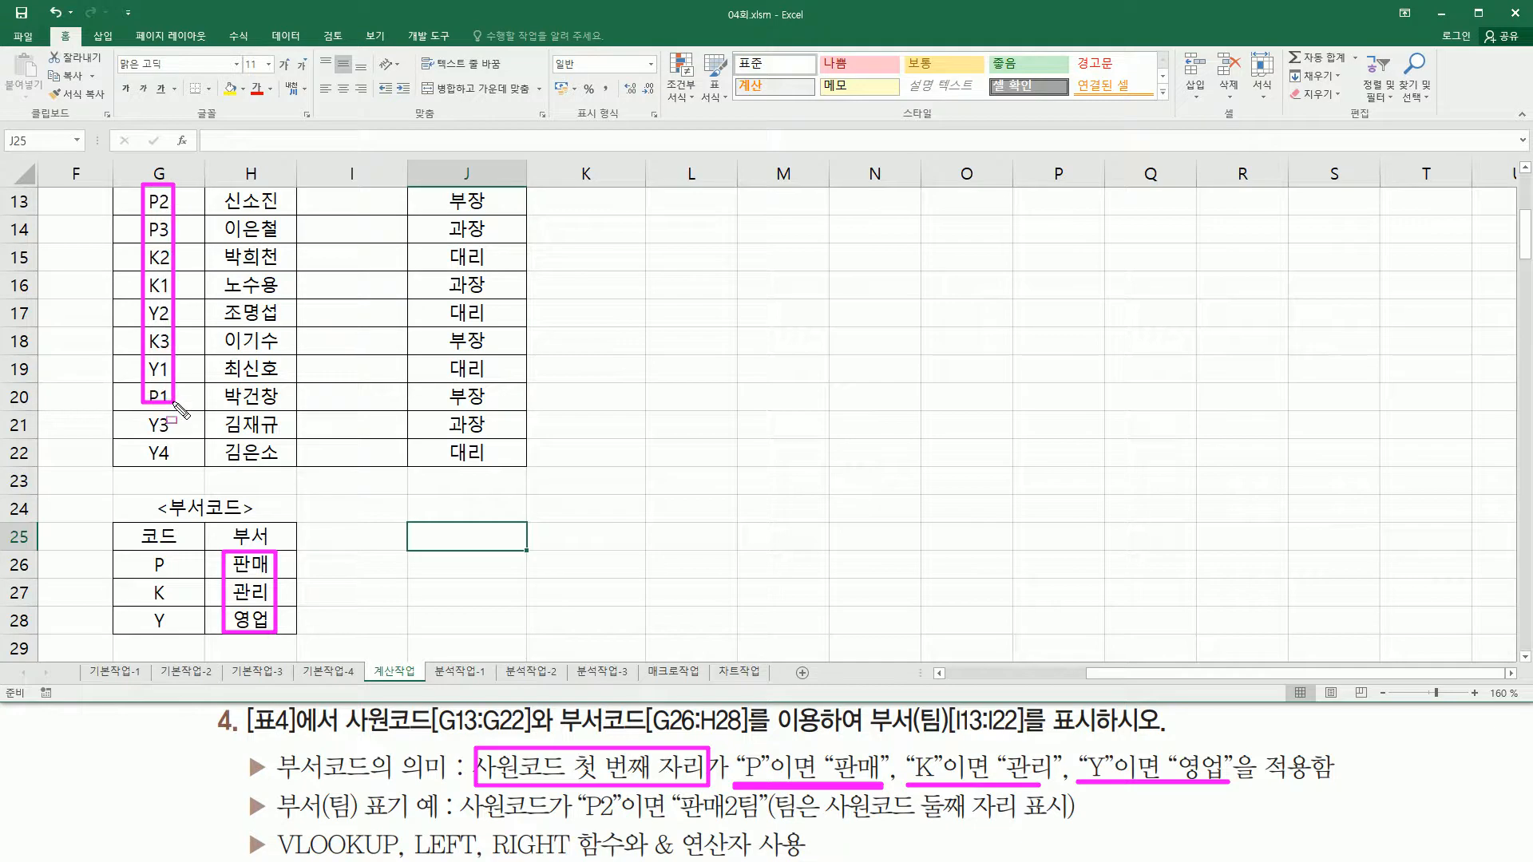
pyautogui.moveTo(174, 402); pyautogui.dragTo(163, 467)
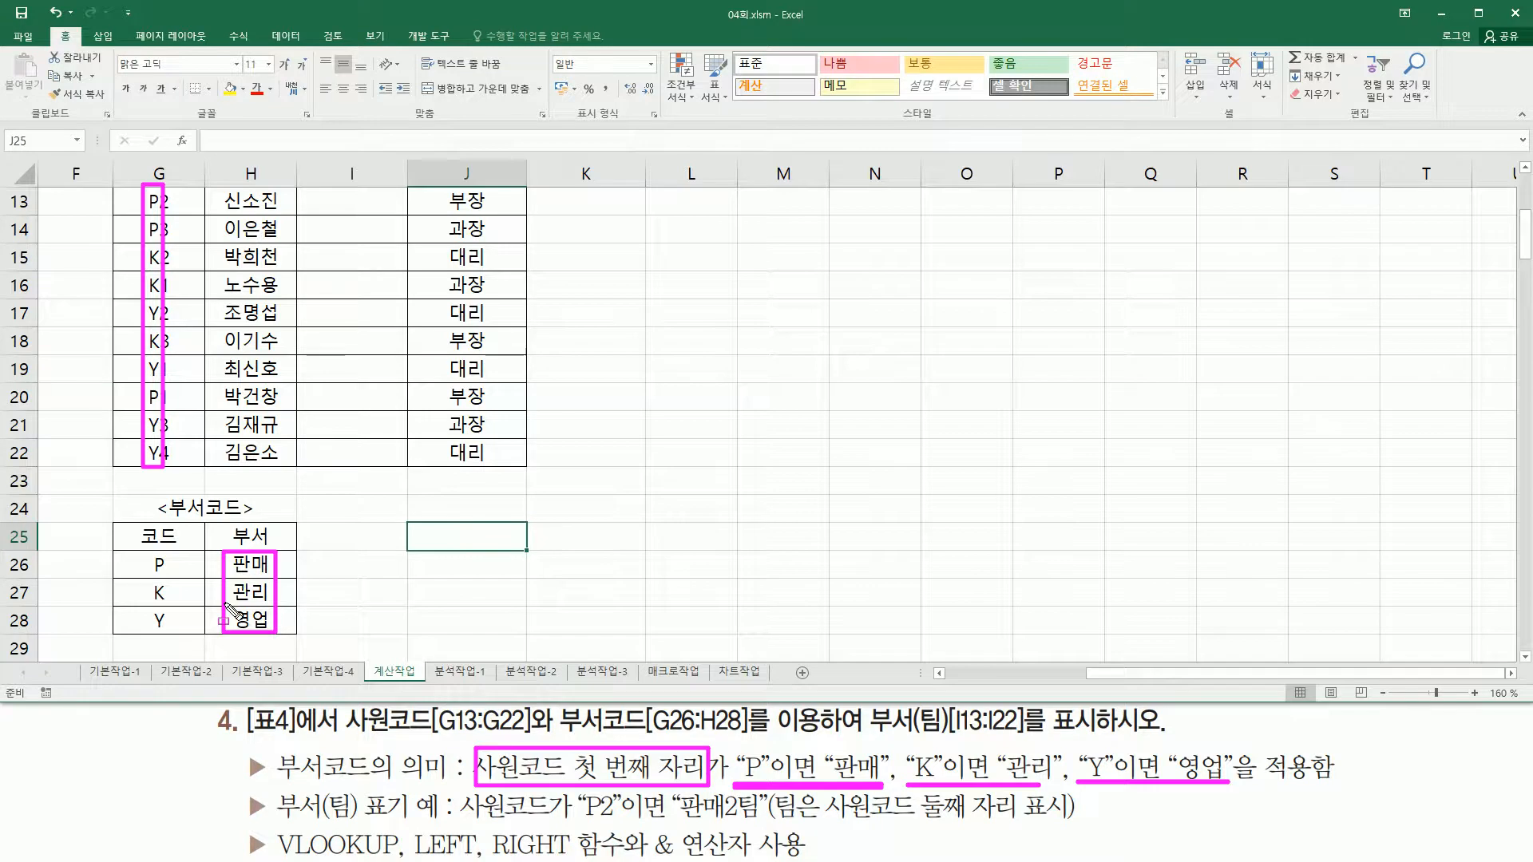
pyautogui.press('Escape')
# Step: Study the 부서(팀) notation example "P2" to "판매2팀" and the requirement to join its parts with the & operator
pyautogui.moveTo(279, 821); pyautogui.dragTo(443, 820)
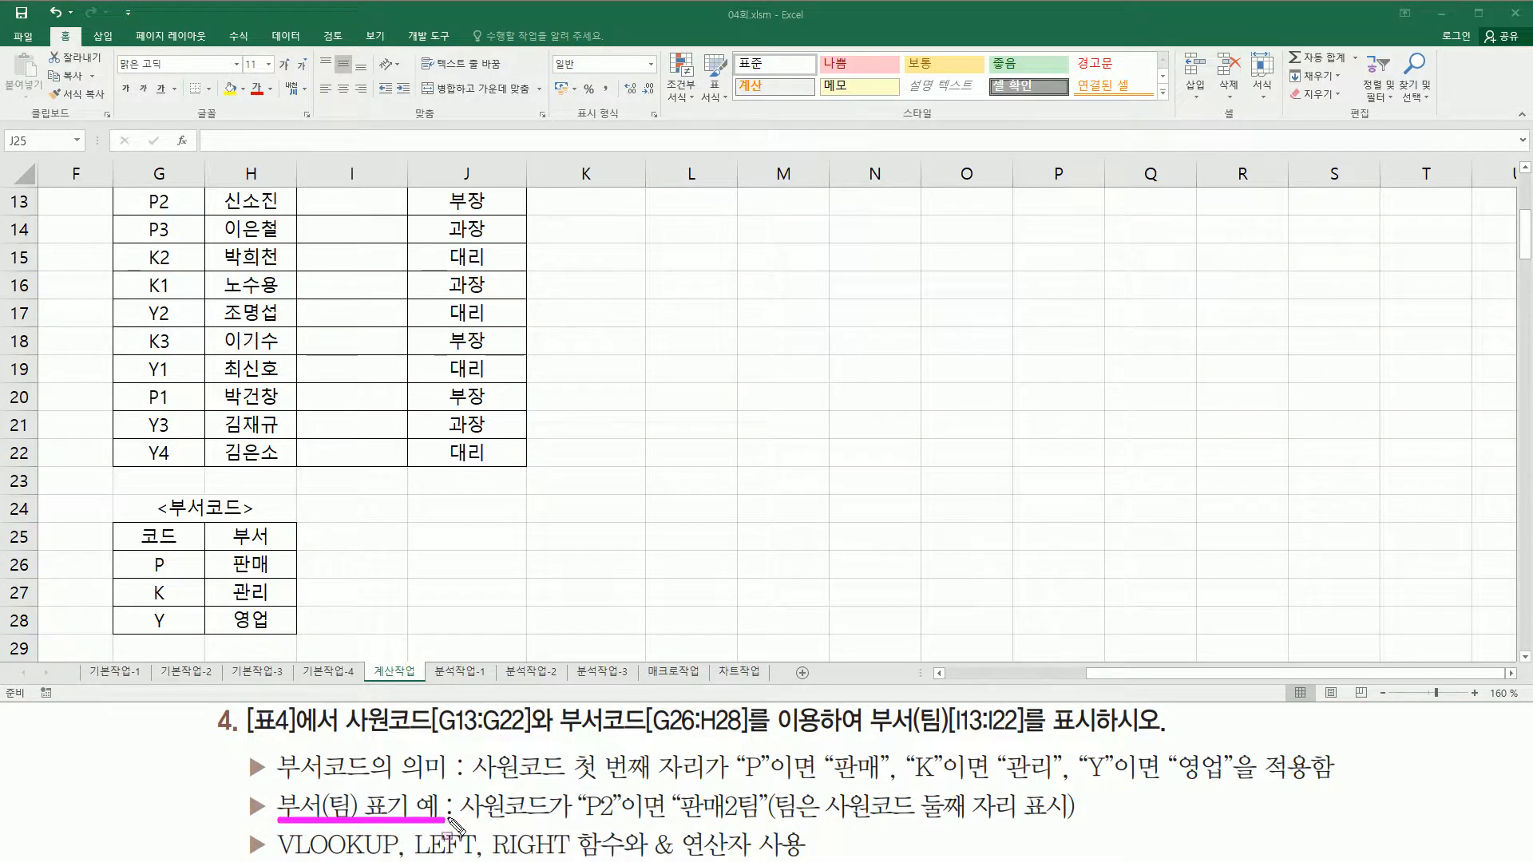
pyautogui.moveTo(576, 822); pyautogui.dragTo(762, 821)
pyautogui.hotkey('ctrl', 'z')
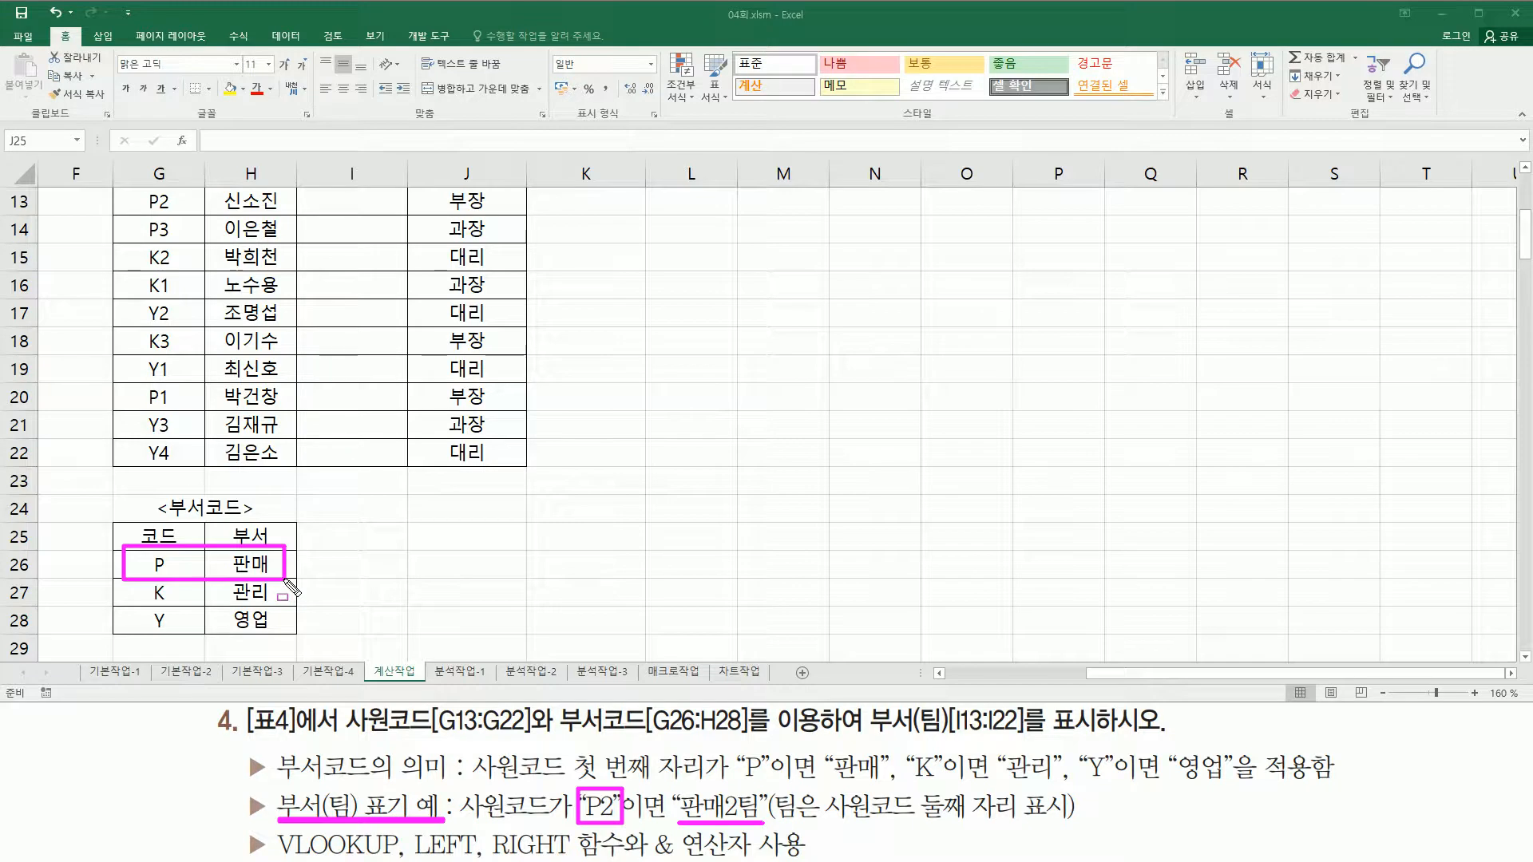
pyautogui.moveTo(727, 784); pyautogui.dragTo(899, 785)
pyautogui.moveTo(721, 821)
pyautogui.mouseDown()
pyautogui.moveTo(684, 791)
pyautogui.moveTo(687, 822)
pyautogui.moveTo(725, 825)
pyautogui.mouseUp()
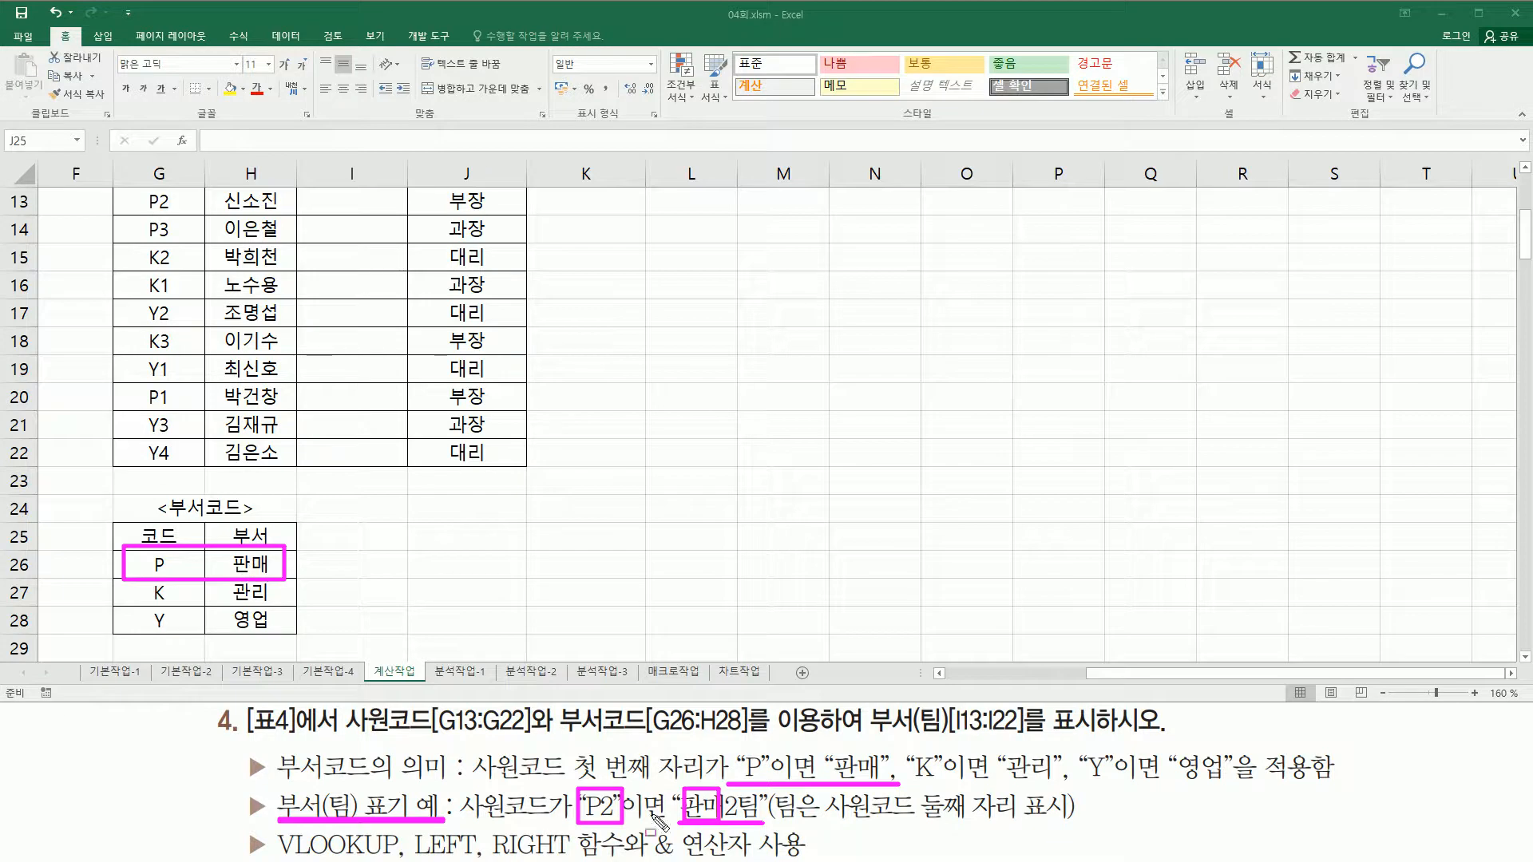
pyautogui.moveTo(608, 778); pyautogui.dragTo(609, 793)
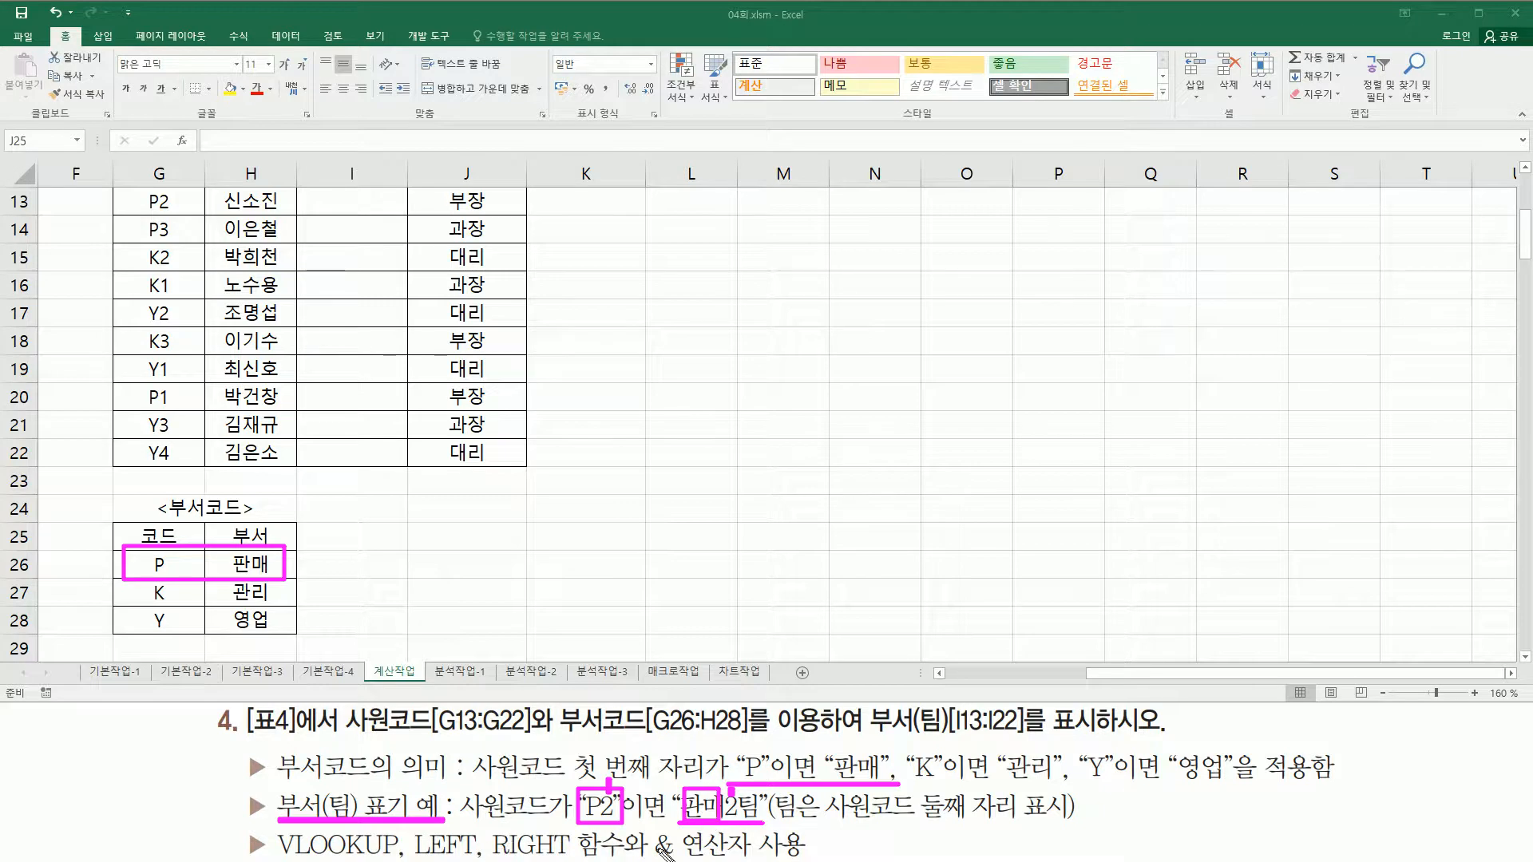
pyautogui.moveTo(656, 853)
pyautogui.mouseDown()
pyautogui.moveTo(663, 834)
pyautogui.moveTo(743, 838)
pyautogui.moveTo(763, 858)
pyautogui.mouseUp()
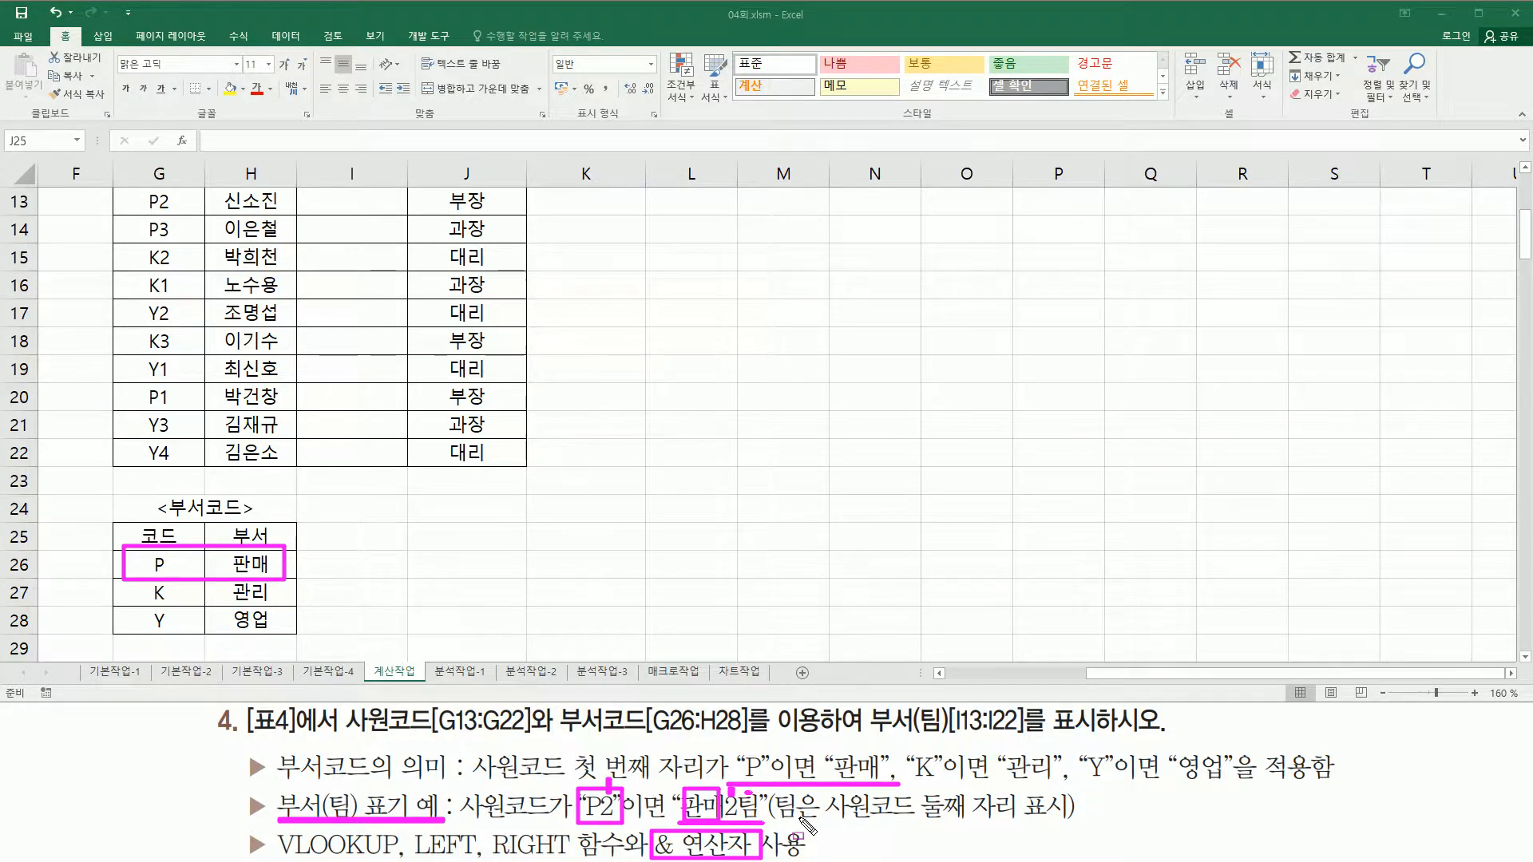
pyautogui.press('Escape')
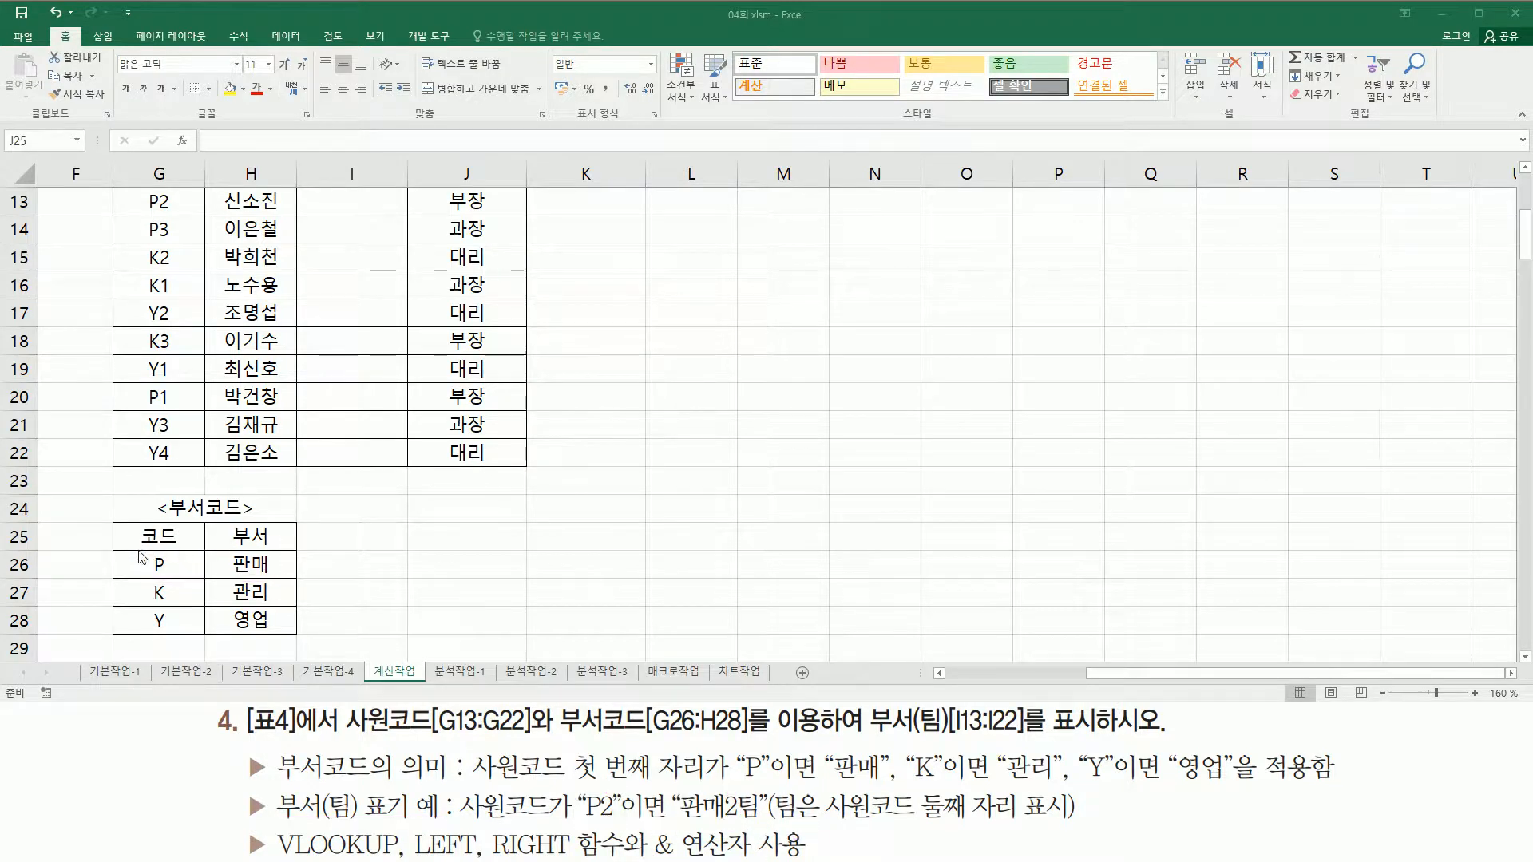
# Step: Examine the column layout of the 부서코드 table G26:H28 as the lookup range for VLOOKUP
pyautogui.moveTo(120, 551)
pyautogui.mouseDown()
pyautogui.moveTo(138, 591)
pyautogui.moveTo(298, 635)
pyautogui.mouseUp()
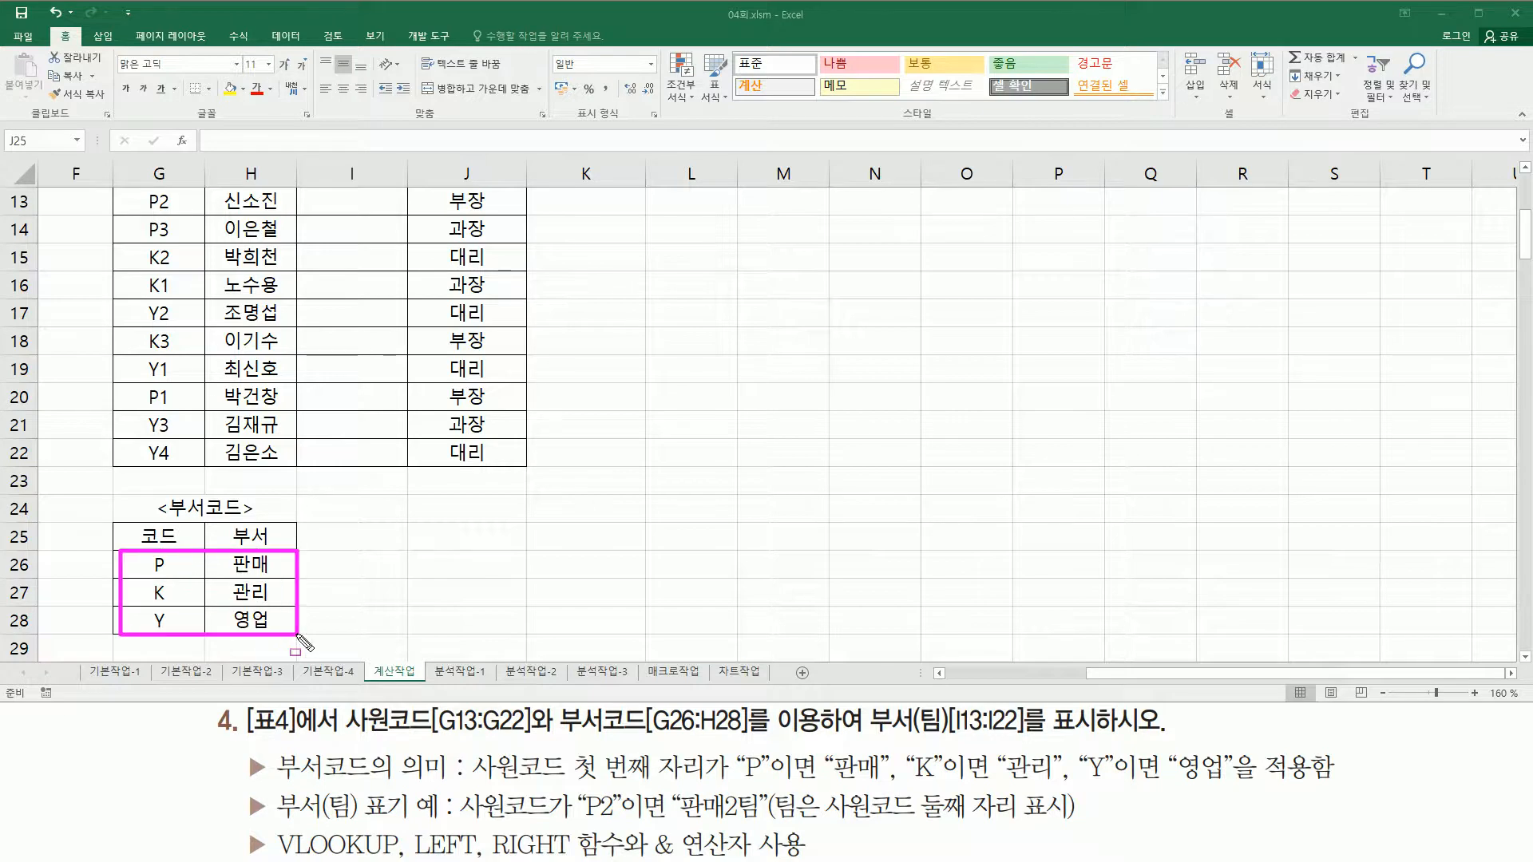
pyautogui.moveTo(182, 527); pyautogui.dragTo(182, 617)
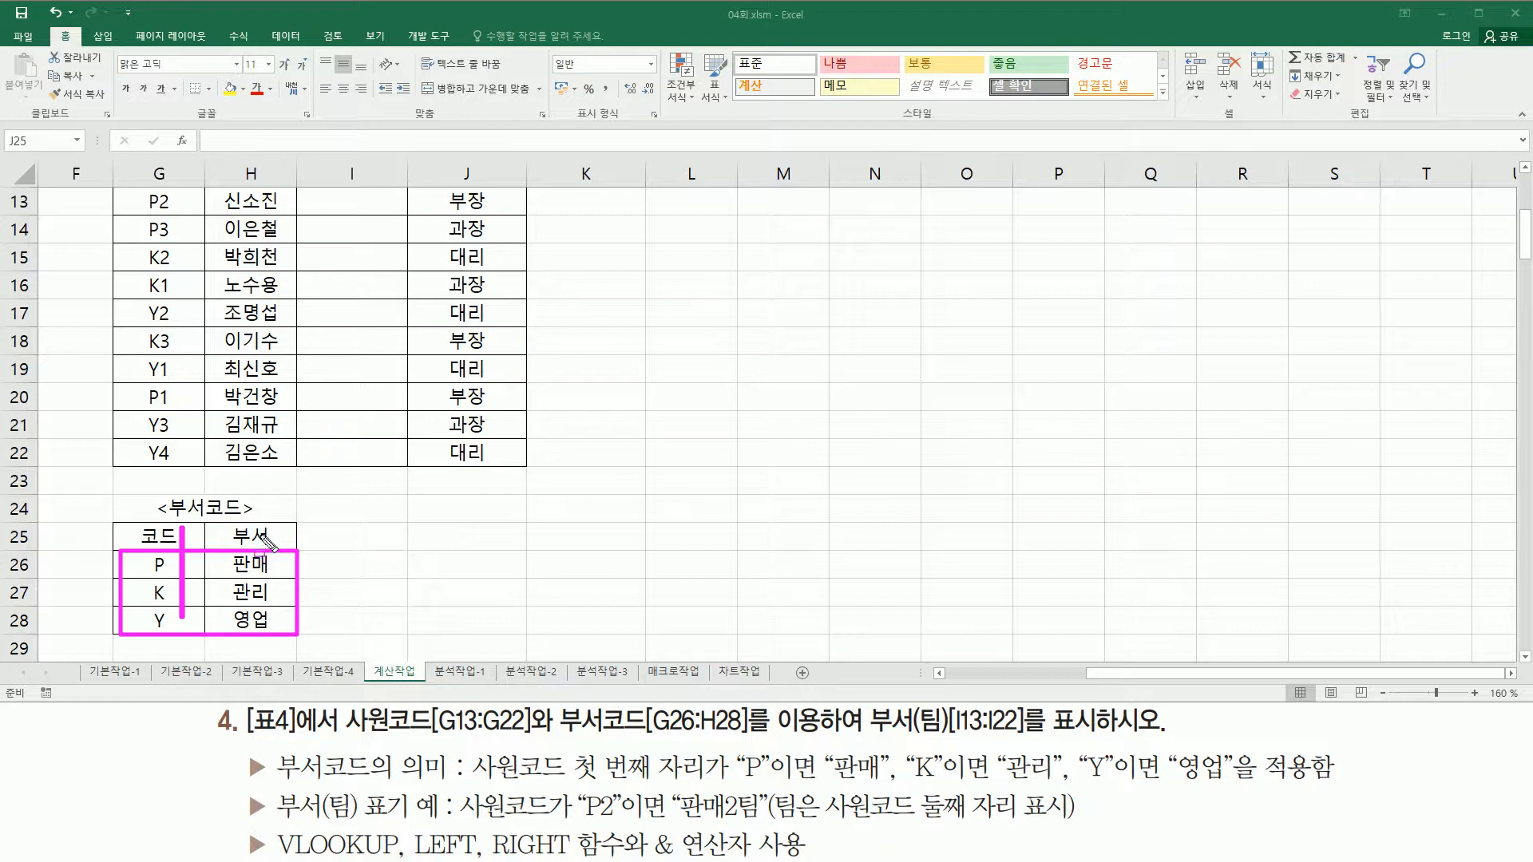
pyautogui.moveTo(274, 525); pyautogui.dragTo(274, 627)
pyautogui.moveTo(272, 827); pyautogui.dragTo(392, 854)
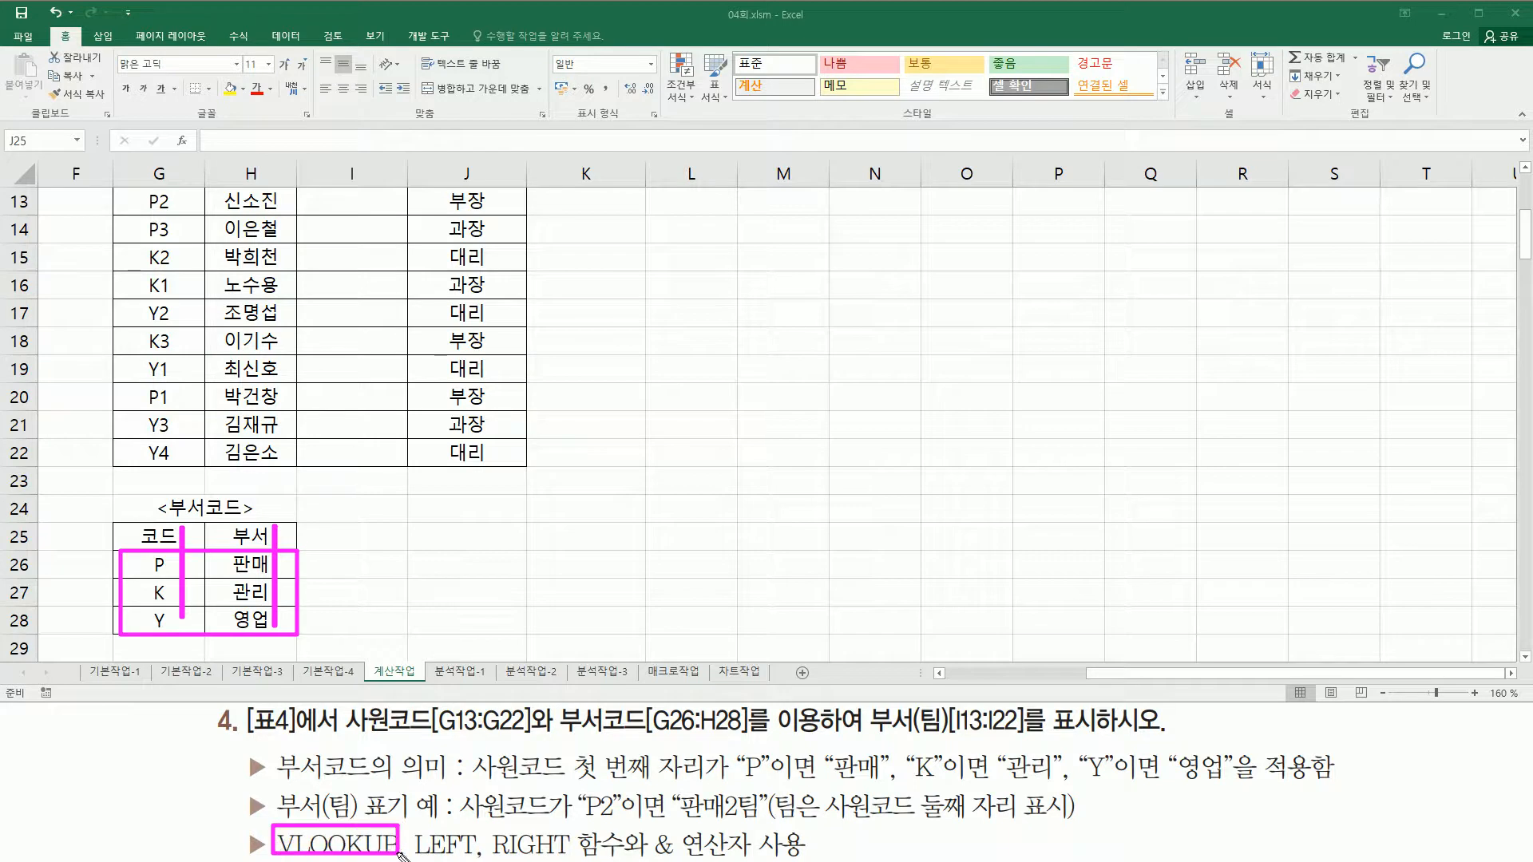
pyautogui.press('Escape')
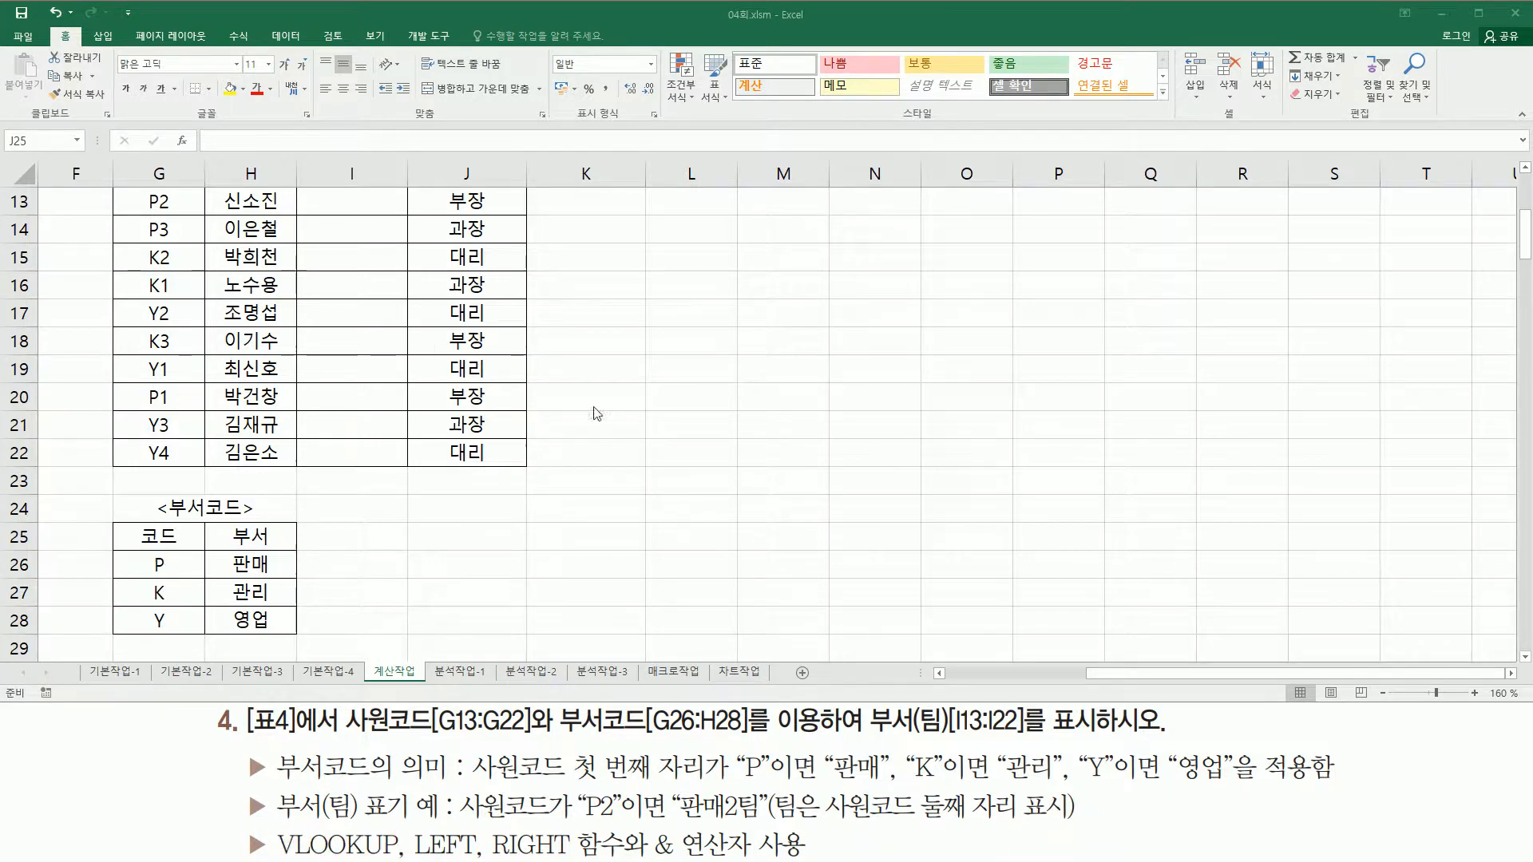
# Step: Enter the syntax note "vlookup( 찾을값 , 참조범위 , 열번호 , 옵션 )" in L18
pyautogui.click(1525, 168)
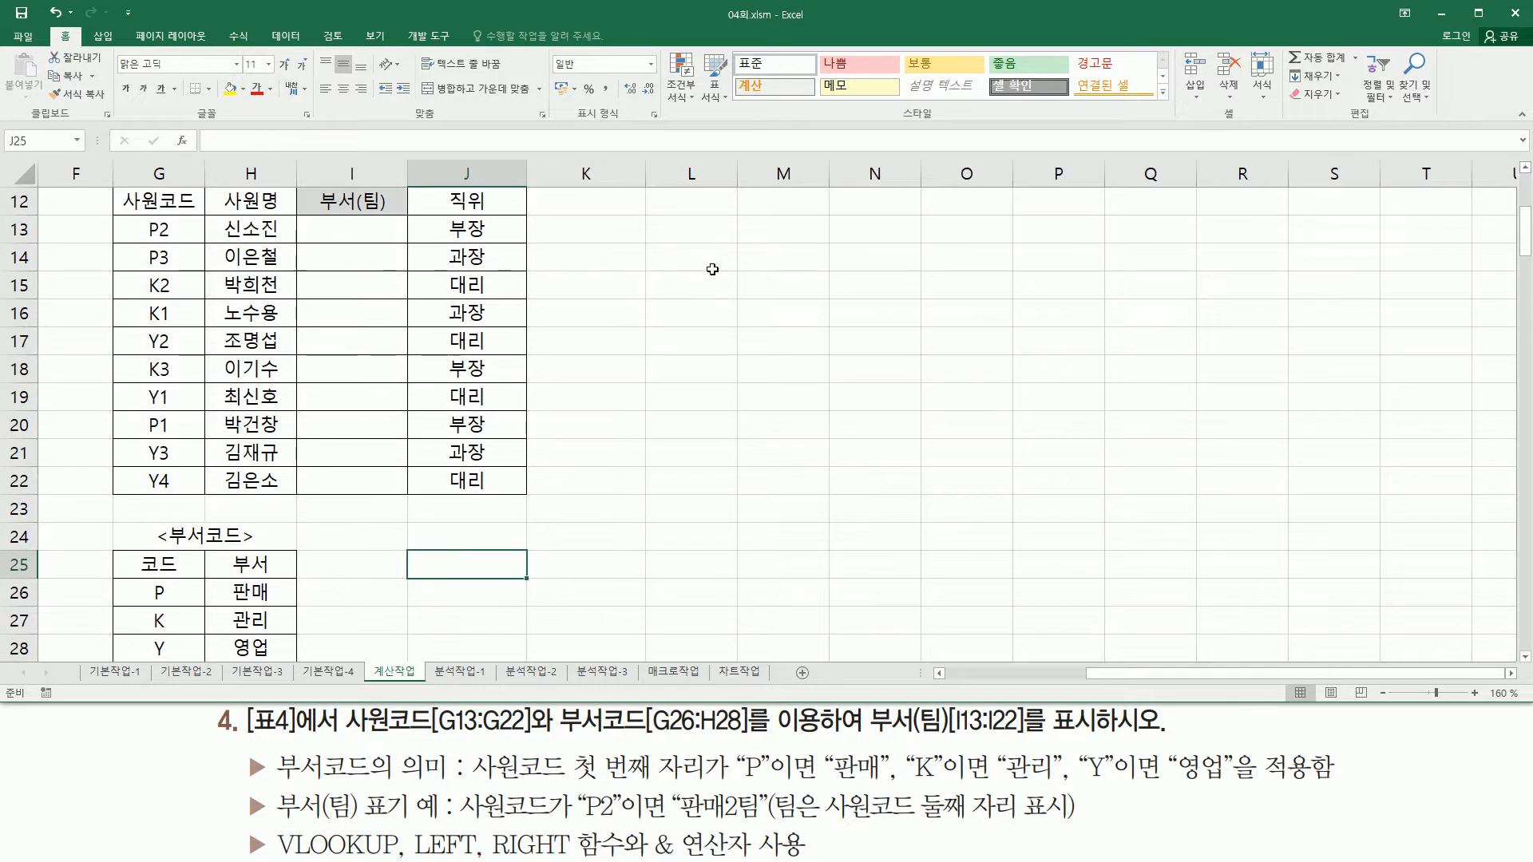
pyautogui.click(728, 369)
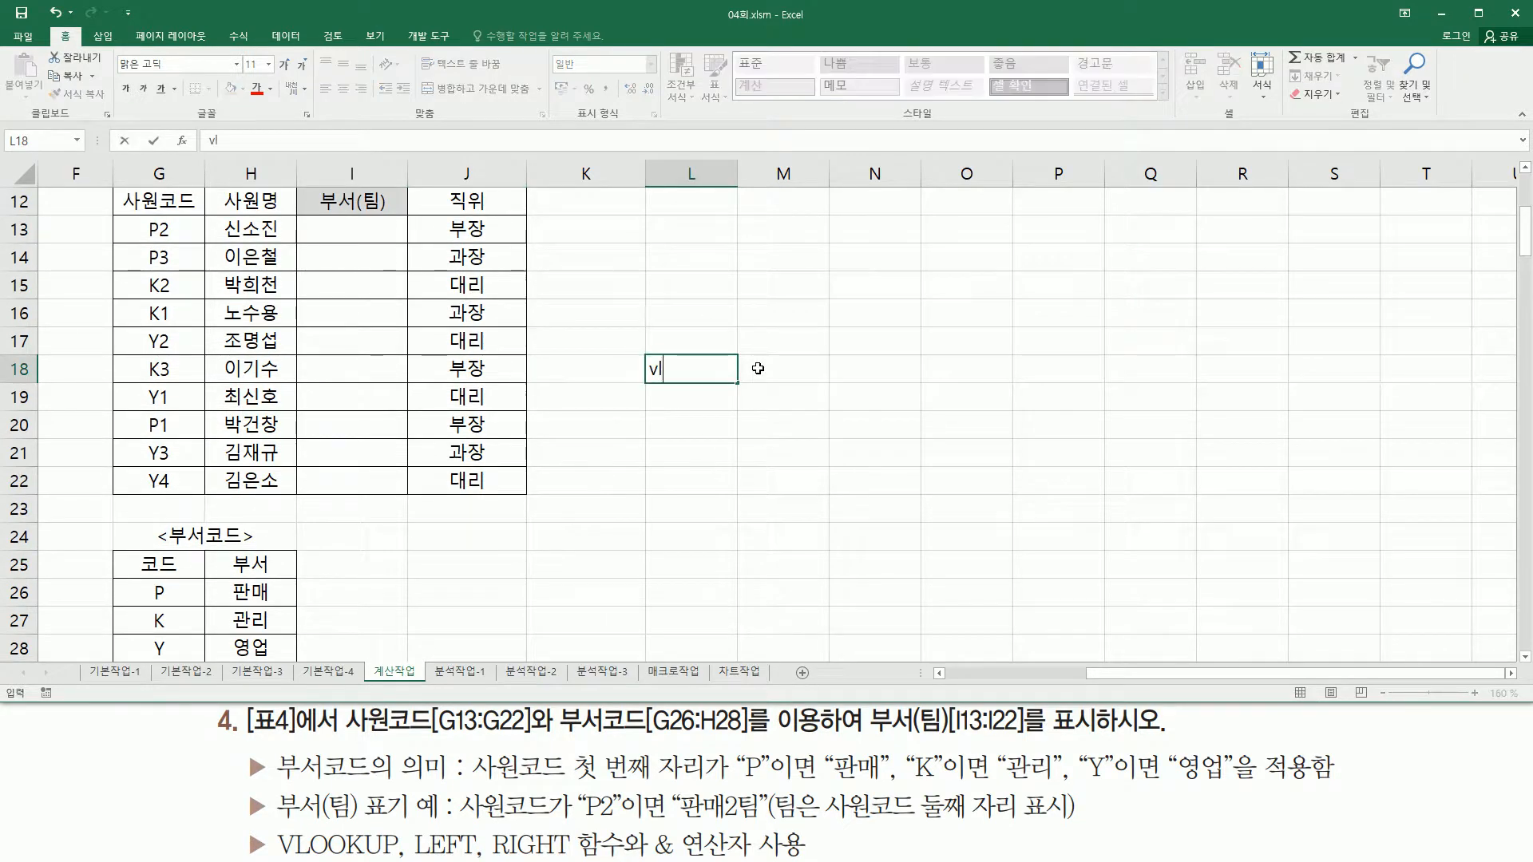
pyautogui.write('vlookup( 찾을값')
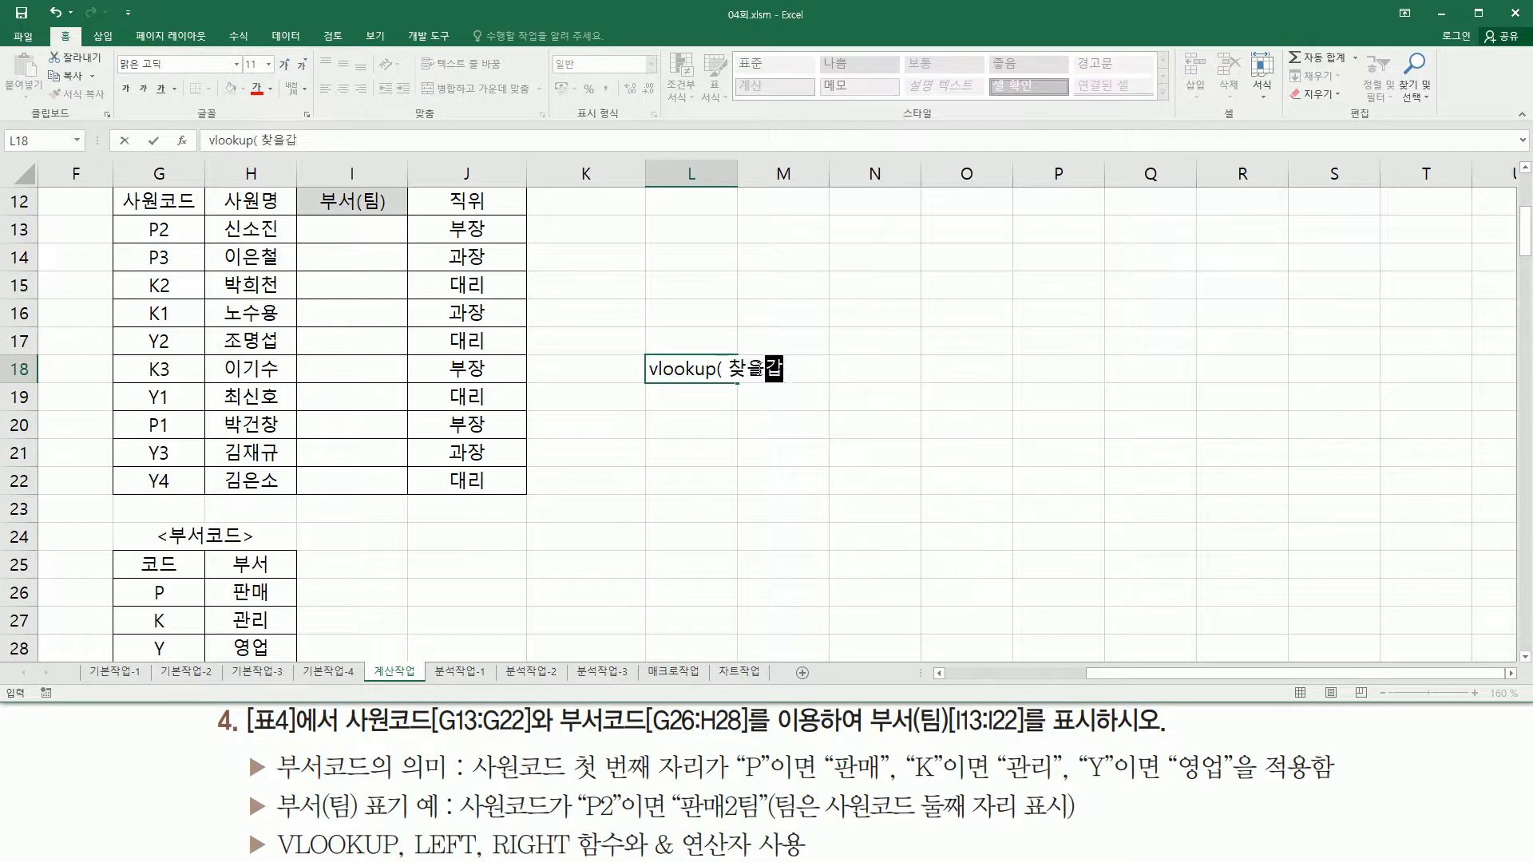
pyautogui.write(' , 참조범위')
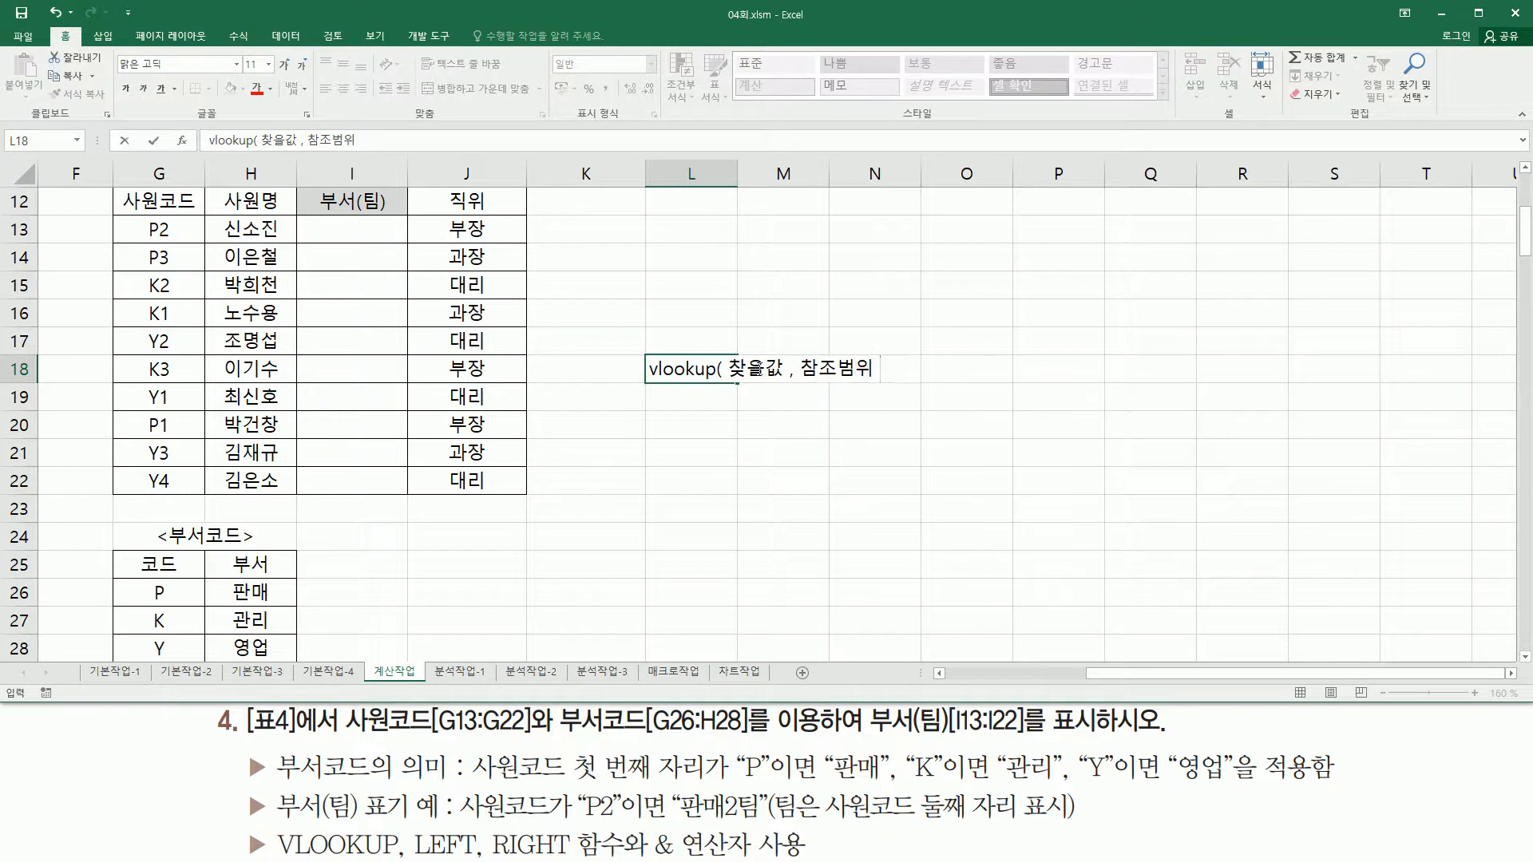
pyautogui.write(' , ㅇ')
pyautogui.write('차')
pyautogui.write('ㅂ')
pyautogui.write('번호 ,')
pyautogui.write('옵션')
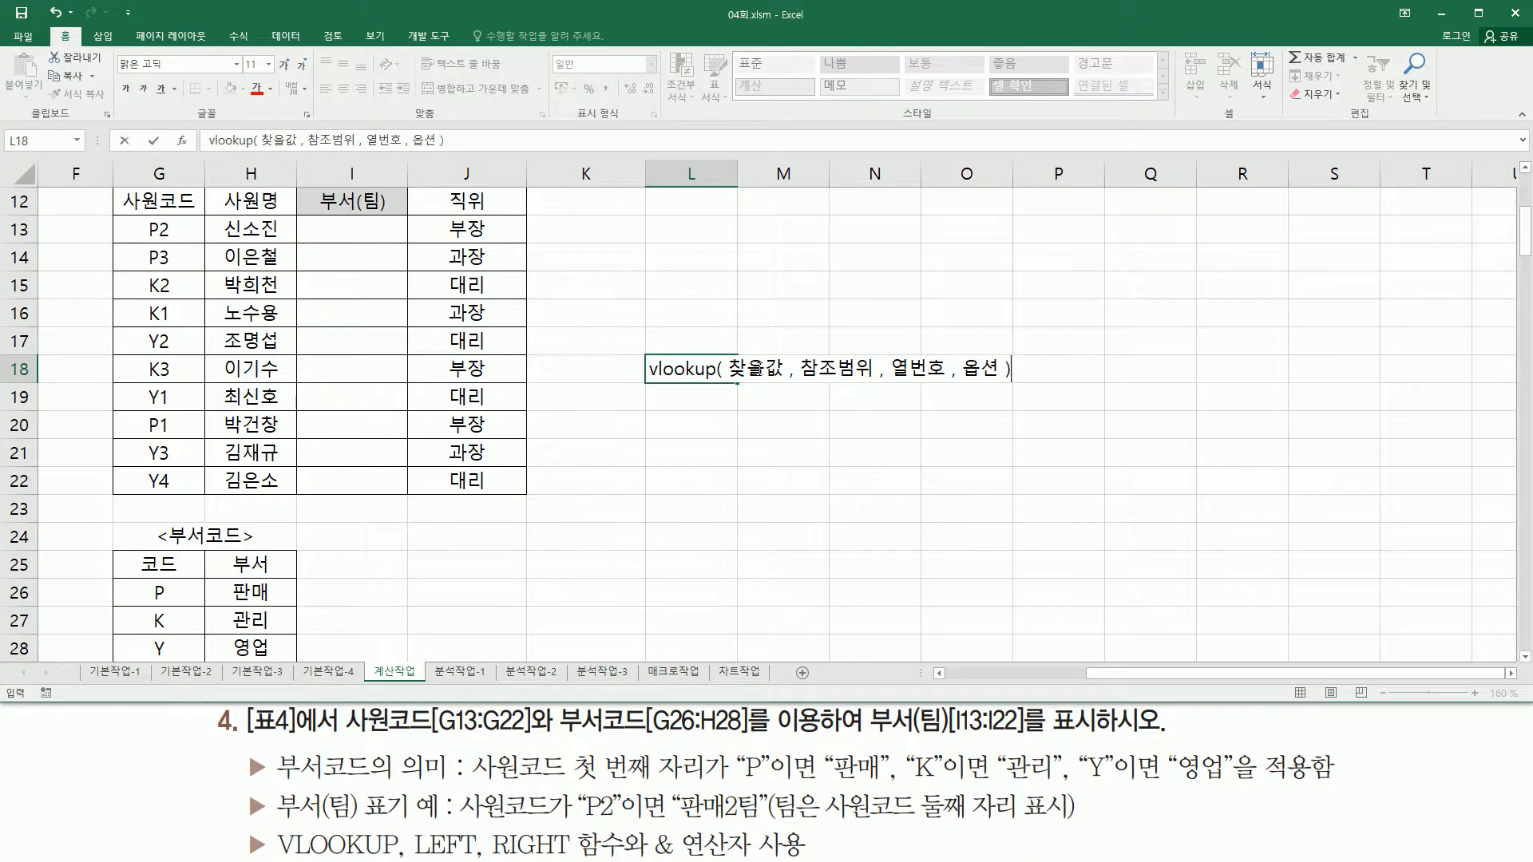
pyautogui.press('Return')
# Step: Left-align the vlookup syntax note in L18
pyautogui.click(702, 369)
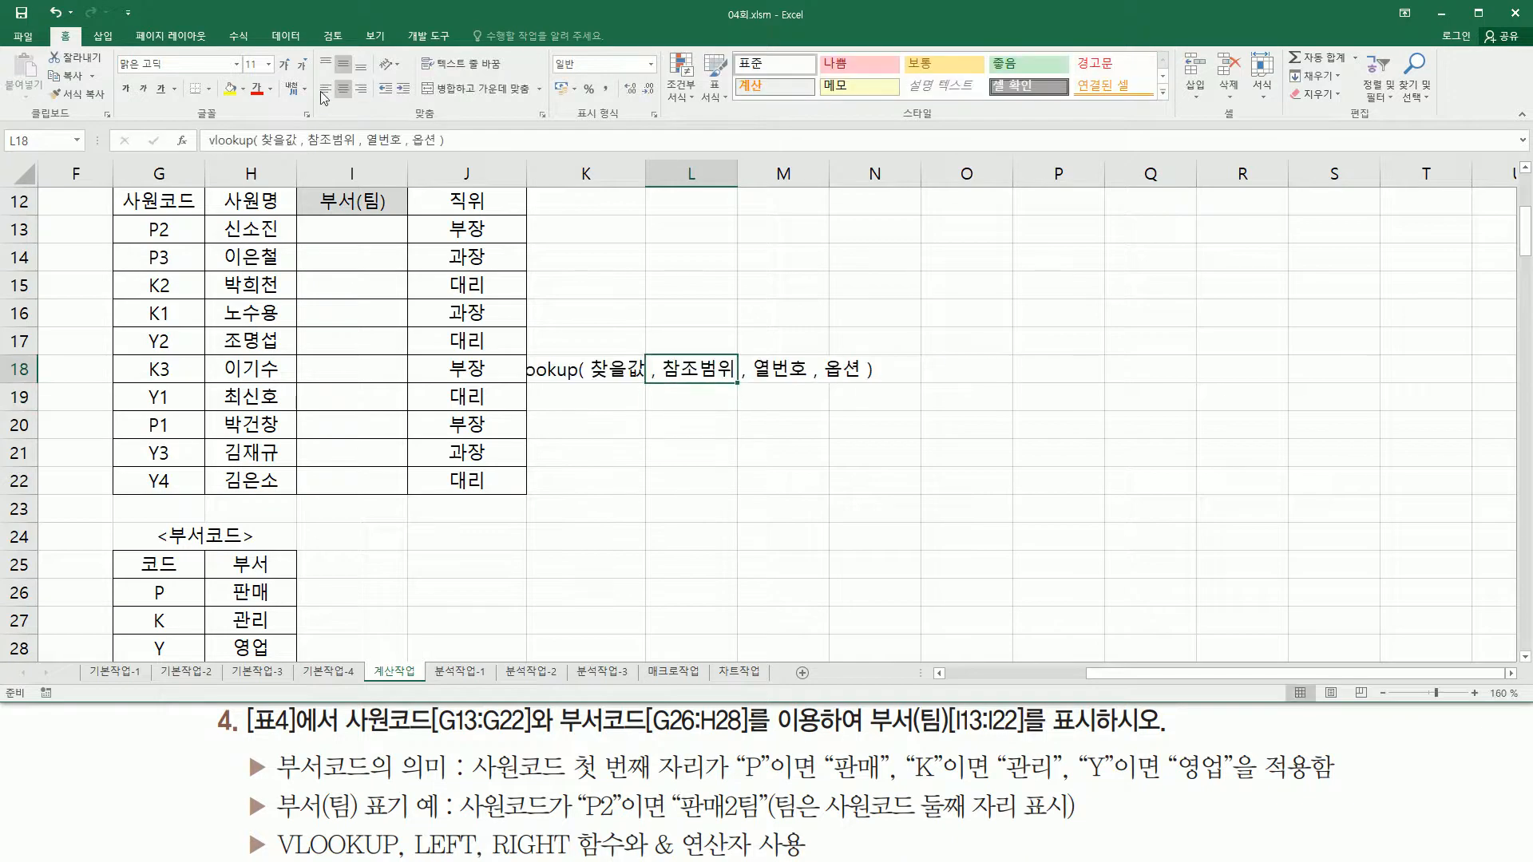
pyautogui.click(325, 88)
pyautogui.click(751, 481)
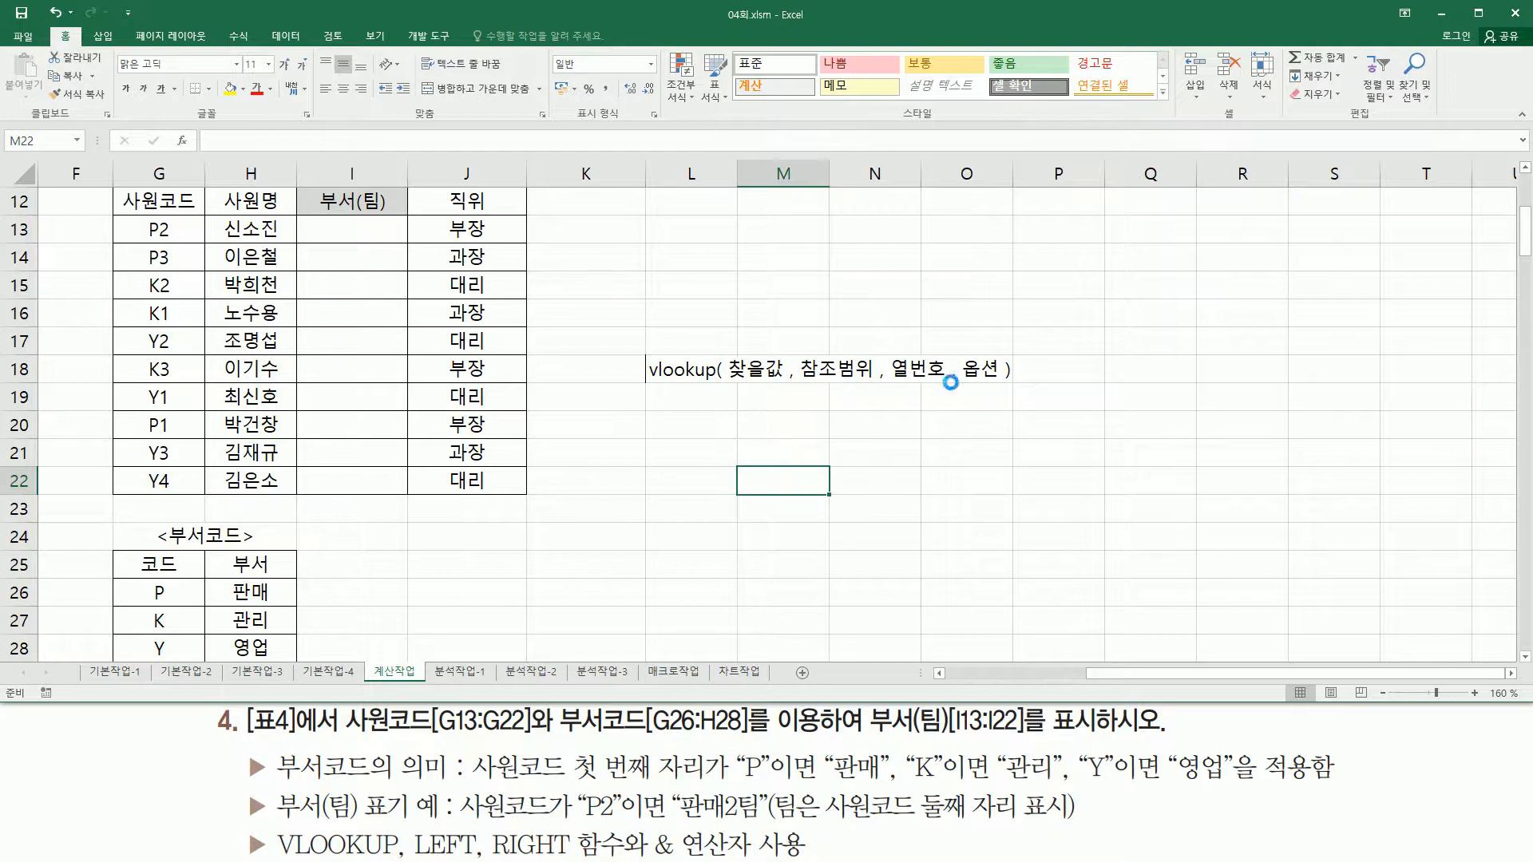
# Step: Examine the 참조범위, 찾을값 and 옵션 arguments in the vlookup syntax note in L18
pyautogui.moveTo(799, 383)
pyautogui.mouseDown()
pyautogui.moveTo(879, 365)
pyautogui.moveTo(881, 351)
pyautogui.mouseUp()
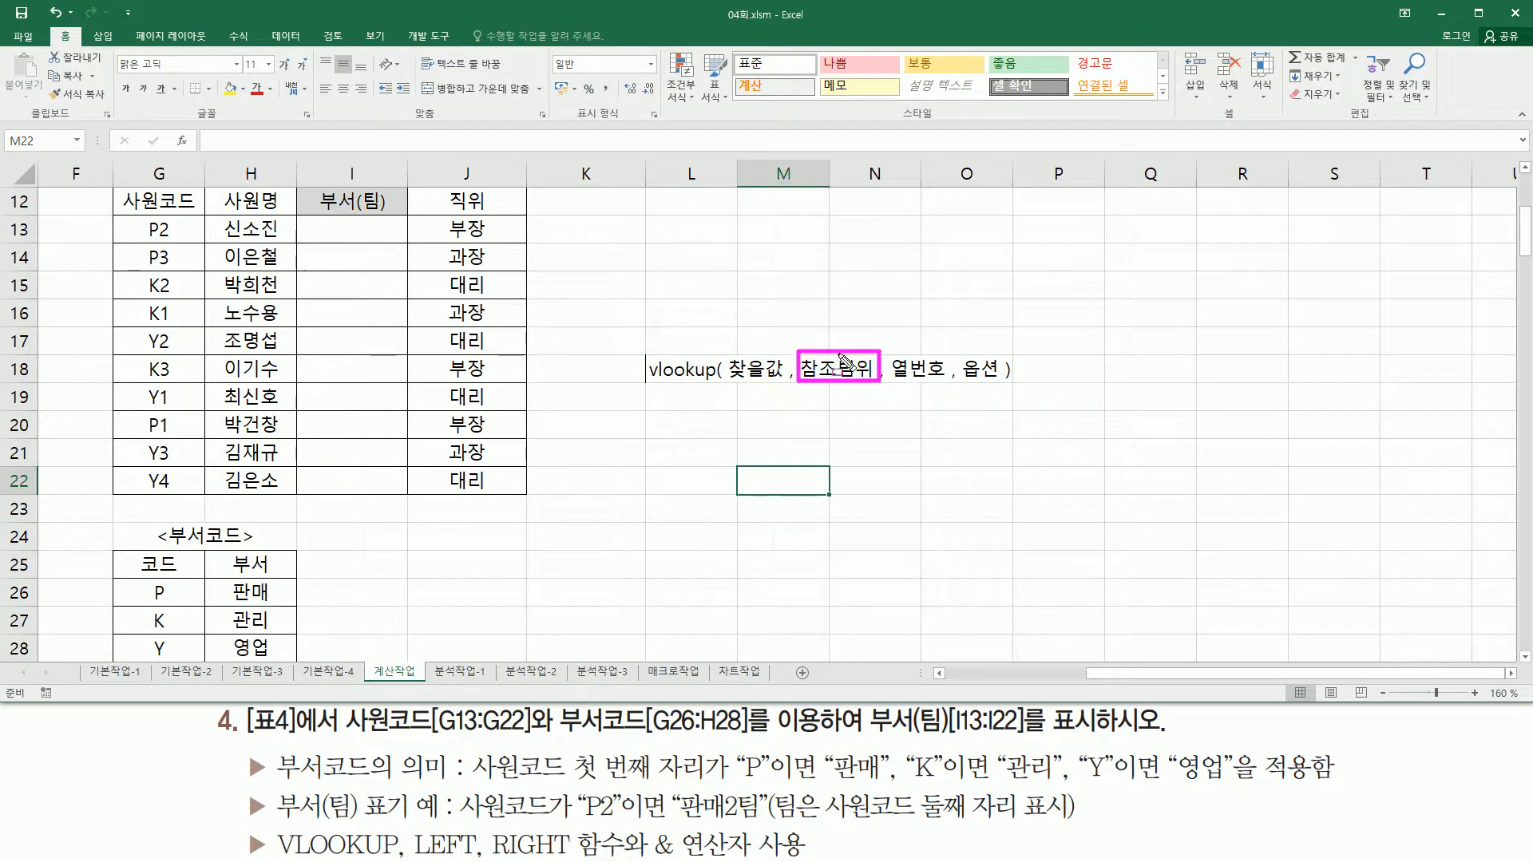
pyautogui.moveTo(727, 383); pyautogui.dragTo(784, 385)
pyautogui.moveTo(961, 349); pyautogui.dragTo(1003, 386)
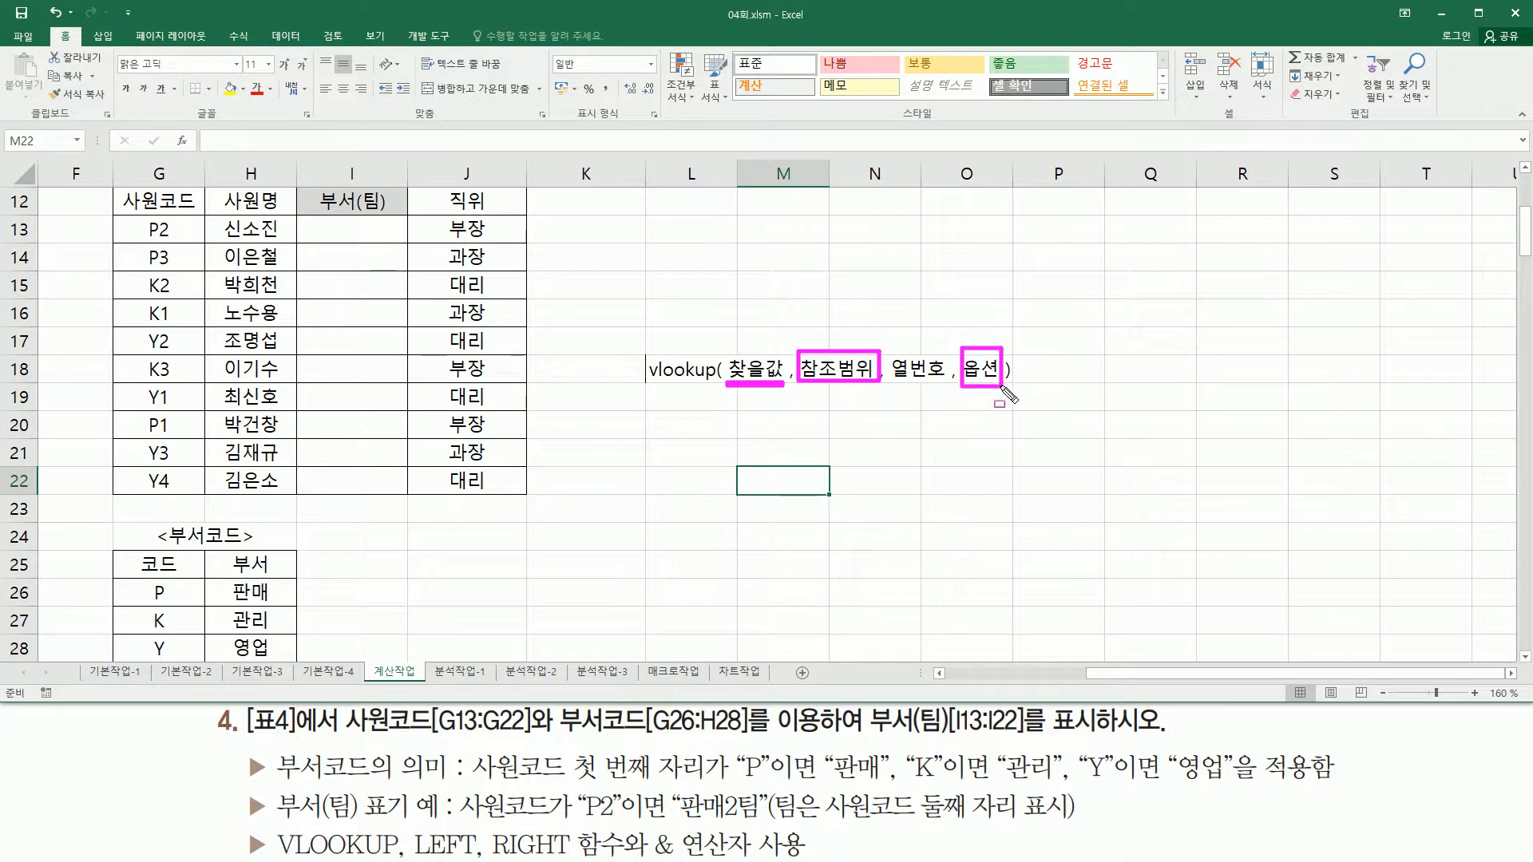
pyautogui.press('Escape')
# Step: Enter the VLOOKUP option notes "TRUE(생략)" in M20 and "FALSE" in M21
pyautogui.click(821, 425)
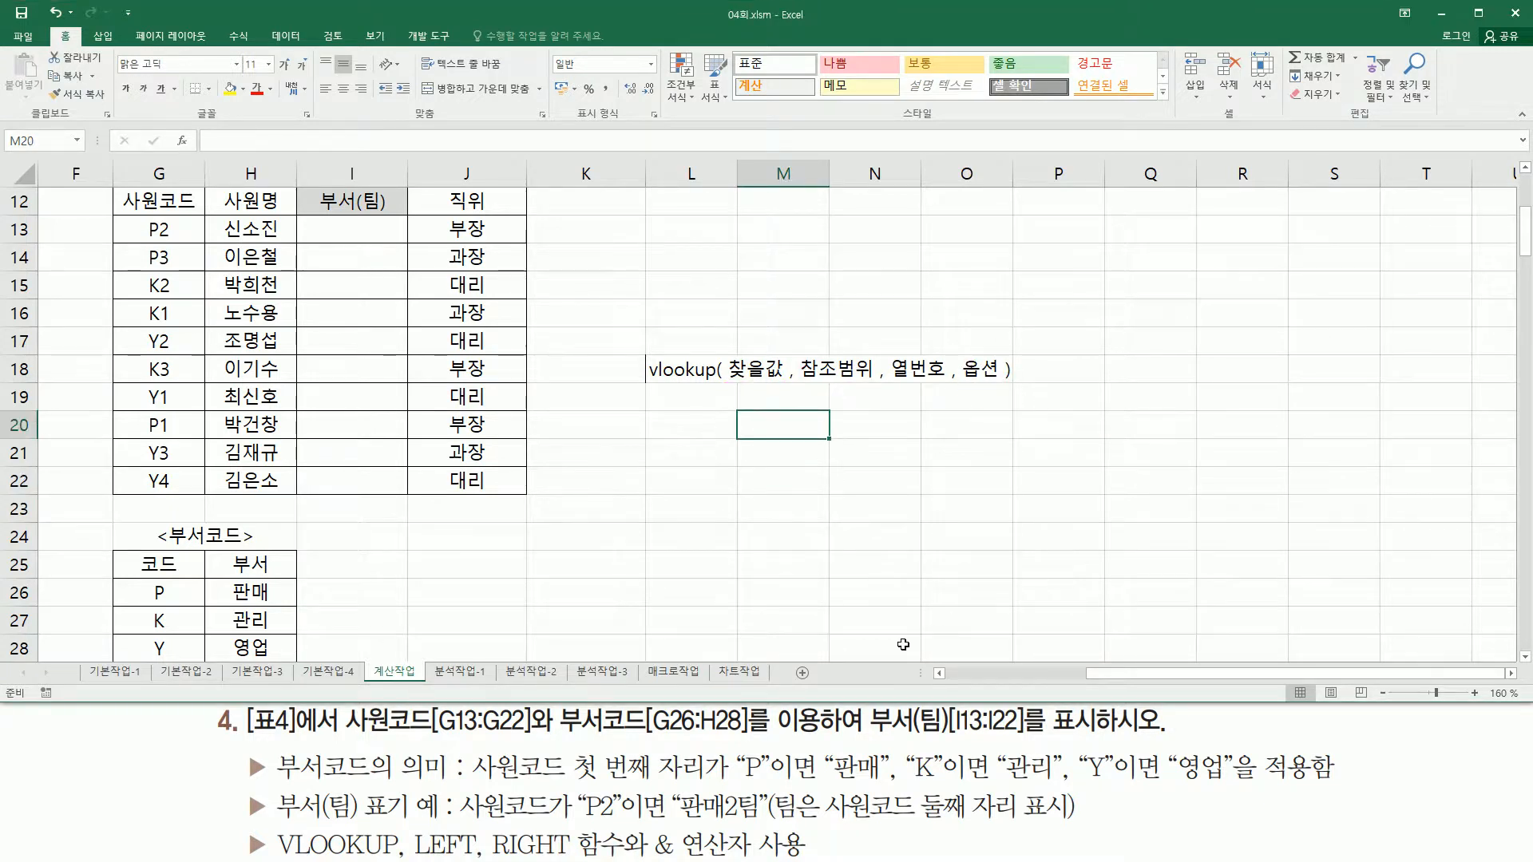
pyautogui.press('BackSpace')
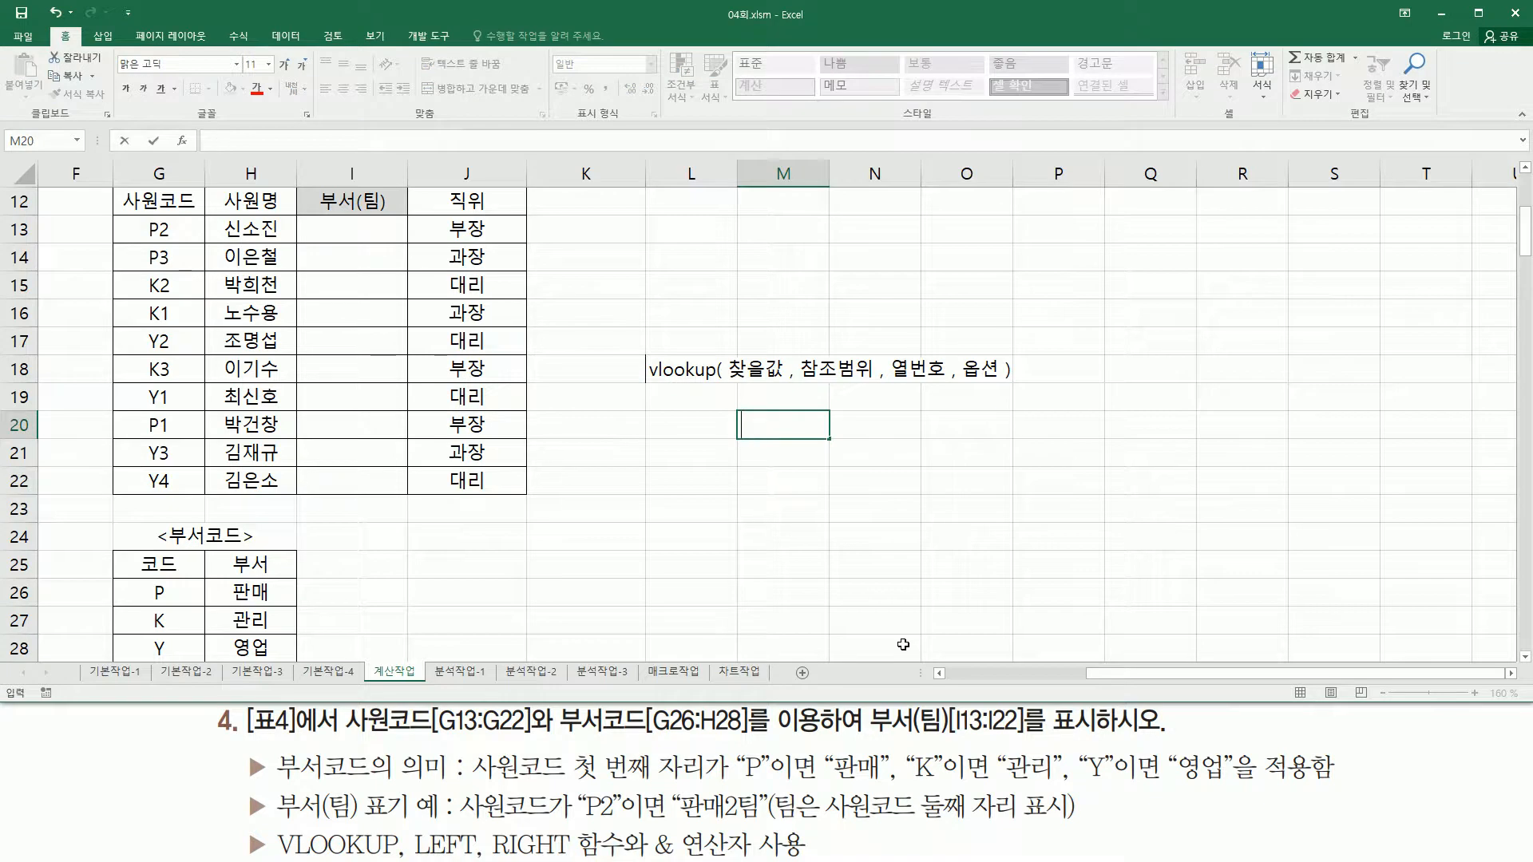
pyautogui.press('Return')
pyautogui.write('false')
pyautogui.press('Return')
pyautogui.press('Up')
pyautogui.press('Up')
pyautogui.press('F2')
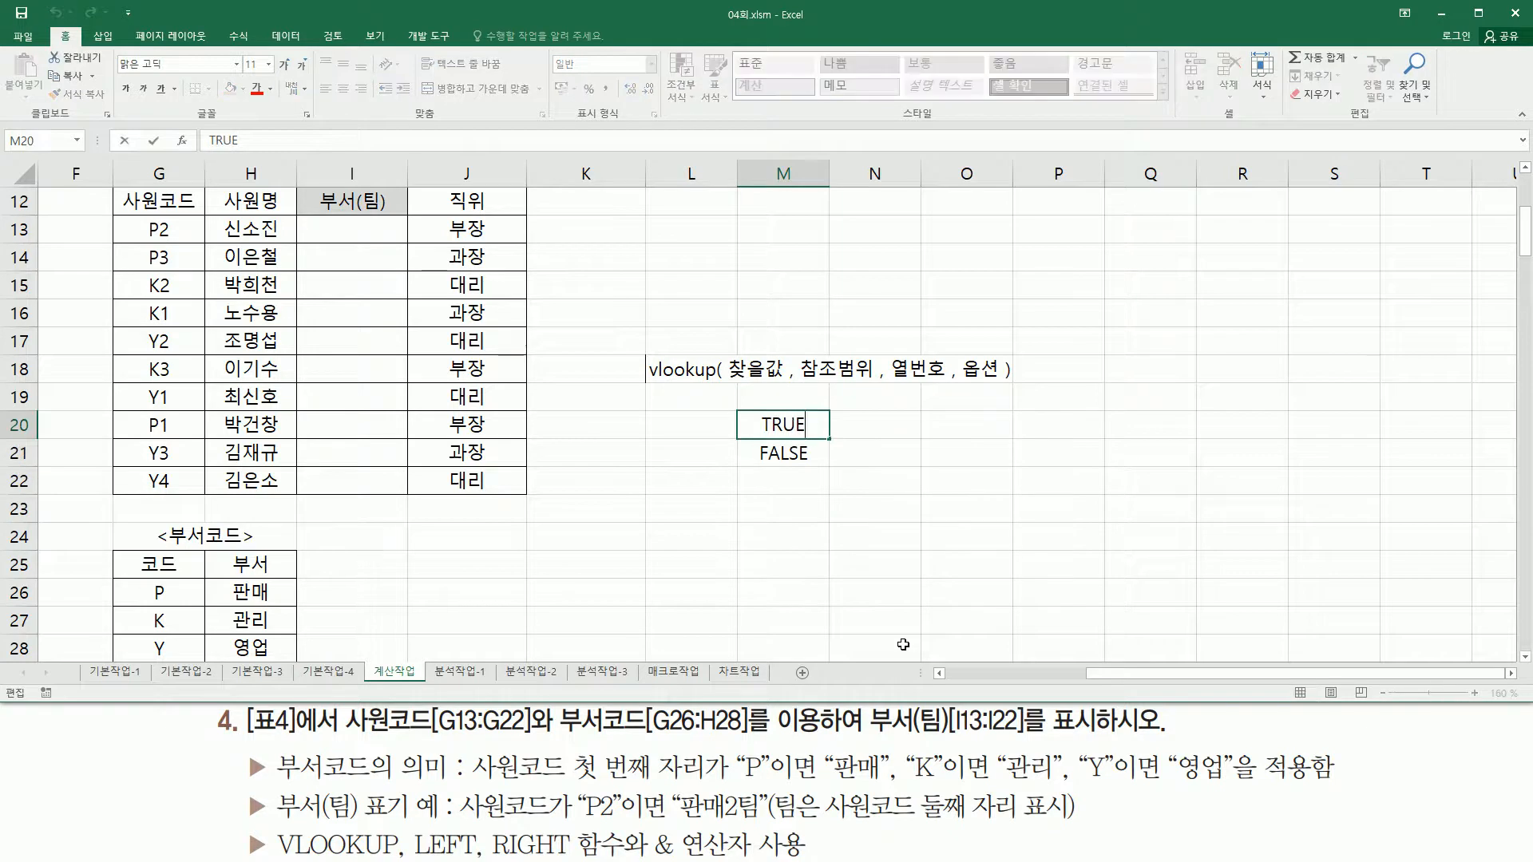
pyautogui.write('(생략')
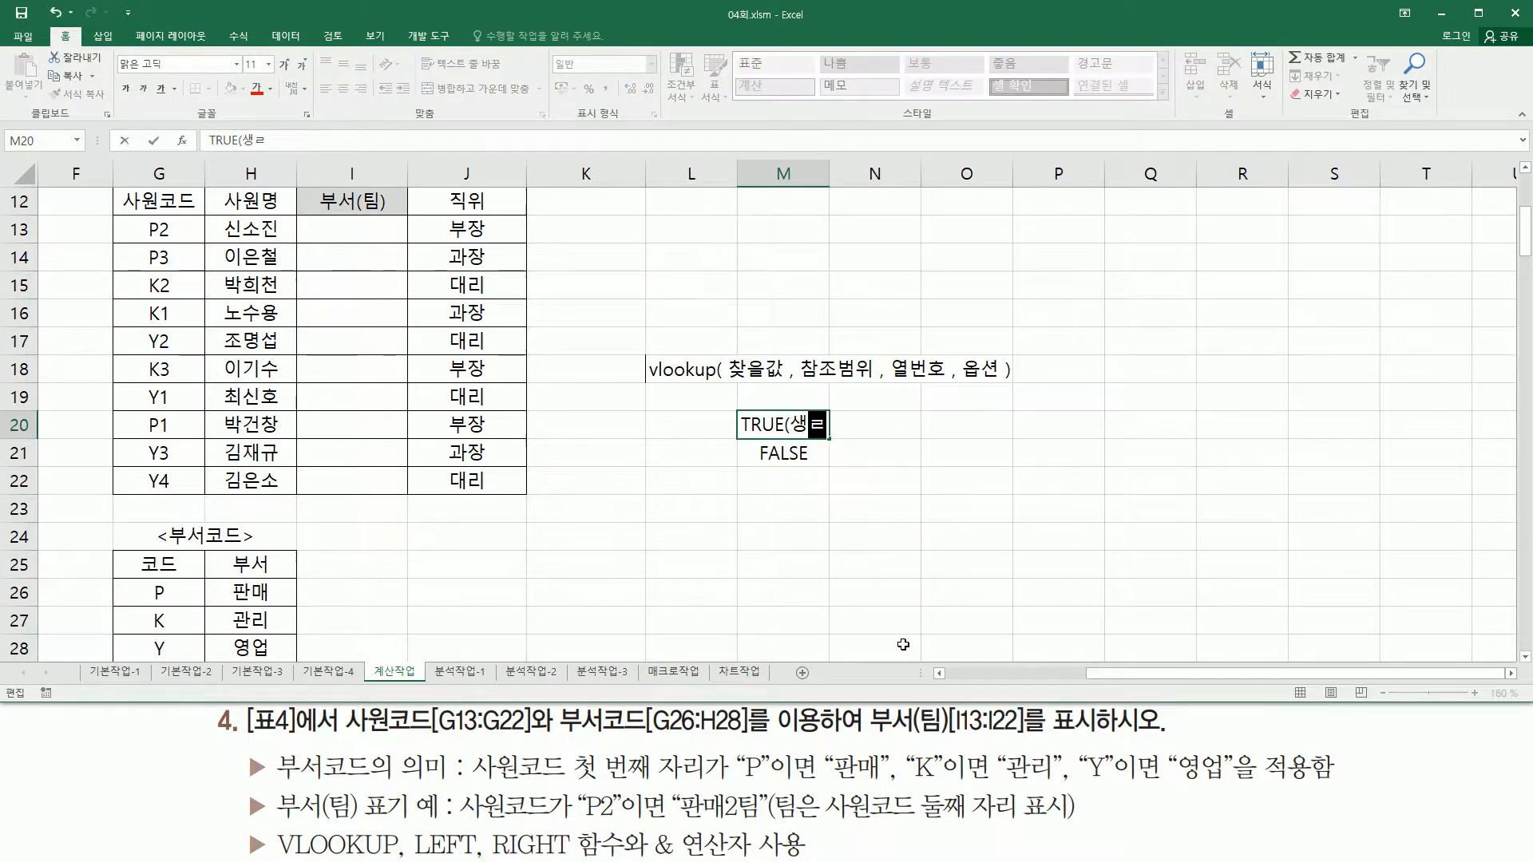
pyautogui.write(')')
pyautogui.press('Return')
pyautogui.press('Up')
# Step: Describe the two options by entering "근사값" in N20 and "정확하게 일치하는 값" in N21
pyautogui.press('Right')
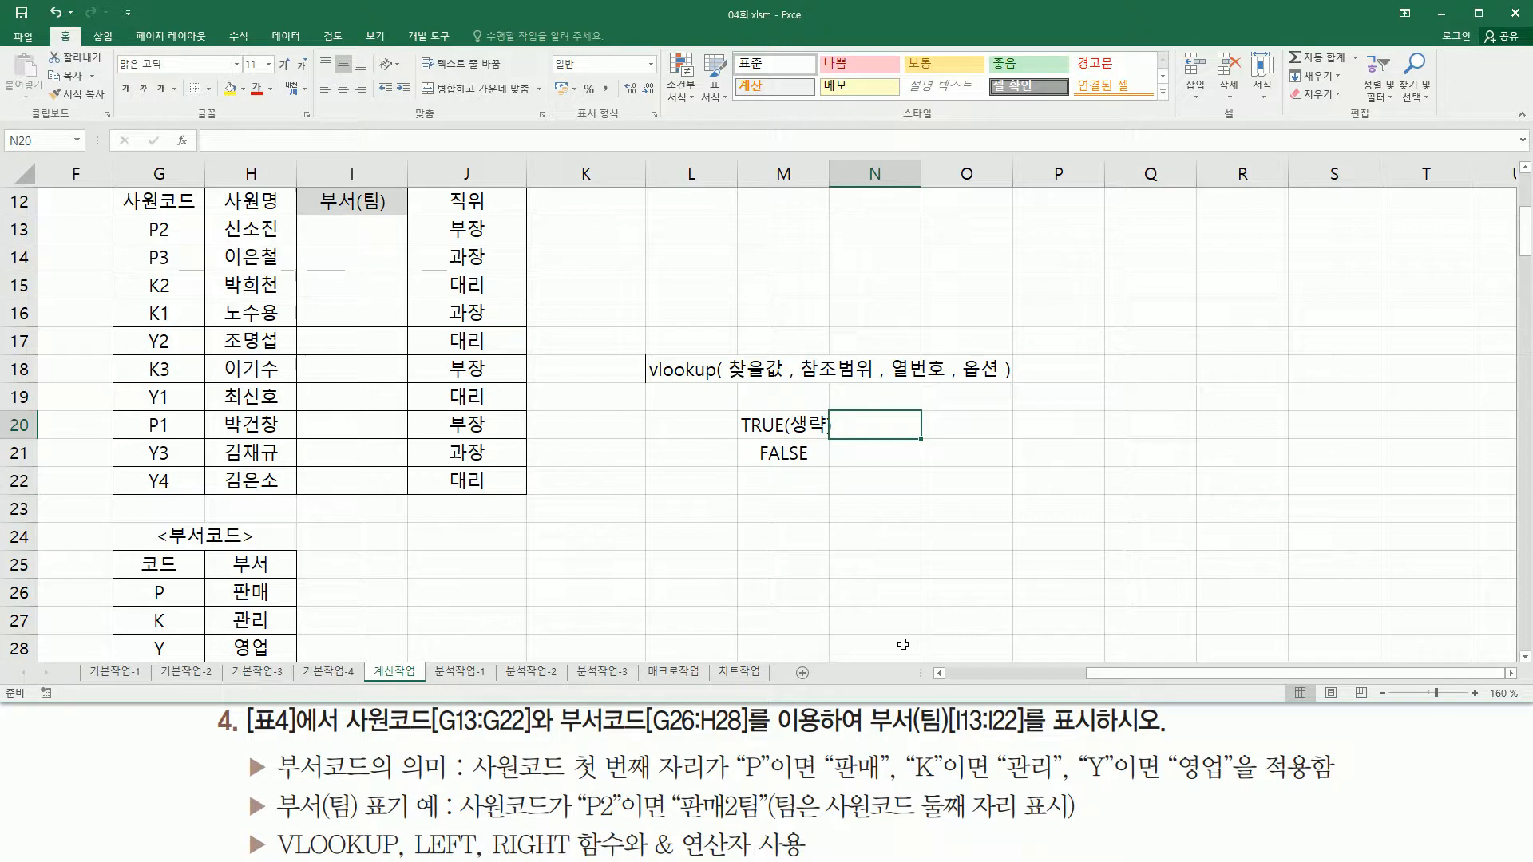
pyautogui.write('근사값')
pyautogui.press('Return')
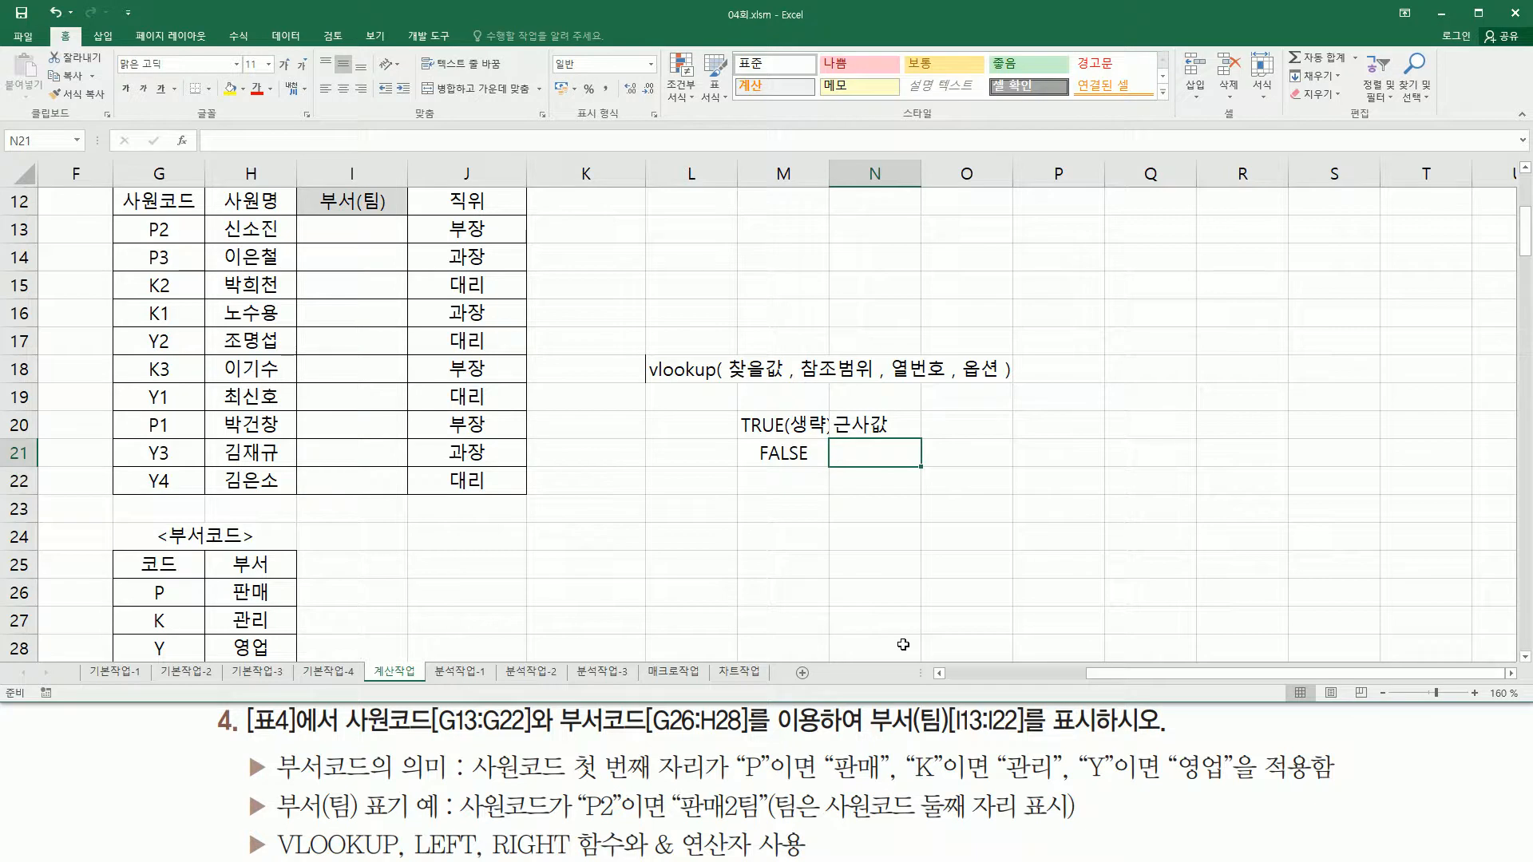
pyautogui.write('정확')
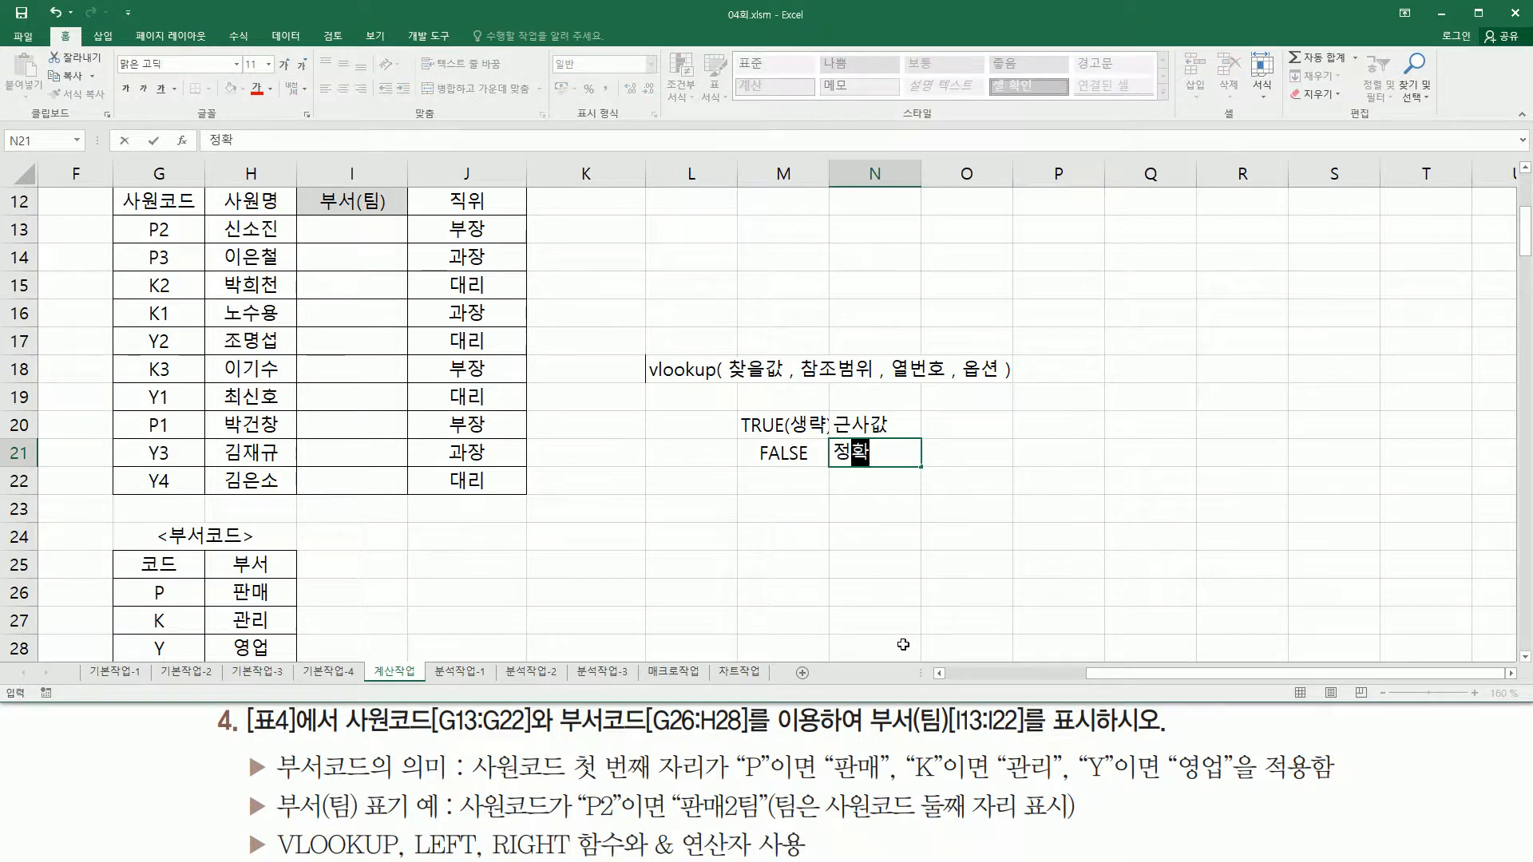
pyautogui.write('하게 ㅇ일치하는 값')
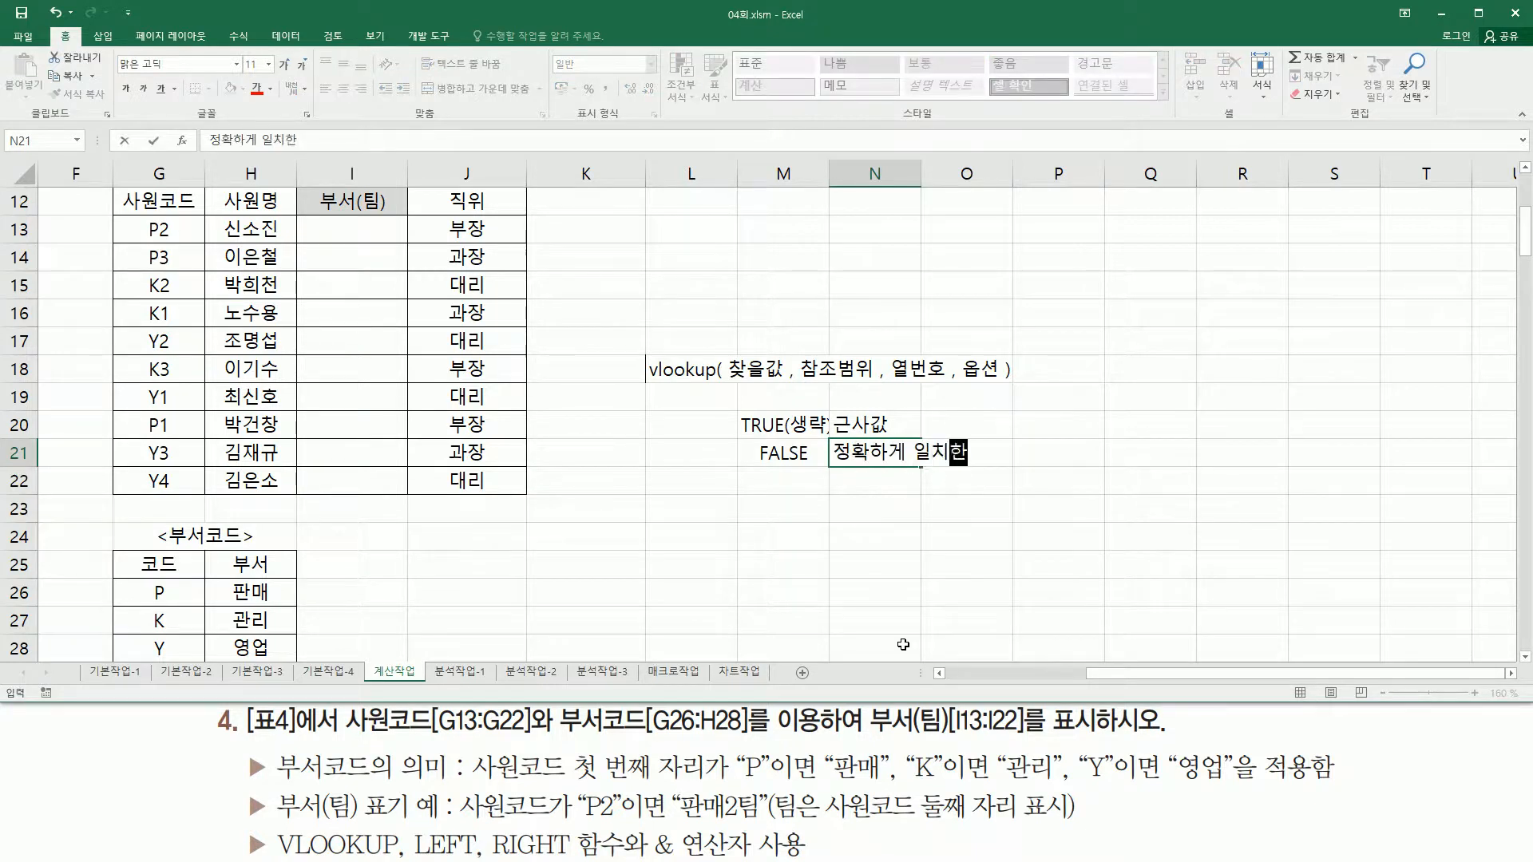
pyautogui.press('Return')
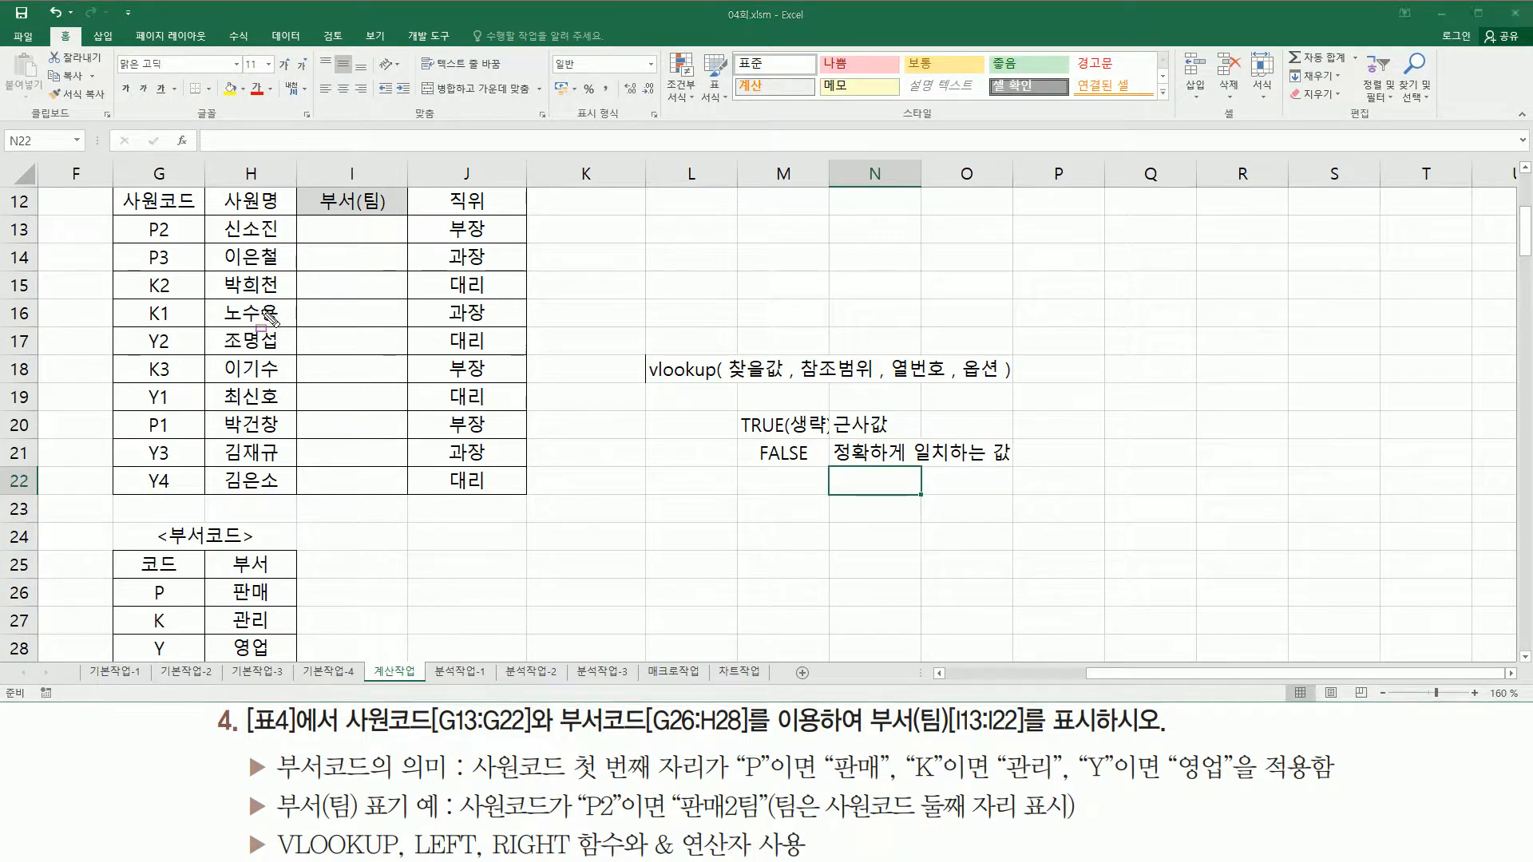
# Step: Study how the first letters of 사원코드, the 부서코드 table, its 부서 column and the FALSE option match the vlookup arguments
pyautogui.moveTo(149, 209); pyautogui.dragTo(168, 500)
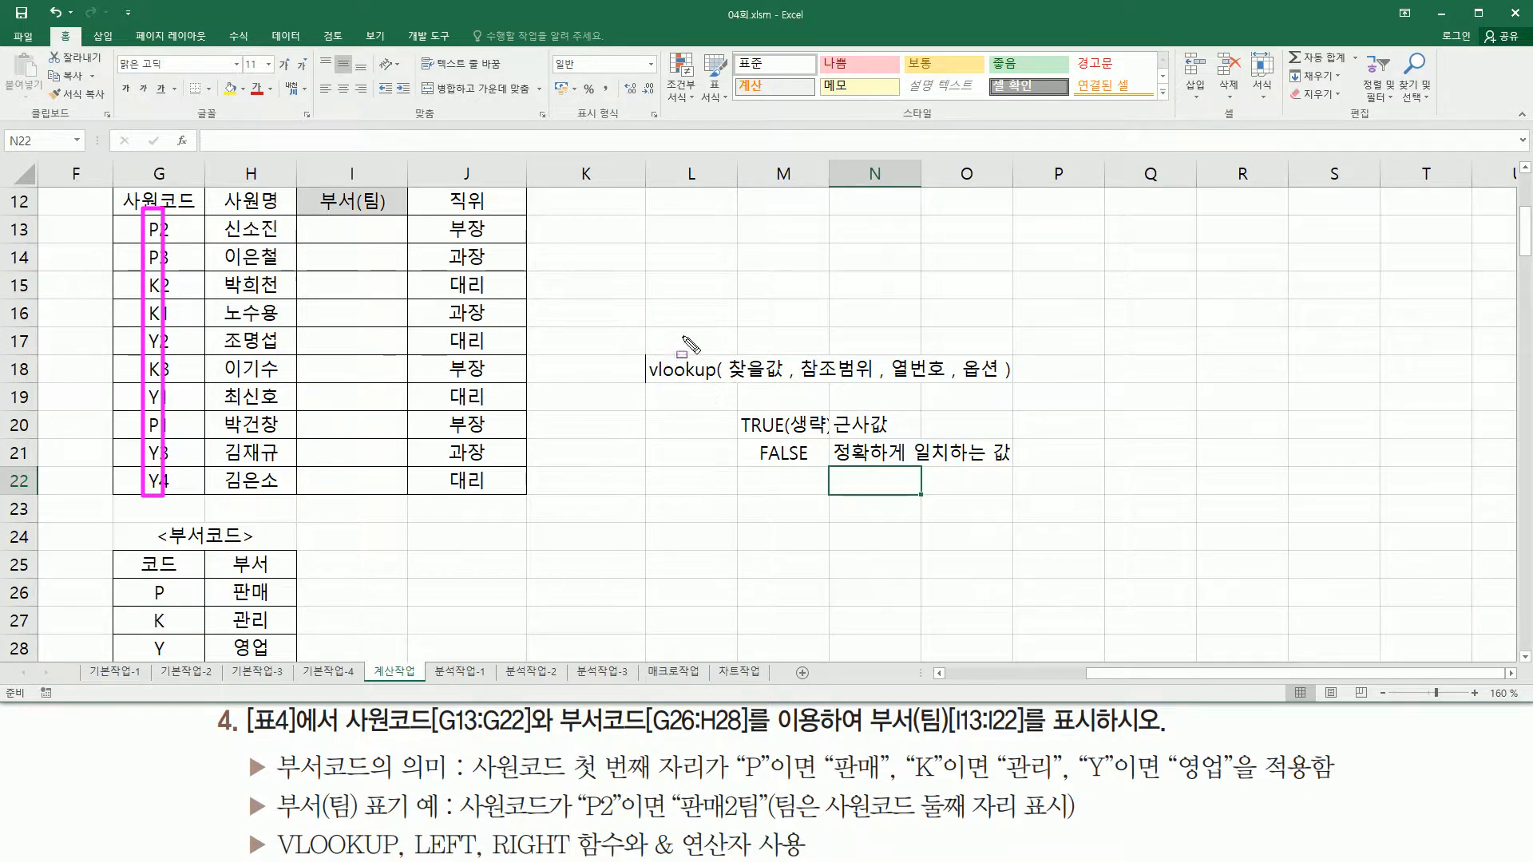
pyautogui.moveTo(954, 382); pyautogui.dragTo(1008, 382)
pyautogui.moveTo(750, 468)
pyautogui.mouseDown()
pyautogui.moveTo(755, 442)
pyautogui.moveTo(820, 468)
pyautogui.mouseUp()
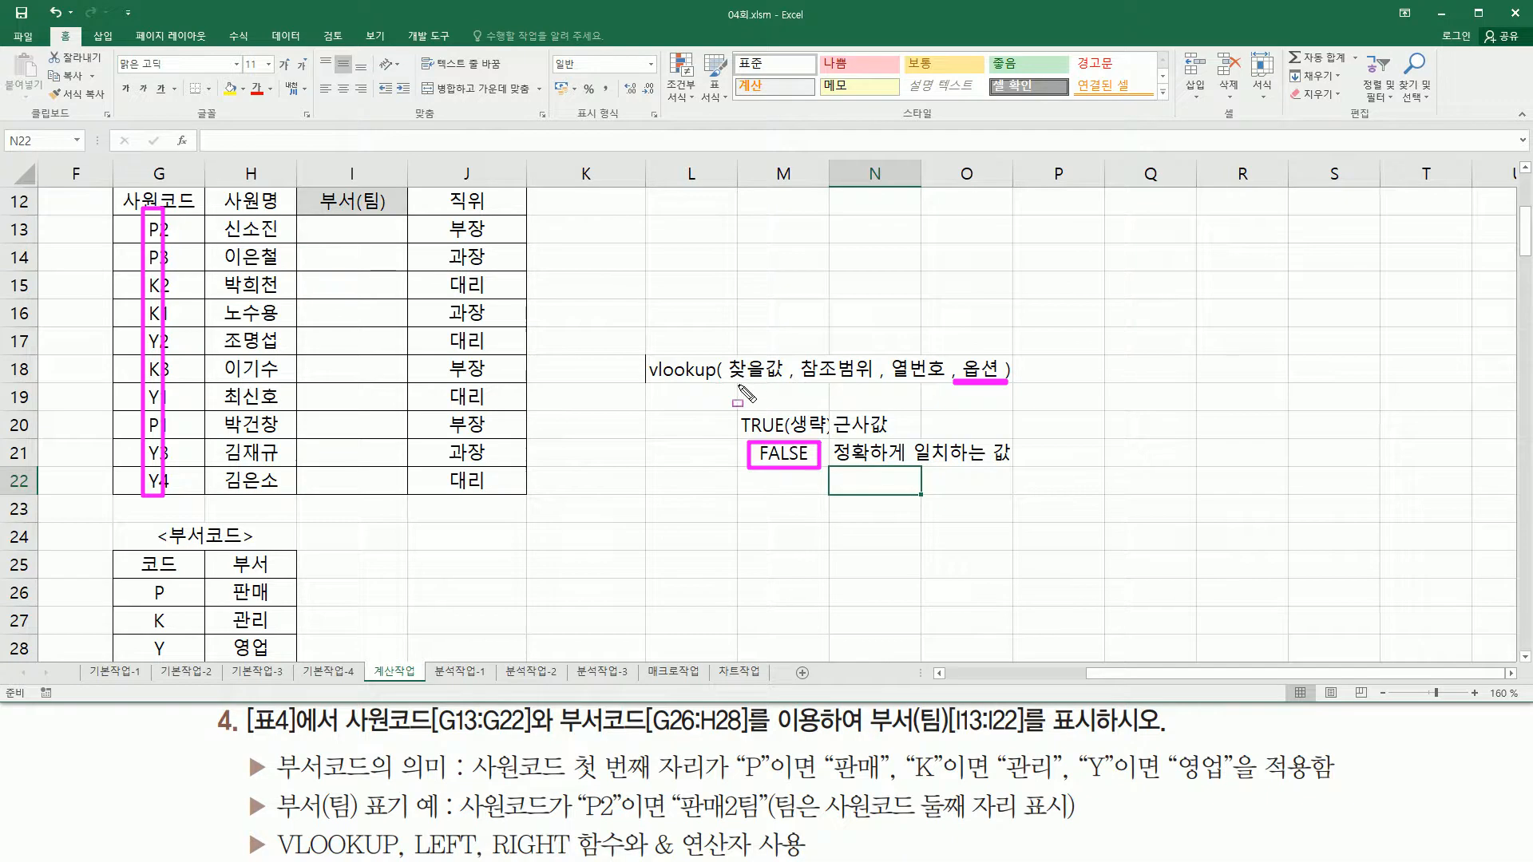
pyautogui.moveTo(730, 384); pyautogui.dragTo(779, 384)
pyautogui.moveTo(130, 214); pyautogui.dragTo(190, 243)
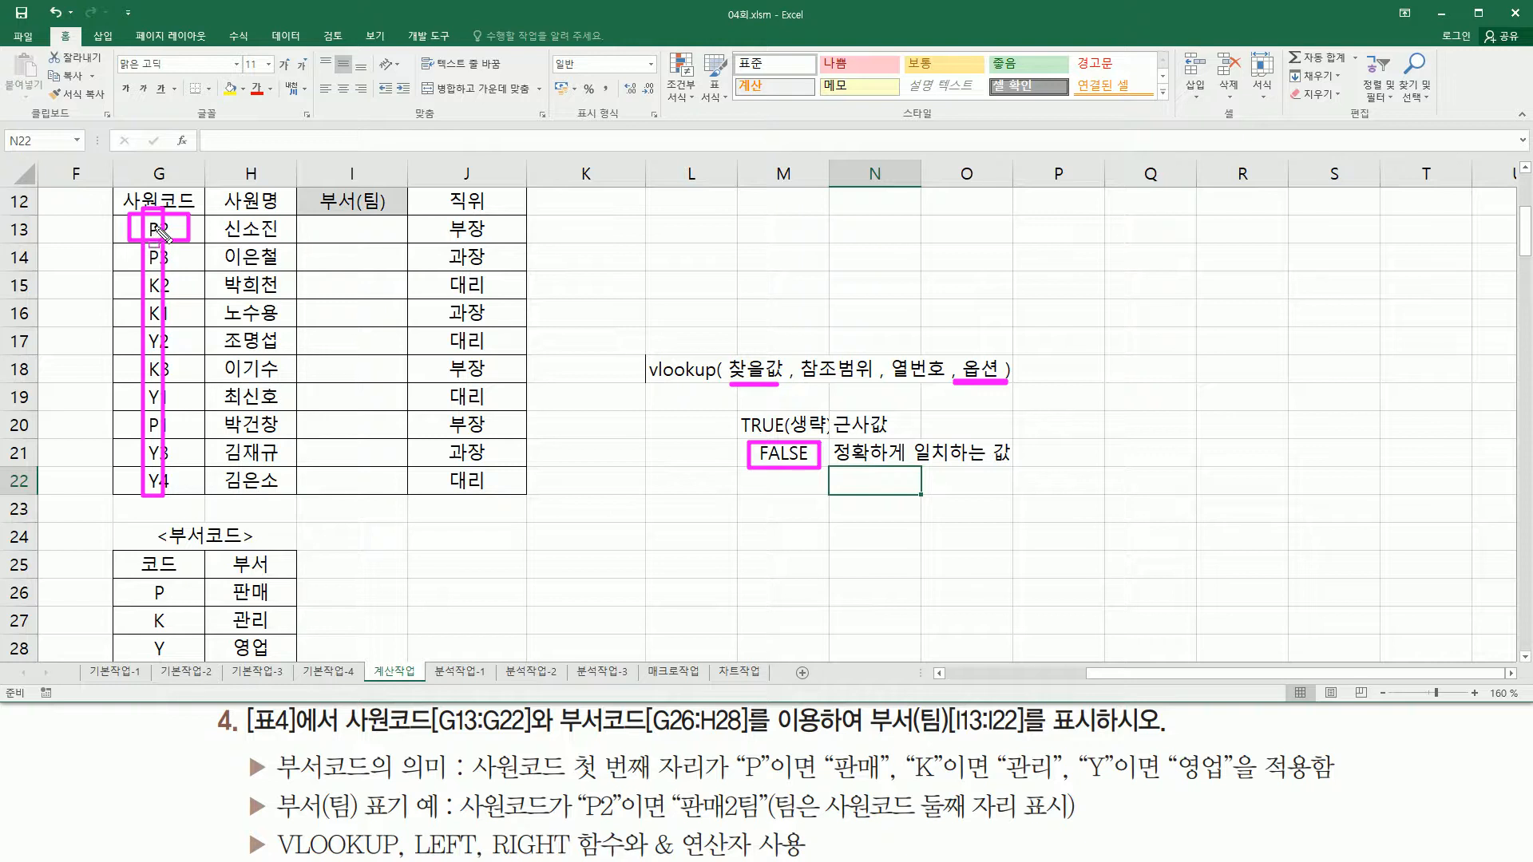
pyautogui.moveTo(801, 348)
pyautogui.mouseDown()
pyautogui.moveTo(806, 367)
pyautogui.moveTo(873, 388)
pyautogui.mouseUp()
pyautogui.moveTo(117, 572)
pyautogui.mouseDown()
pyautogui.moveTo(133, 627)
pyautogui.moveTo(294, 662)
pyautogui.mouseUp()
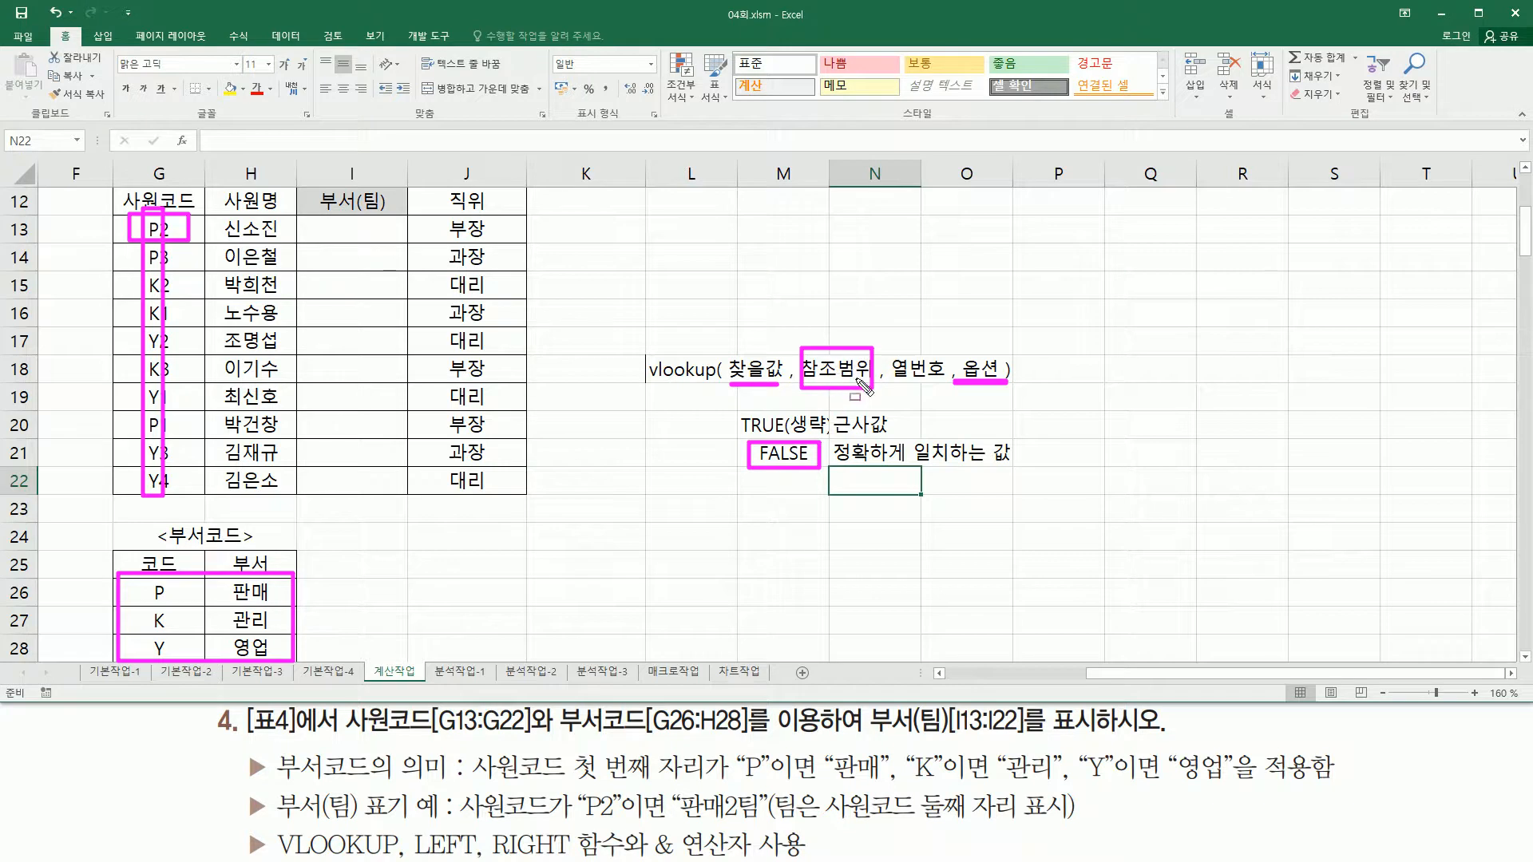
pyautogui.moveTo(894, 386); pyautogui.dragTo(944, 386)
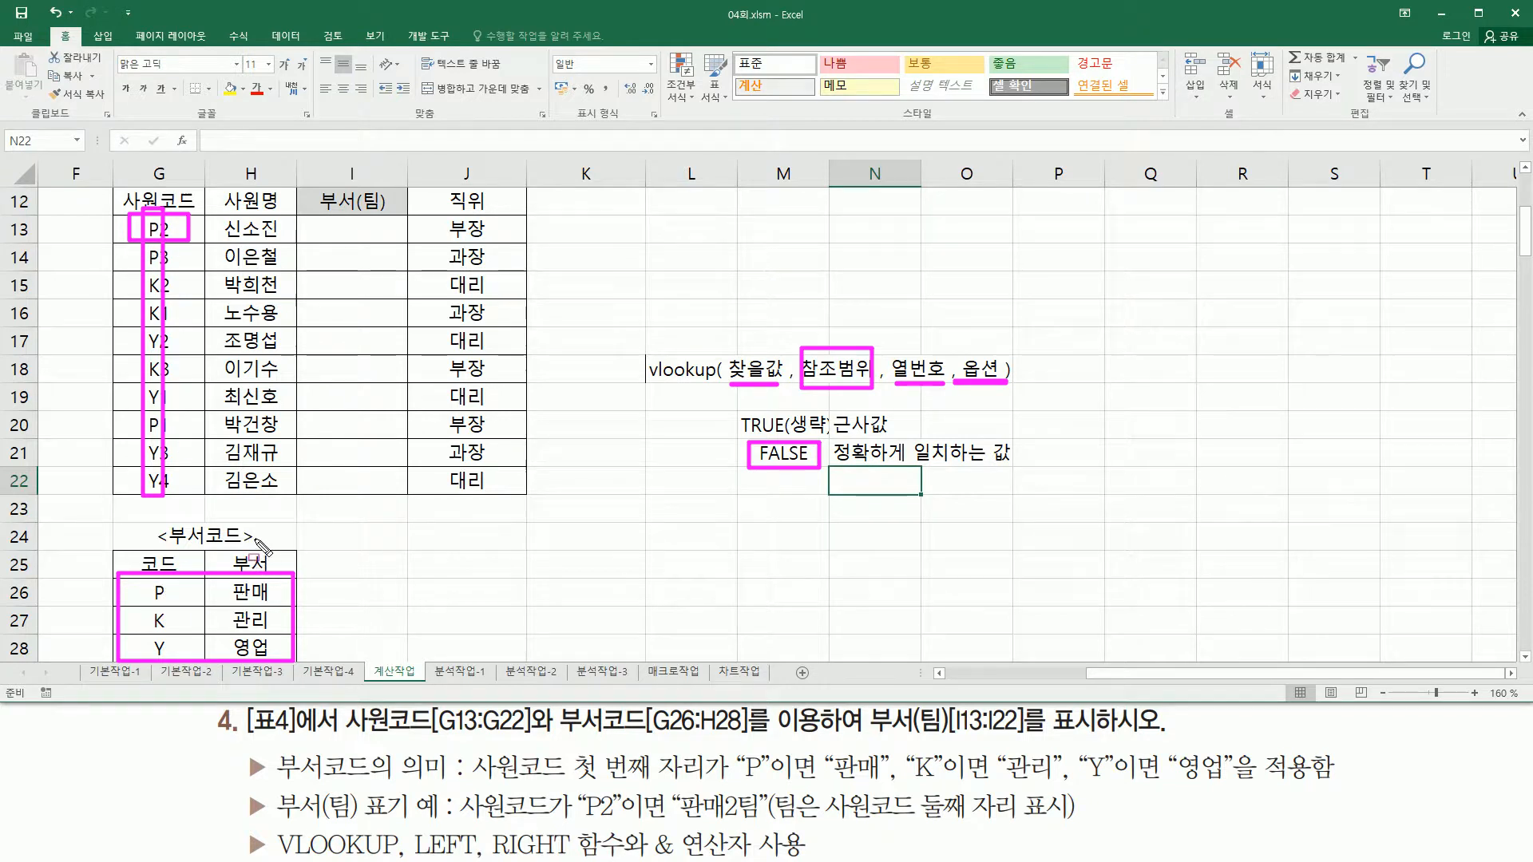
pyautogui.moveTo(253, 543); pyautogui.dragTo(252, 654)
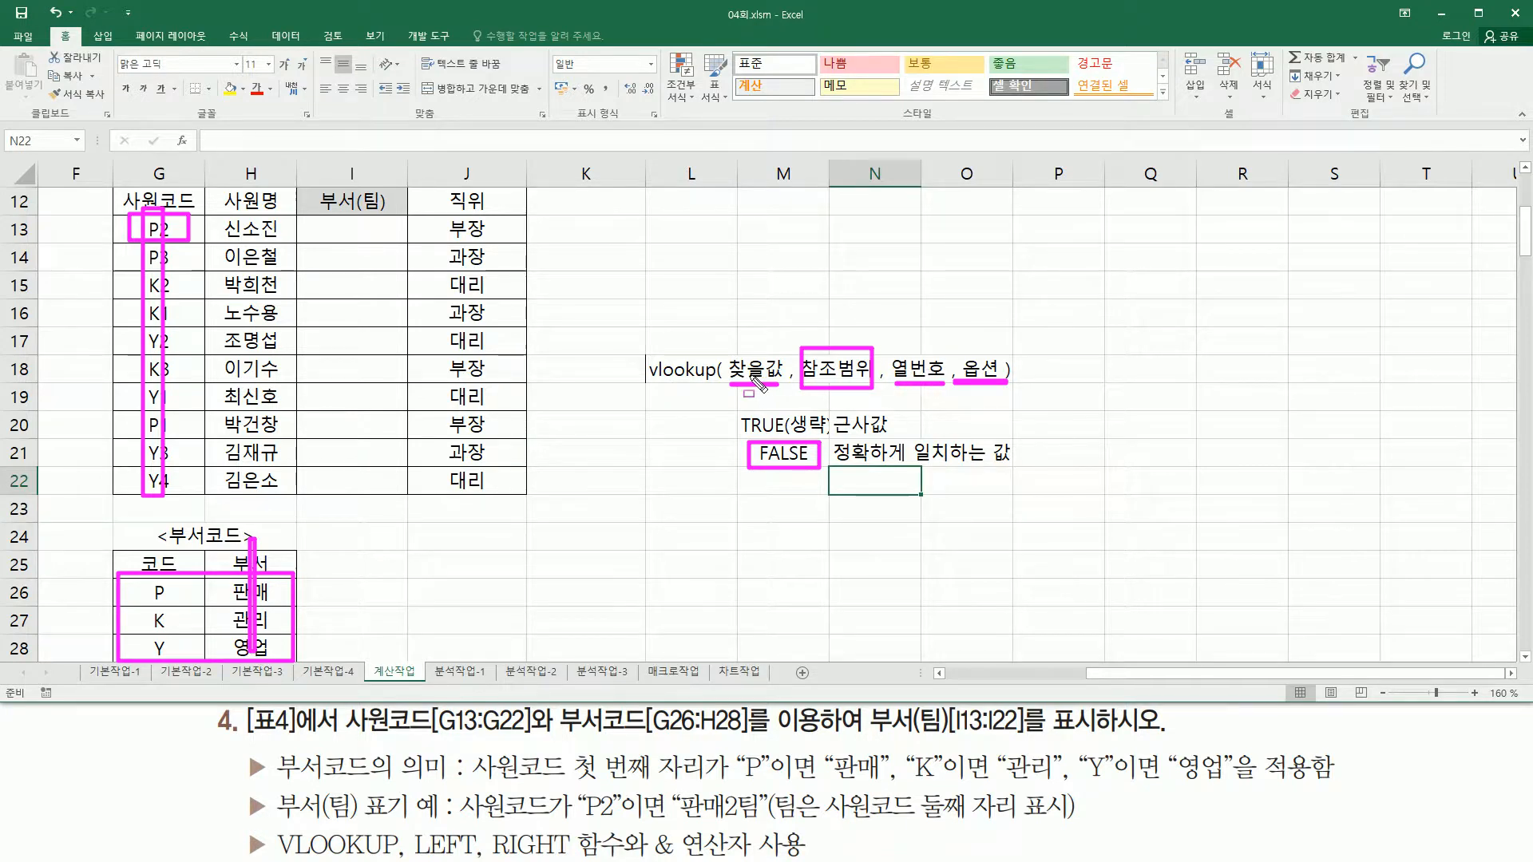
pyautogui.press('Escape')
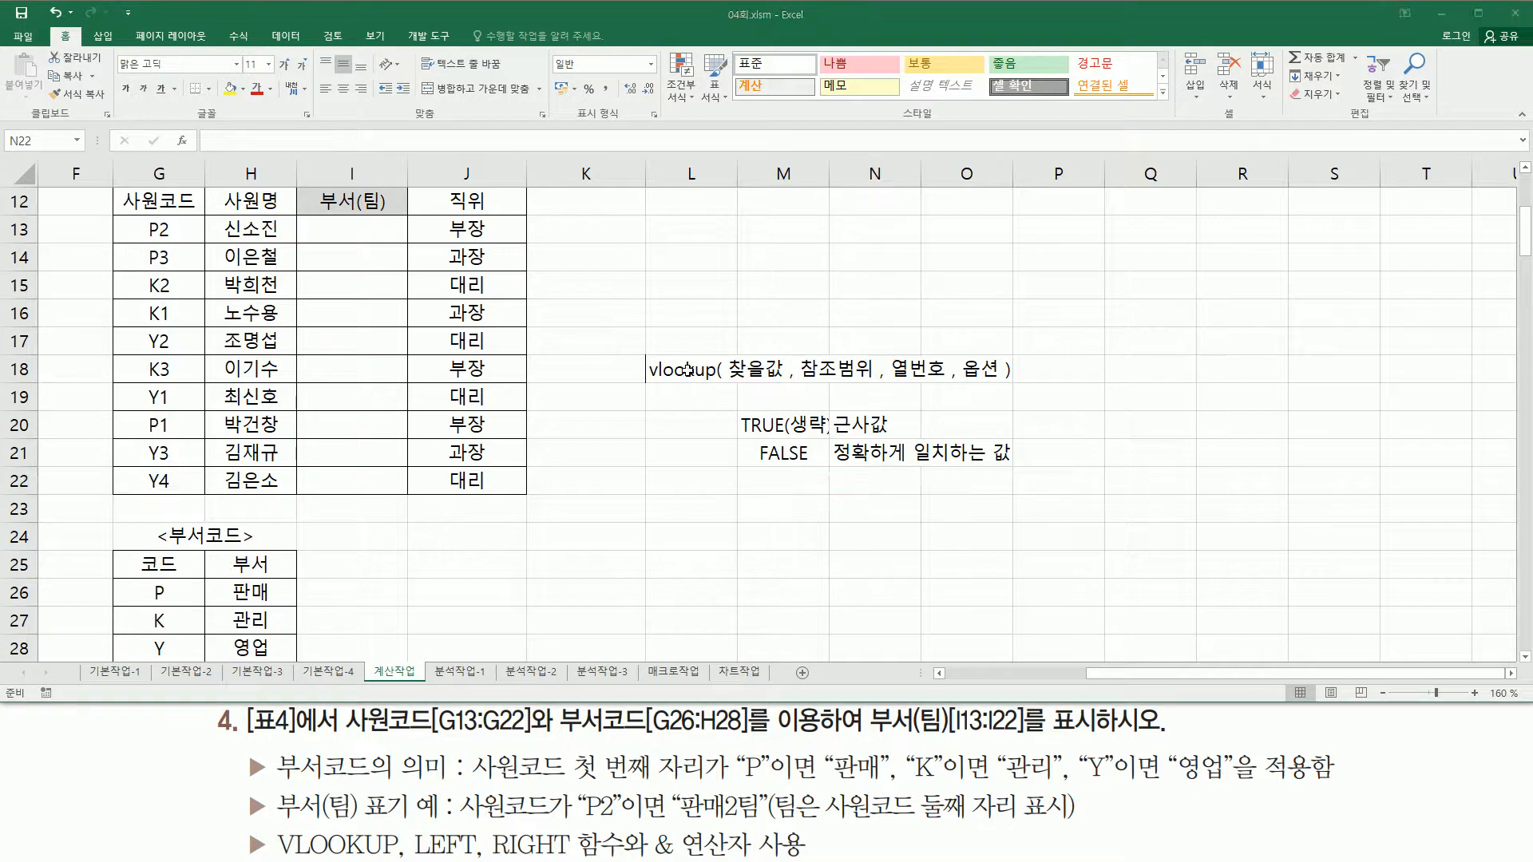
# Step: Add "$" after 참조범위 in the vlookup syntax note in L18
pyautogui.click(687, 369)
pyautogui.doubleClick(687, 370)
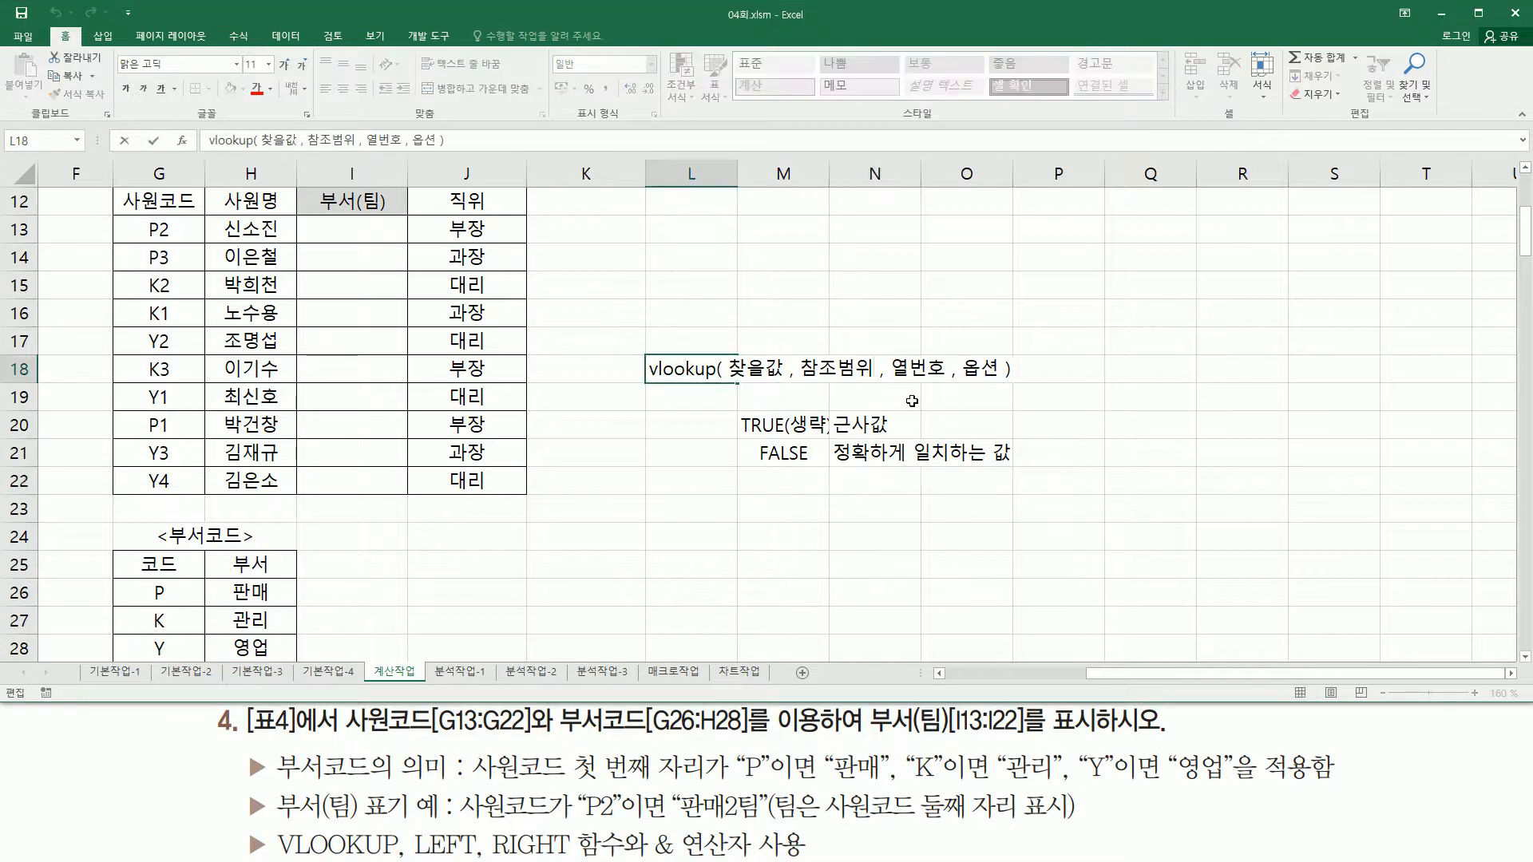
pyautogui.write('$')
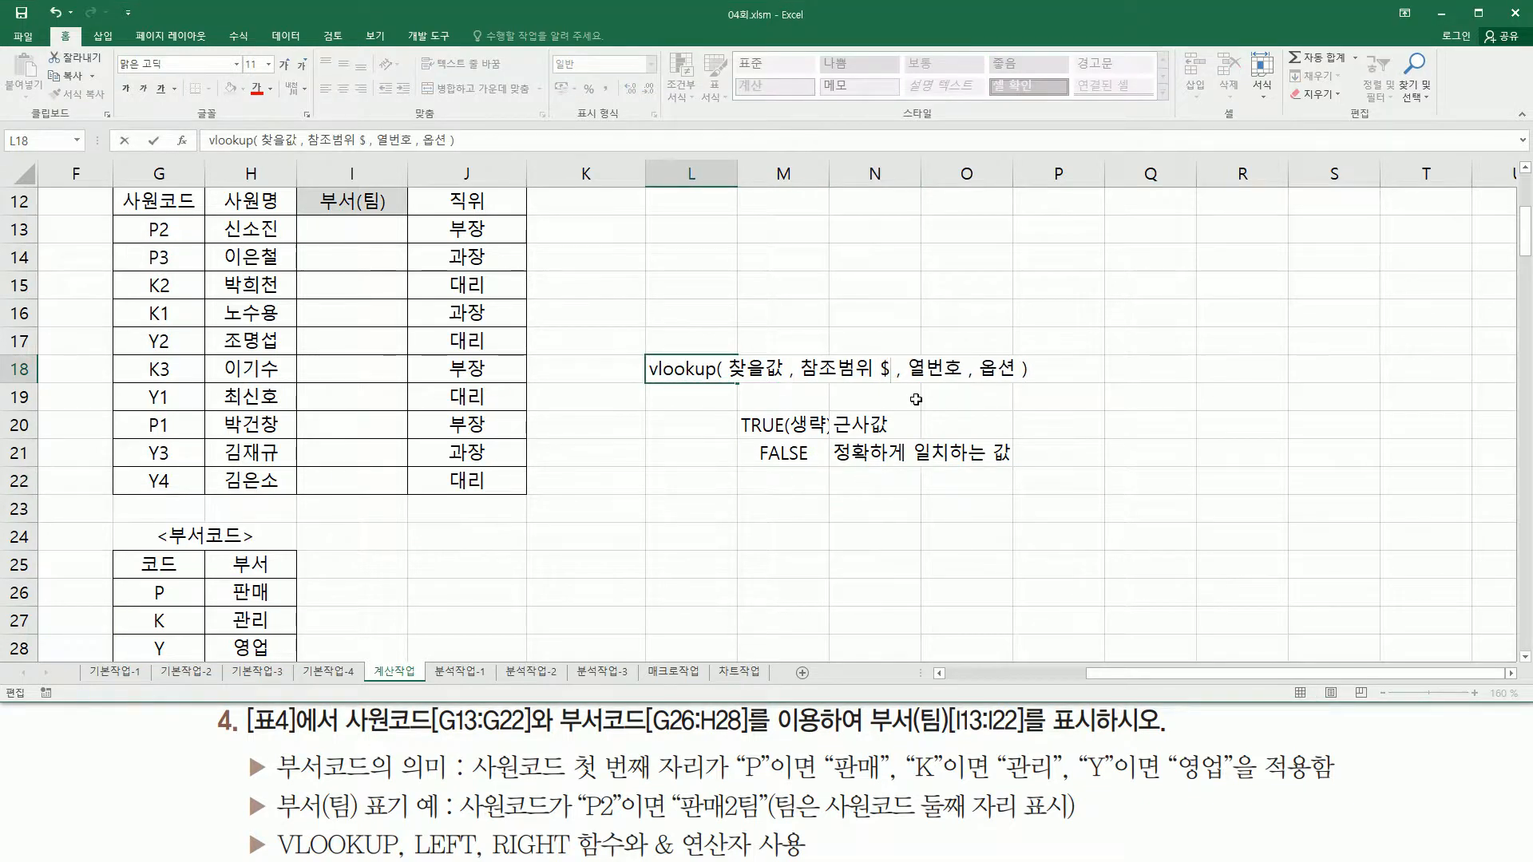
pyautogui.press('Return')
# Step: Enter the formula =LEFT( G13, 1 ) in I13 to extract the first character of the 사원코드
pyautogui.click(625, 460)
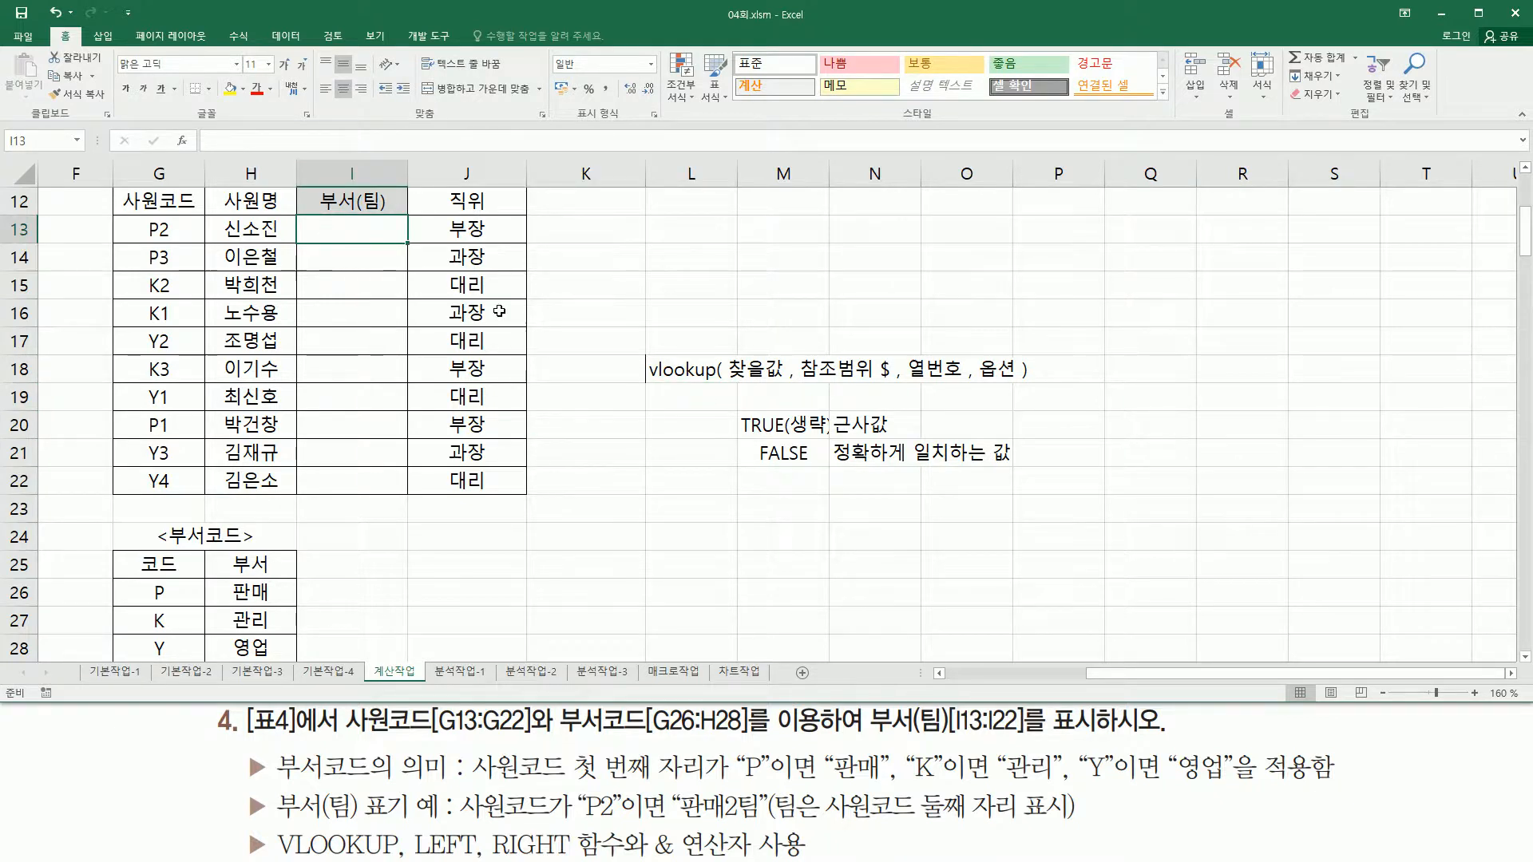
pyautogui.write('=le')
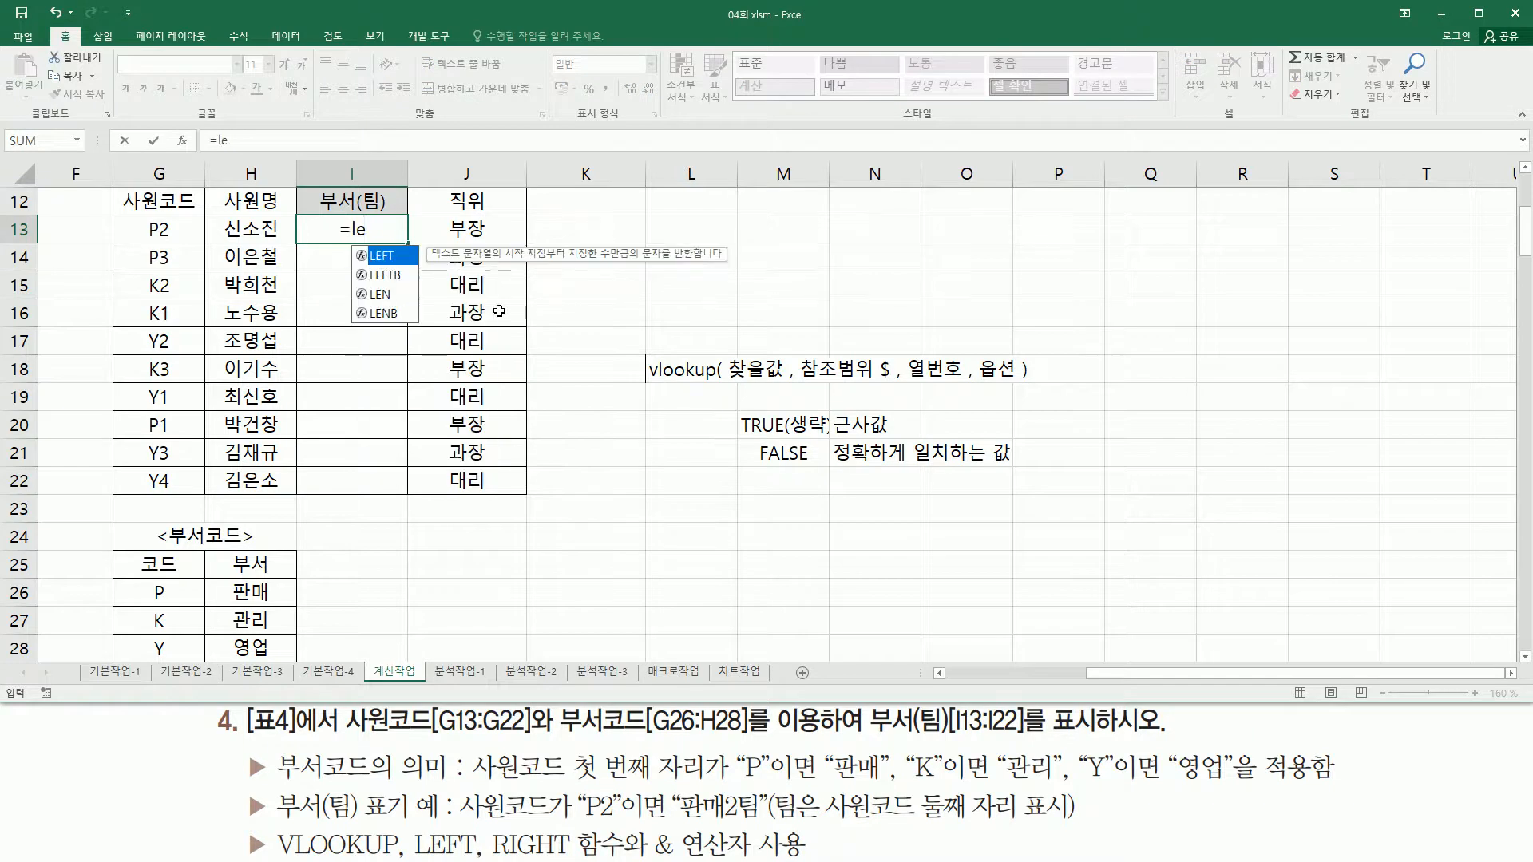
pyautogui.press('Tab')
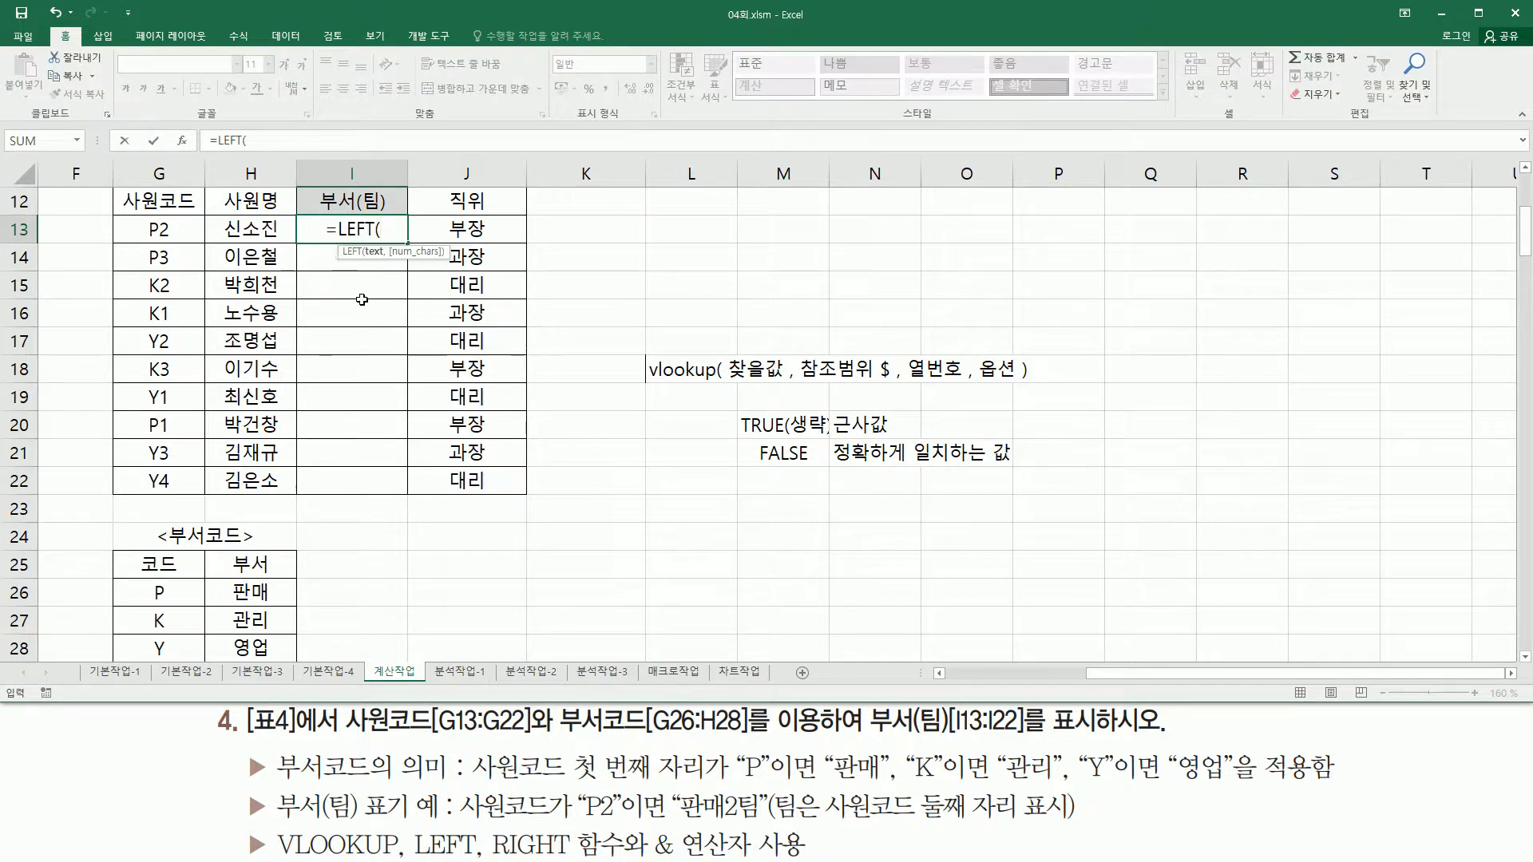
pyautogui.click(177, 232)
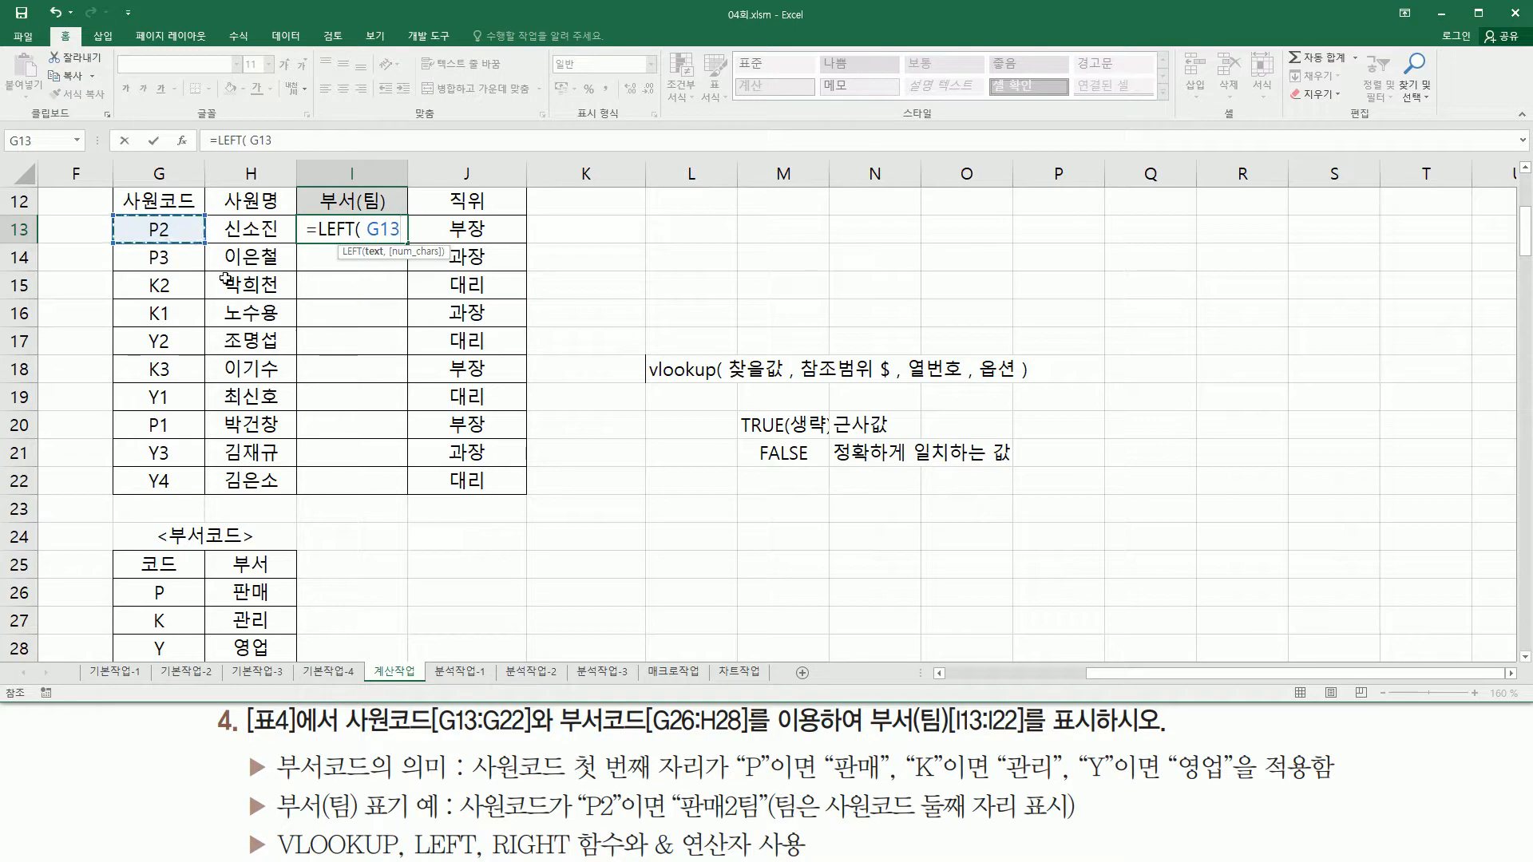
pyautogui.write(', 1')
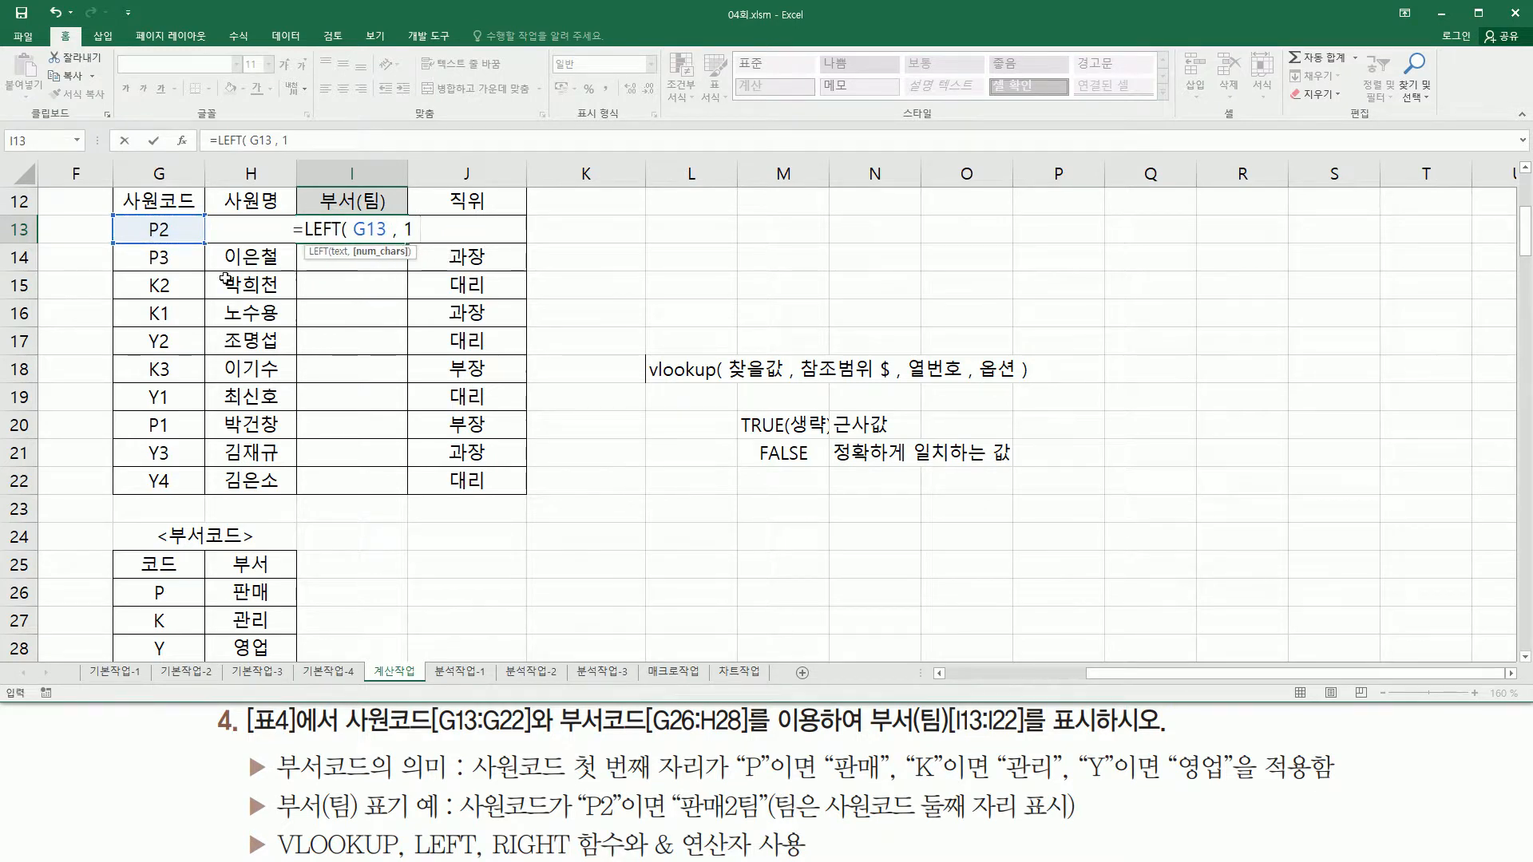
pyautogui.write(' )')
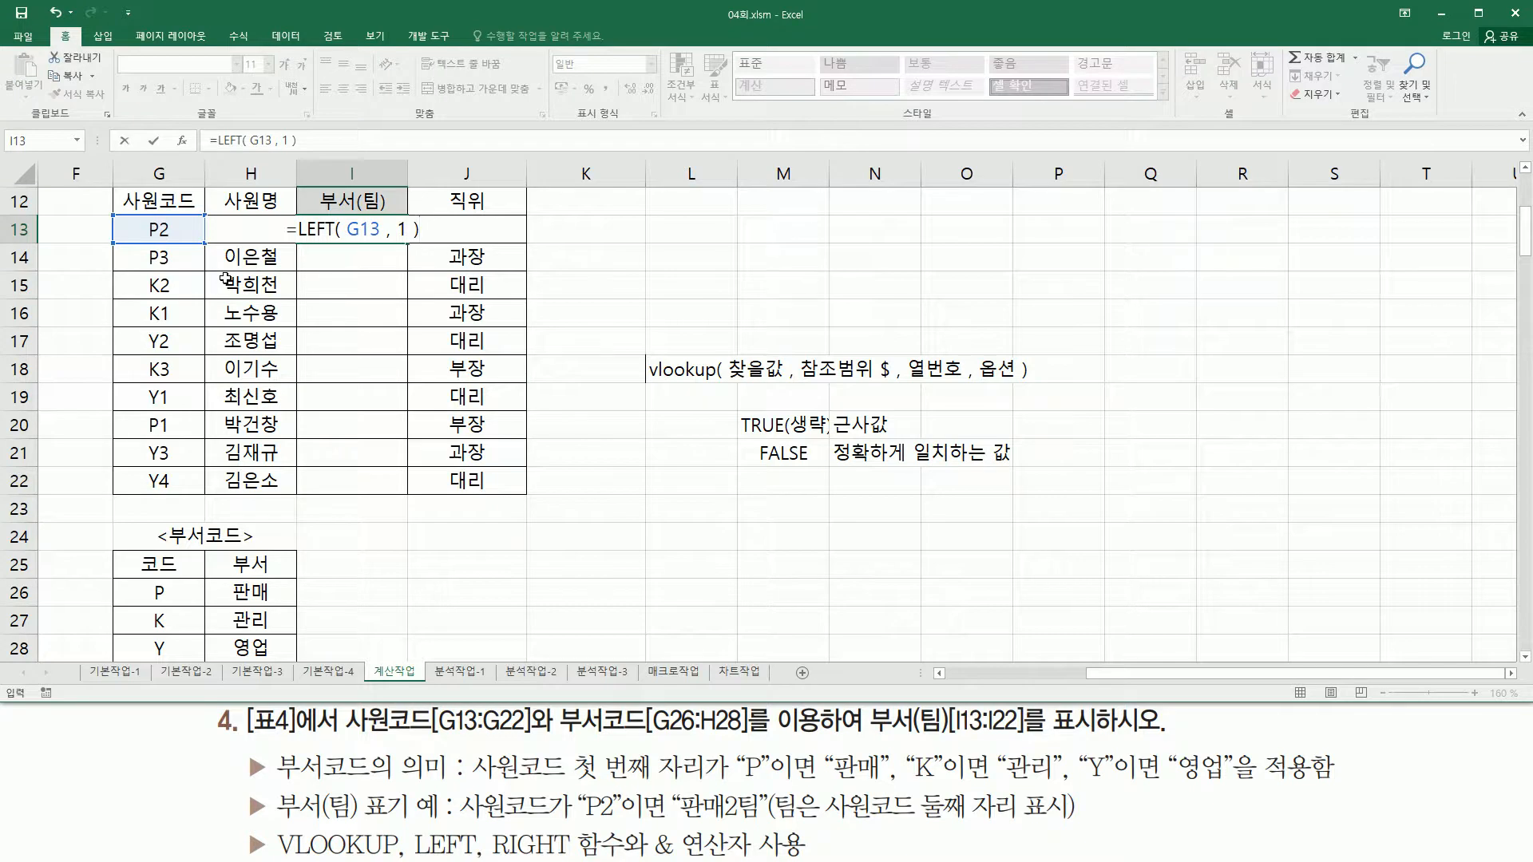
pyautogui.press('Return')
# Step: Fill the LEFT formula from I13 down to I22 and compare the results with the 사원코드 first letters
pyautogui.click(356, 232)
pyautogui.moveTo(406, 243); pyautogui.dragTo(386, 489)
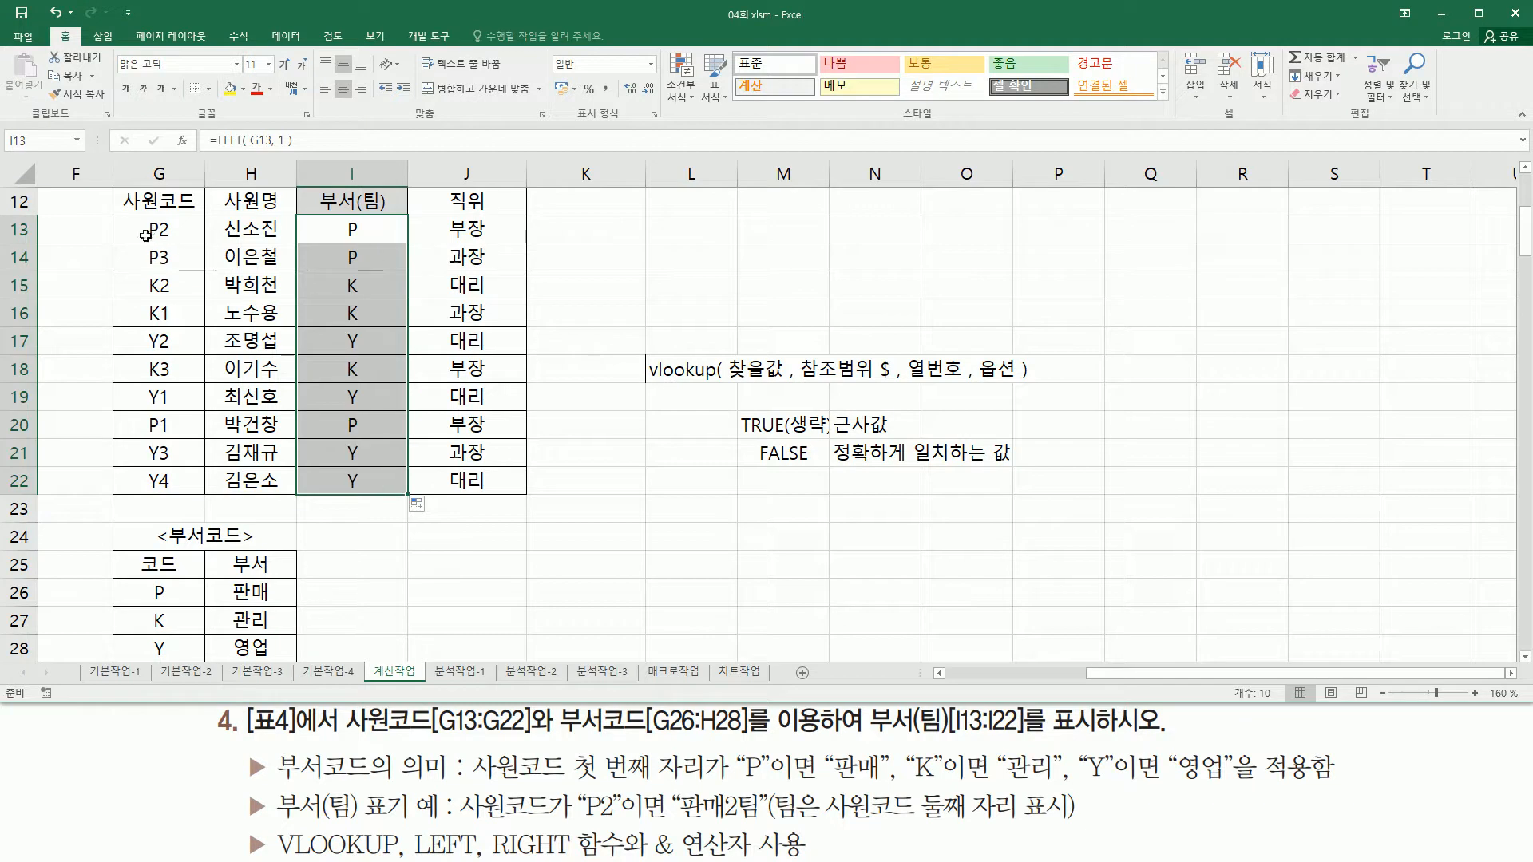
pyautogui.moveTo(143, 213); pyautogui.dragTo(168, 547)
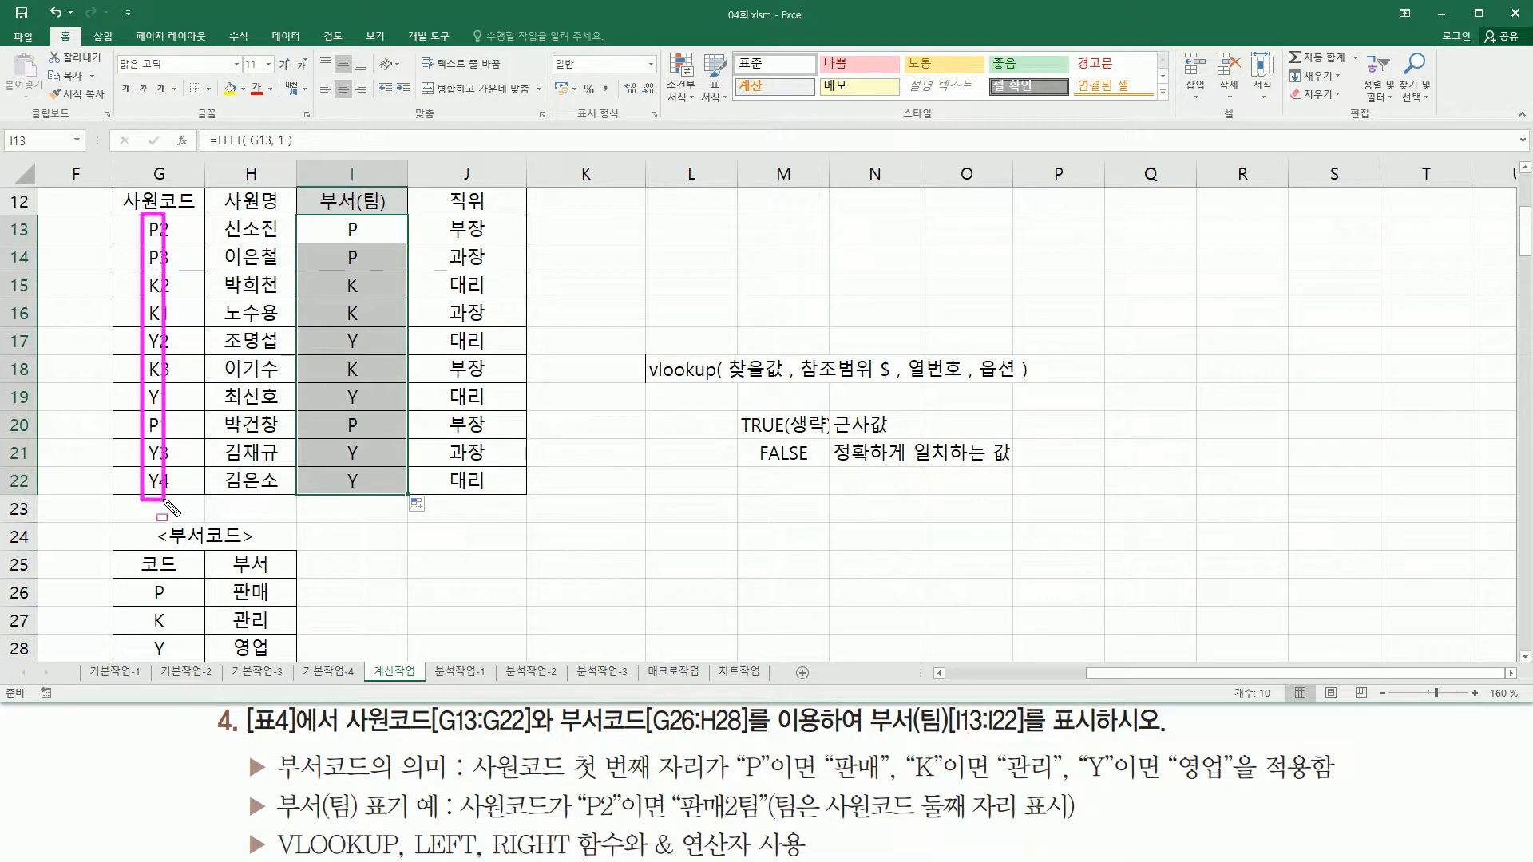
# Step: Rebuild the I13 formula as a VLOOKUP that uses LEFT( G13, 1 ) as its lookup value
pyautogui.click(349, 230)
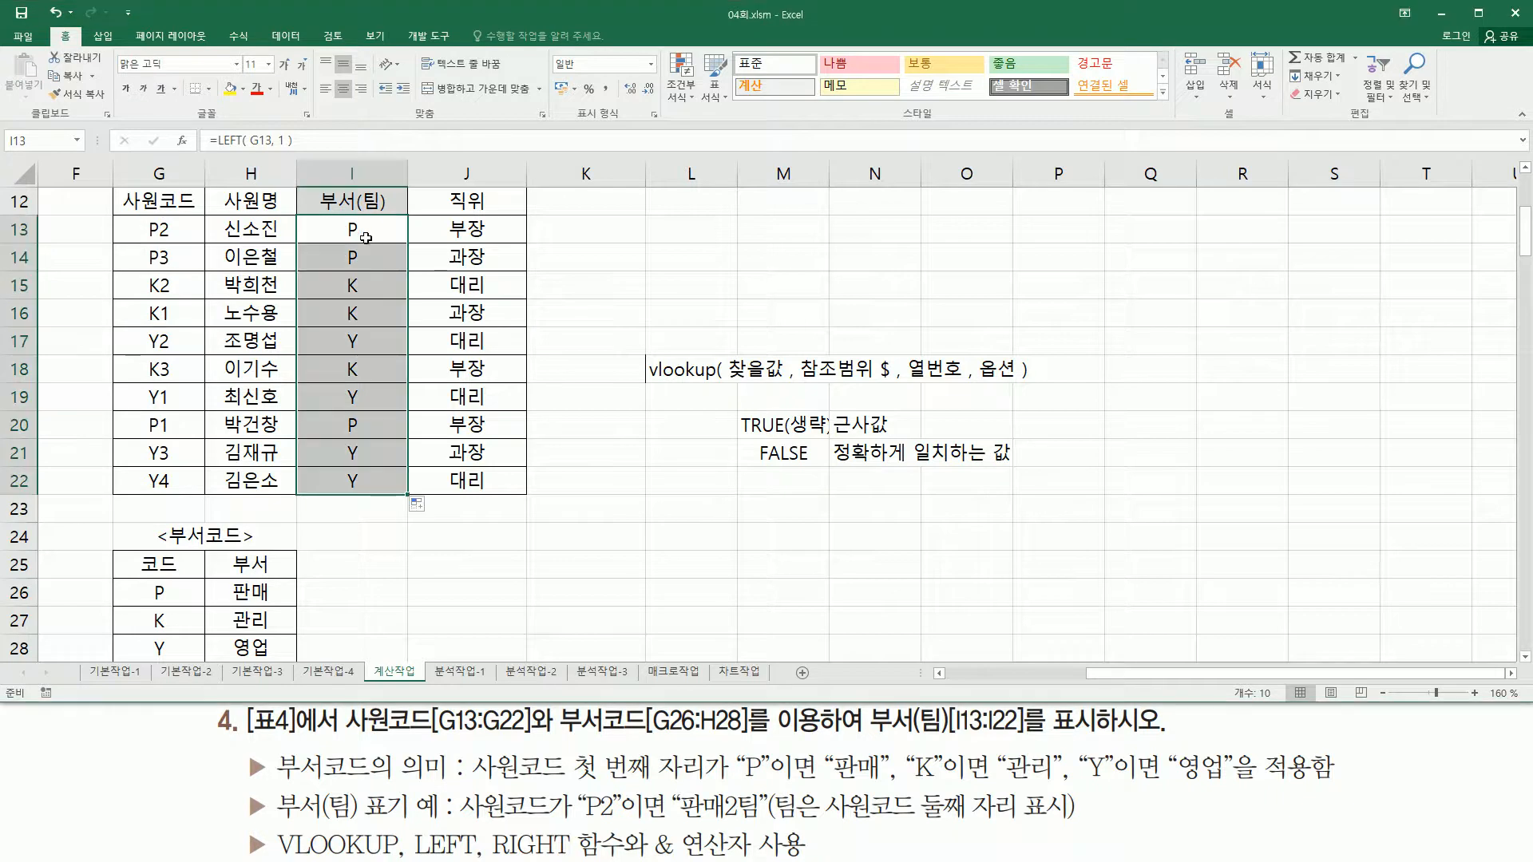
pyautogui.doubleClick(361, 229)
pyautogui.moveTo(300, 232); pyautogui.dragTo(582, 232)
pyautogui.press('Delete')
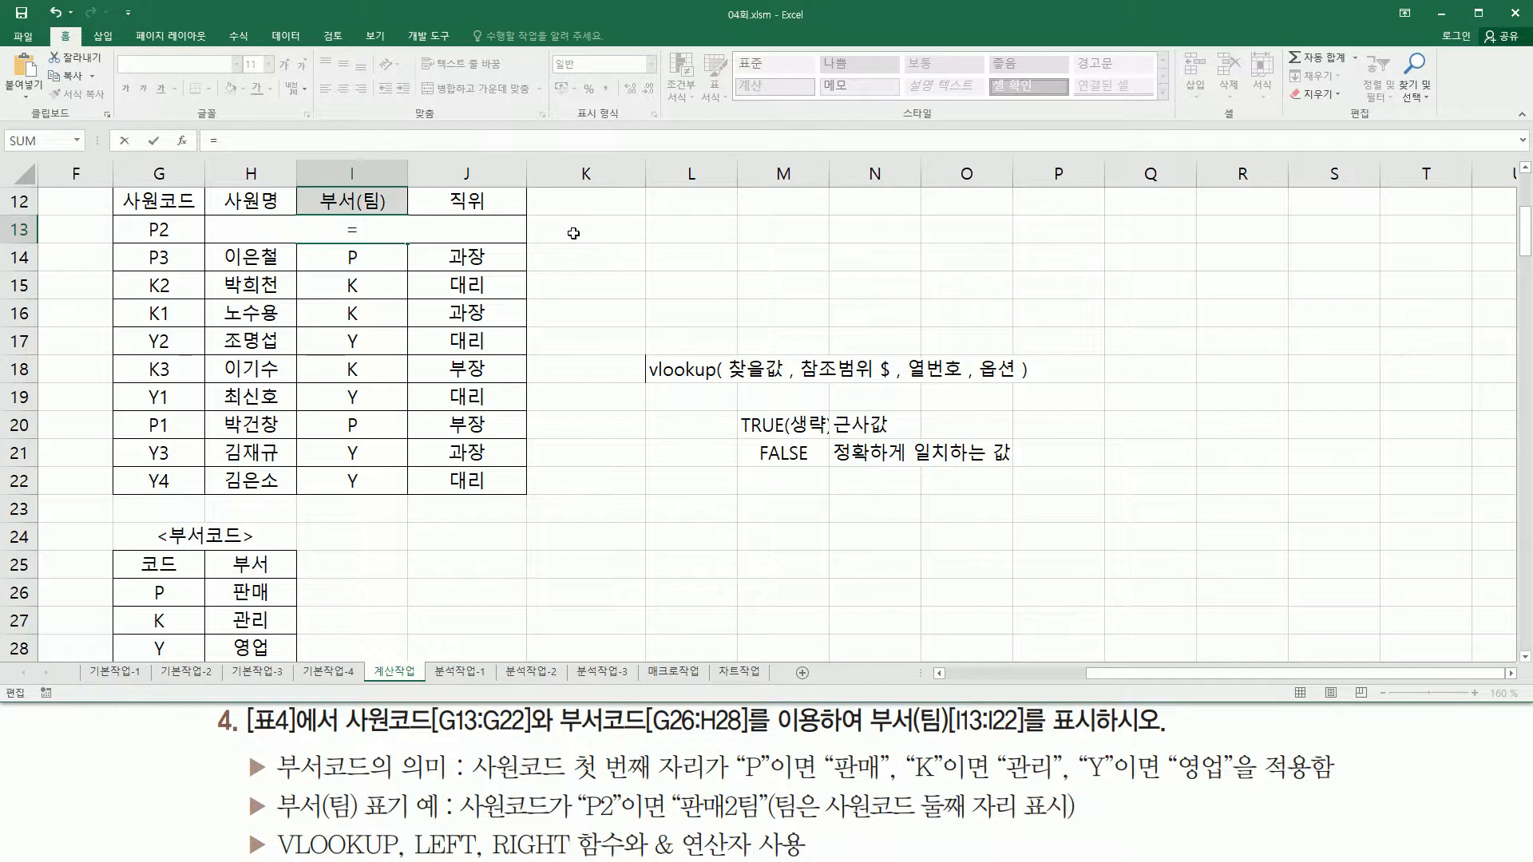
pyautogui.write('vlook')
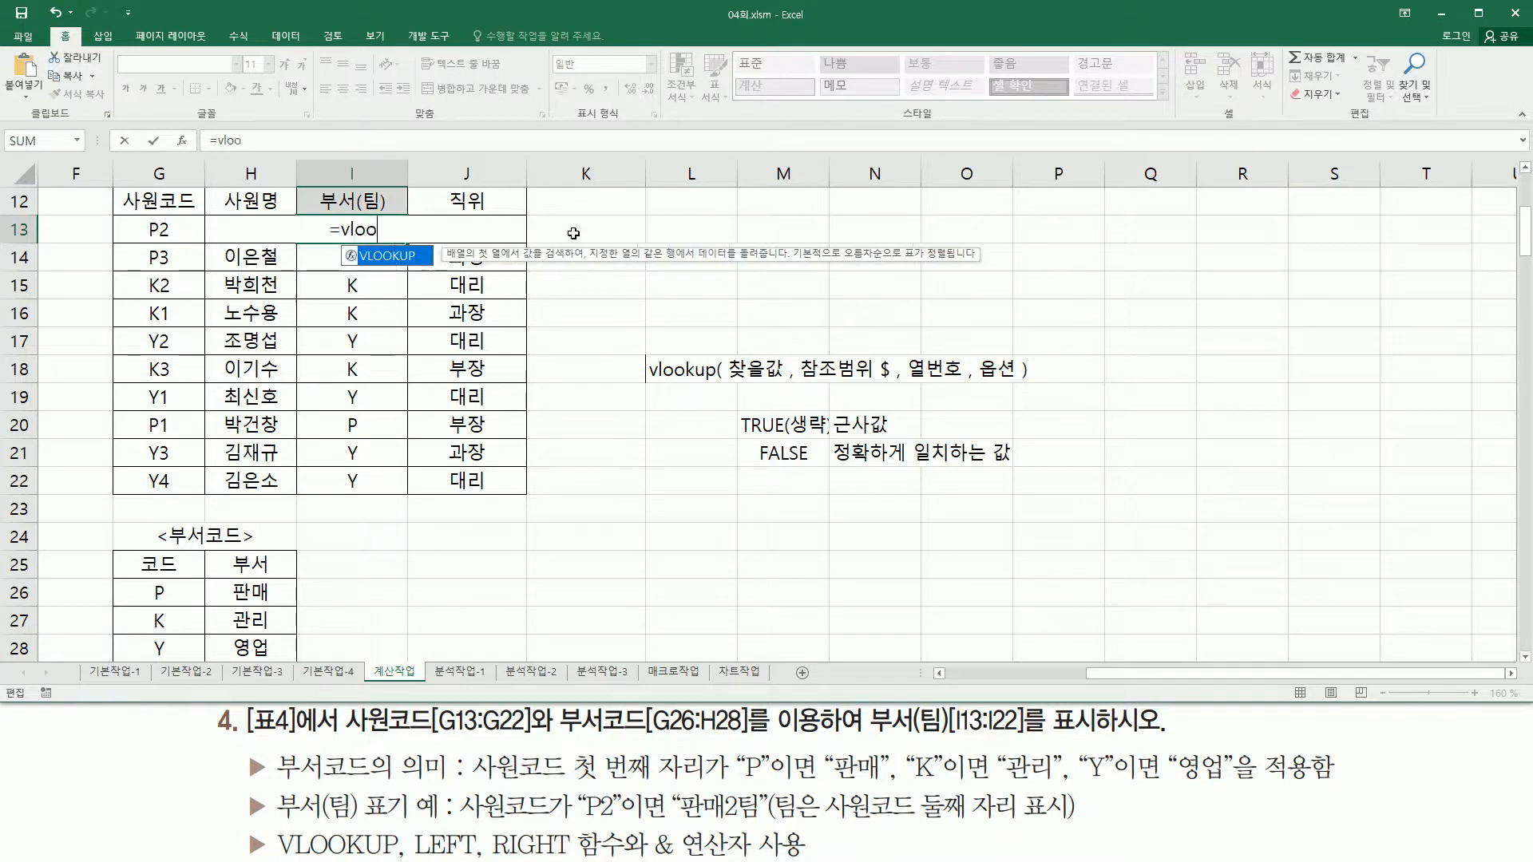
pyautogui.press('Tab')
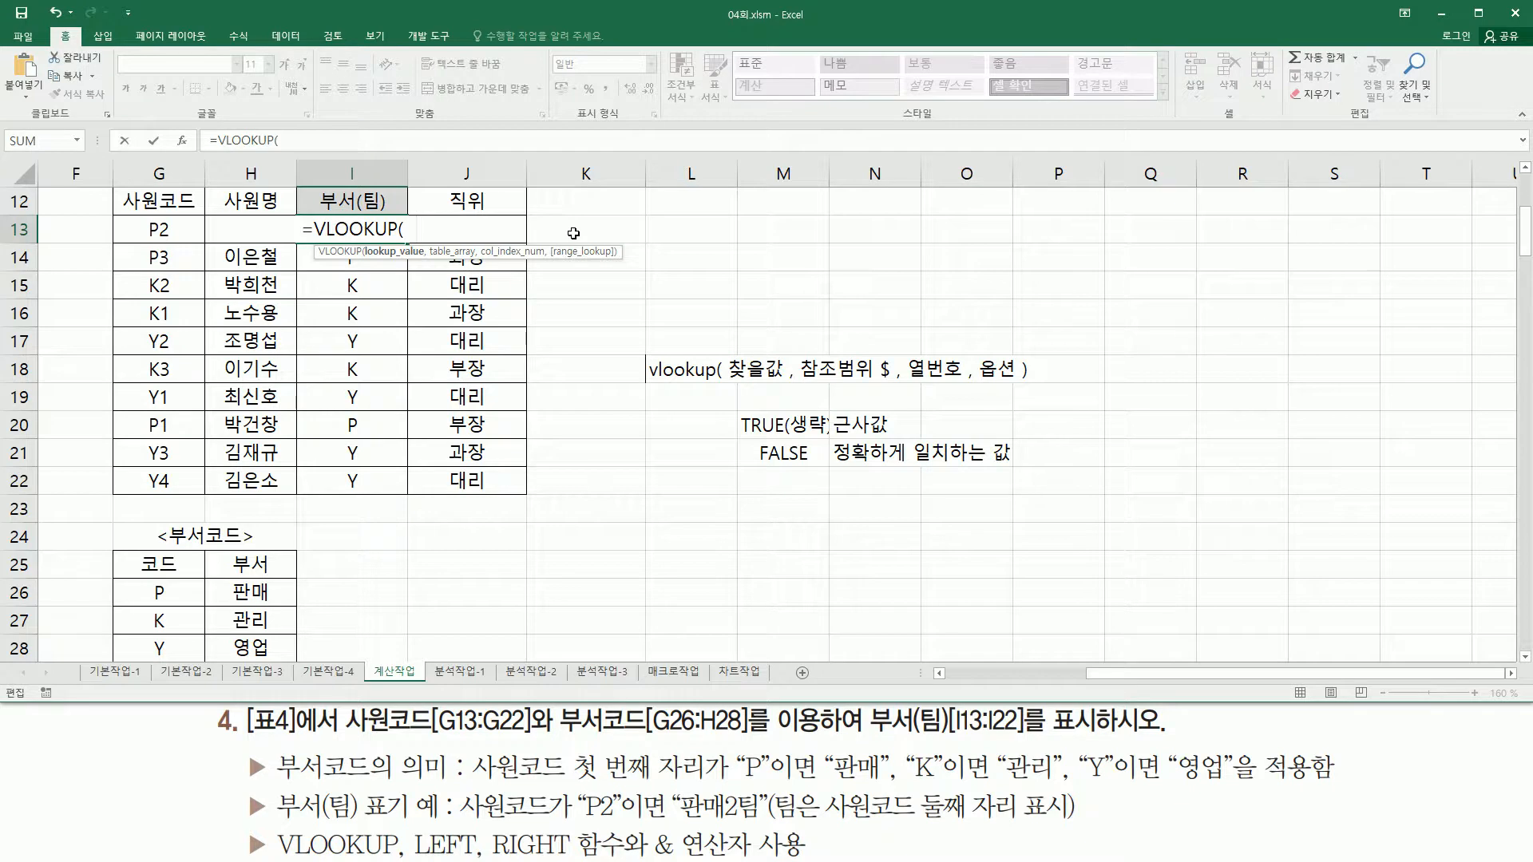
pyautogui.write('LEFT( G13, 1 )')
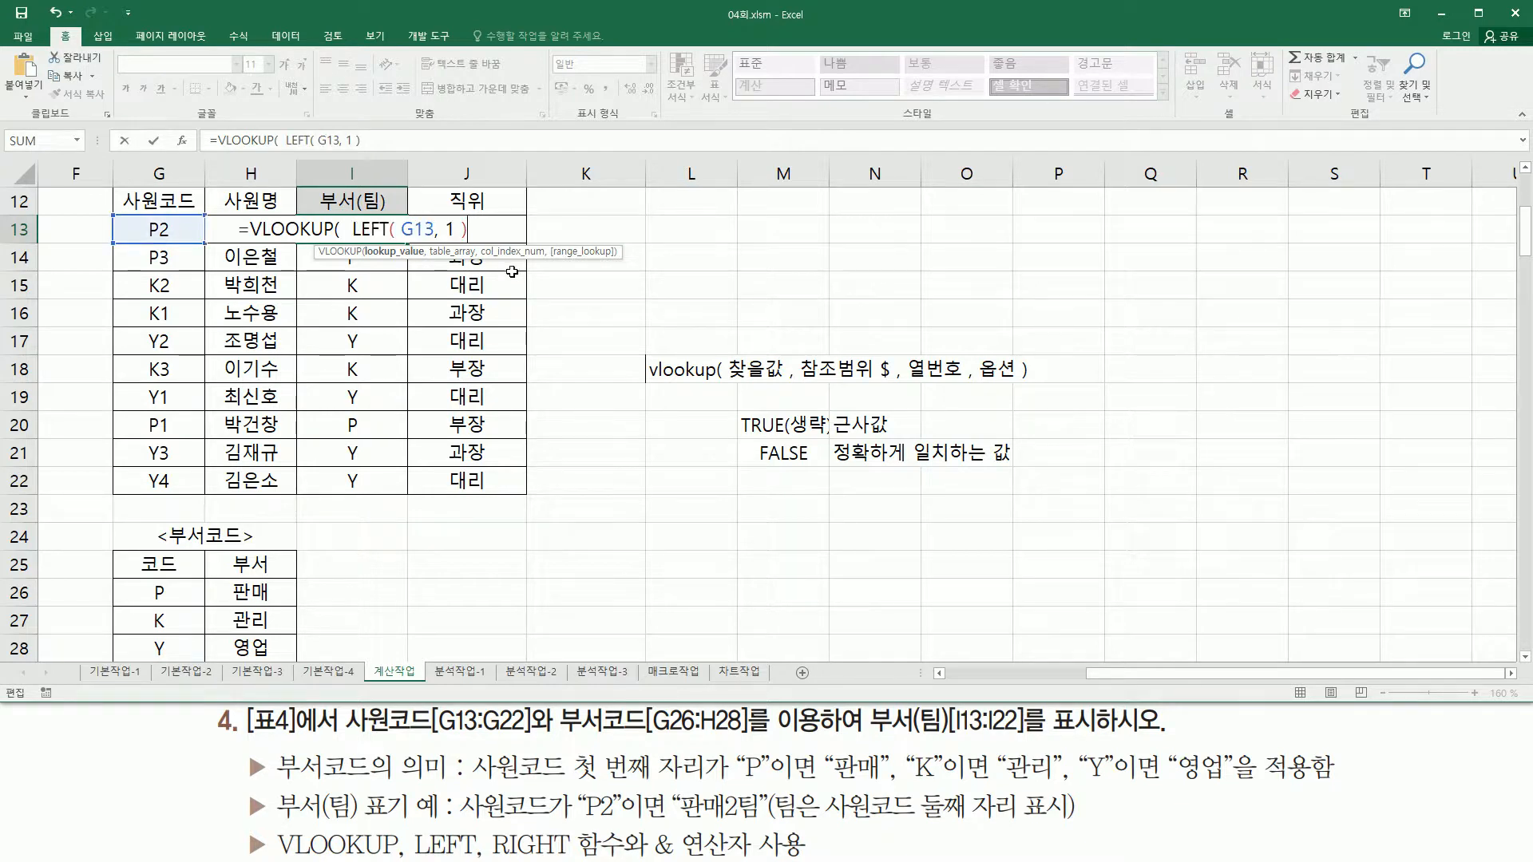
pyautogui.moveTo(353, 231); pyautogui.dragTo(487, 232)
pyautogui.click(491, 232)
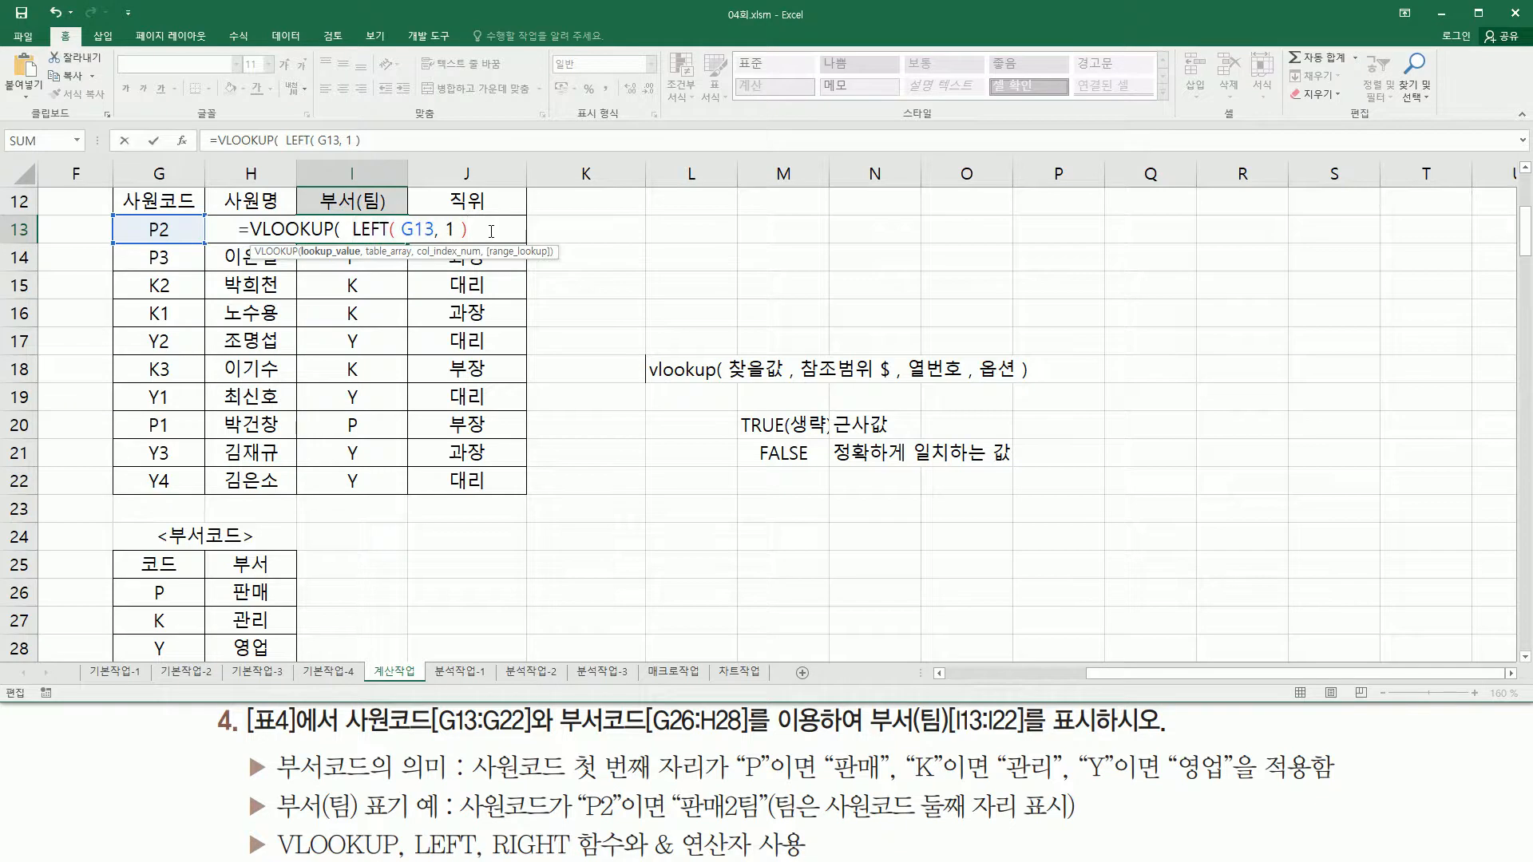
pyautogui.write(',')
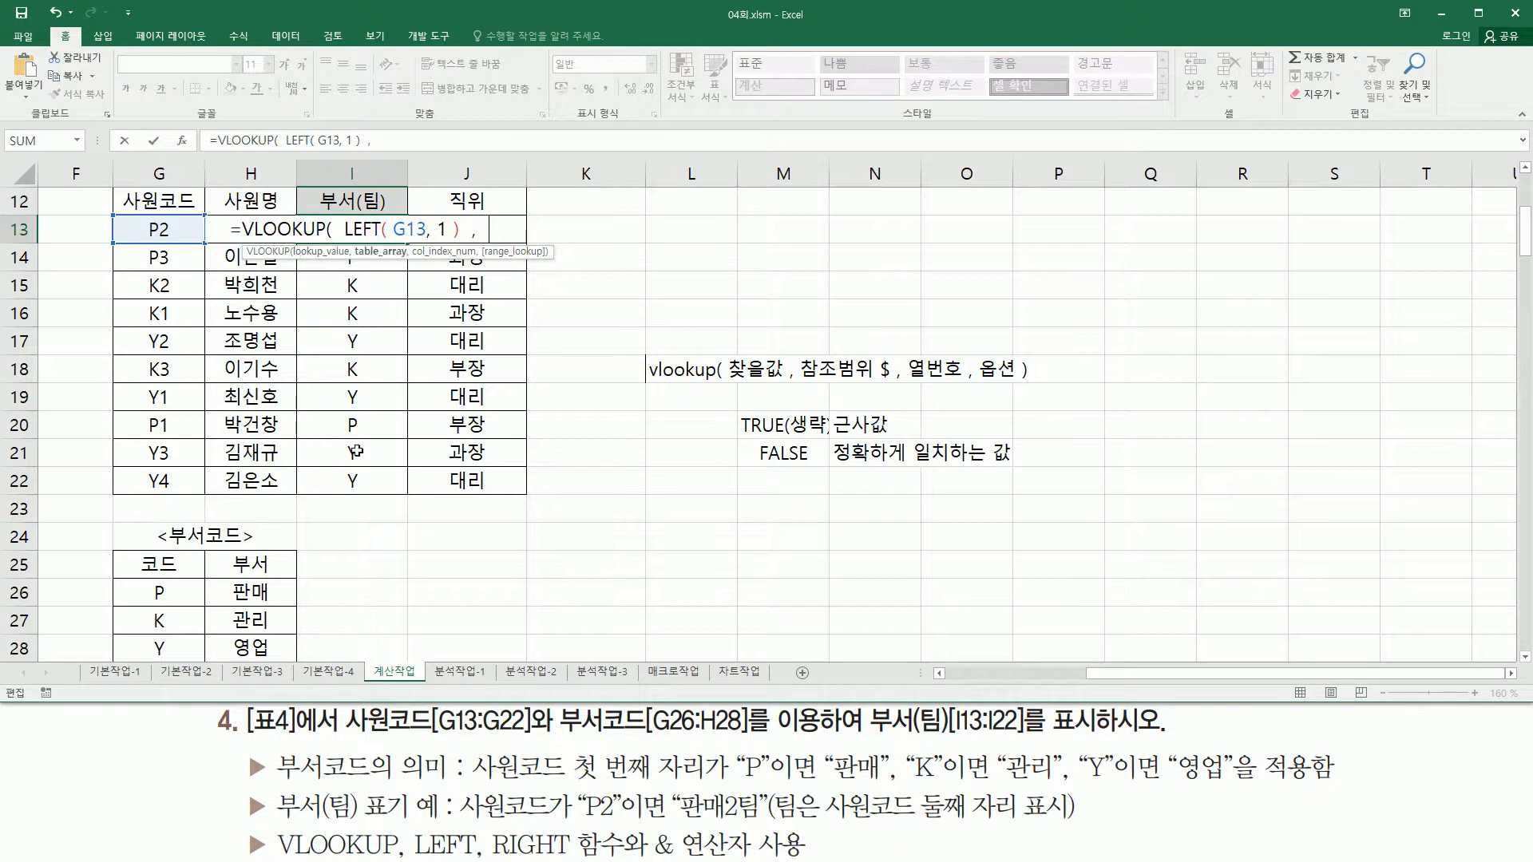
# Step: Give the VLOOKUP in I13 the absolute 부서코드 table range $G$26:$H$28 and check its arguments against the table
pyautogui.moveTo(144, 593); pyautogui.dragTo(252, 641)
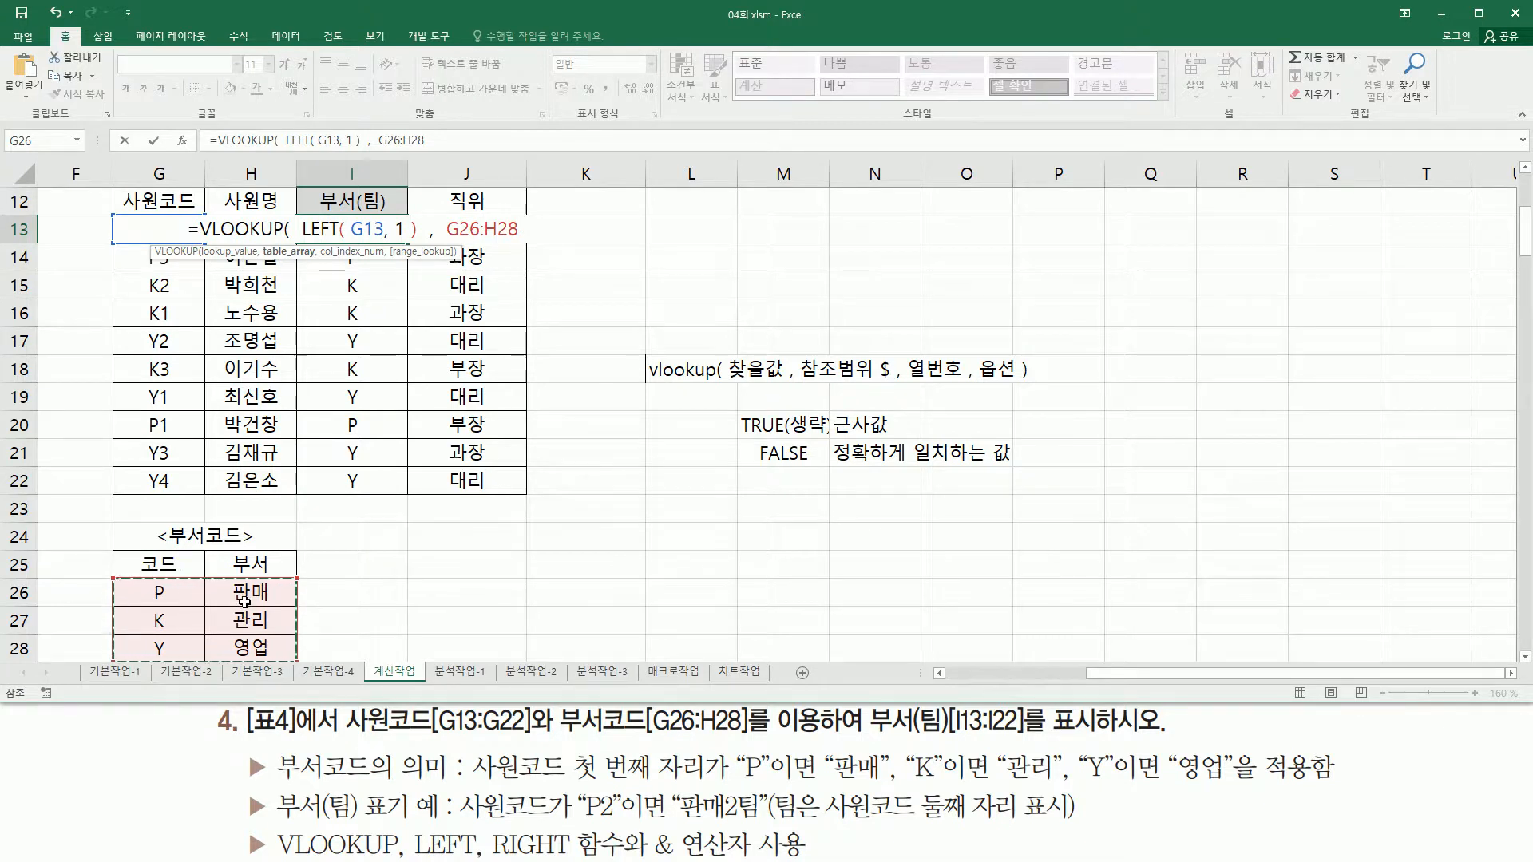
pyautogui.press('F4')
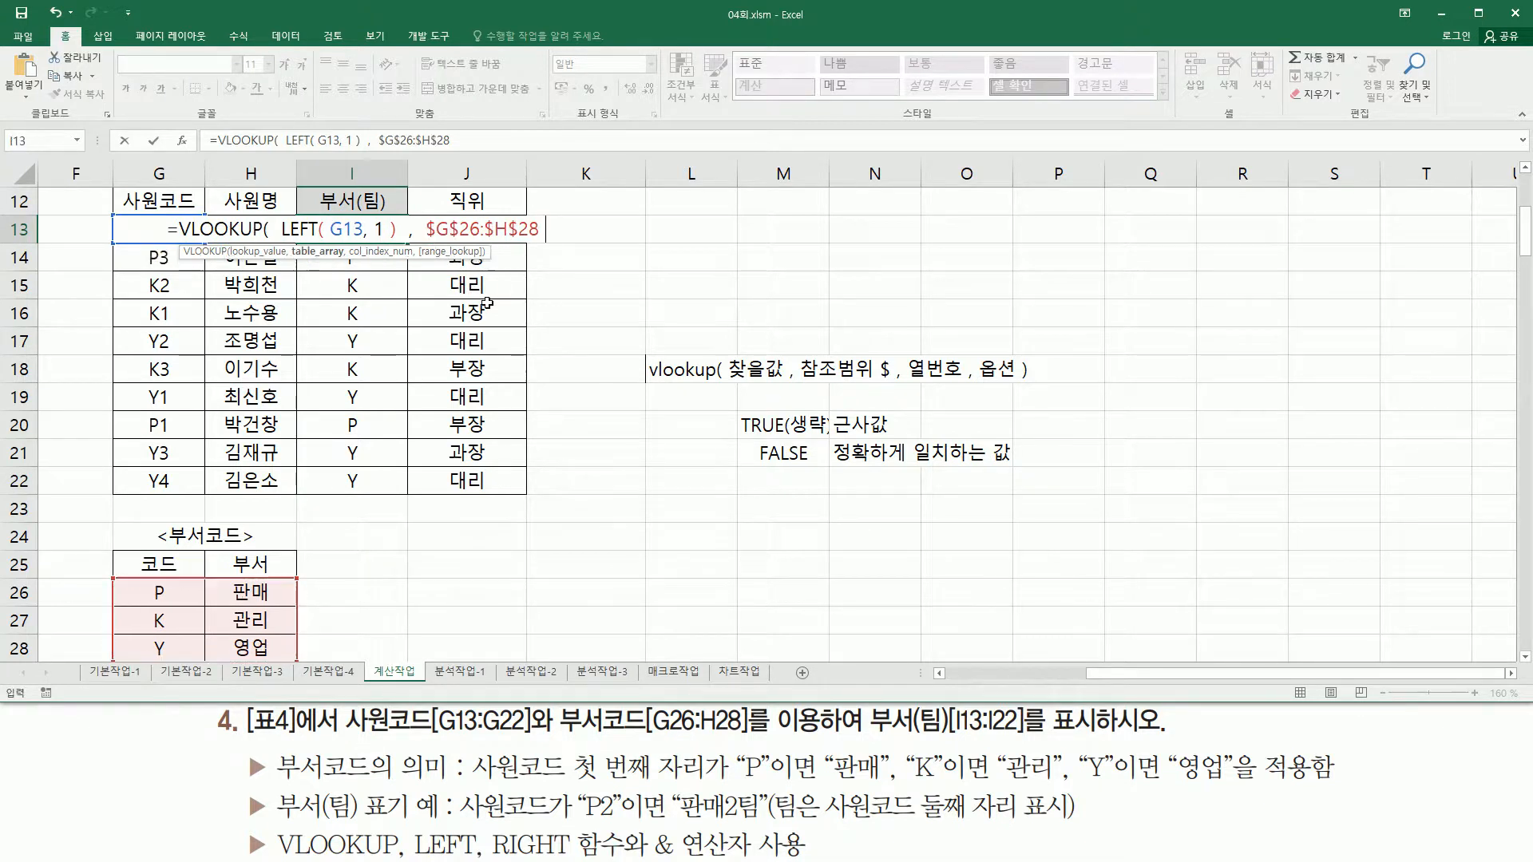
pyautogui.write(',')
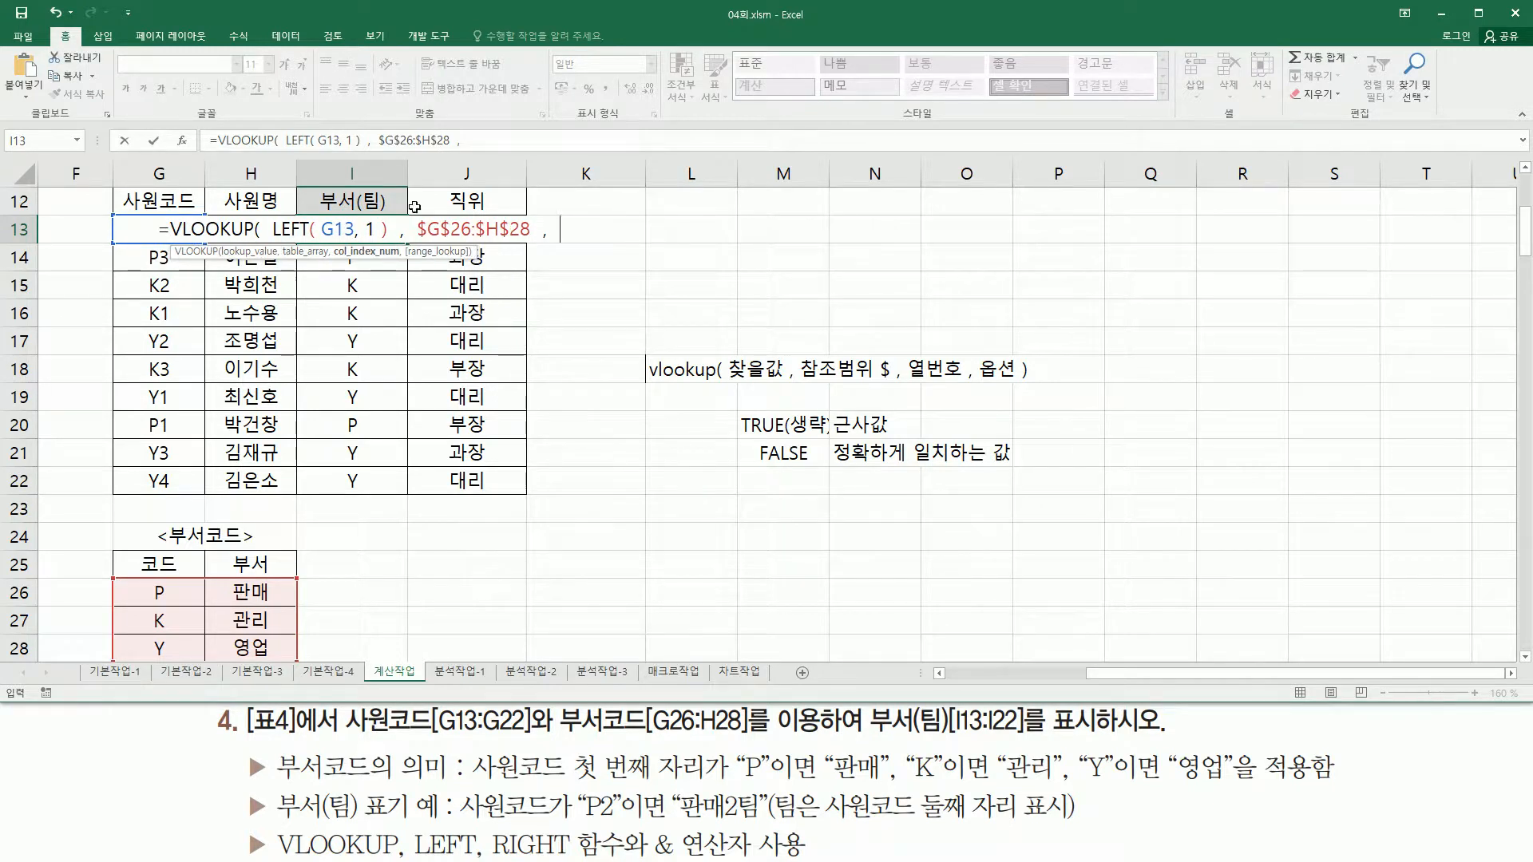
pyautogui.moveTo(272, 237); pyautogui.dragTo(388, 238)
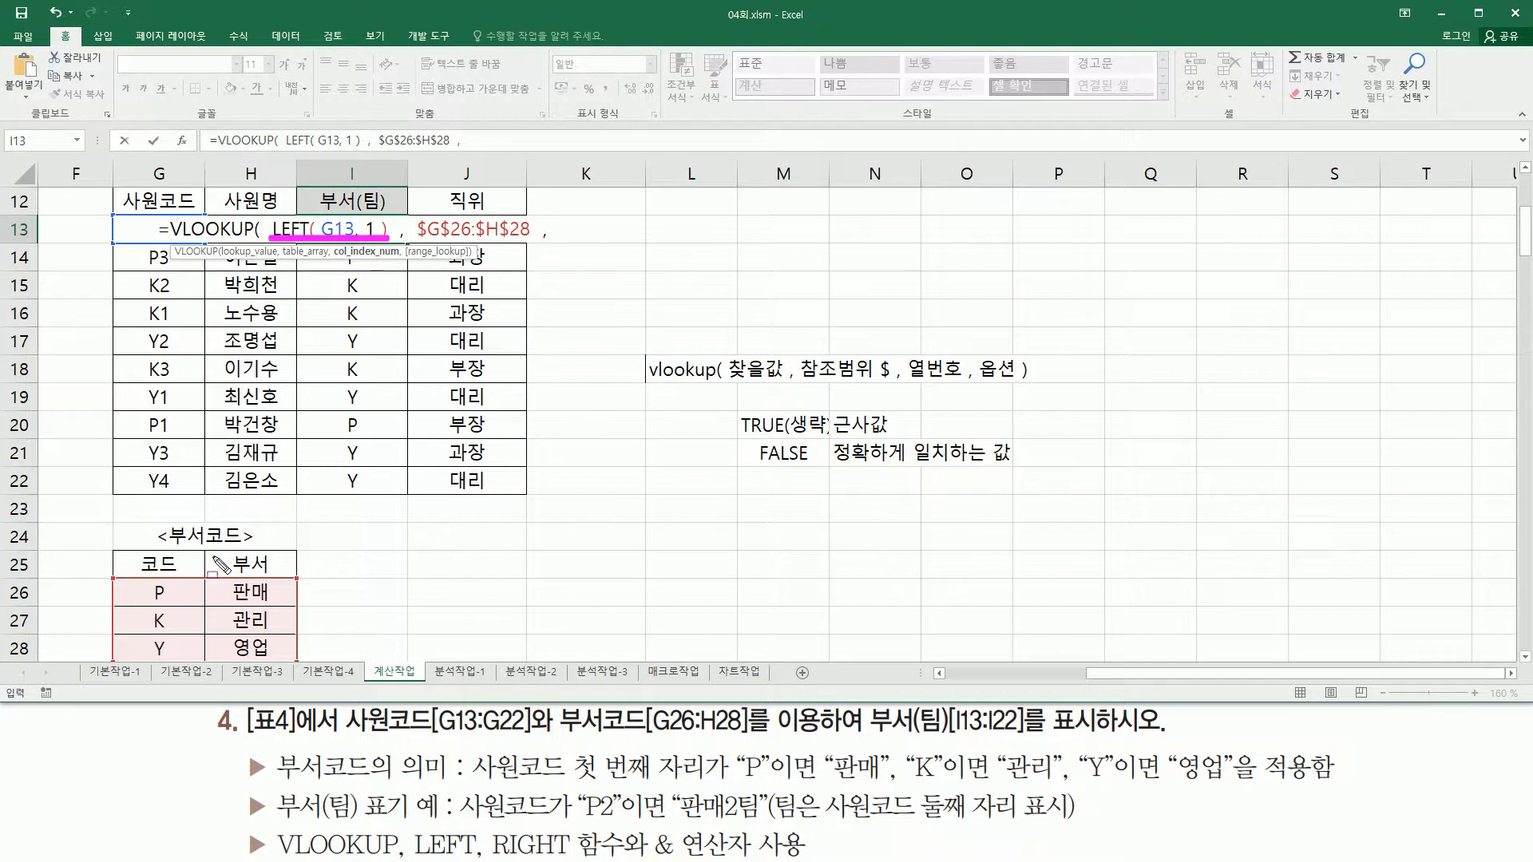
pyautogui.moveTo(129, 583)
pyautogui.mouseDown()
pyautogui.moveTo(132, 661)
pyautogui.moveTo(299, 631)
pyautogui.moveTo(127, 578)
pyautogui.mouseUp()
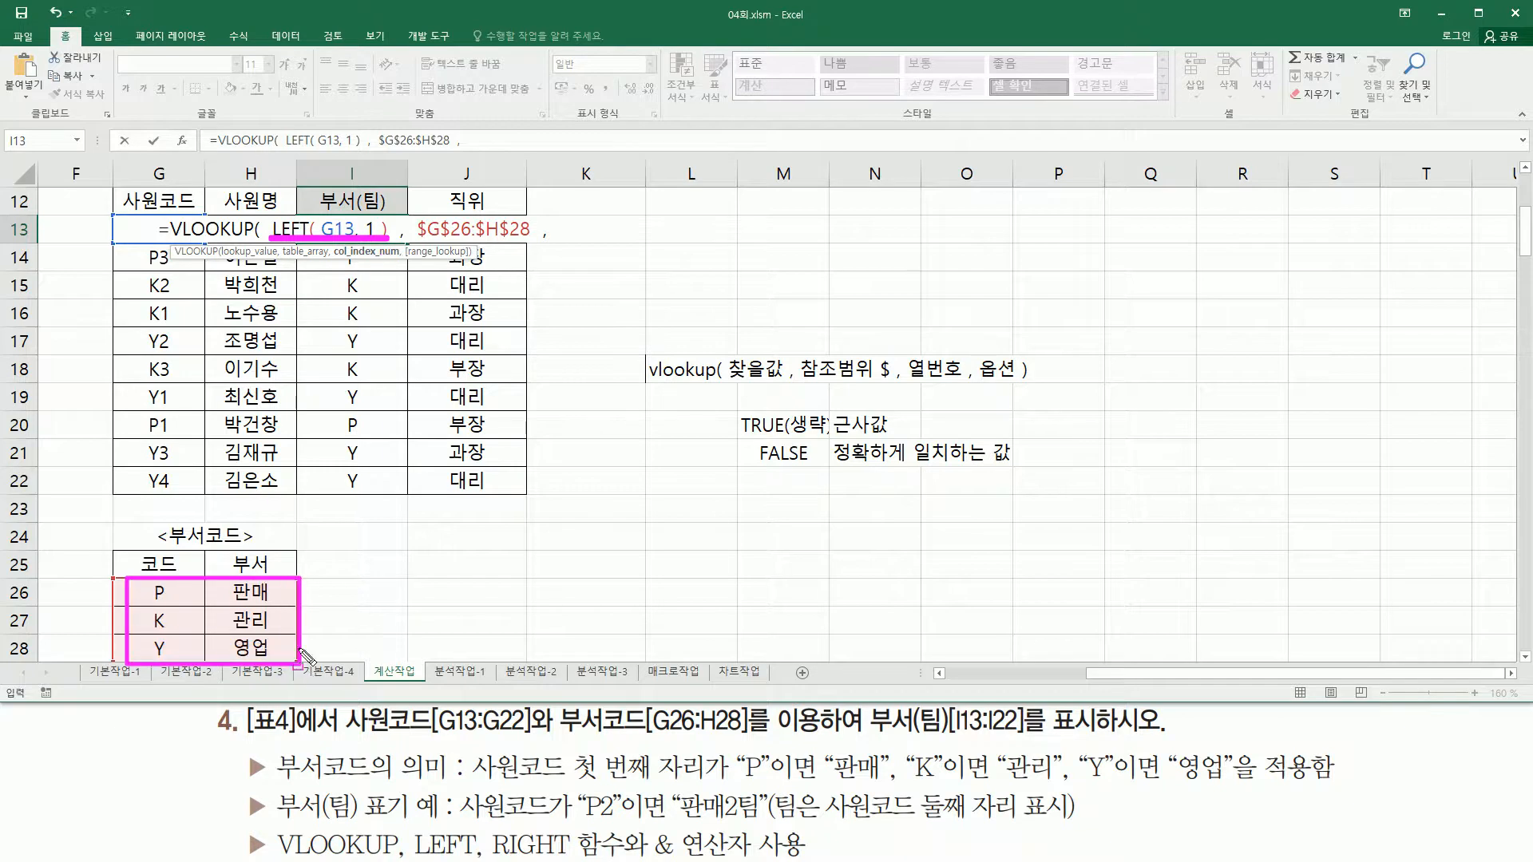
pyautogui.moveTo(254, 534); pyautogui.dragTo(254, 607)
pyautogui.press('Escape')
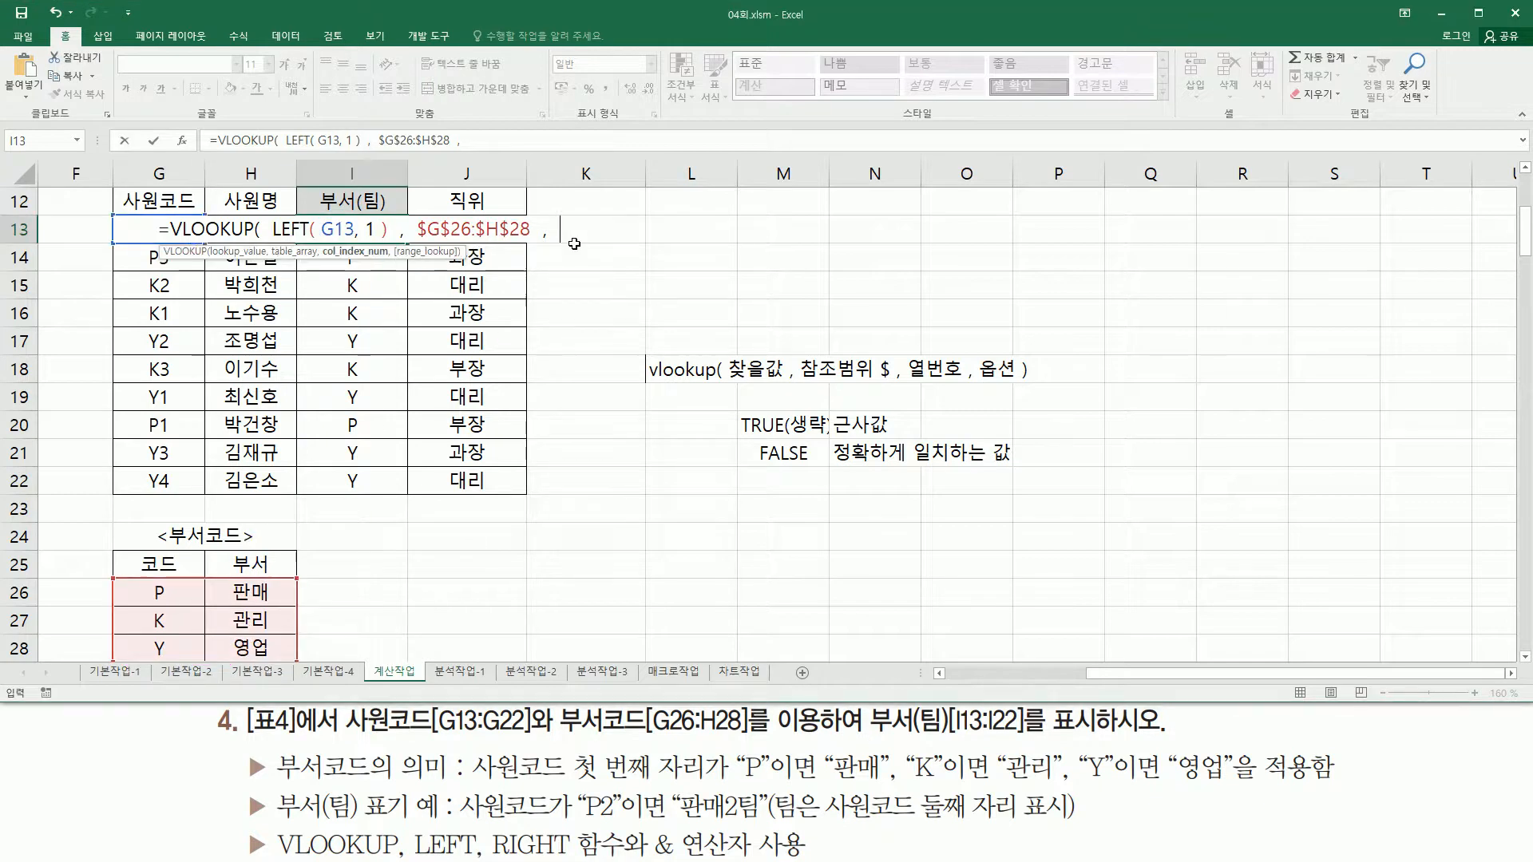
# Step: Complete the VLOOKUP in I13 with column number 2 and the exact-match option FALSE
pyautogui.write('2 ,')
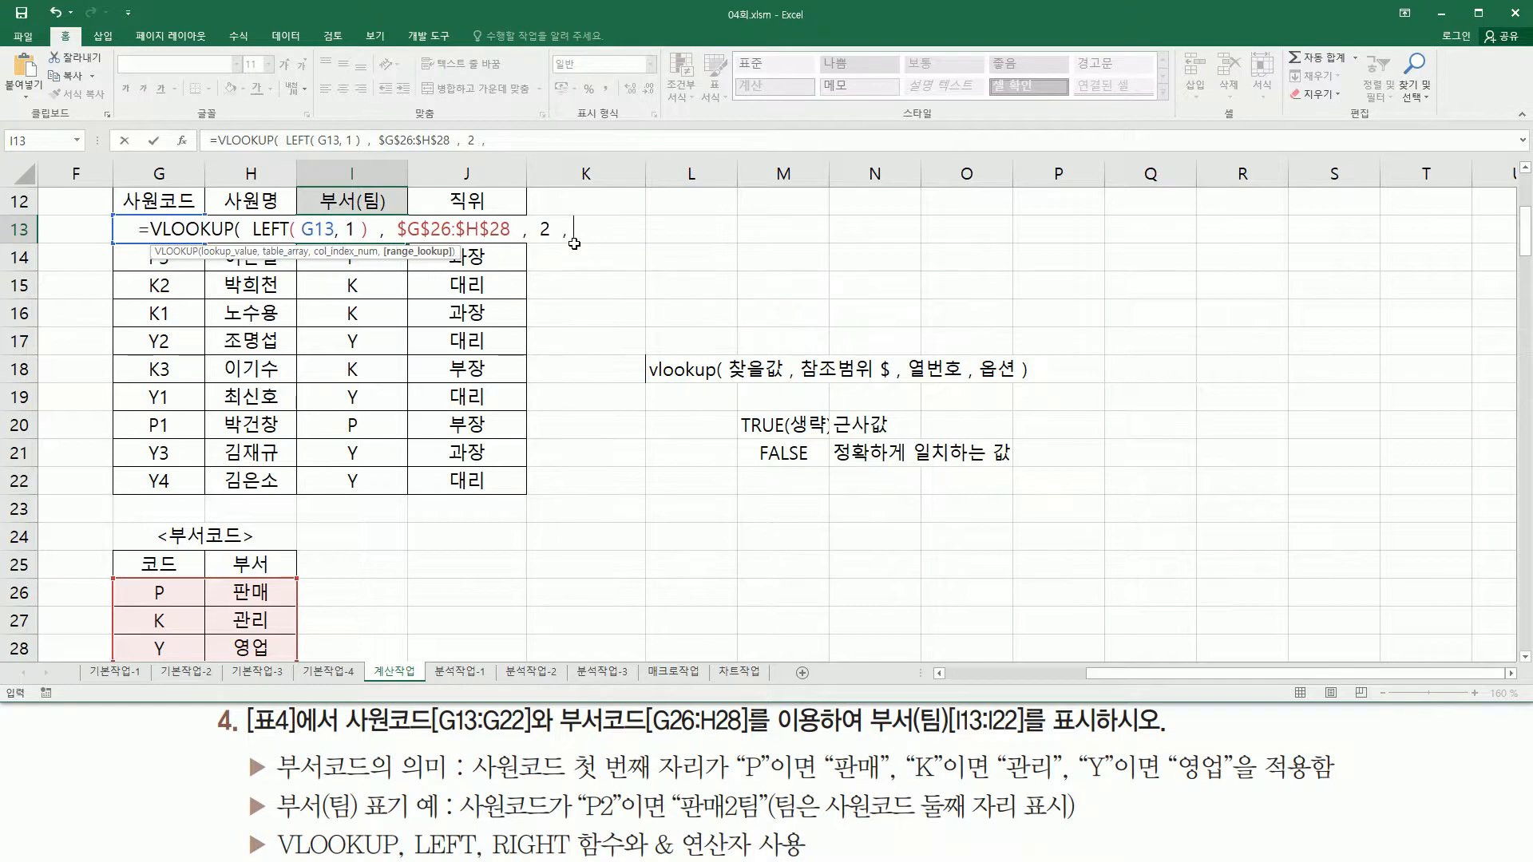
pyautogui.write(' fals')
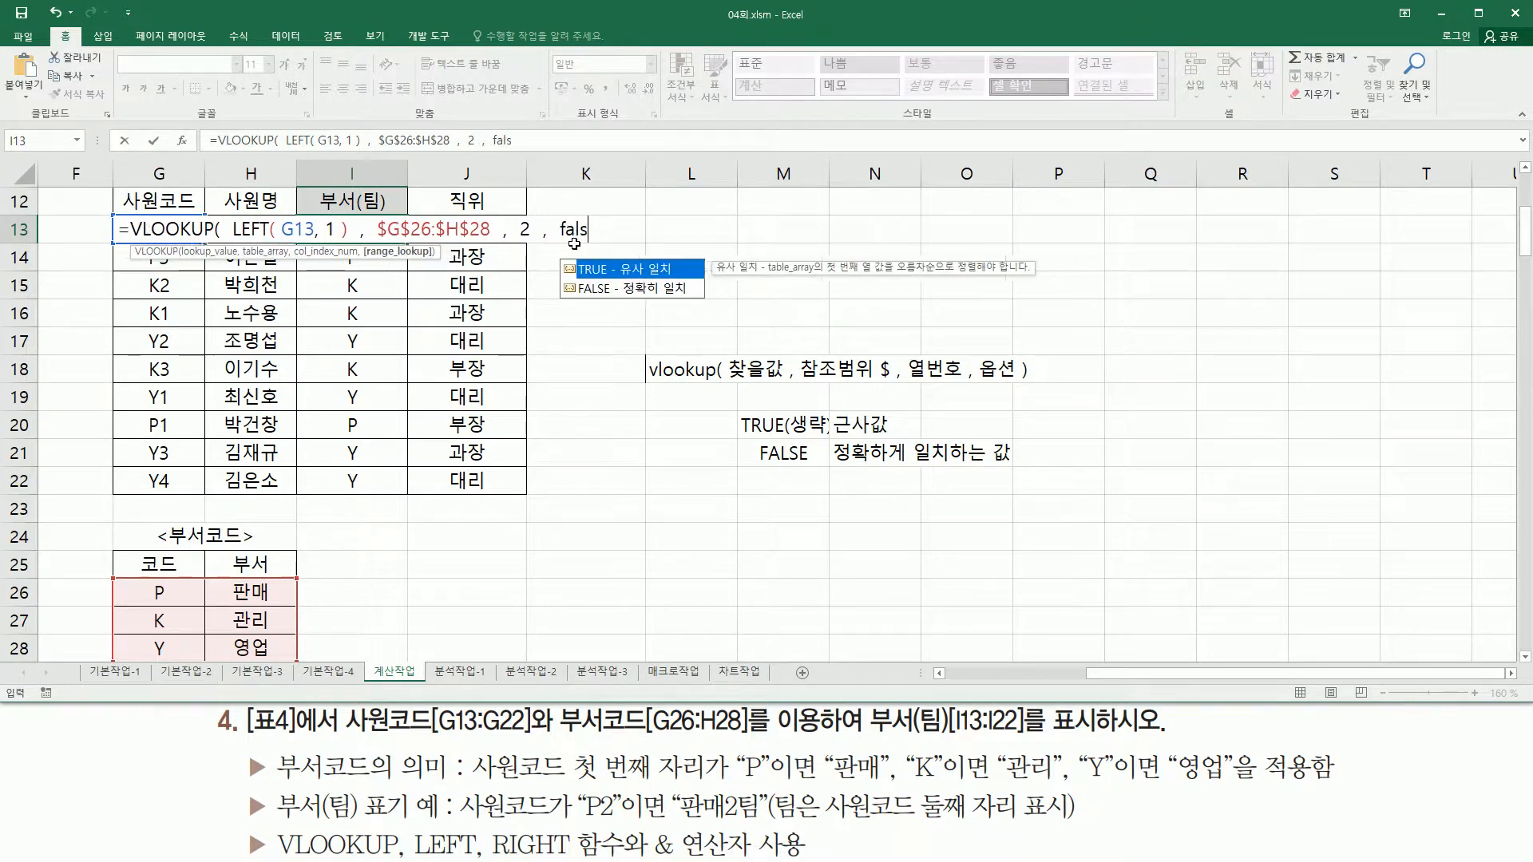
pyautogui.write('e )')
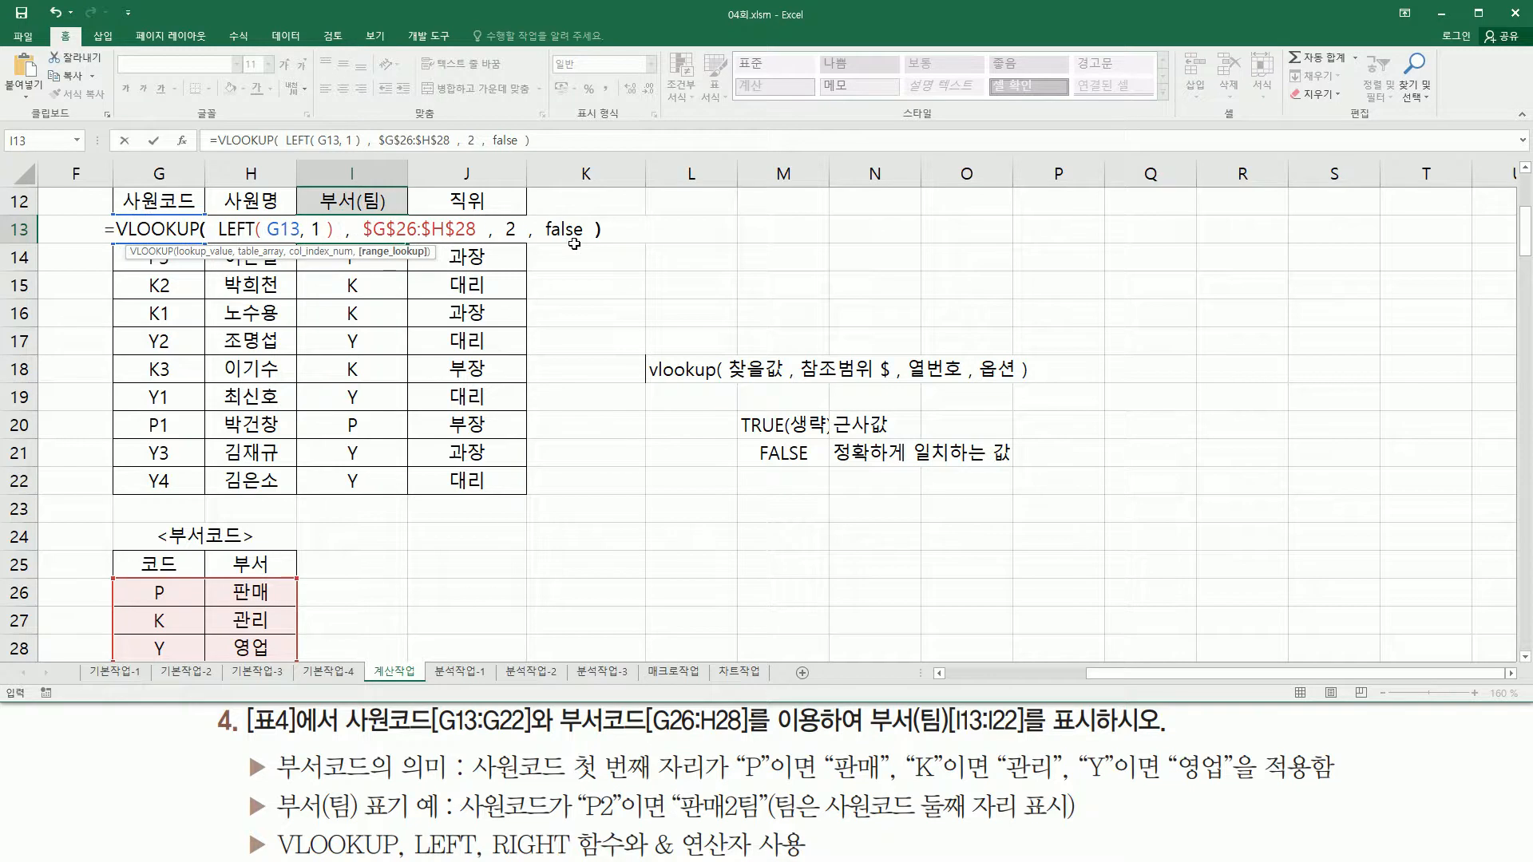
pyautogui.press('Return')
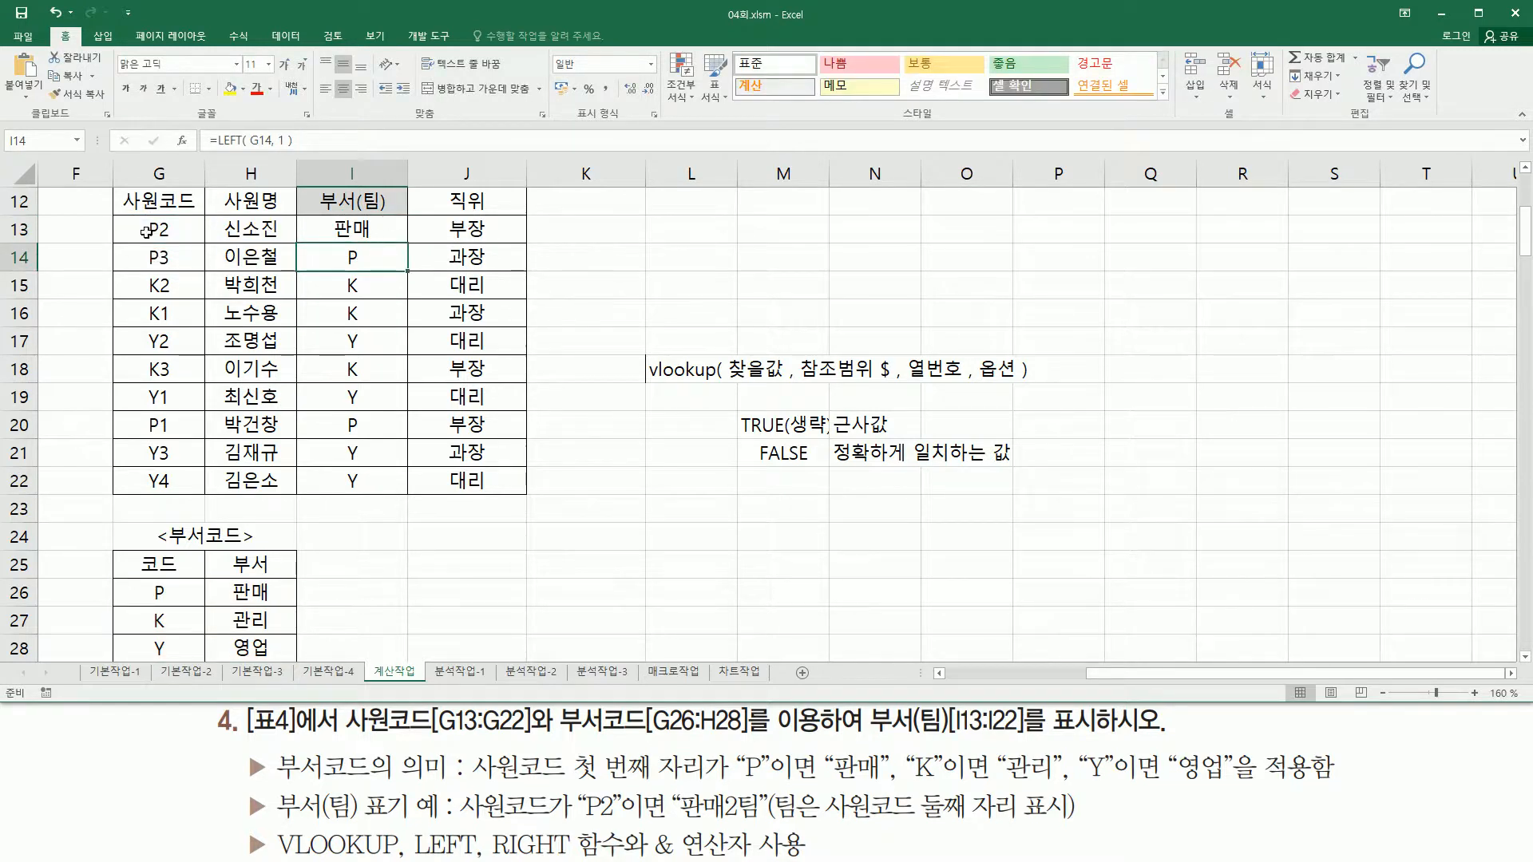
# Step: Fill the VLOOKUP formula from I13 down to I22 and compare the results with the "판매2팀" example and the 사원코드 digits
pyautogui.click(385, 232)
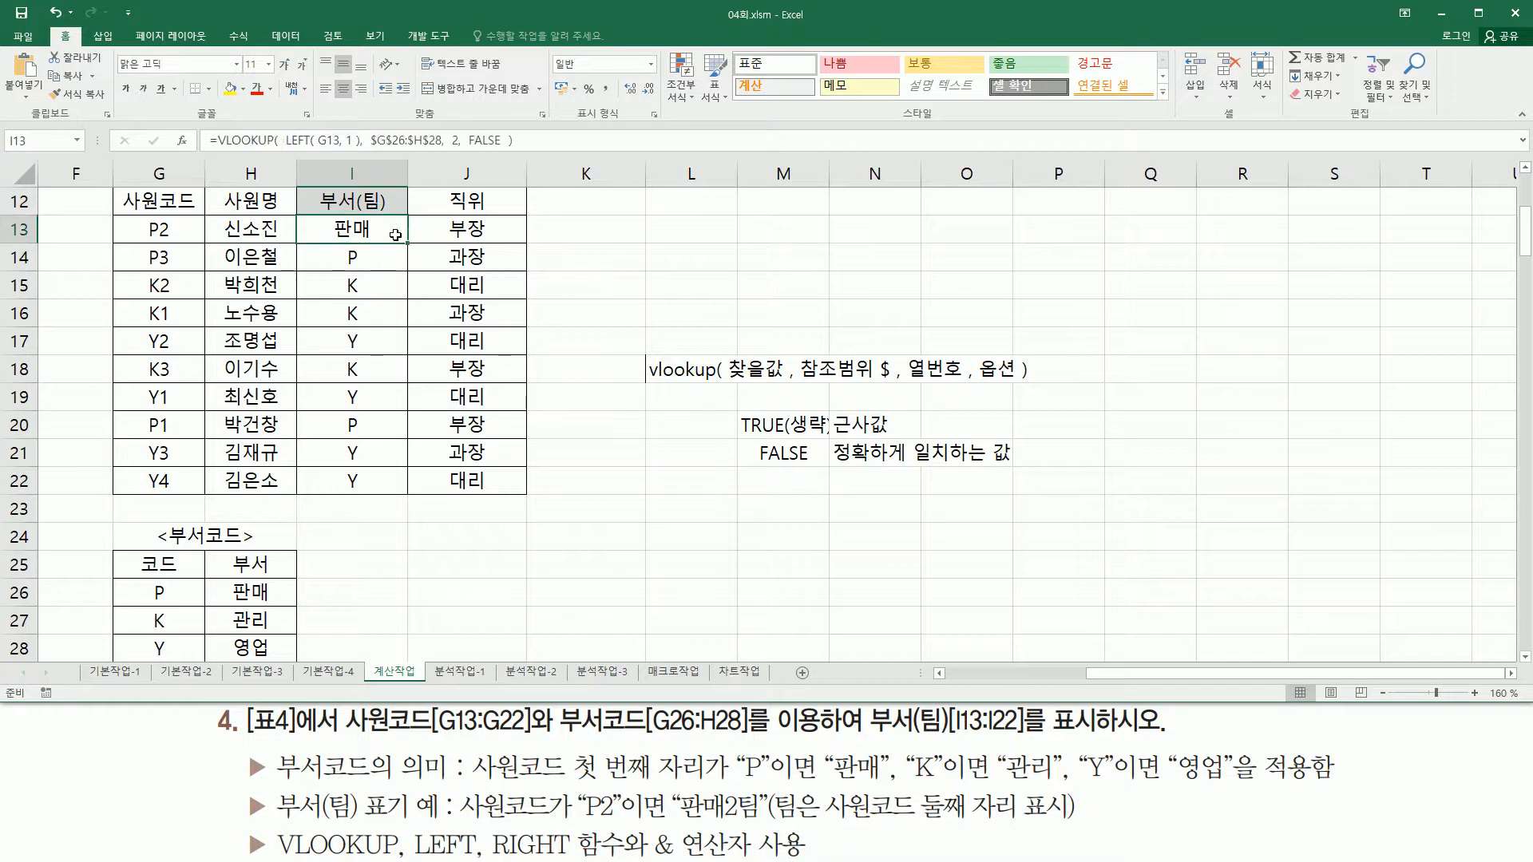
pyautogui.moveTo(408, 242); pyautogui.dragTo(396, 488)
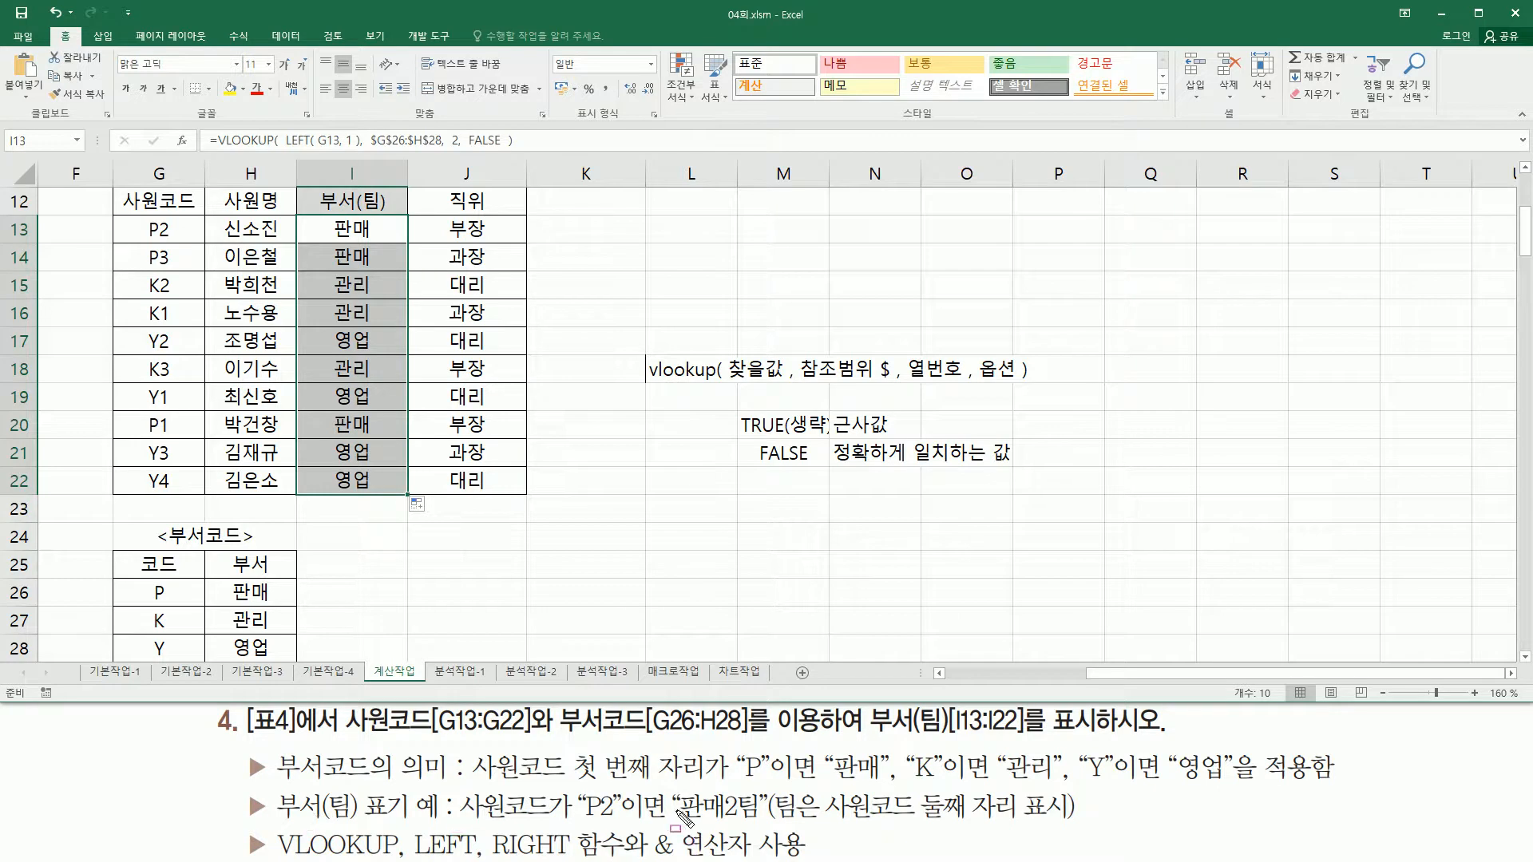
pyautogui.moveTo(677, 820)
pyautogui.mouseDown()
pyautogui.moveTo(717, 821)
pyautogui.moveTo(703, 787)
pyautogui.moveTo(735, 795)
pyautogui.mouseUp()
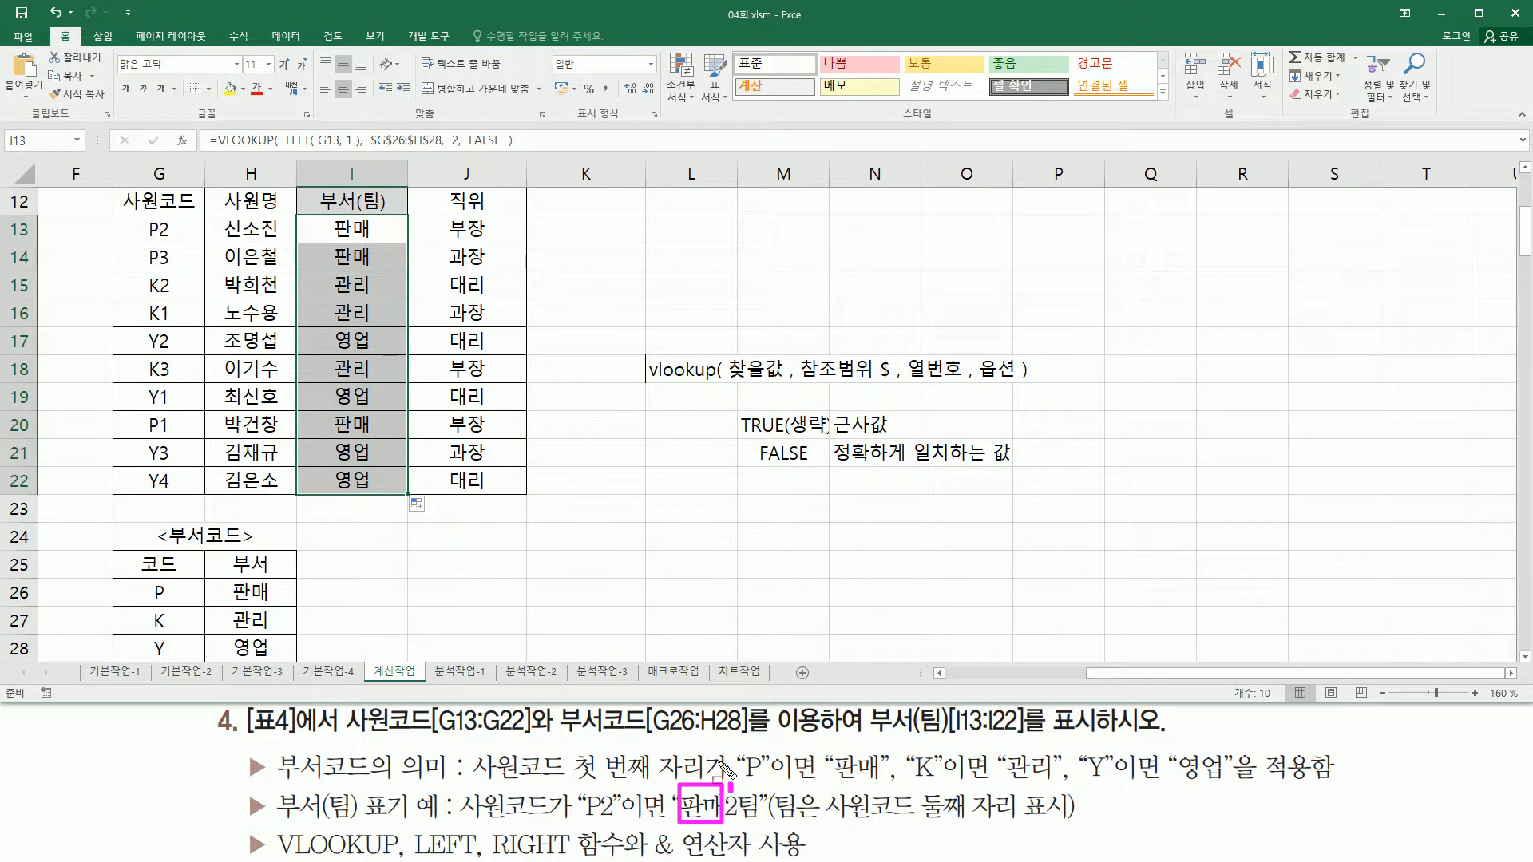
pyautogui.moveTo(157, 216); pyautogui.dragTo(176, 495)
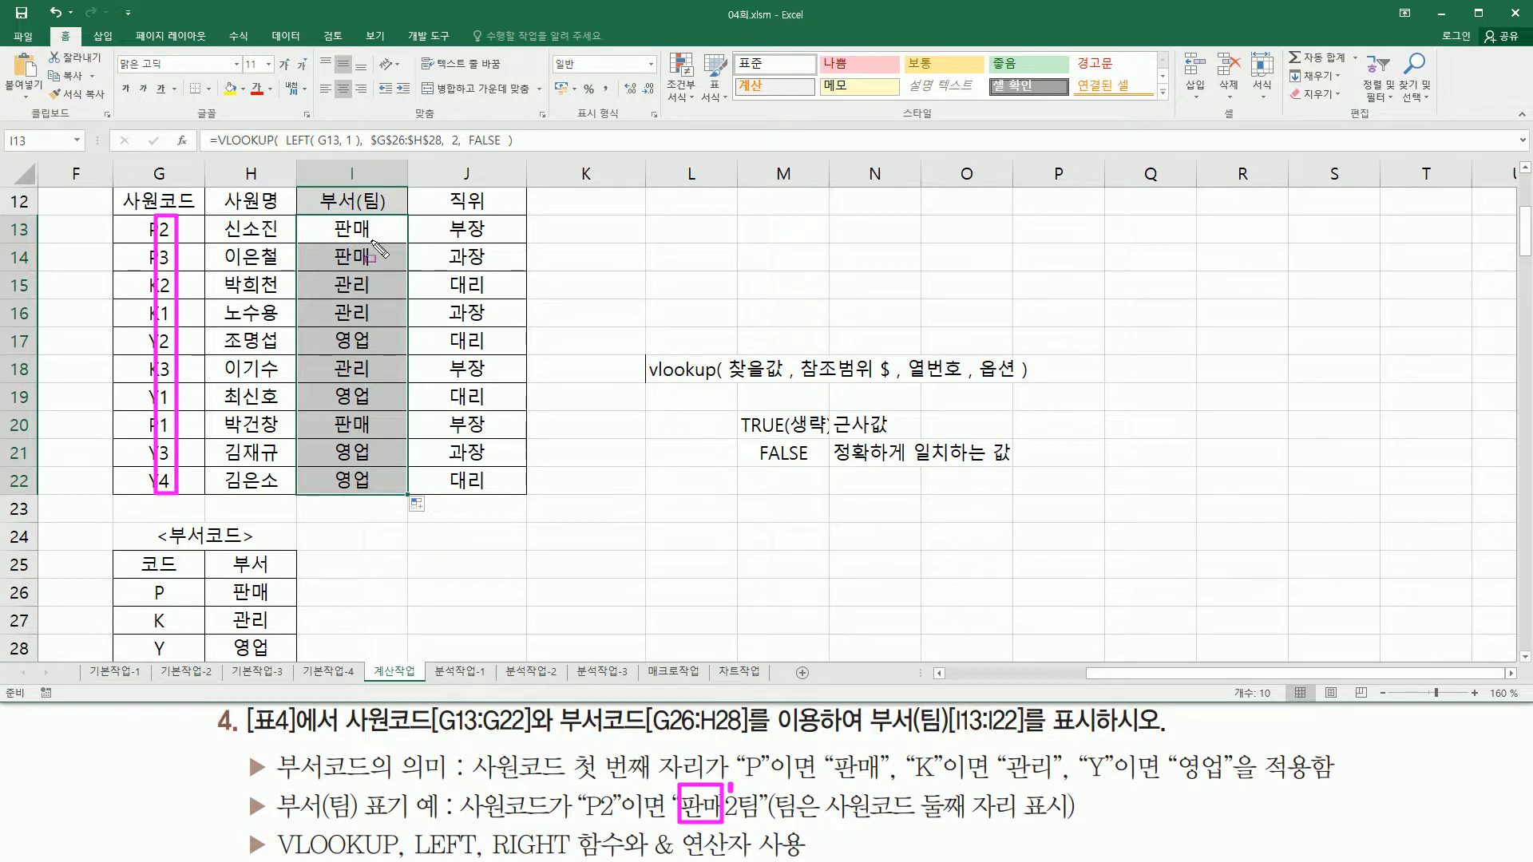
pyautogui.press('Escape')
# Step: Append & RIGHT( G13, 1 ) to the VLOOKUP formula in I13 to add the 사원코드 digit
pyautogui.doubleClick(342, 228)
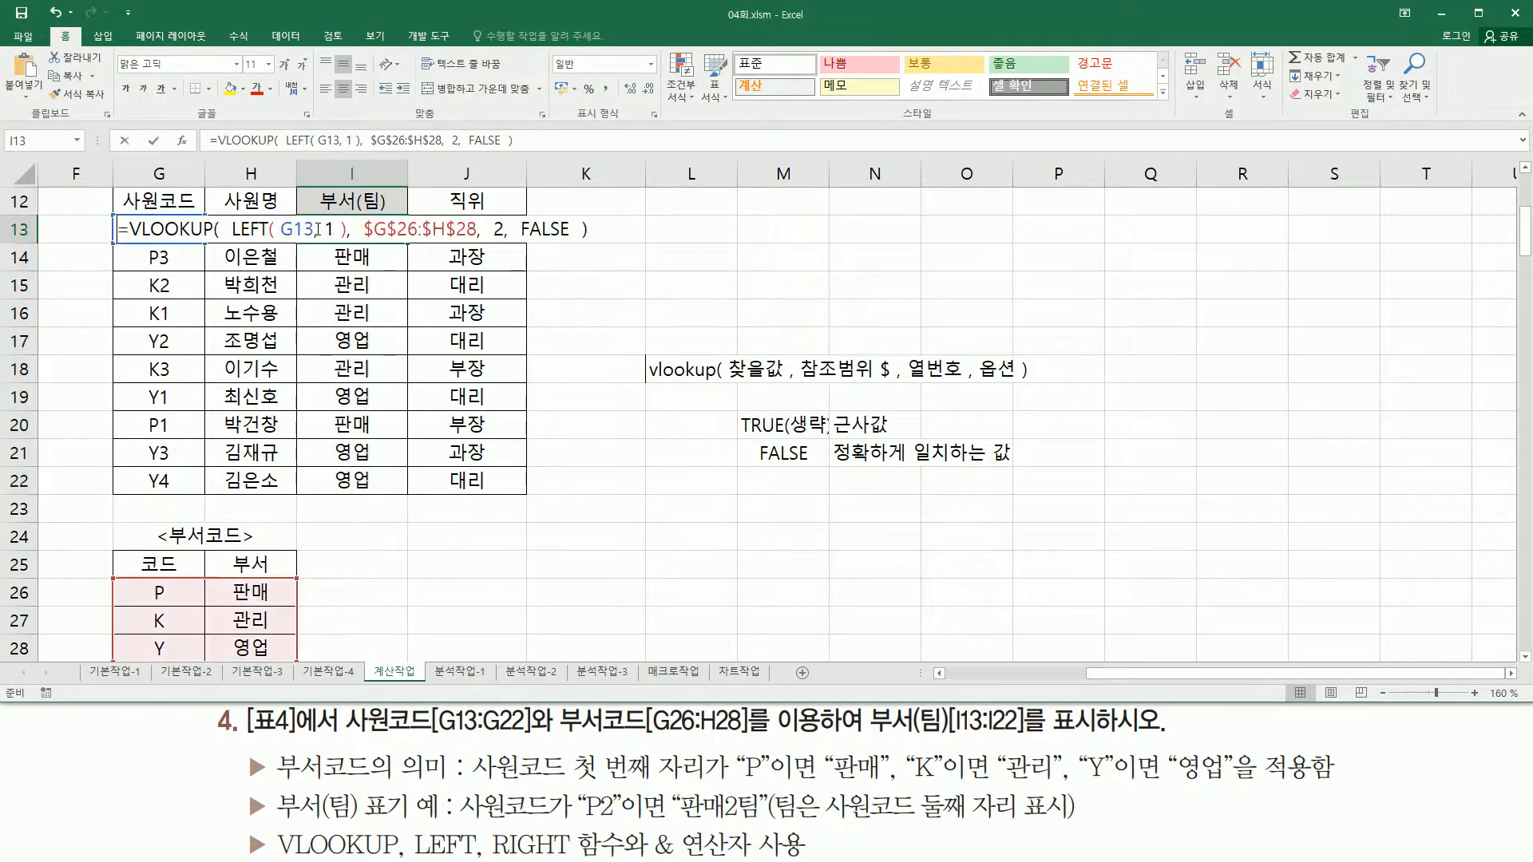
pyautogui.click(135, 232)
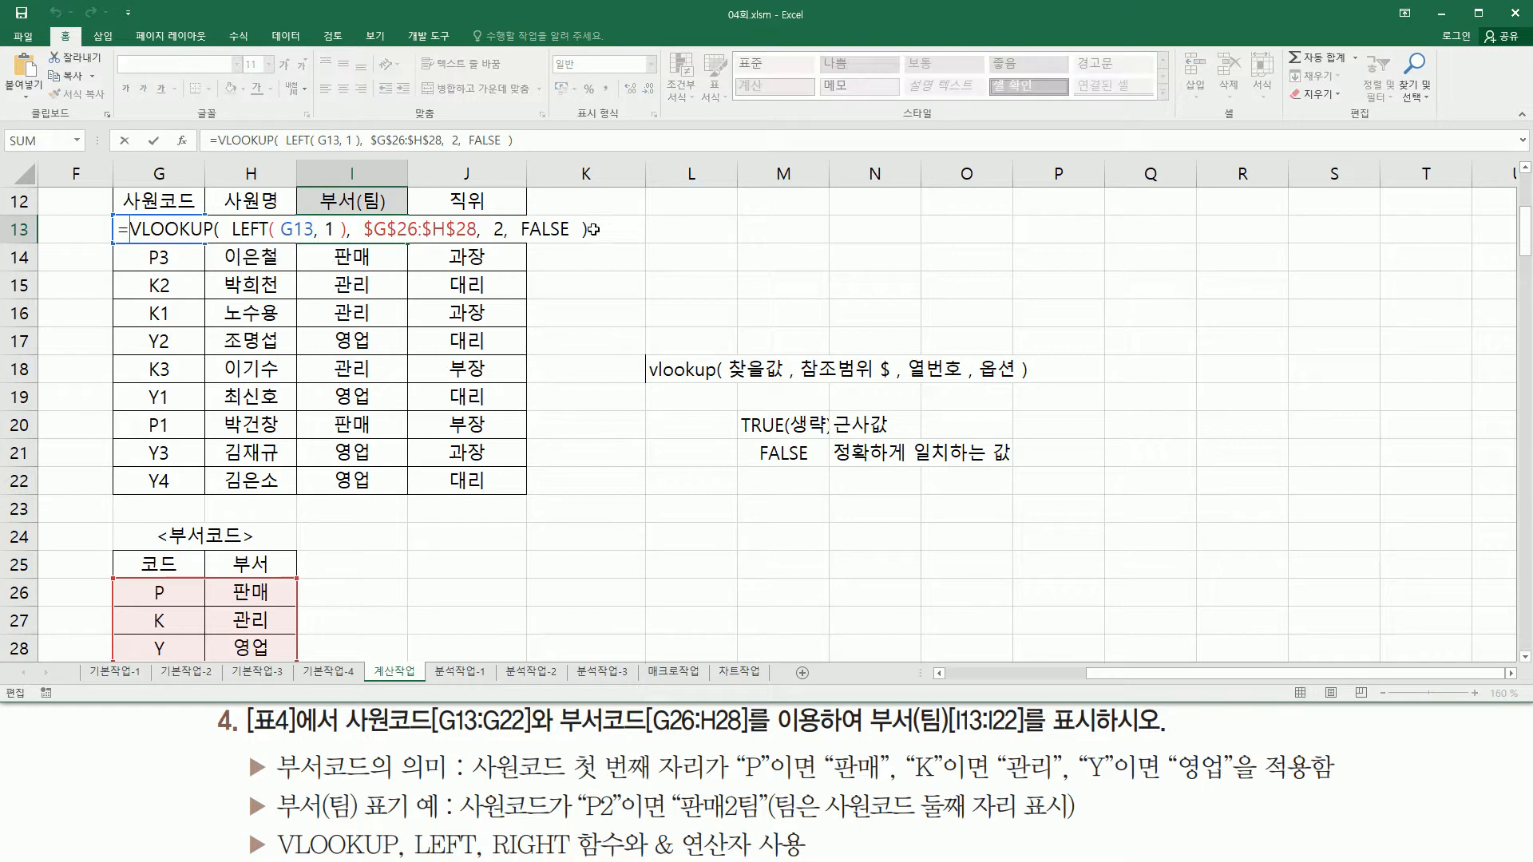
pyautogui.click(586, 230)
pyautogui.write('&')
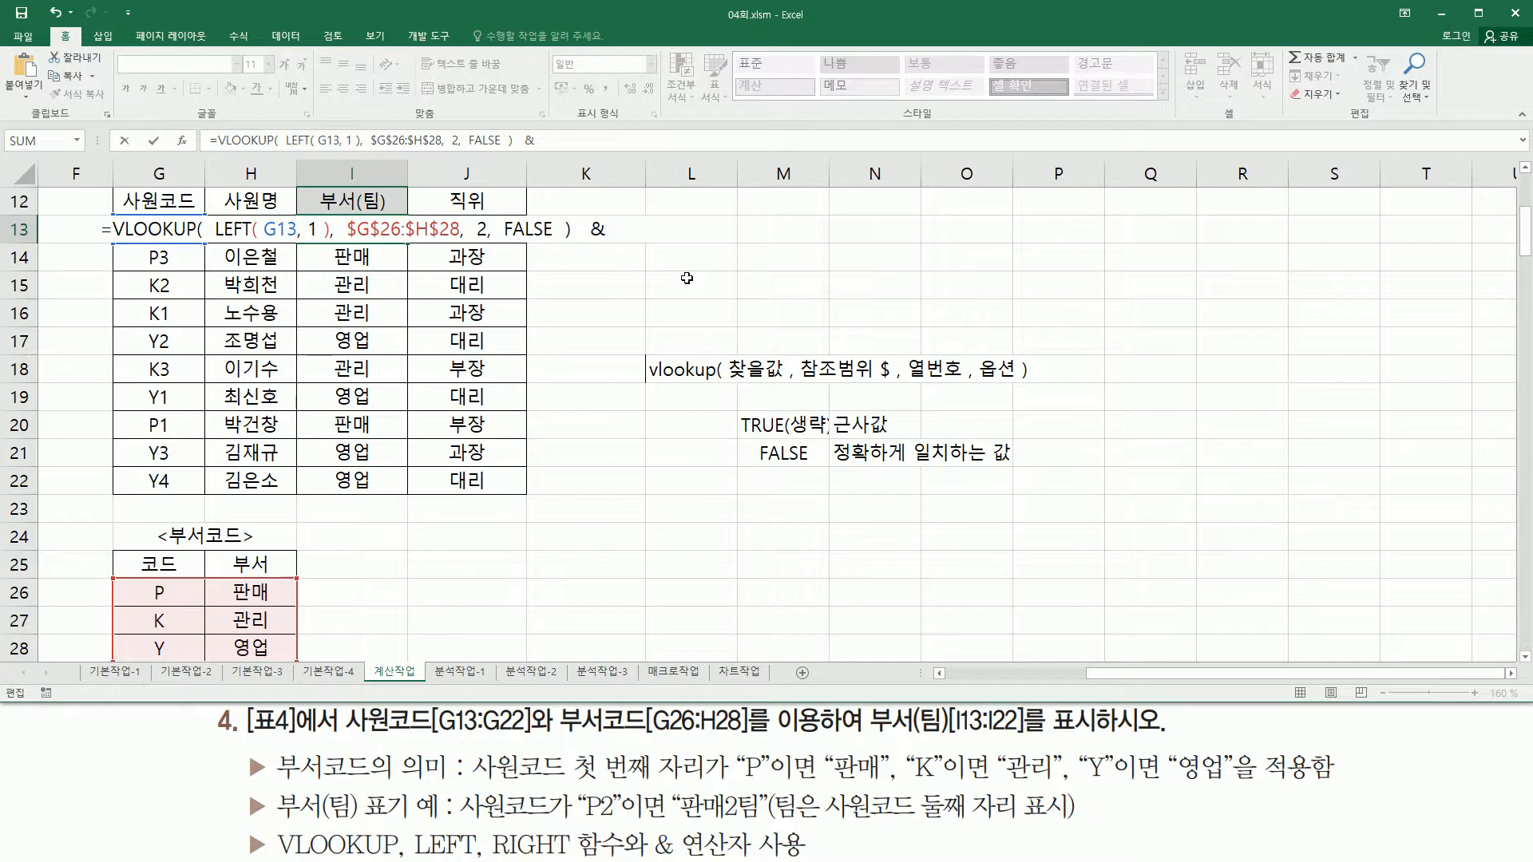
pyautogui.write('  ri')
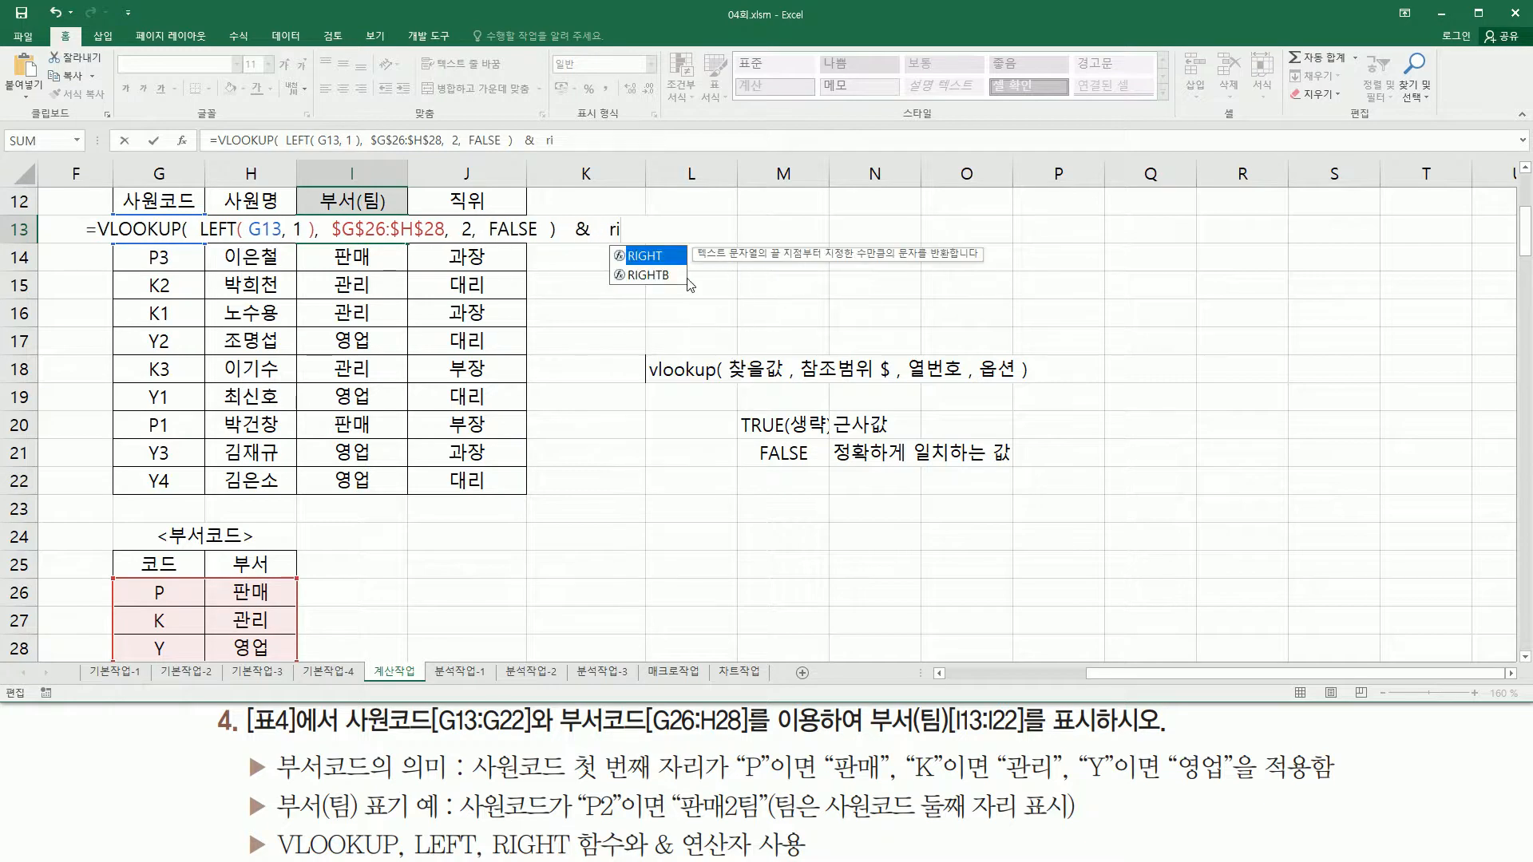
pyautogui.press('Tab')
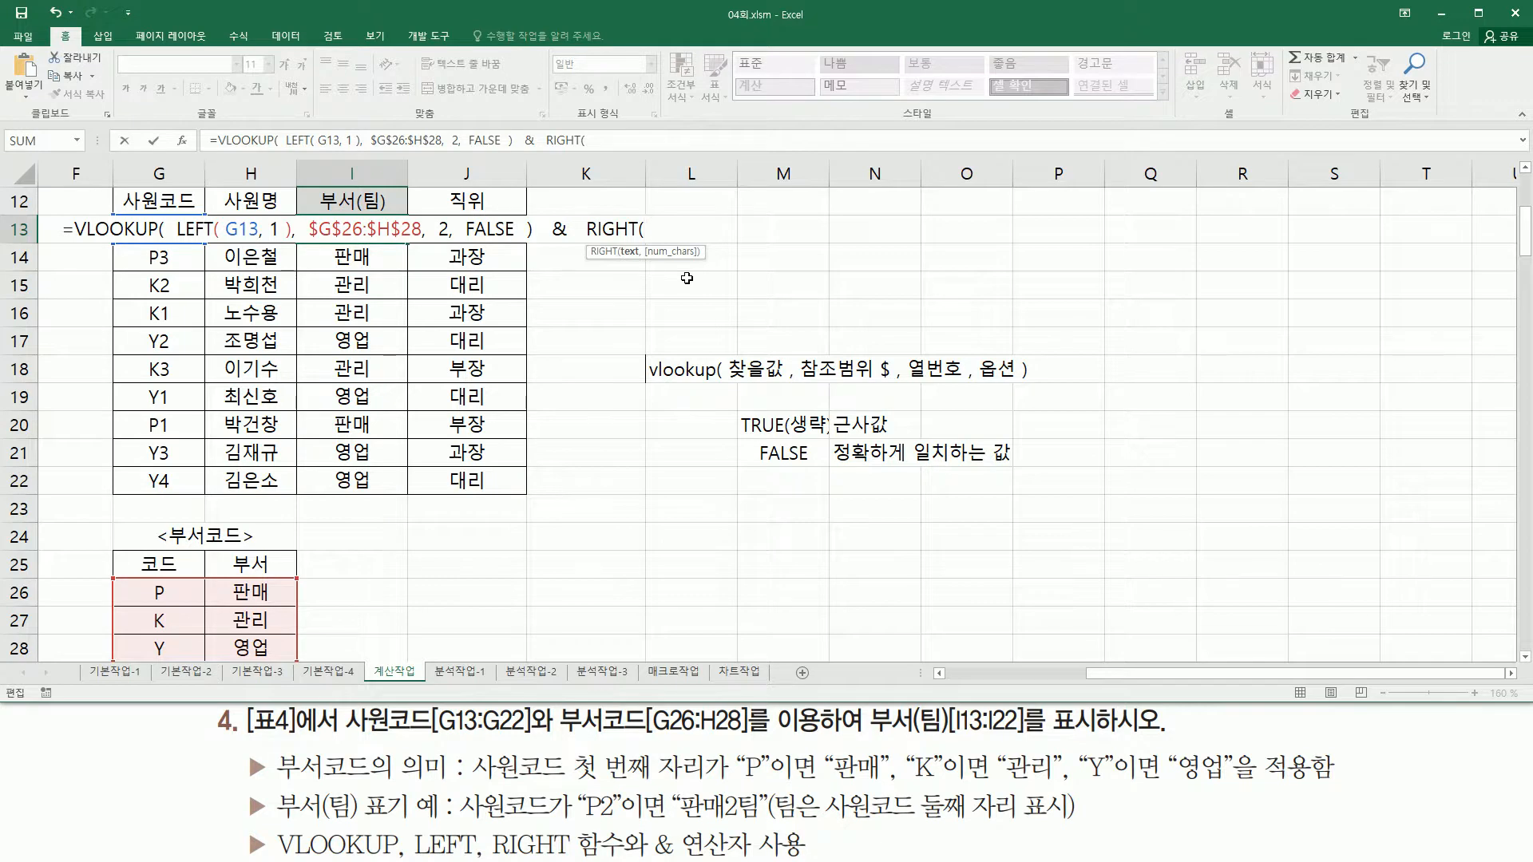
pyautogui.press('Left')
pyautogui.press('Left')
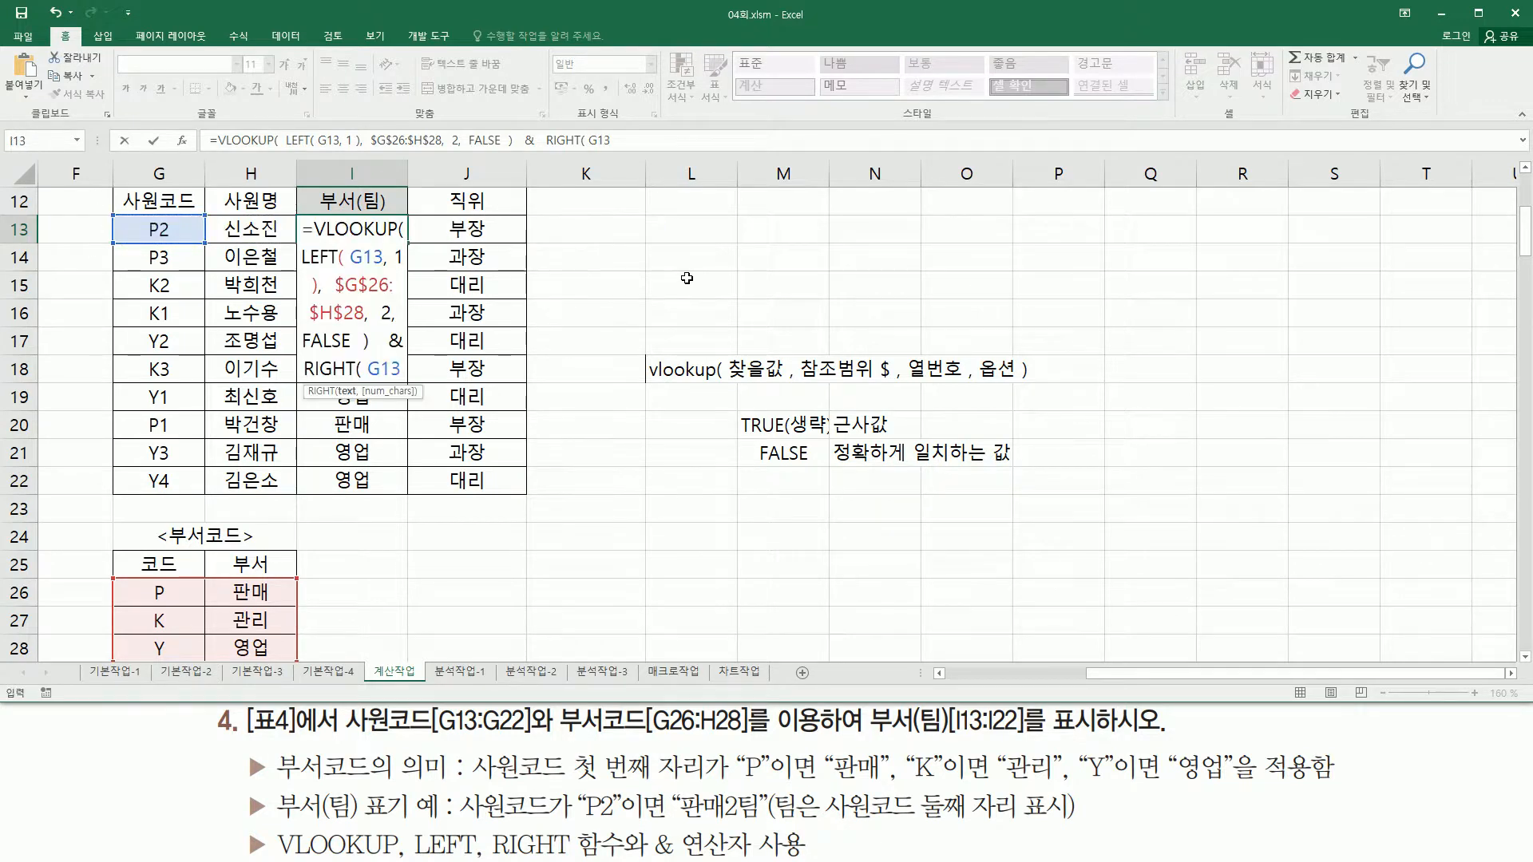
pyautogui.write(', 1 ')
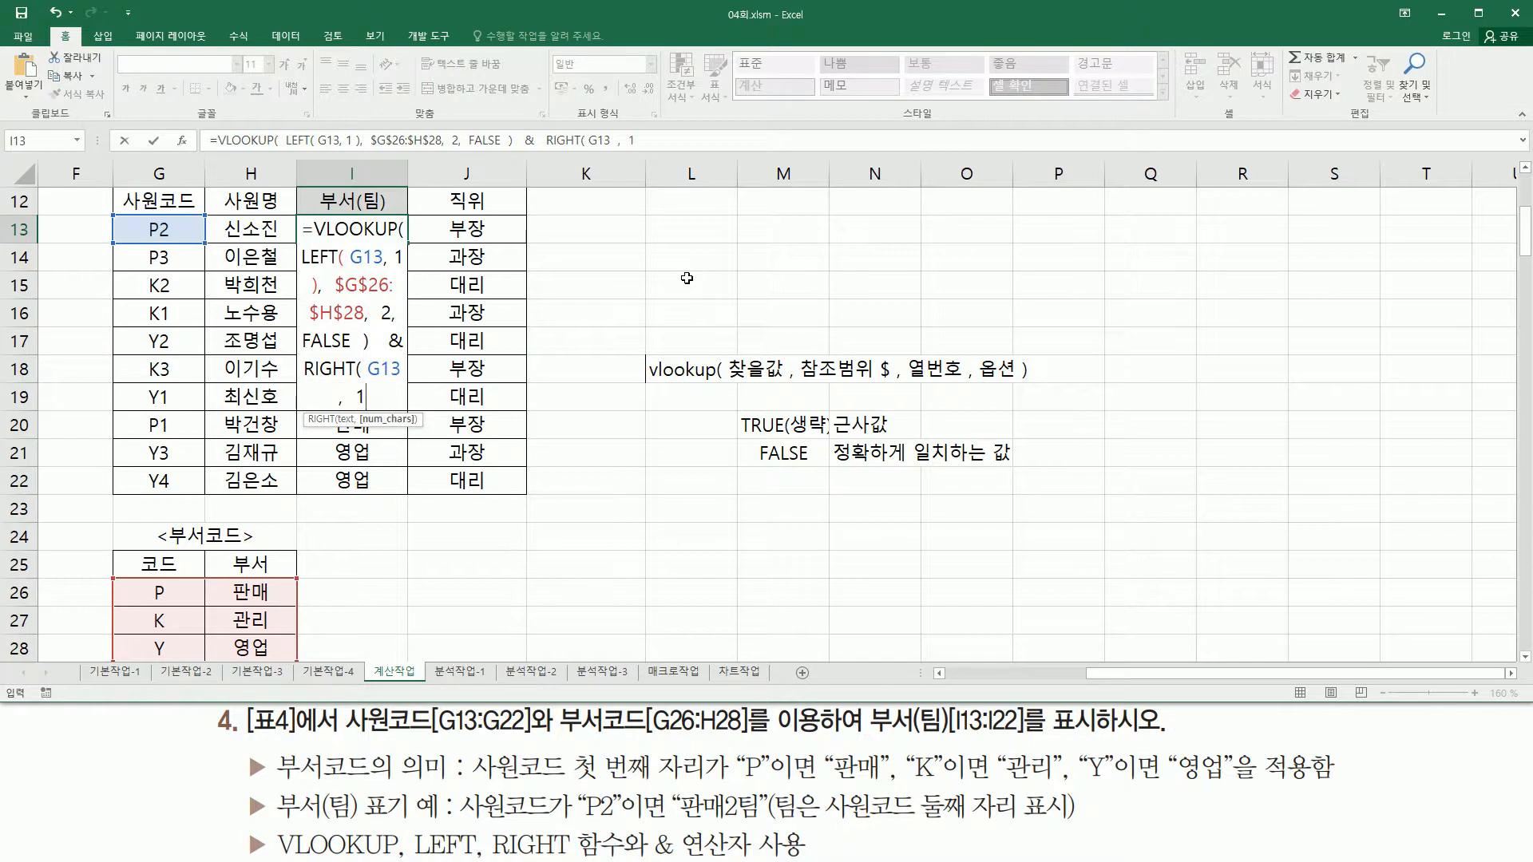
pyautogui.write(')')
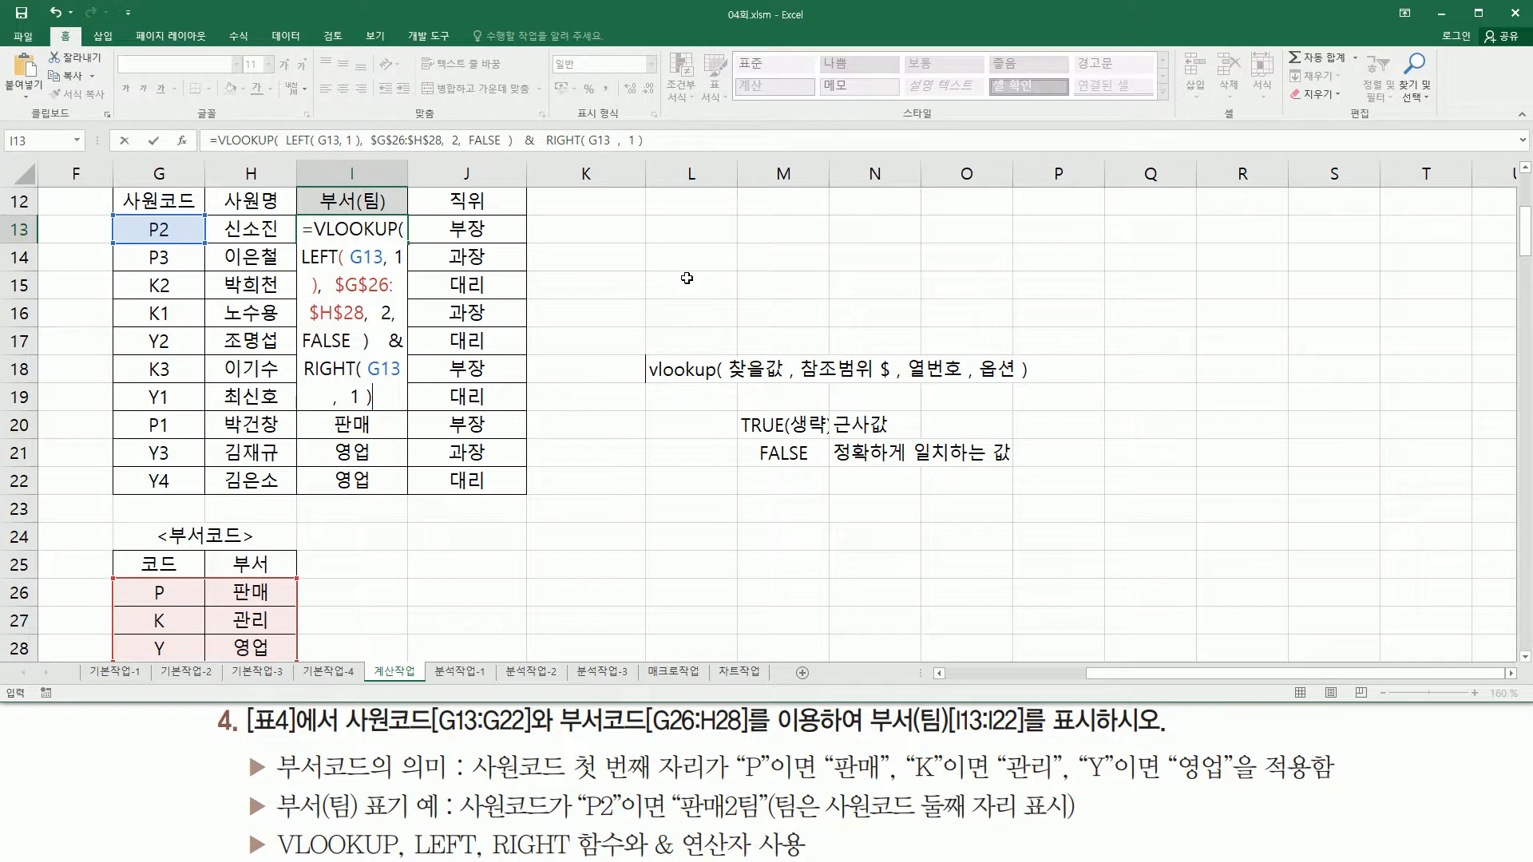
pyautogui.press('Return')
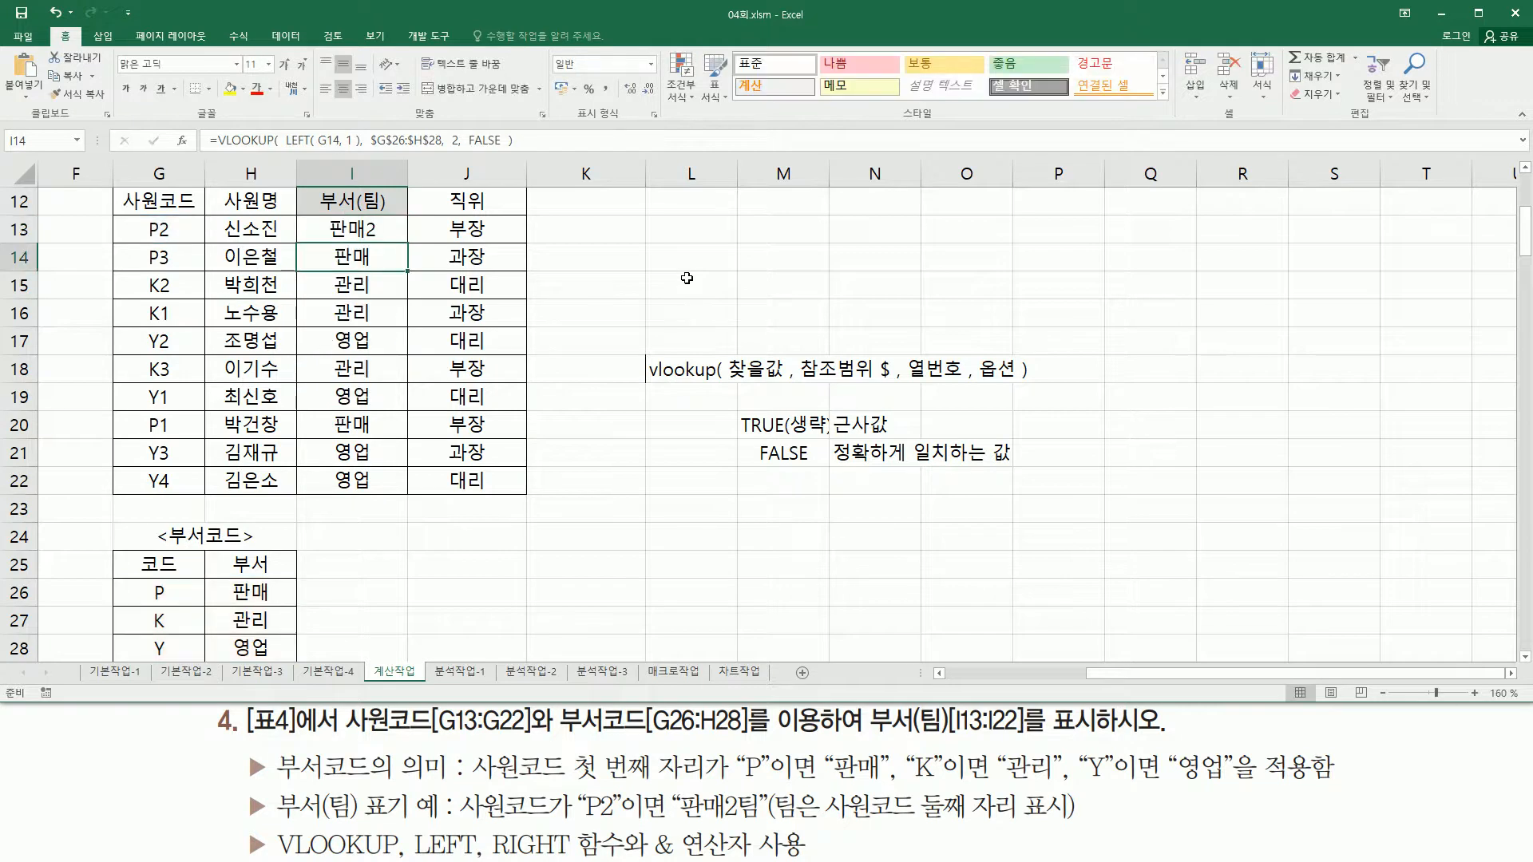
# Step: Fill the combined VLOOKUP and RIGHT formula from I13 down to I22
pyautogui.click(369, 230)
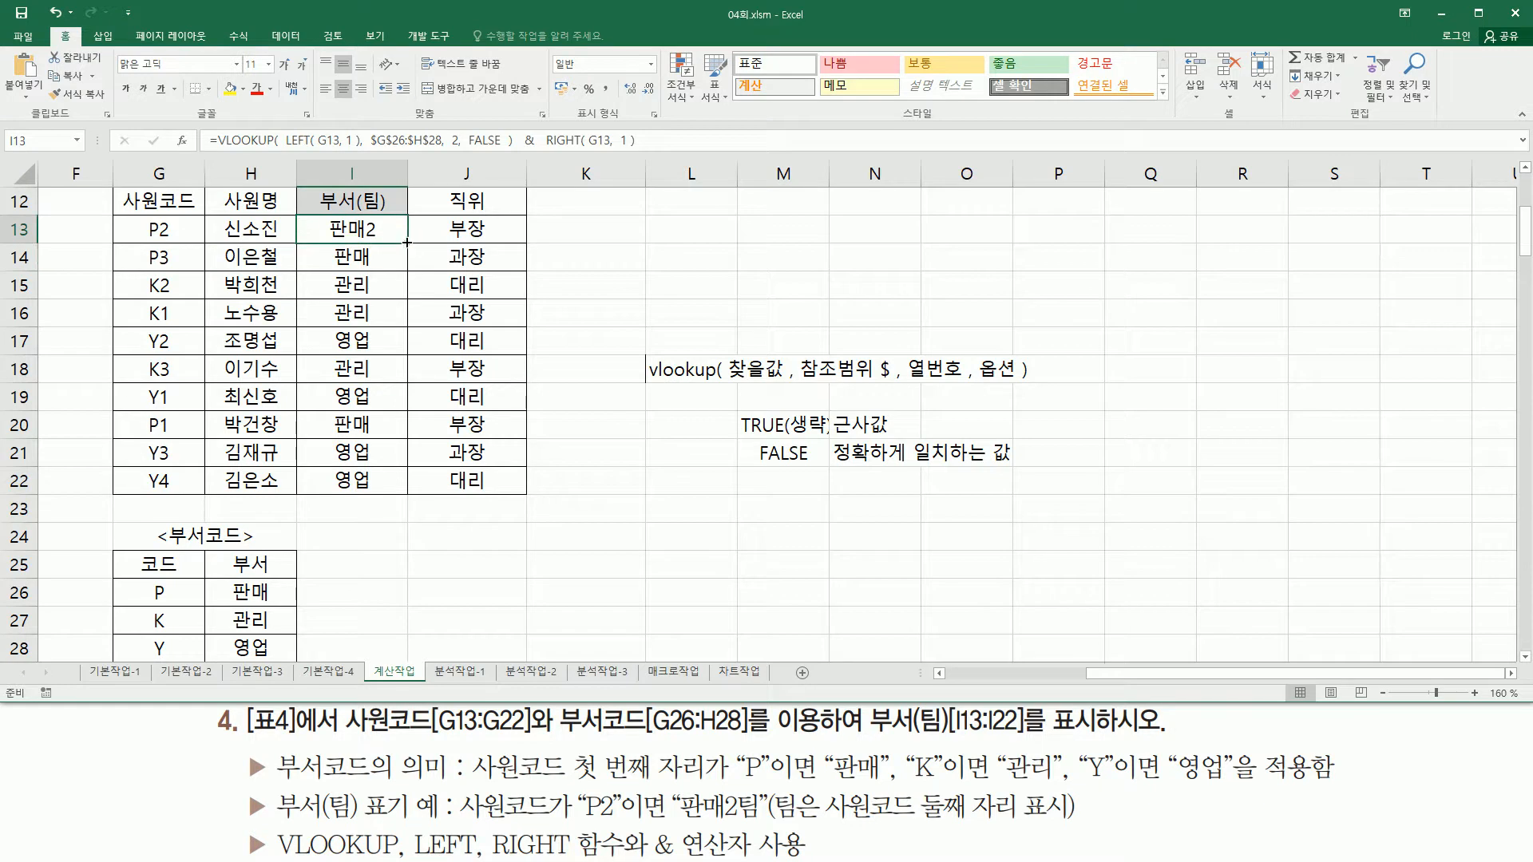
pyautogui.moveTo(407, 242); pyautogui.dragTo(409, 492)
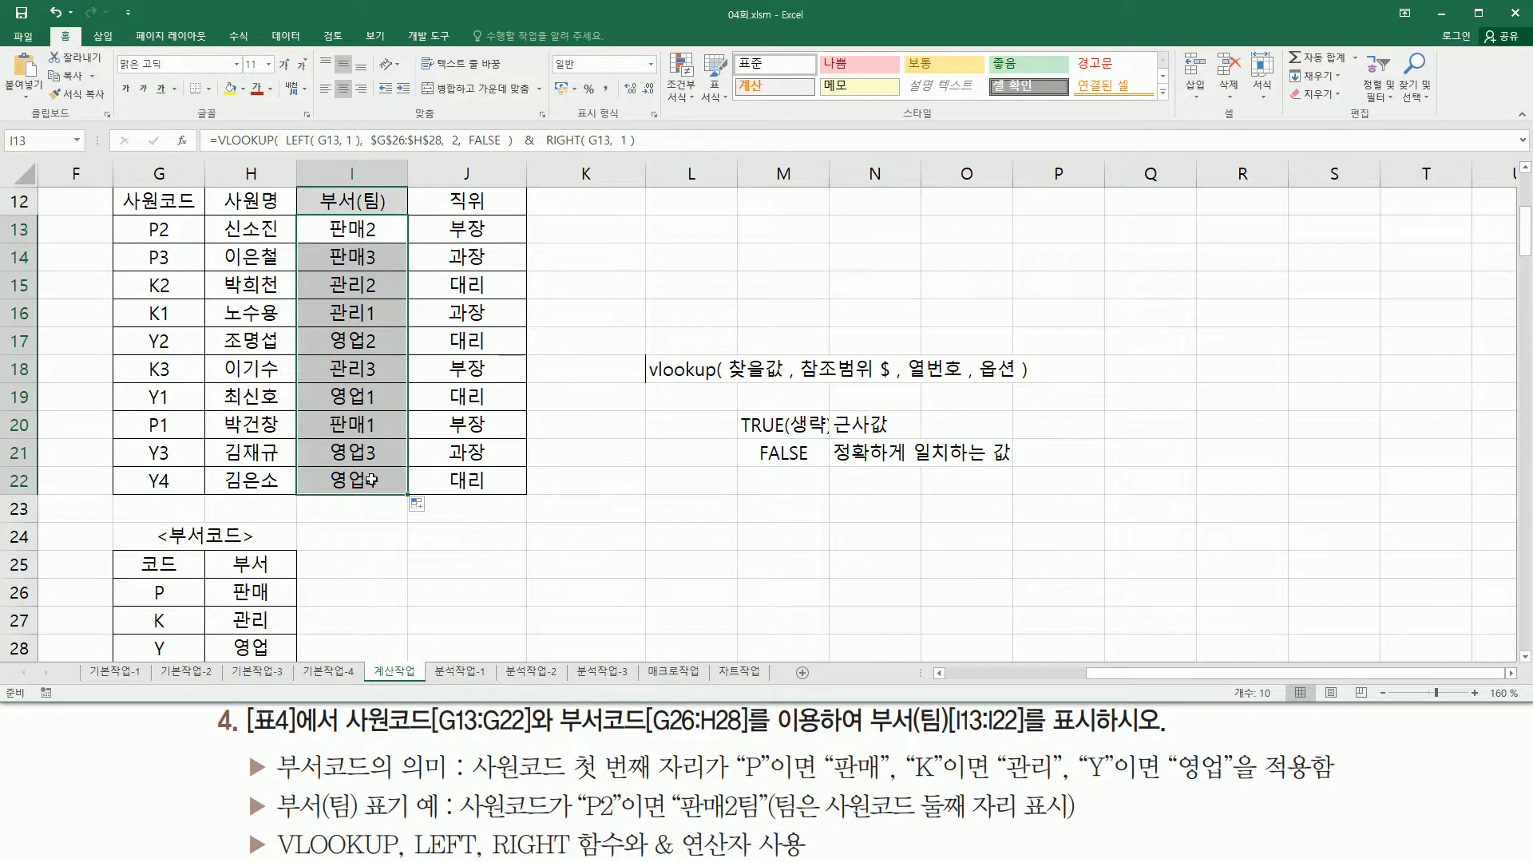
pyautogui.click(386, 228)
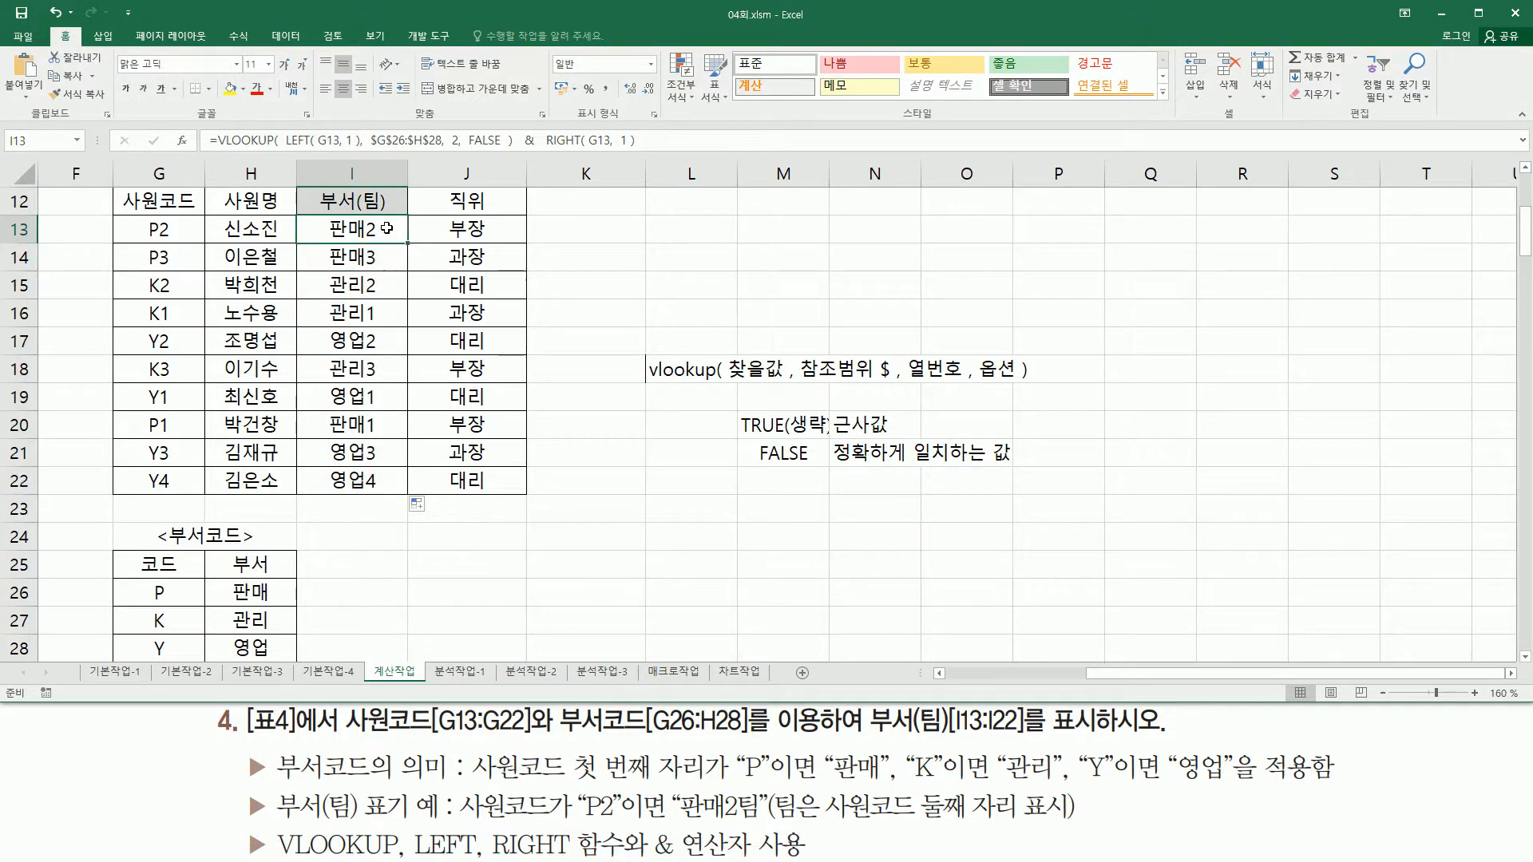
# Step: Append & "팀" to the VLOOKUP and RIGHT formula in I13 and fill it down to I22
pyautogui.moveTo(736, 827); pyautogui.dragTo(761, 827)
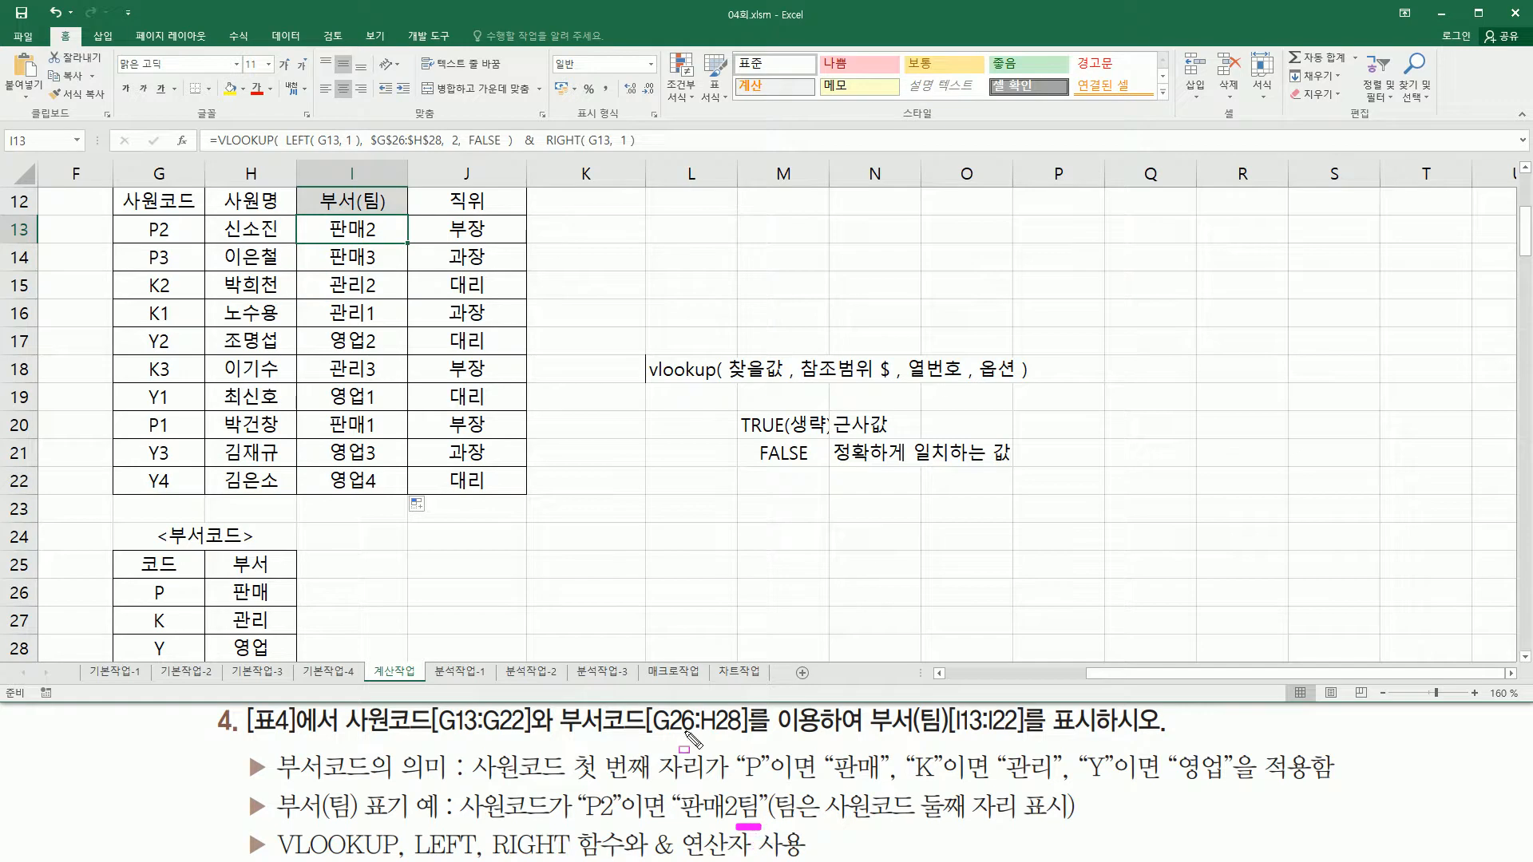
pyautogui.doubleClick(373, 227)
pyautogui.write('&')
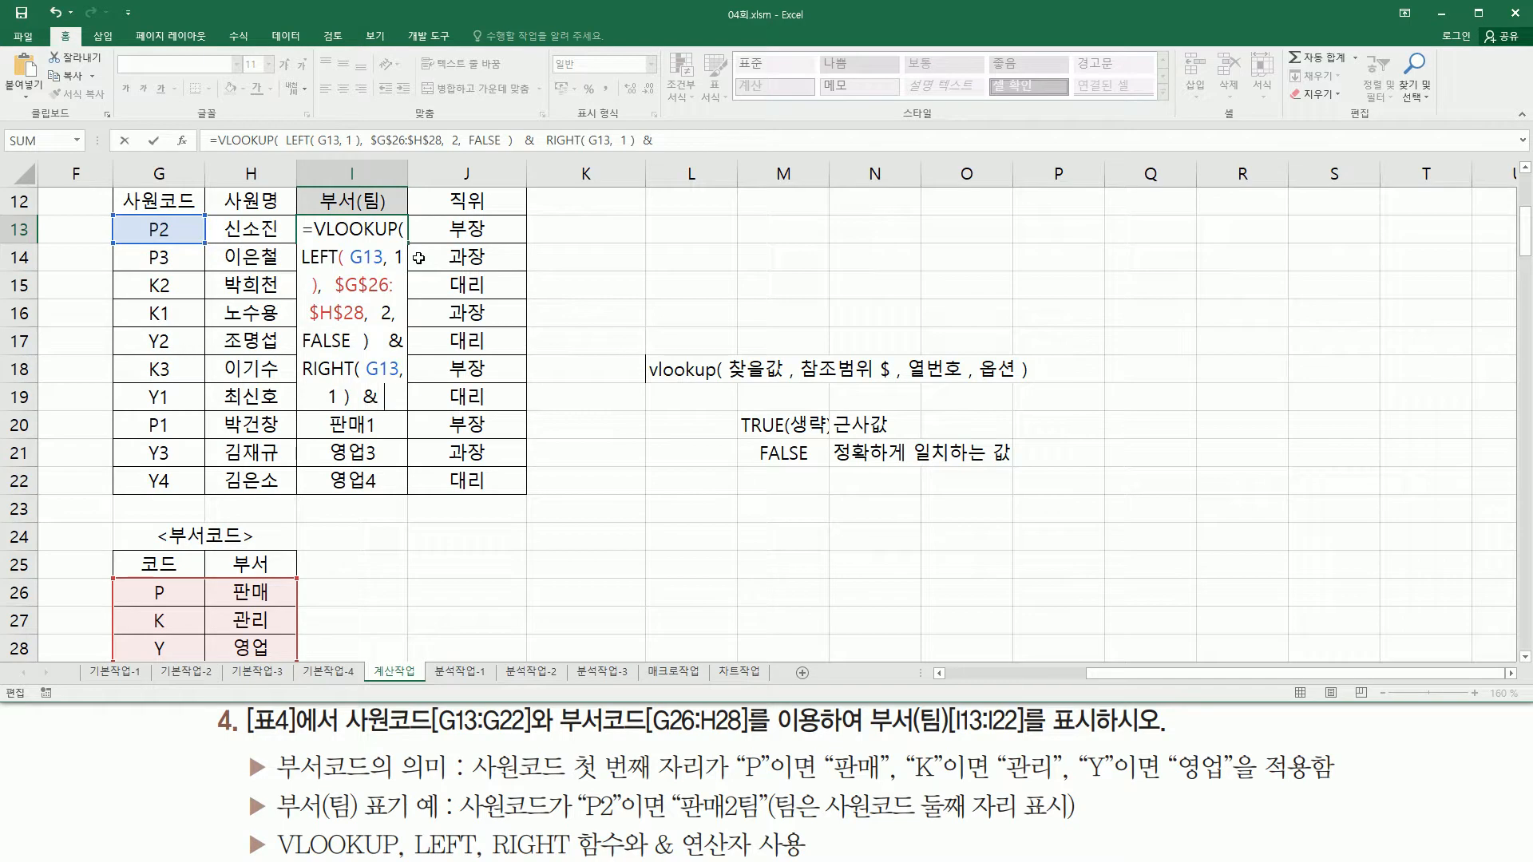
pyautogui.write(' "')
pyautogui.write('티')
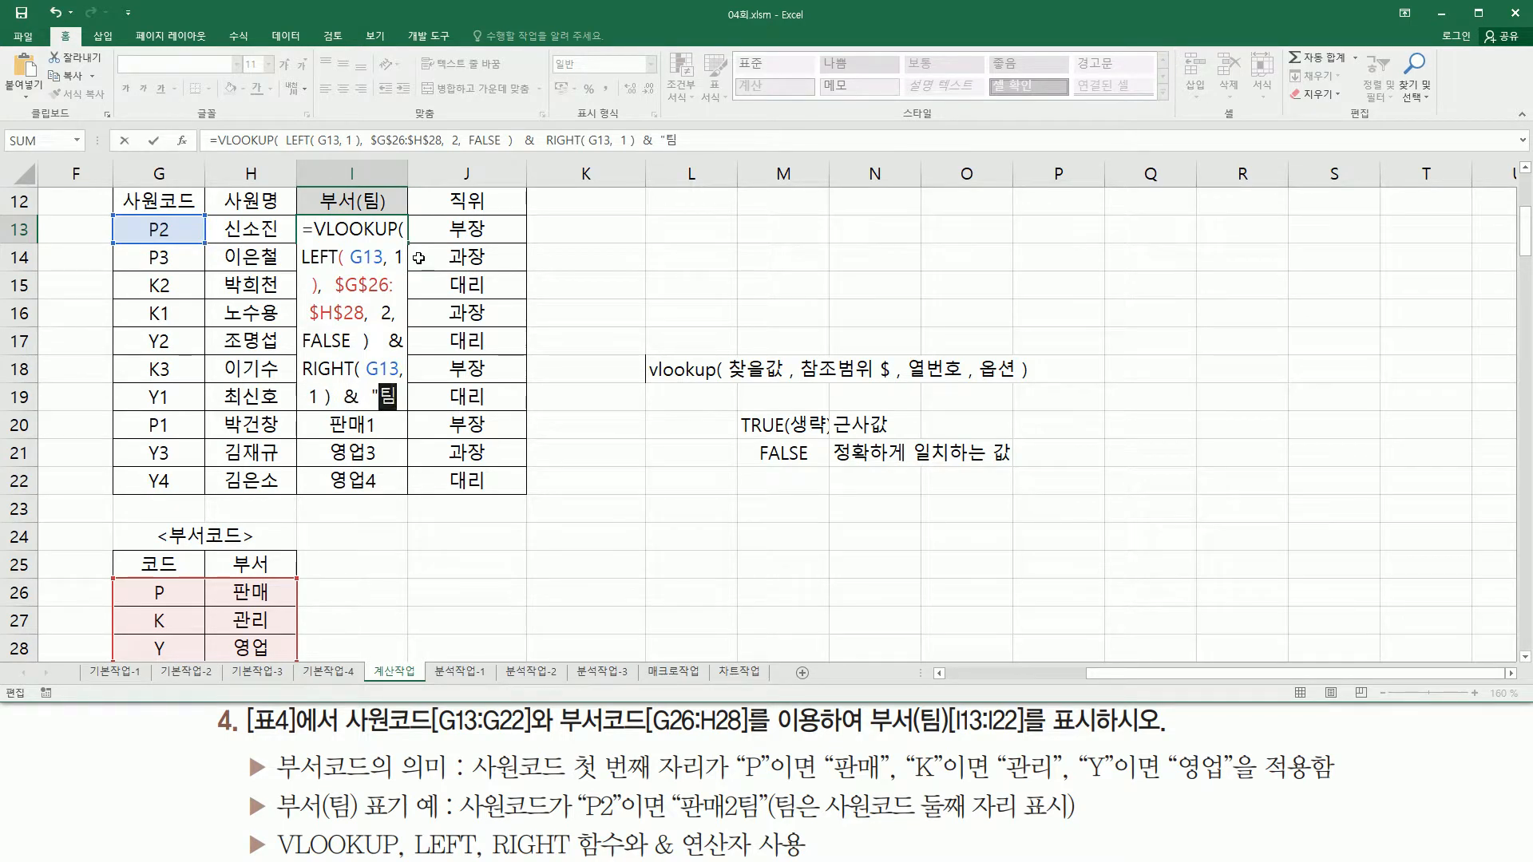
pyautogui.write('"')
pyautogui.press('Return')
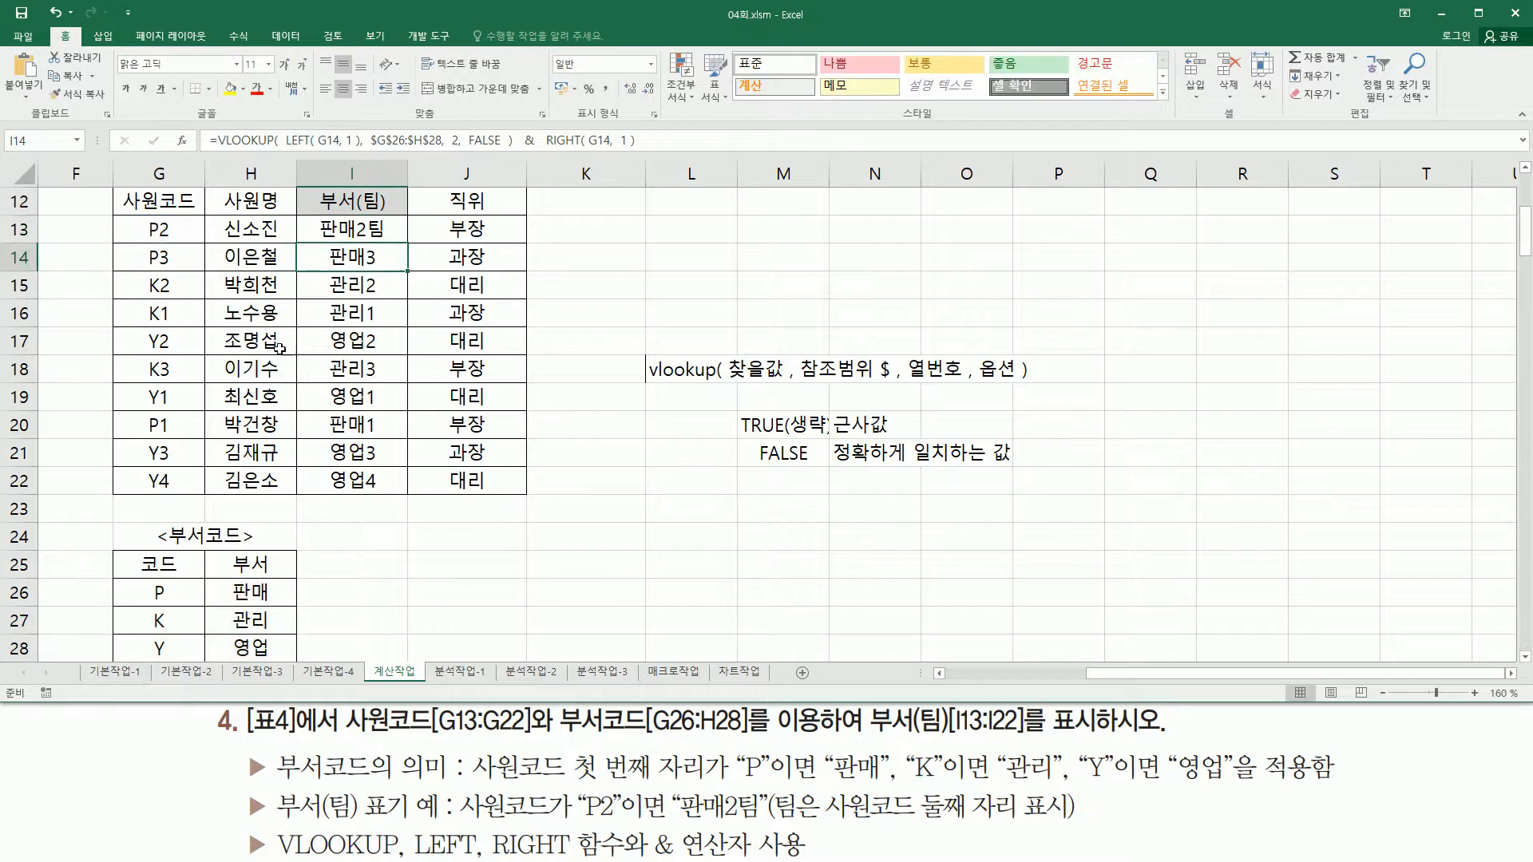
pyautogui.click(389, 229)
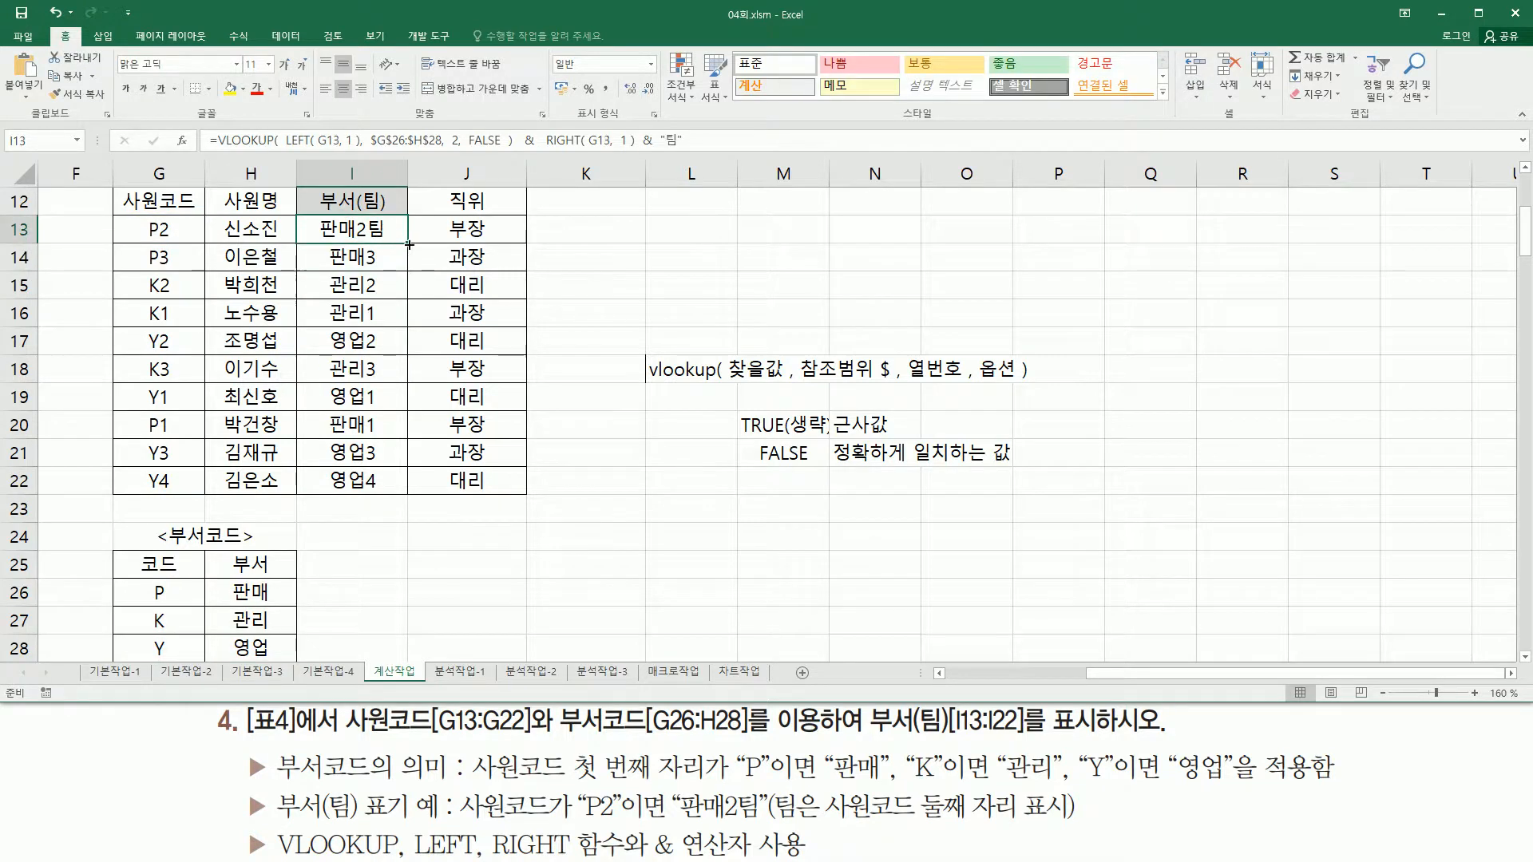
pyautogui.moveTo(408, 244); pyautogui.dragTo(411, 495)
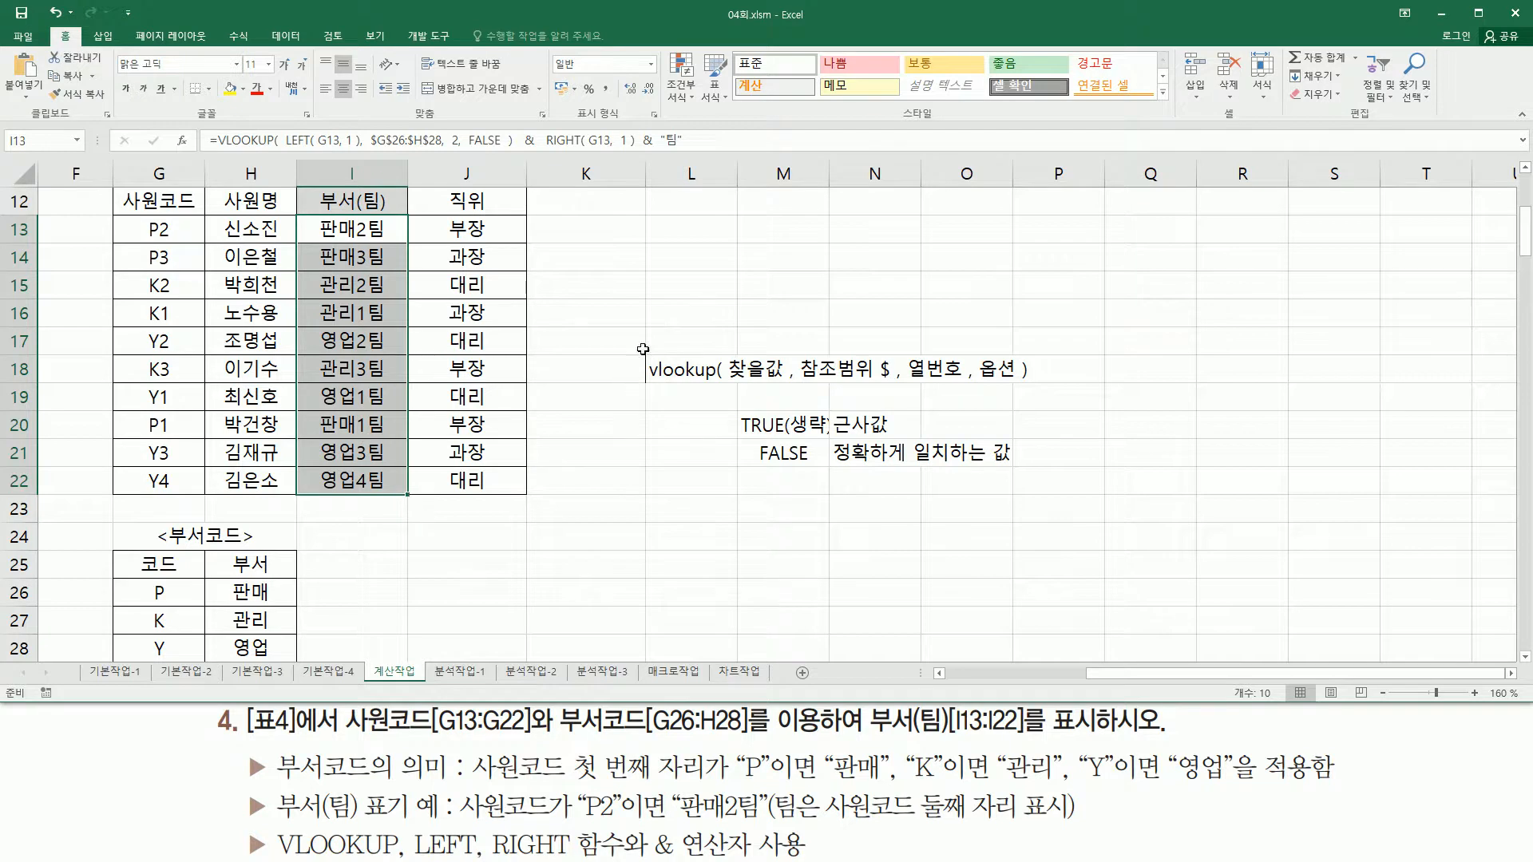
# Step: Note the complete formula =VLOOKUP( LEFT( G13, 1 ), $G$26:$H$28, 2, FALSE ) & RIGHT( G13, 1 ) & "팀" as red text in L16
pyautogui.click(665, 317)
pyautogui.write('=VLOOKUP( LEFT( G13, 1 ), $G$26:$H$28, 2, FALSE ) & RIGHT( G13, 1 ) & "팀"')
pyautogui.press('Return')
pyautogui.click(661, 479)
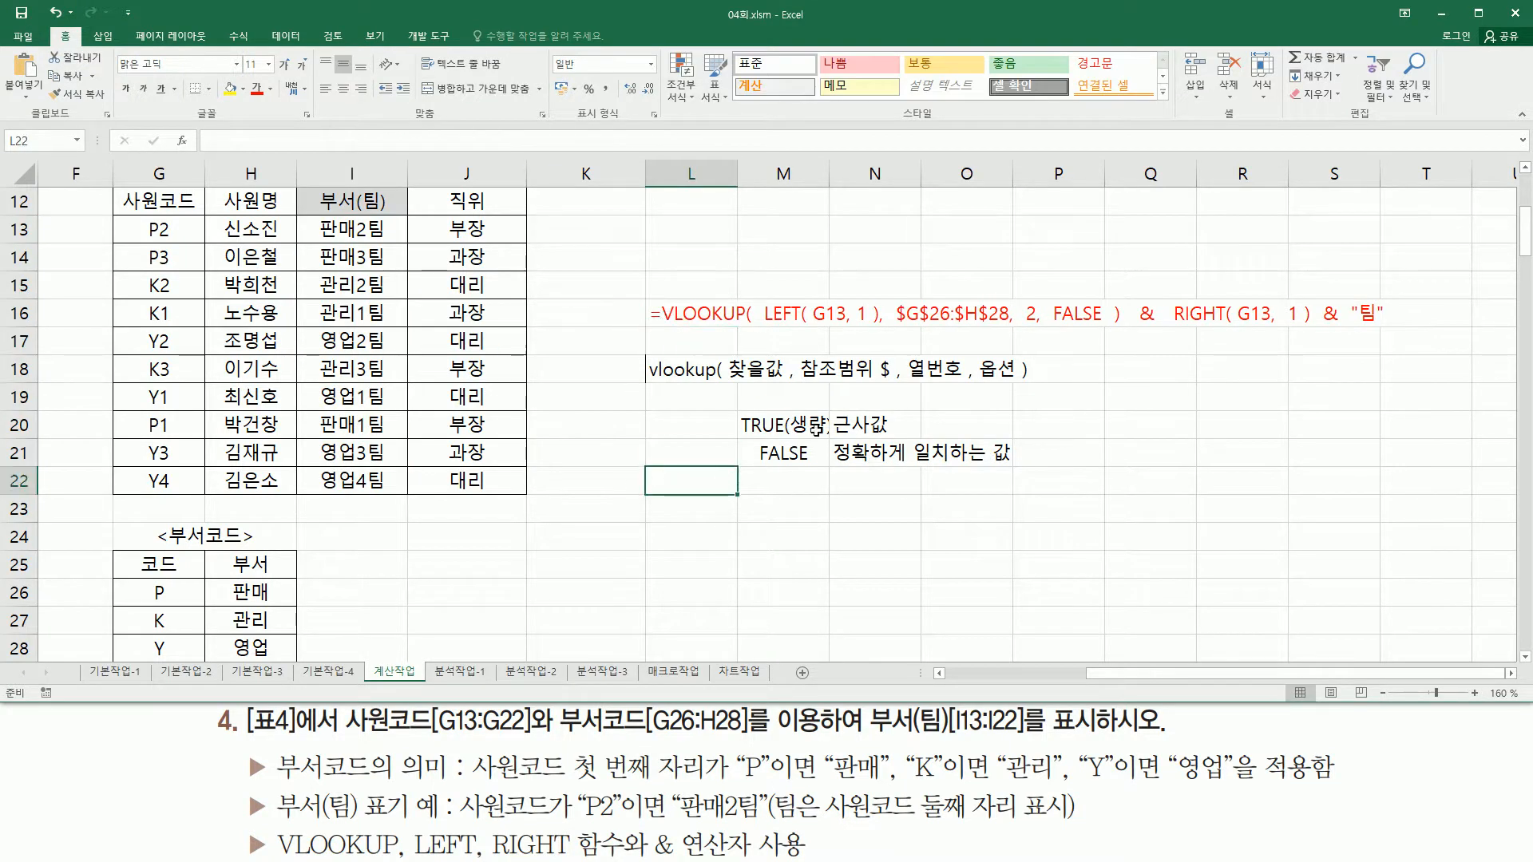
# Step: Compare the noted formula's LEFT, range, FALSE and RIGHT parts with the vlookup syntax, the 부서코드 table and column I
pyautogui.moveTo(762, 329); pyautogui.dragTo(876, 328)
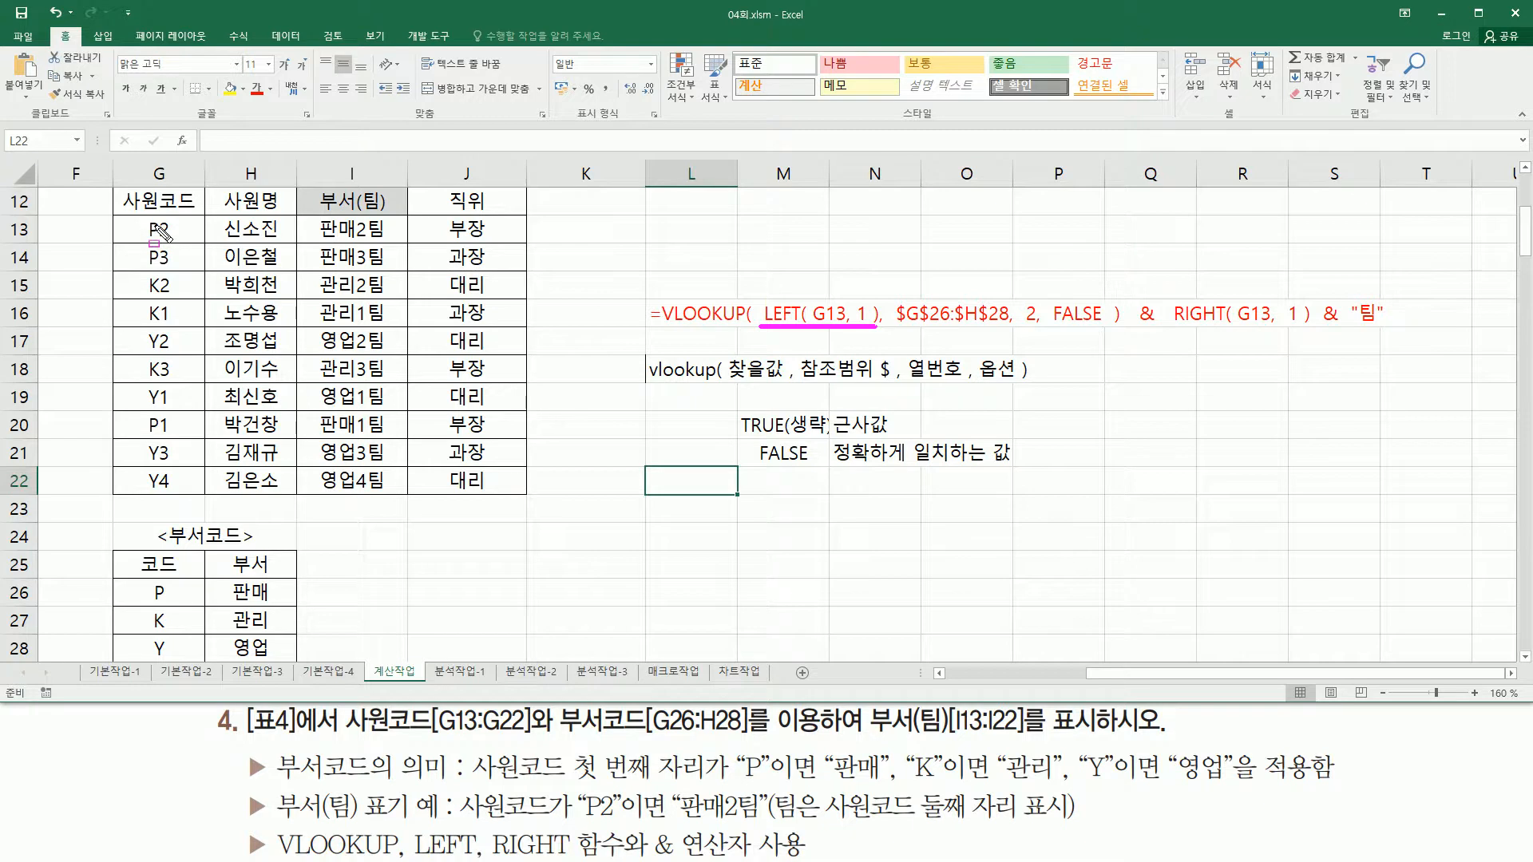
pyautogui.moveTo(893, 291)
pyautogui.mouseDown()
pyautogui.moveTo(904, 326)
pyautogui.moveTo(1025, 351)
pyautogui.moveTo(1010, 337)
pyautogui.mouseUp()
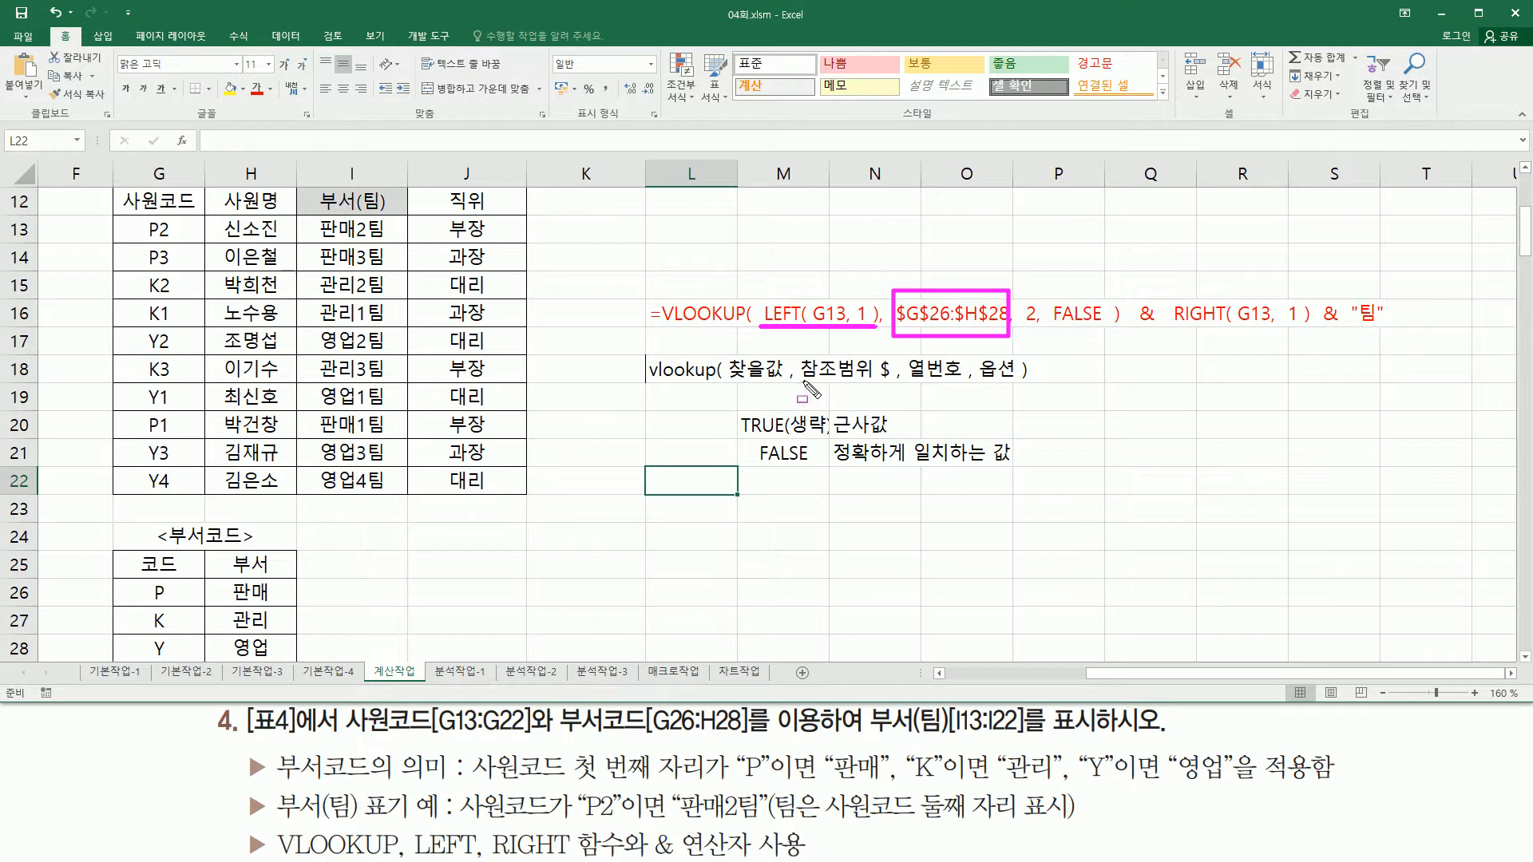
pyautogui.moveTo(801, 386); pyautogui.dragTo(889, 386)
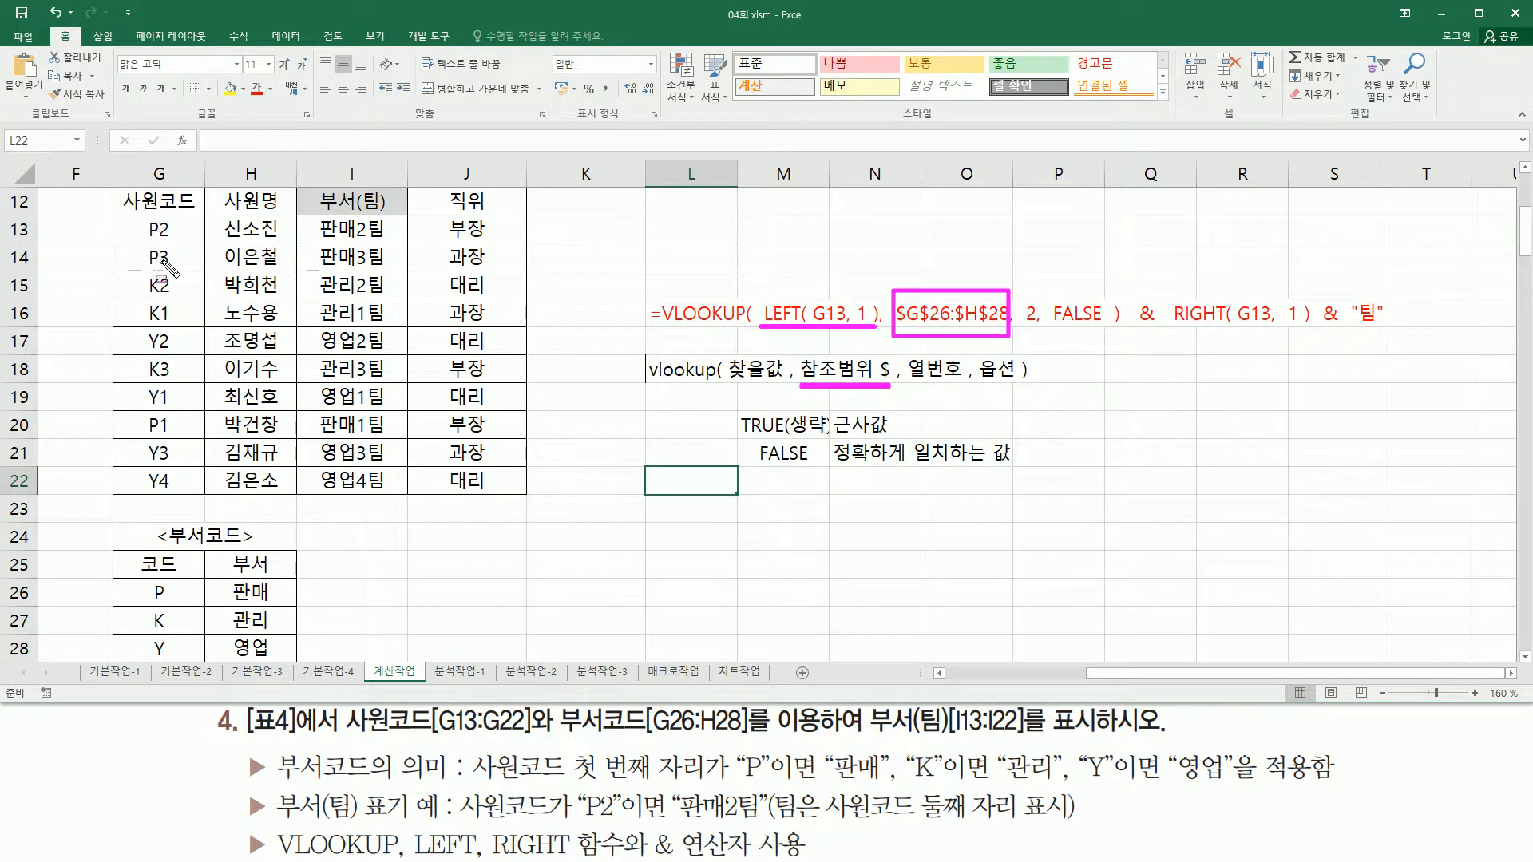
pyautogui.moveTo(122, 589); pyautogui.dragTo(117, 579)
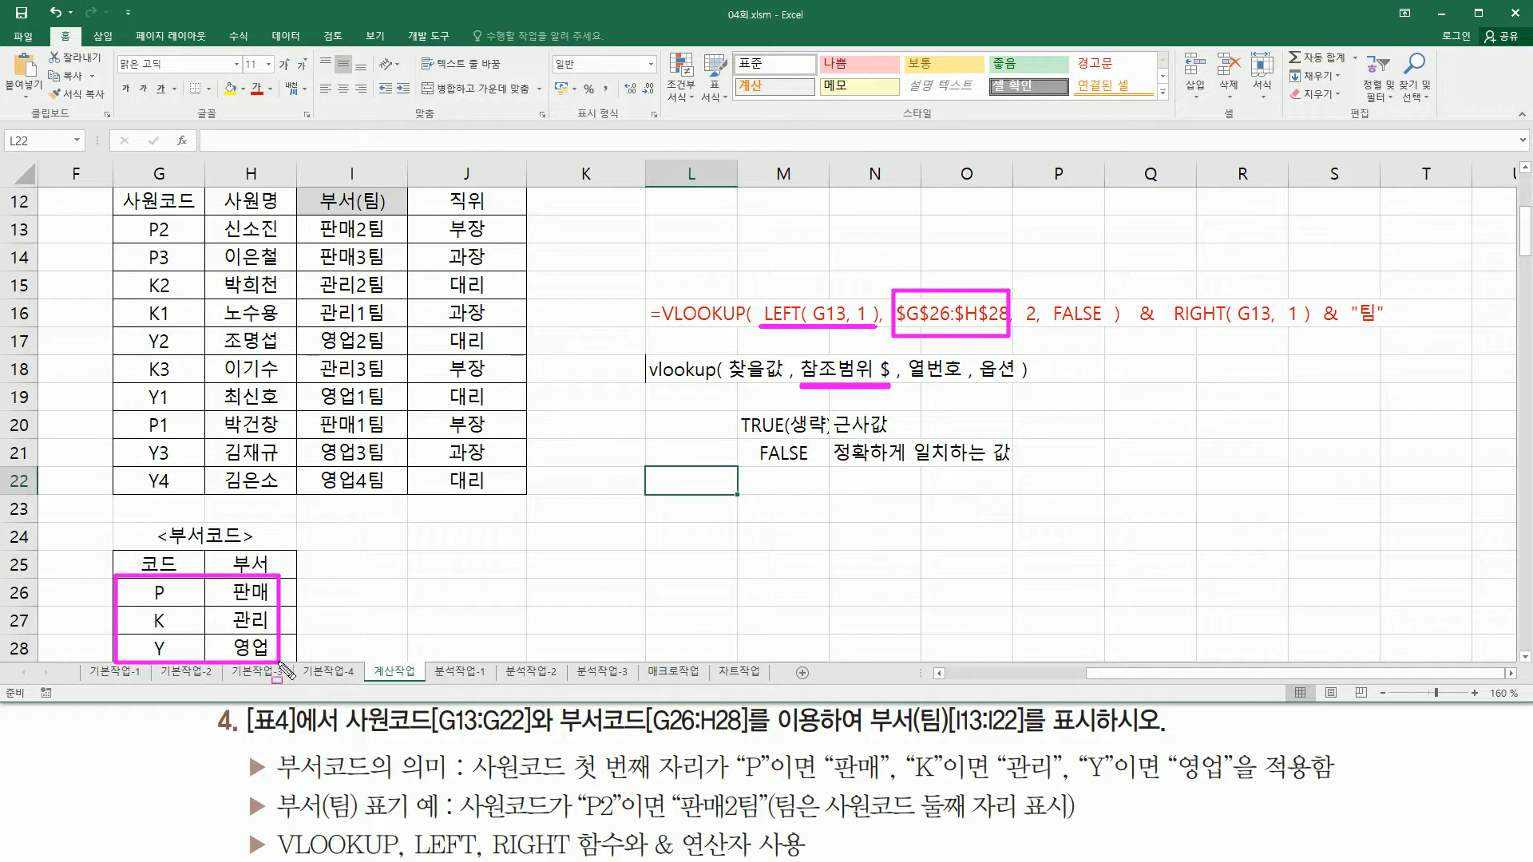
pyautogui.moveTo(1051, 326); pyautogui.dragTo(1107, 328)
pyautogui.moveTo(318, 216); pyautogui.dragTo(353, 511)
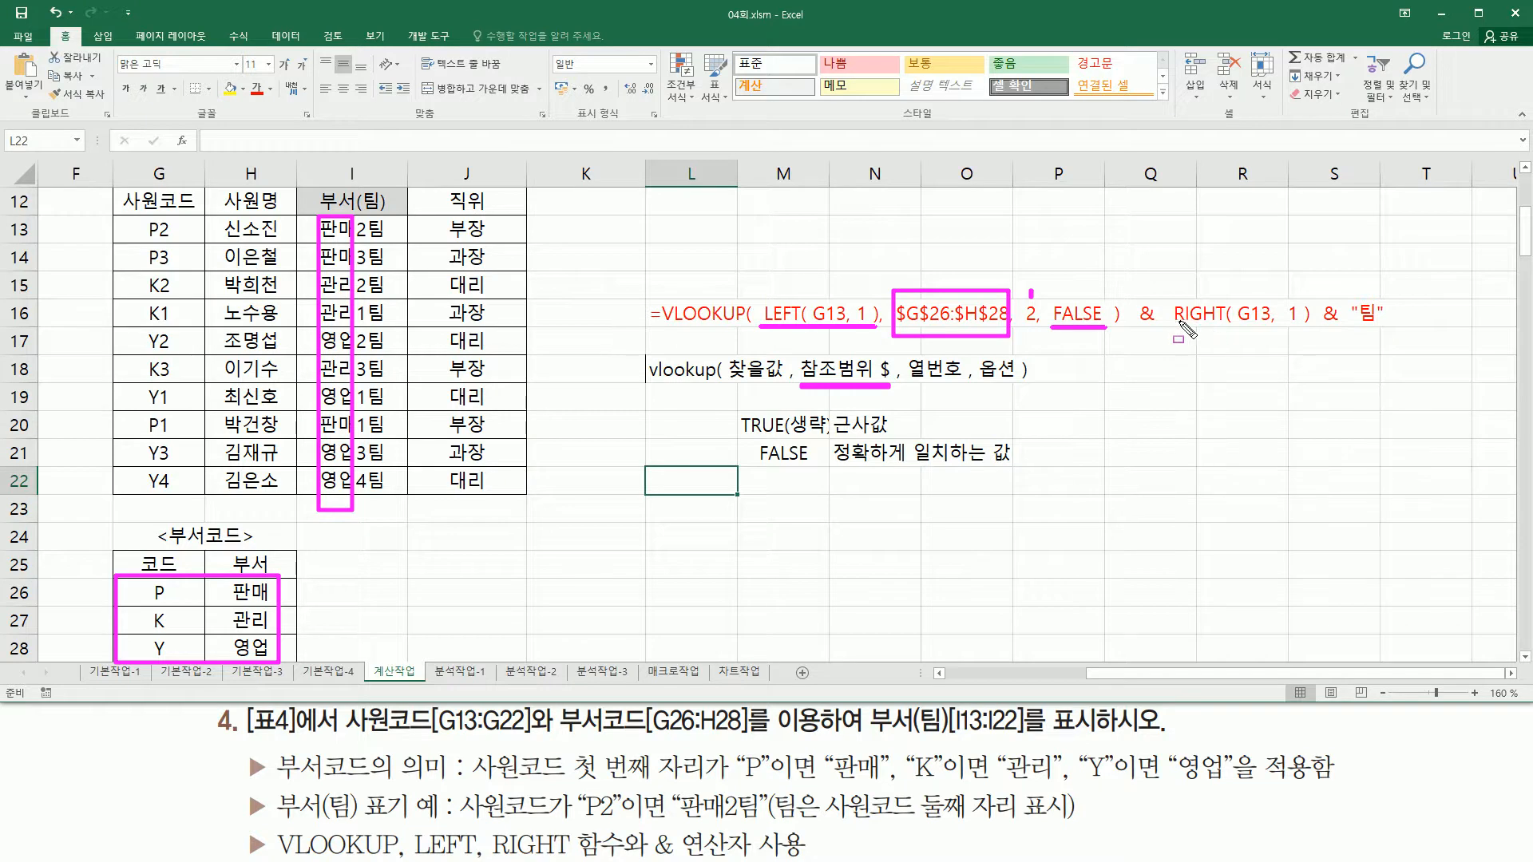
pyautogui.moveTo(1169, 328); pyautogui.dragTo(1313, 331)
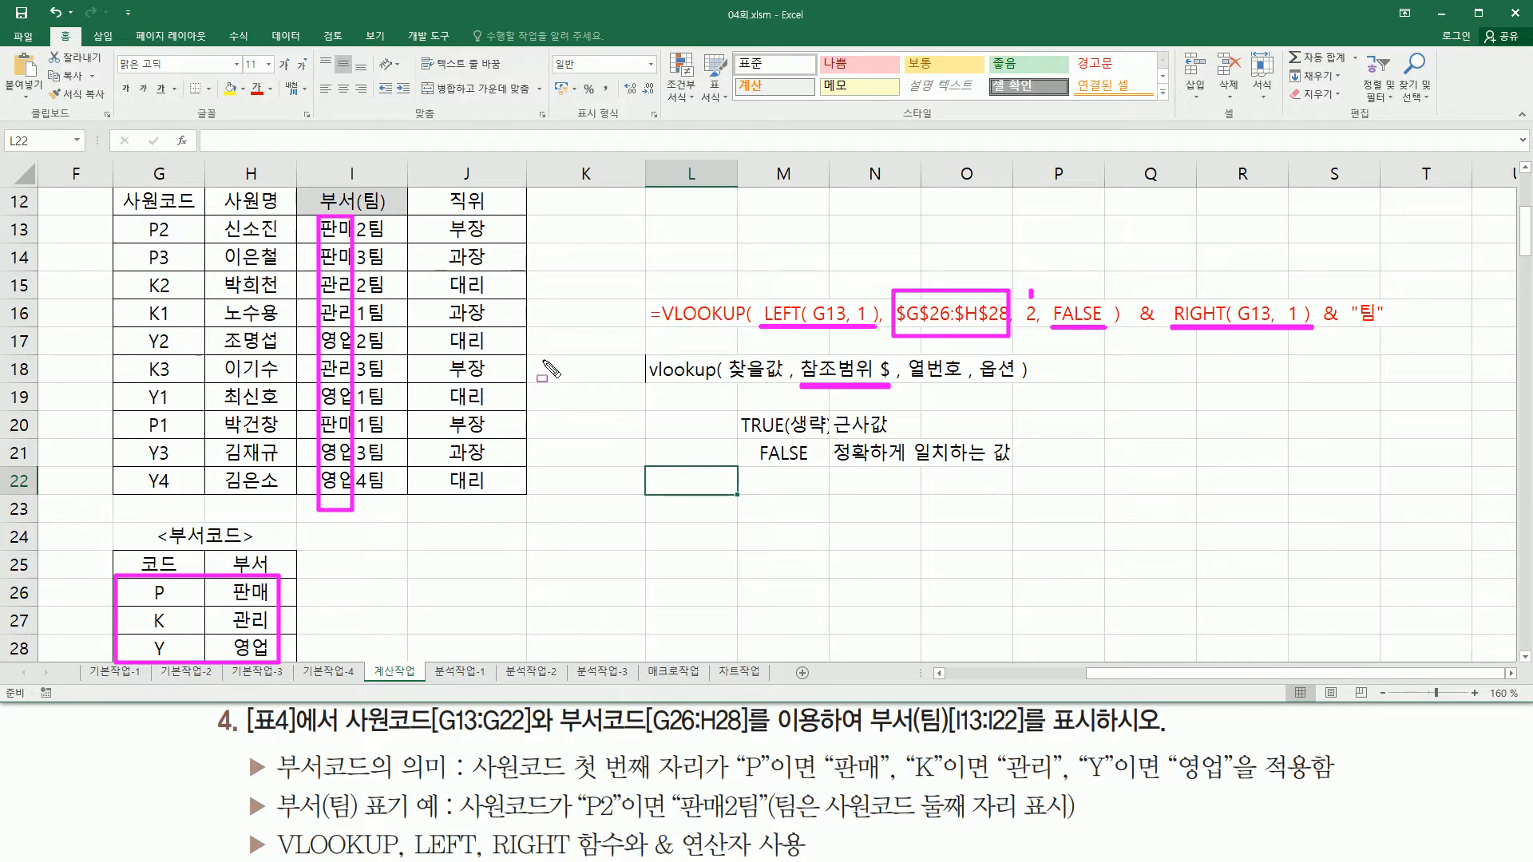
pyautogui.press('Escape')
# Step: Review the VLOOKUP, RIGHT and "팀" parts joined by & in the noted formula against the entries in I13:I22
pyautogui.moveTo(658, 292)
pyautogui.mouseDown()
pyautogui.moveTo(1134, 356)
pyautogui.moveTo(1127, 338)
pyautogui.mouseUp()
pyautogui.moveTo(1176, 289)
pyautogui.mouseDown()
pyautogui.moveTo(1229, 342)
pyautogui.moveTo(1314, 337)
pyautogui.moveTo(1198, 288)
pyautogui.mouseUp()
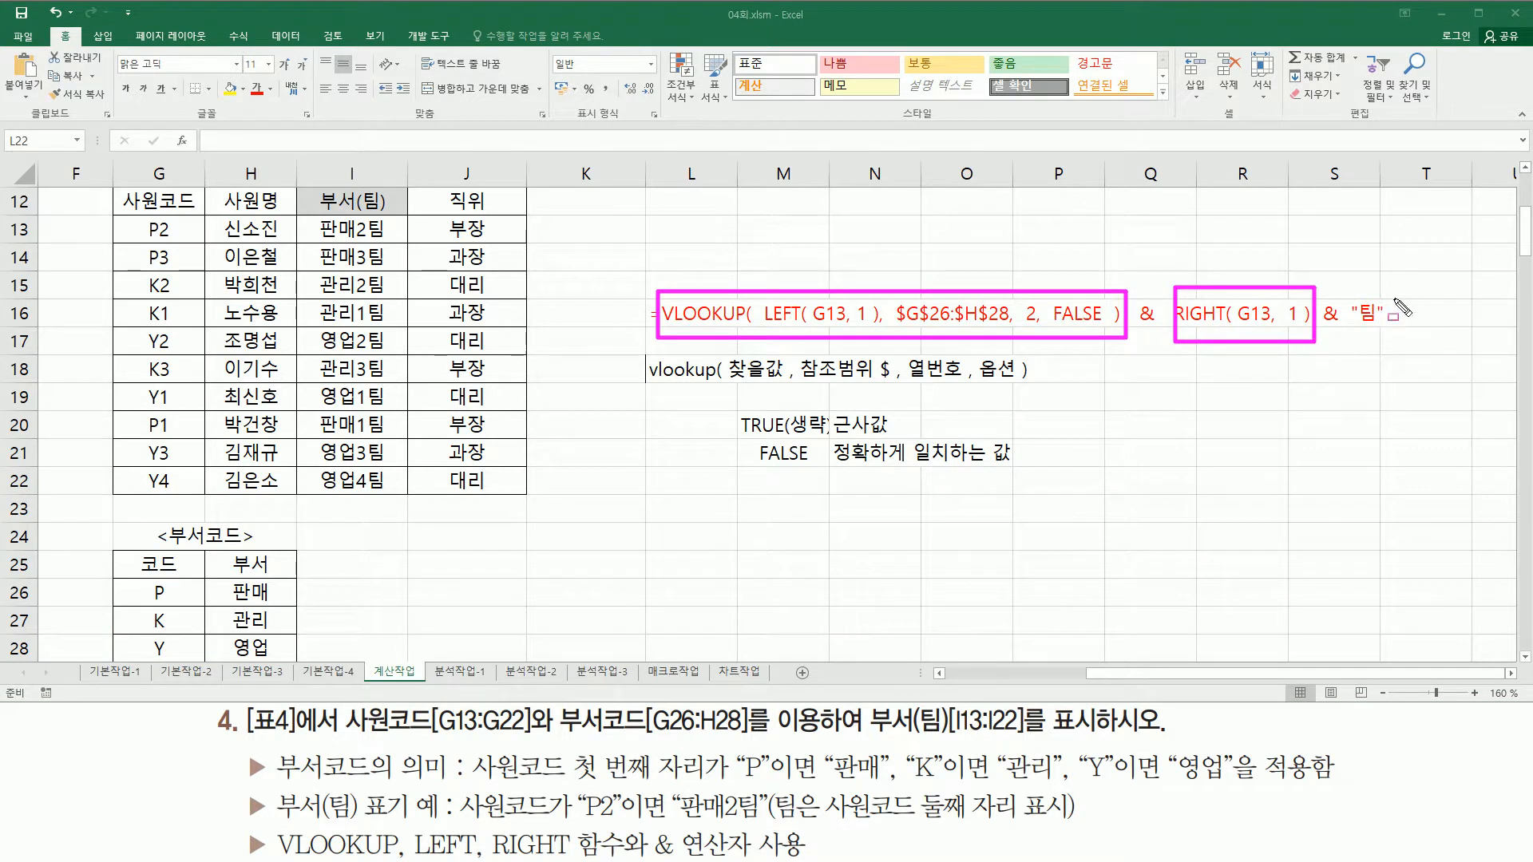
pyautogui.moveTo(1353, 287); pyautogui.dragTo(1394, 349)
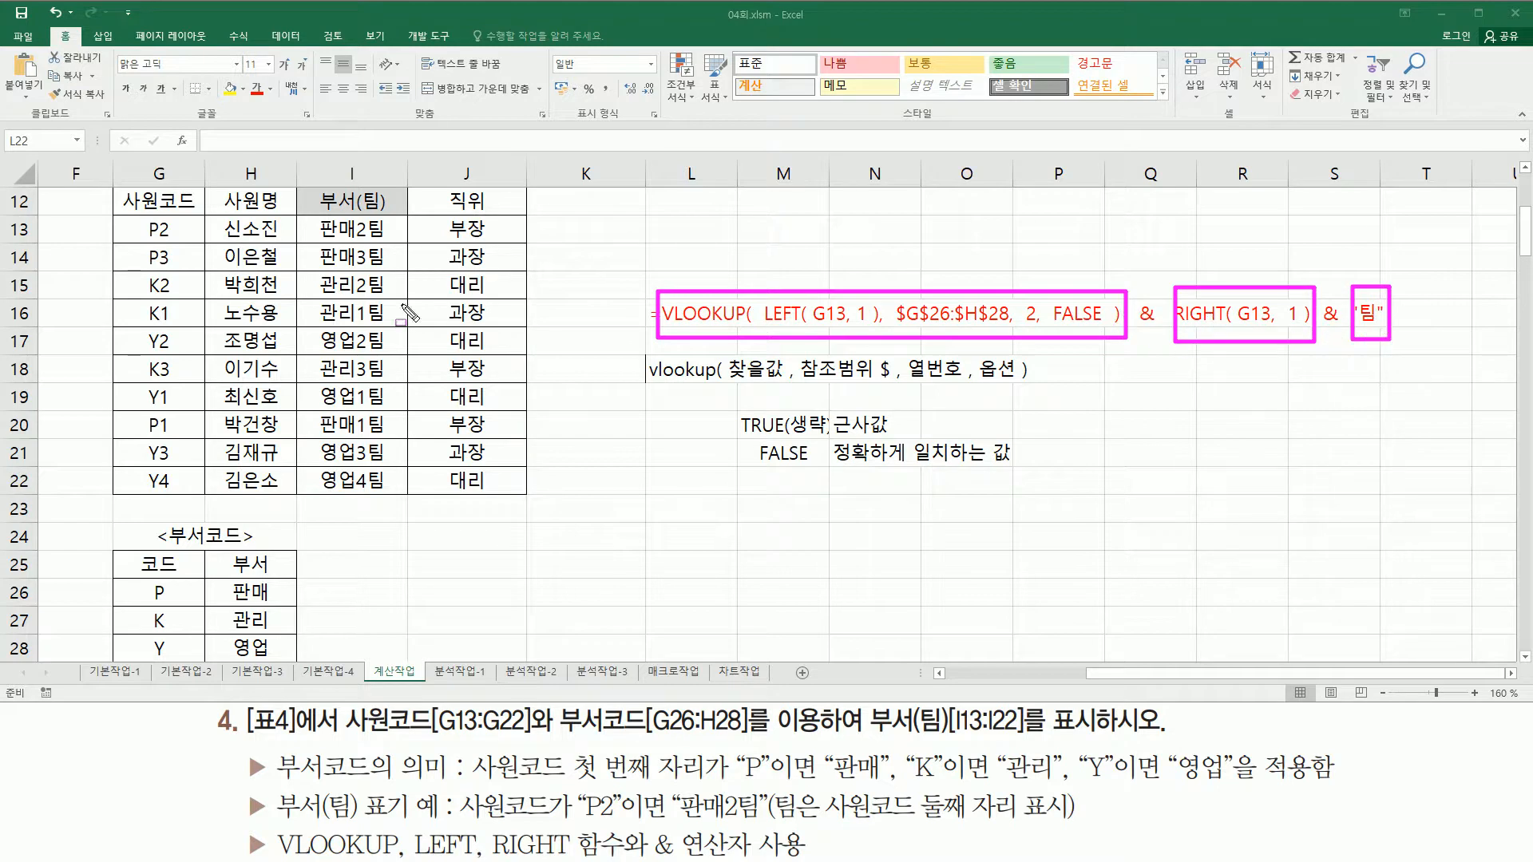
pyautogui.moveTo(316, 214); pyautogui.dragTo(404, 504)
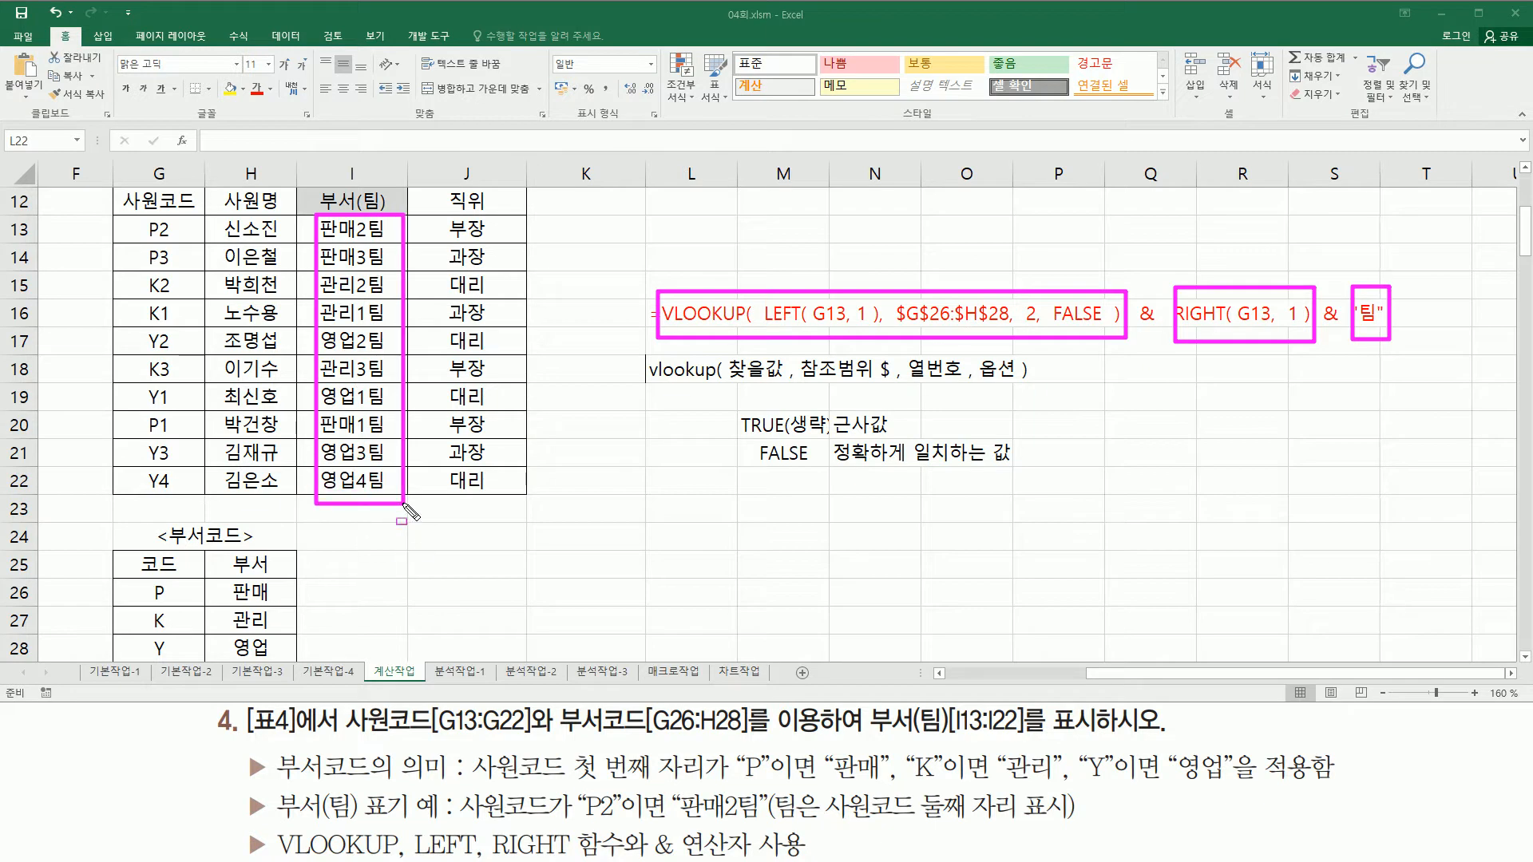
pyautogui.press('Escape')
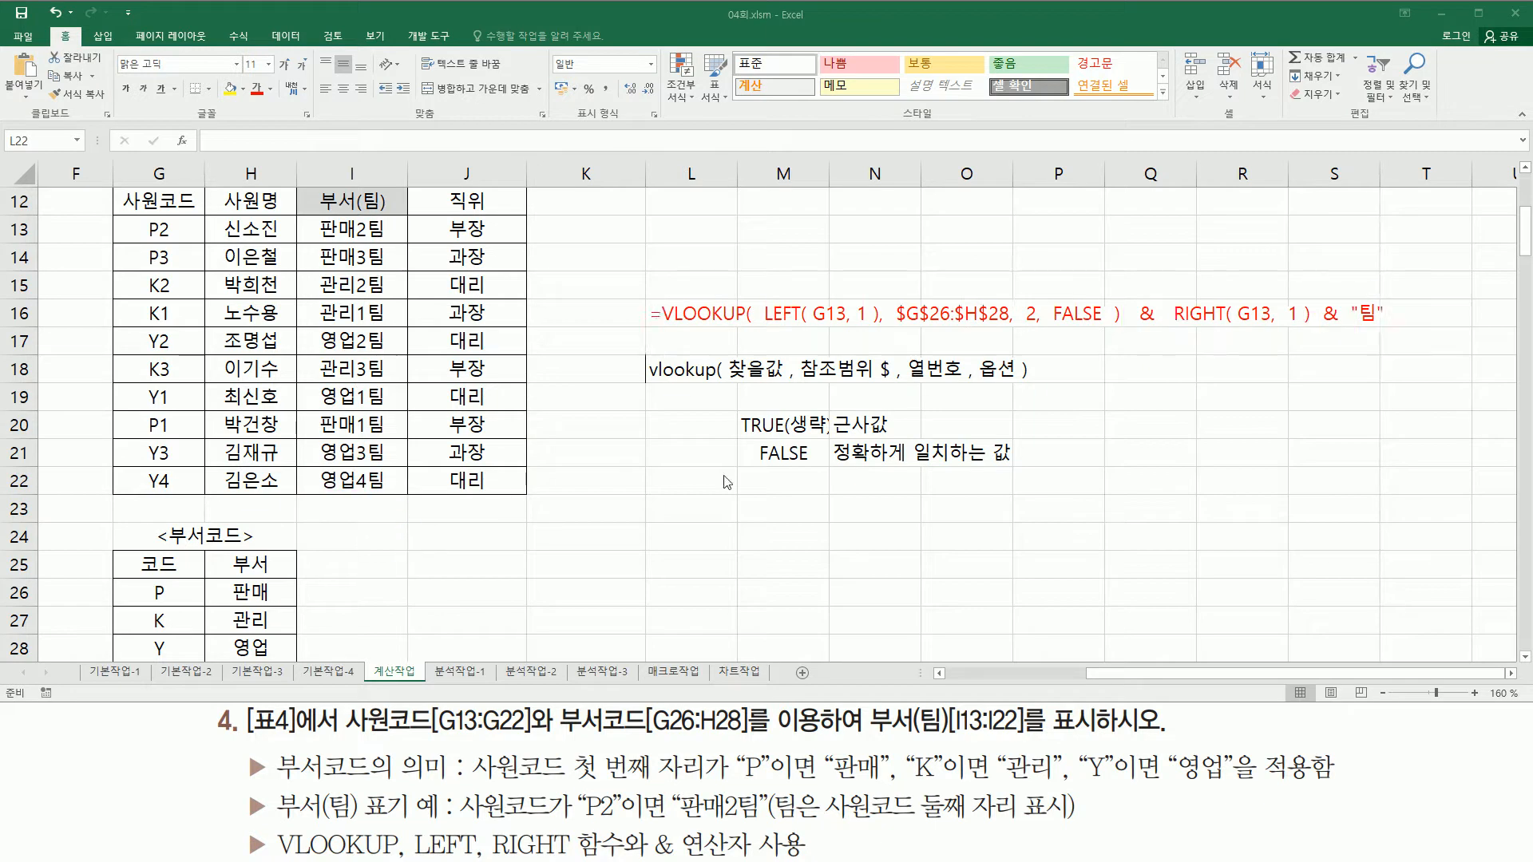
pyautogui.click(677, 491)
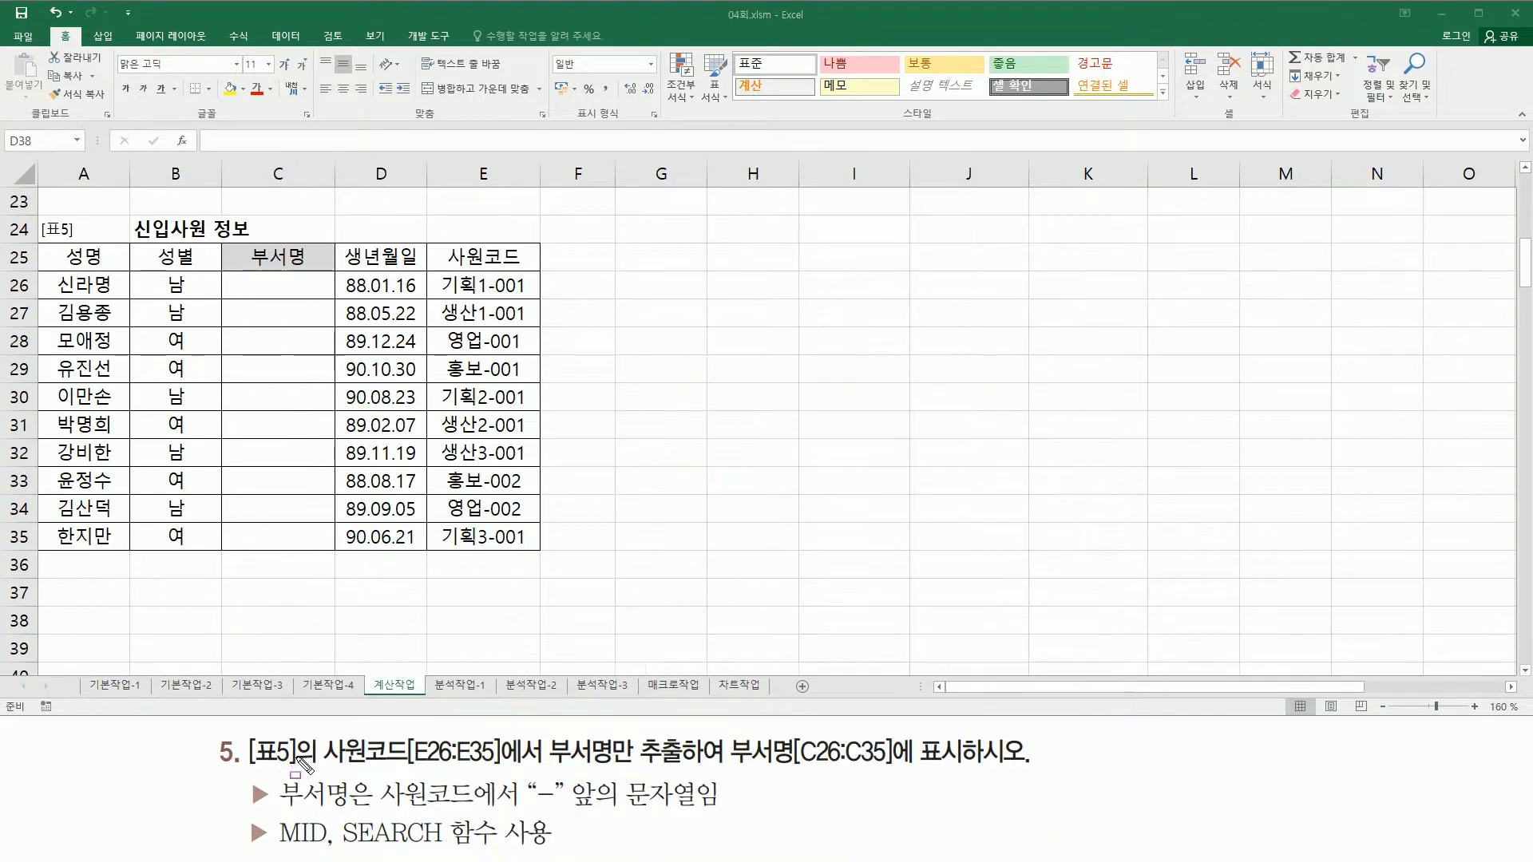
# Step: Examine exercise 5 for 표5: the 사원코드 text before "-", the target range C26:C35 and the required MID and SEARCH functions
pyautogui.moveTo(250, 735); pyautogui.dragTo(322, 771)
pyautogui.moveTo(40, 217)
pyautogui.mouseDown()
pyautogui.moveTo(154, 417)
pyautogui.moveTo(549, 559)
pyautogui.mouseUp()
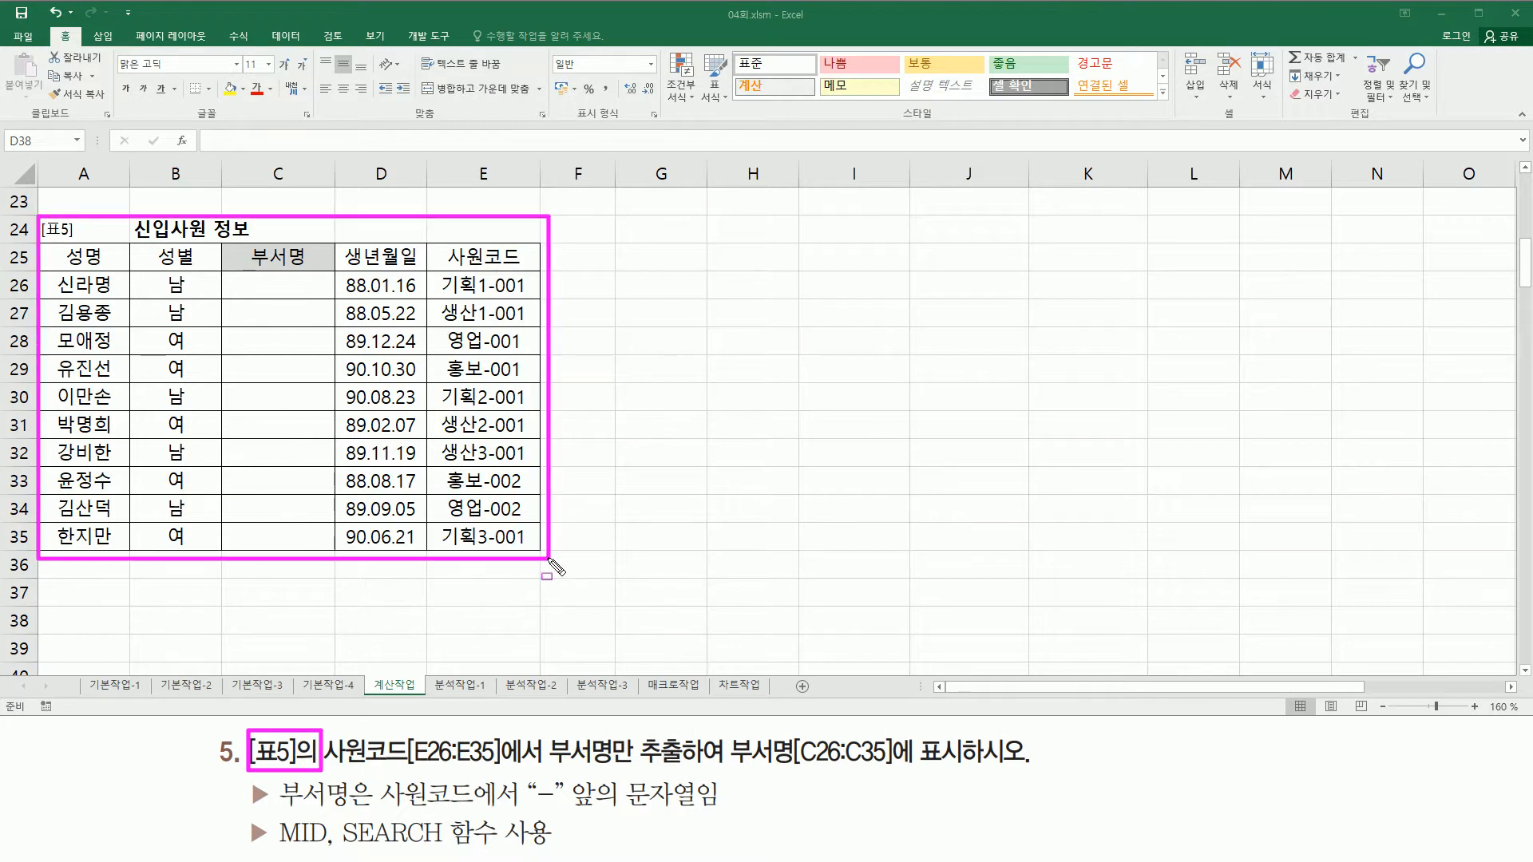
pyautogui.moveTo(326, 771); pyautogui.dragTo(504, 772)
pyautogui.moveTo(444, 247); pyautogui.dragTo(523, 268)
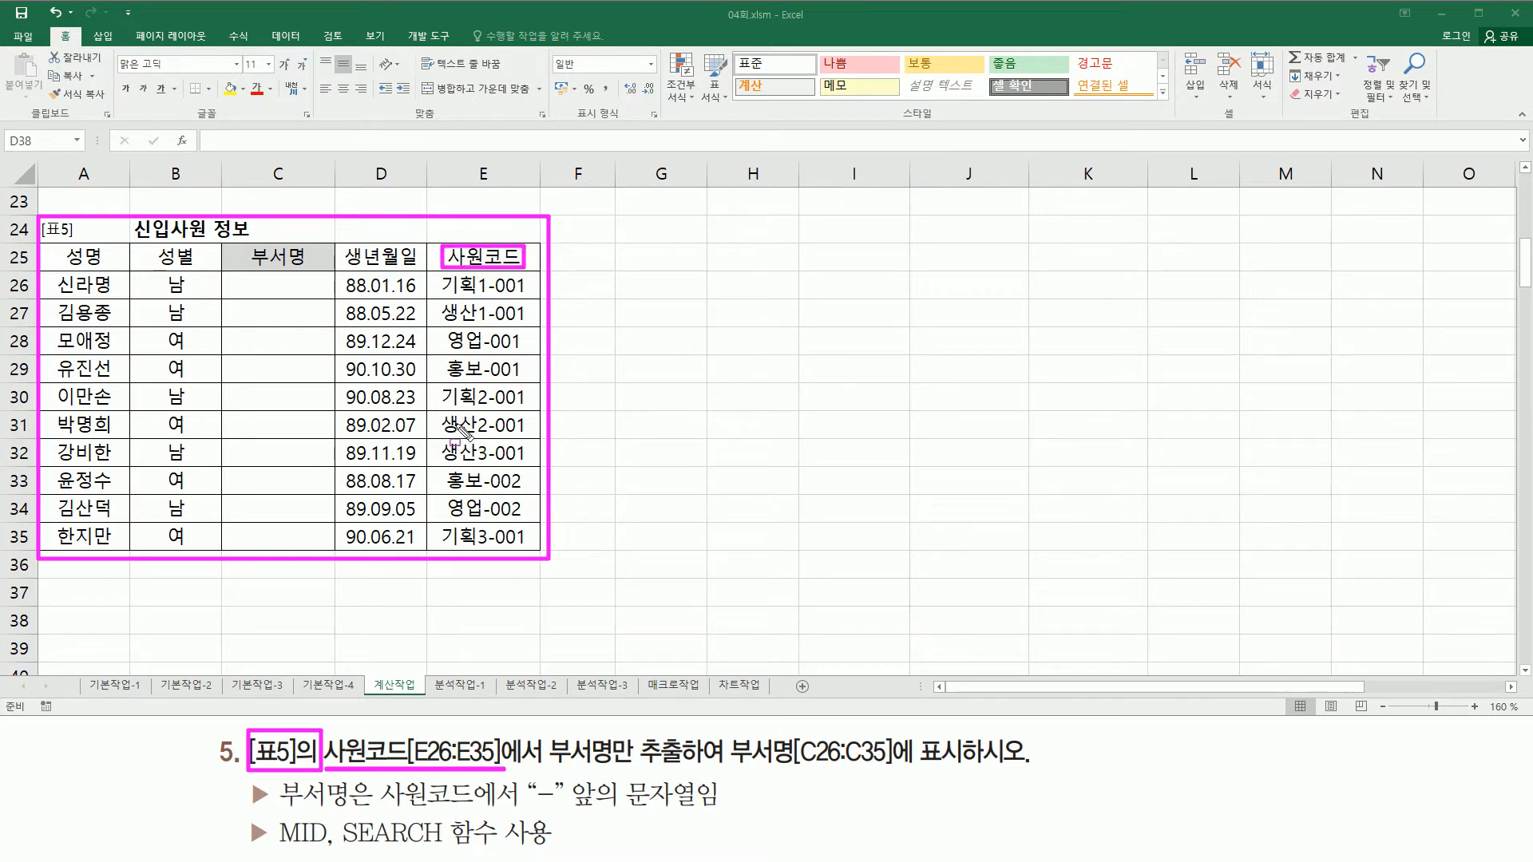
pyautogui.moveTo(548, 766); pyautogui.dragTo(963, 765)
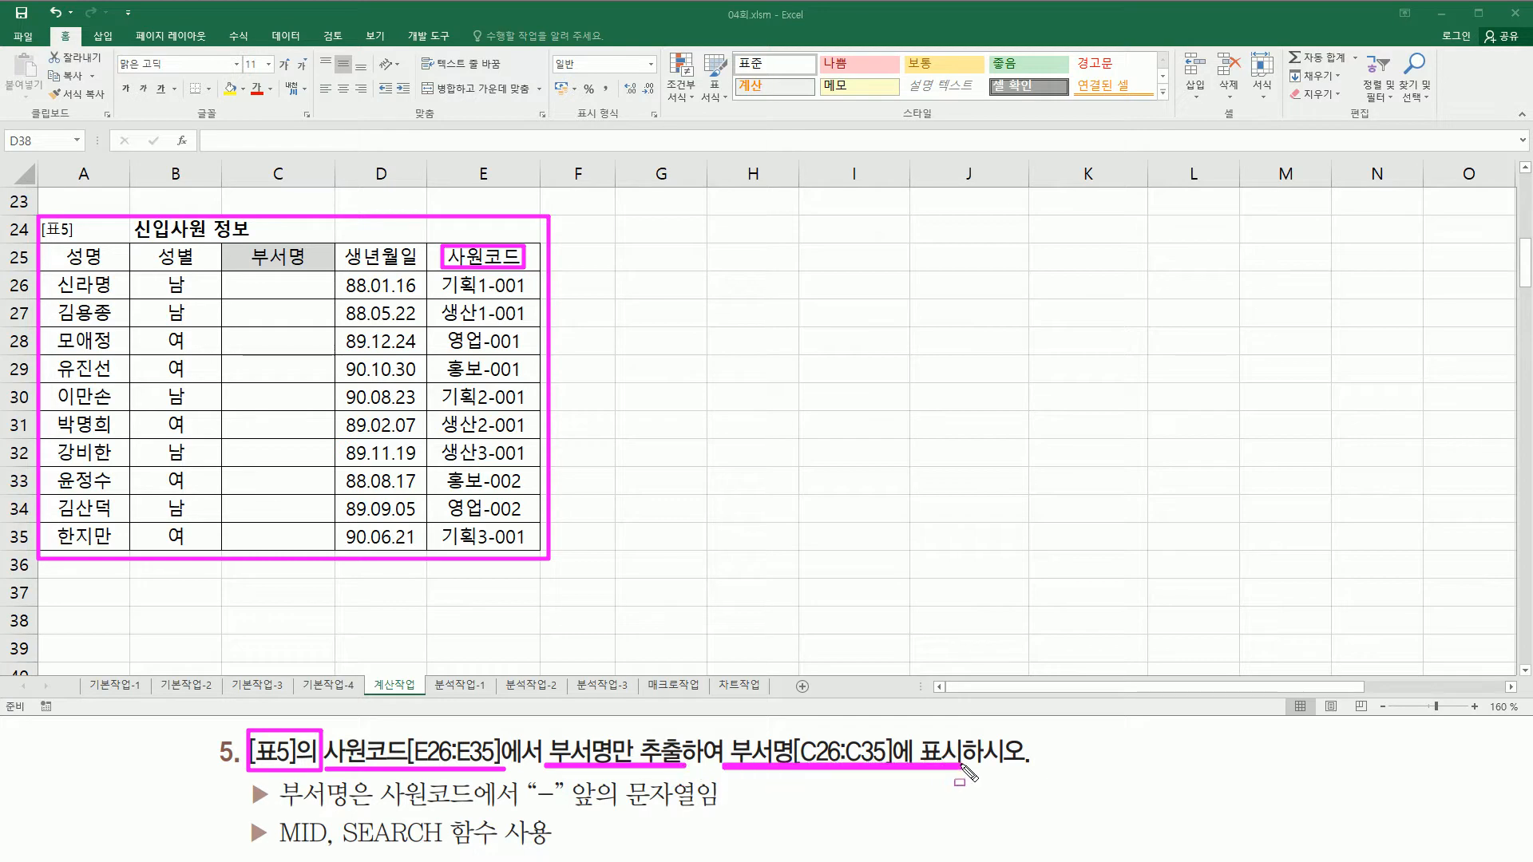
pyautogui.moveTo(233, 278); pyautogui.dragTo(320, 539)
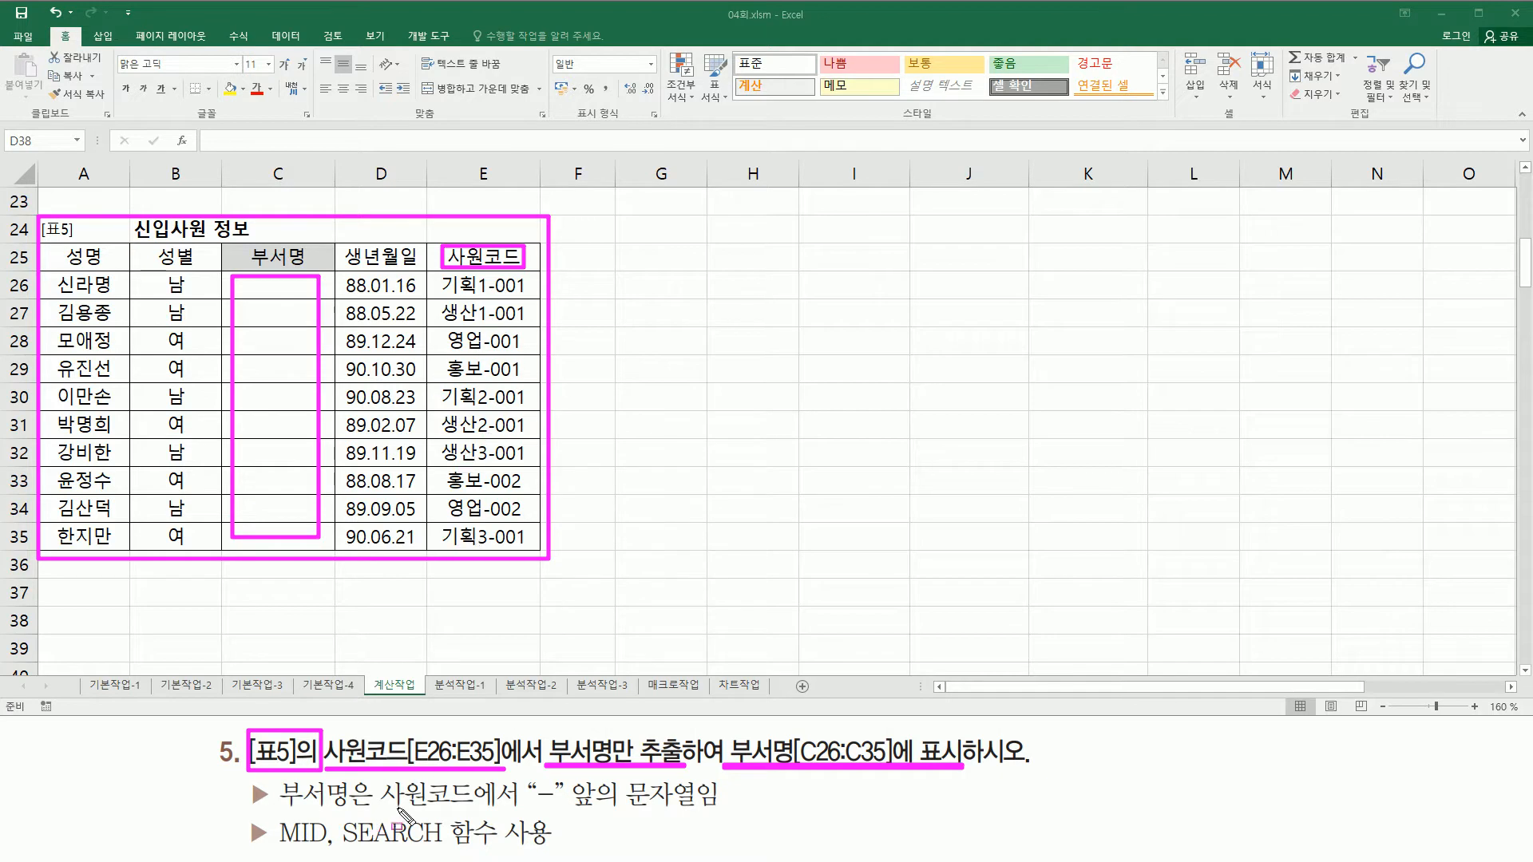
pyautogui.moveTo(384, 810); pyautogui.dragTo(557, 810)
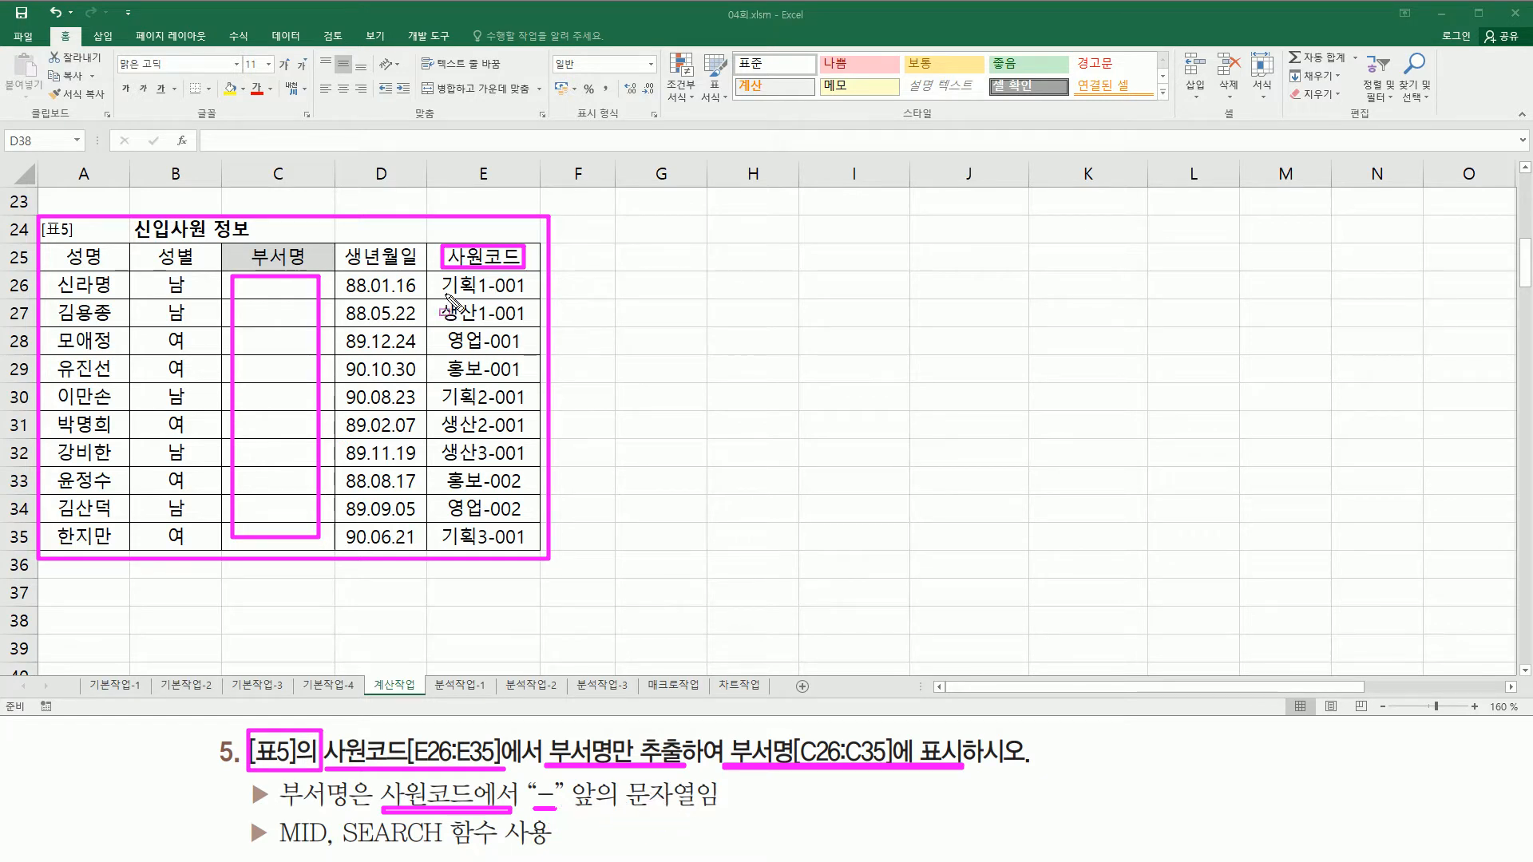
pyautogui.moveTo(442, 297)
pyautogui.mouseDown()
pyautogui.moveTo(486, 297)
pyautogui.moveTo(485, 325)
pyautogui.mouseUp()
pyautogui.moveTo(448, 377)
pyautogui.mouseDown()
pyautogui.moveTo(477, 377)
pyautogui.moveTo(481, 431)
pyautogui.mouseUp()
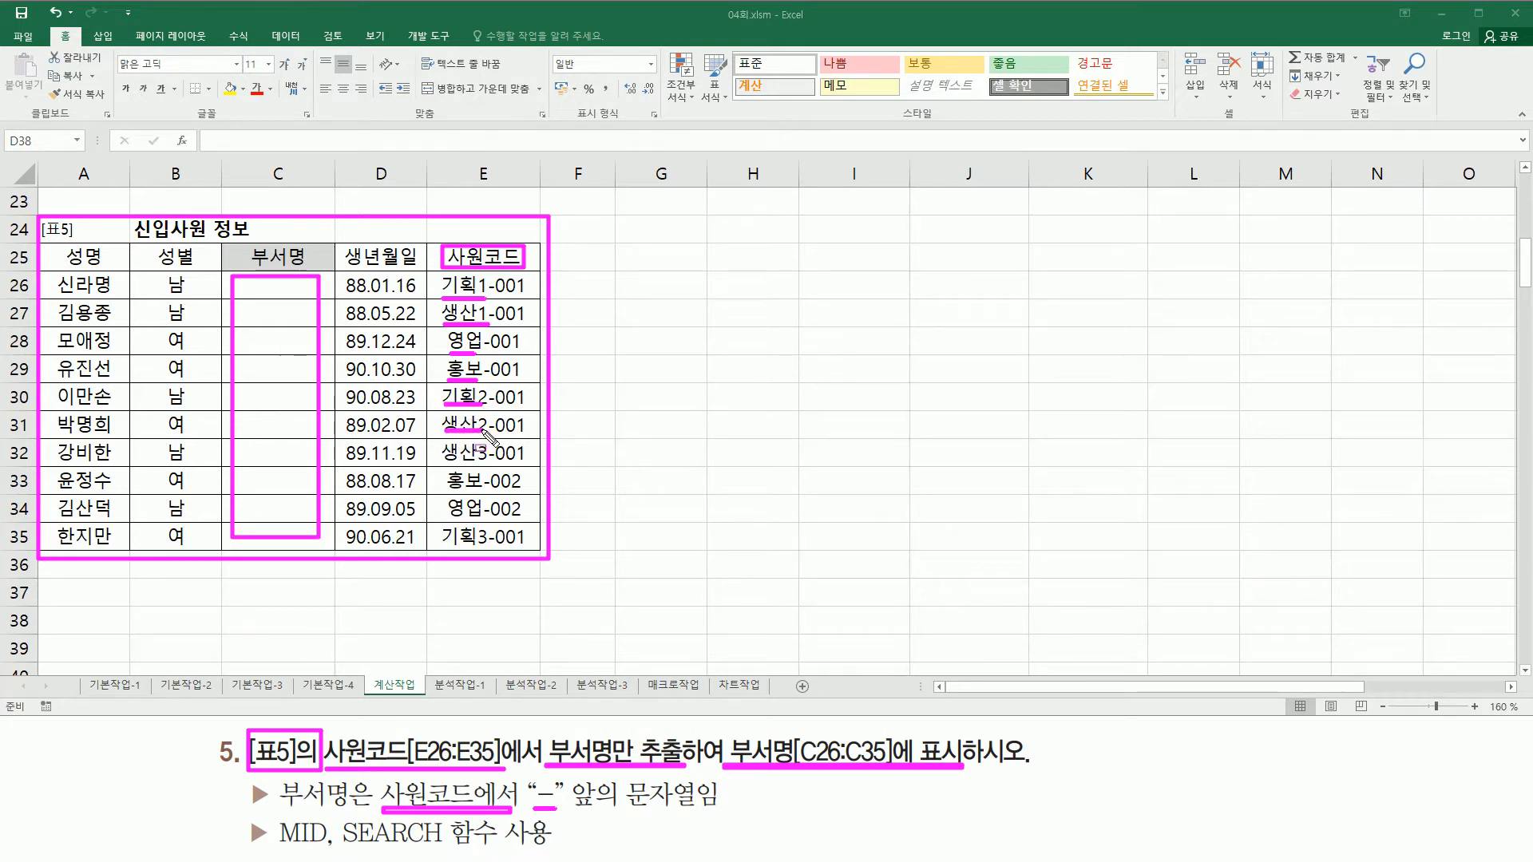
pyautogui.moveTo(251, 284); pyautogui.dragTo(302, 532)
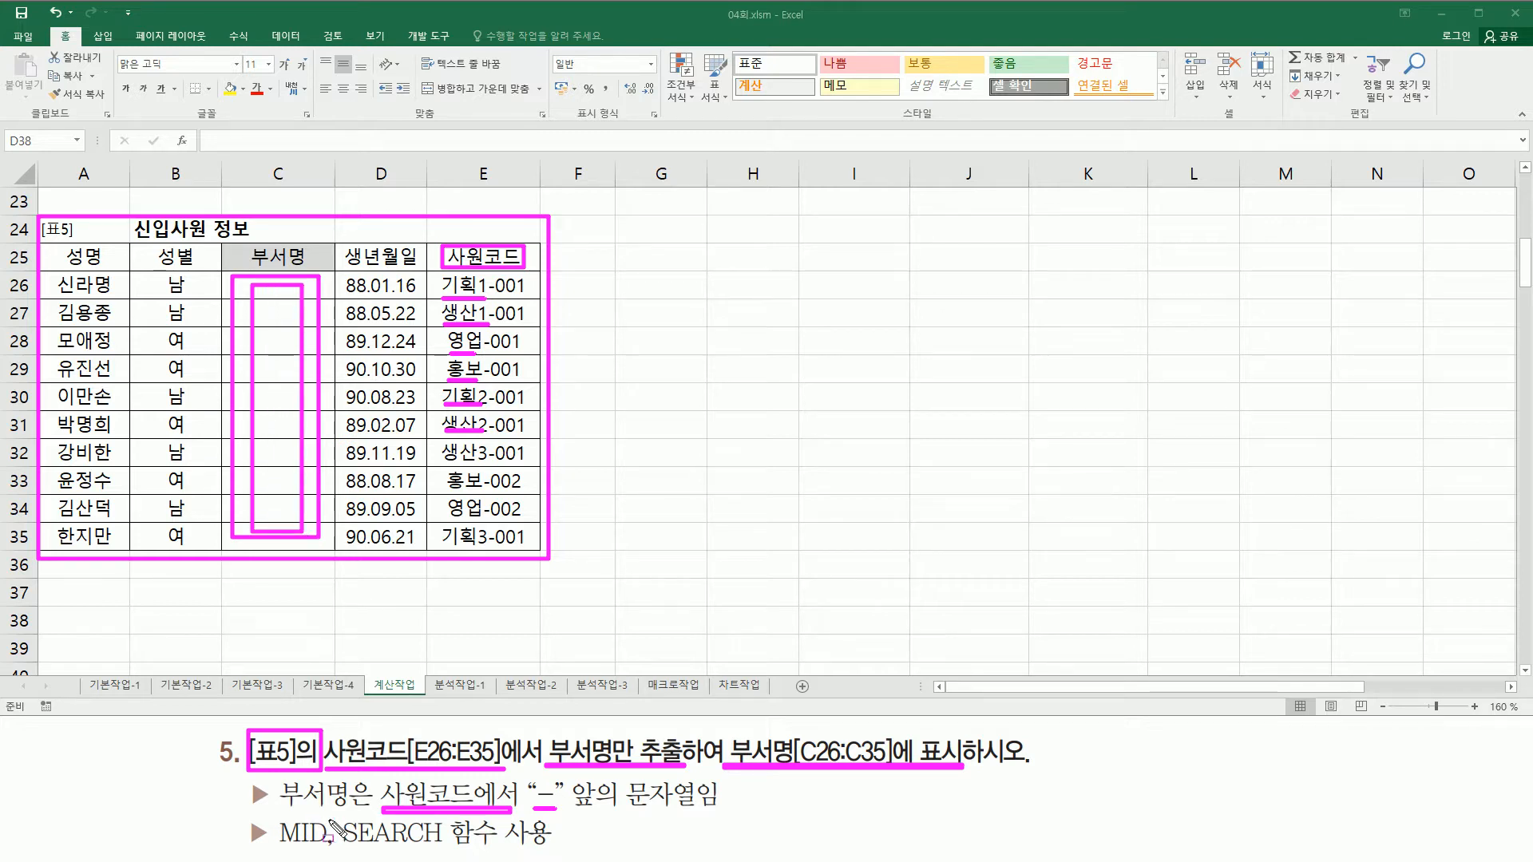
pyautogui.moveTo(467, 847); pyautogui.dragTo(476, 852)
pyautogui.press('Escape')
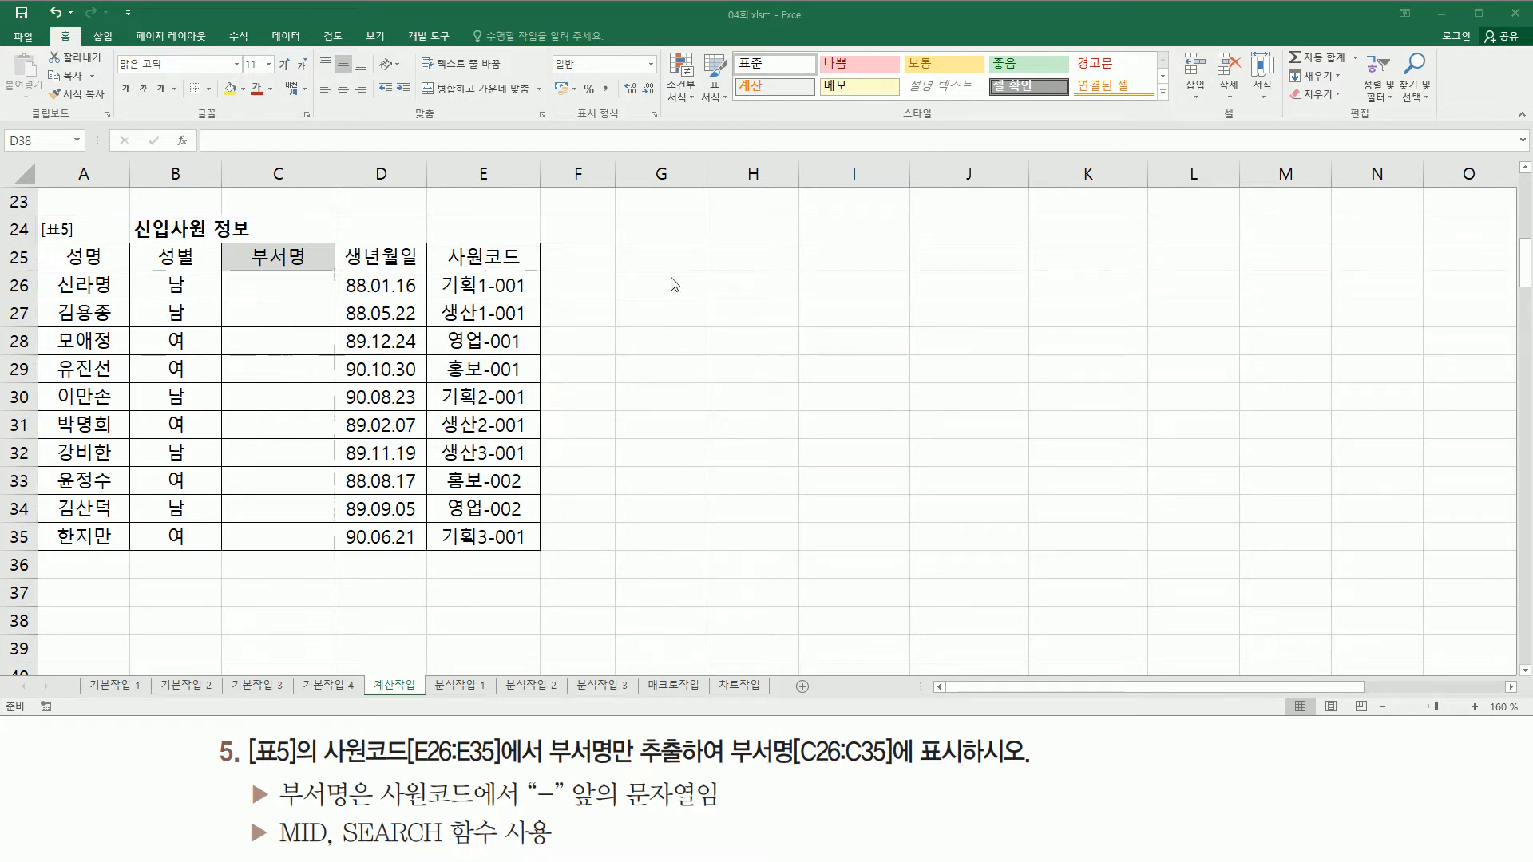
# Step: Note the SEARCH syntax as text in H28: search( 찾을텍스트 , 문자열, 시작위치 )
pyautogui.click(723, 339)
pyautogui.write('ㄴㄷ')
pyautogui.press('BackSpace')
pyautogui.press('BackSpace')
pyautogui.press('Hangul')
pyautogui.write('search(')
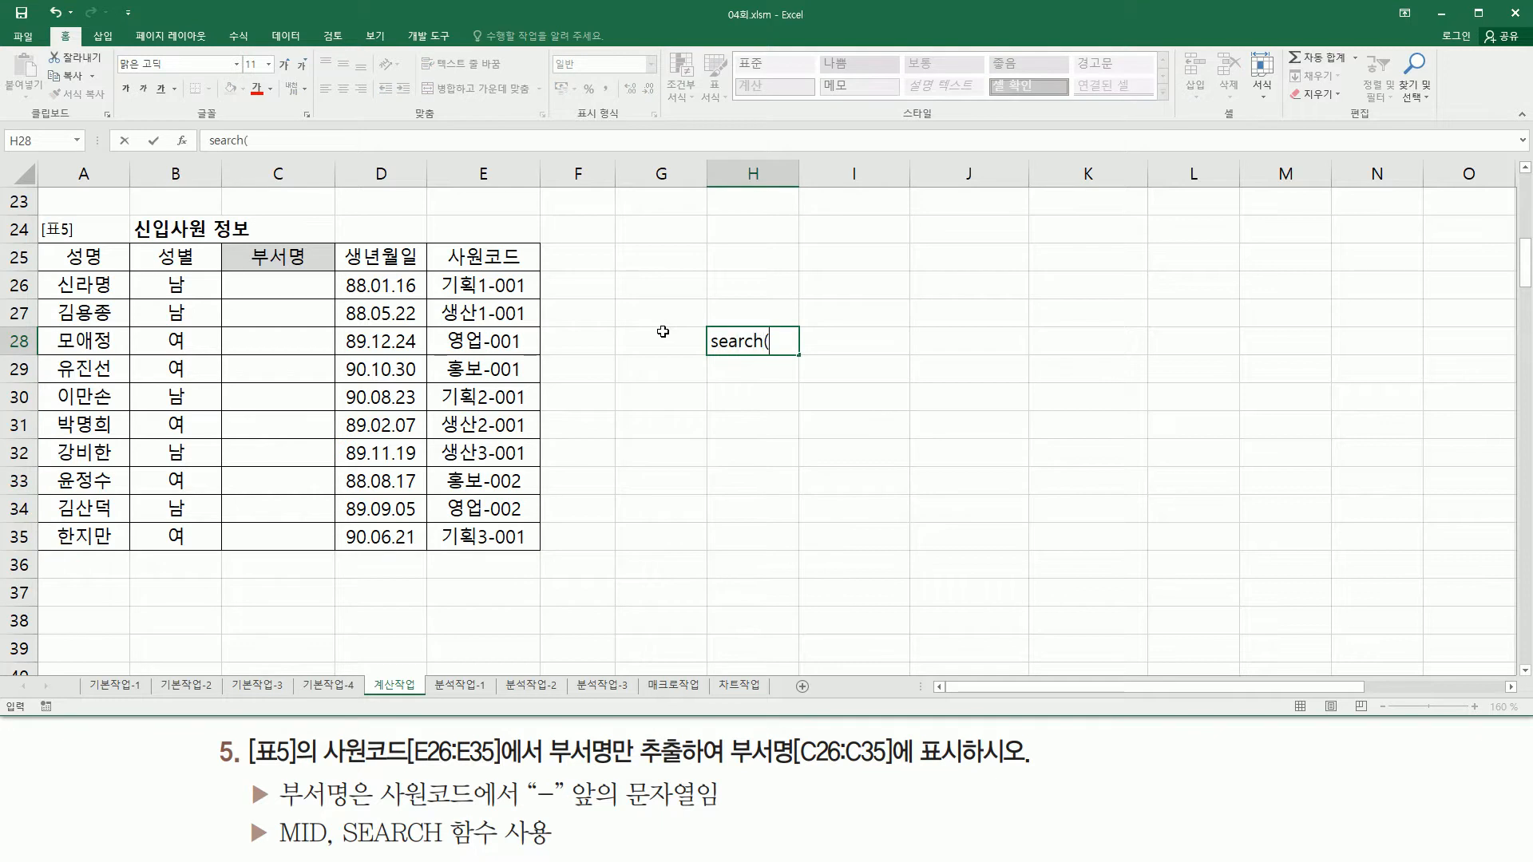
pyautogui.write(' 찾을텍스트 , 문자열')
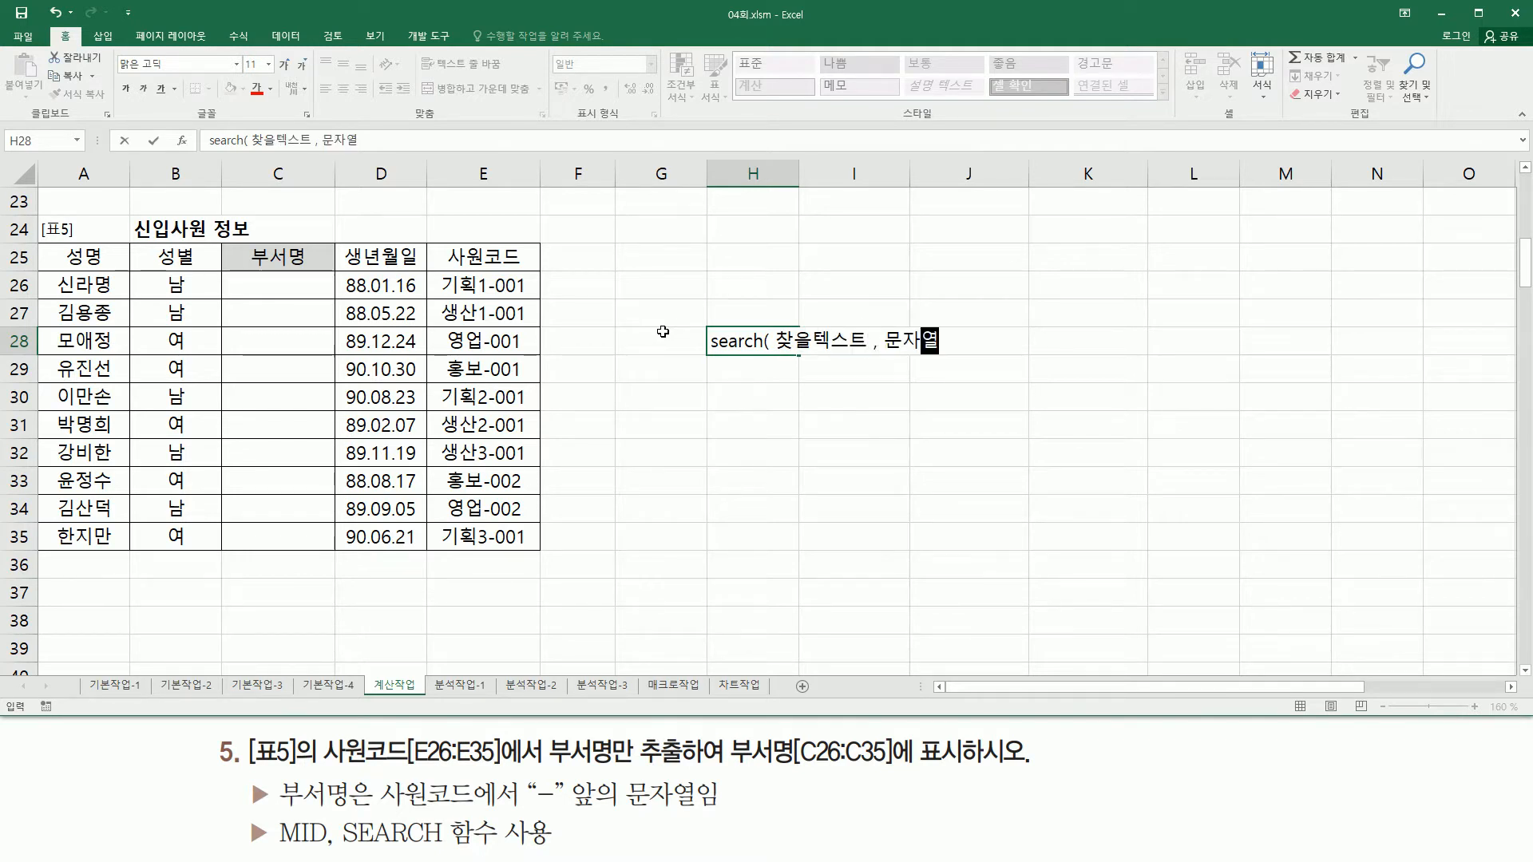
pyautogui.write(', 시작위치')
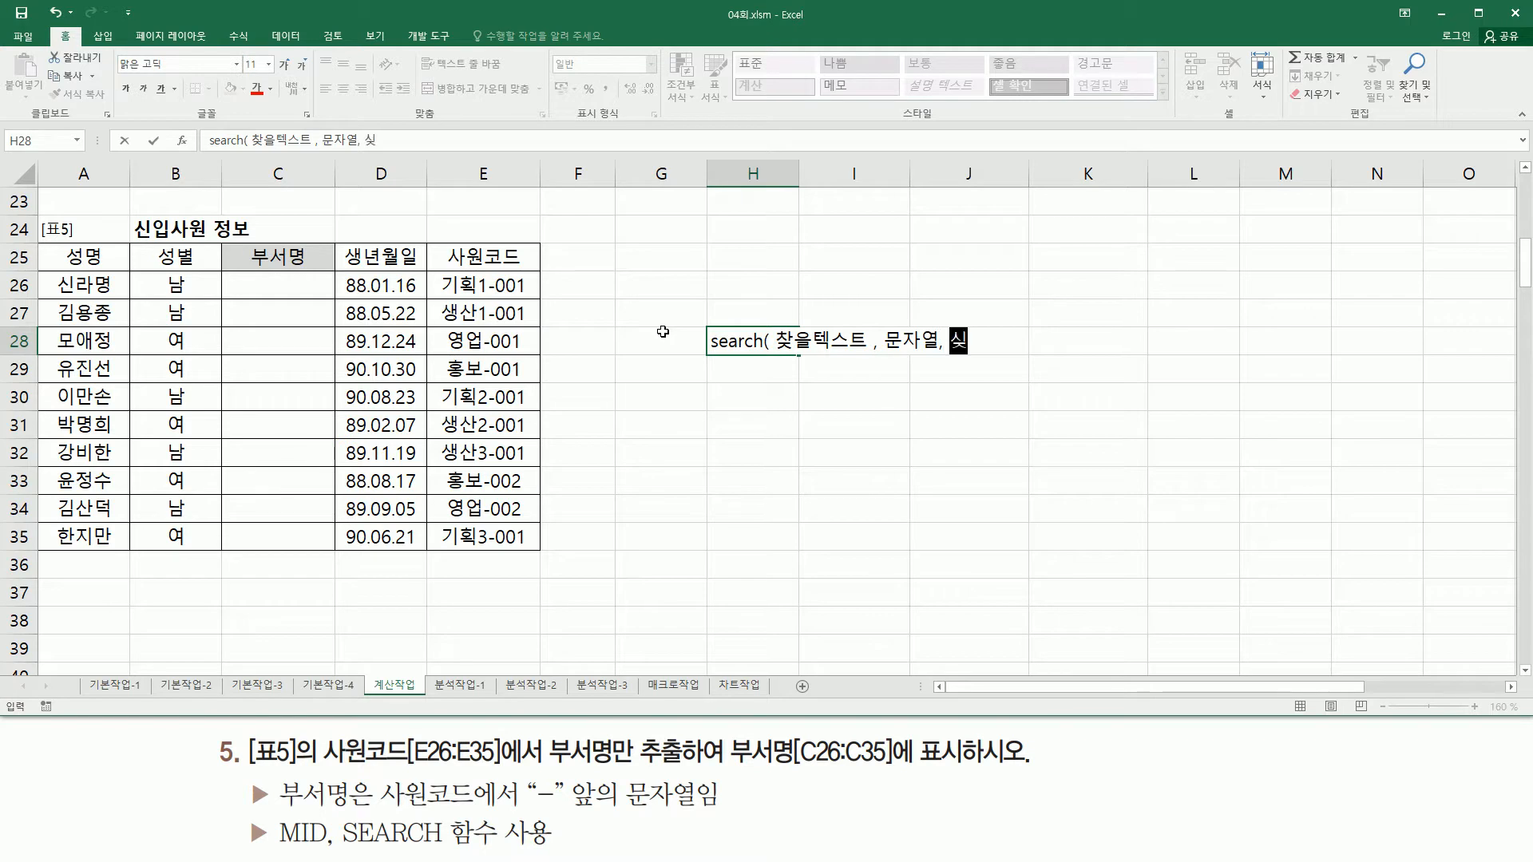
pyautogui.write(' )')
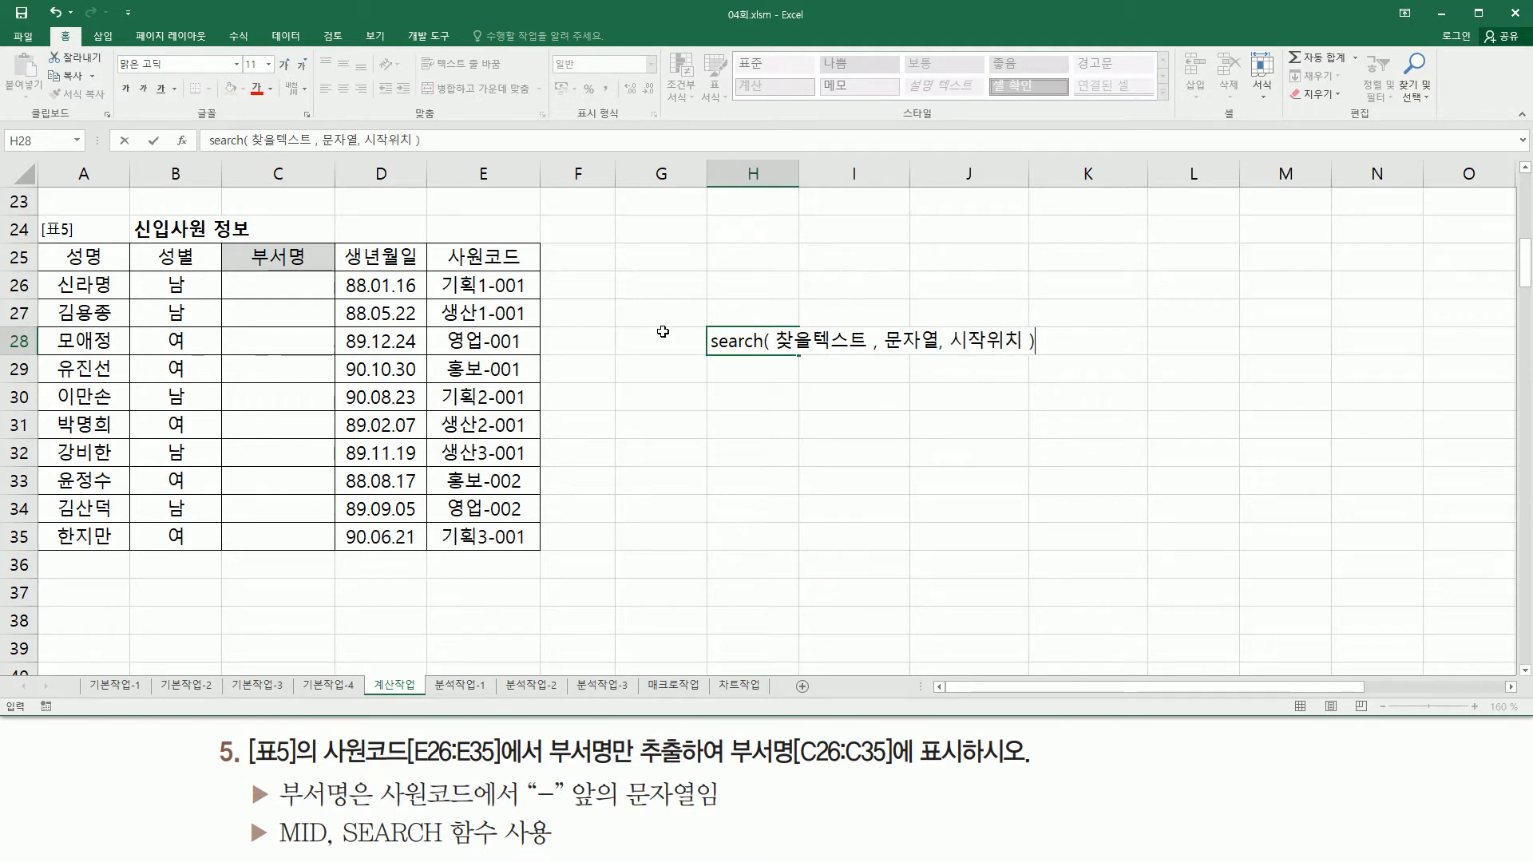
pyautogui.press('Return')
pyautogui.click(738, 419)
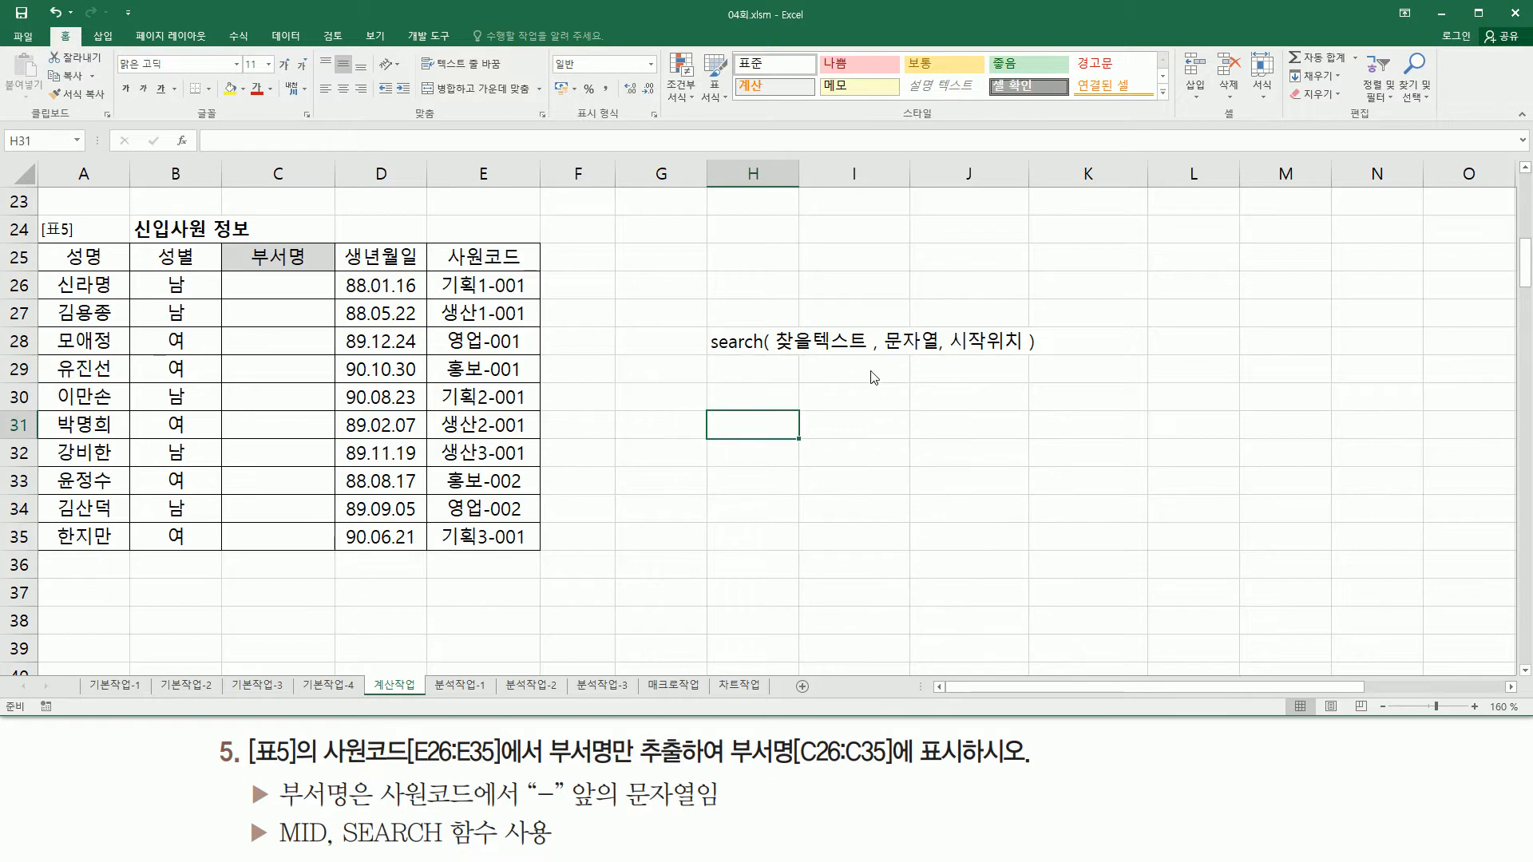
# Step: Review the three SEARCH arguments and compare the department text before "-" in E26 and E28
pyautogui.moveTo(883, 359); pyautogui.dragTo(939, 358)
pyautogui.moveTo(773, 322)
pyautogui.mouseDown()
pyautogui.moveTo(871, 364)
pyautogui.moveTo(1020, 358)
pyautogui.mouseUp()
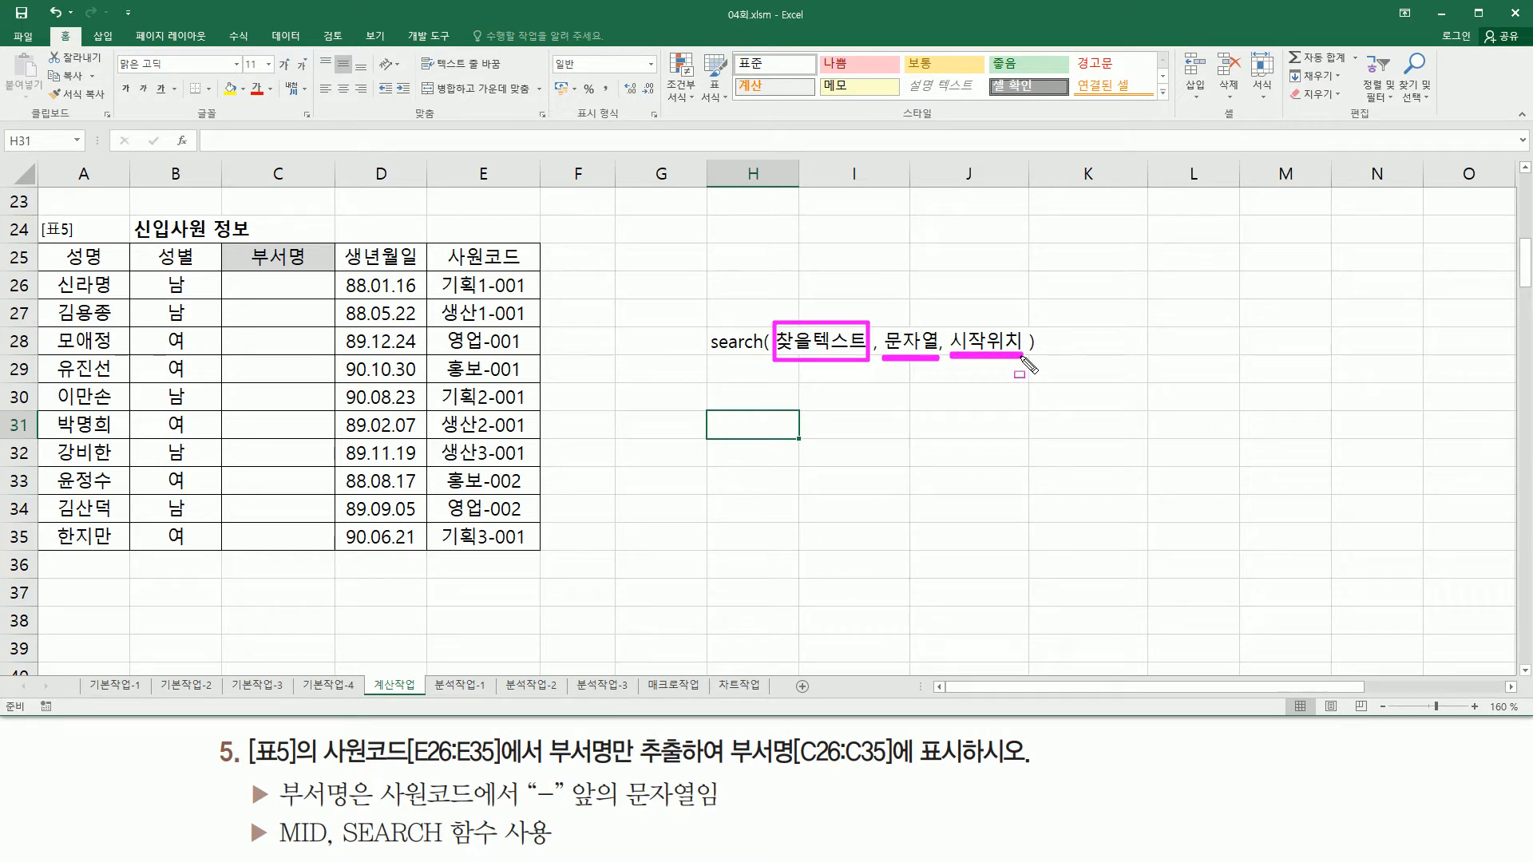
pyautogui.moveTo(886, 323); pyautogui.dragTo(939, 369)
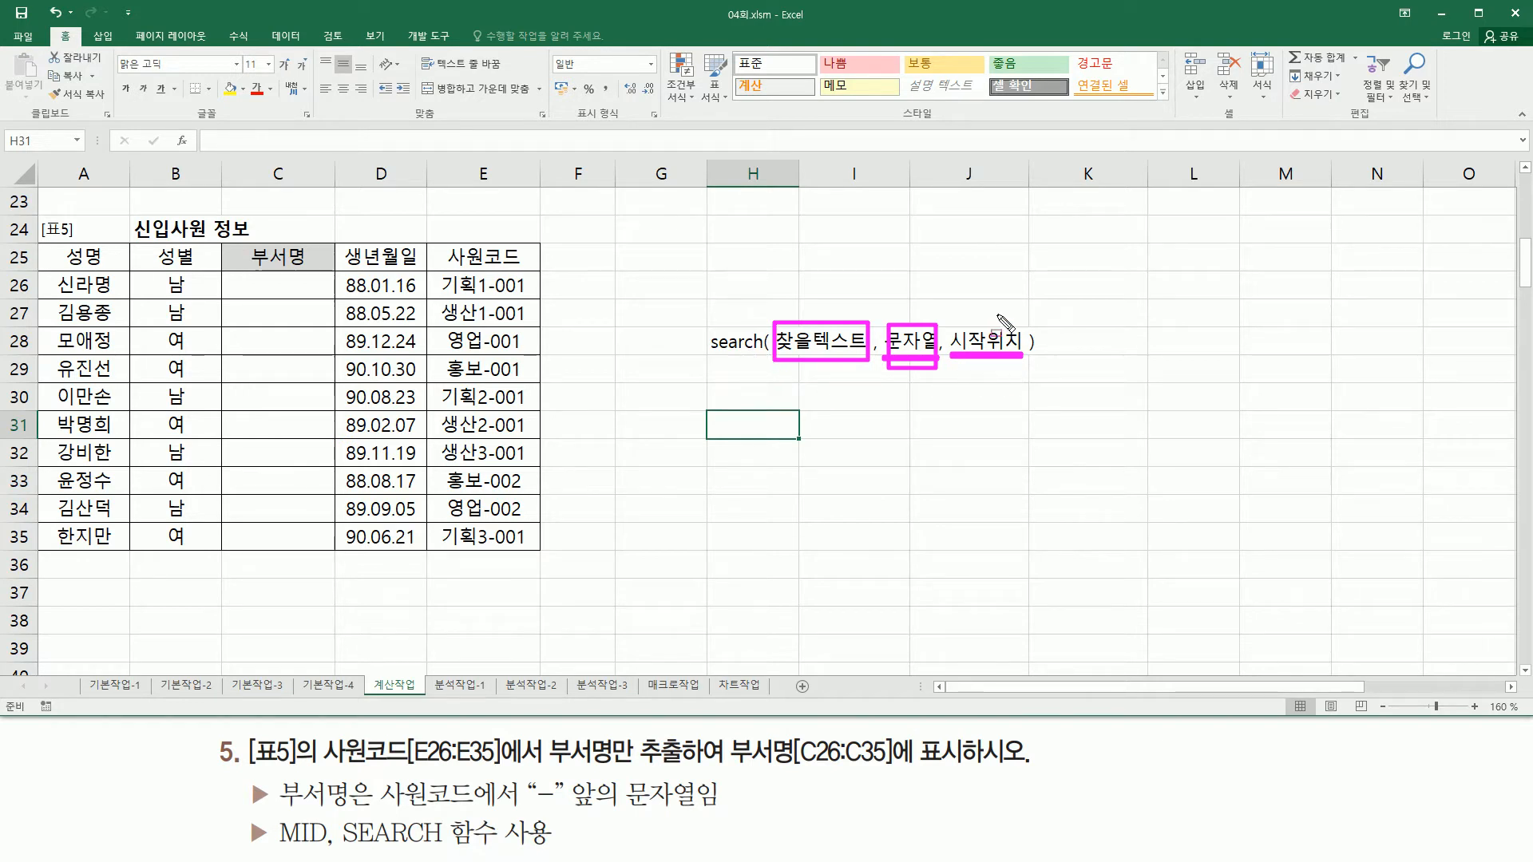
pyautogui.press('Escape')
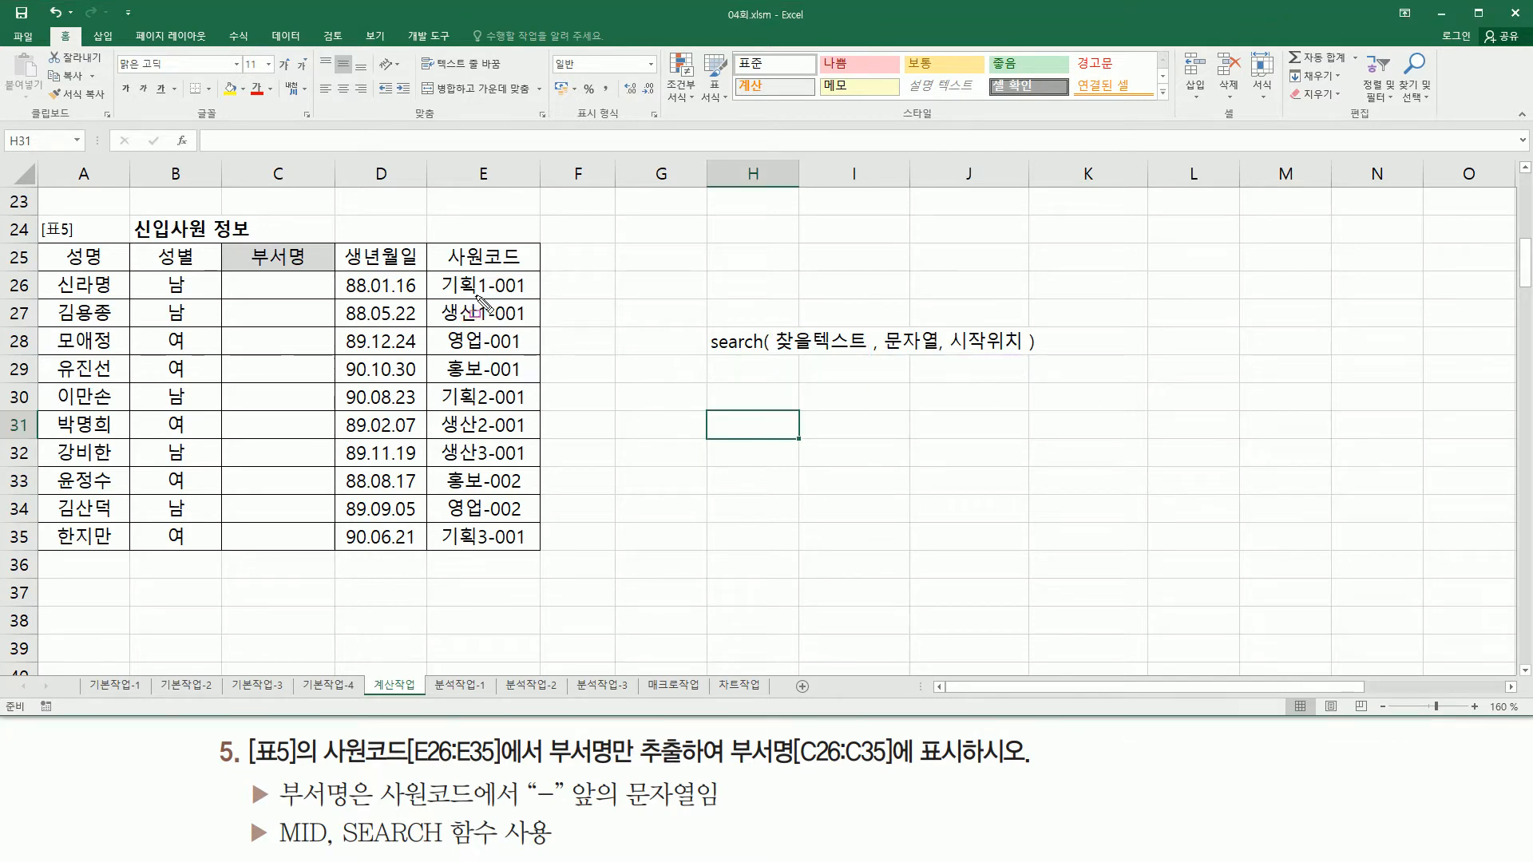
pyautogui.moveTo(444, 297); pyautogui.dragTo(483, 296)
pyautogui.moveTo(452, 349); pyautogui.dragTo(479, 349)
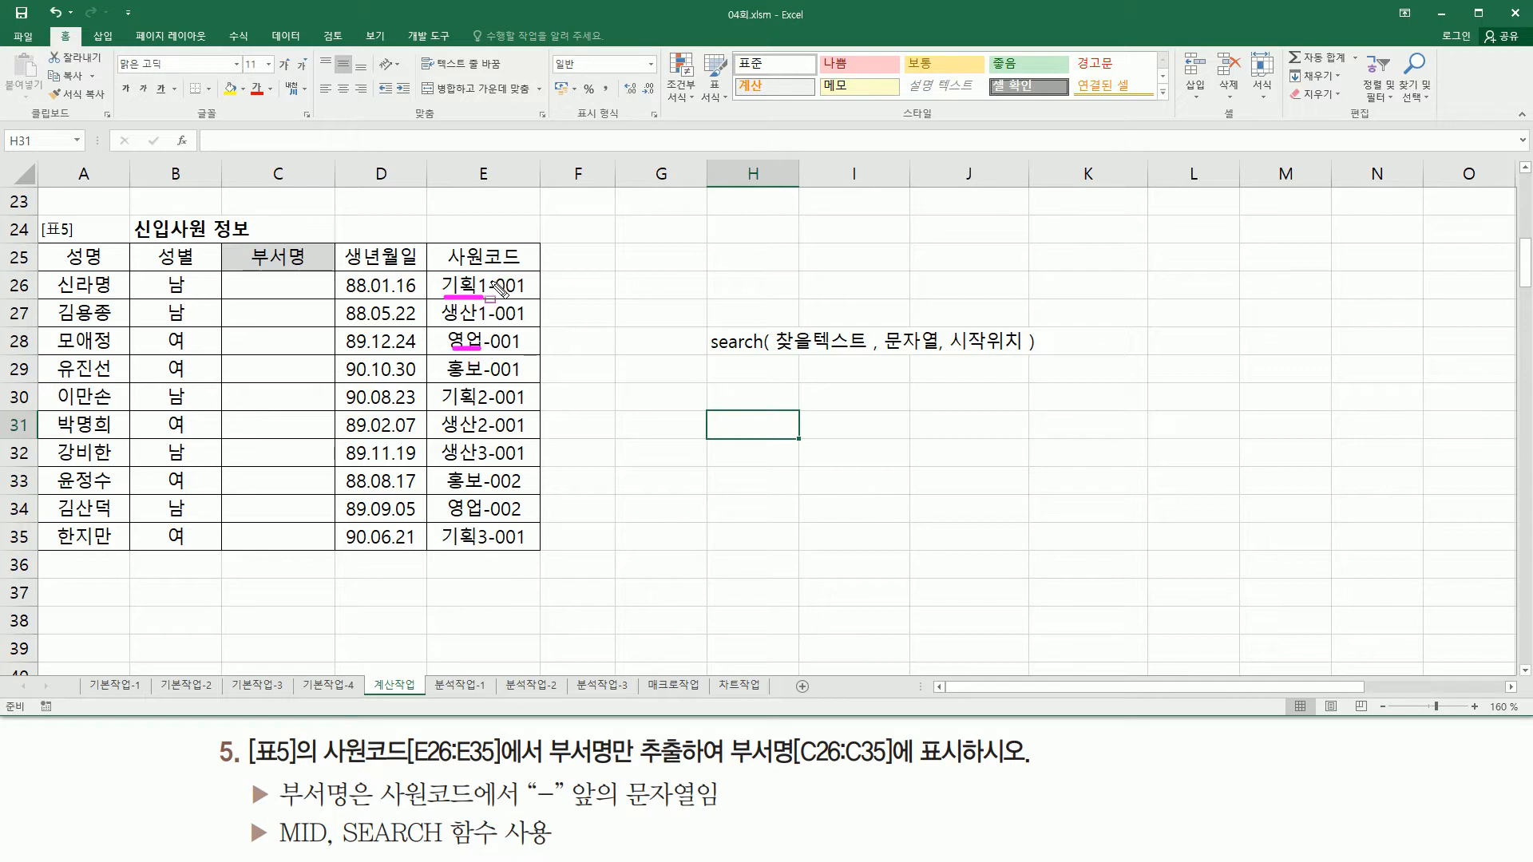
# Step: Examine where "-" sits in the code in E26 and relate it to the SEARCH syntax noted in H28
pyautogui.moveTo(491, 278); pyautogui.dragTo(491, 227)
pyautogui.moveTo(708, 342)
pyautogui.mouseDown()
pyautogui.moveTo(883, 373)
pyautogui.moveTo(1056, 358)
pyautogui.mouseUp()
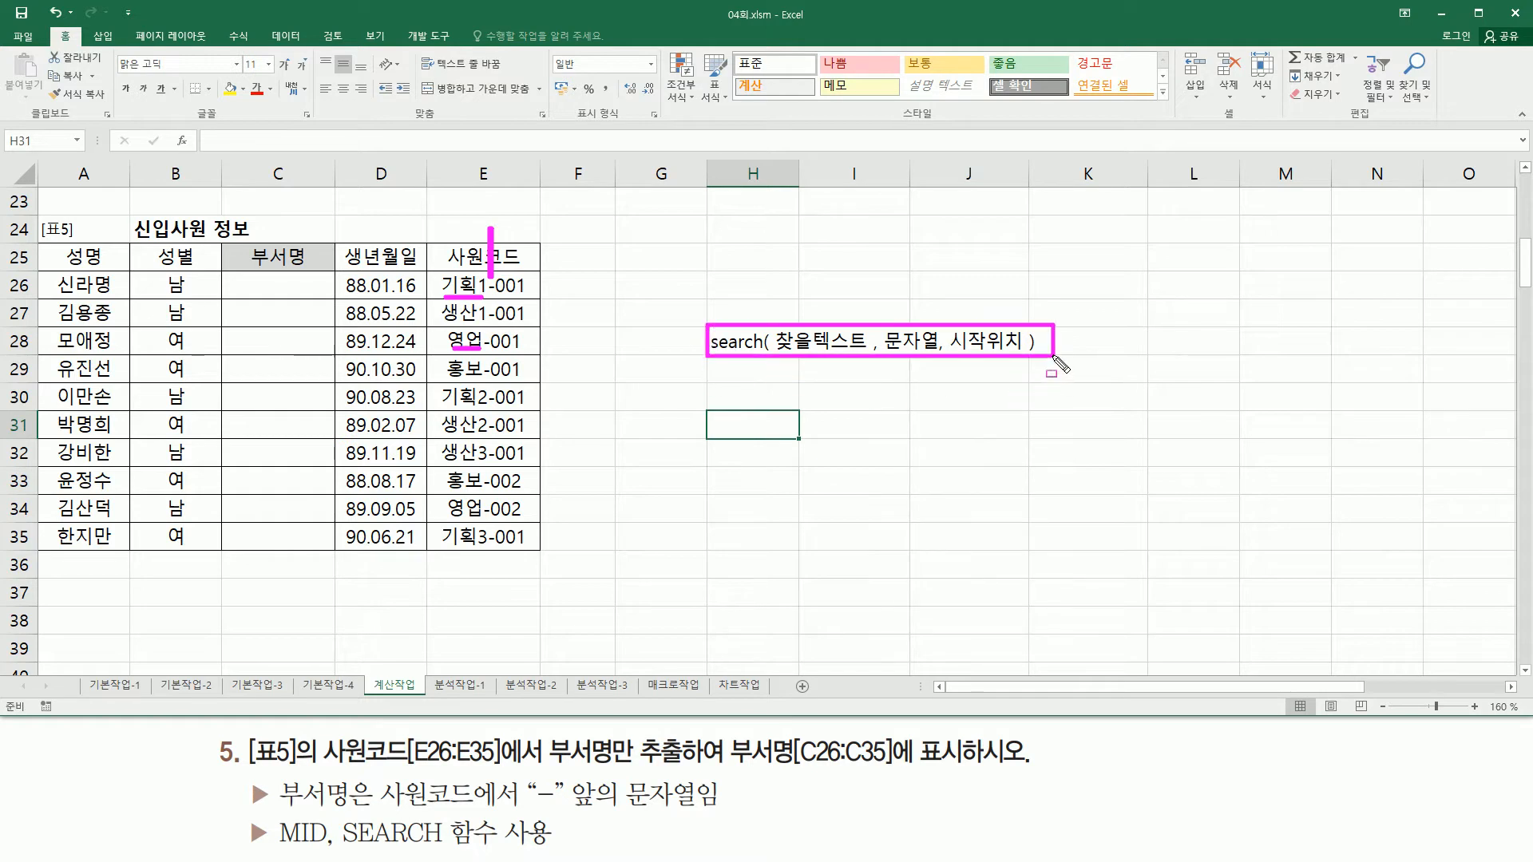
pyautogui.press('Escape')
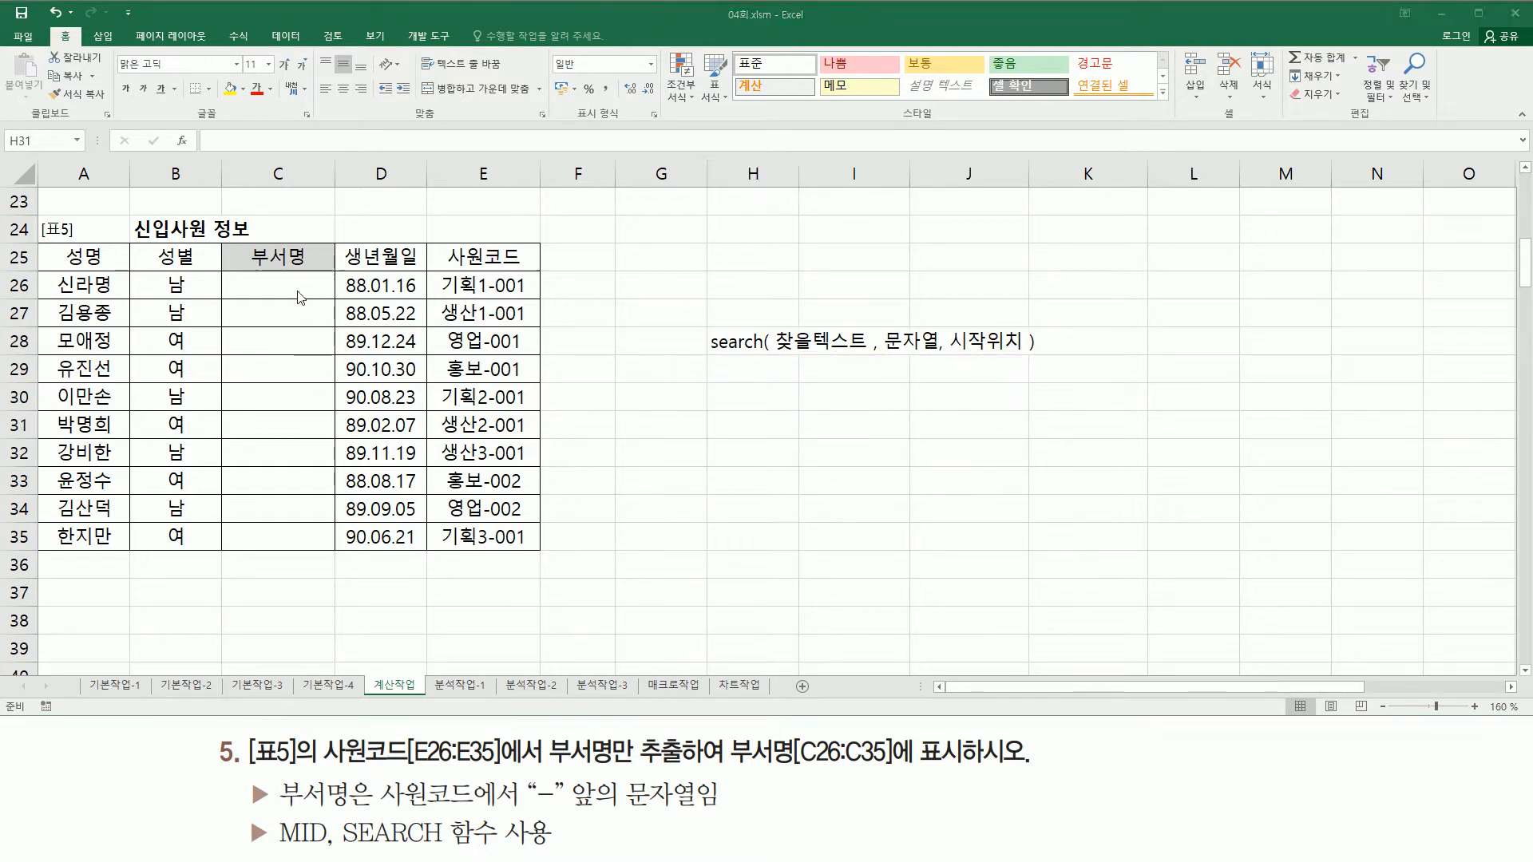
# Step: Begin a SEARCH formula in C26 with "-" as the text to find
pyautogui.click(232, 288)
pyautogui.write('=')
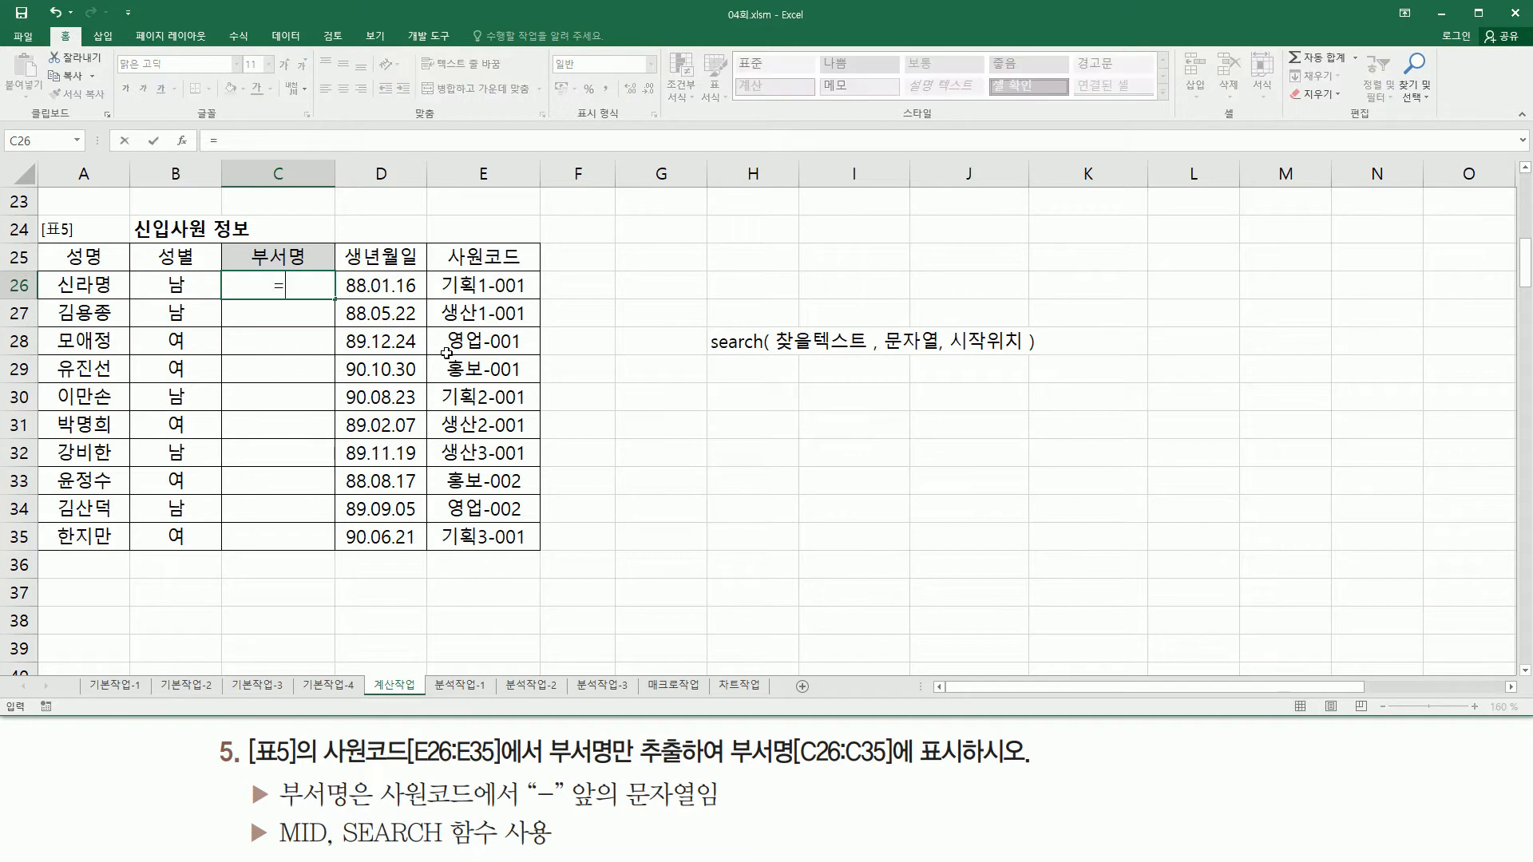
pyautogui.write('sea')
pyautogui.press('Tab')
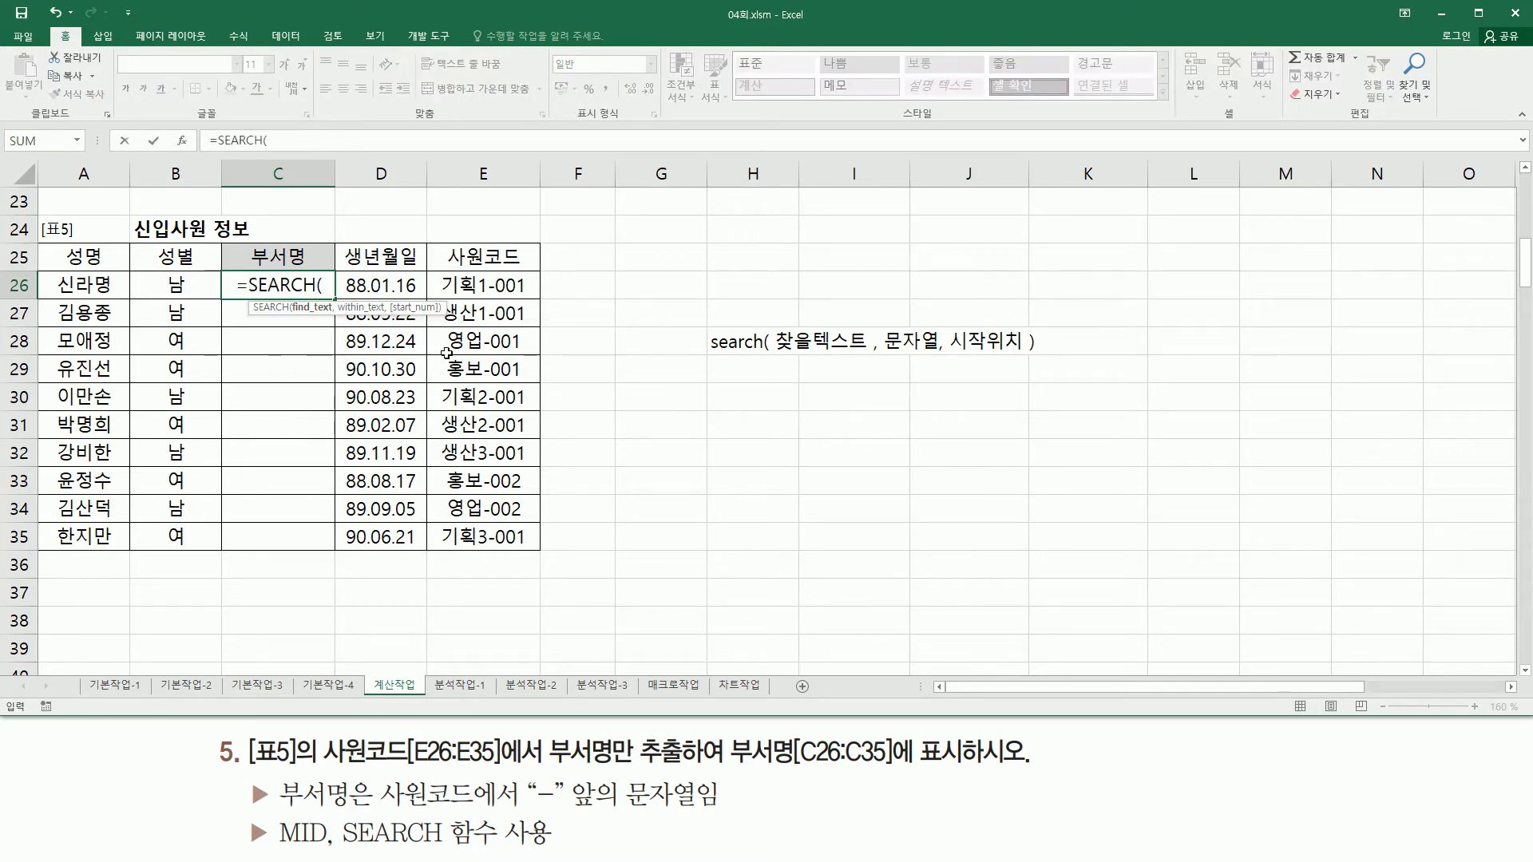
pyautogui.write('"-"')
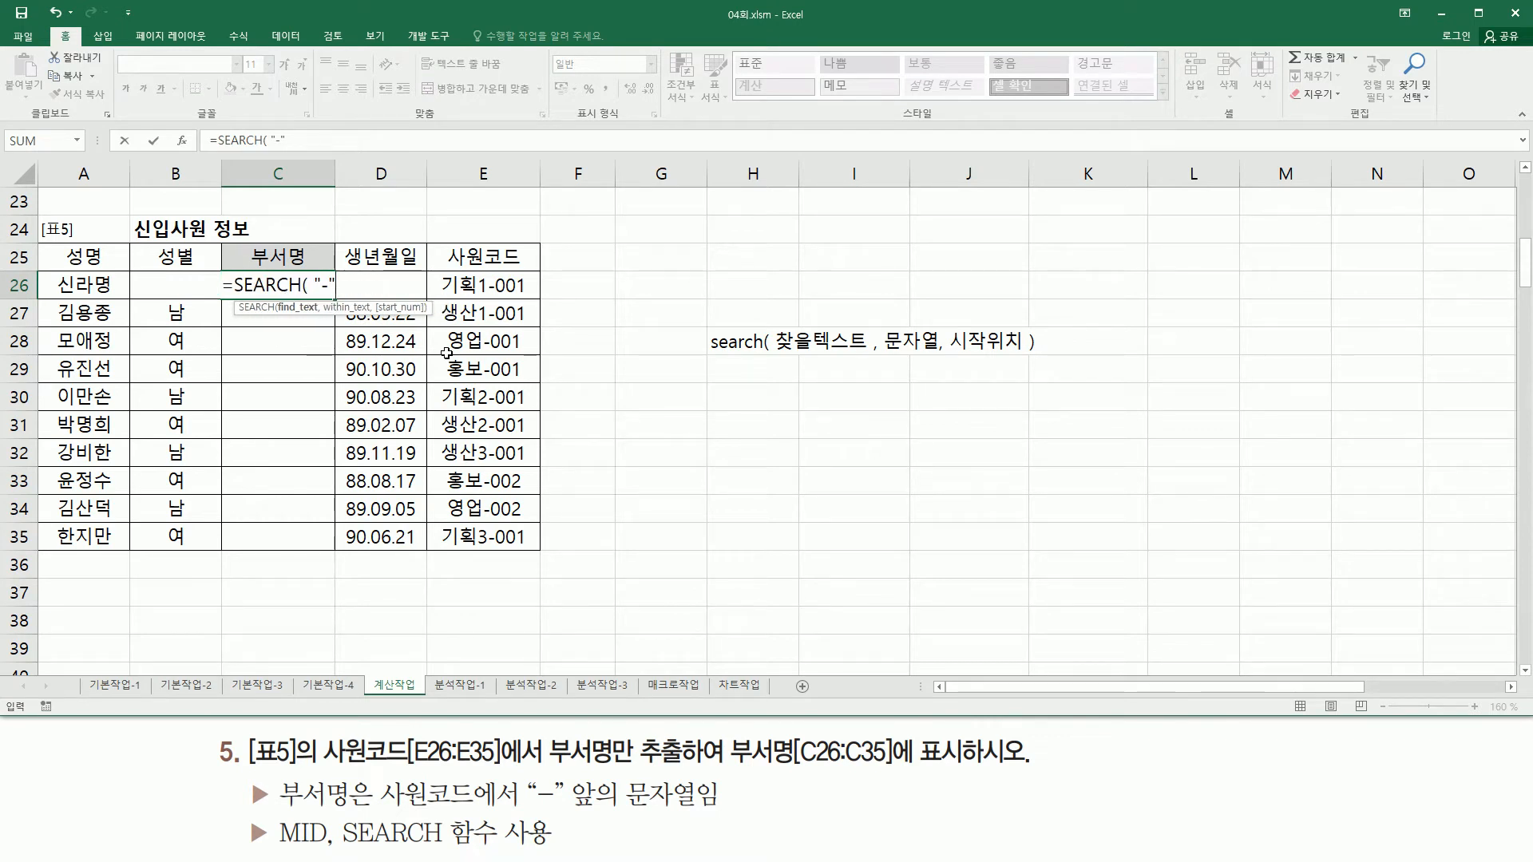
pyautogui.write(' ,')
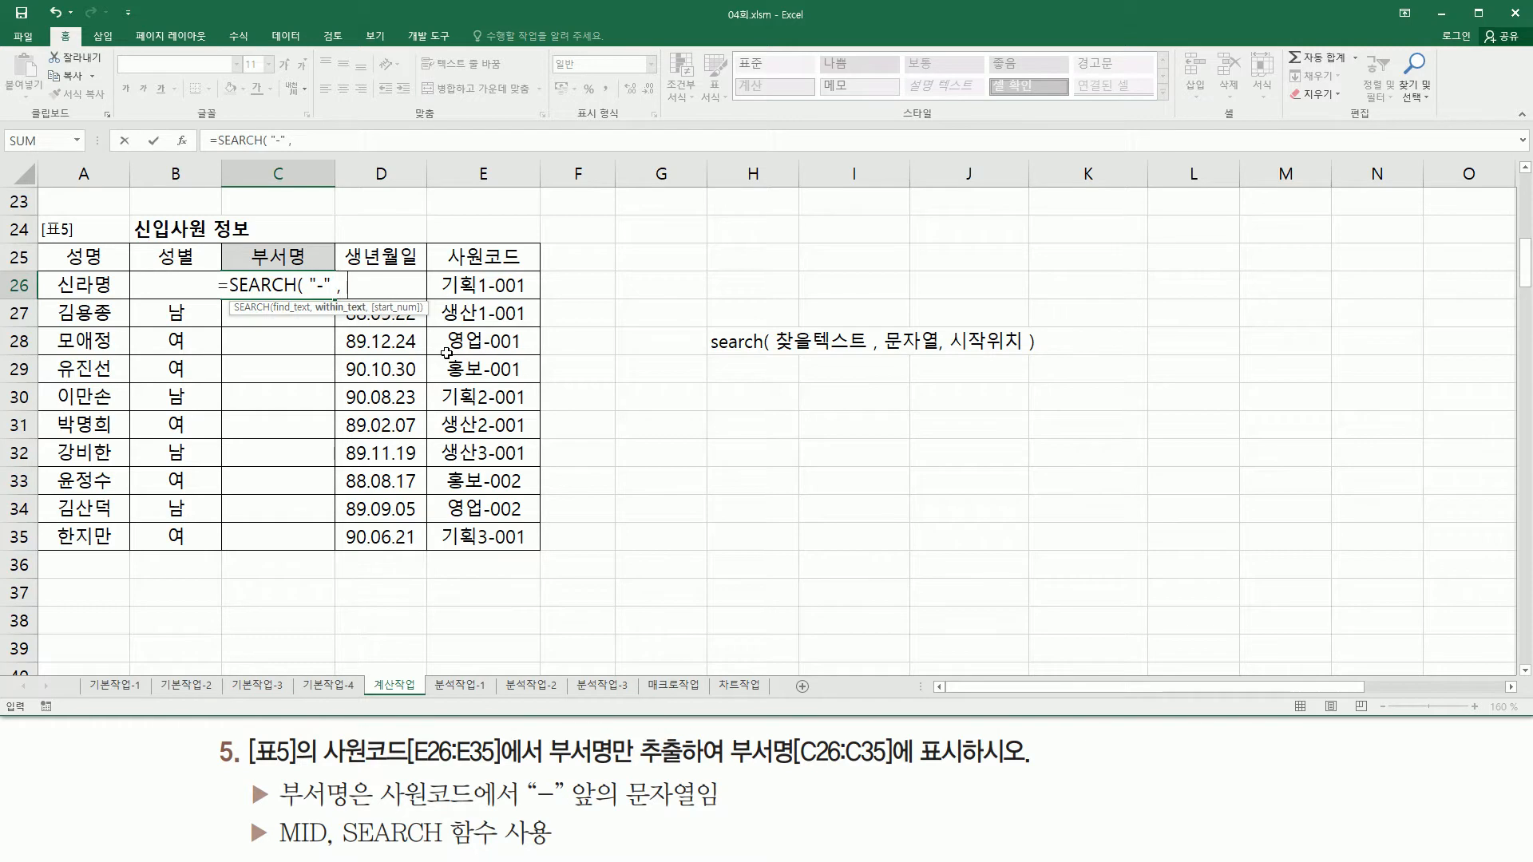
pyautogui.press('BackSpace')
pyautogui.press('BackSpace')
pyautogui.write(',')
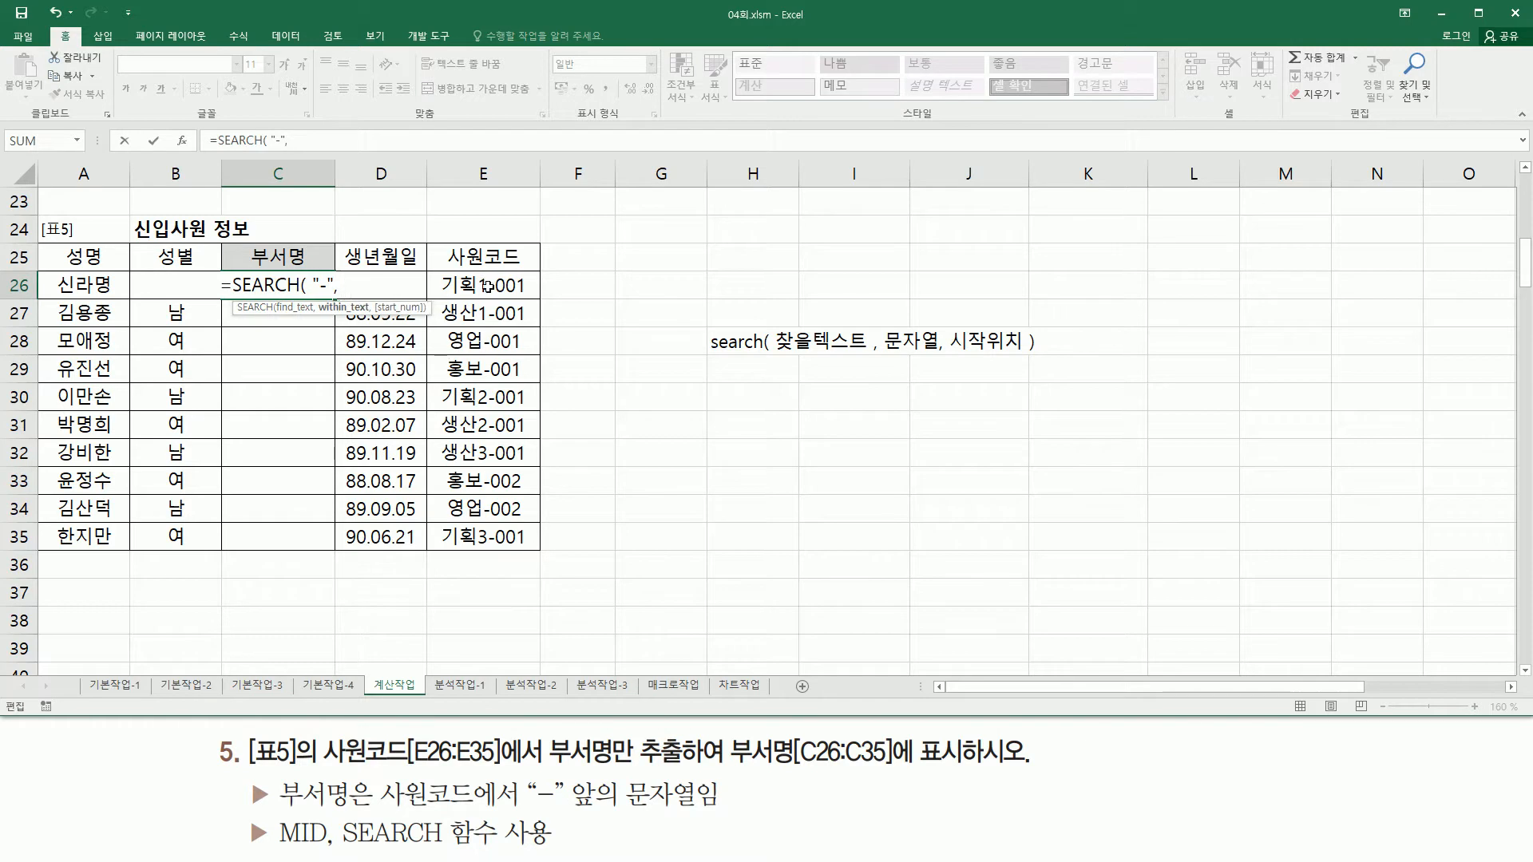
# Step: Complete the C26 formula as =SEARCH( "-", E26 ) and fill it down to C35
pyautogui.click(490, 291)
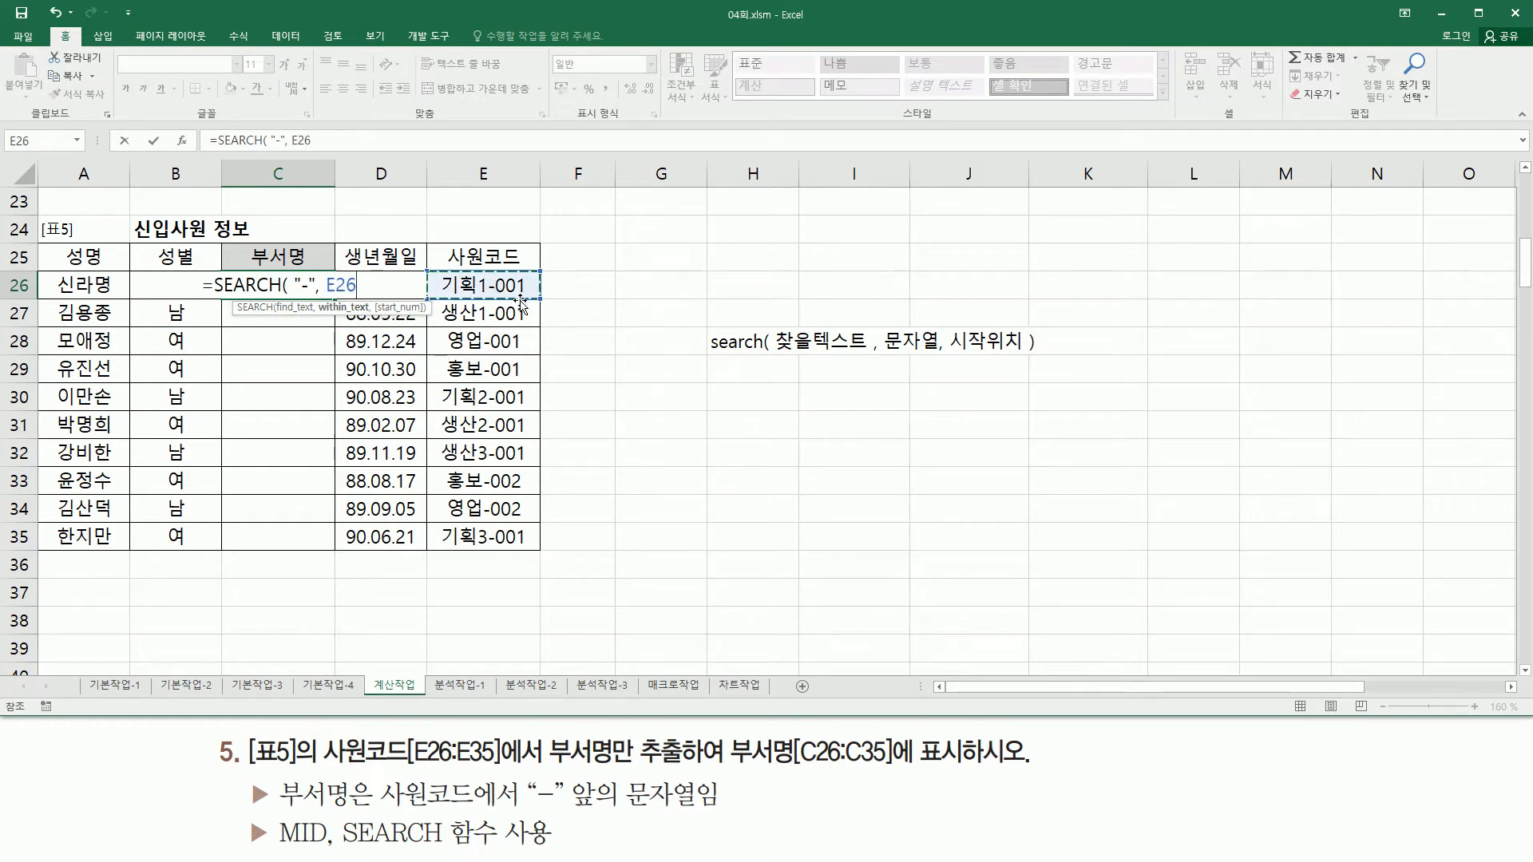
pyautogui.write(',')
pyautogui.press('BackSpace')
pyautogui.press('BackSpace')
pyautogui.press('BackSpace')
pyautogui.press('BackSpace')
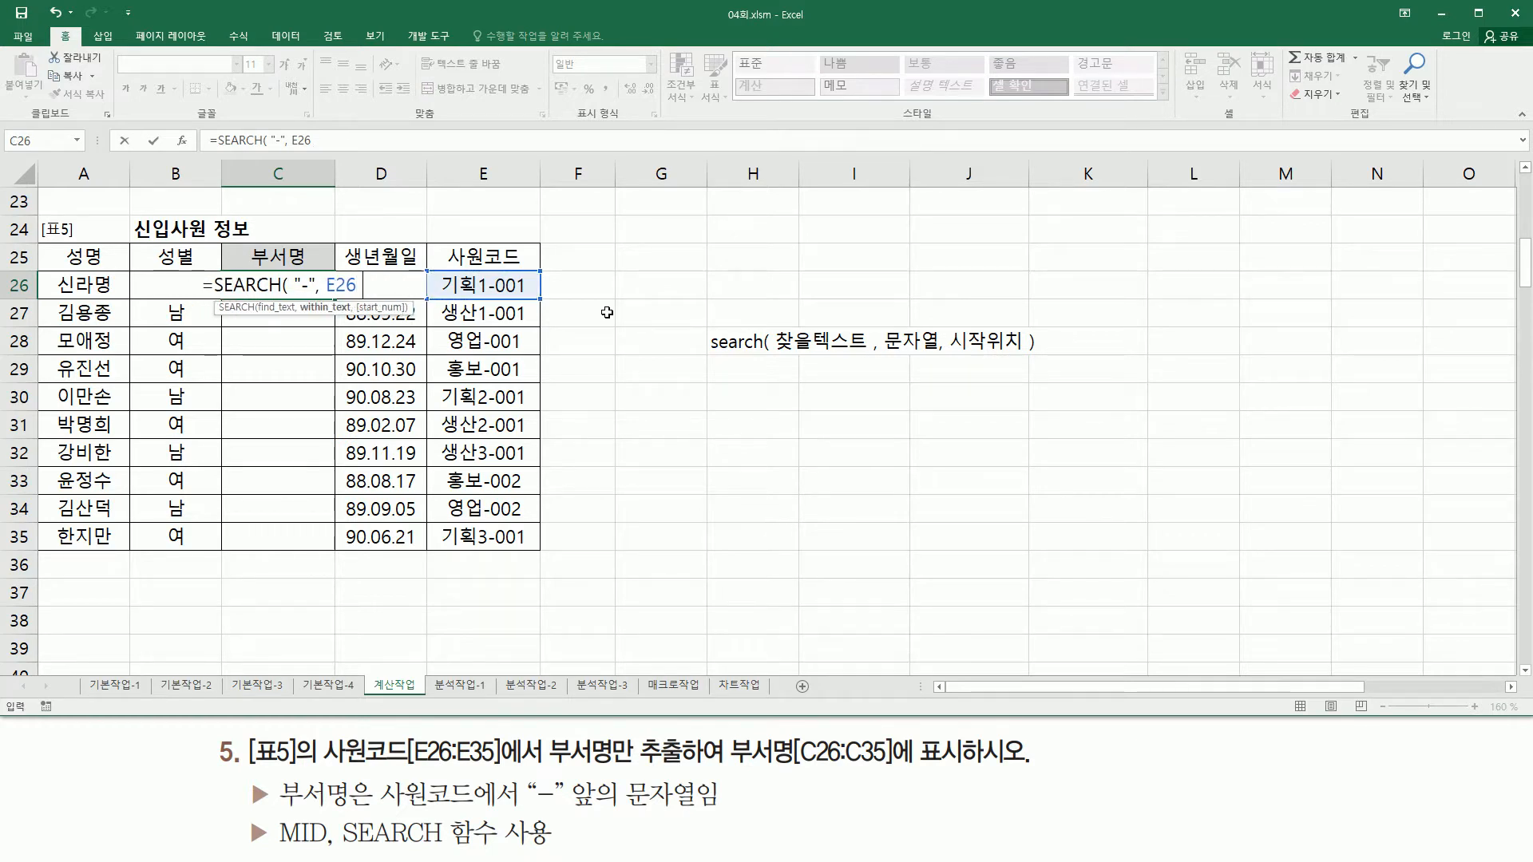
pyautogui.write(')')
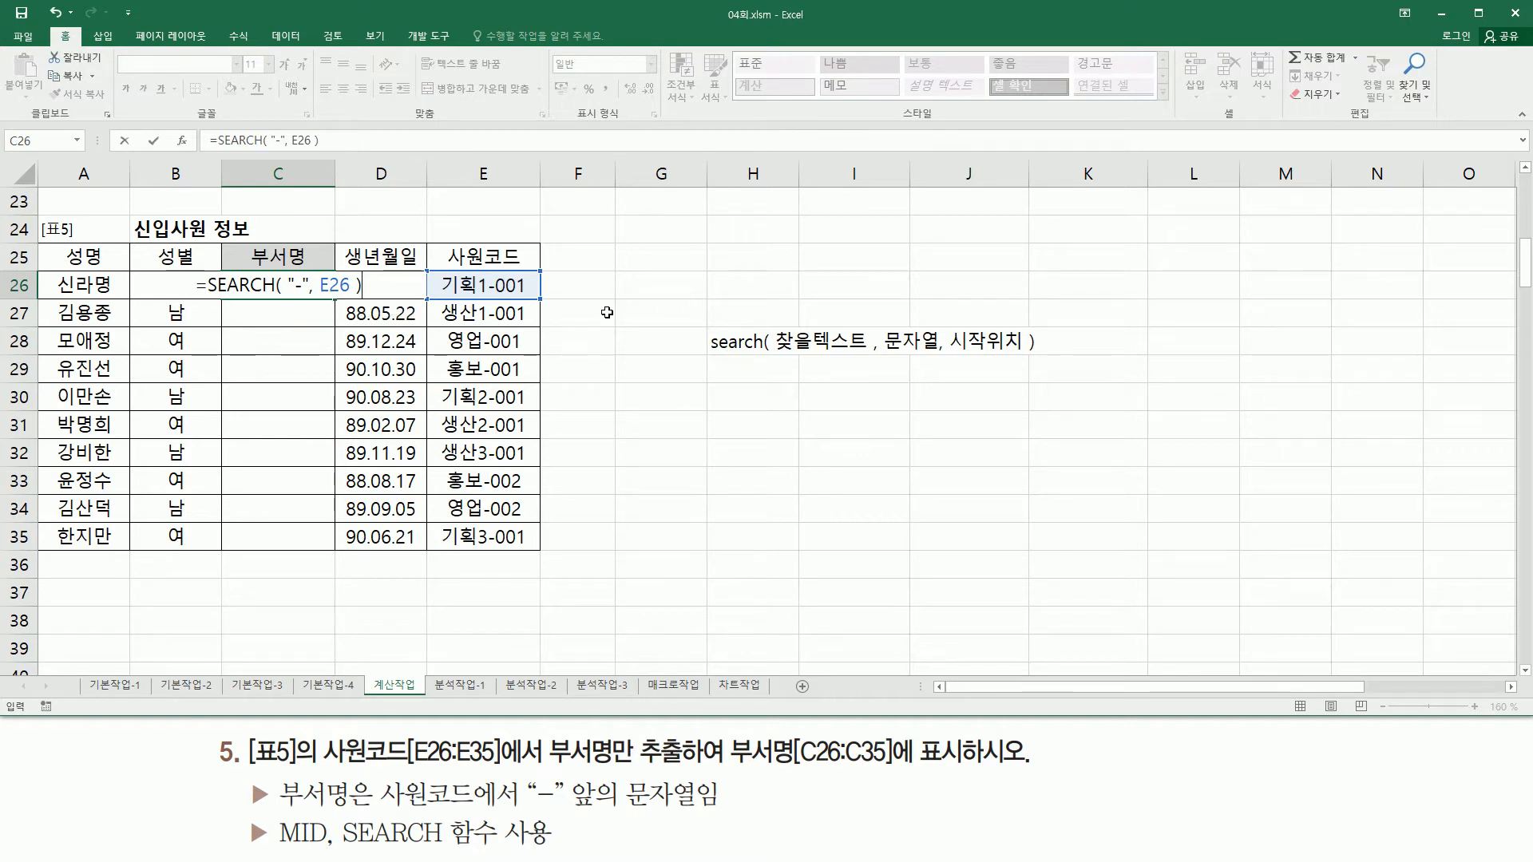
pyautogui.press('Return')
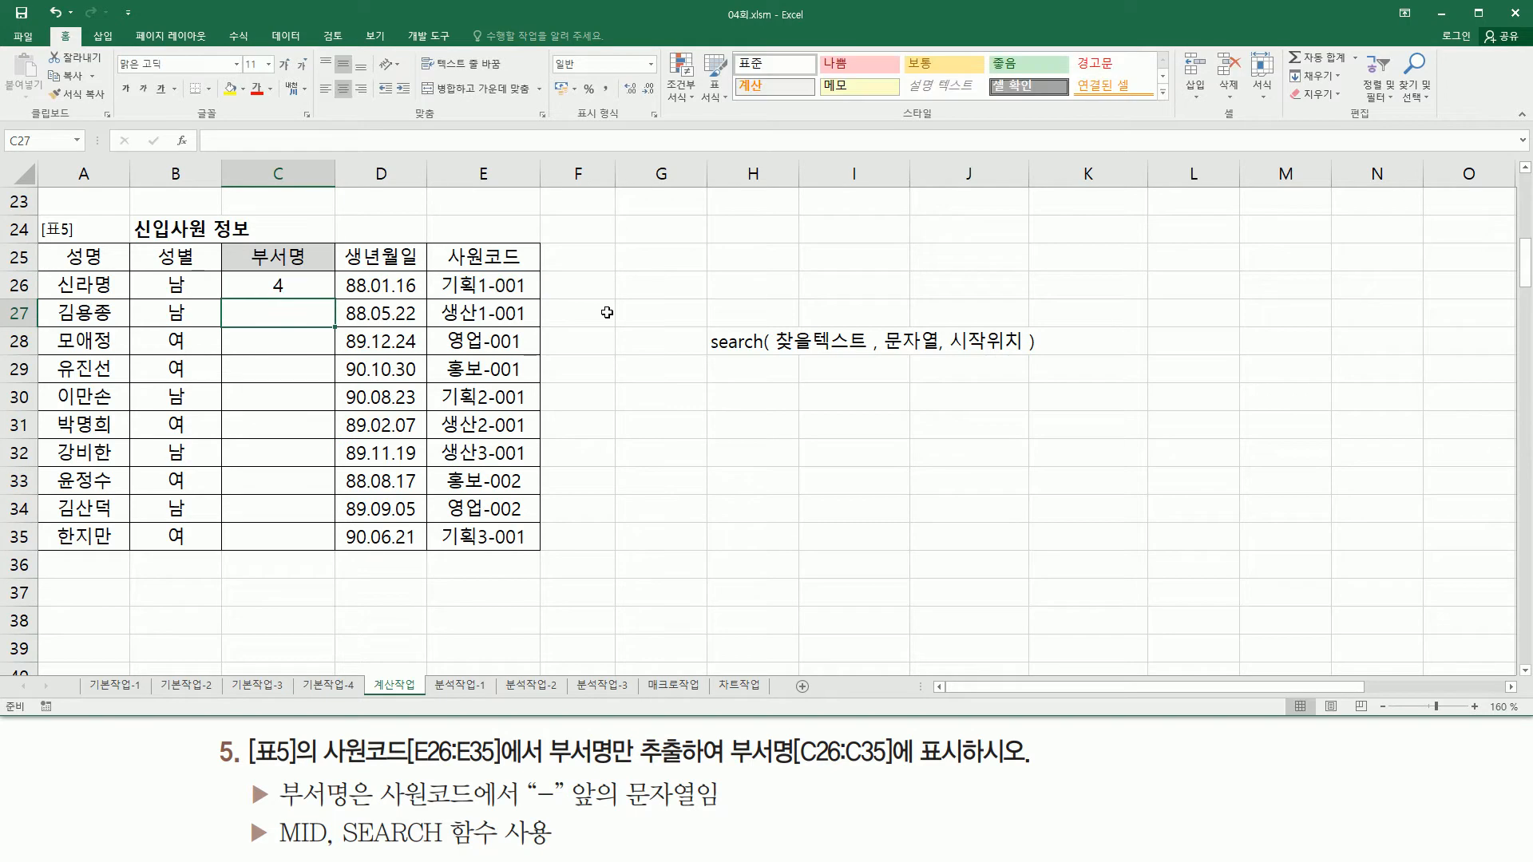
pyautogui.click(306, 293)
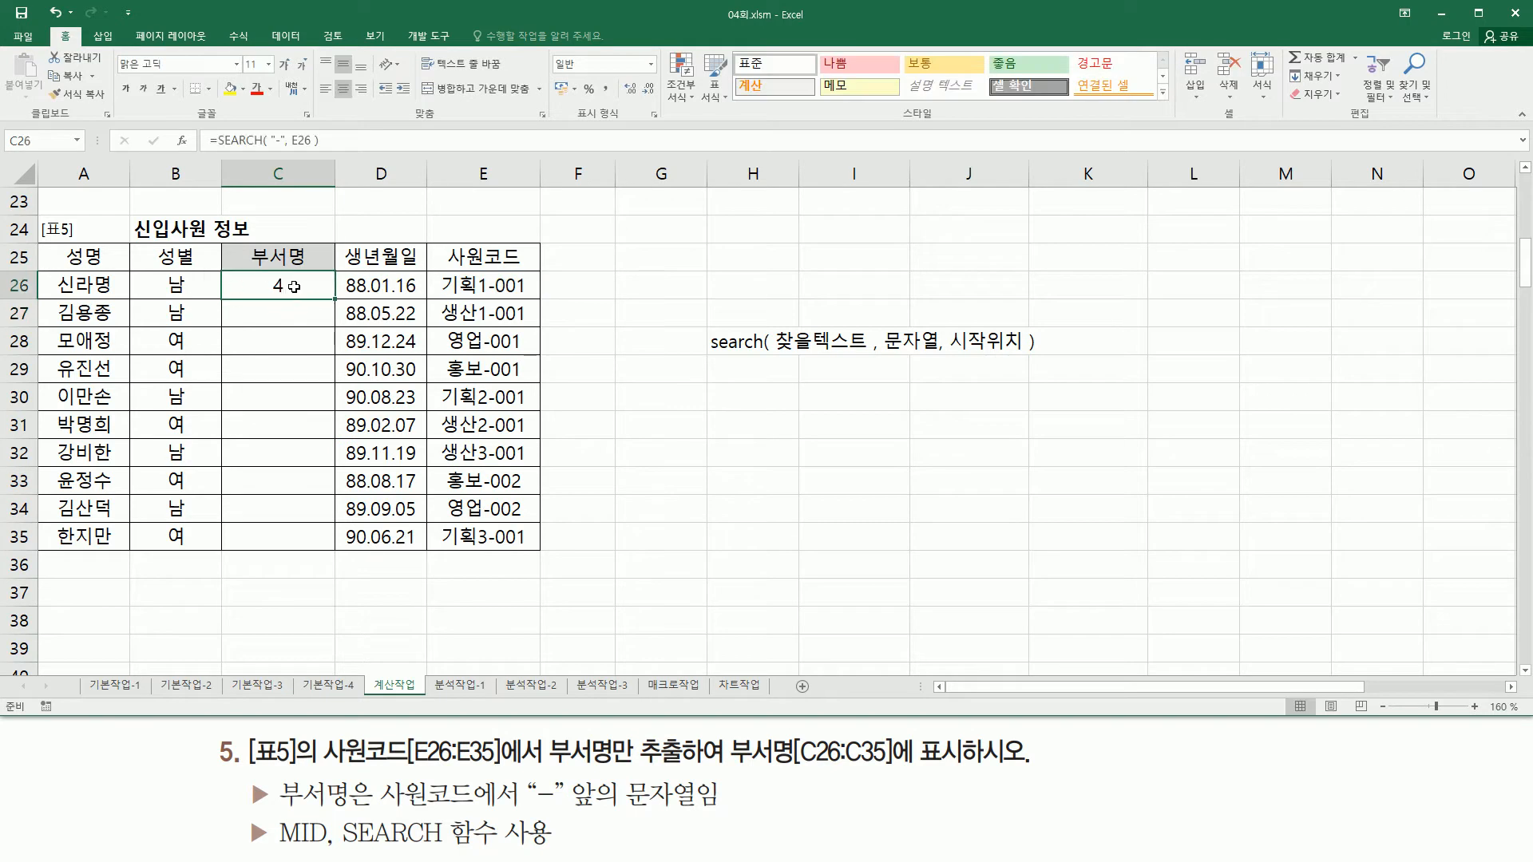
pyautogui.moveTo(334, 299); pyautogui.dragTo(341, 527)
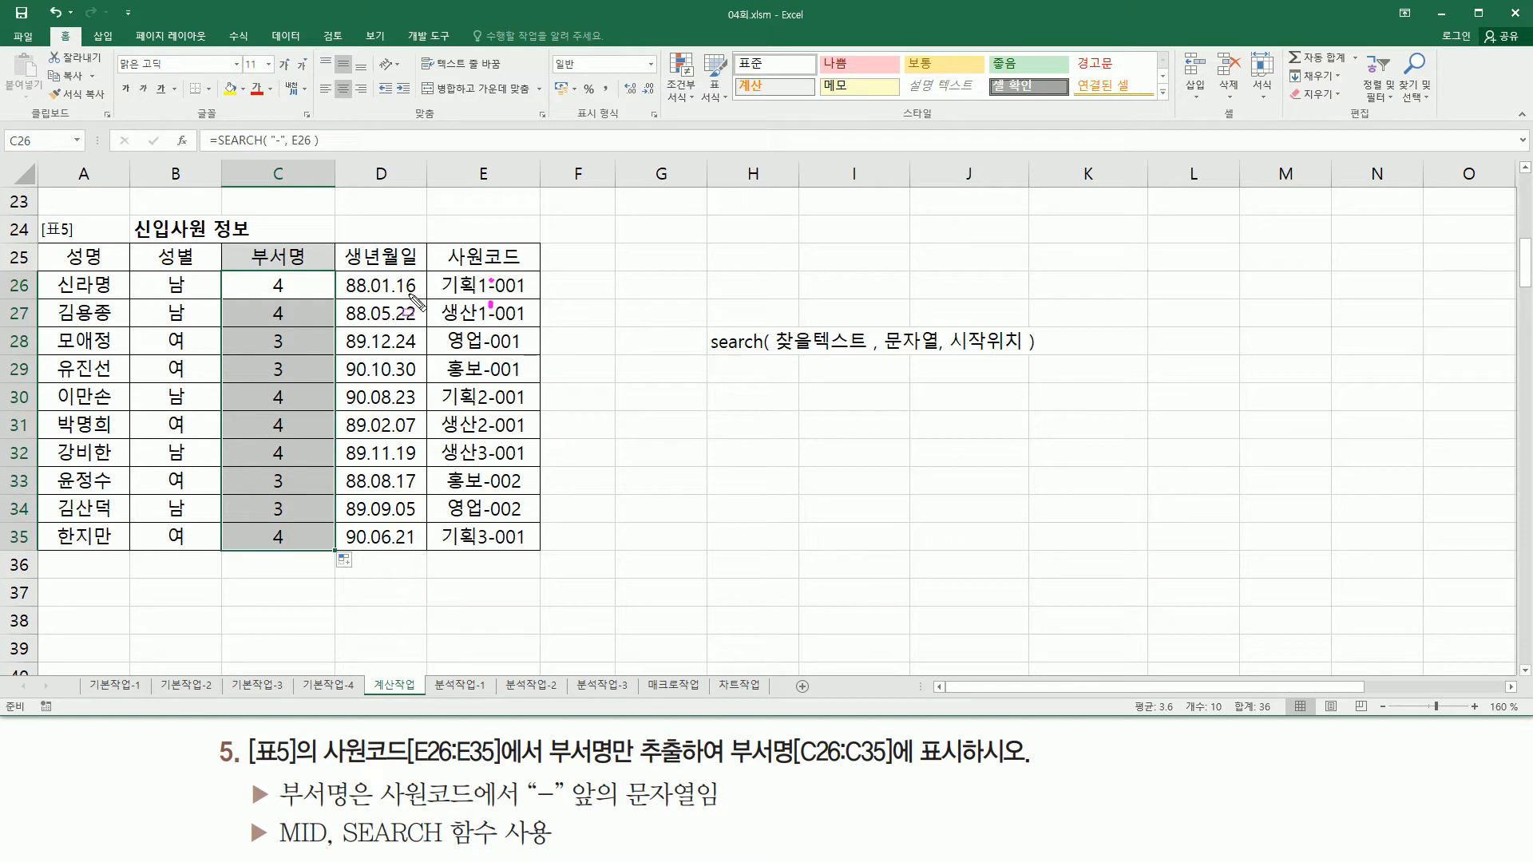
# Step: Compare the SEARCH results in C26:C29 with the position of "-" in the codes in E26:E29
pyautogui.moveTo(266, 272); pyautogui.dragTo(299, 323)
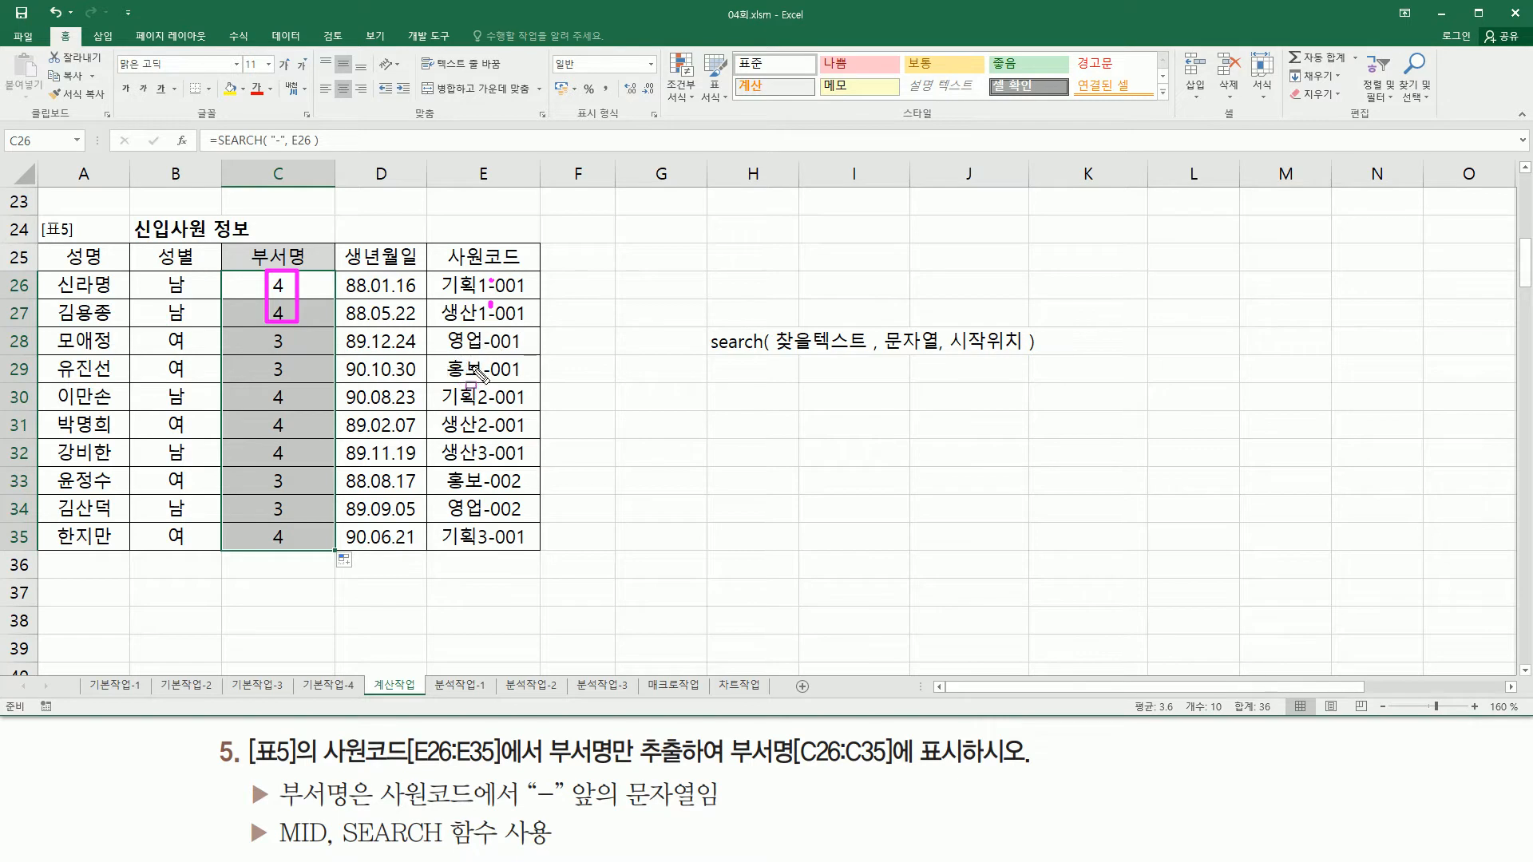
pyautogui.click(484, 335)
pyautogui.click(486, 361)
pyautogui.moveTo(269, 328); pyautogui.dragTo(301, 382)
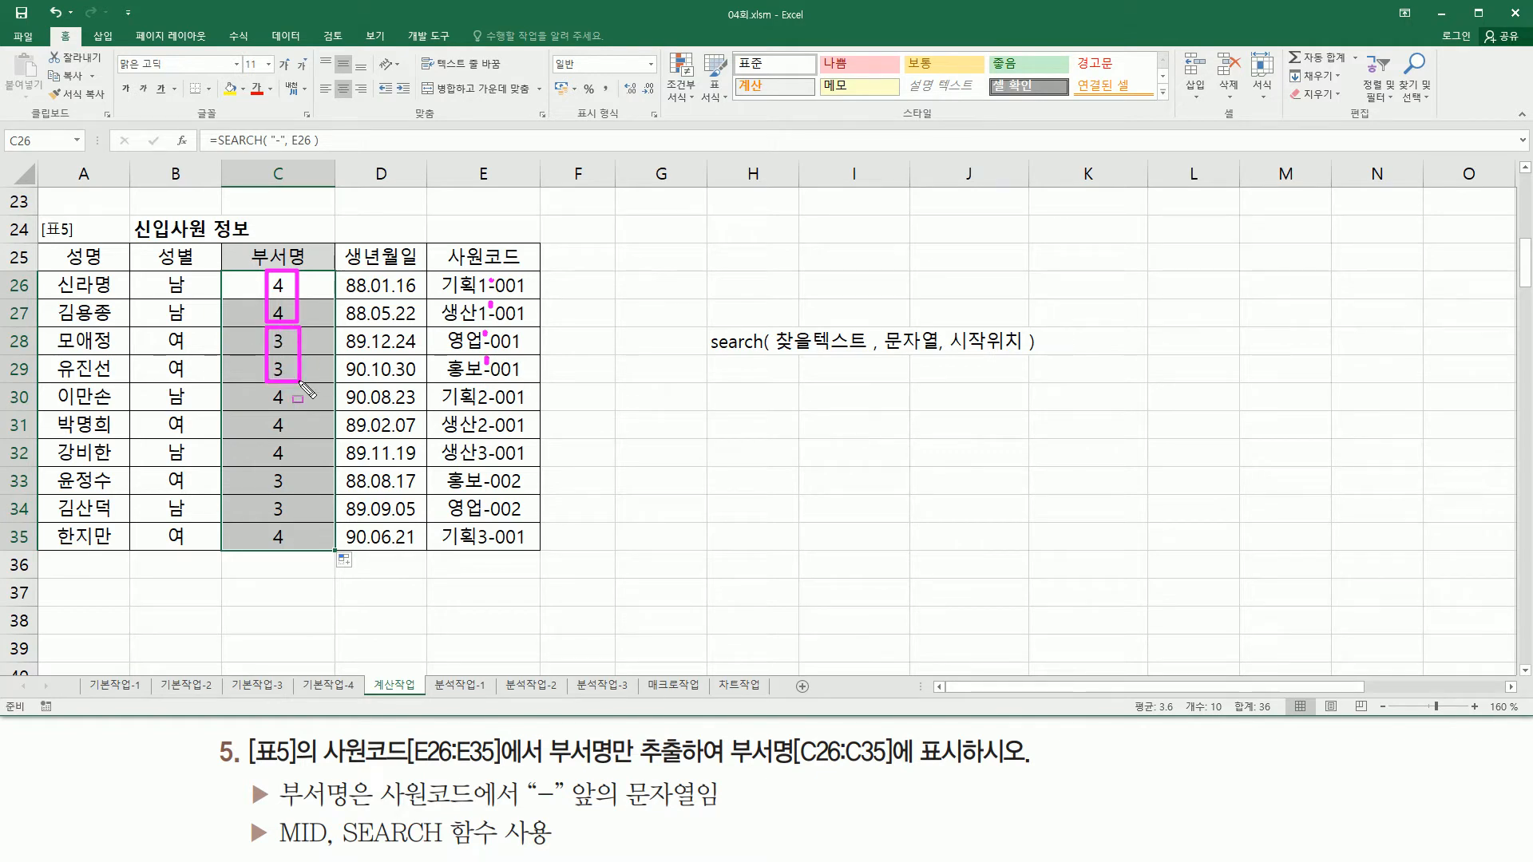
pyautogui.press('Escape')
# Step: Add the start position 1 to the SEARCH formula in C26 and fill it down to C35
pyautogui.click(293, 291)
pyautogui.doubleClick(294, 290)
pyautogui.click(352, 287)
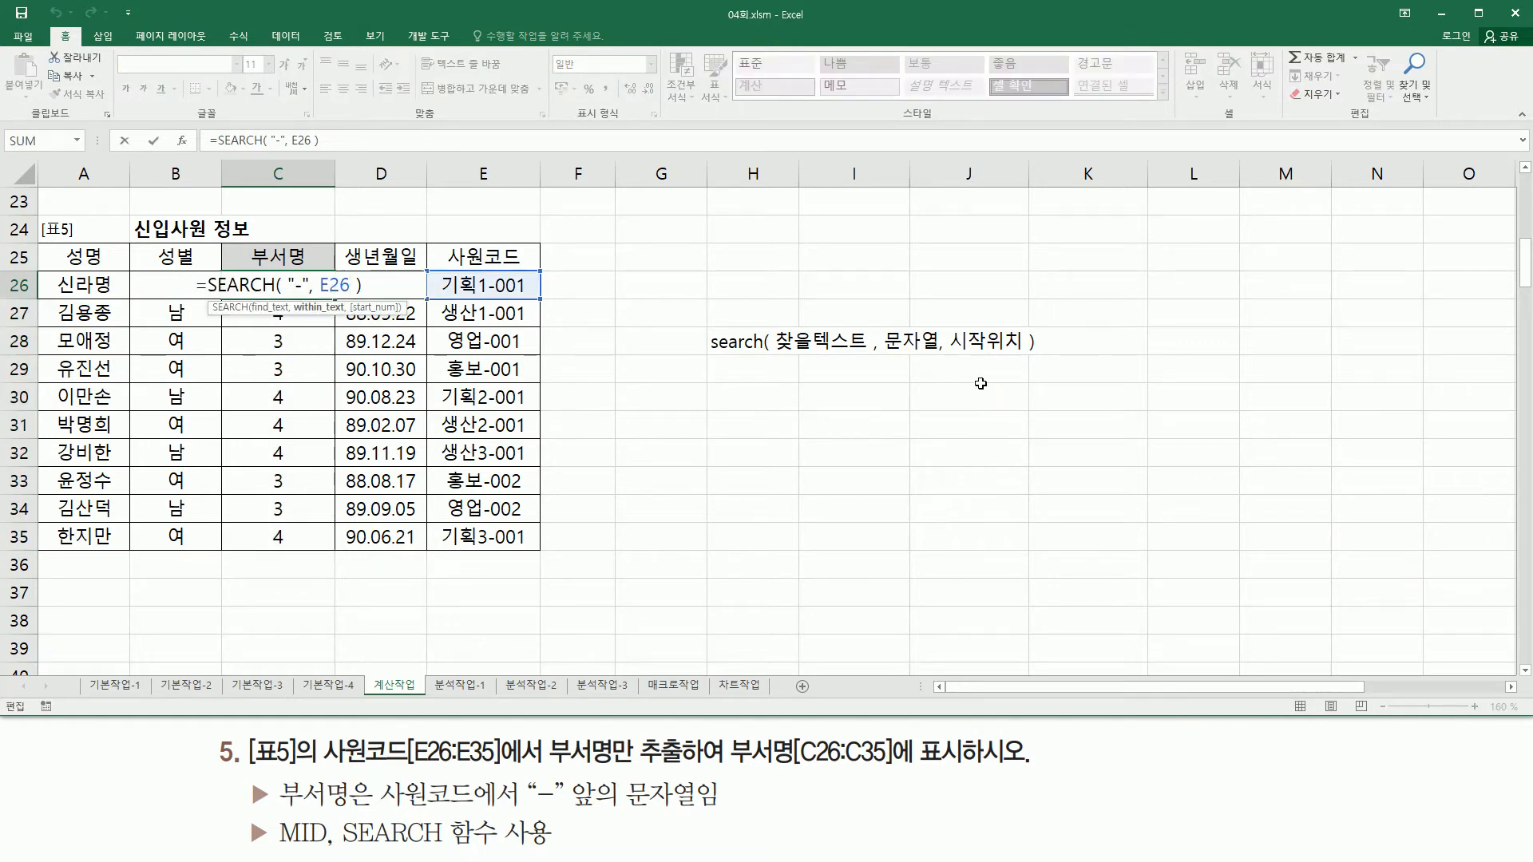
pyautogui.write(', ')
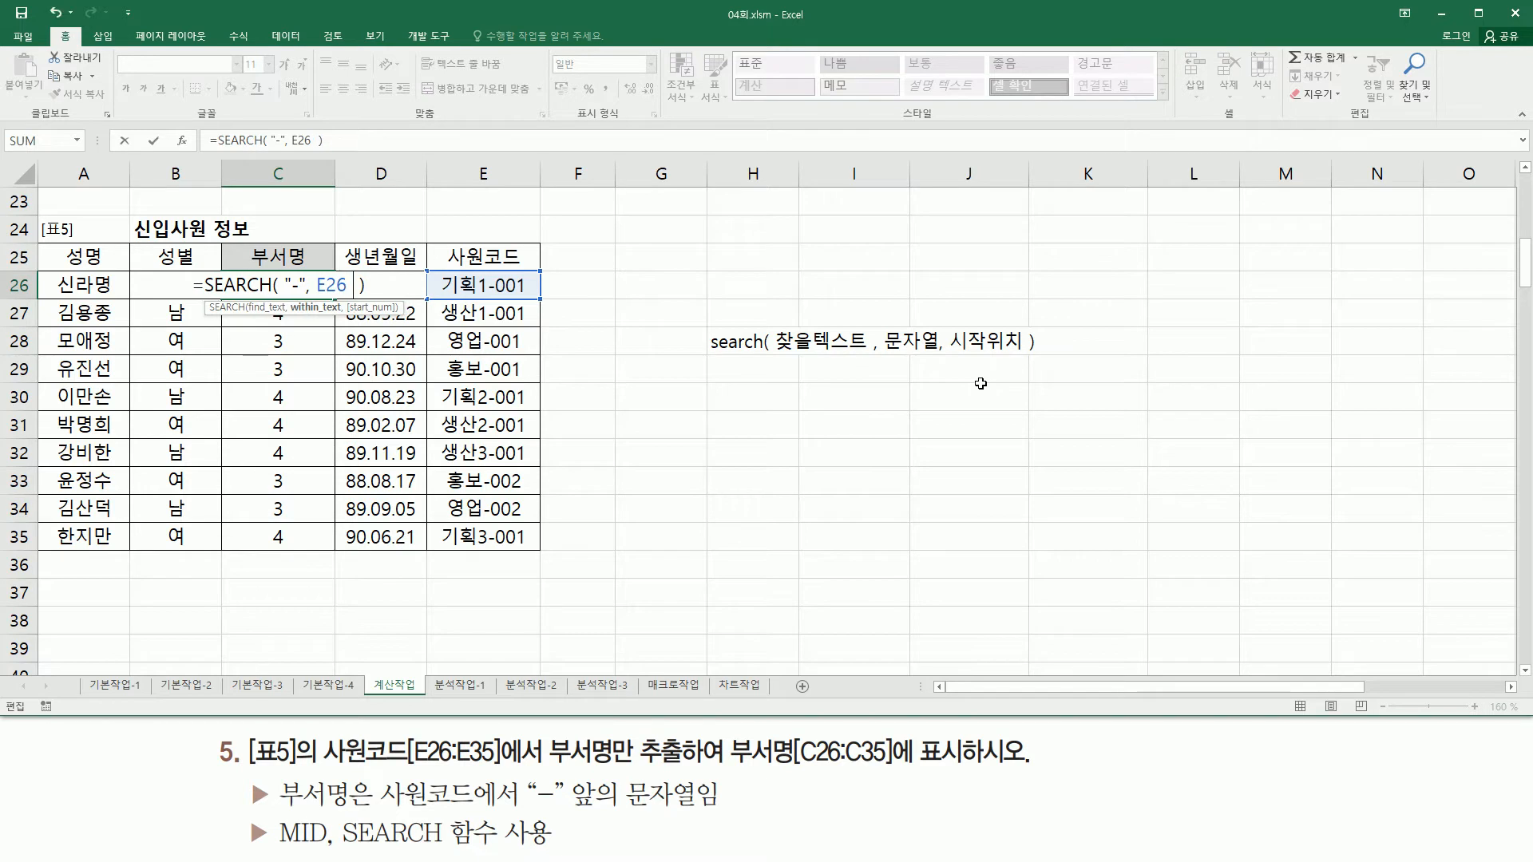
pyautogui.write('1')
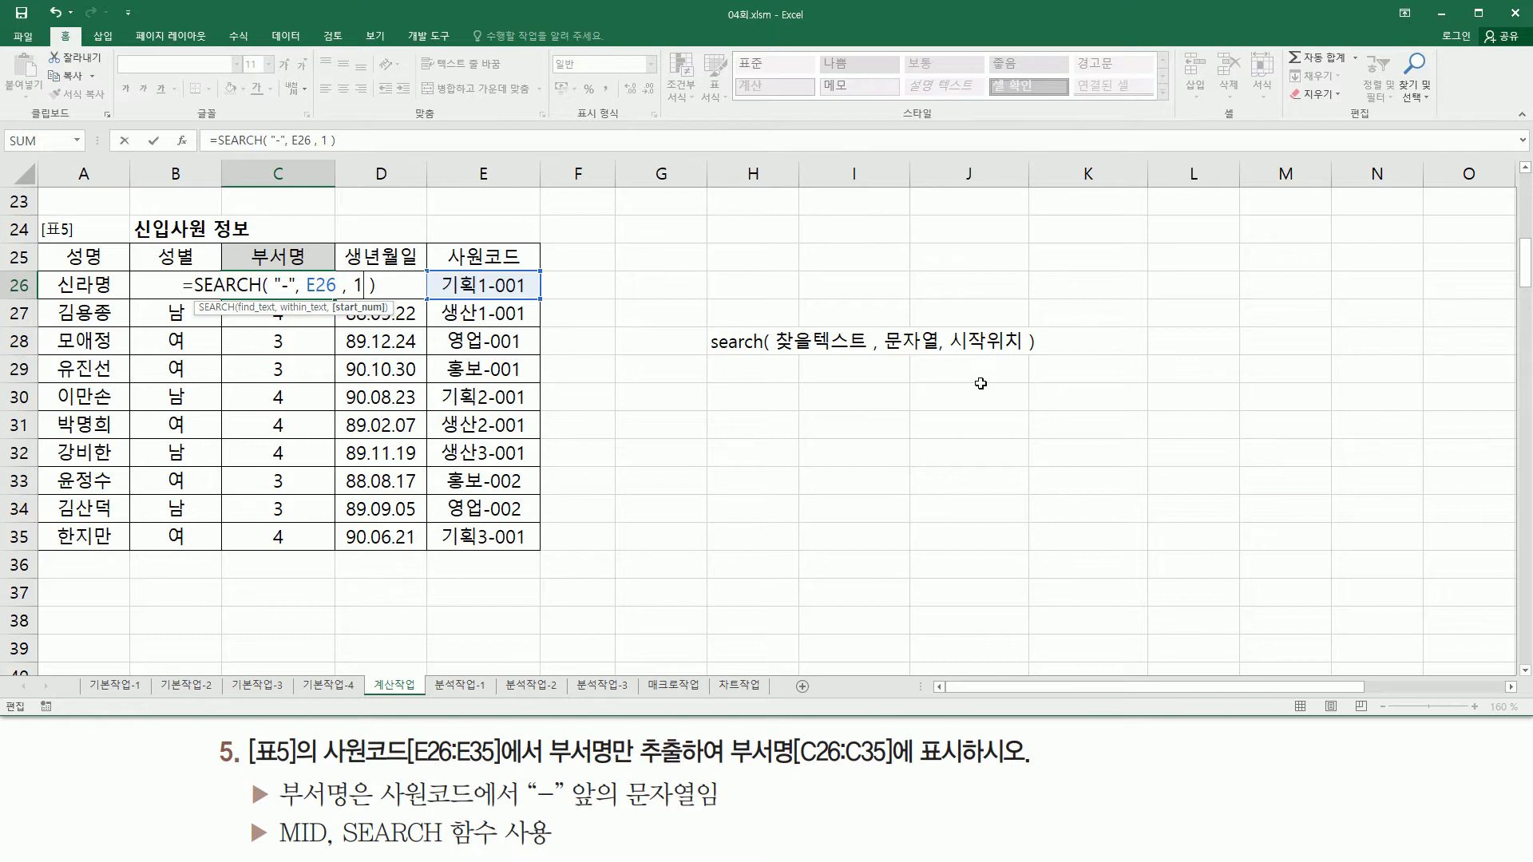
pyautogui.press('Return')
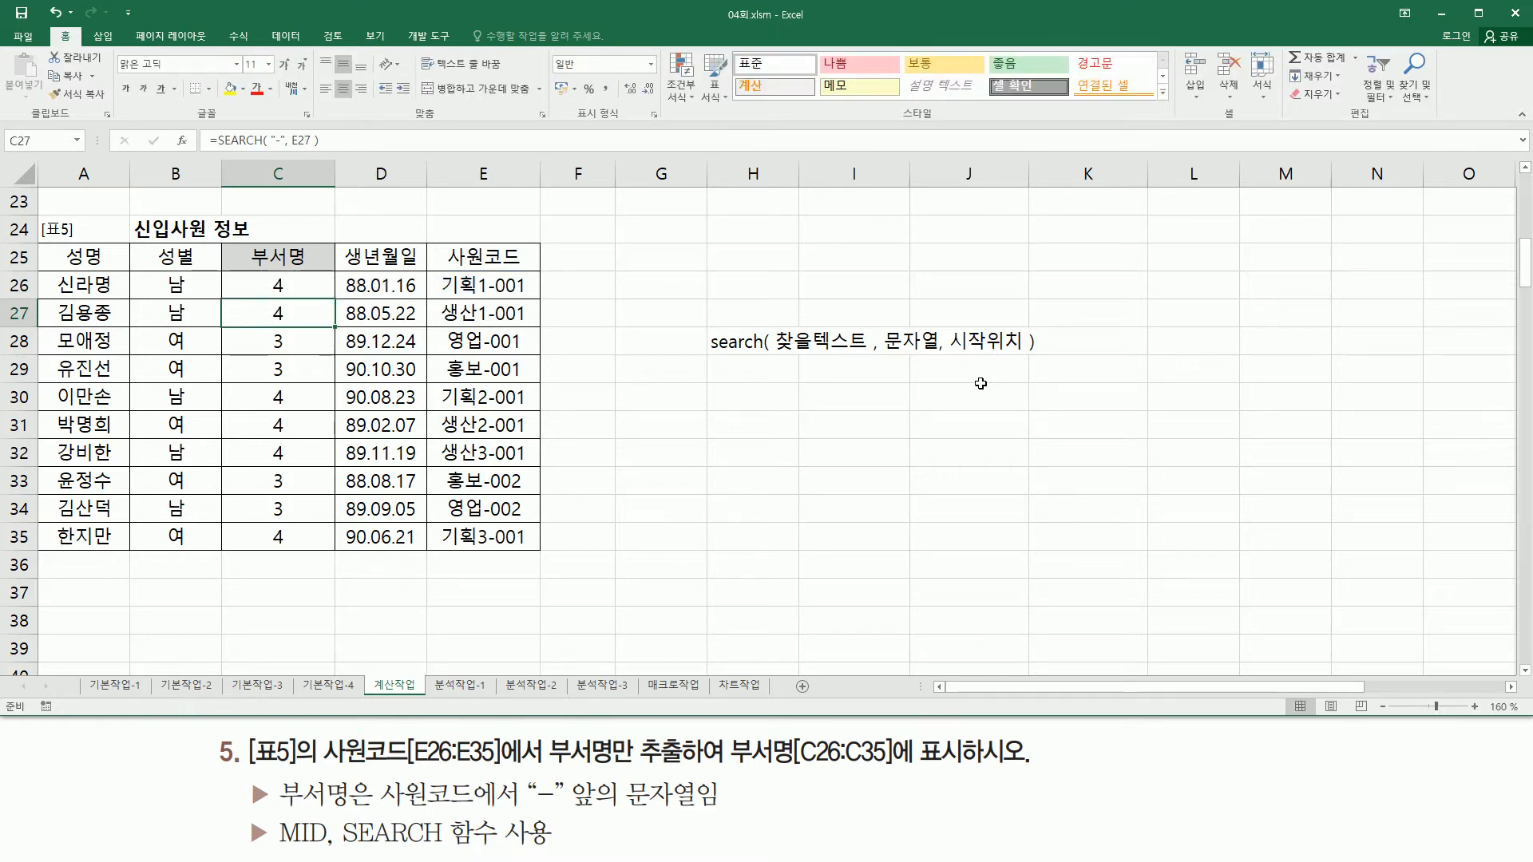
pyautogui.click(227, 289)
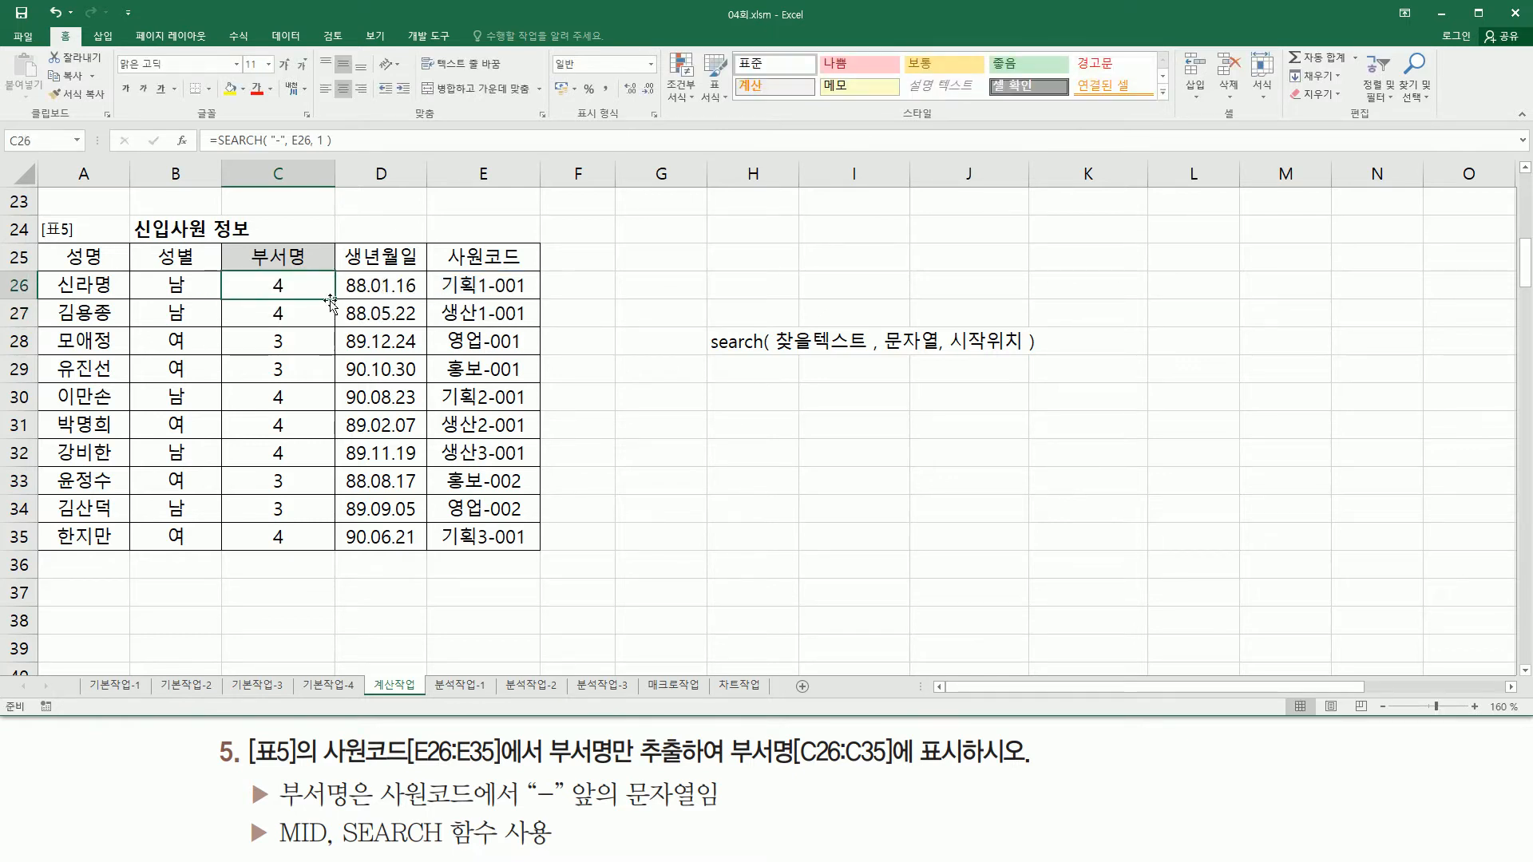
pyautogui.moveTo(336, 302); pyautogui.dragTo(335, 559)
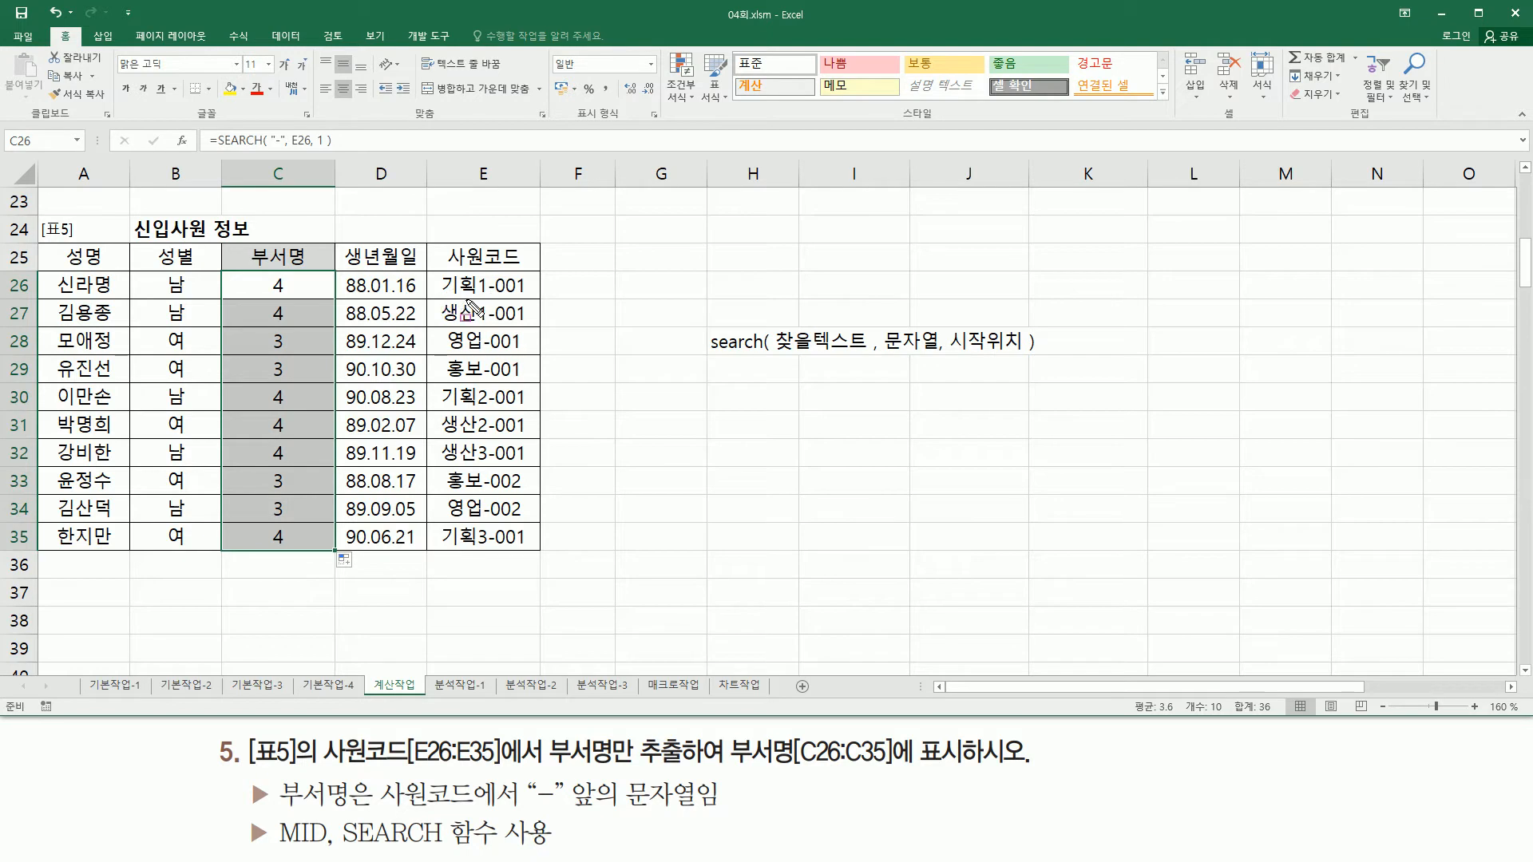
# Step: Count the characters before "-" in each code in E26:E35, as needed for the MID function
pyautogui.moveTo(440, 294); pyautogui.dragTo(486, 296)
pyautogui.moveTo(277, 809); pyautogui.dragTo(332, 851)
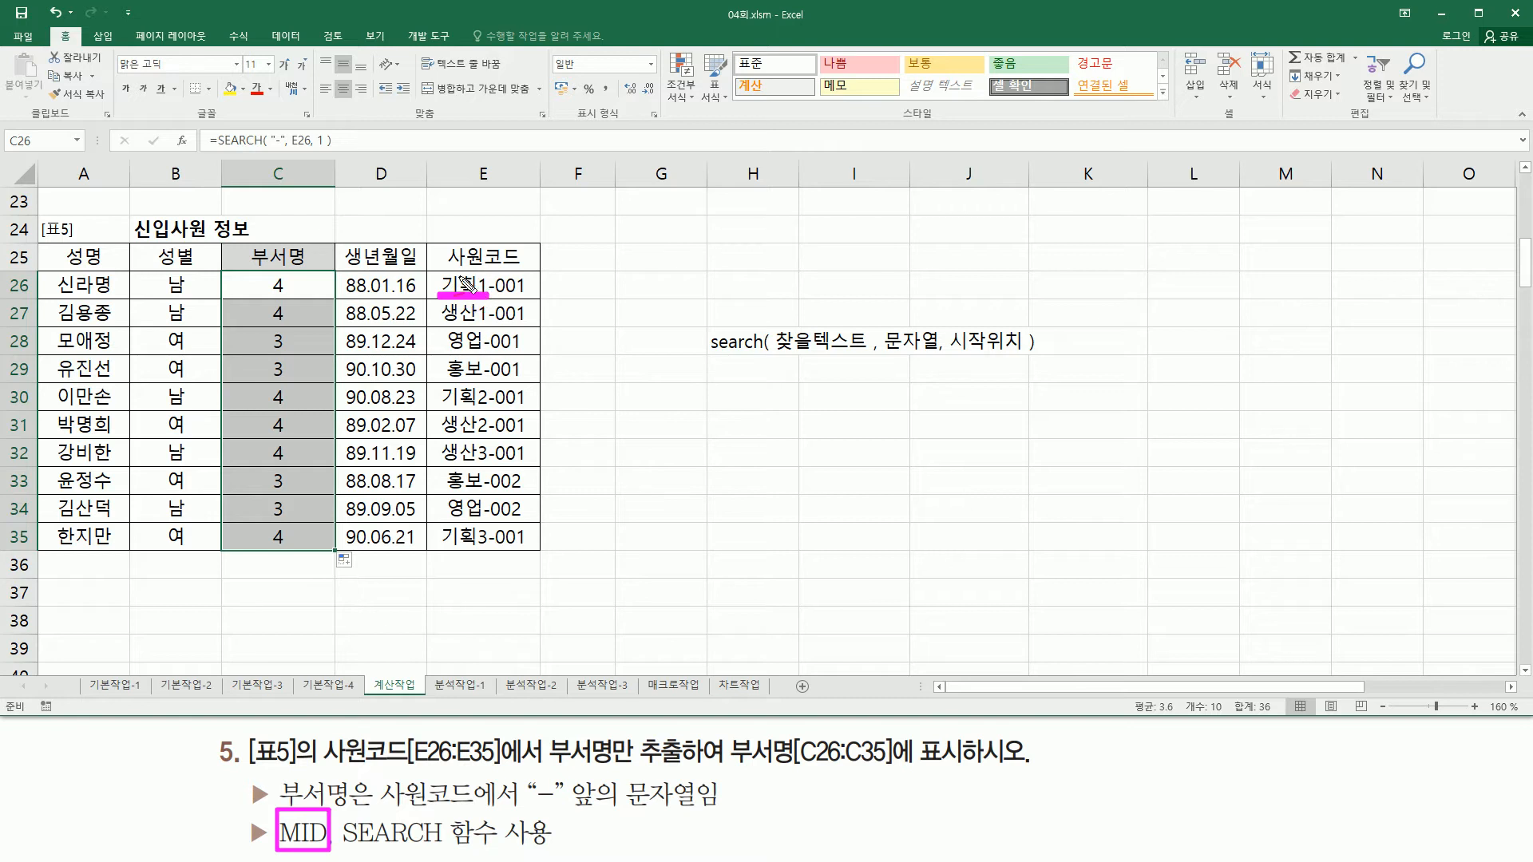
pyautogui.moveTo(553, 278)
pyautogui.mouseDown()
pyautogui.moveTo(566, 285)
pyautogui.moveTo(554, 294)
pyautogui.mouseUp()
pyautogui.moveTo(423, 335); pyautogui.dragTo(441, 331)
pyautogui.moveTo(445, 370); pyautogui.dragTo(480, 351)
pyautogui.moveTo(551, 338); pyautogui.dragTo(575, 349)
pyautogui.moveTo(568, 315); pyautogui.dragTo(556, 322)
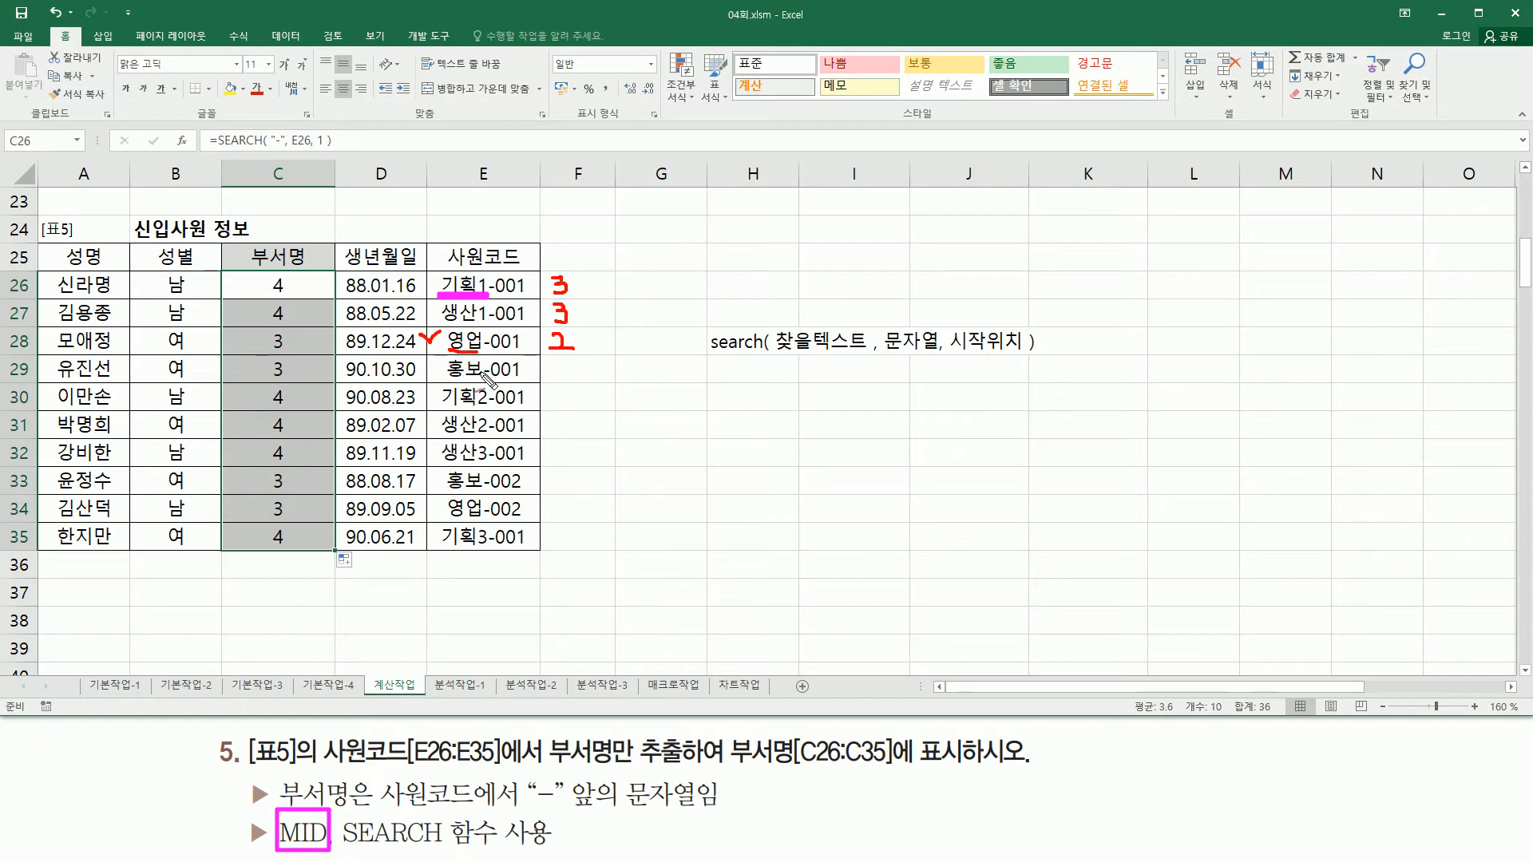
pyautogui.moveTo(564, 387)
pyautogui.mouseDown()
pyautogui.moveTo(569, 361)
pyautogui.moveTo(577, 397)
pyautogui.moveTo(556, 407)
pyautogui.moveTo(543, 461)
pyautogui.moveTo(570, 517)
pyautogui.moveTo(550, 551)
pyautogui.mouseUp()
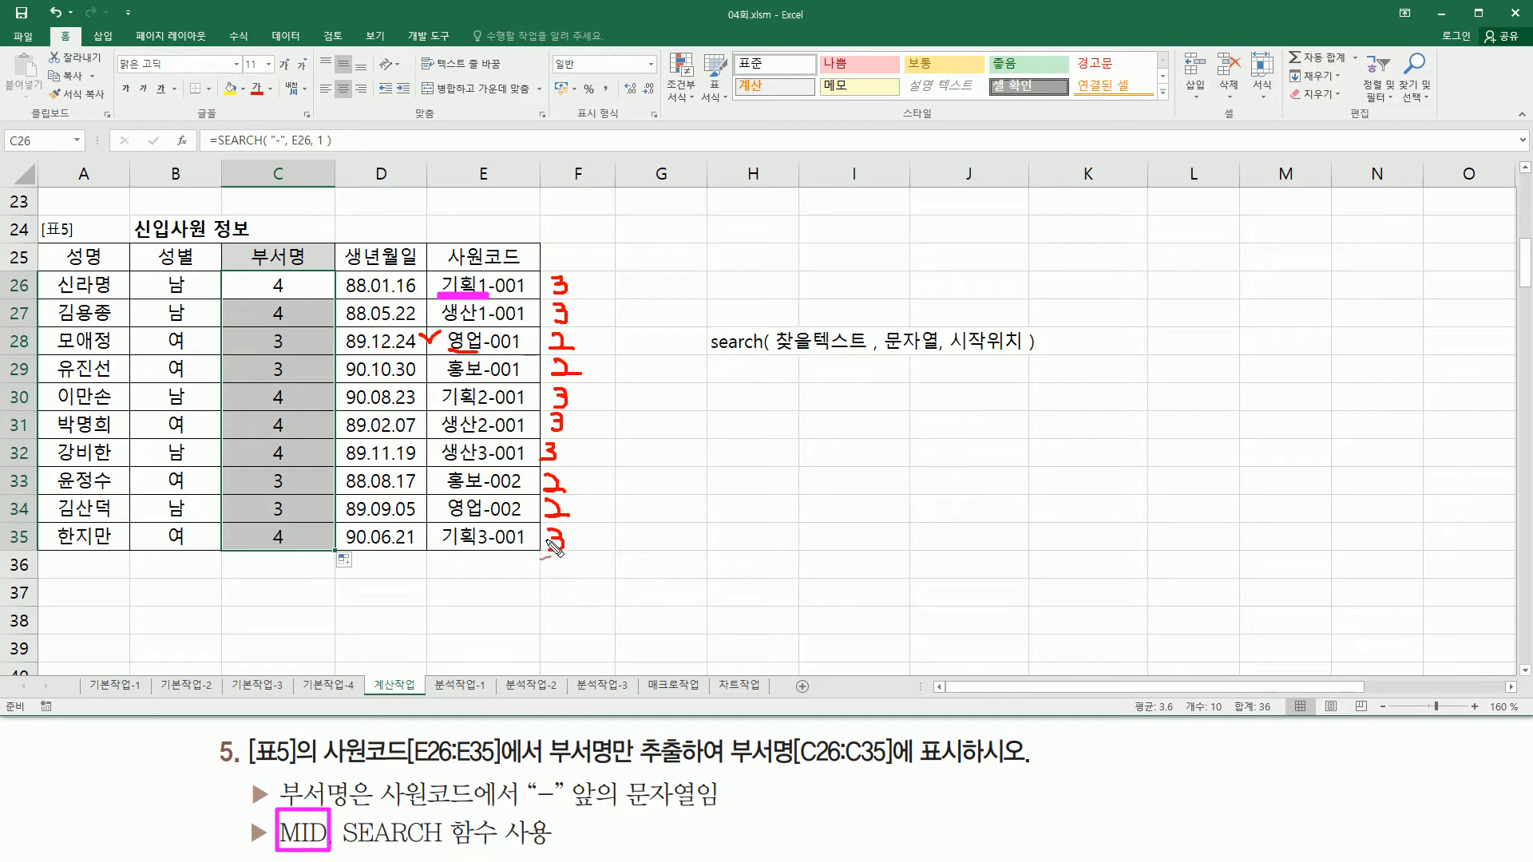
pyautogui.hotkey('ctrl', 'z')
# Step: Compare the character counts needed for each department name with the SEARCH results in C26:C35
pyautogui.moveTo(539, 266)
pyautogui.mouseDown()
pyautogui.moveTo(552, 559)
pyautogui.moveTo(592, 555)
pyautogui.mouseUp()
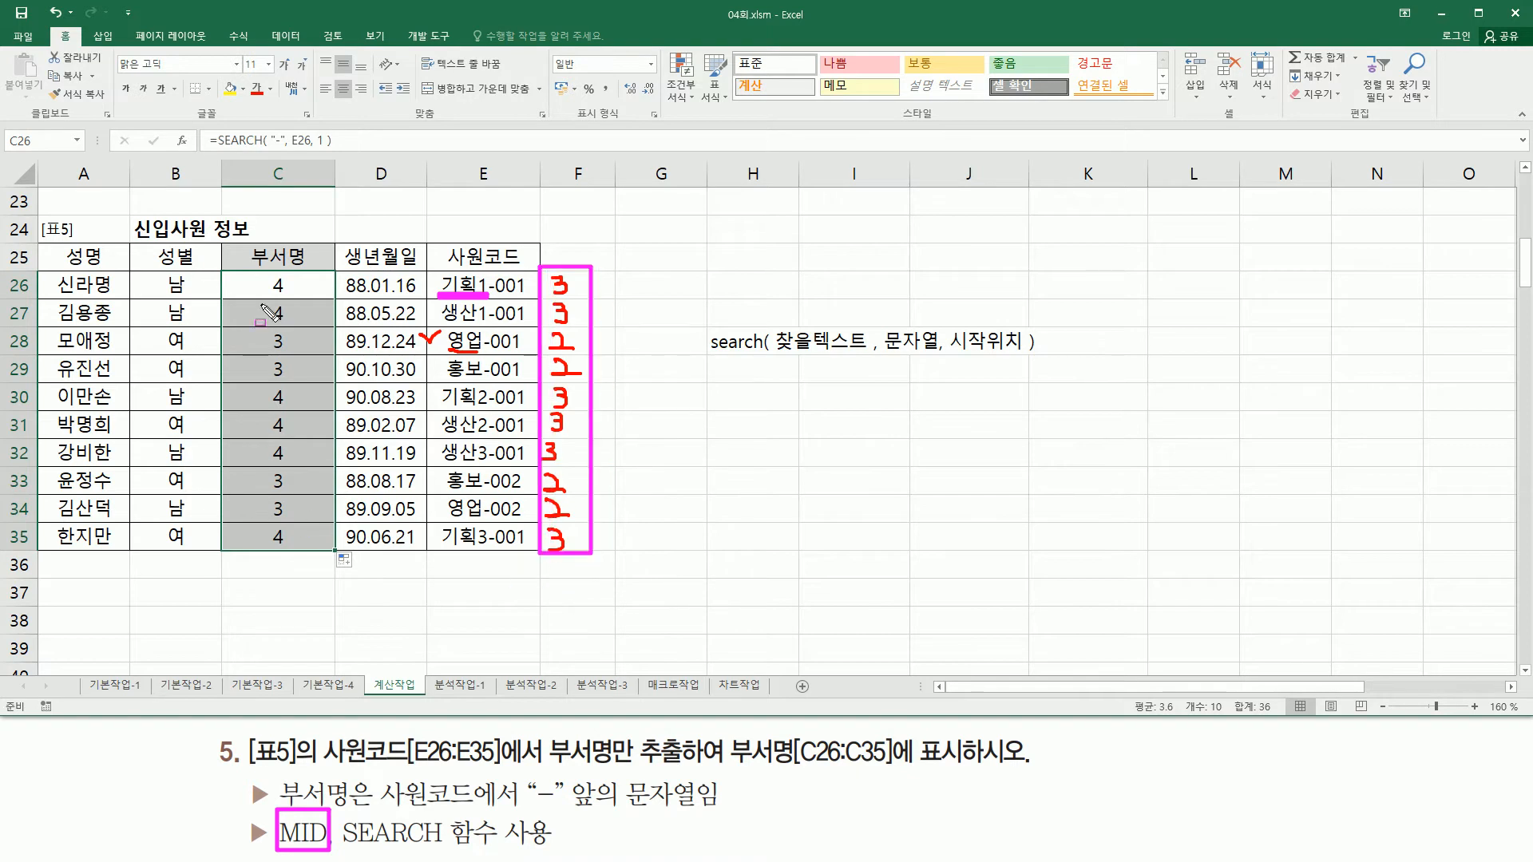
pyautogui.moveTo(266, 270); pyautogui.dragTo(266, 297)
pyautogui.moveTo(272, 369)
pyautogui.mouseDown()
pyautogui.moveTo(310, 487)
pyautogui.moveTo(310, 555)
pyautogui.mouseUp()
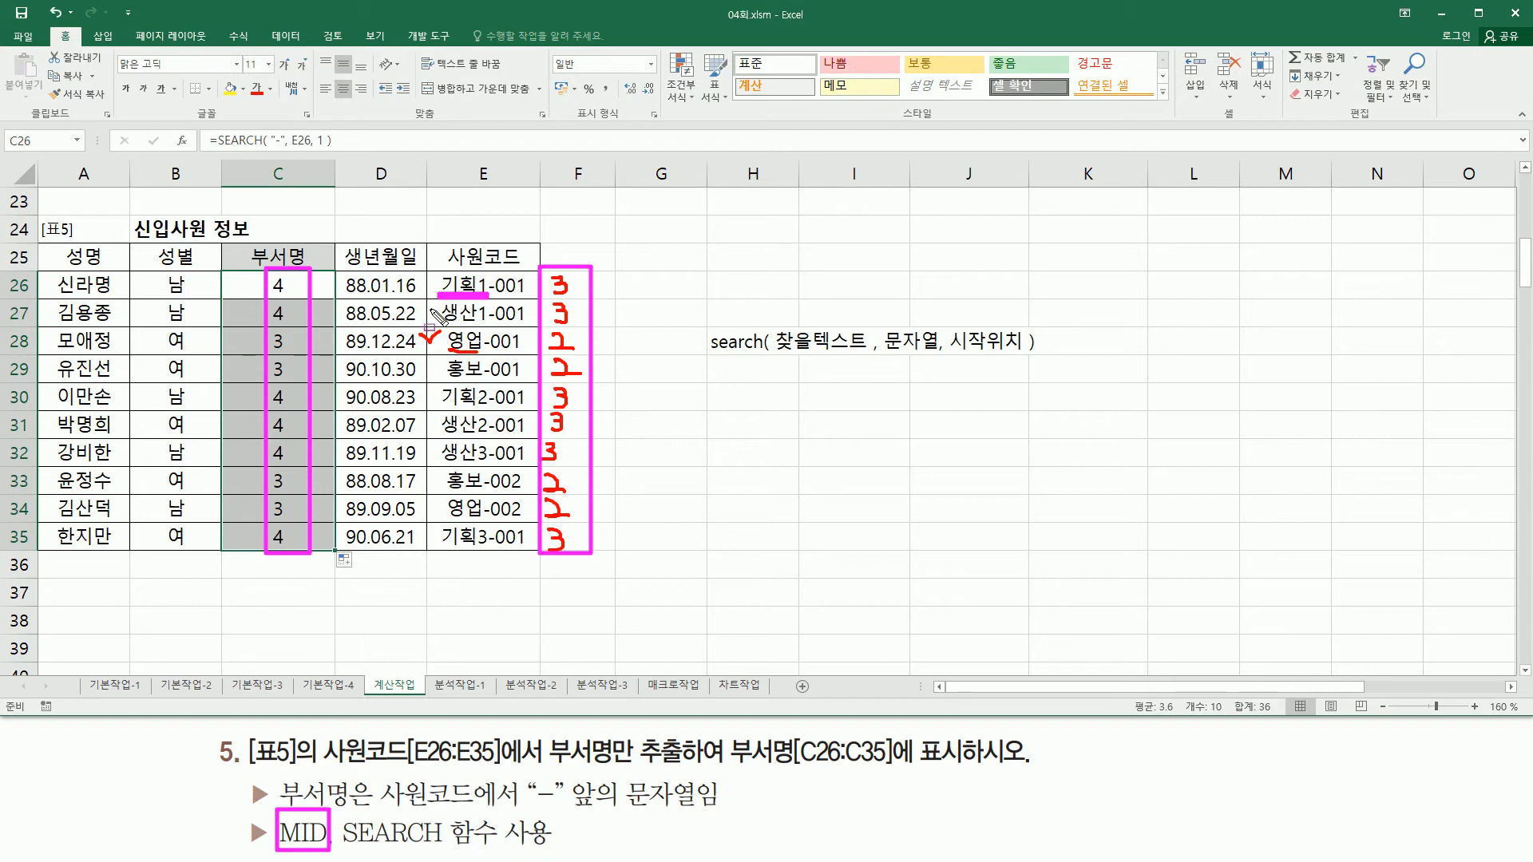
pyautogui.moveTo(280, 273)
pyautogui.mouseDown()
pyautogui.moveTo(259, 291)
pyautogui.moveTo(278, 307)
pyautogui.moveTo(328, 274)
pyautogui.mouseUp()
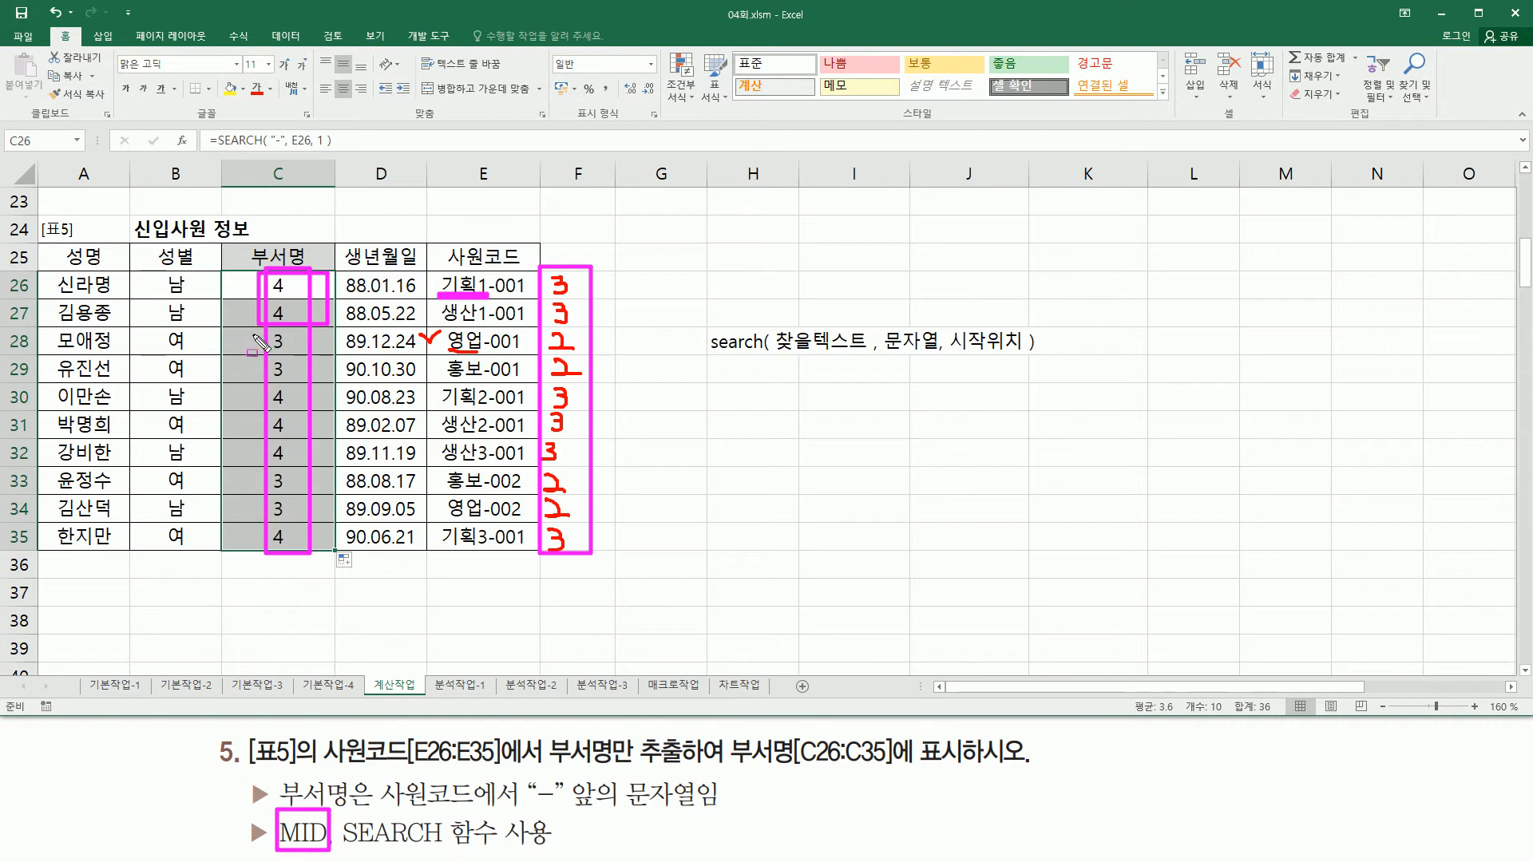
pyautogui.moveTo(257, 339)
pyautogui.mouseDown()
pyautogui.moveTo(254, 382)
pyautogui.moveTo(264, 331)
pyautogui.mouseUp()
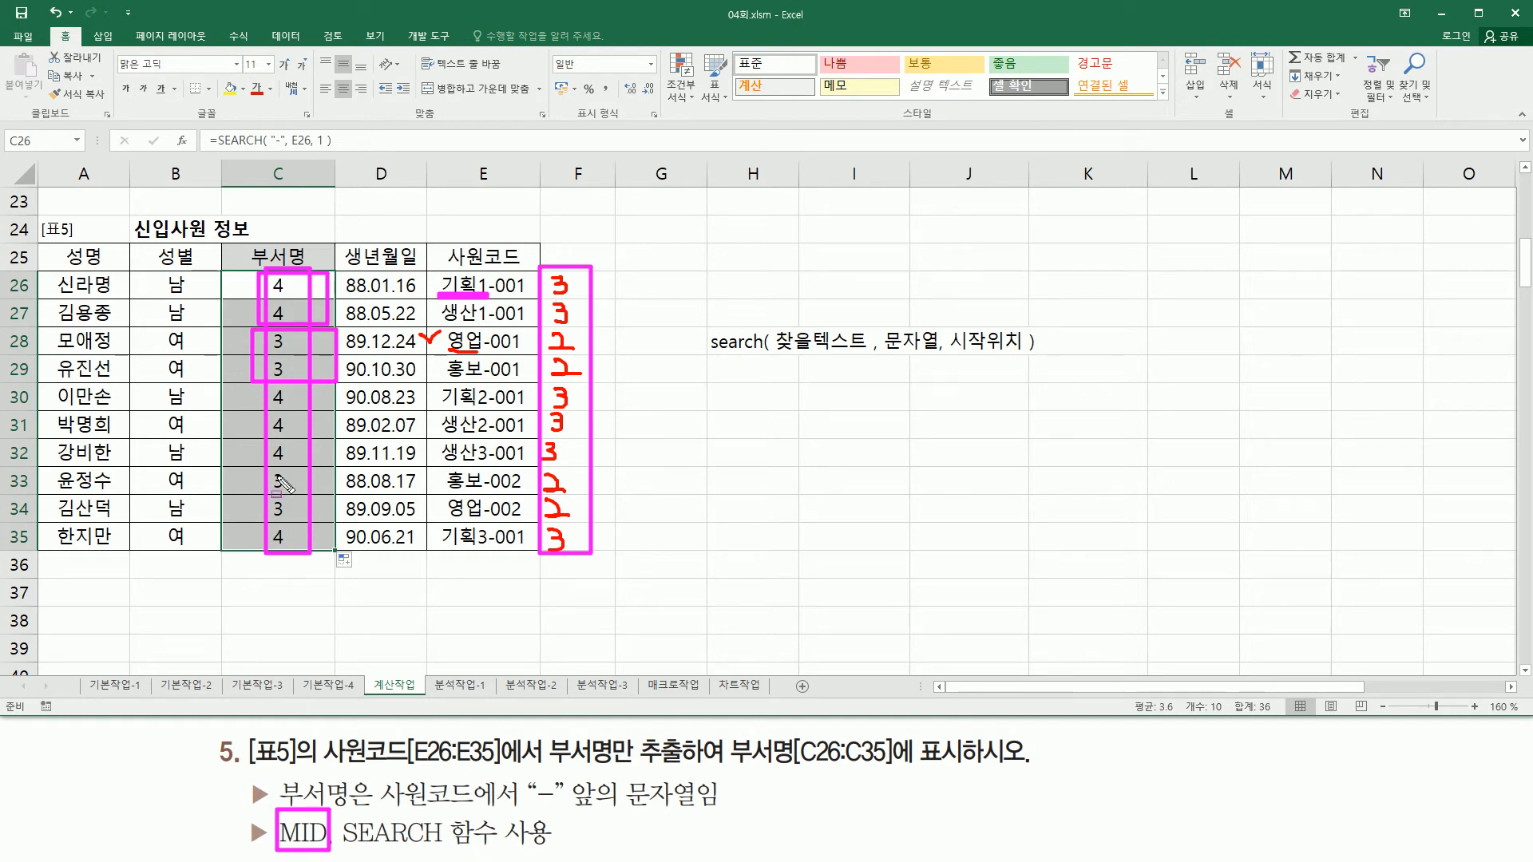
pyautogui.press('Escape')
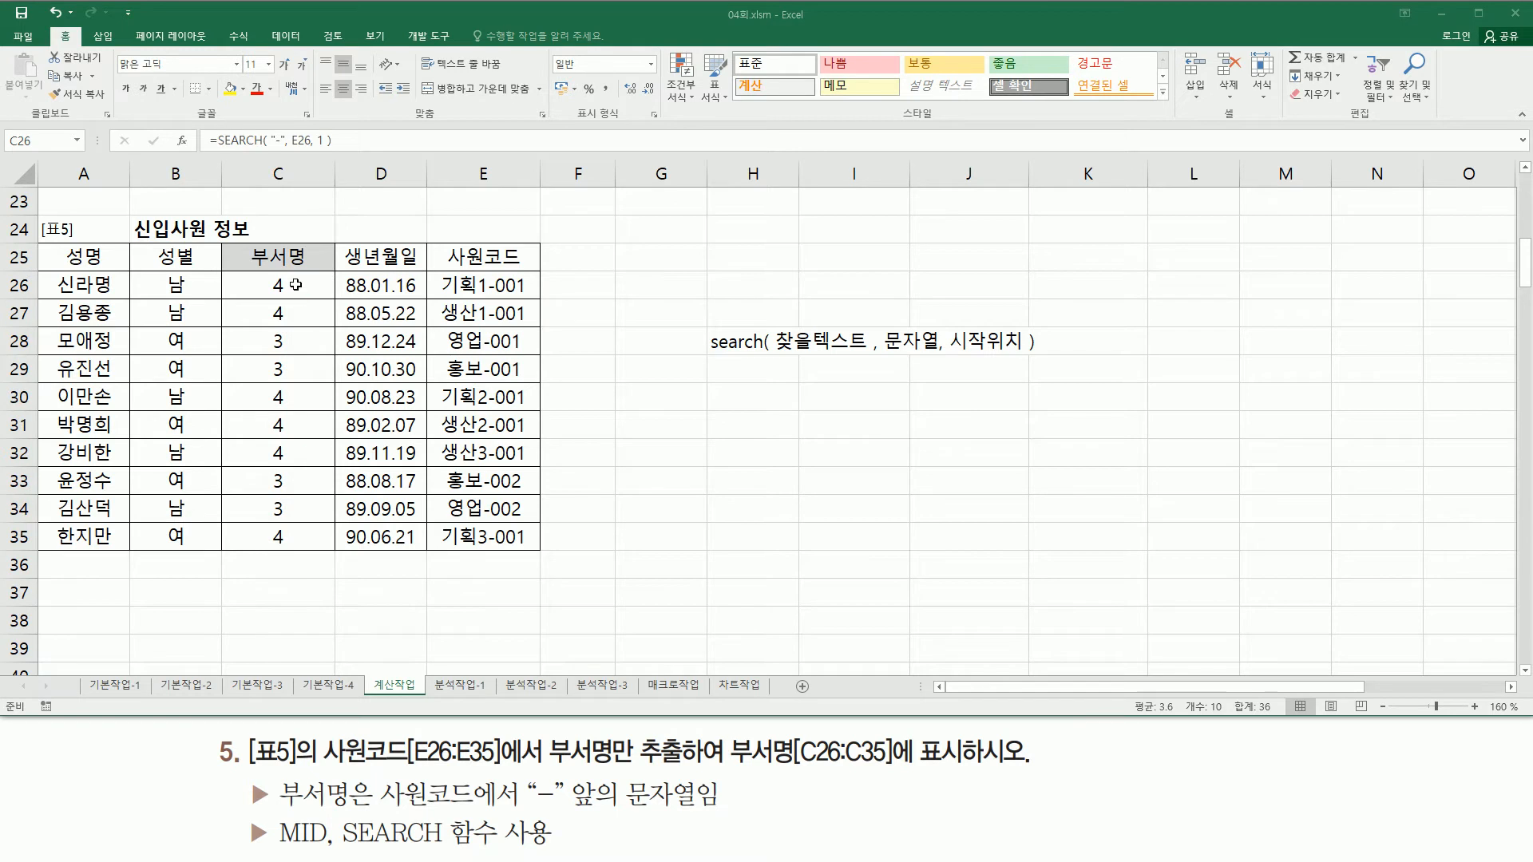
# Step: Append -1 to the SEARCH formula in C26 and fill it down to C35
pyautogui.doubleClick(297, 275)
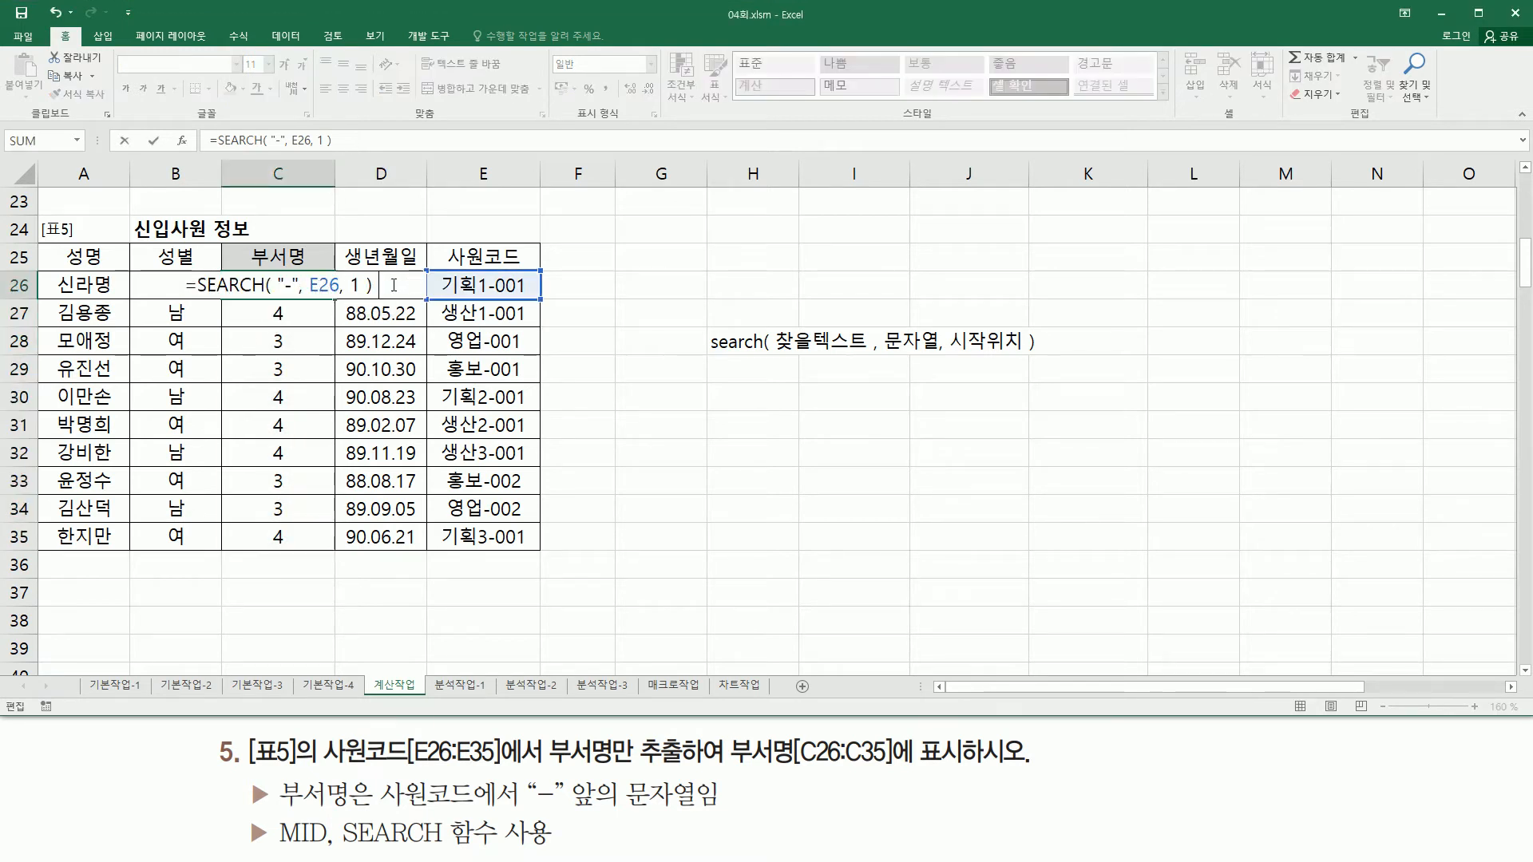
pyautogui.write('-1')
pyautogui.press('Return')
pyautogui.click(322, 286)
pyautogui.moveTo(335, 298); pyautogui.dragTo(323, 543)
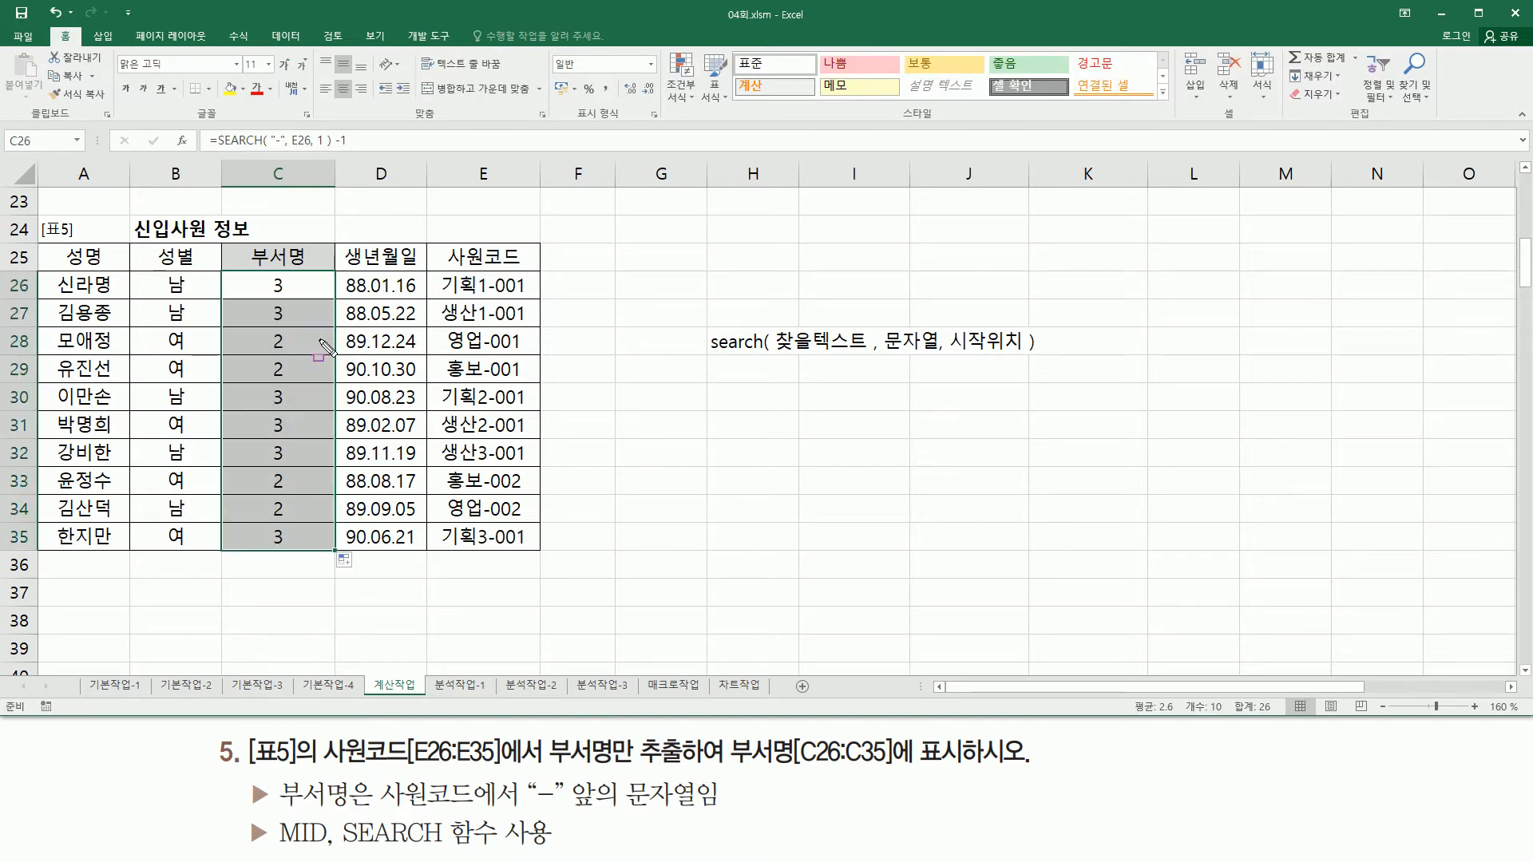
# Step: Check the adjusted results in C26:C29 against the length of the text before "-" in E26:E29
pyautogui.moveTo(429, 268); pyautogui.dragTo(535, 301)
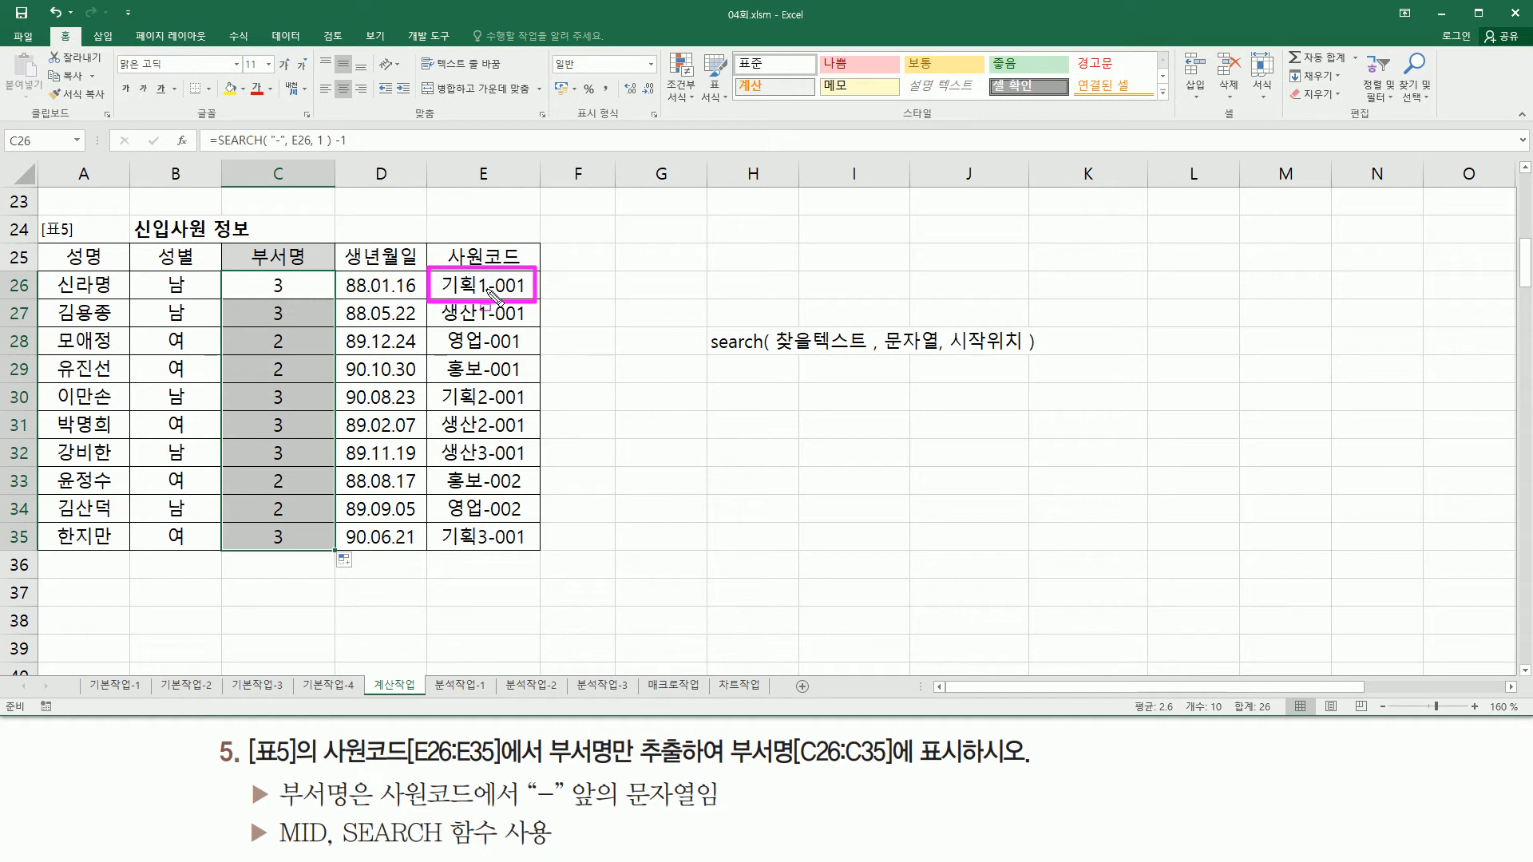
pyautogui.moveTo(266, 274)
pyautogui.mouseDown()
pyautogui.moveTo(300, 297)
pyautogui.moveTo(292, 383)
pyautogui.mouseUp()
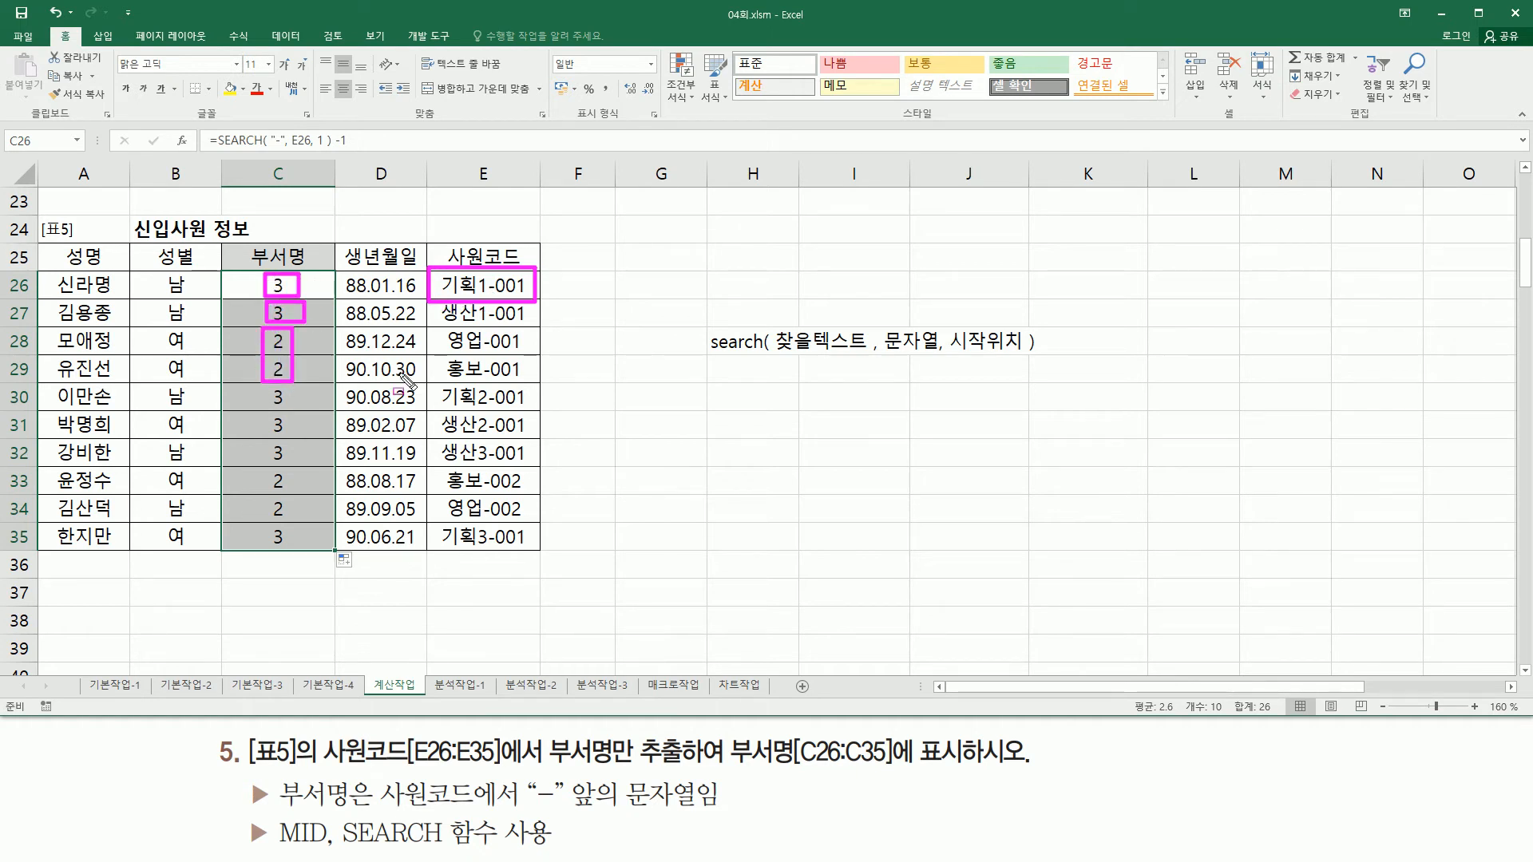
pyautogui.moveTo(455, 343); pyautogui.dragTo(481, 383)
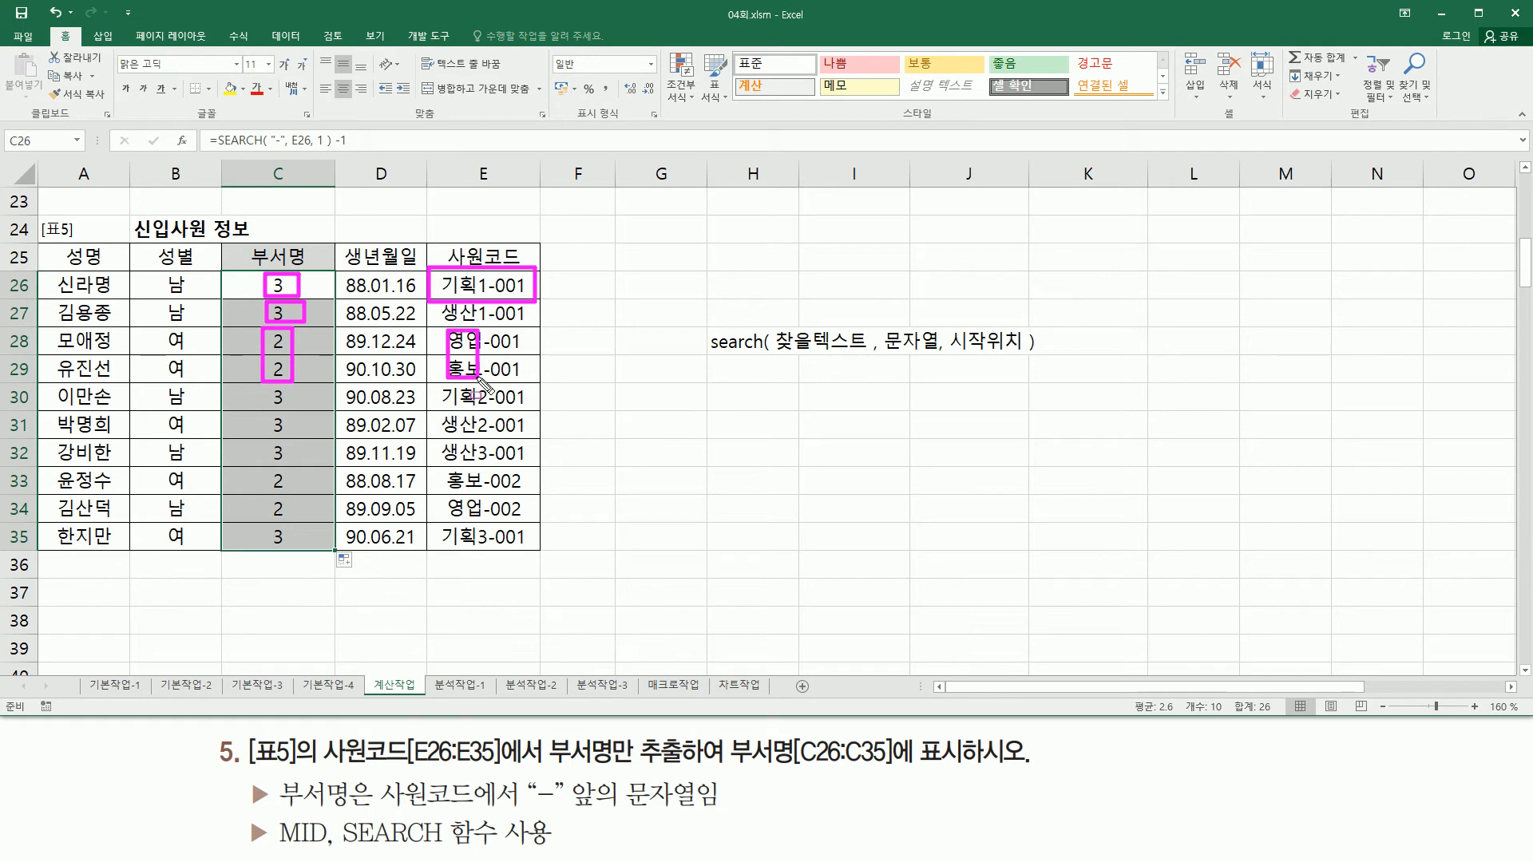
pyautogui.press('Escape')
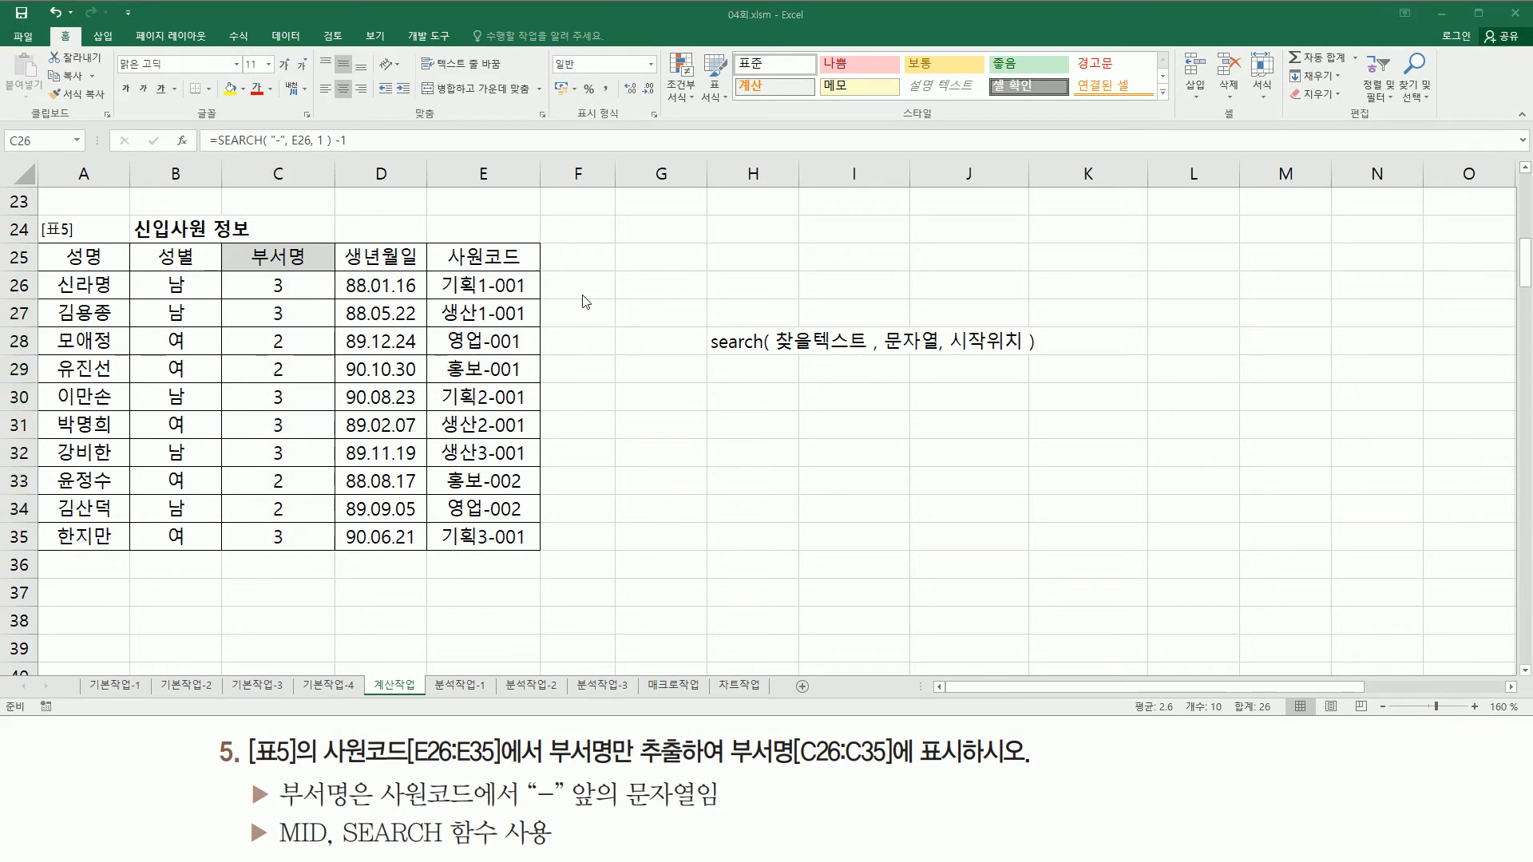
# Step: Cut the expression SEARCH( "-", E26, 1 ) -1 out of the formula in C26, keeping only the equals sign
pyautogui.click(317, 286)
pyautogui.doubleClick(335, 299)
pyautogui.click(280, 285)
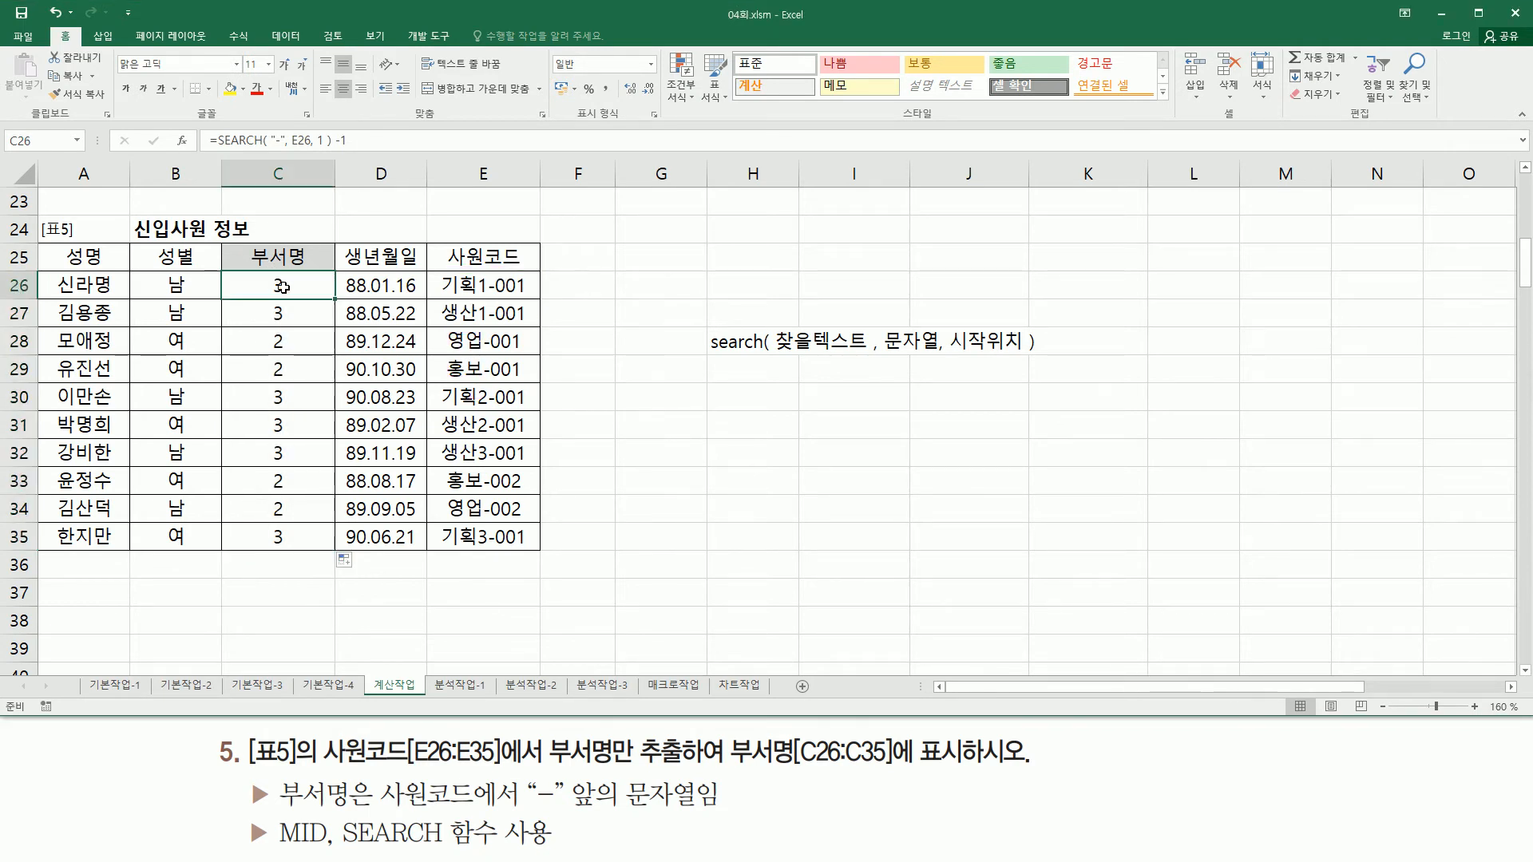
pyautogui.doubleClick(283, 287)
pyautogui.moveTo(186, 285); pyautogui.dragTo(387, 287)
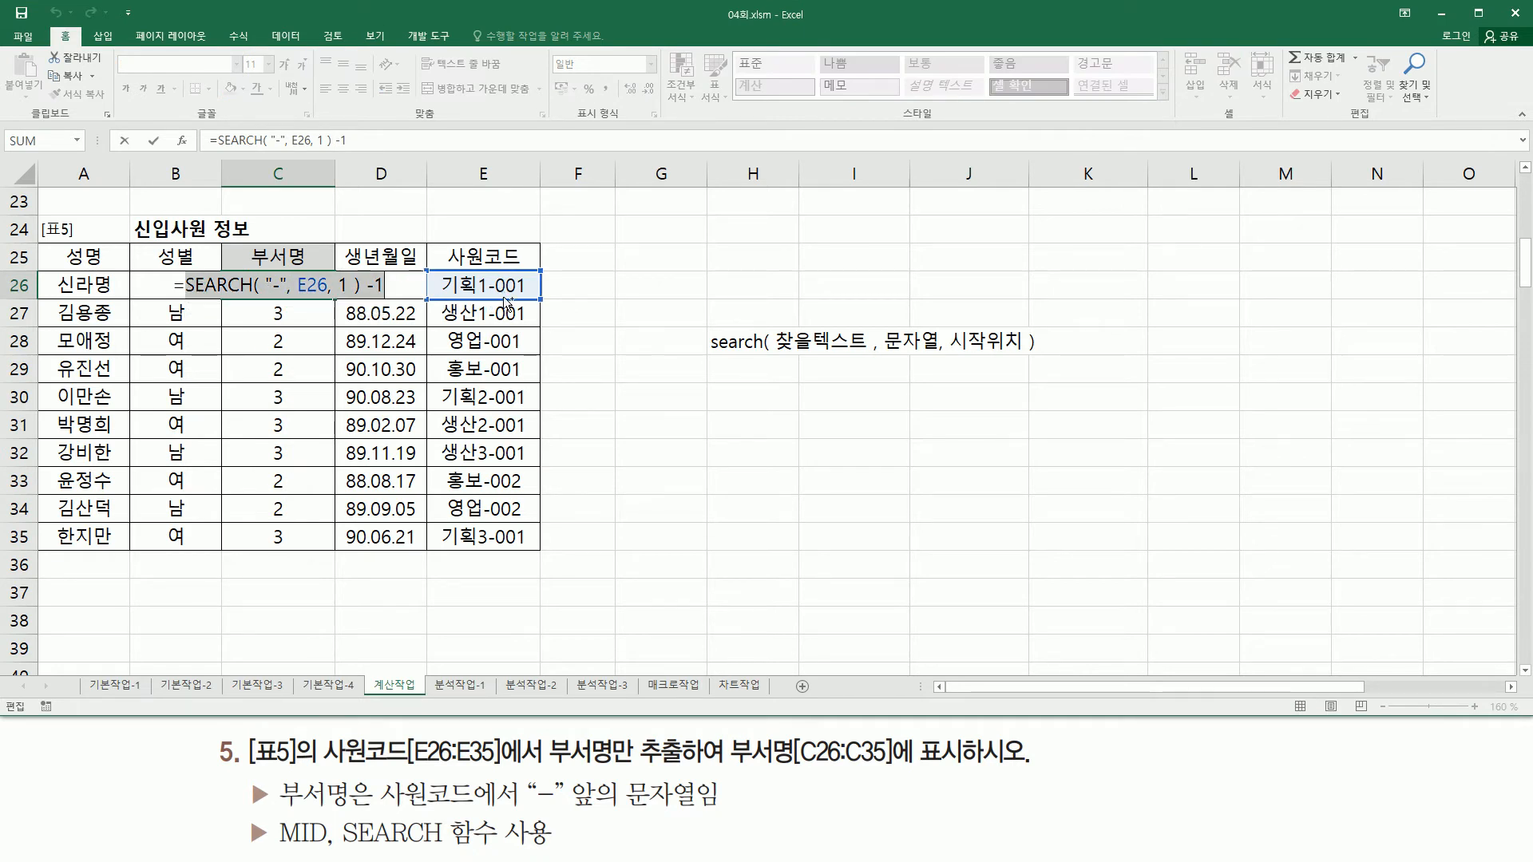
pyautogui.press('BackSpace')
# Step: Complete C26 as =MID( E26, 1, SEARCH( "-", E26, 1 ) -1 ) and fill it down to C35
pyautogui.write('mid(')
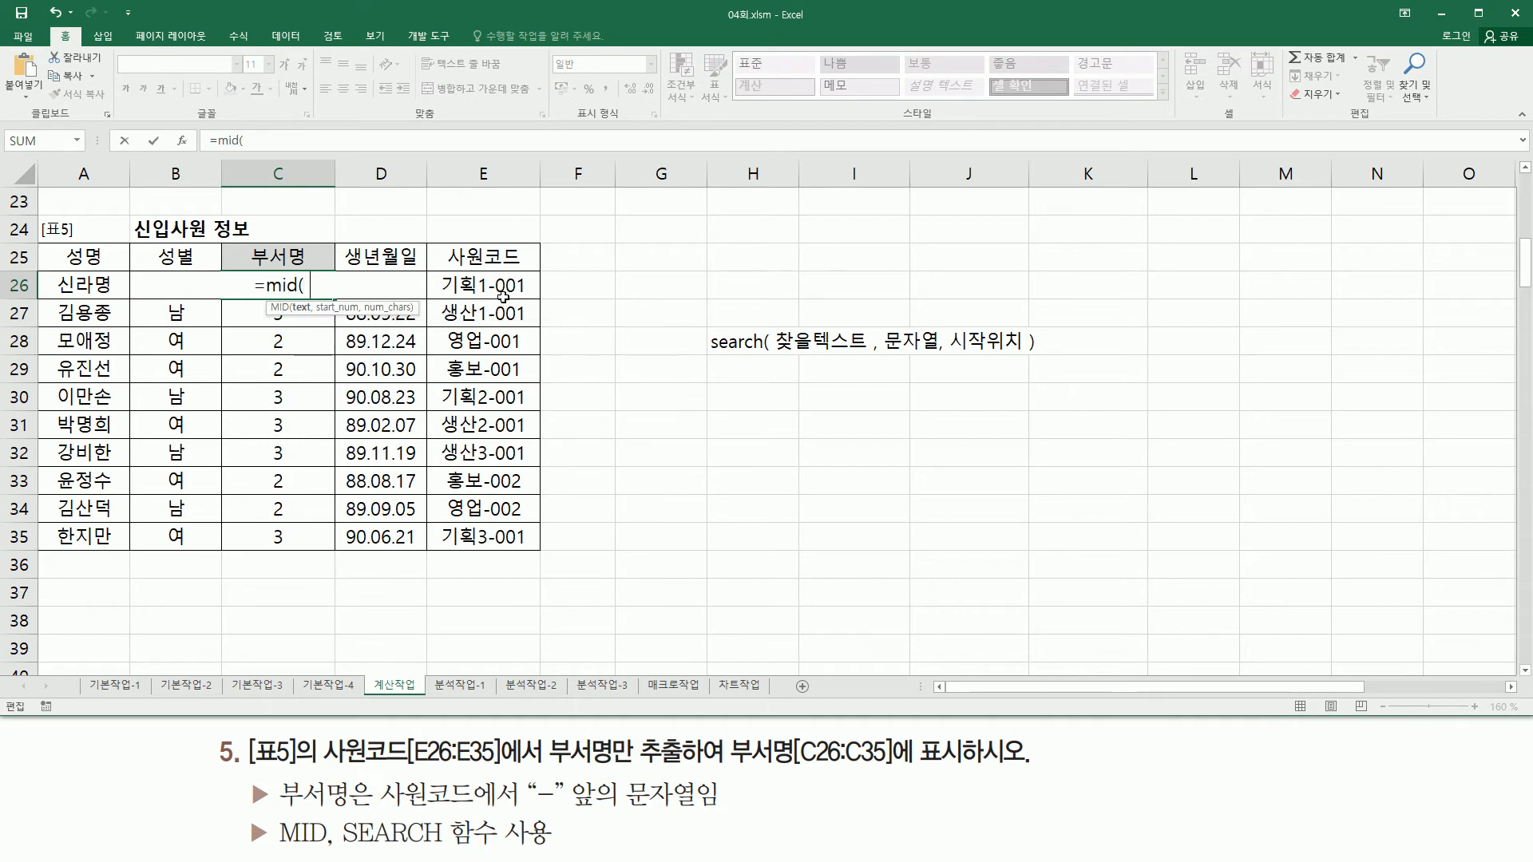
pyautogui.click(529, 289)
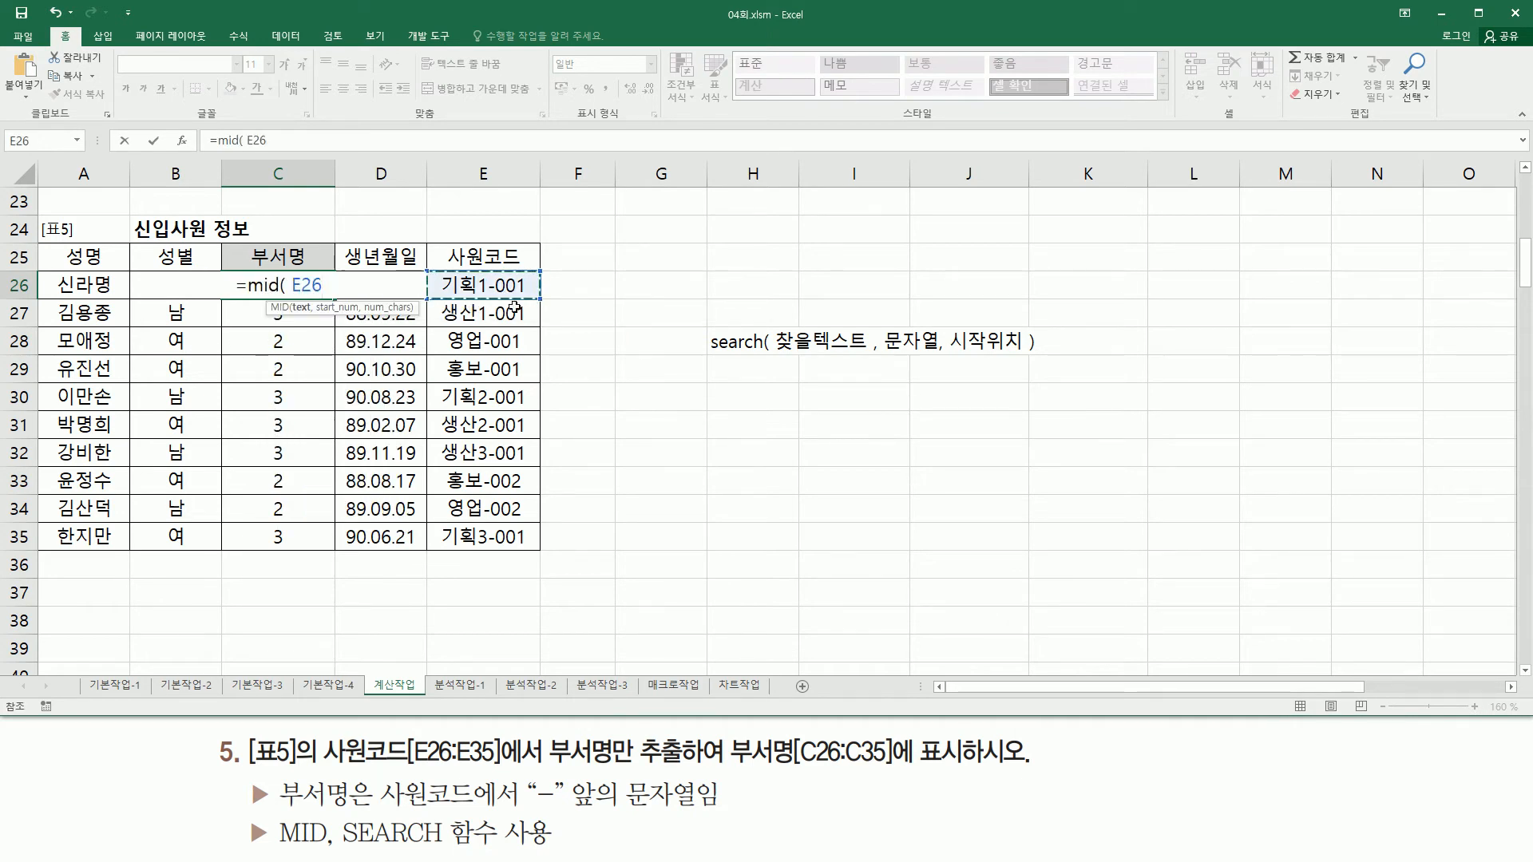
pyautogui.write(',')
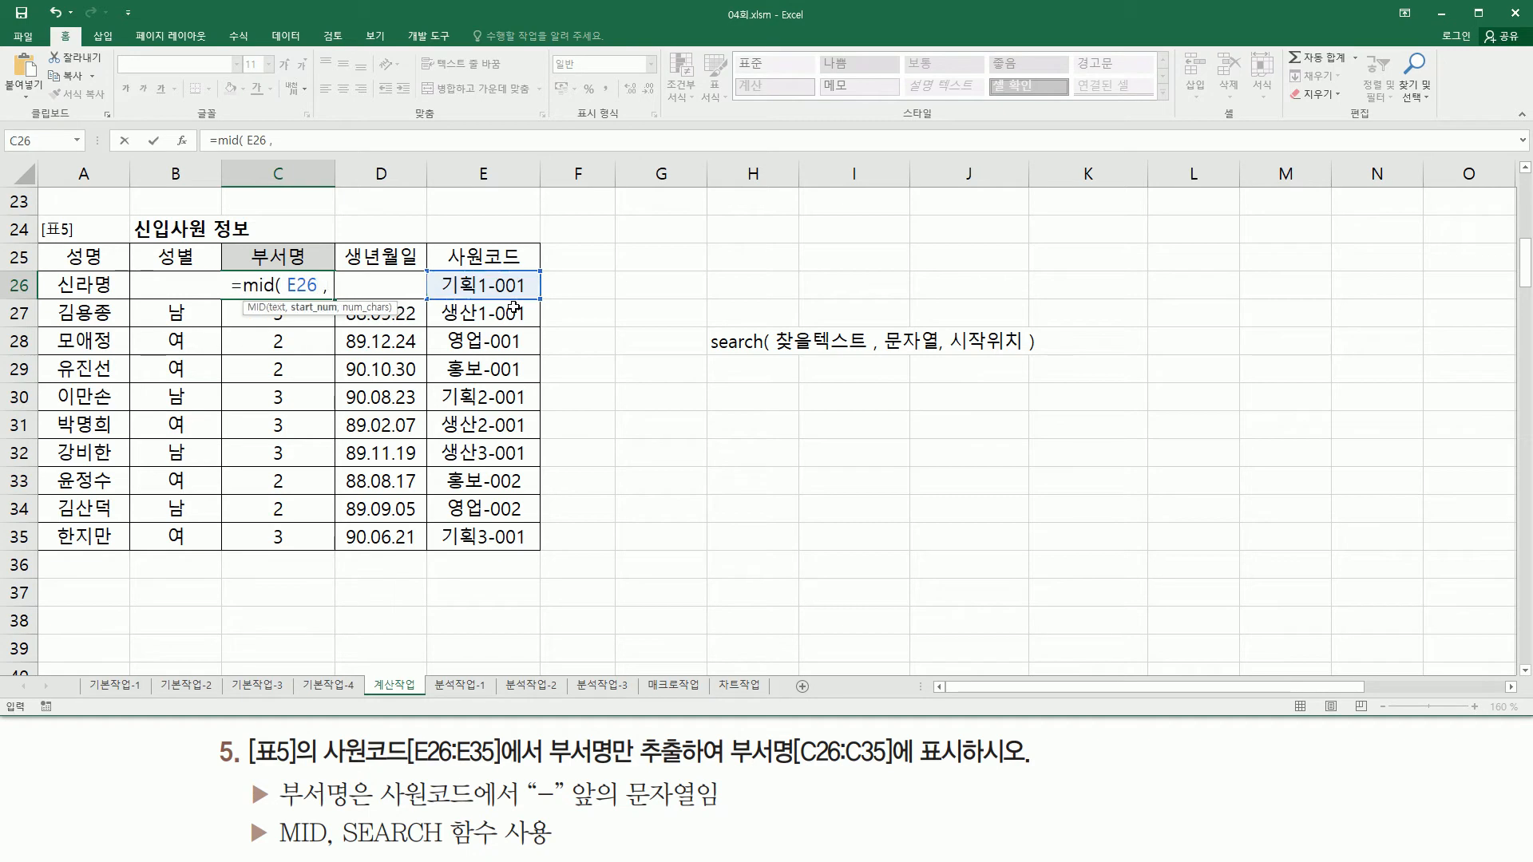
pyautogui.write(' 1 ,')
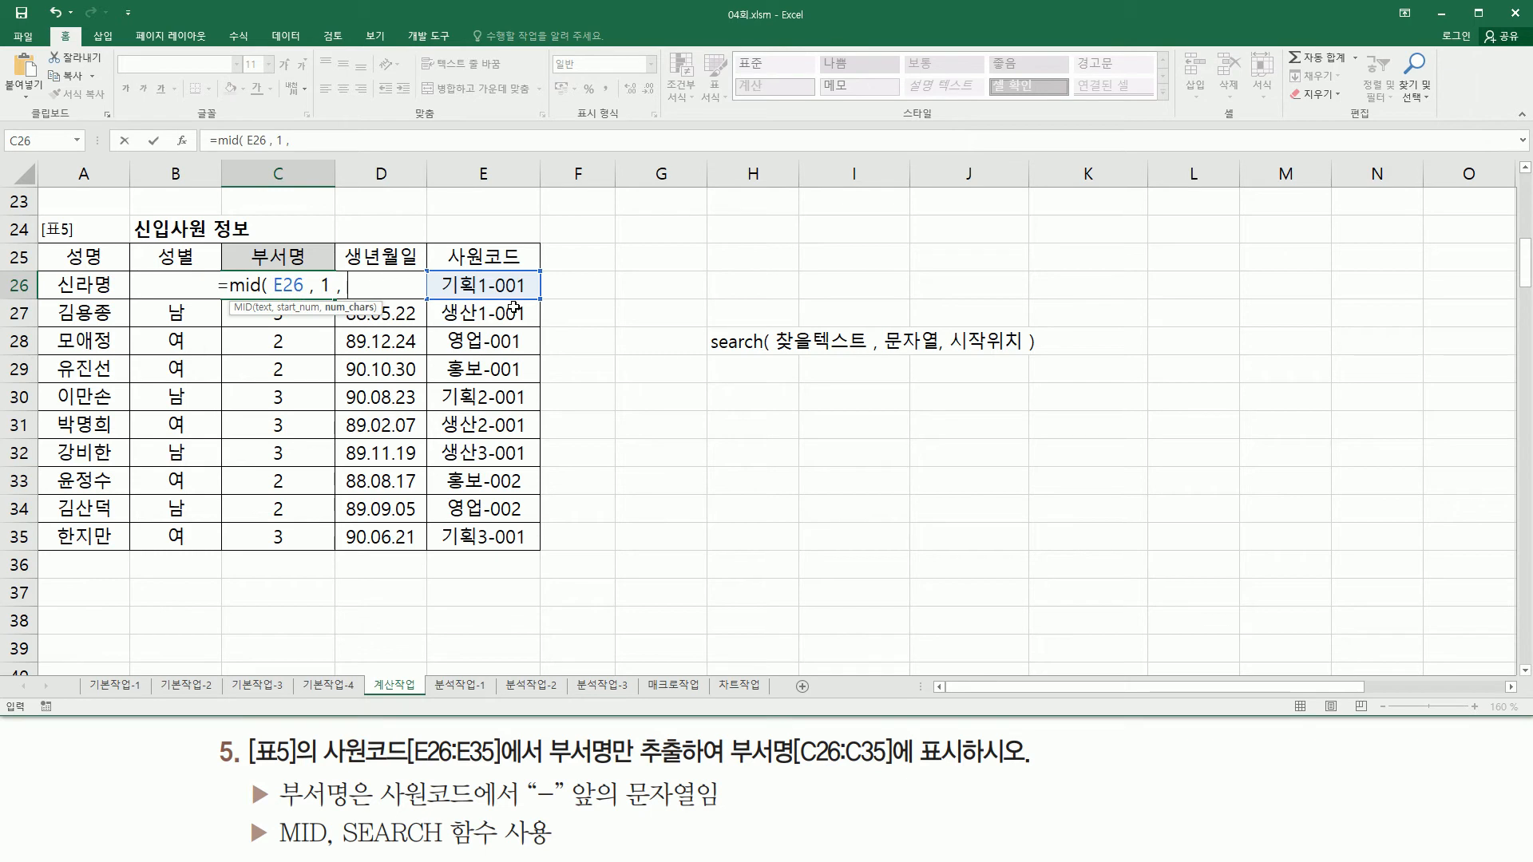
pyautogui.write('SEARCH( "-", E26, 1 ) -1')
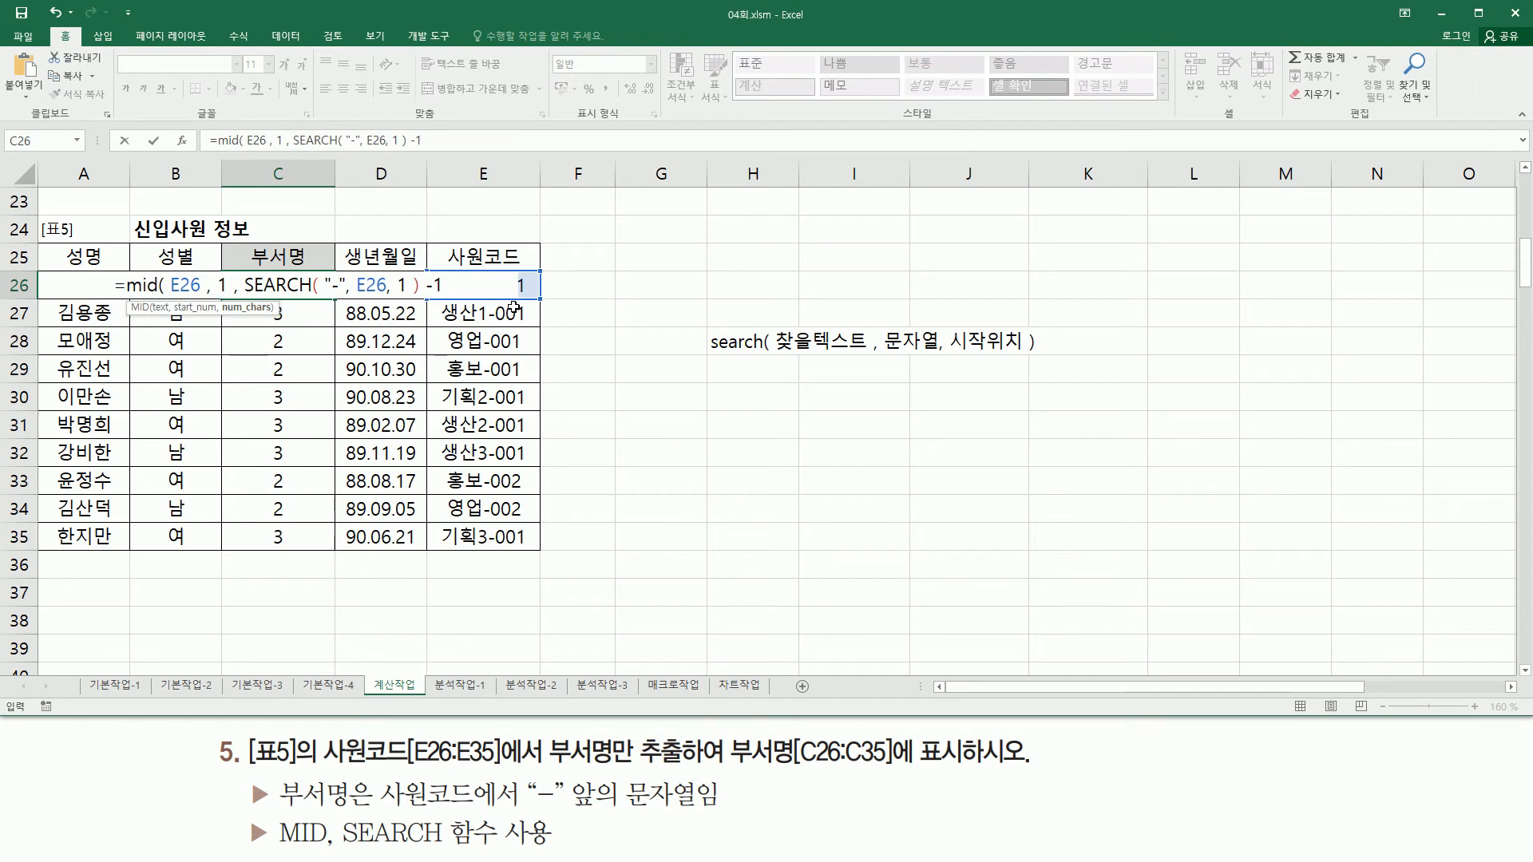
pyautogui.write('  )')
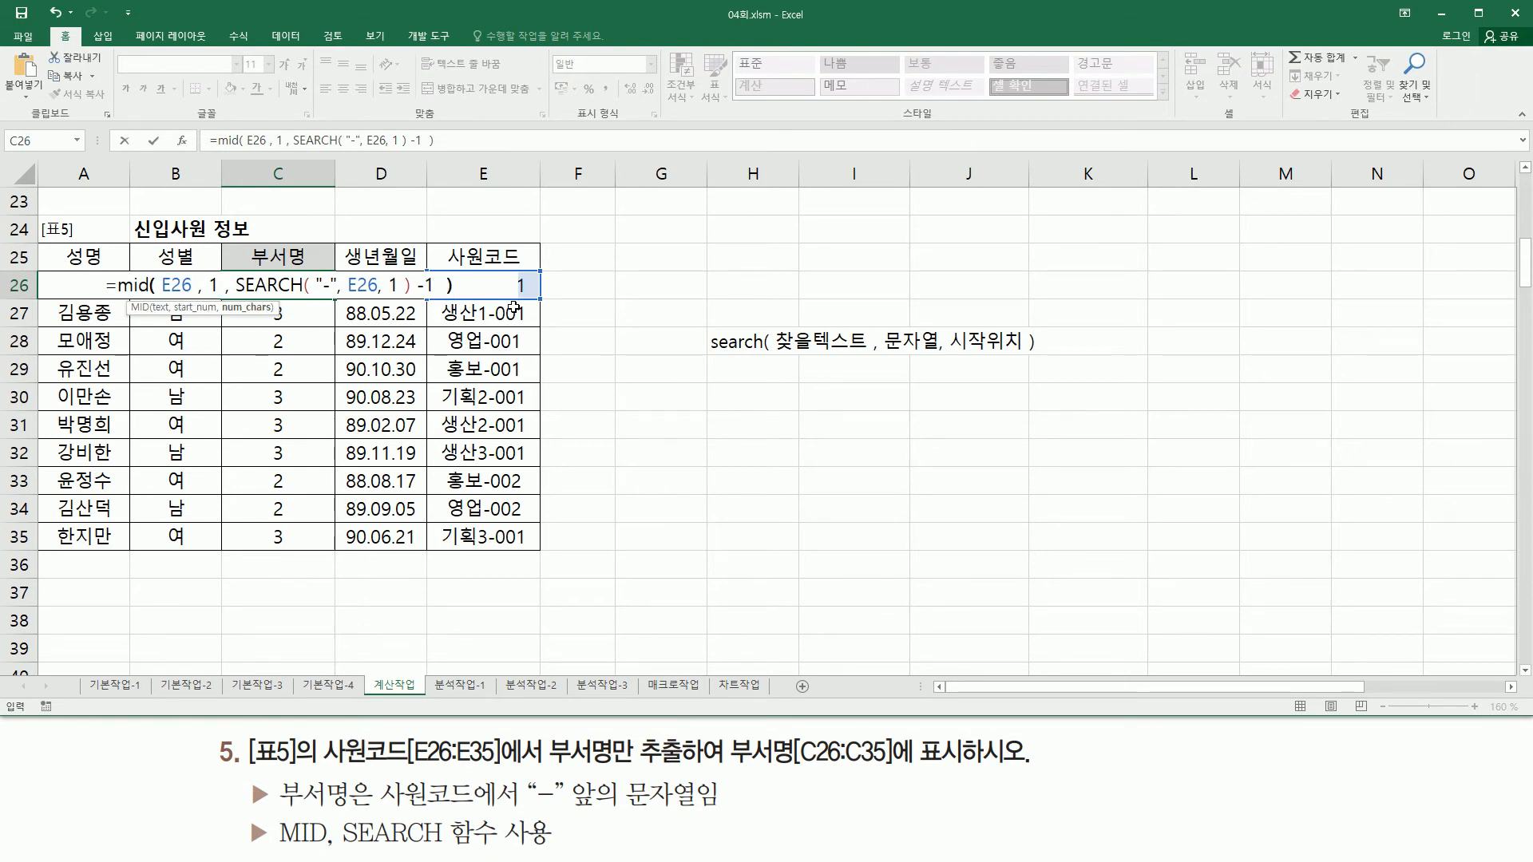
pyautogui.press('Return')
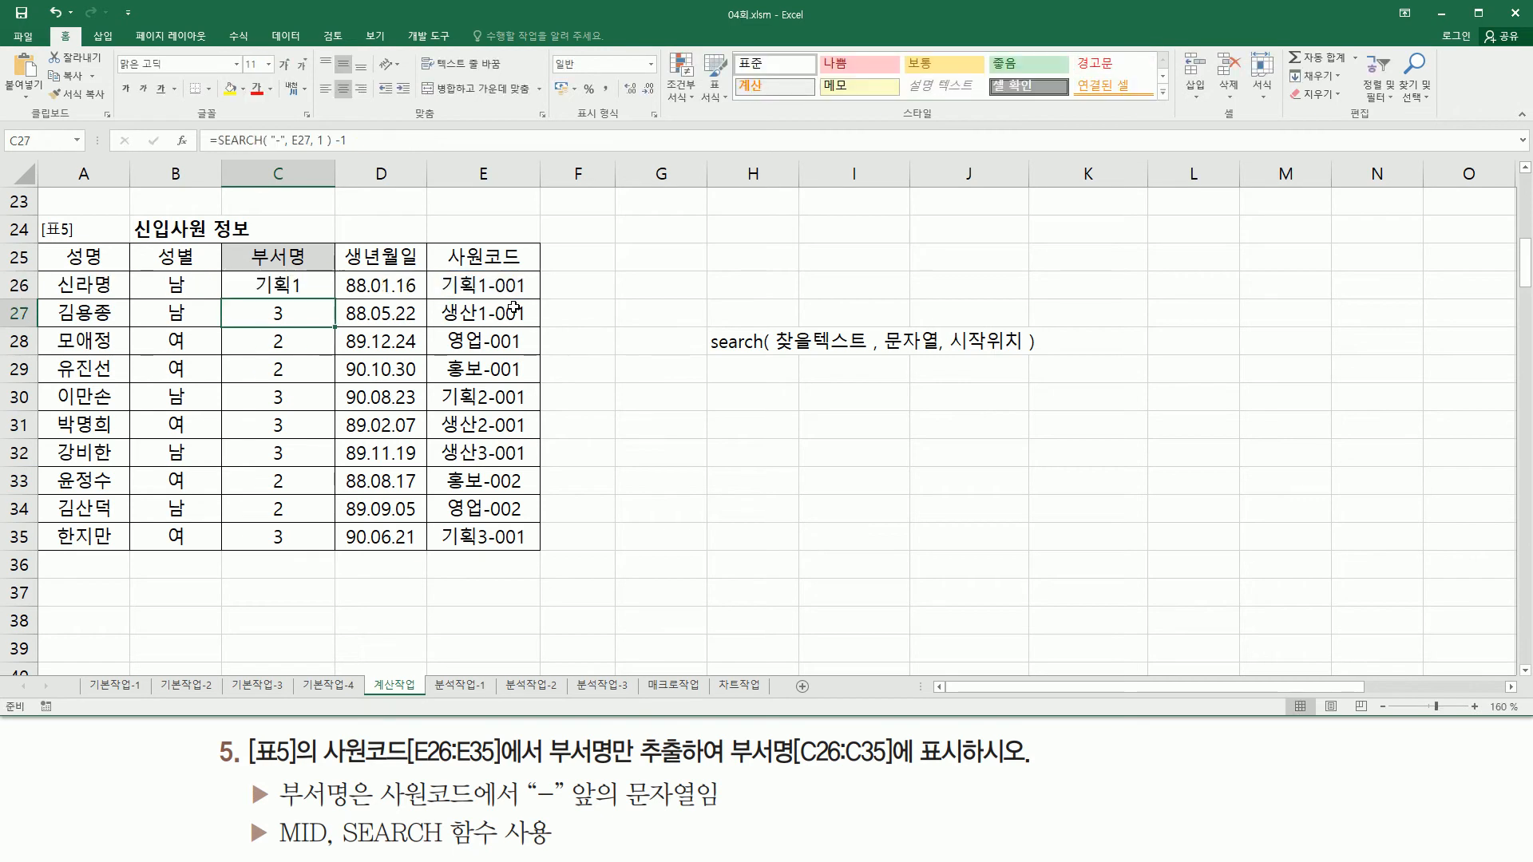
pyautogui.click(306, 285)
pyautogui.moveTo(336, 300); pyautogui.dragTo(334, 554)
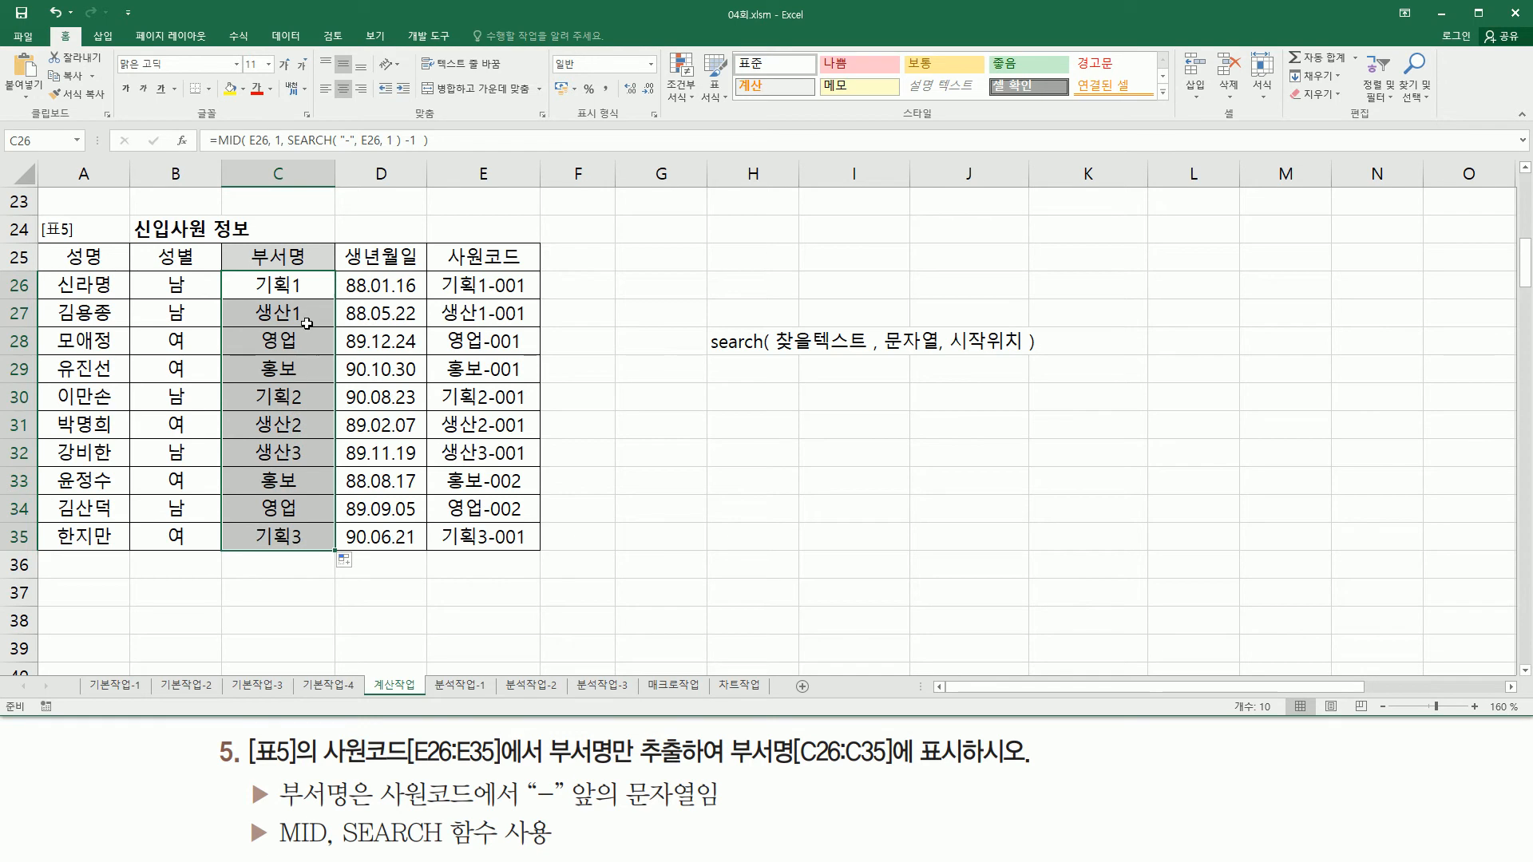
# Step: Copy the C26 formula into H30 as plain text: =MID( E26, 1, SEARCH( "-", E26, 1 ) -1 )
pyautogui.click(312, 293)
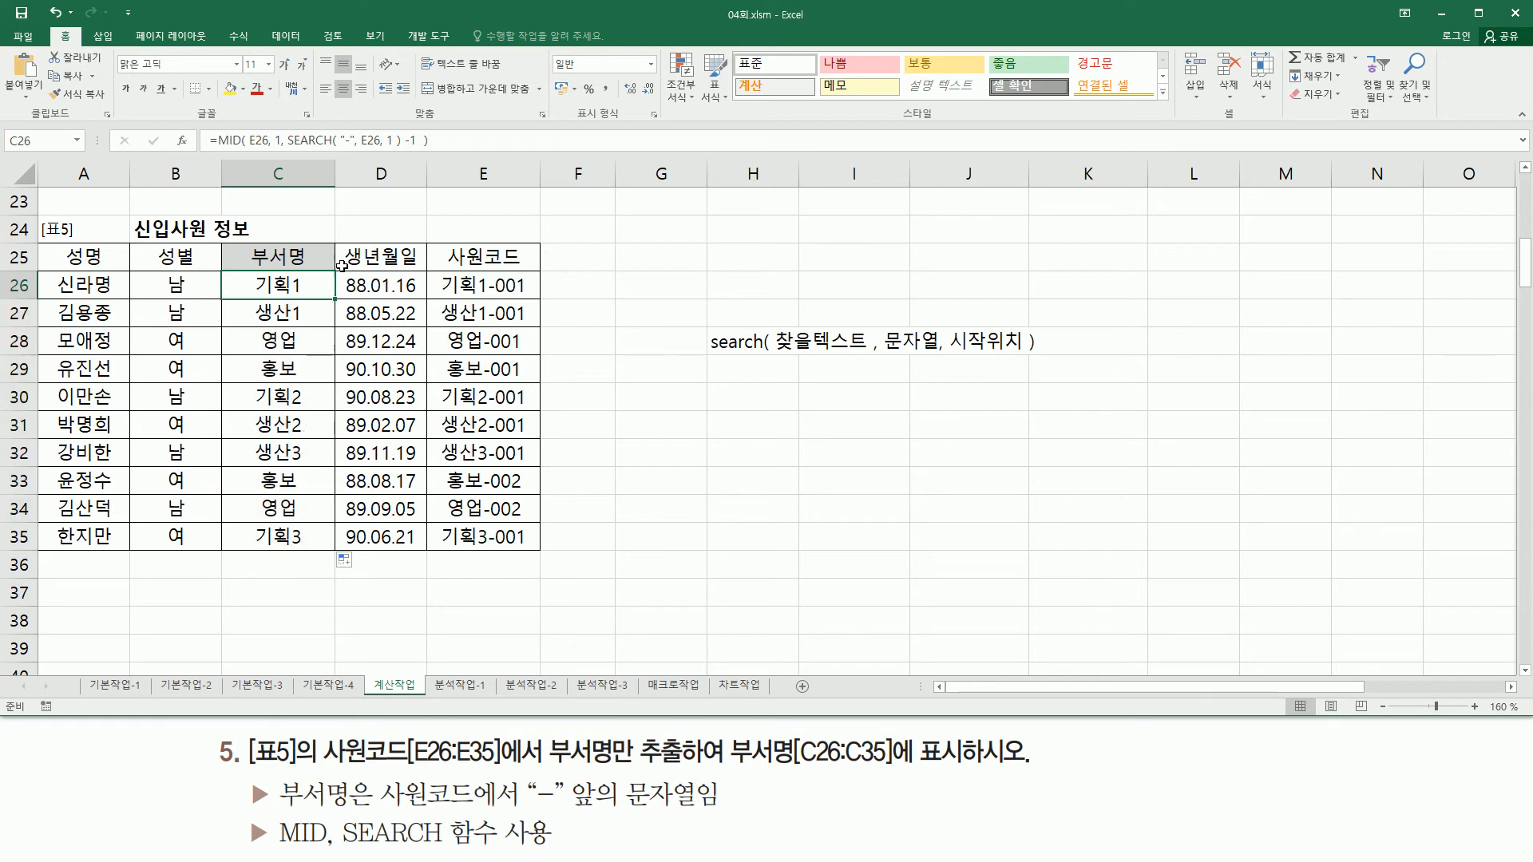
pyautogui.click(723, 397)
pyautogui.write("'")
pyautogui.write('=MID( E26, 1, SEARCH( "-", E26, 1 ) -1  )')
pyautogui.press('Return')
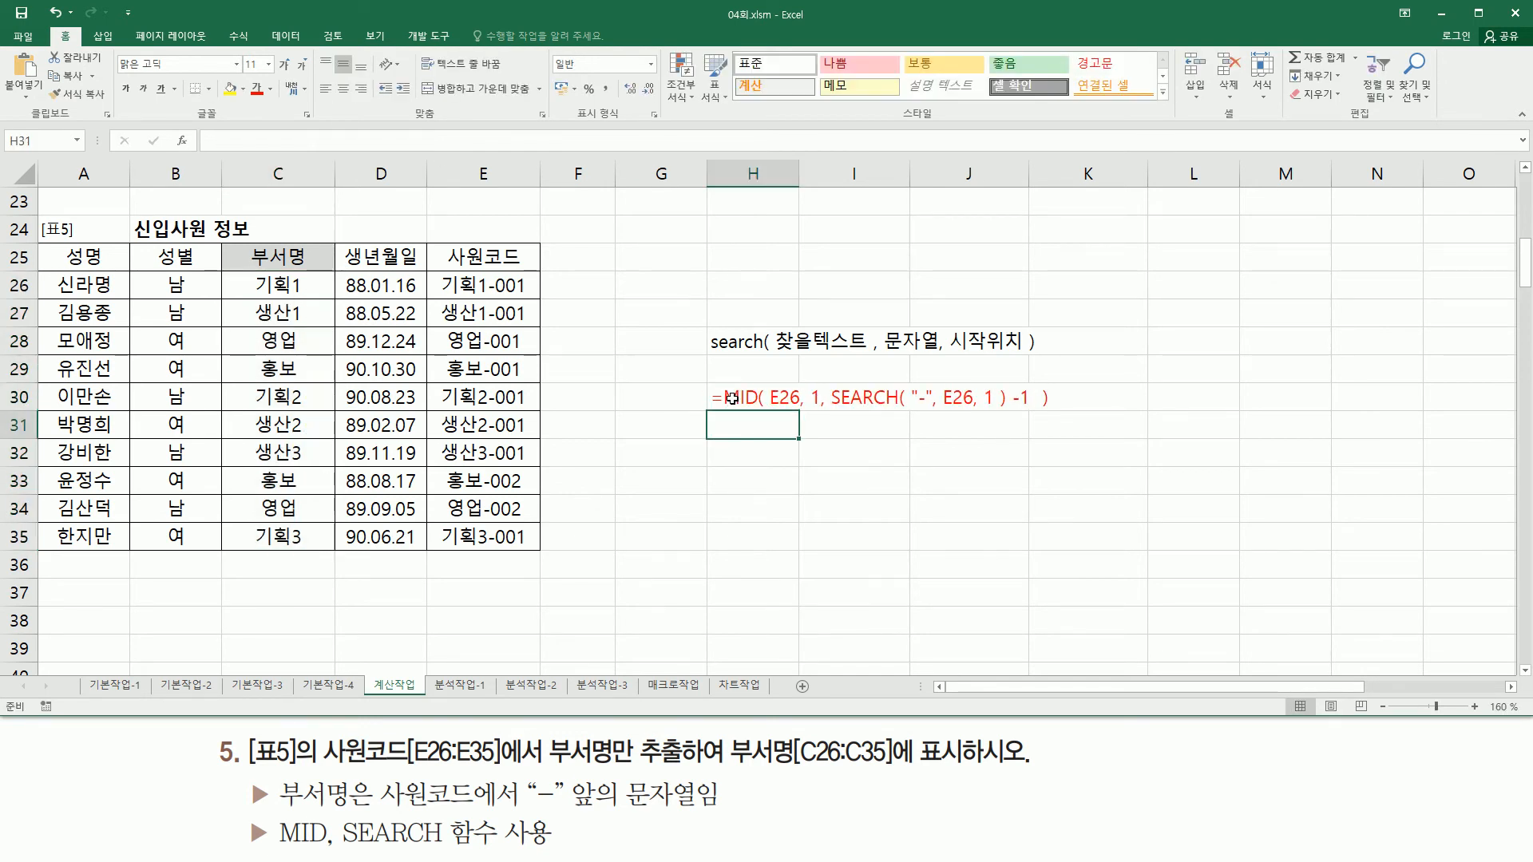
pyautogui.click(834, 535)
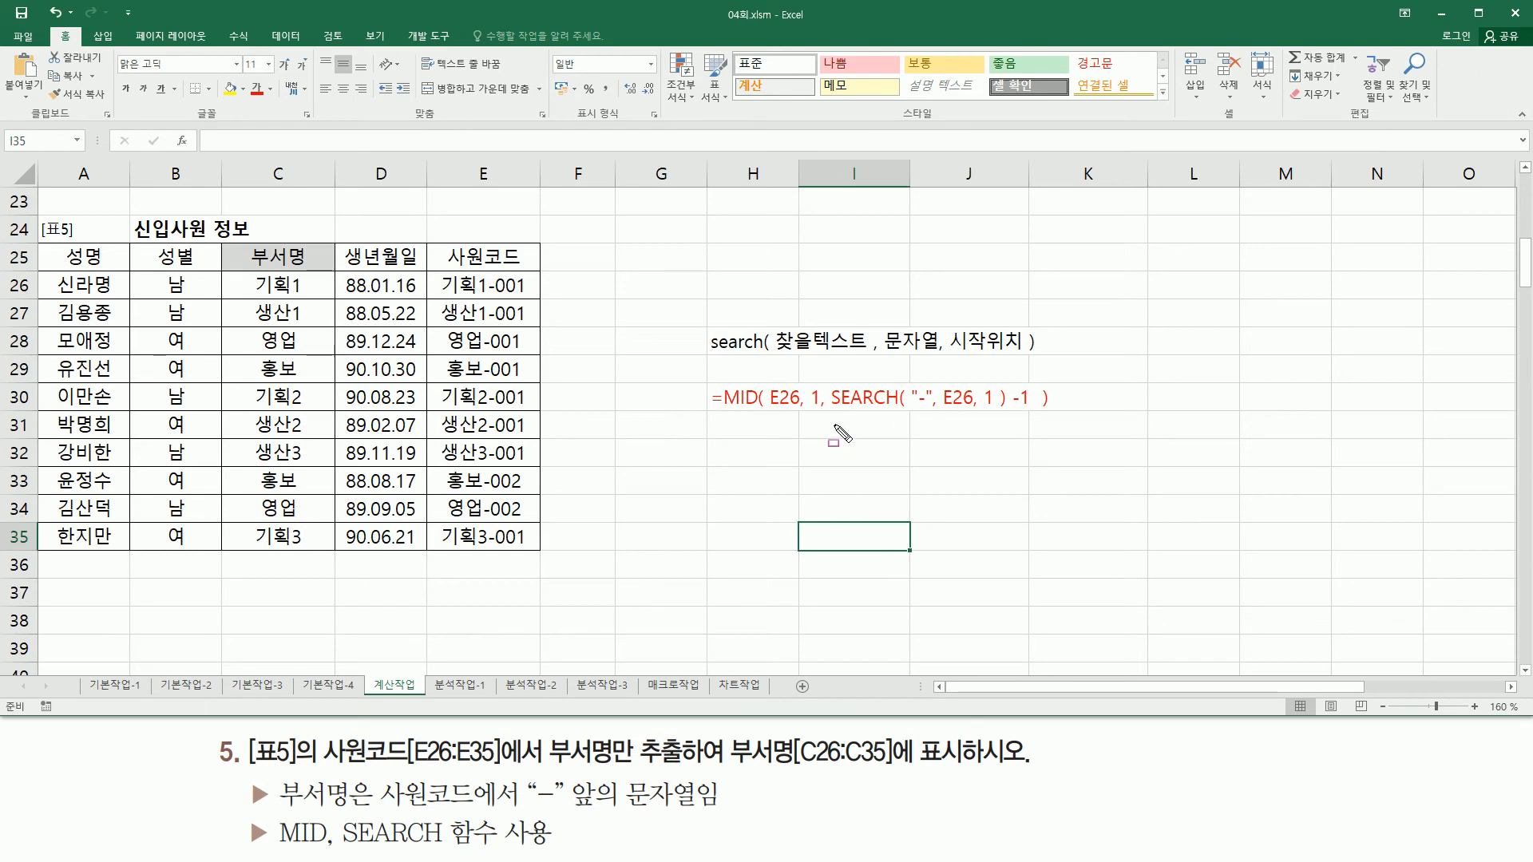
# Step: Review the SEARCH and MID arguments and the -1 in the H30 formula text against the department names in C26:C35
pyautogui.moveTo(832, 412); pyautogui.dragTo(1001, 410)
pyautogui.click(918, 410)
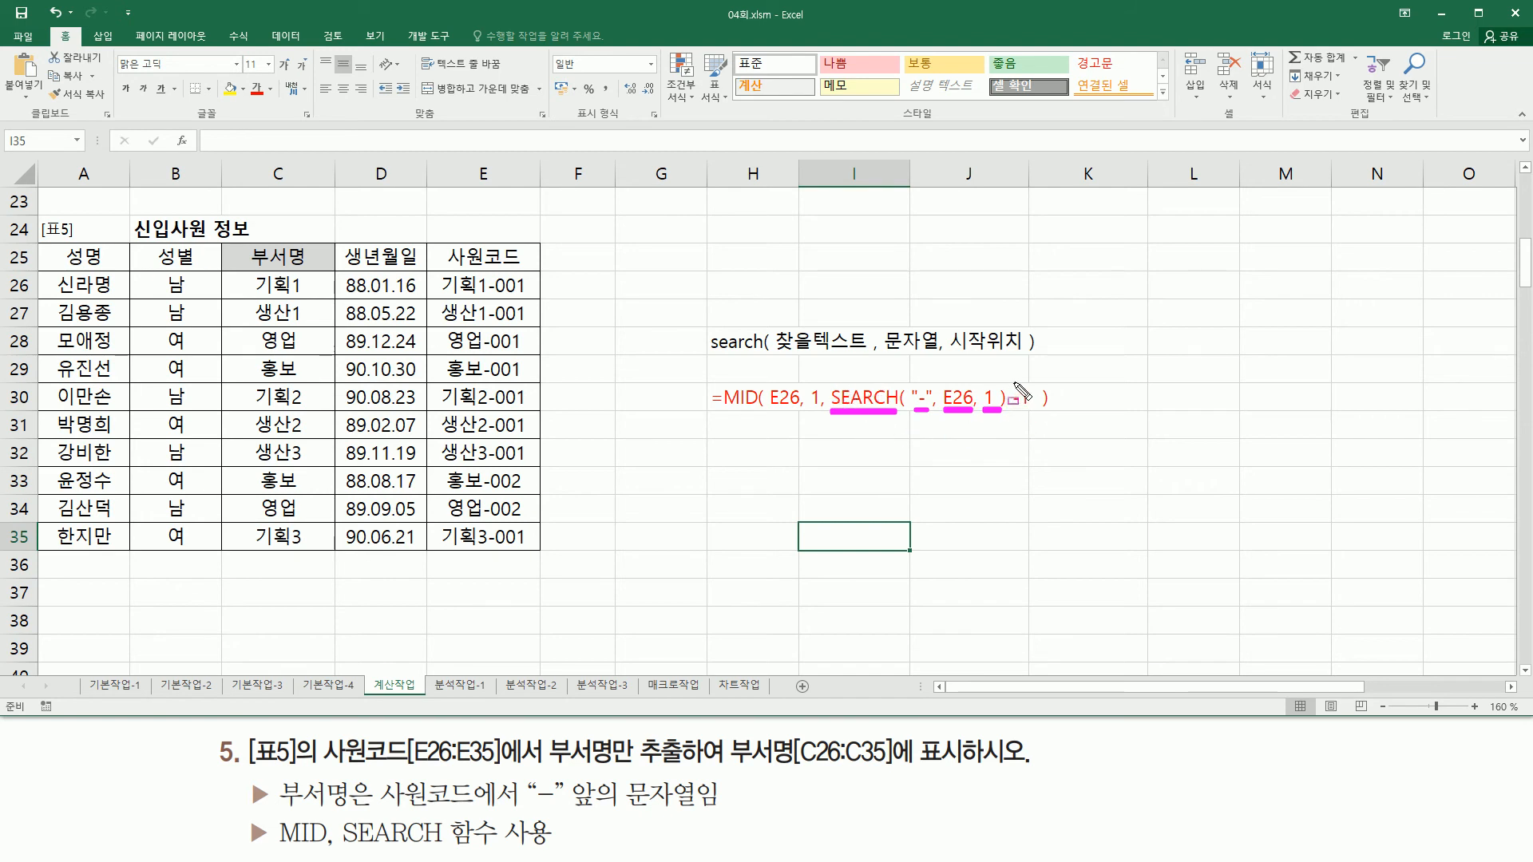
pyautogui.moveTo(1012, 380)
pyautogui.mouseDown()
pyautogui.moveTo(1015, 421)
pyautogui.moveTo(1034, 379)
pyautogui.moveTo(1013, 380)
pyautogui.mouseUp()
pyautogui.moveTo(771, 411)
pyautogui.mouseDown()
pyautogui.moveTo(802, 412)
pyautogui.moveTo(815, 380)
pyautogui.moveTo(1036, 427)
pyautogui.mouseUp()
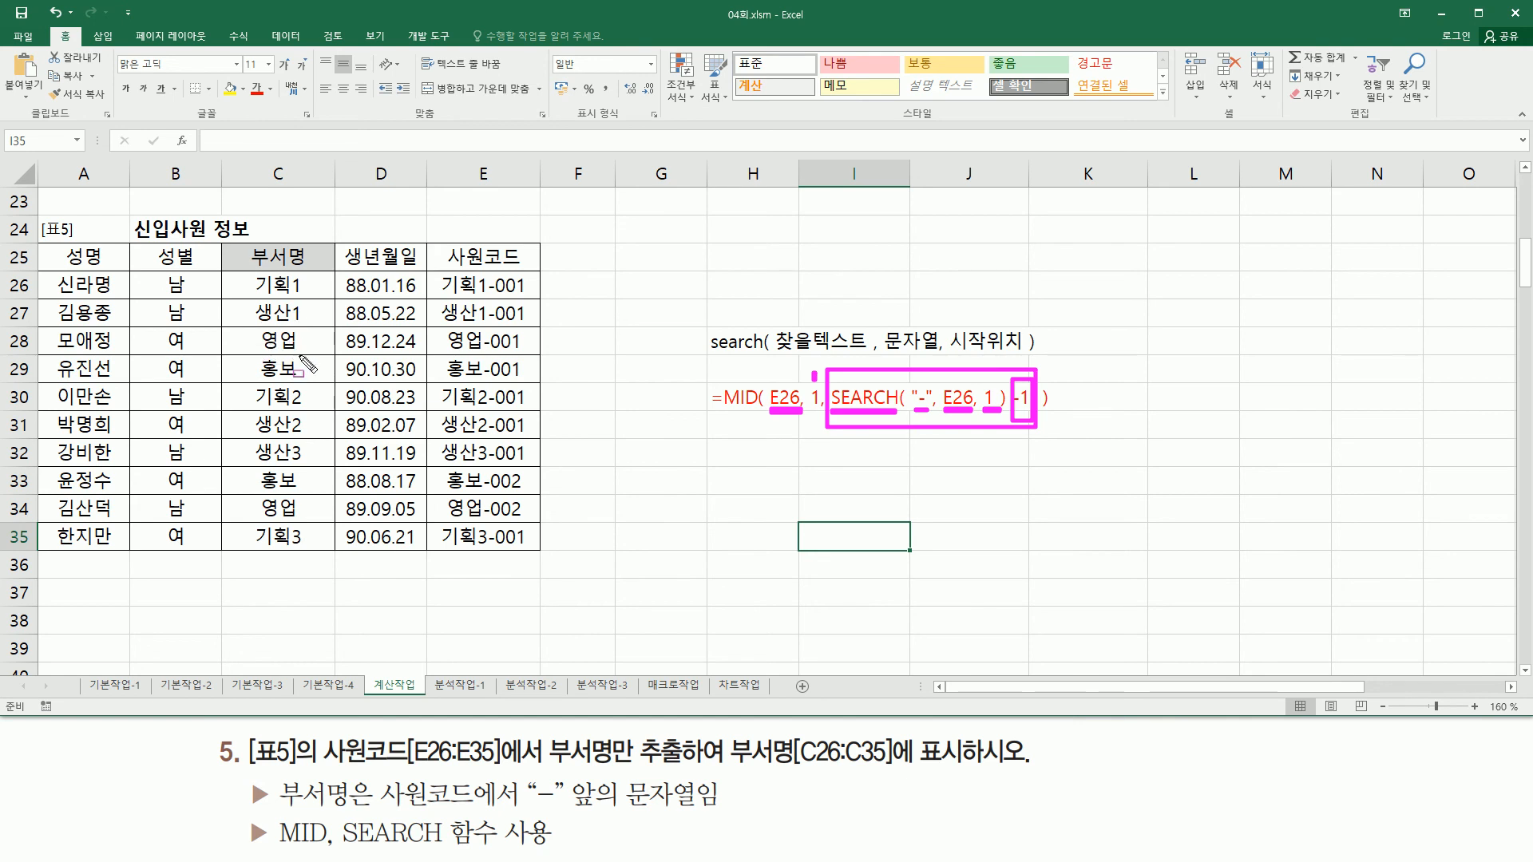
pyautogui.moveTo(239, 267)
pyautogui.mouseDown()
pyautogui.moveTo(240, 332)
pyautogui.moveTo(322, 271)
pyautogui.moveTo(324, 552)
pyautogui.mouseUp()
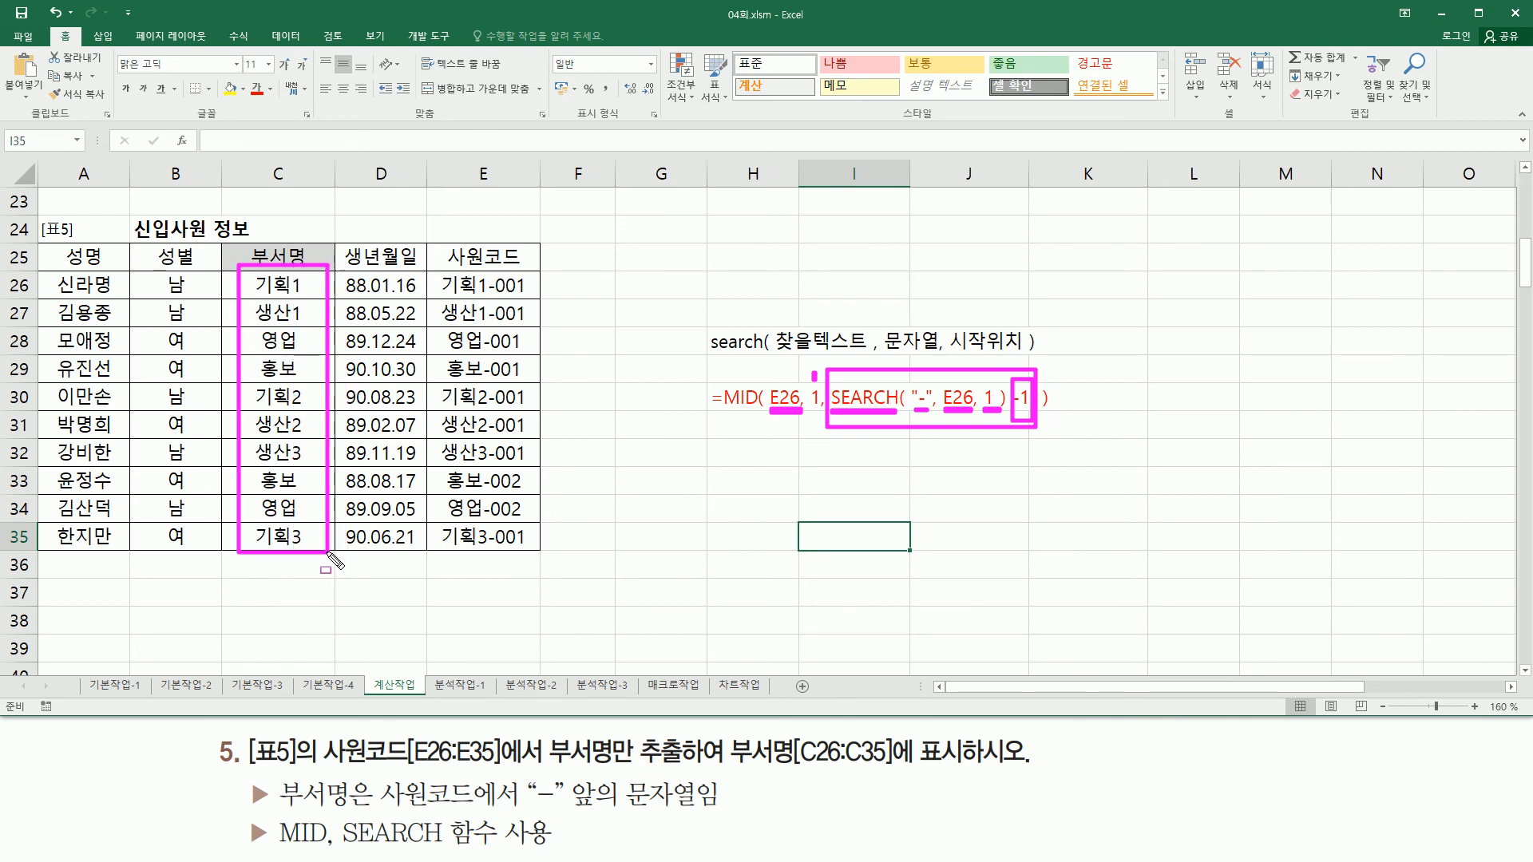
pyautogui.press('Escape')
pyautogui.click(620, 518)
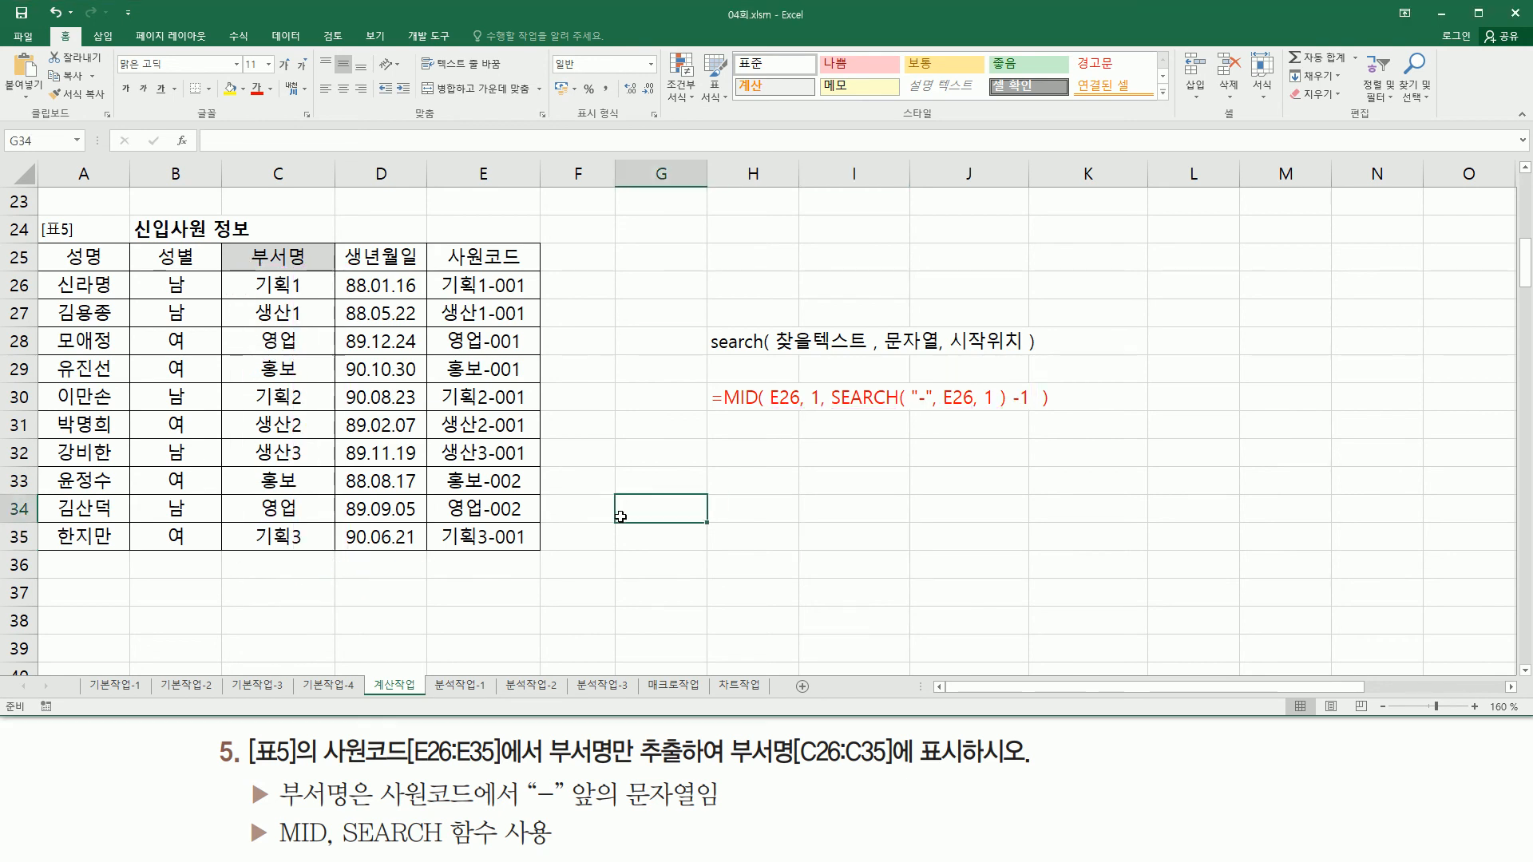